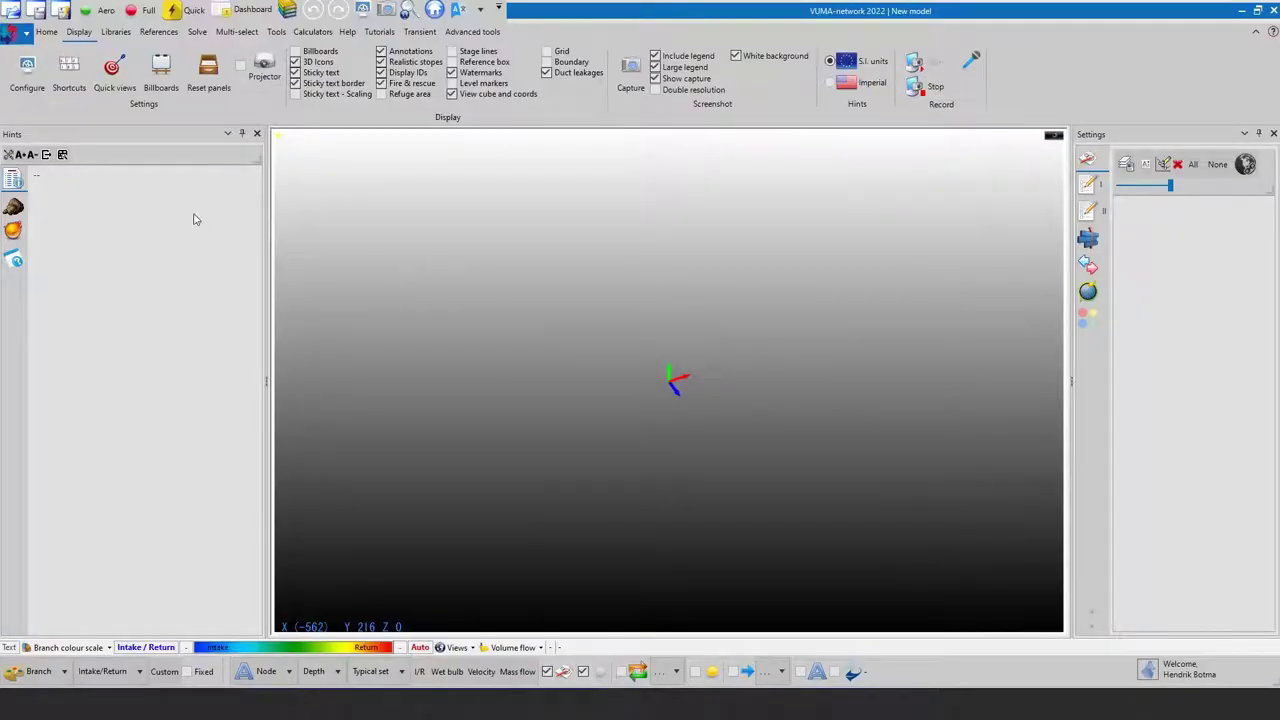
# - Bring up the Examples list of sample models from the application menu
pyautogui.click(12, 35)
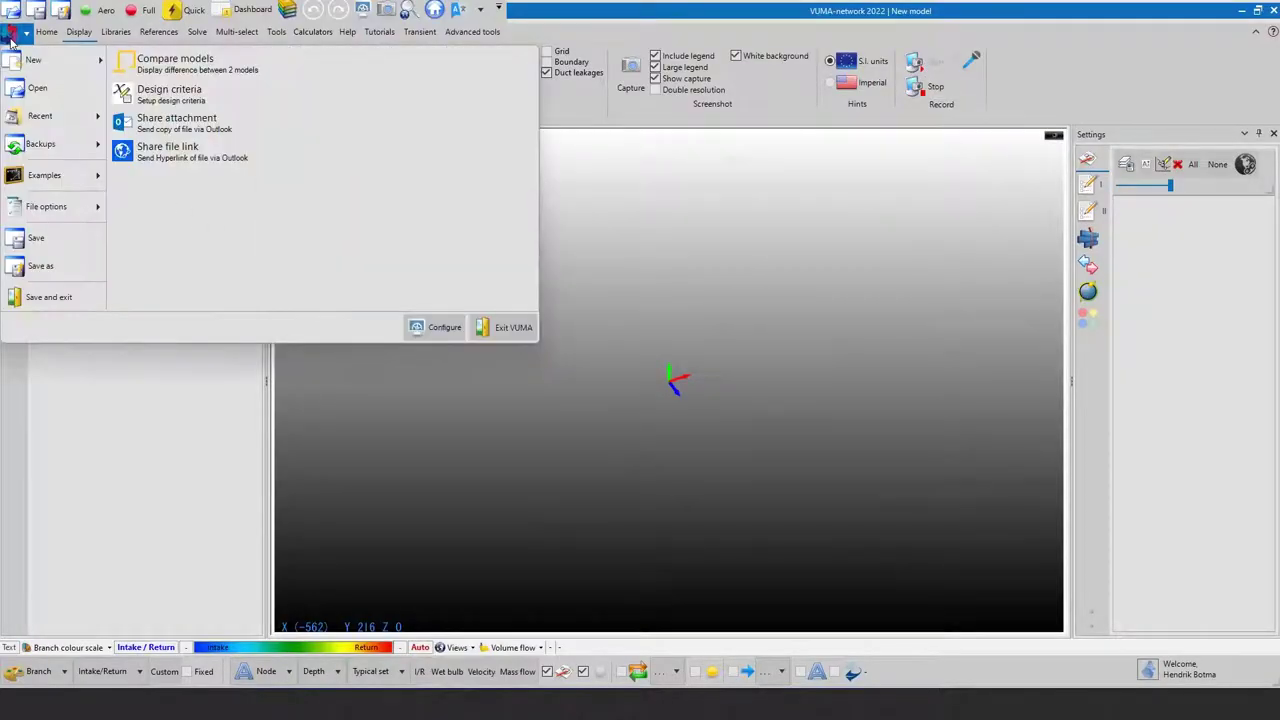
pyautogui.moveTo(40, 175)
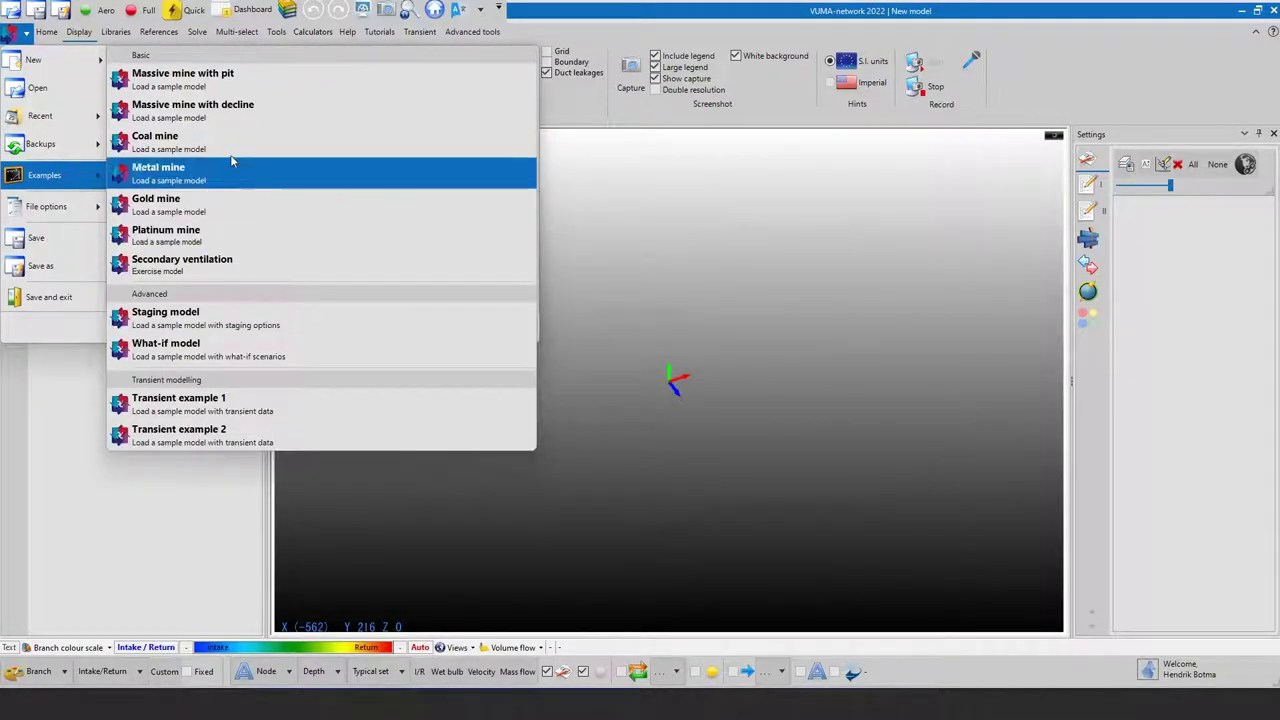
# - Load the Massive mine with pit sample and zoom and orbit around its tunnels
pyautogui.click(226, 86)
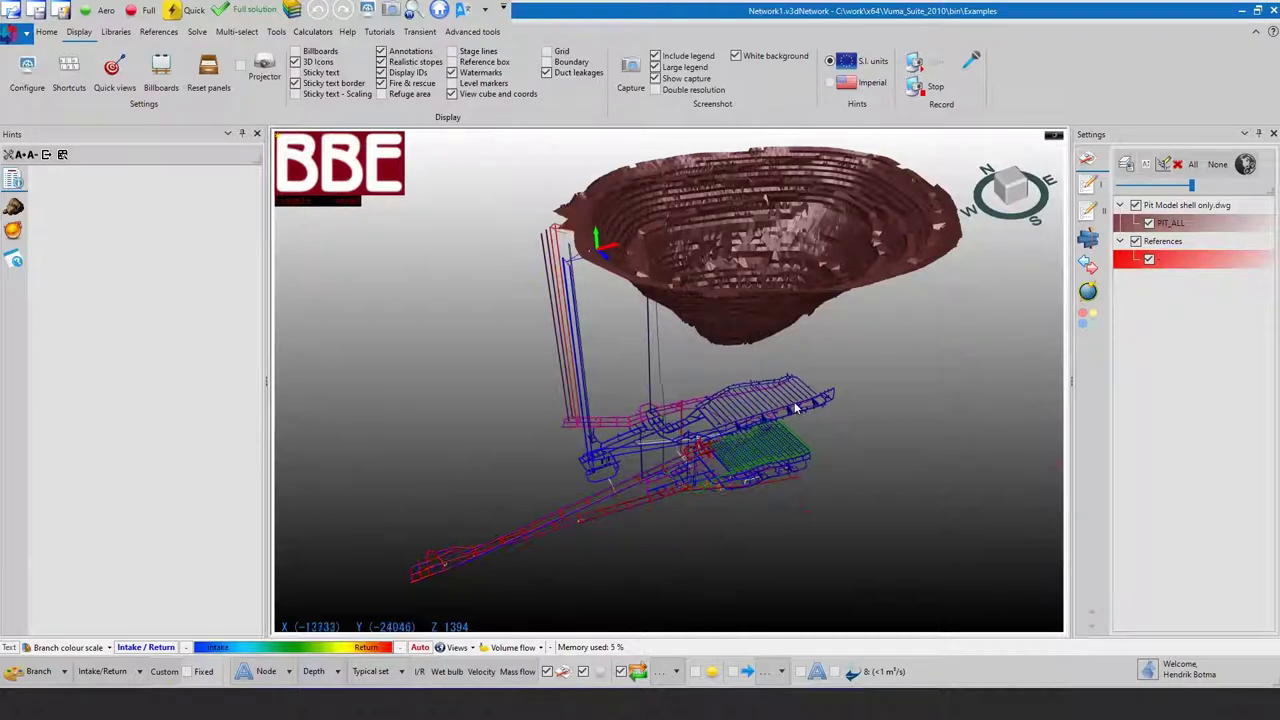
pyautogui.scroll(6, 796, 407)
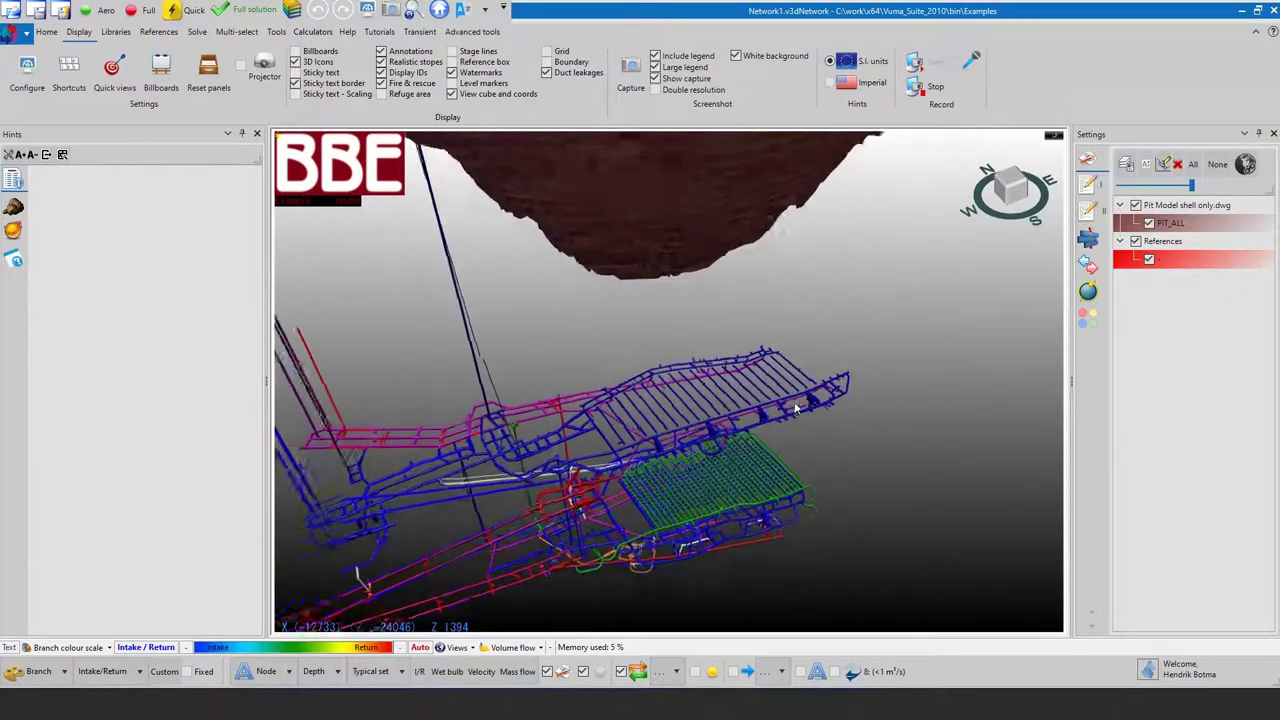
pyautogui.moveTo(796, 407); pyautogui.dragTo(467, 468, button='middle')
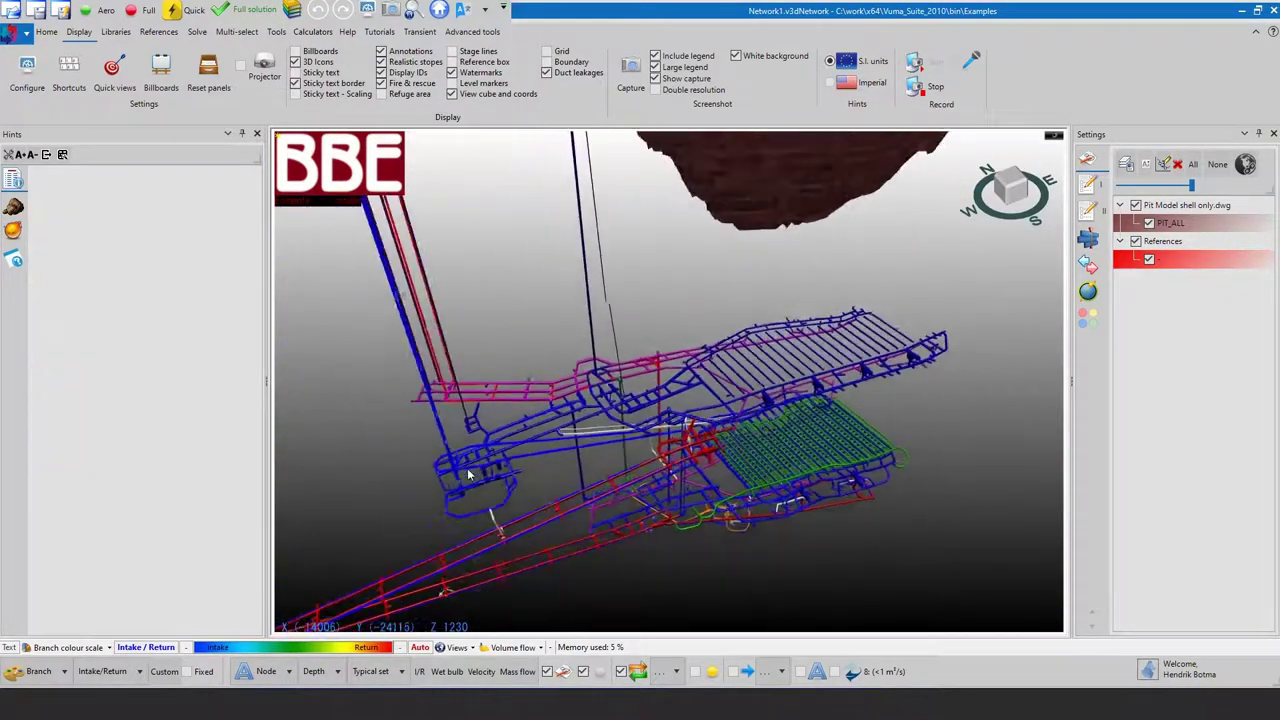
pyautogui.scroll(-2, 467, 468)
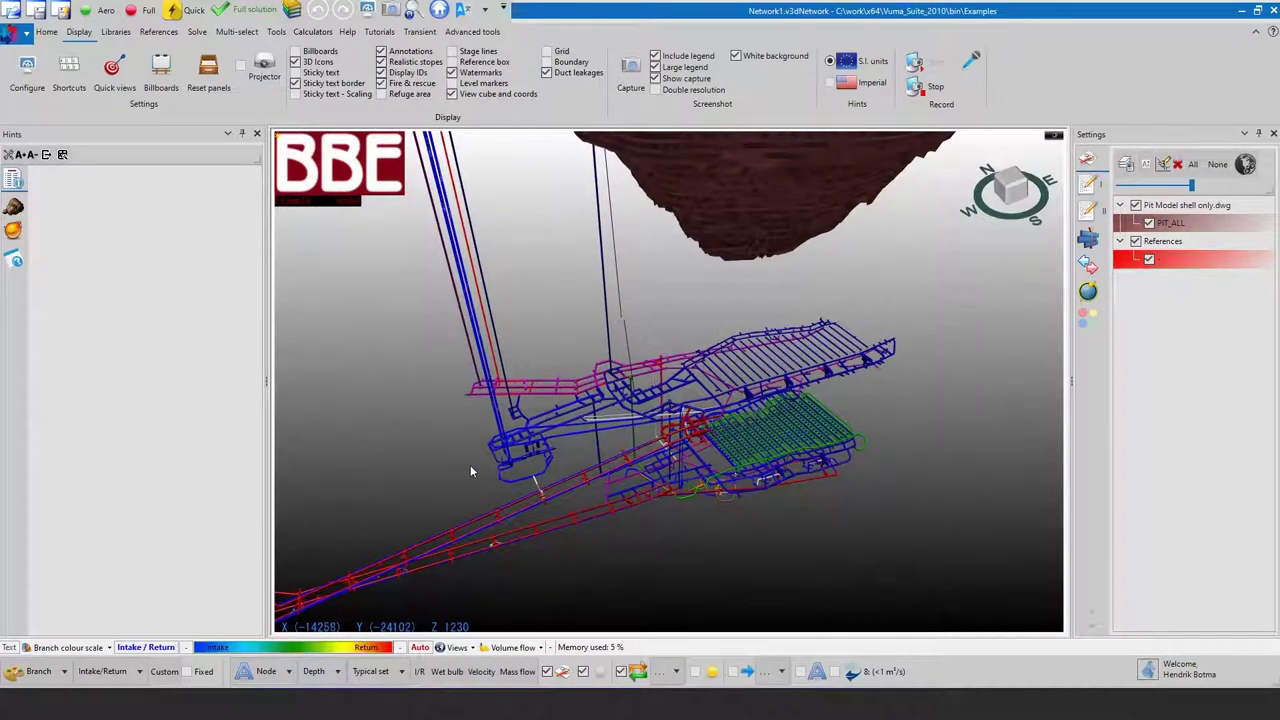
# - Orbit along the network's length, then fit the entire model on screen
pyautogui.moveTo(635, 466); pyautogui.dragTo(604, 435, button='middle')
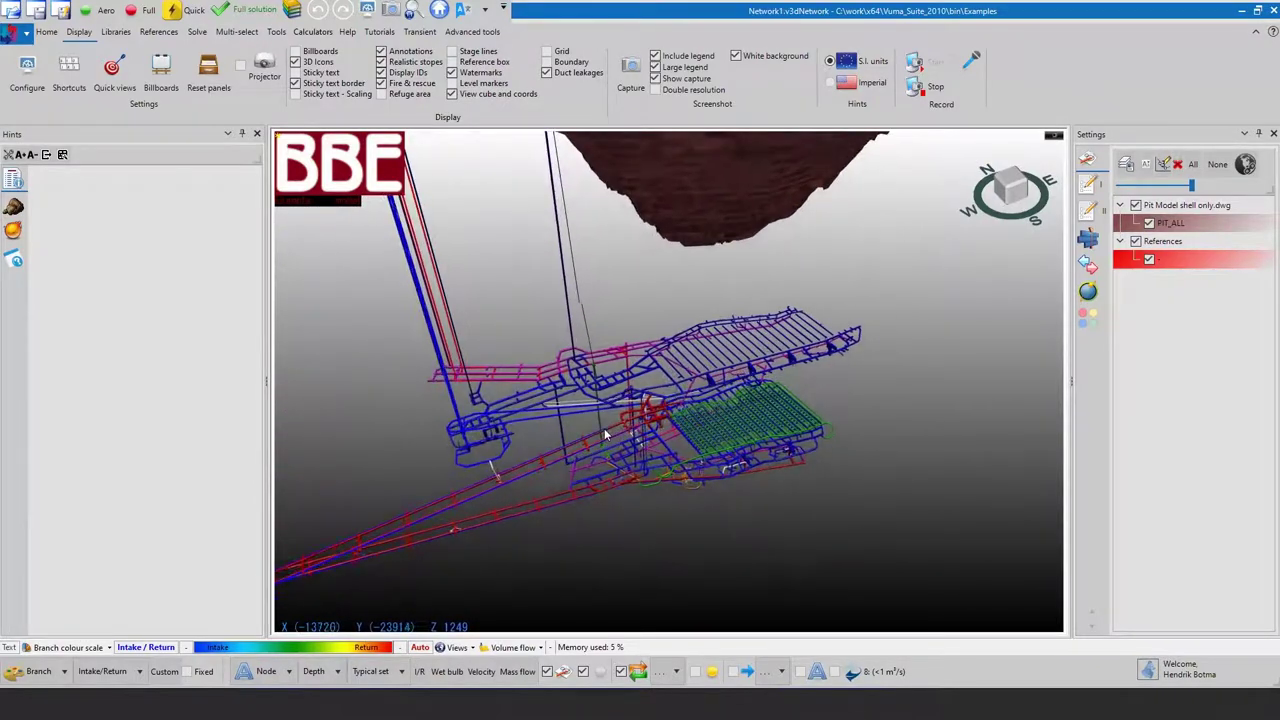
pyautogui.scroll(3, 640, 420)
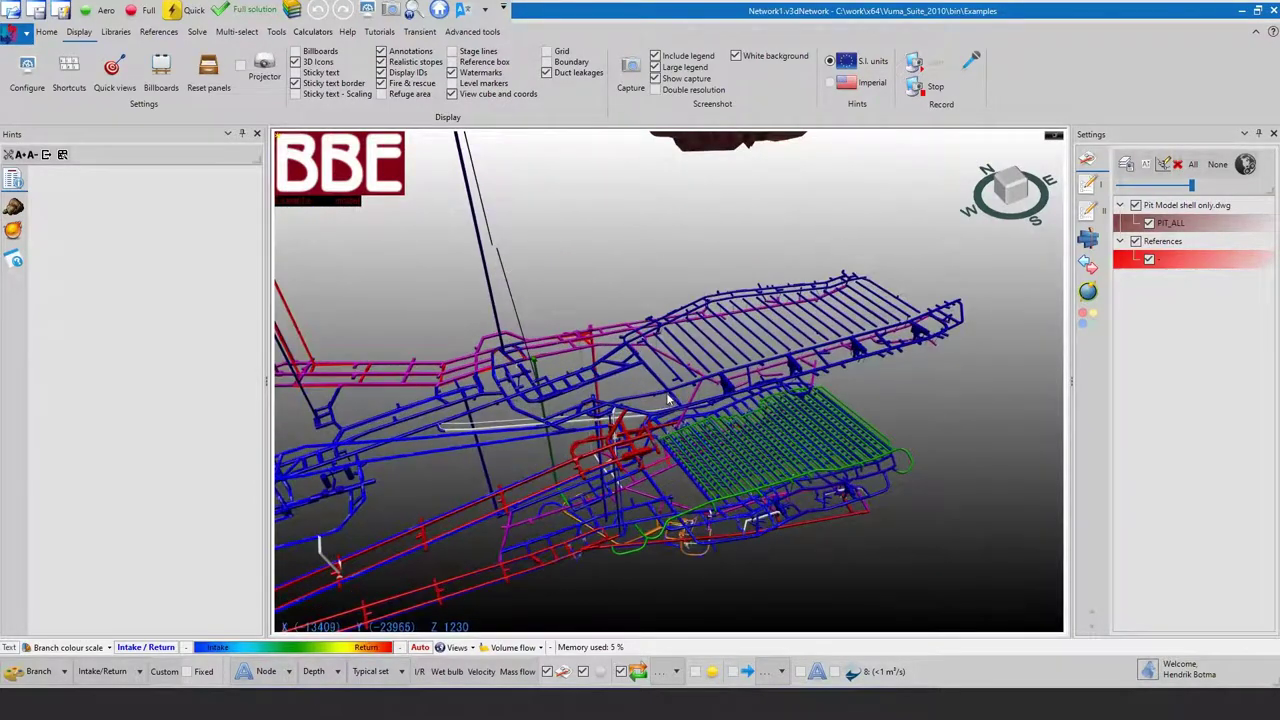
pyautogui.moveTo(666, 398)
pyautogui.moveTo(666, 398); pyautogui.dragTo(713, 368, button='middle')
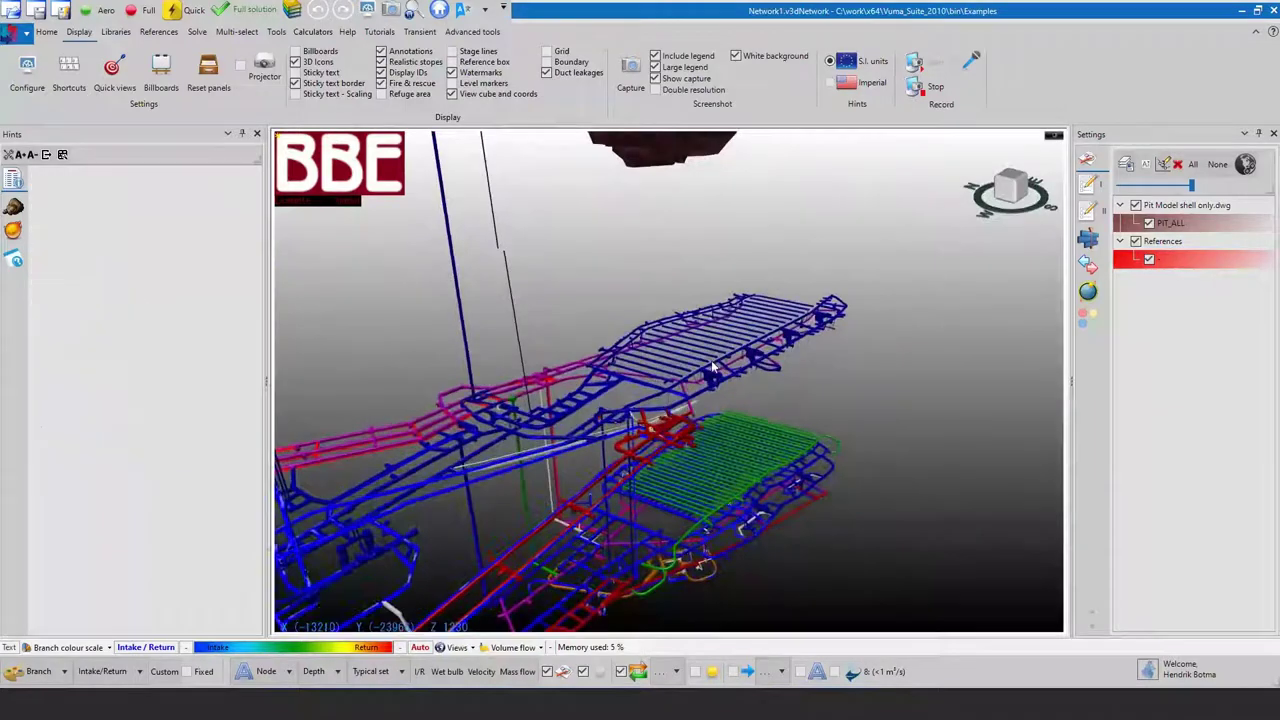
pyautogui.click(405, 12)
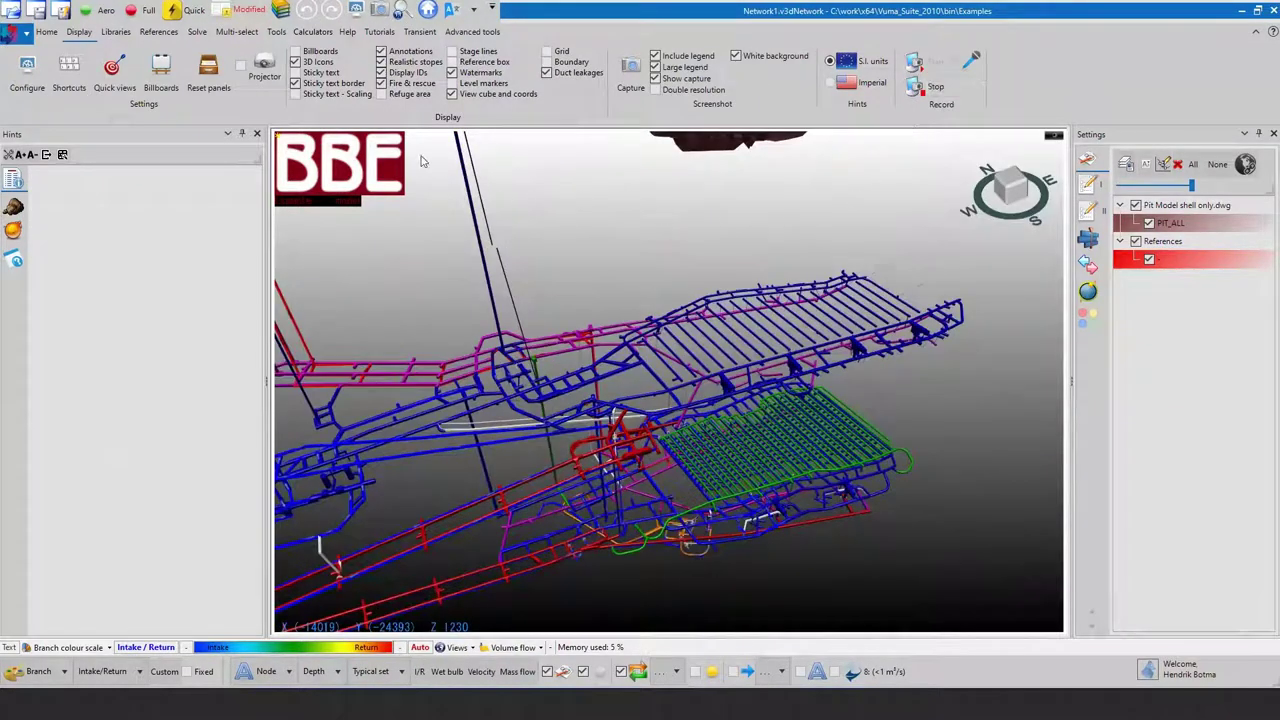
pyautogui.click(405, 12)
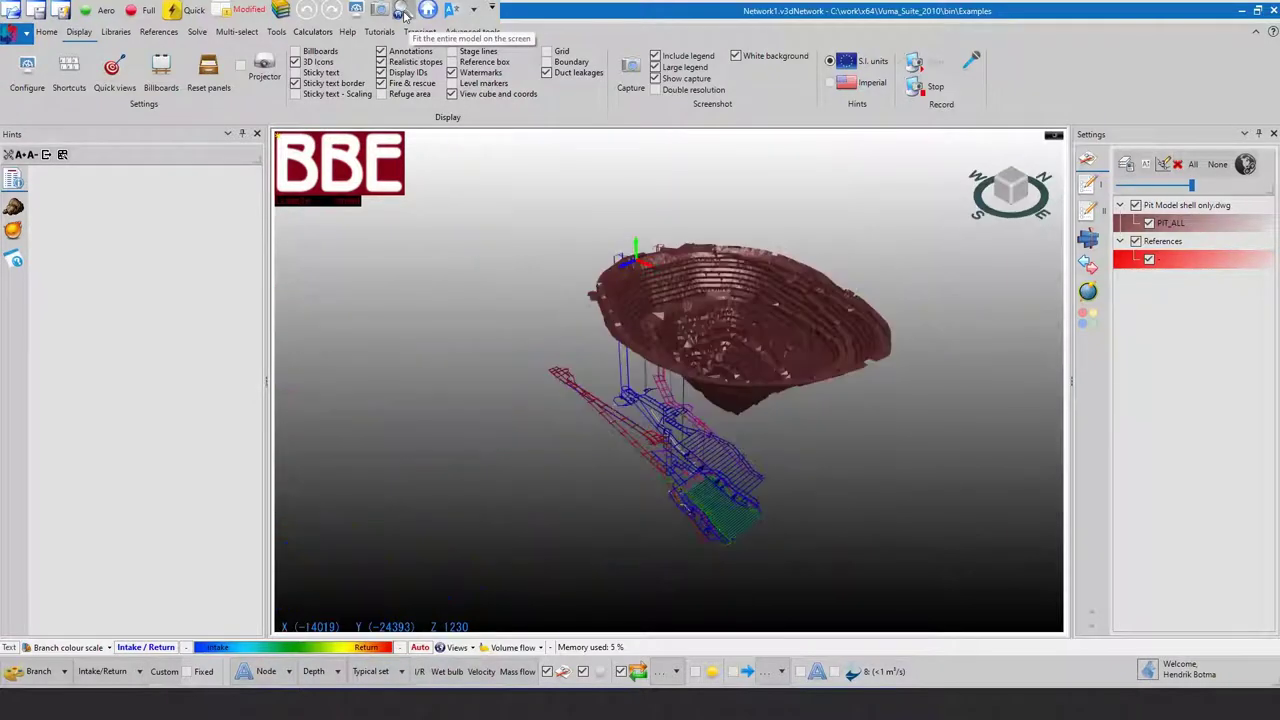
# - Use Find to centre the view on branches LIFT1_PRODUCTION, SMVI (12) and SMVI (14)
pyautogui.rightClick(615, 397)
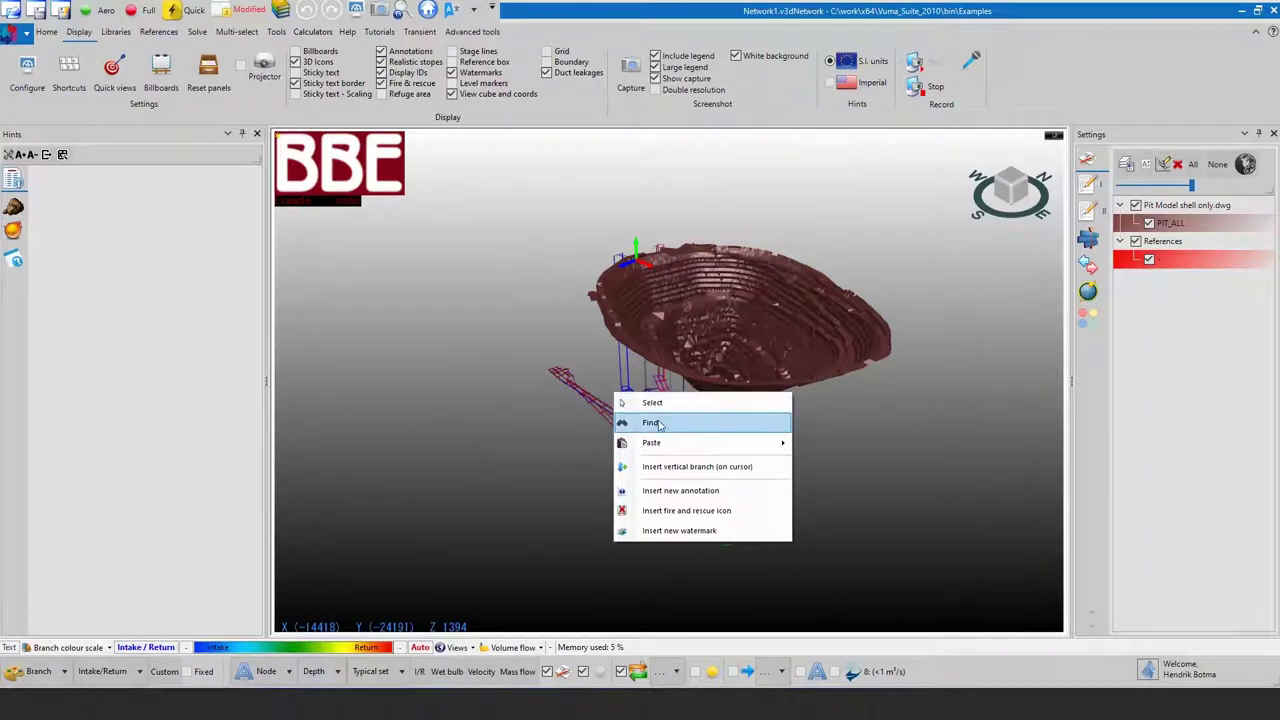
pyautogui.click(650, 422)
pyautogui.click(170, 288)
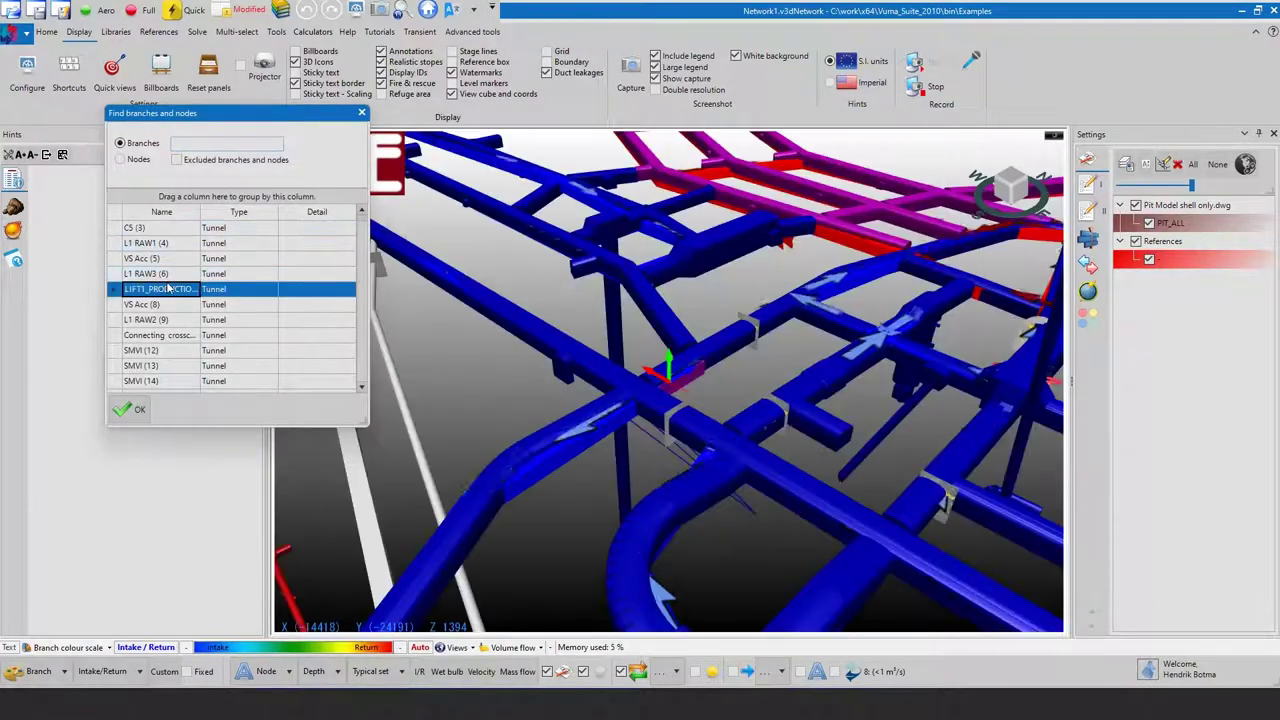
pyautogui.click(210, 351)
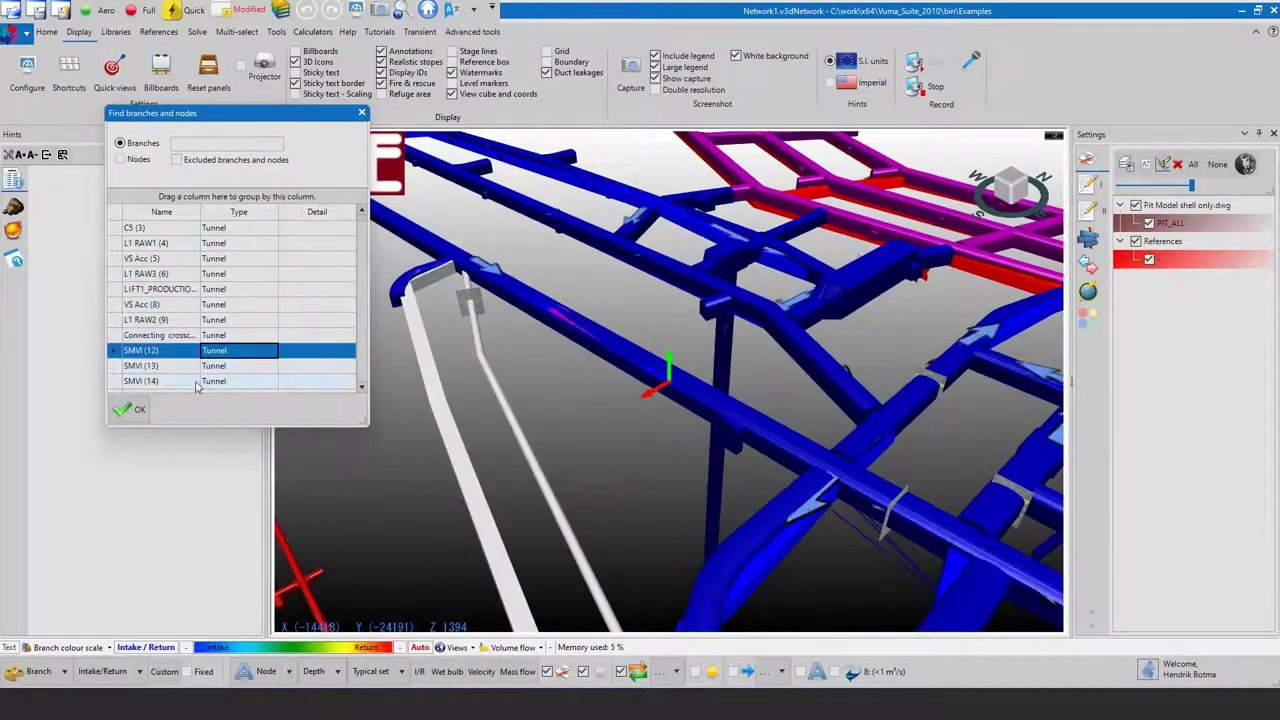
pyautogui.click(205, 380)
# - Switch the search to nodes and centre the view on Node 8 and Node 11
pyautogui.click(140, 160)
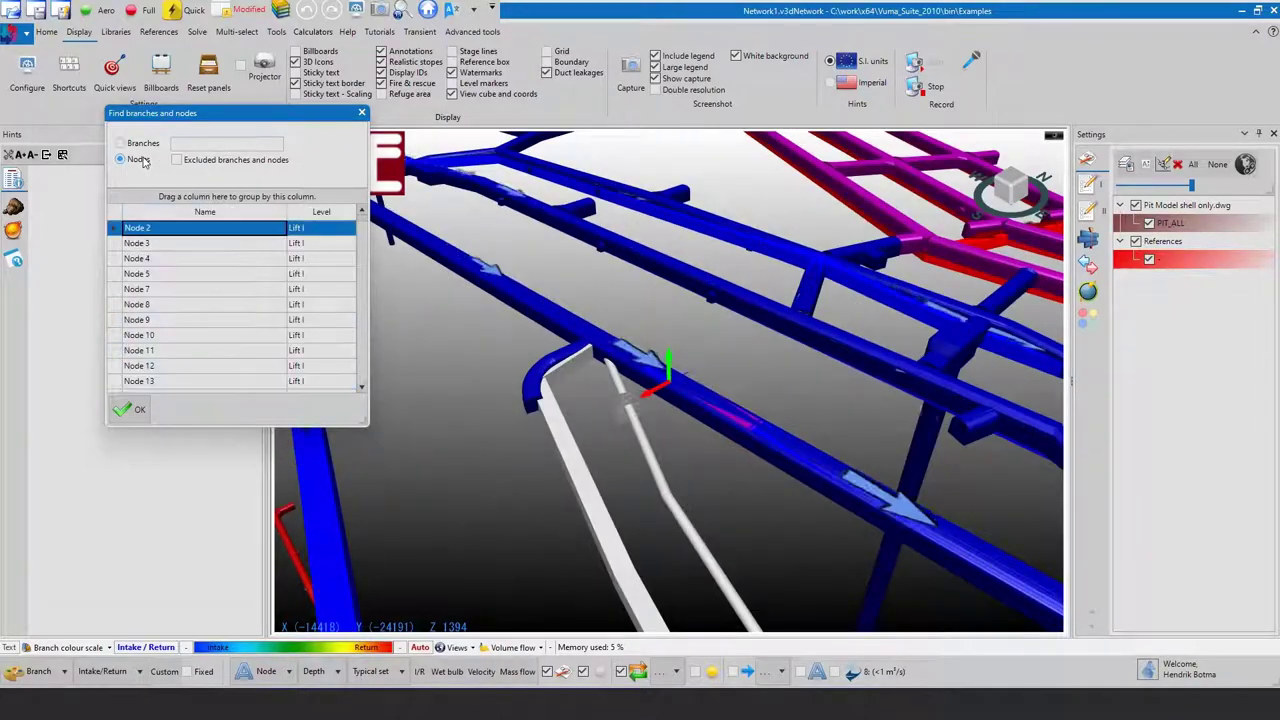
pyautogui.click(140, 304)
pyautogui.click(170, 350)
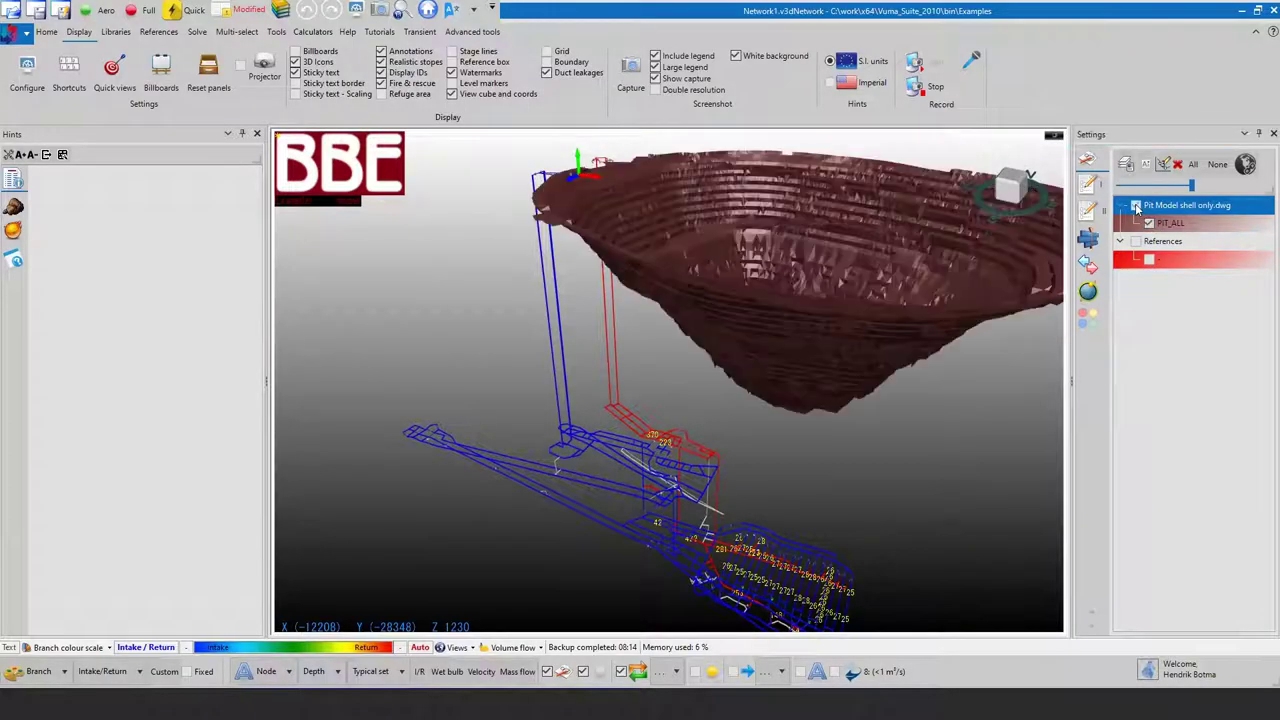
# - In Layers, hide the Default layer and hide then reshow the Intakes layer
pyautogui.click(1090, 186)
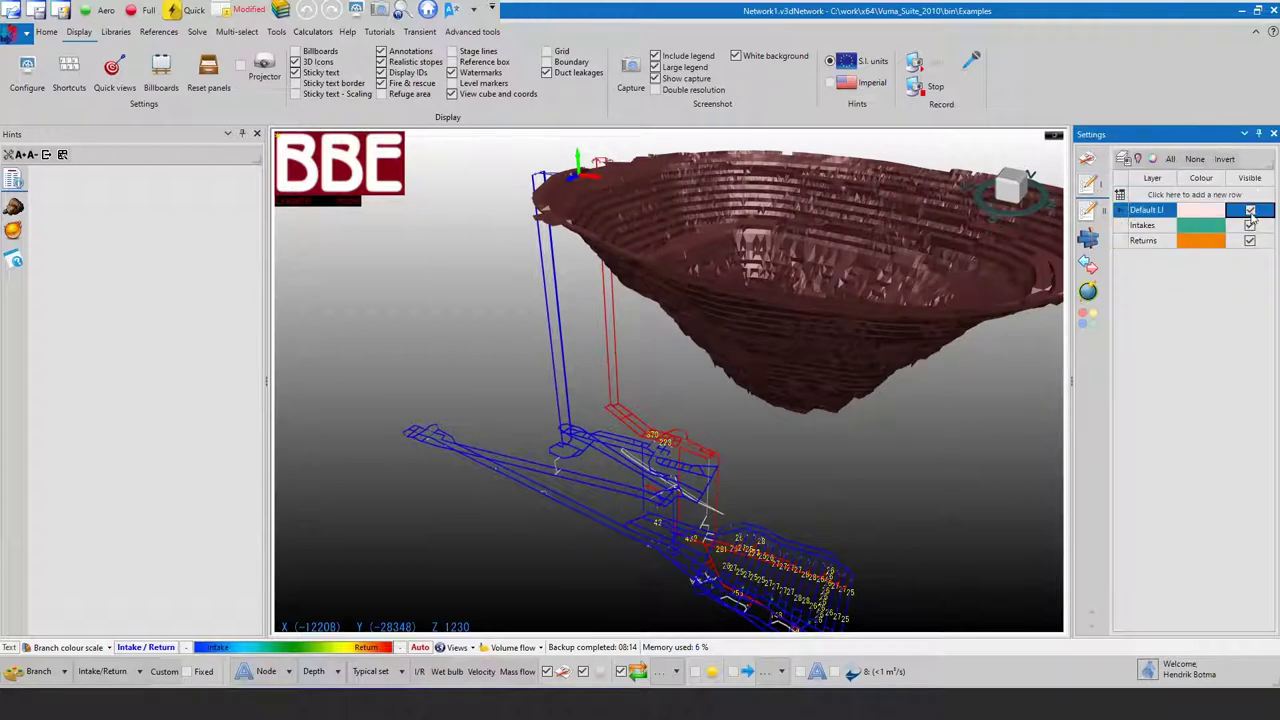
pyautogui.click(1250, 211)
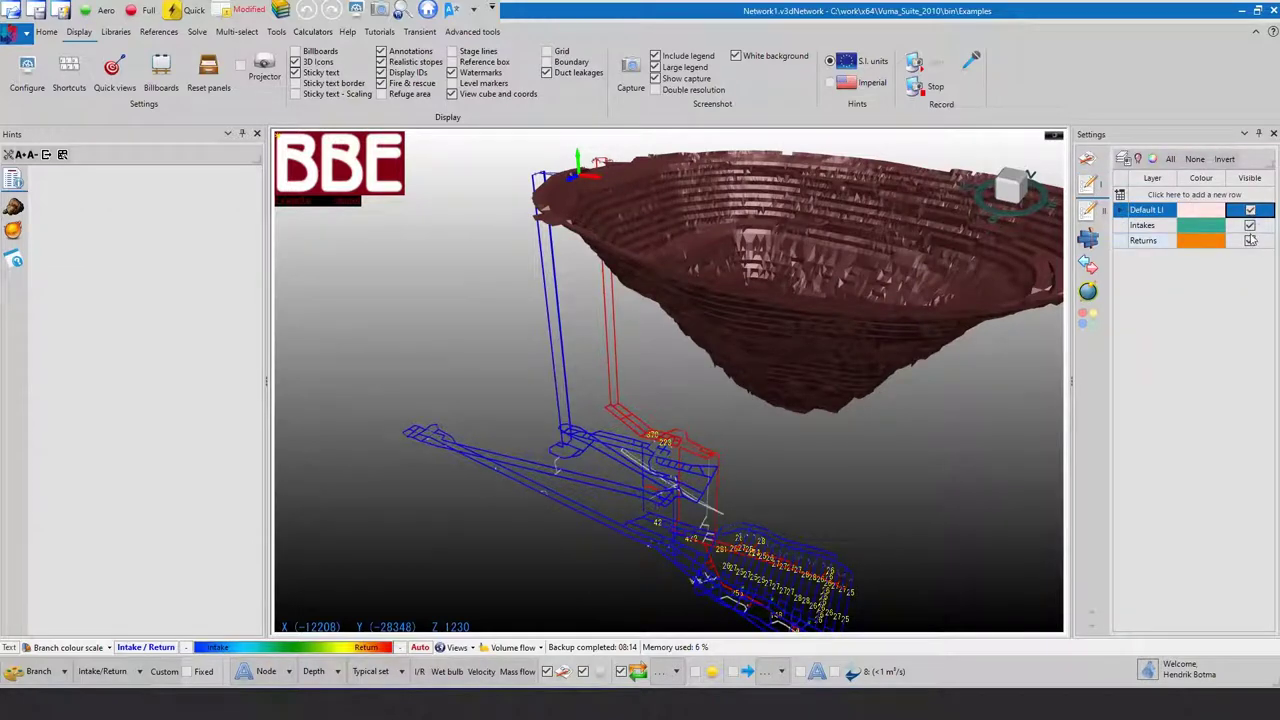
pyautogui.click(1250, 226)
pyautogui.click(1250, 226)
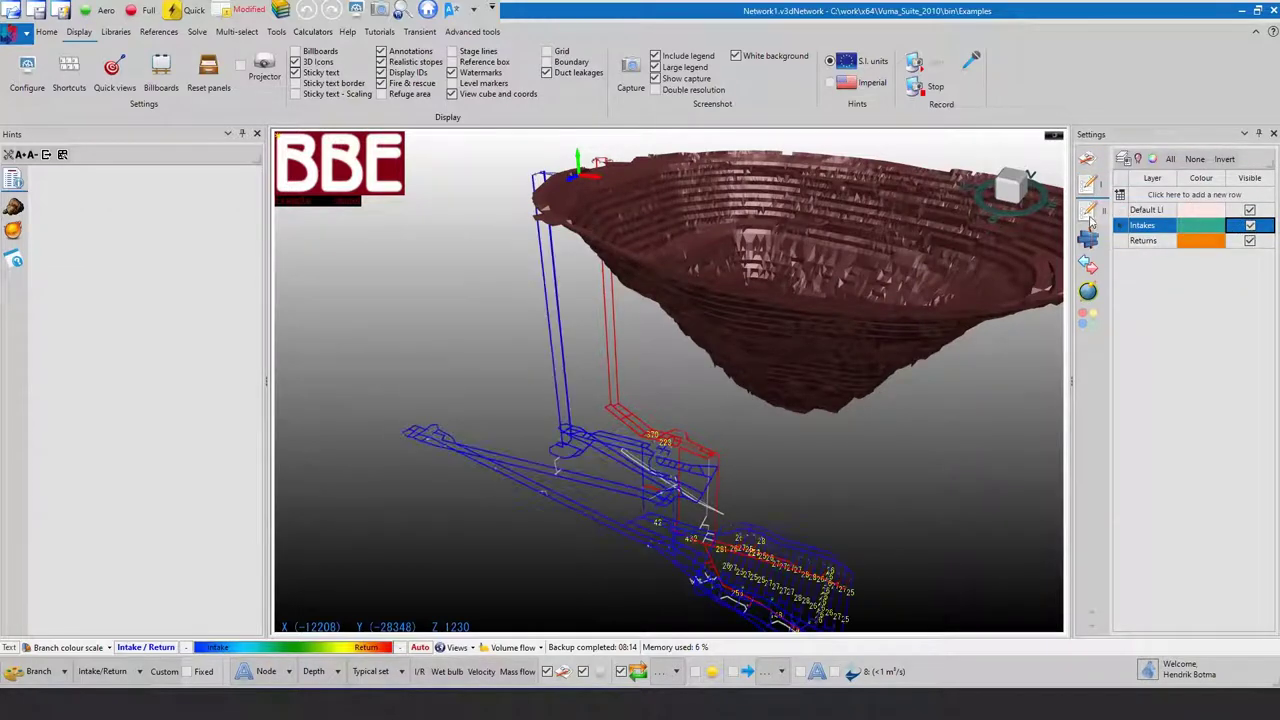
# - Hide the Lift I mining level in the Levels table
pyautogui.click(1088, 239)
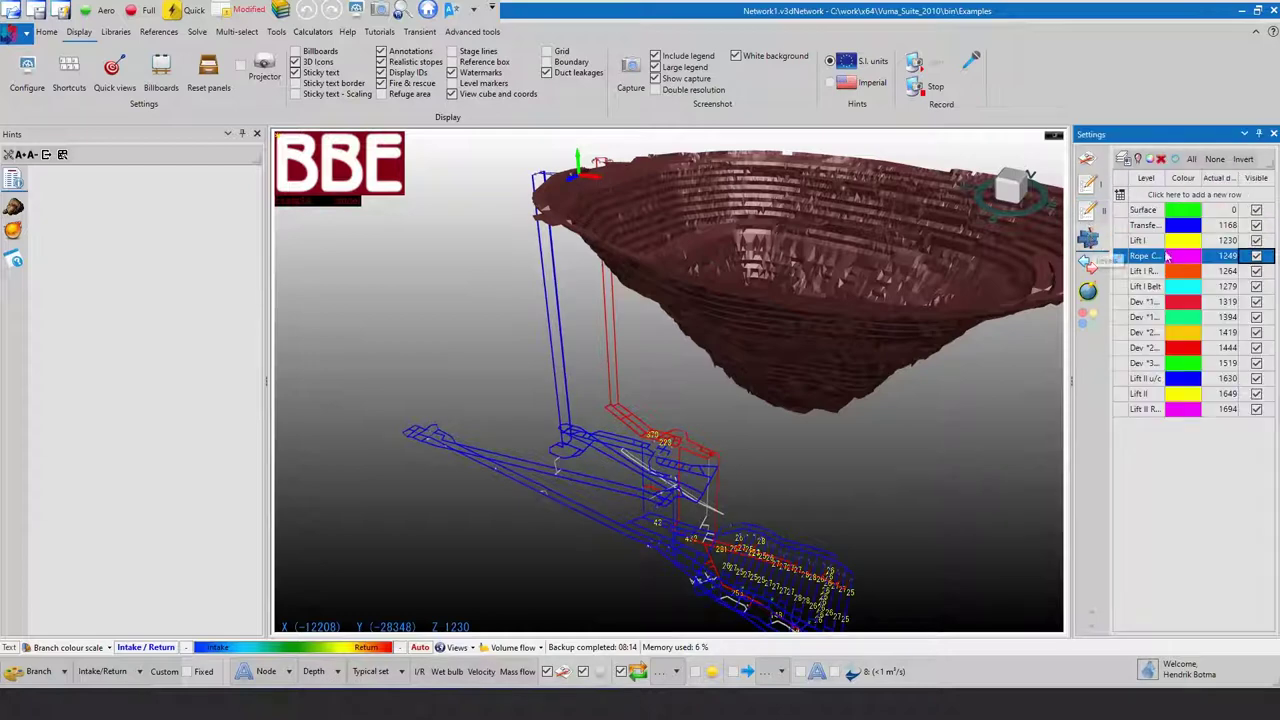
pyautogui.click(1262, 227)
pyautogui.click(1256, 240)
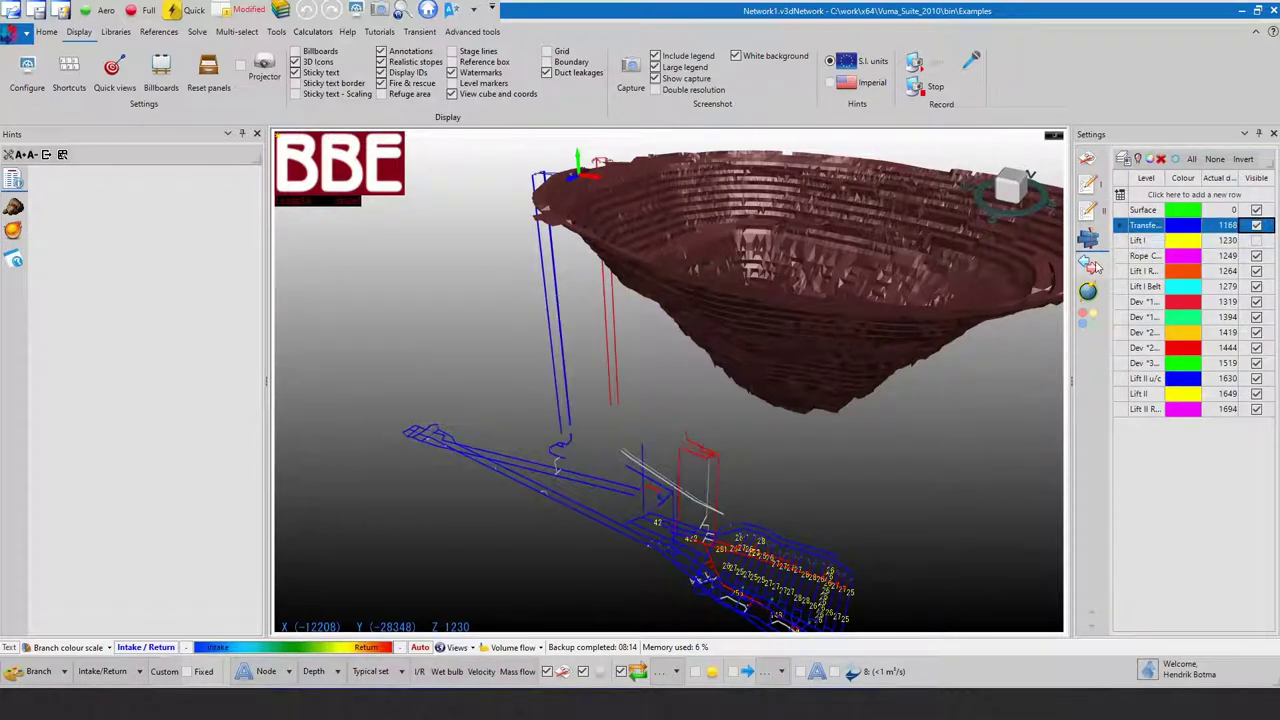
# - By air type, hide and reshow intake airways, then hide dedicated return airways
pyautogui.click(1093, 264)
pyautogui.click(1218, 219)
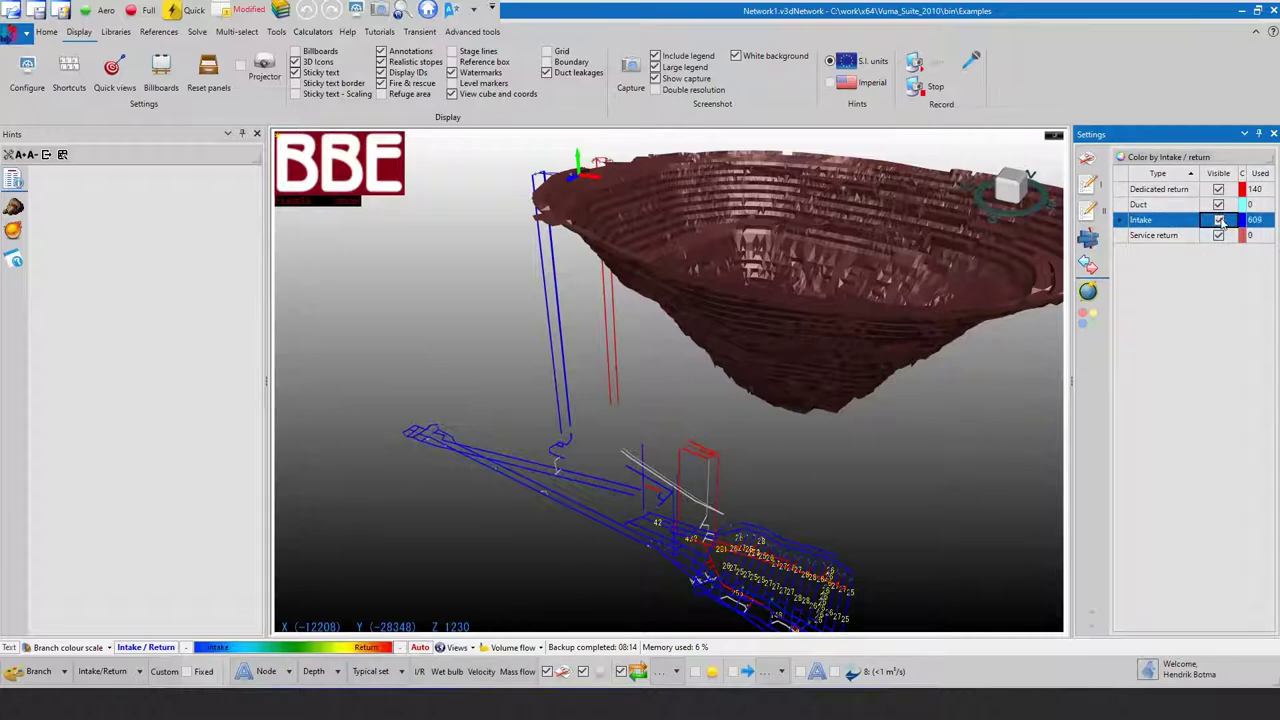
pyautogui.click(1218, 219)
pyautogui.click(1218, 189)
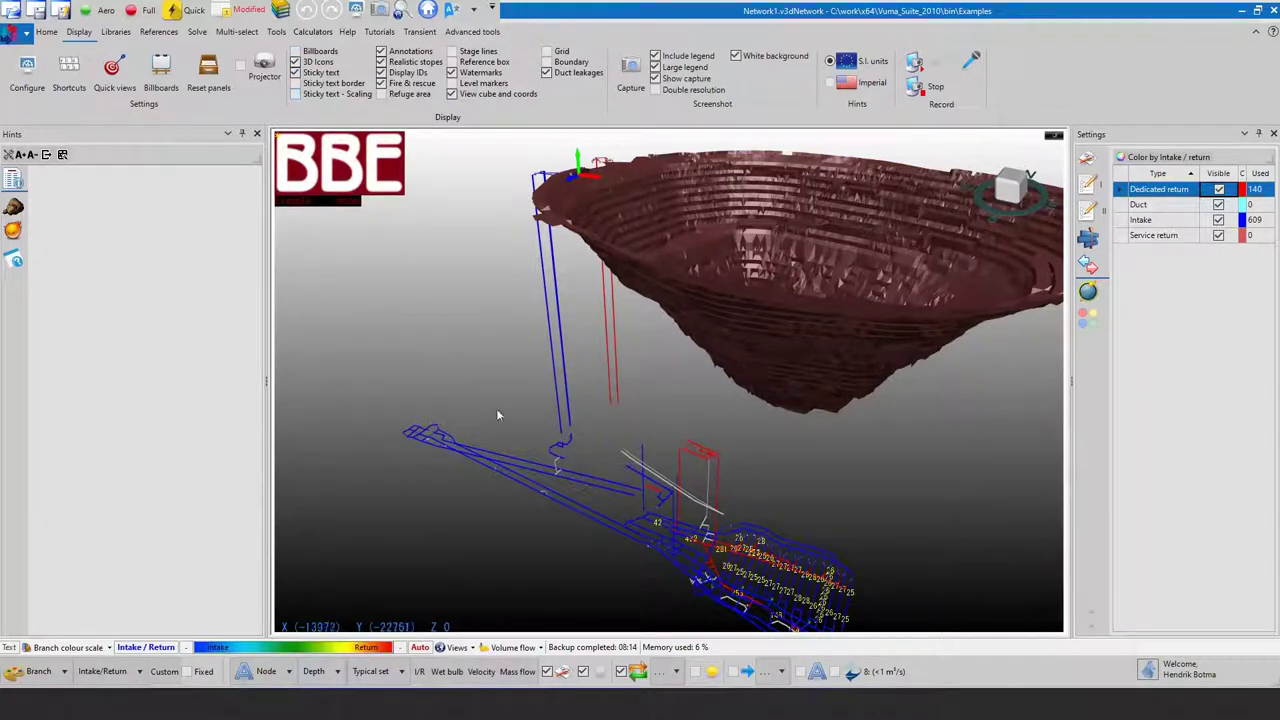
# - Colour the network by node wet-bulb temperature on a 14.4–33.8 °C scale
pyautogui.moveTo(647, 580); pyautogui.dragTo(596, 460)
pyautogui.scroll(6, 614, 440)
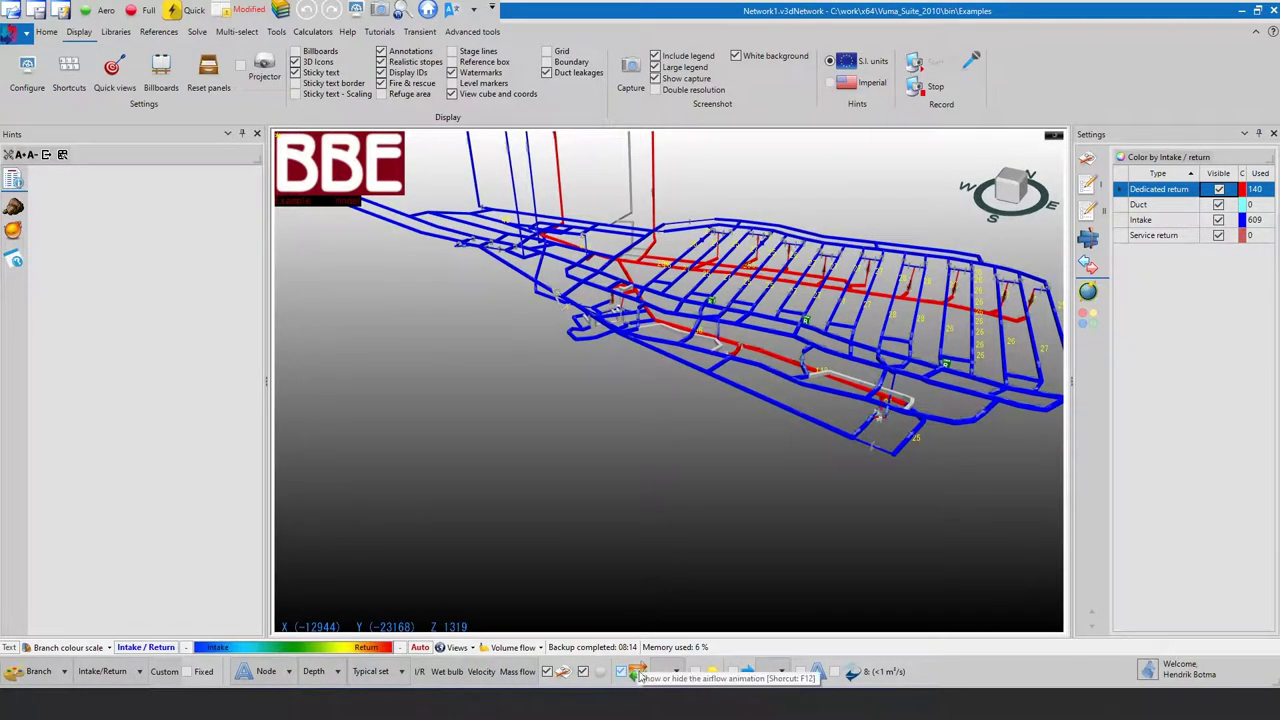
pyautogui.click(40, 672)
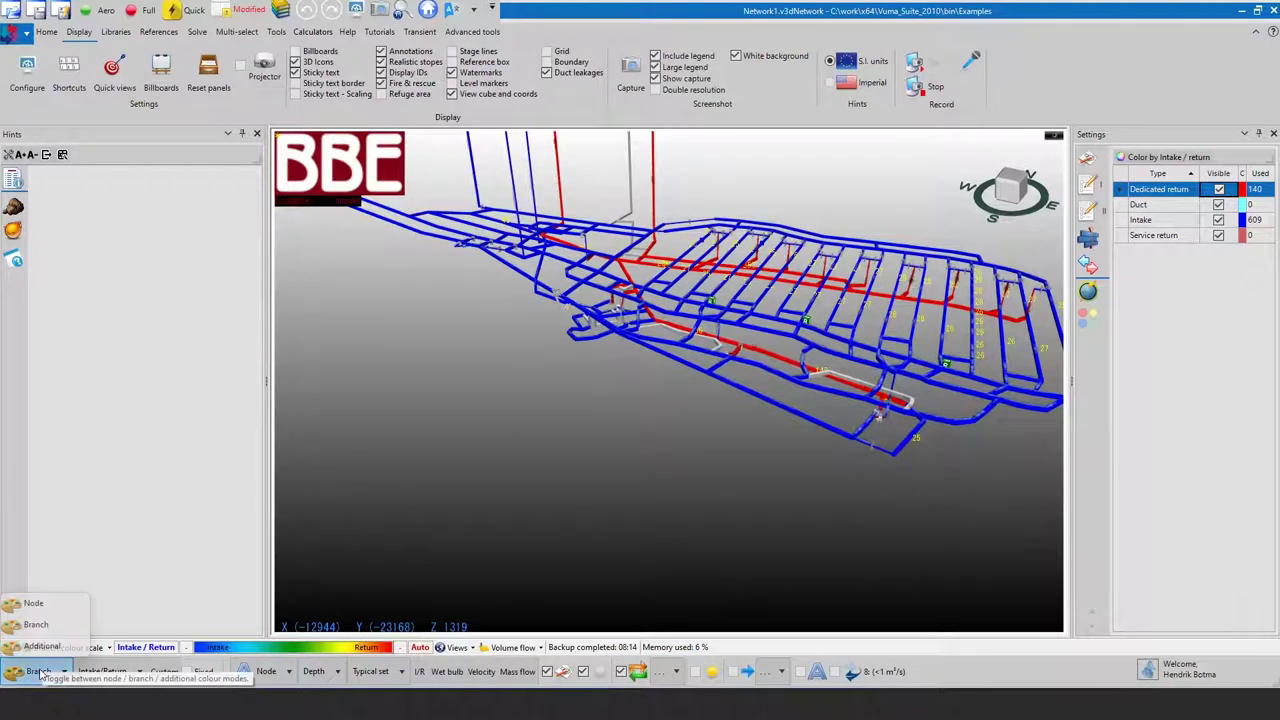
pyautogui.click(34, 604)
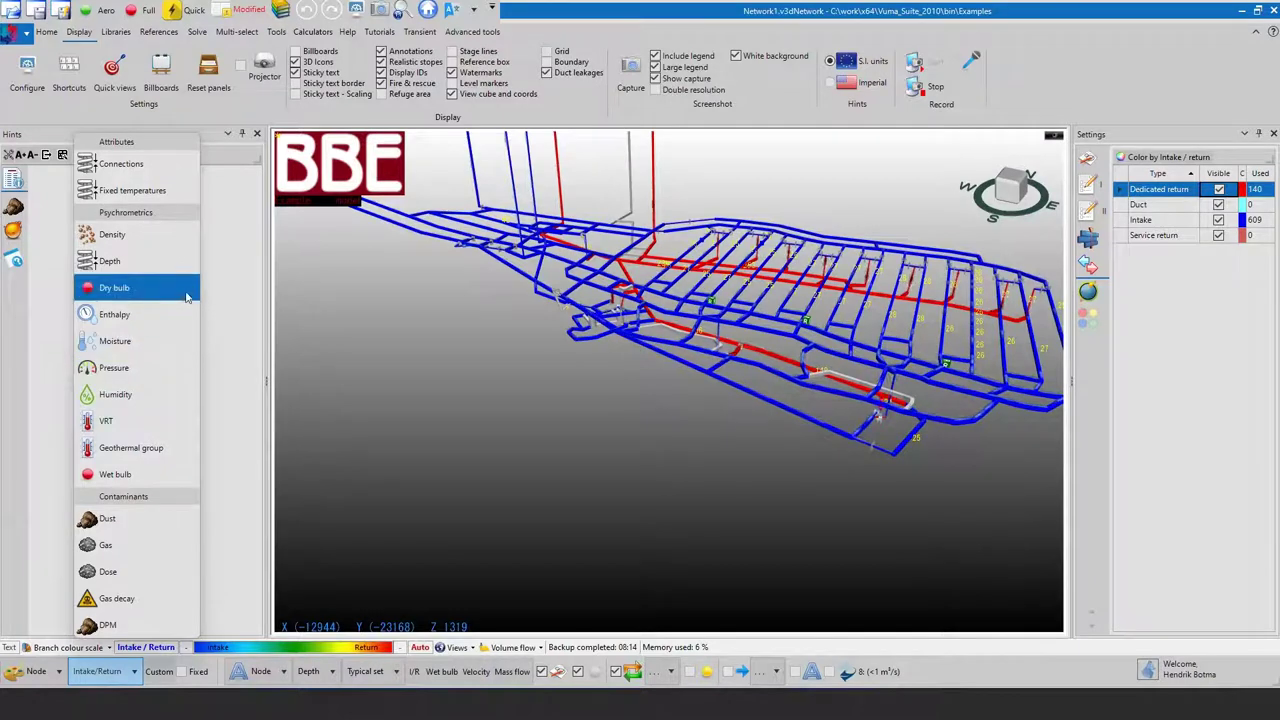
pyautogui.click(115, 474)
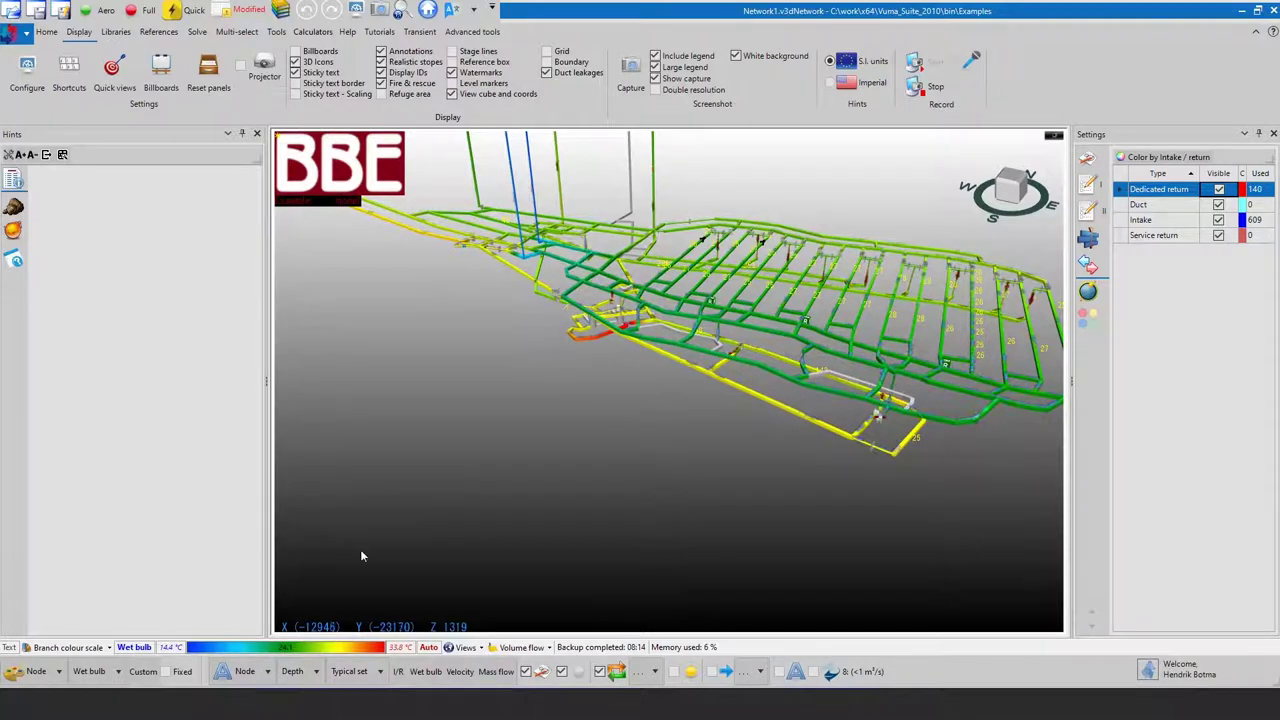
pyautogui.scroll(5, 634, 474)
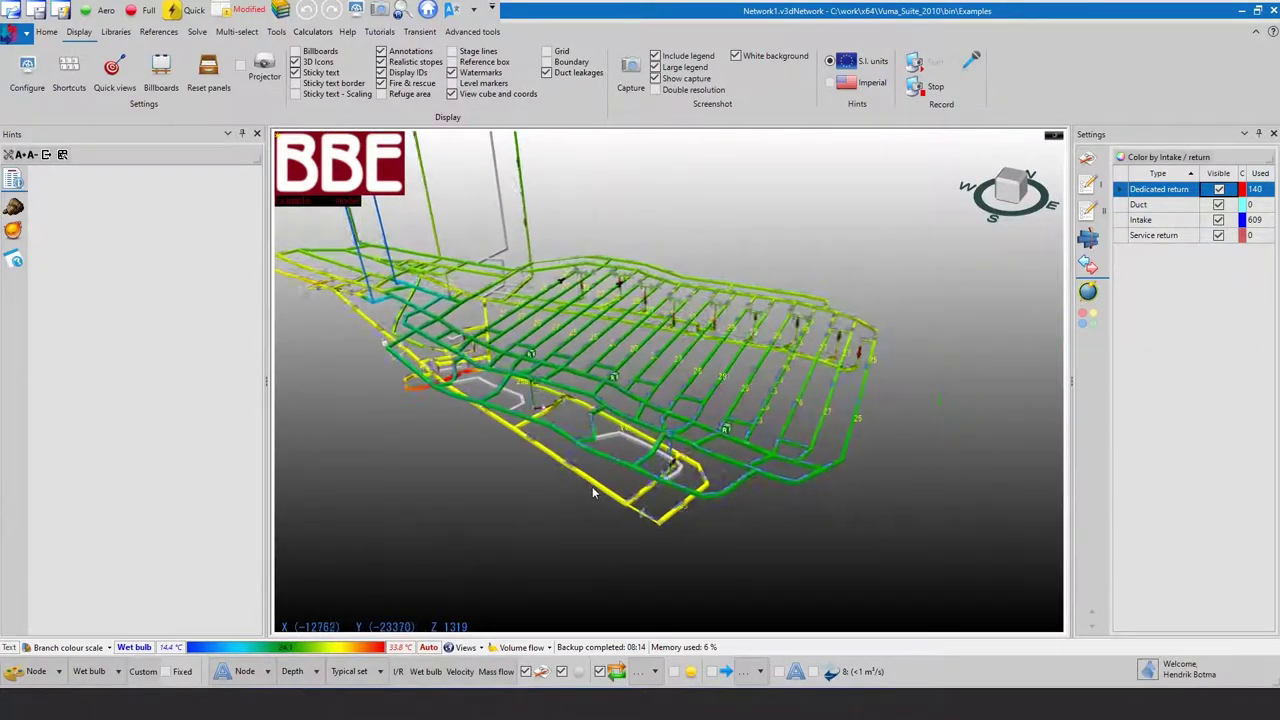
# - Colour the network by branch mass flow on a 0.0–889.9 kg/s scale
pyautogui.click(44, 679)
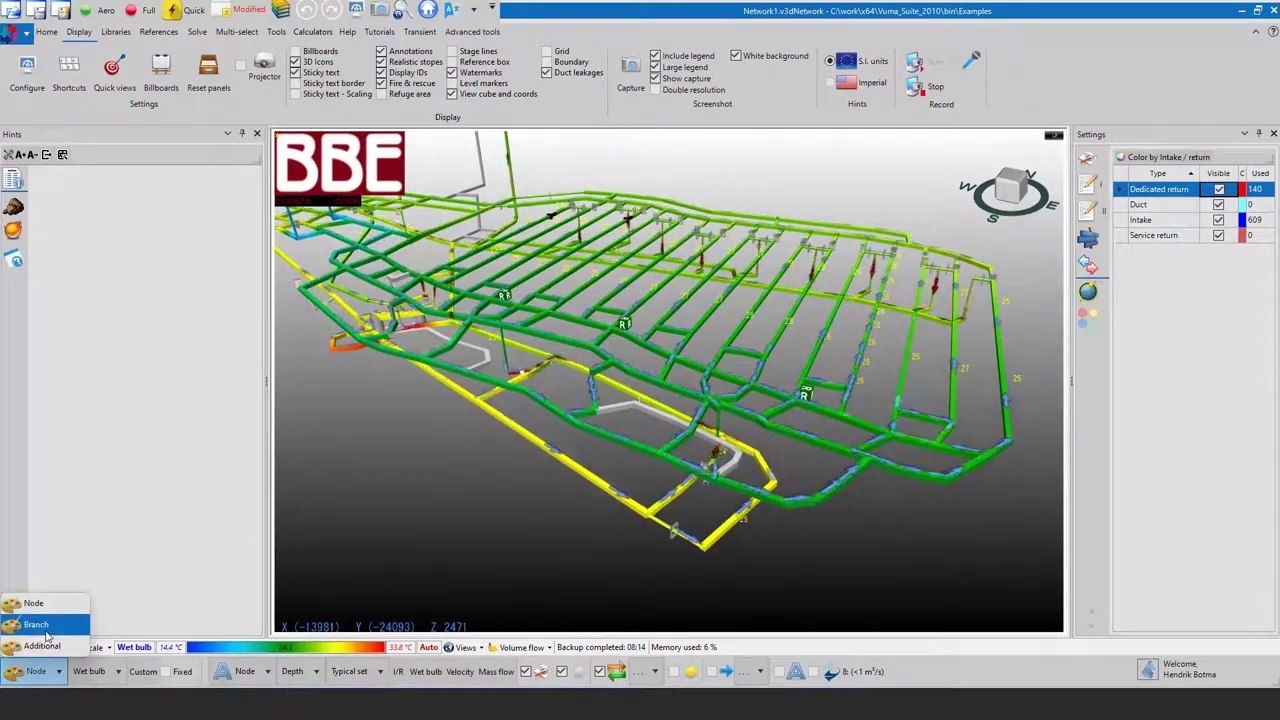
pyautogui.click(45, 632)
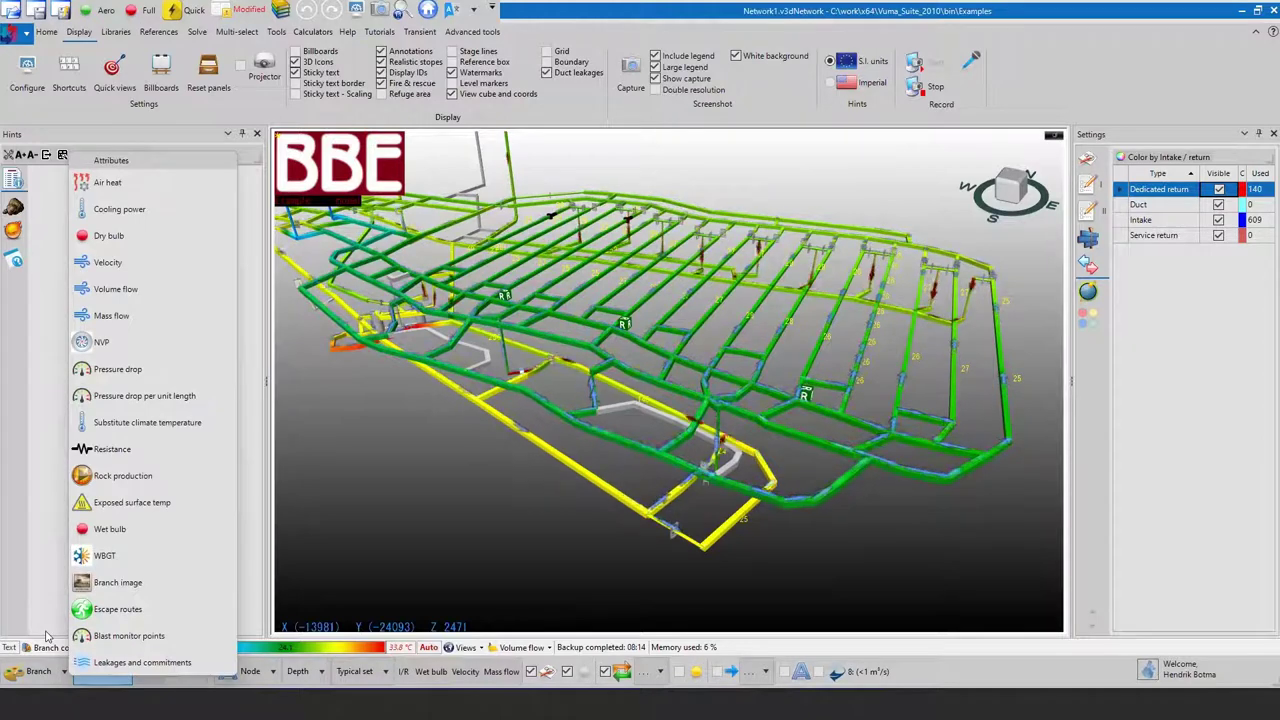
pyautogui.click(126, 316)
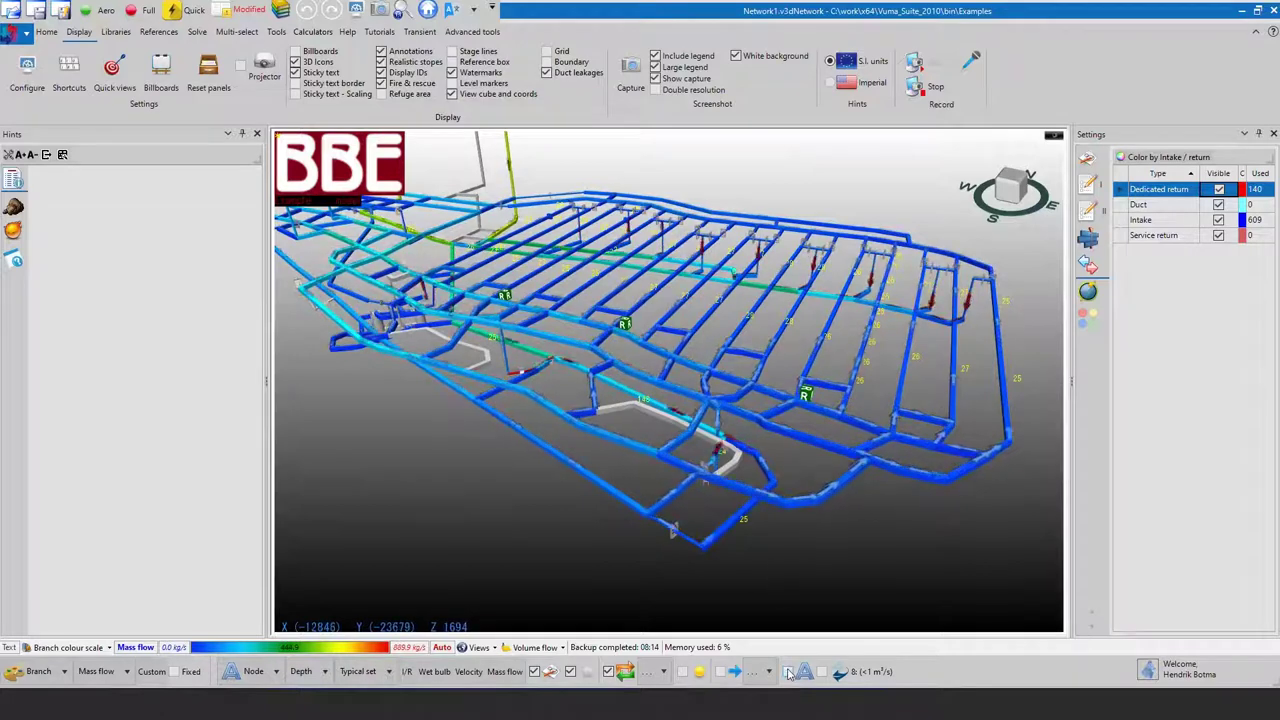
# - Turn on network text labels showing branch volume flow
pyautogui.click(788, 672)
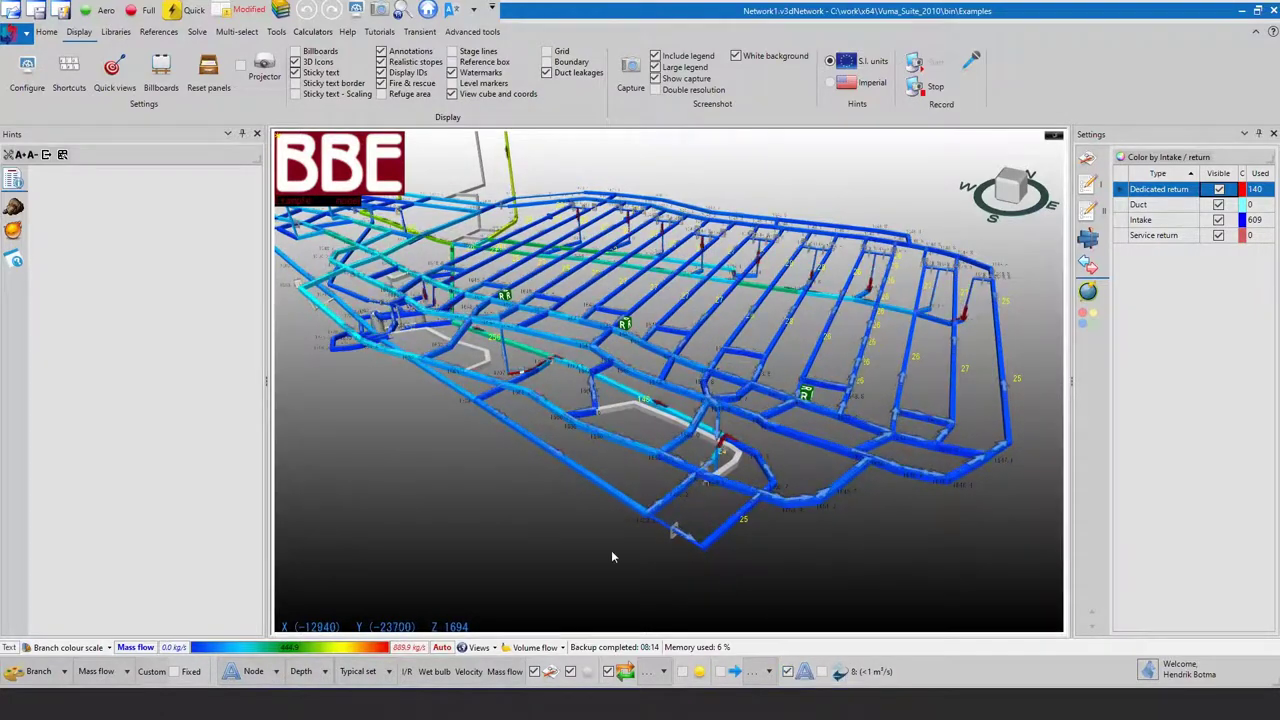
pyautogui.click(255, 672)
pyautogui.click(246, 642)
pyautogui.click(307, 672)
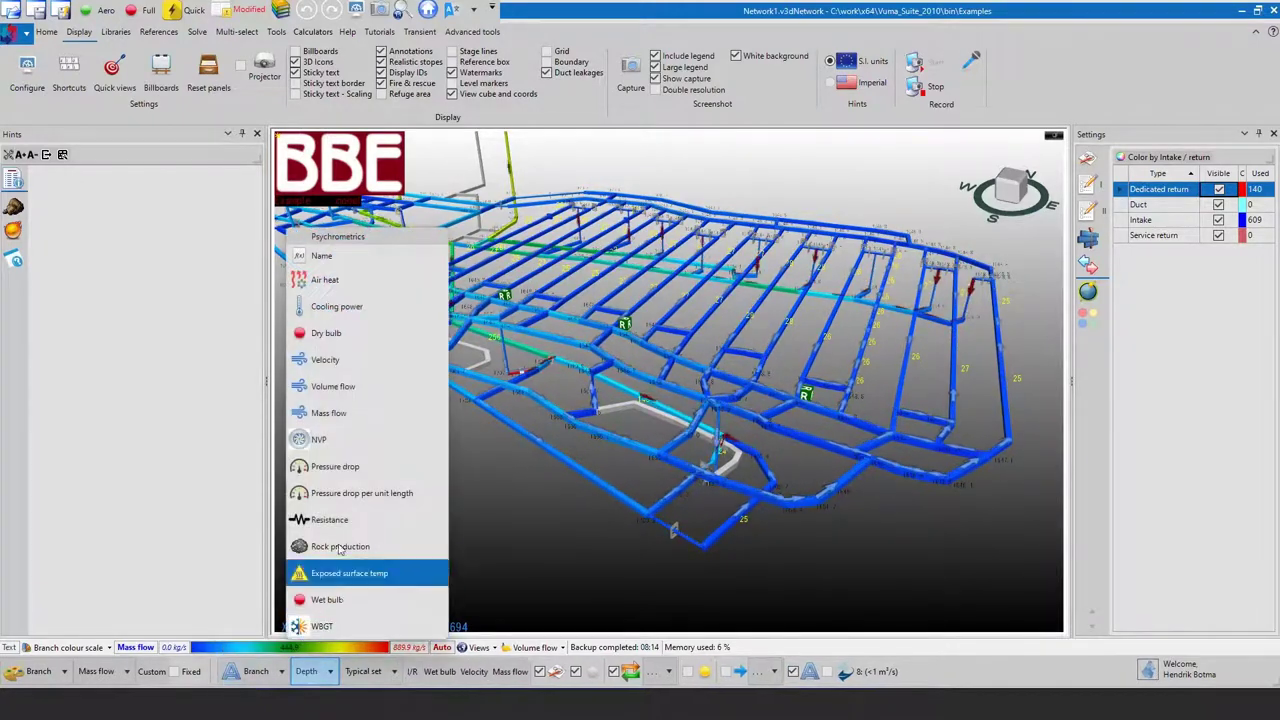
pyautogui.click(333, 386)
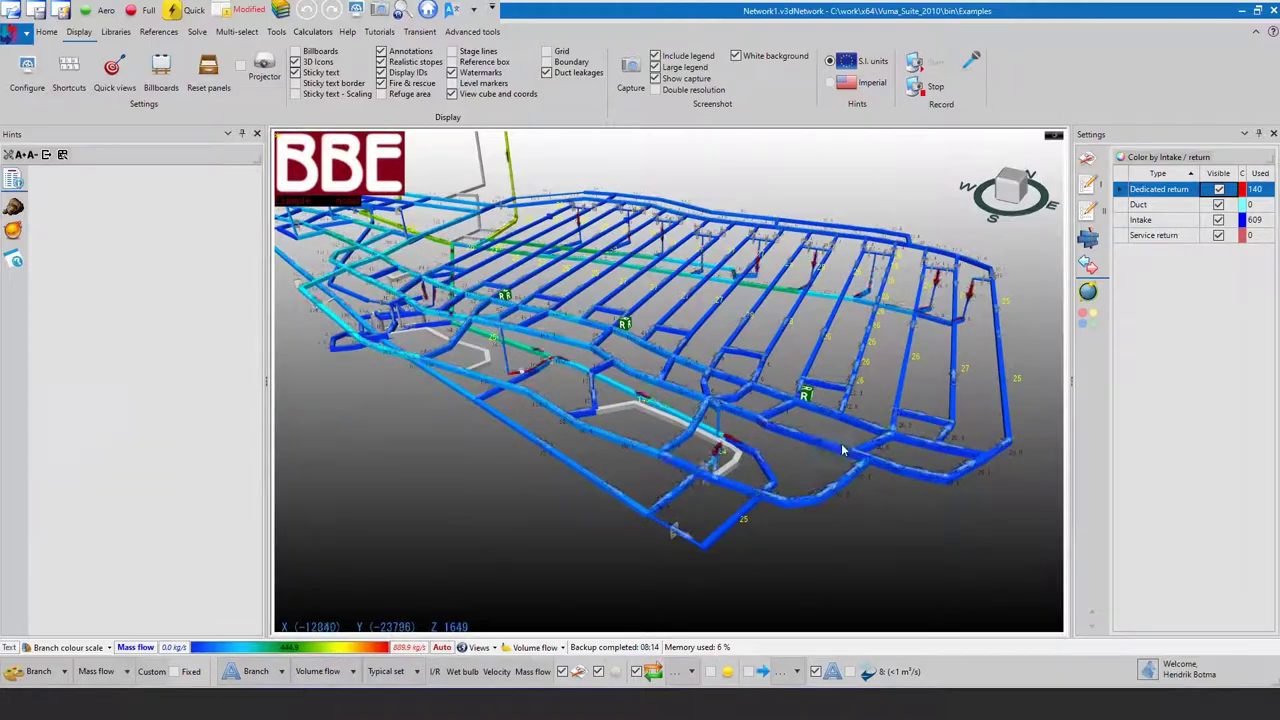
pyautogui.moveTo(670, 450); pyautogui.dragTo(752, 449)
pyautogui.scroll(3, 752, 449)
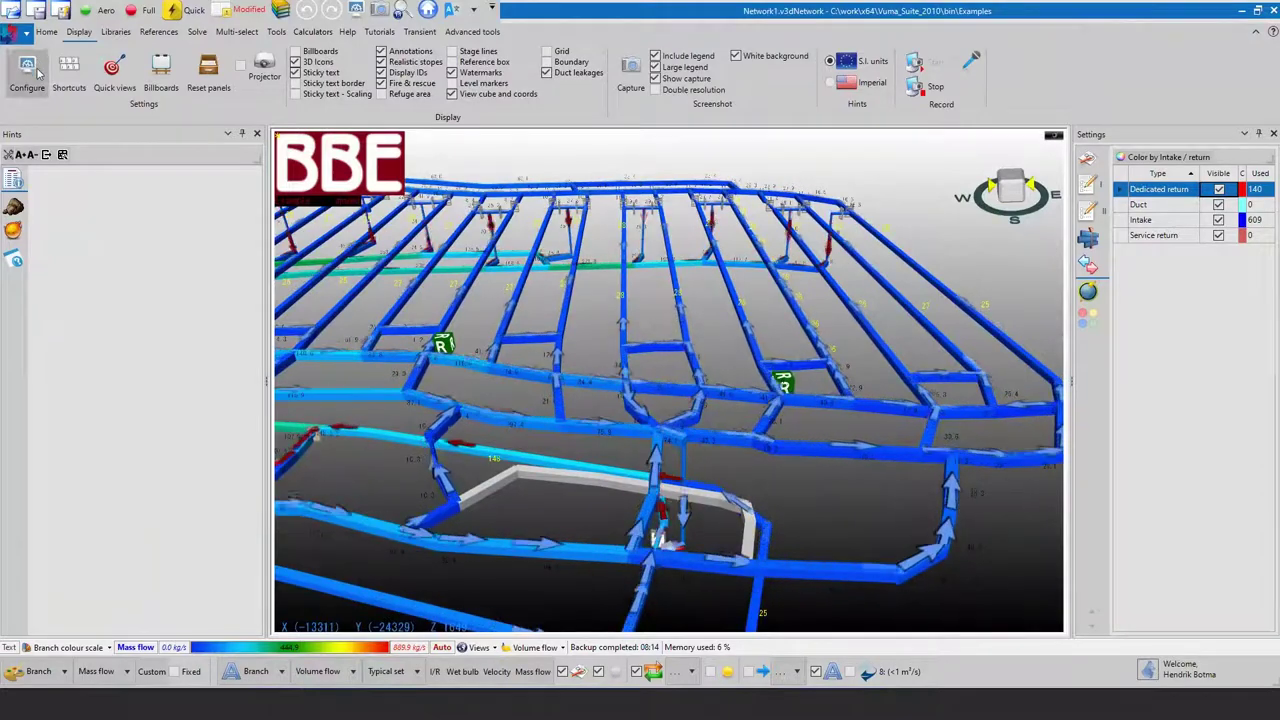
# - Increase the branch/sticky label text size in display settings (Ctrl+Q) and confirm
pyautogui.hotkey('ctrl', 'q')
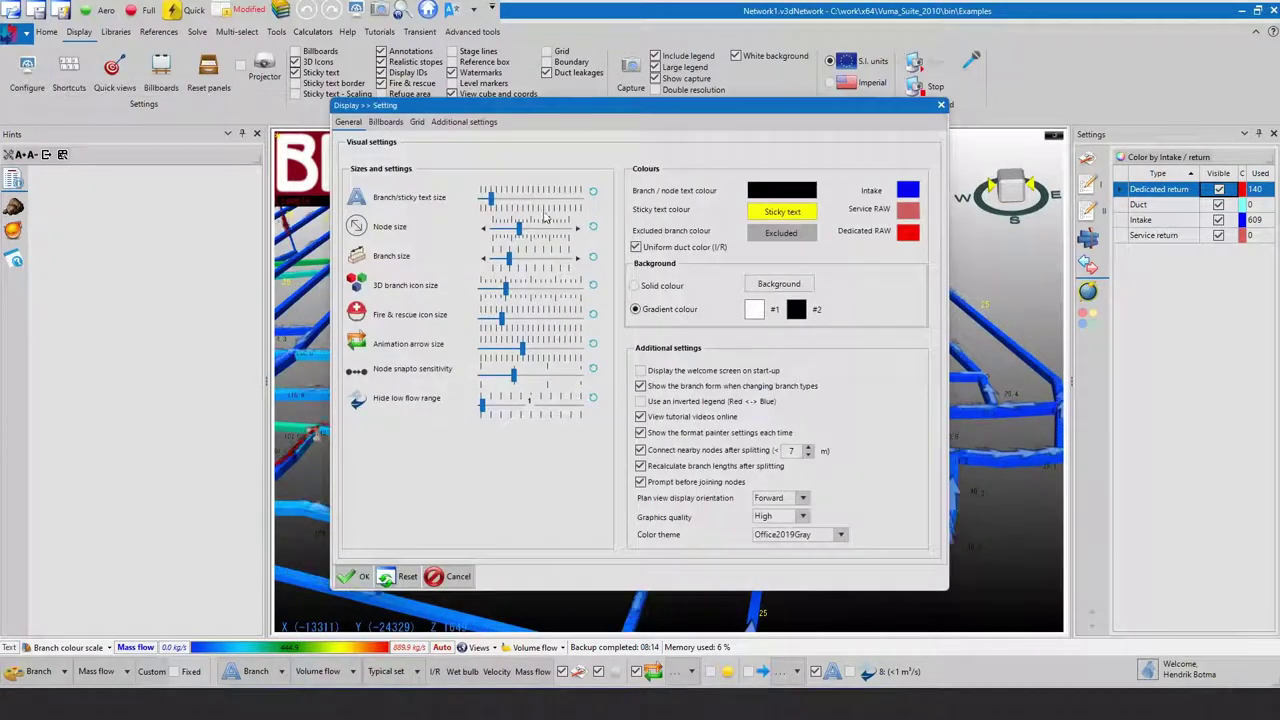
pyautogui.moveTo(496, 197); pyautogui.dragTo(549, 197)
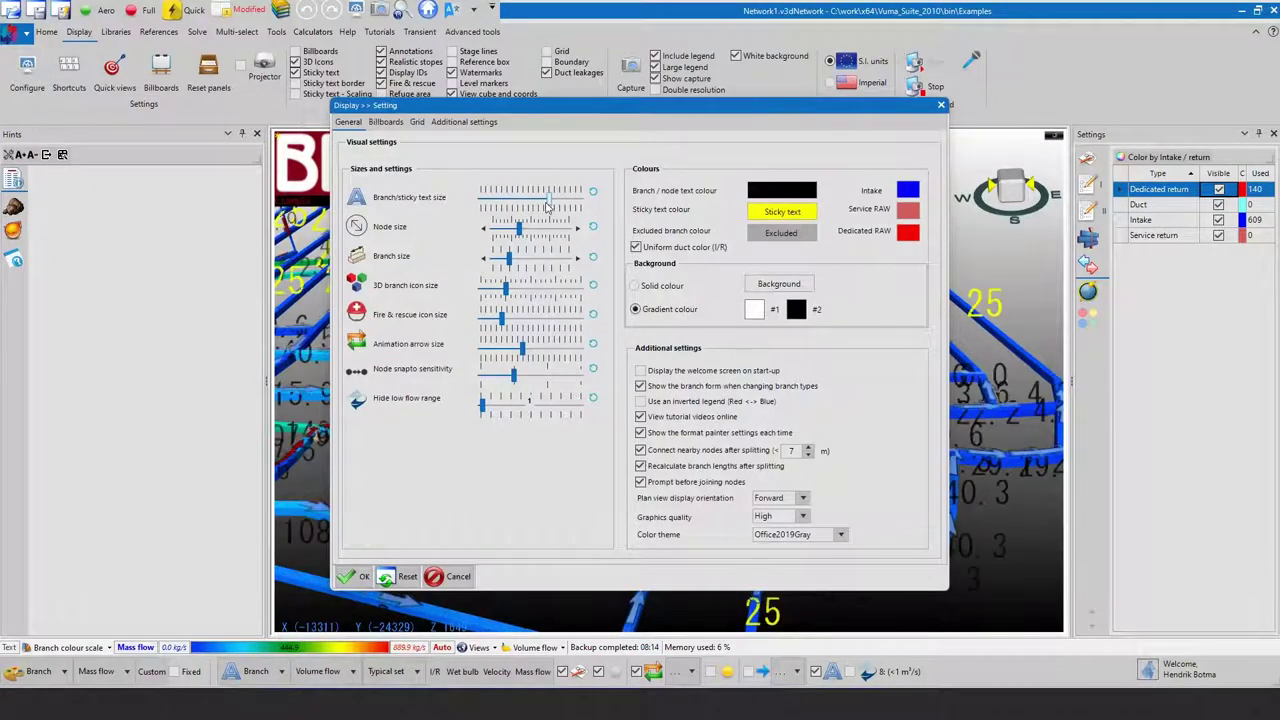
pyautogui.click(355, 575)
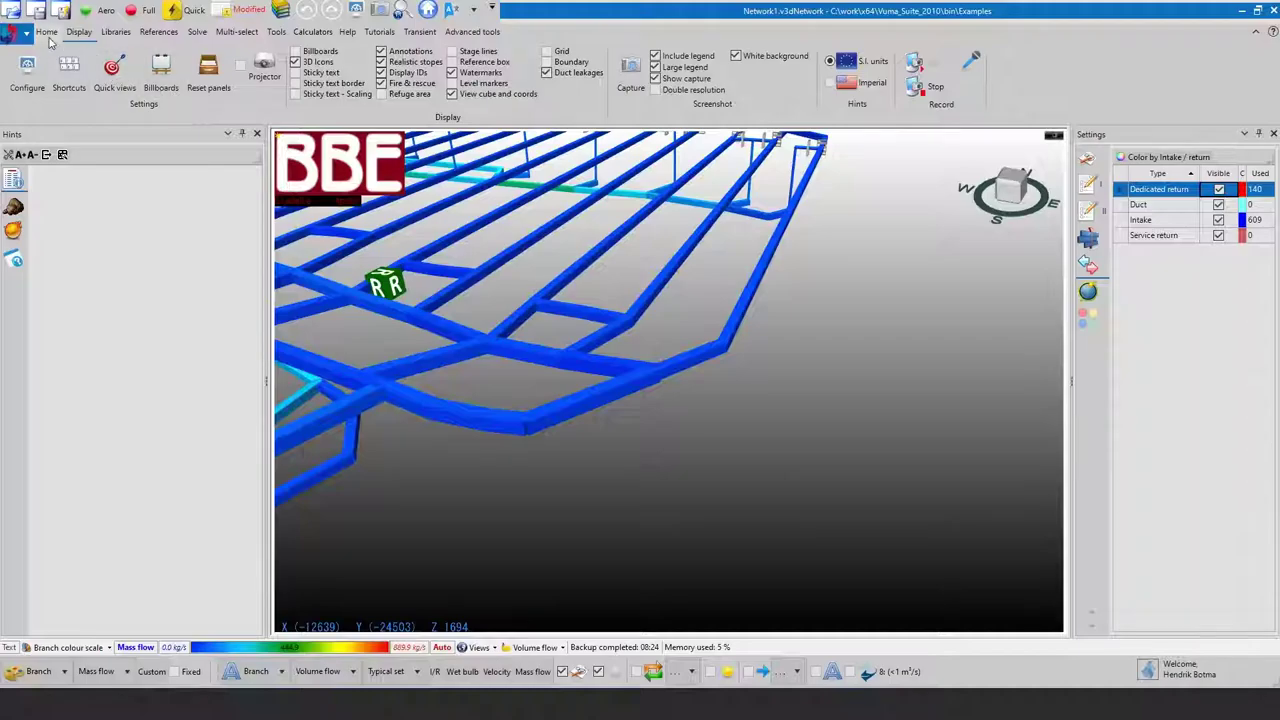
# - Draw two new tunnels out from the network's edge with the Tunnel tool
pyautogui.click(47, 32)
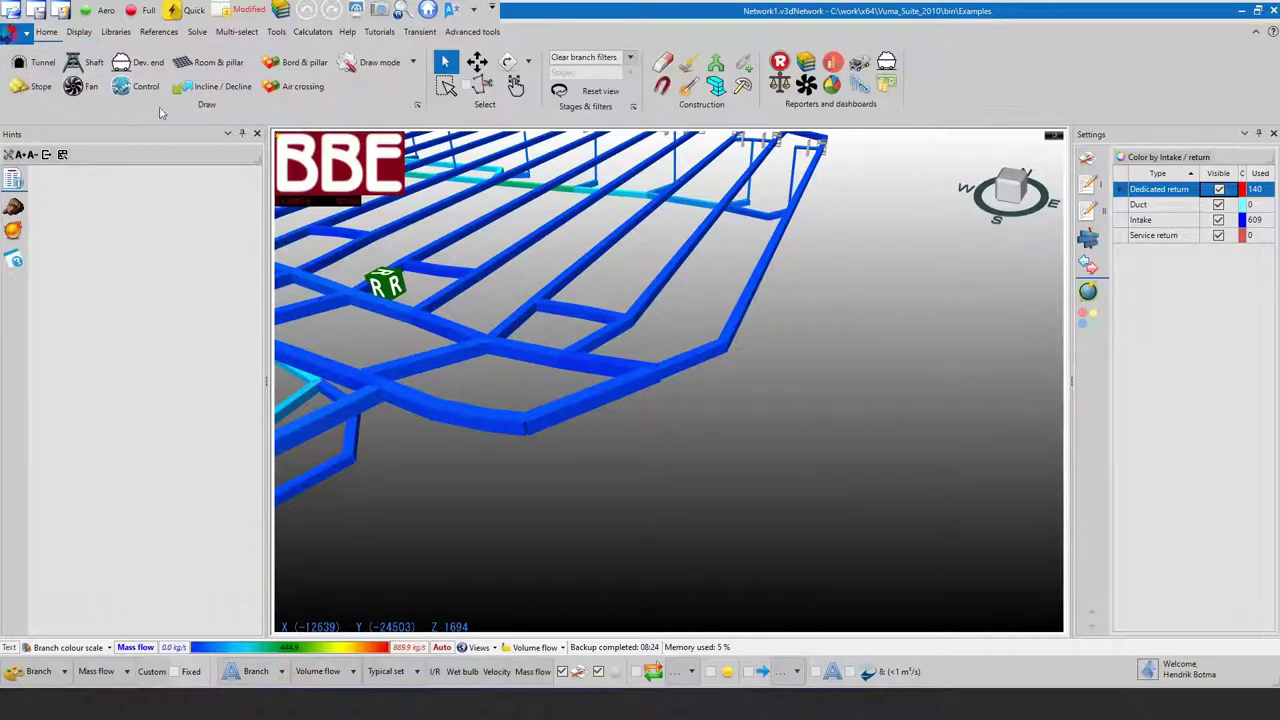
pyautogui.click(33, 64)
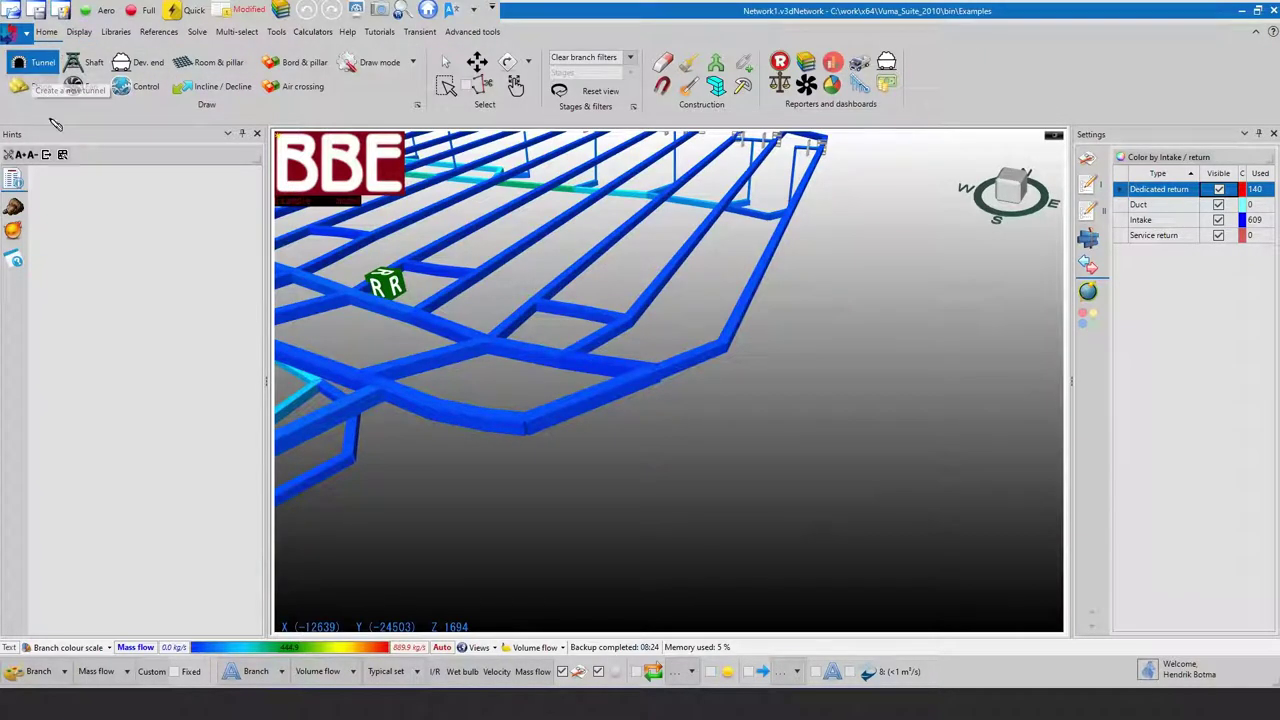
pyautogui.click(525, 430)
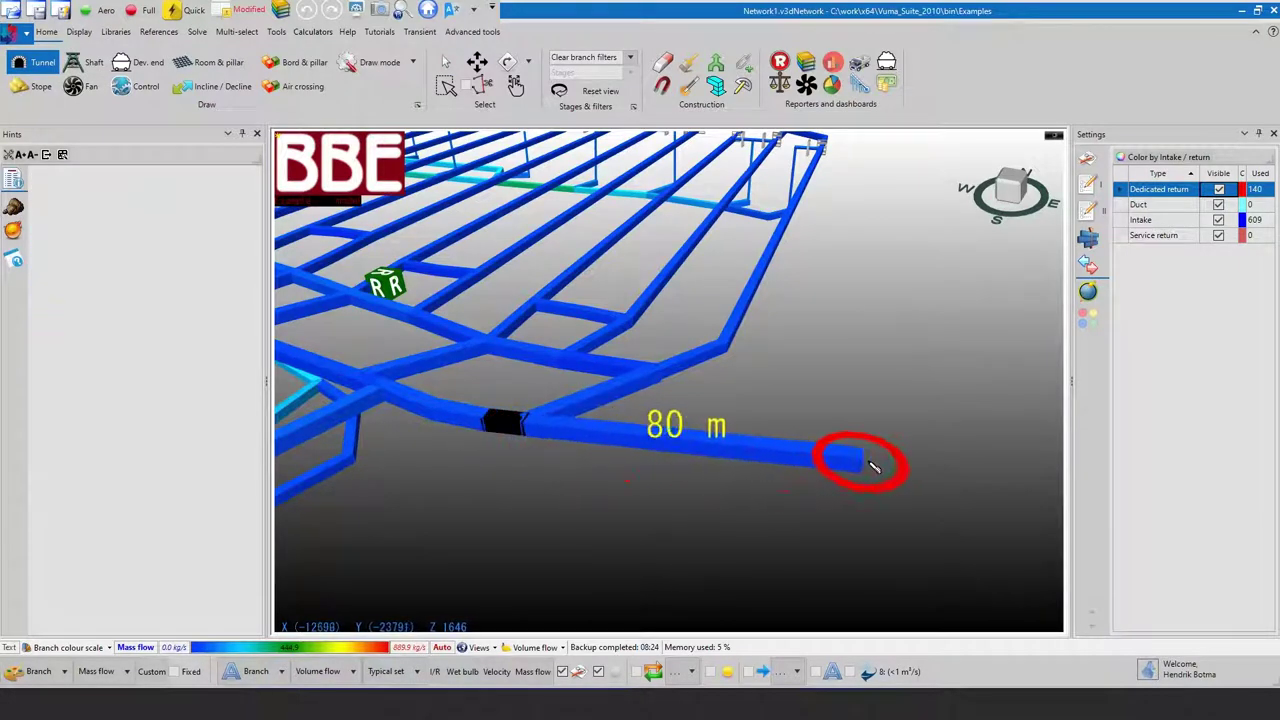
pyautogui.click(893, 465)
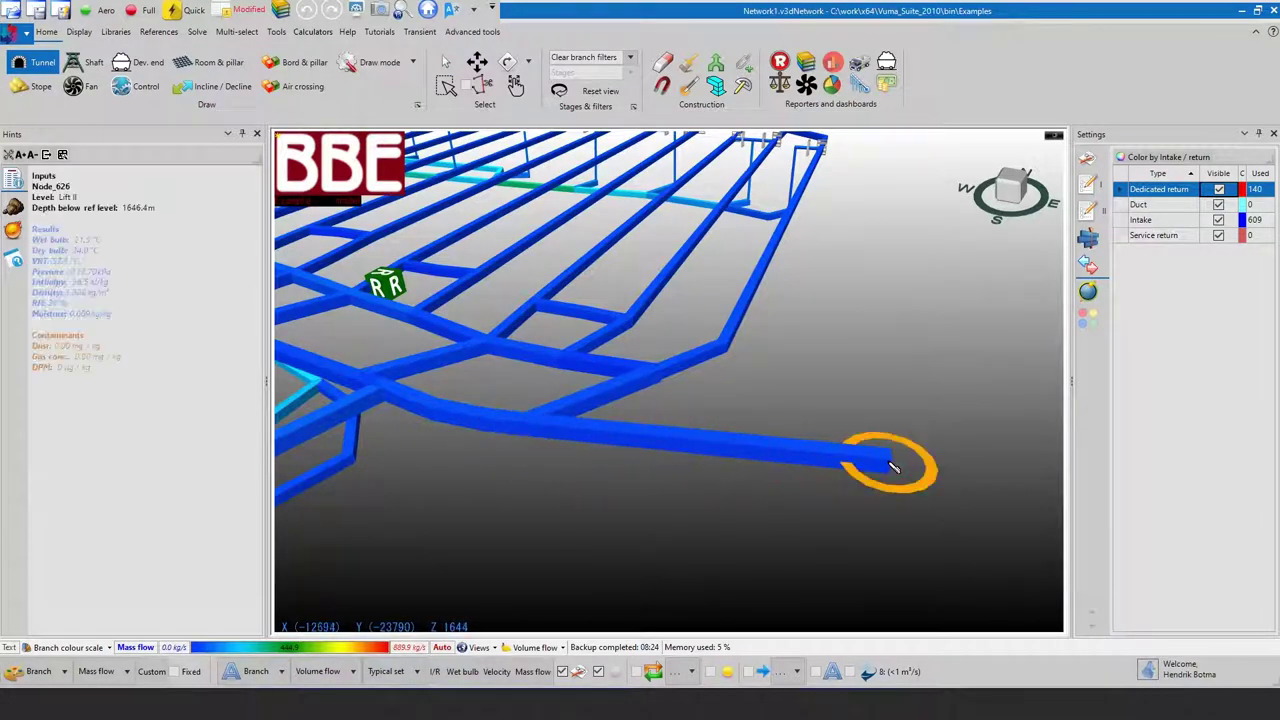
pyautogui.click(726, 347)
pyautogui.click(945, 372)
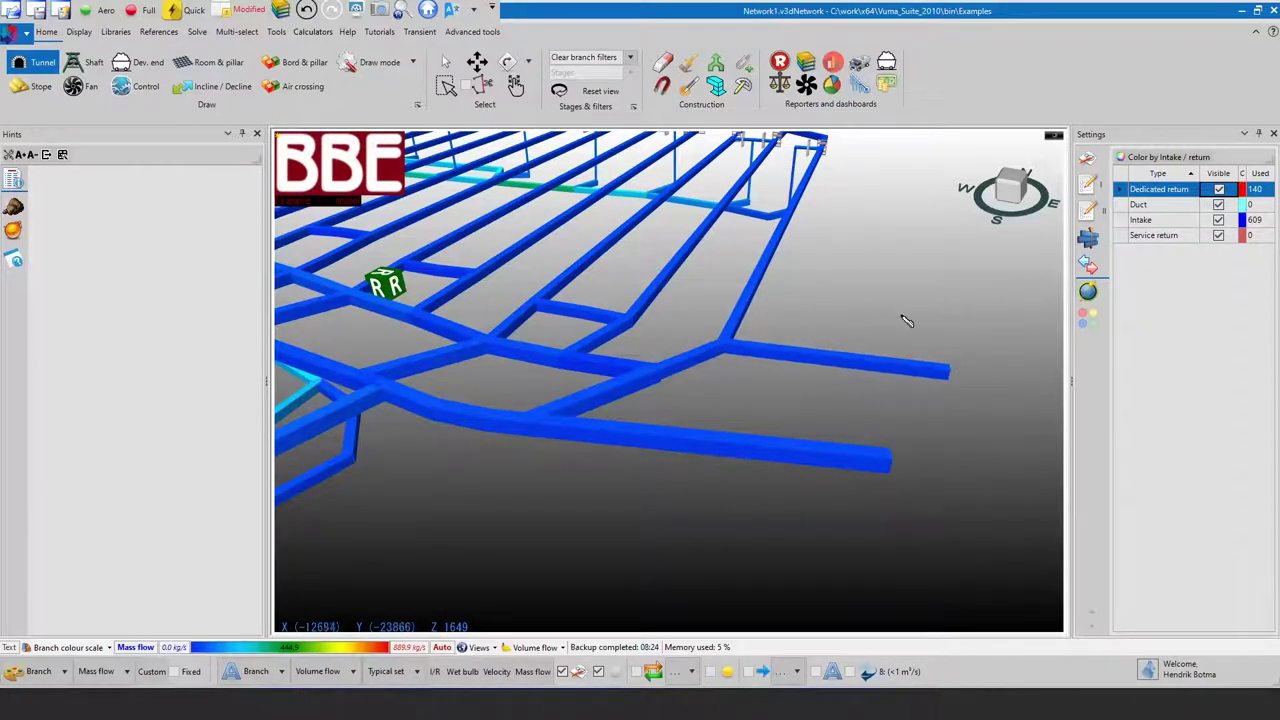
# - Draw a tunnel from the diagonal tunnel and another ending on Node_626, joining the nodes
pyautogui.click(766, 286)
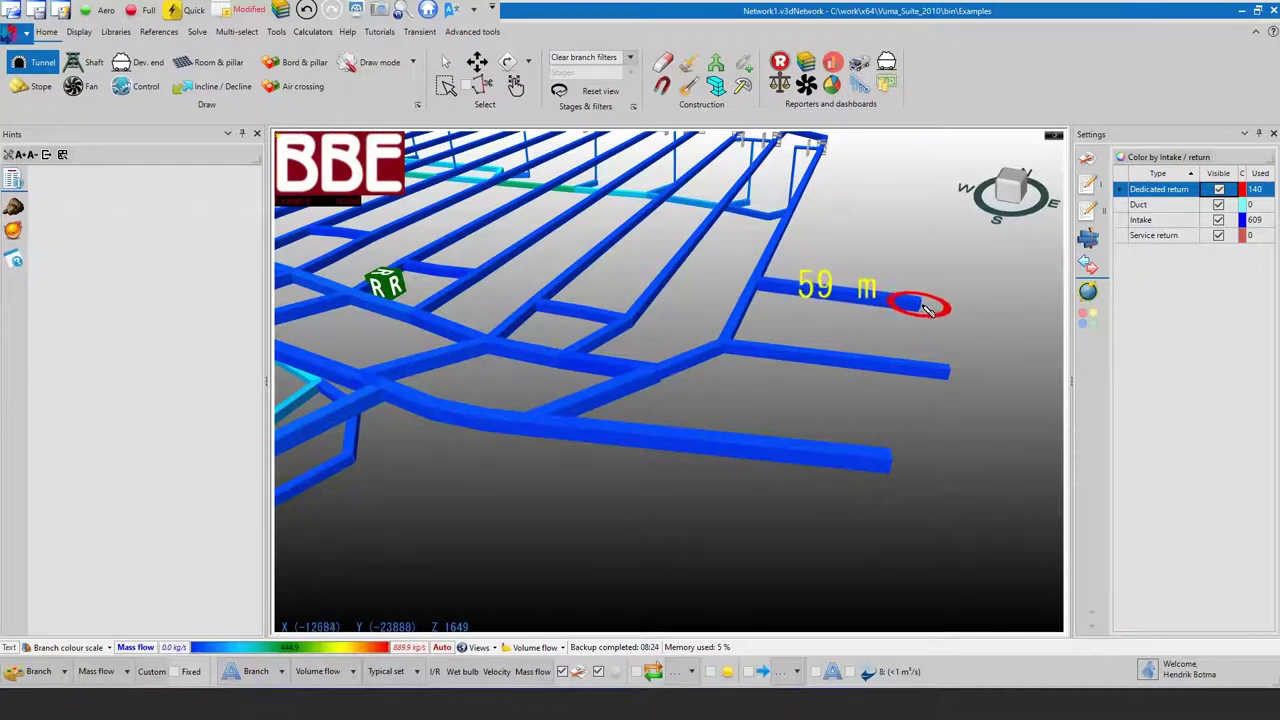
pyautogui.click(965, 311)
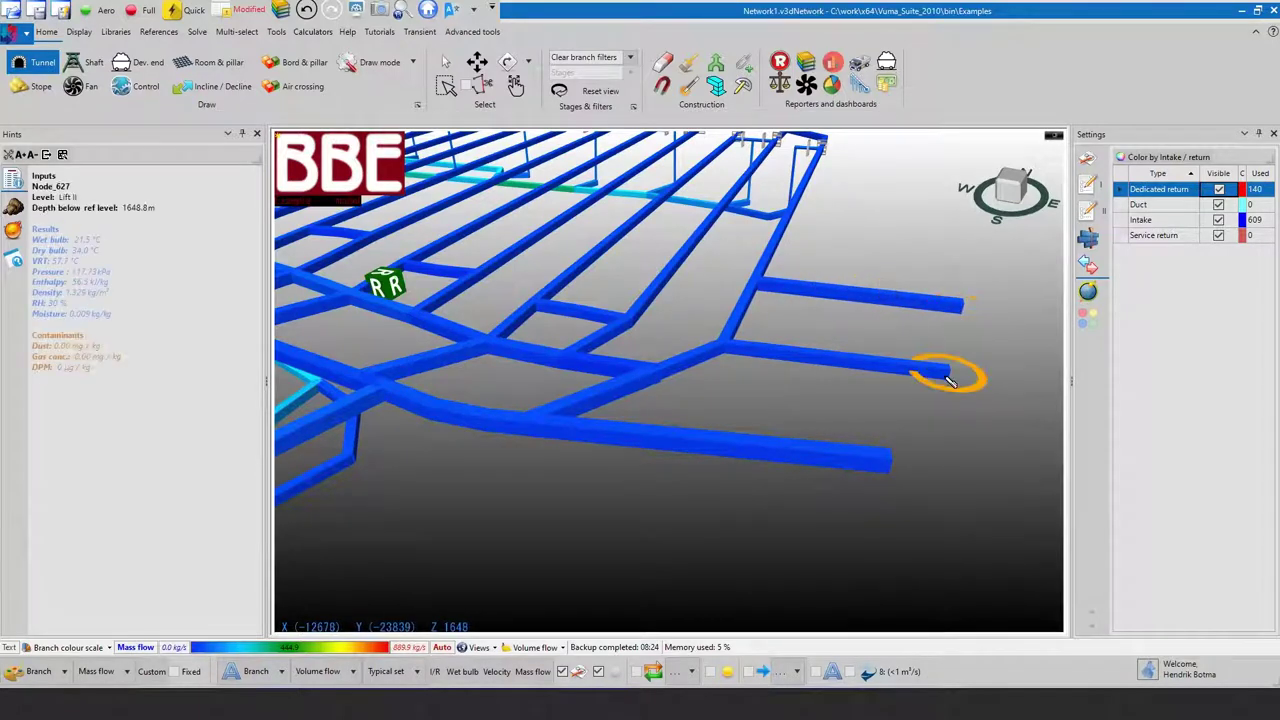
pyautogui.click(946, 372)
pyautogui.click(903, 462)
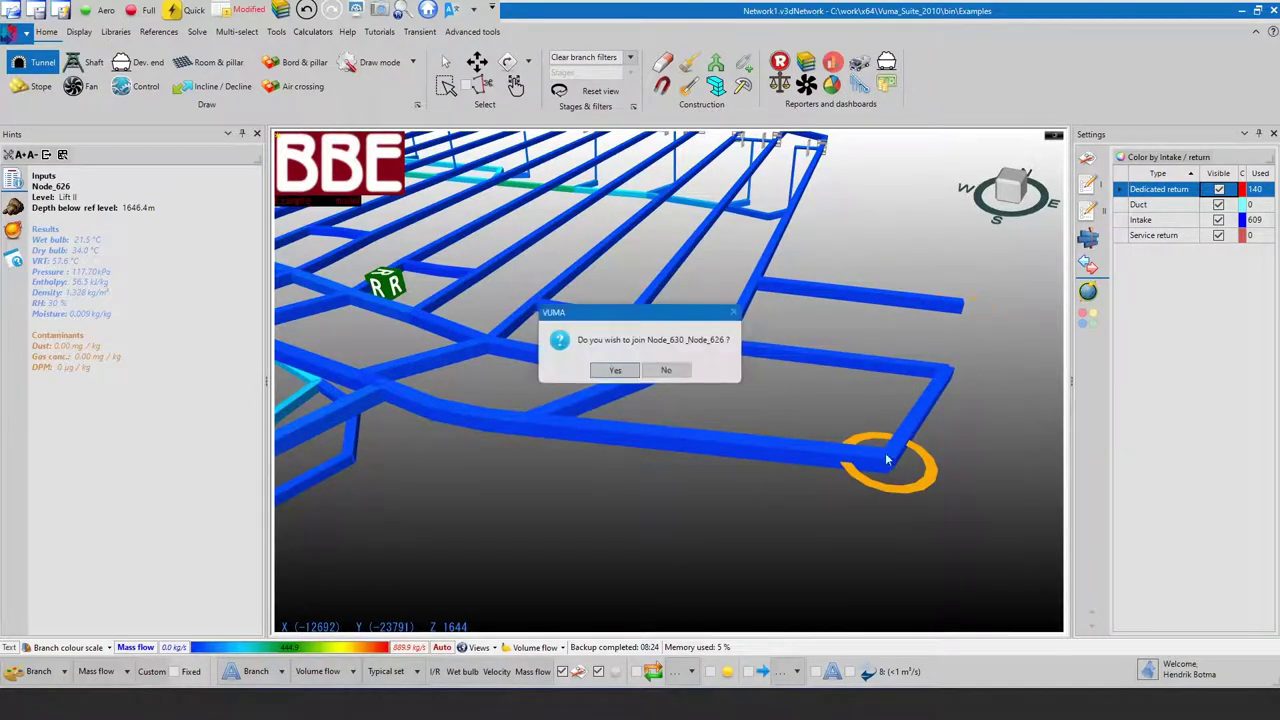
pyautogui.click(615, 374)
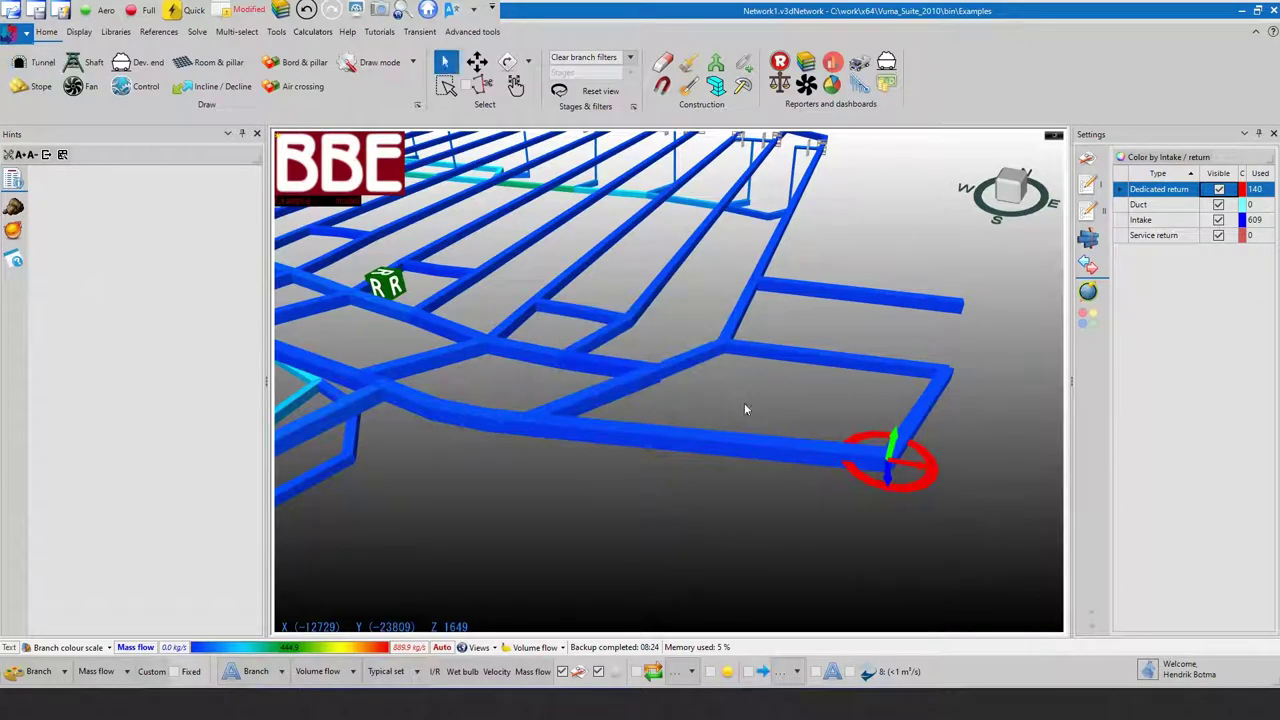
pyautogui.click(789, 355)
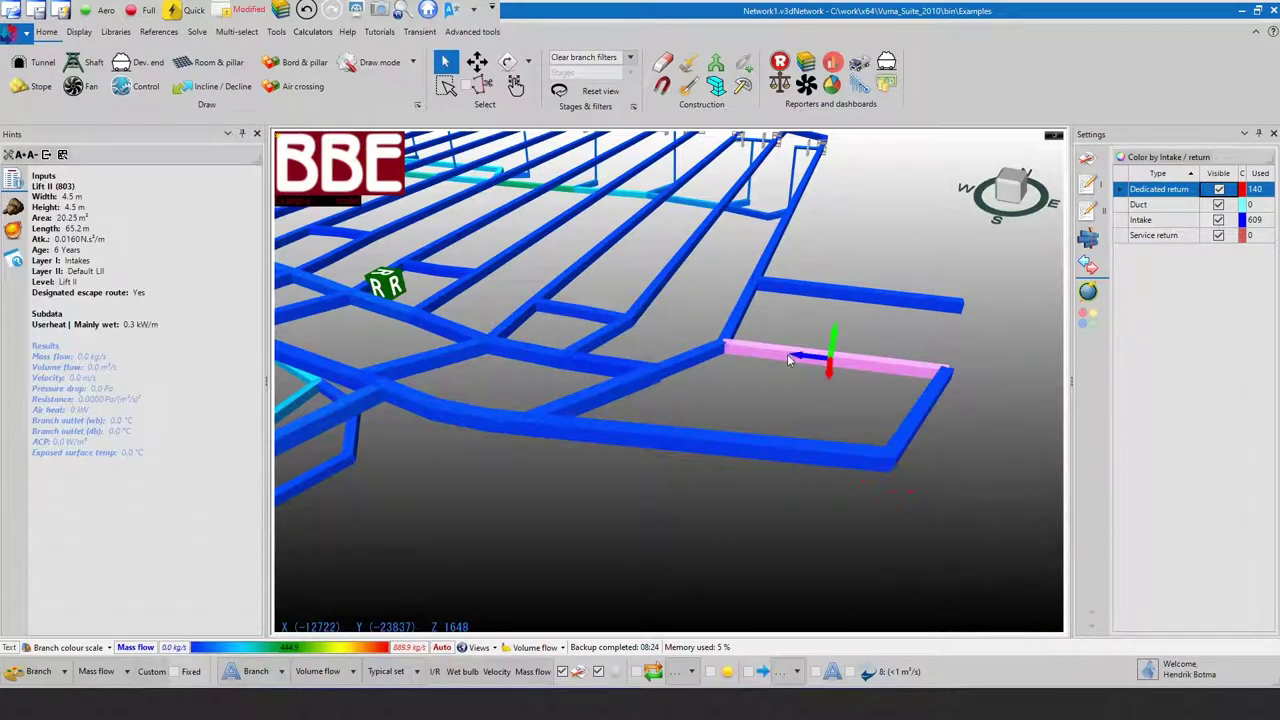
pyautogui.doubleClick(782, 353)
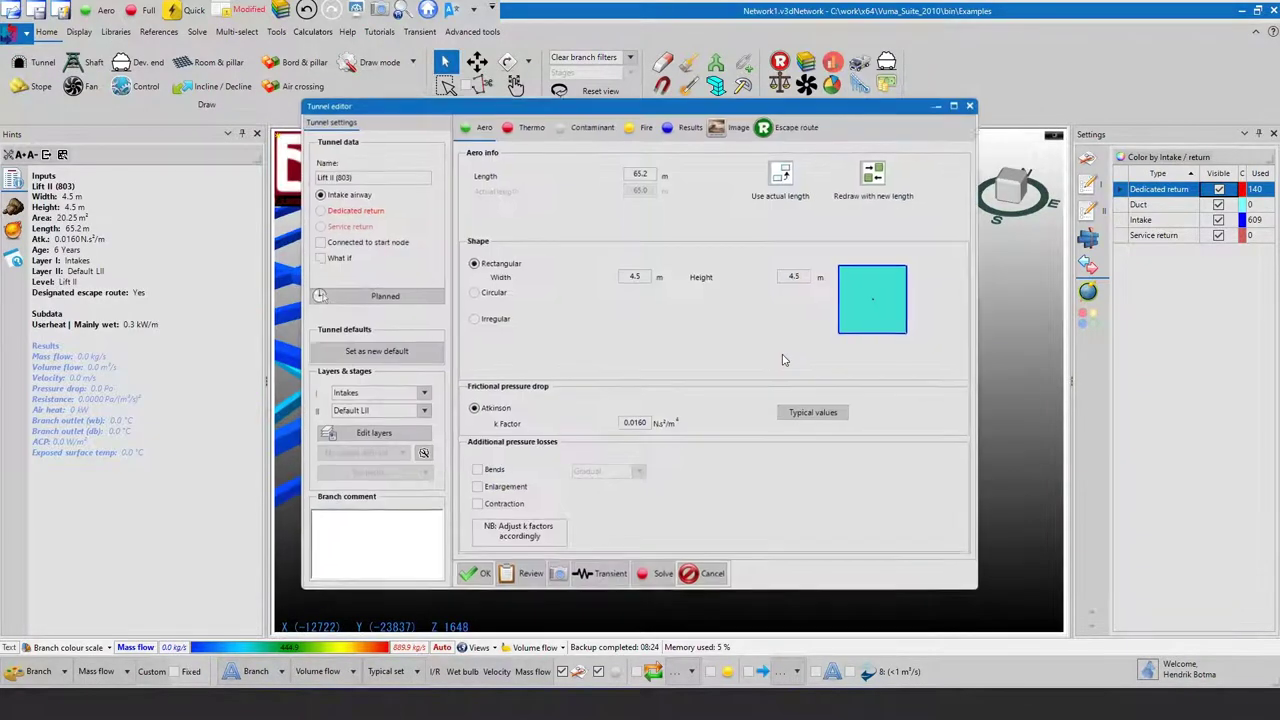
pyautogui.click(483, 575)
pyautogui.click(610, 397)
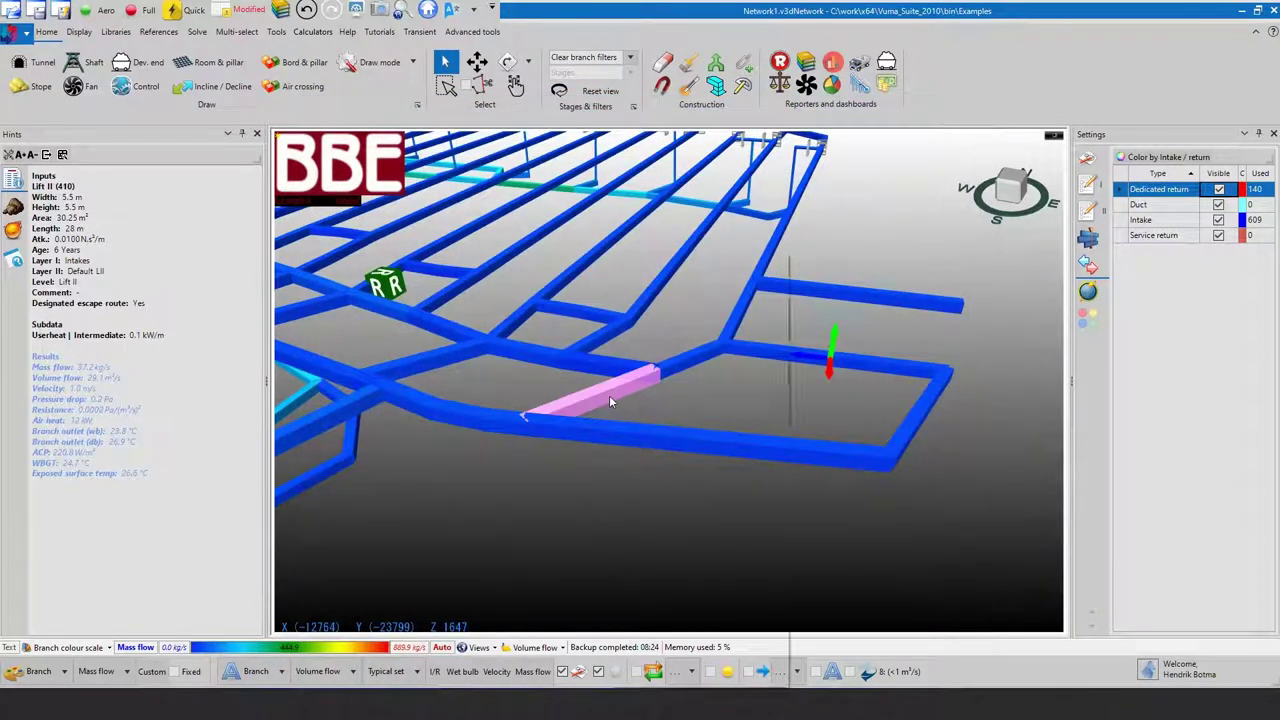
pyautogui.rightClick(609, 395)
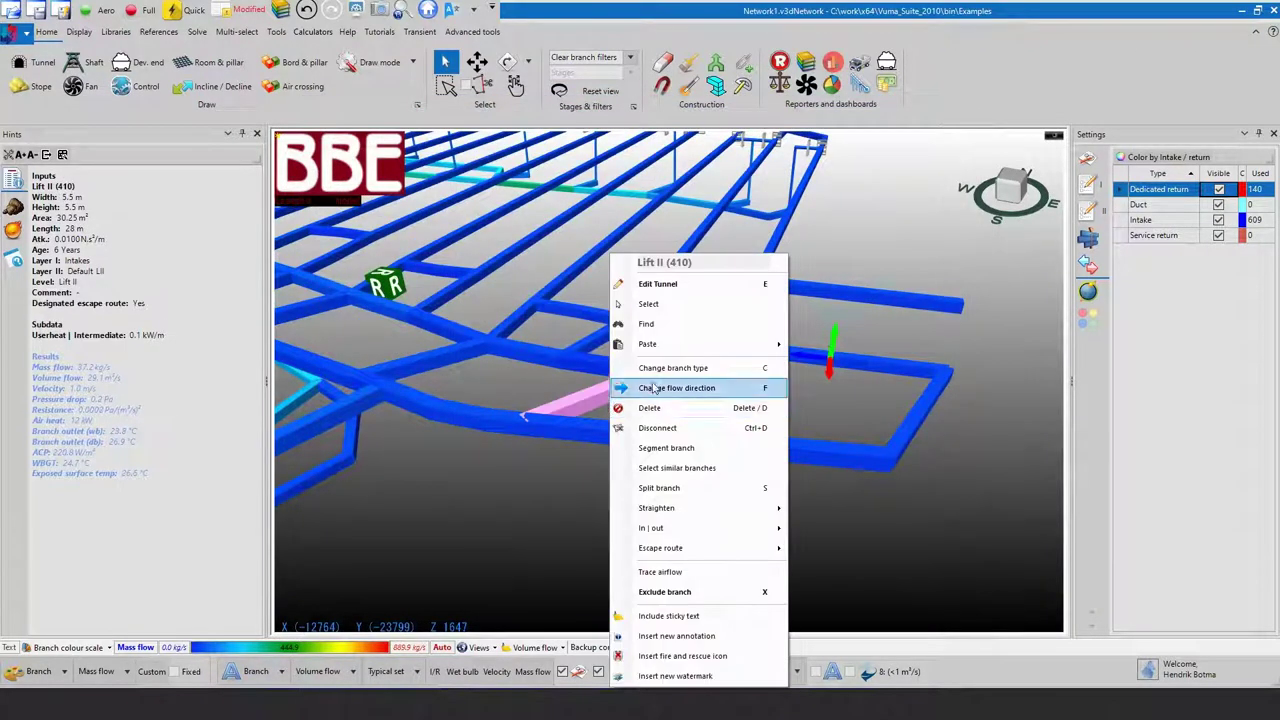
pyautogui.click(663, 285)
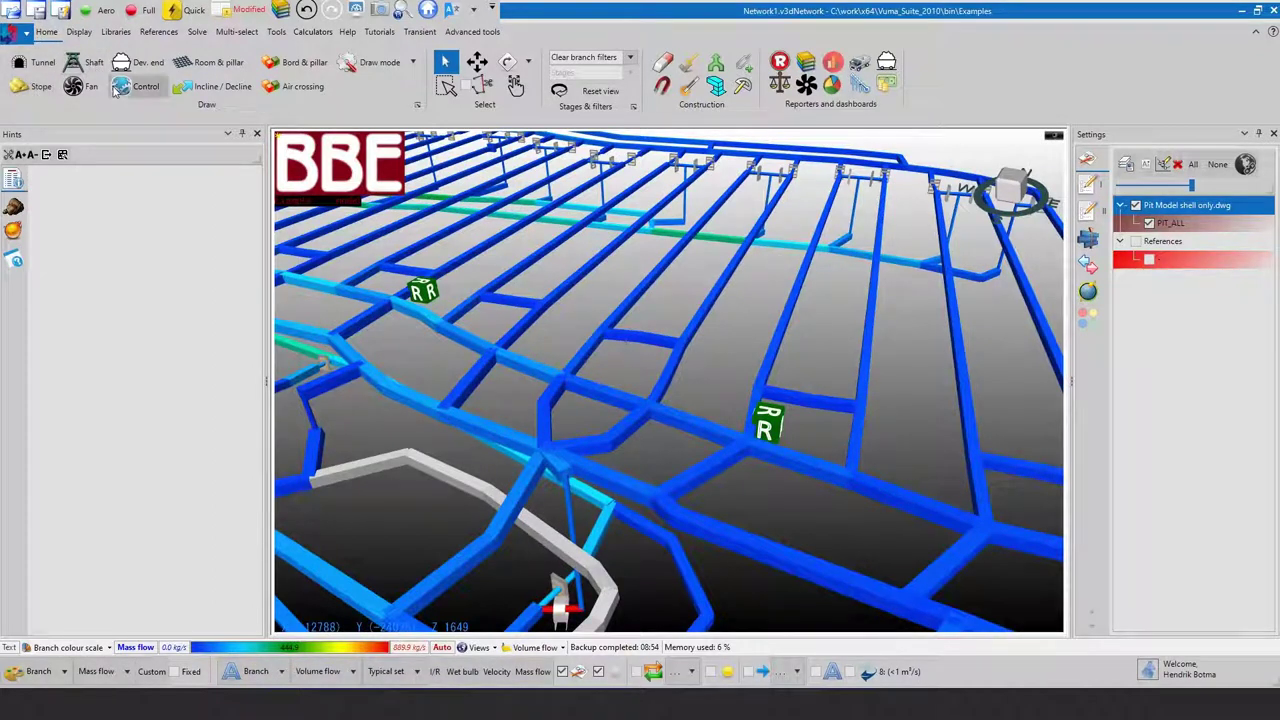
# - Open the Tunnel editor for x/c 13 (456) and review its Thermo, Contaminant and Aero tabs
pyautogui.click(527, 274)
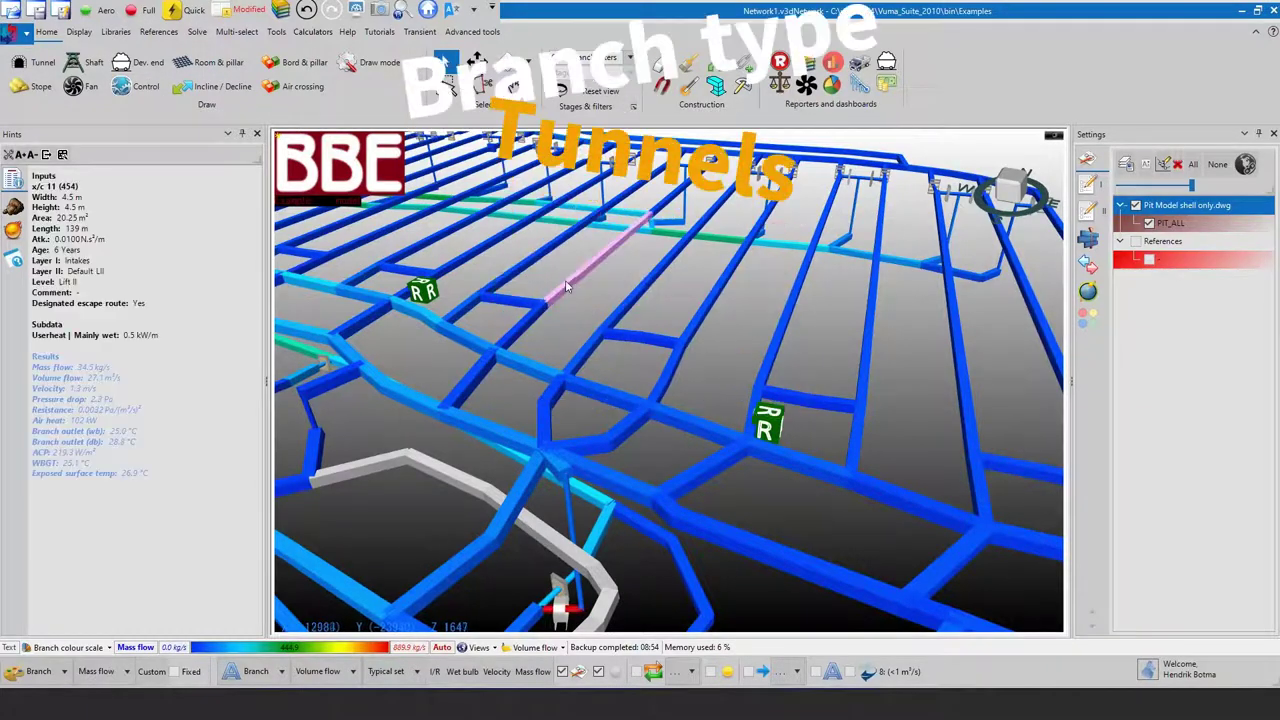
pyautogui.click(700, 318)
pyautogui.rightClick(700, 318)
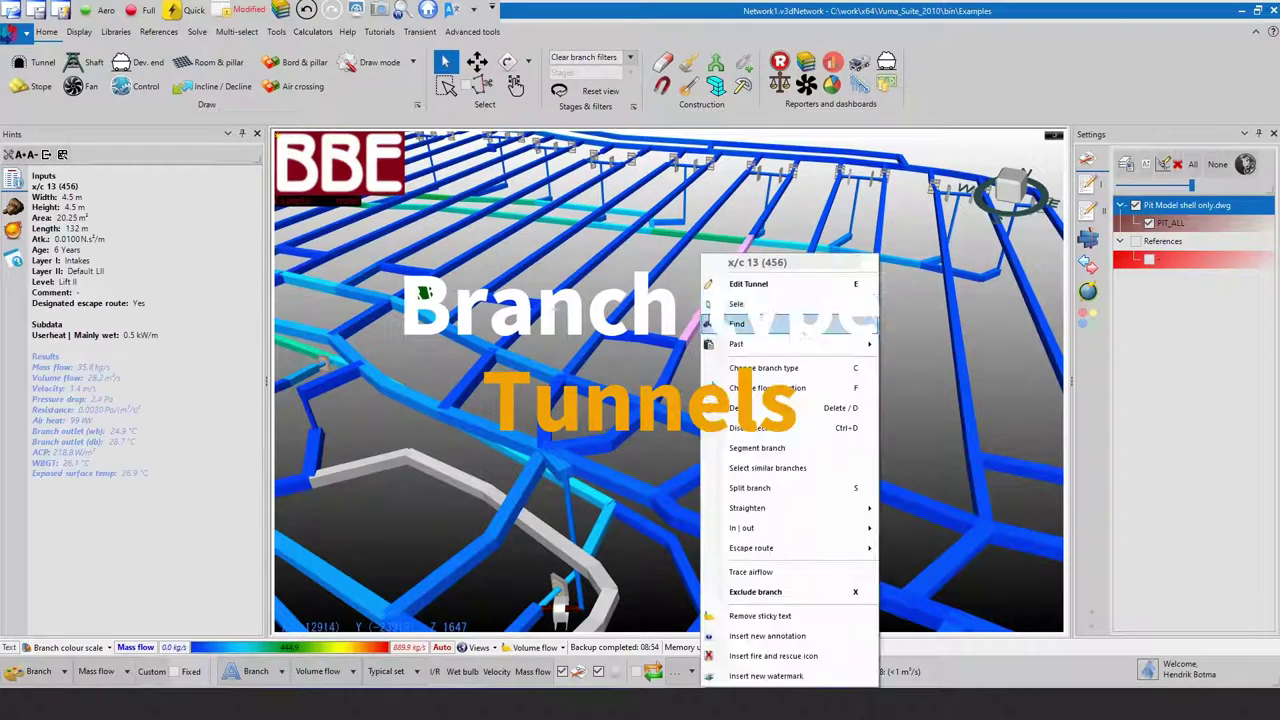
pyautogui.click(755, 290)
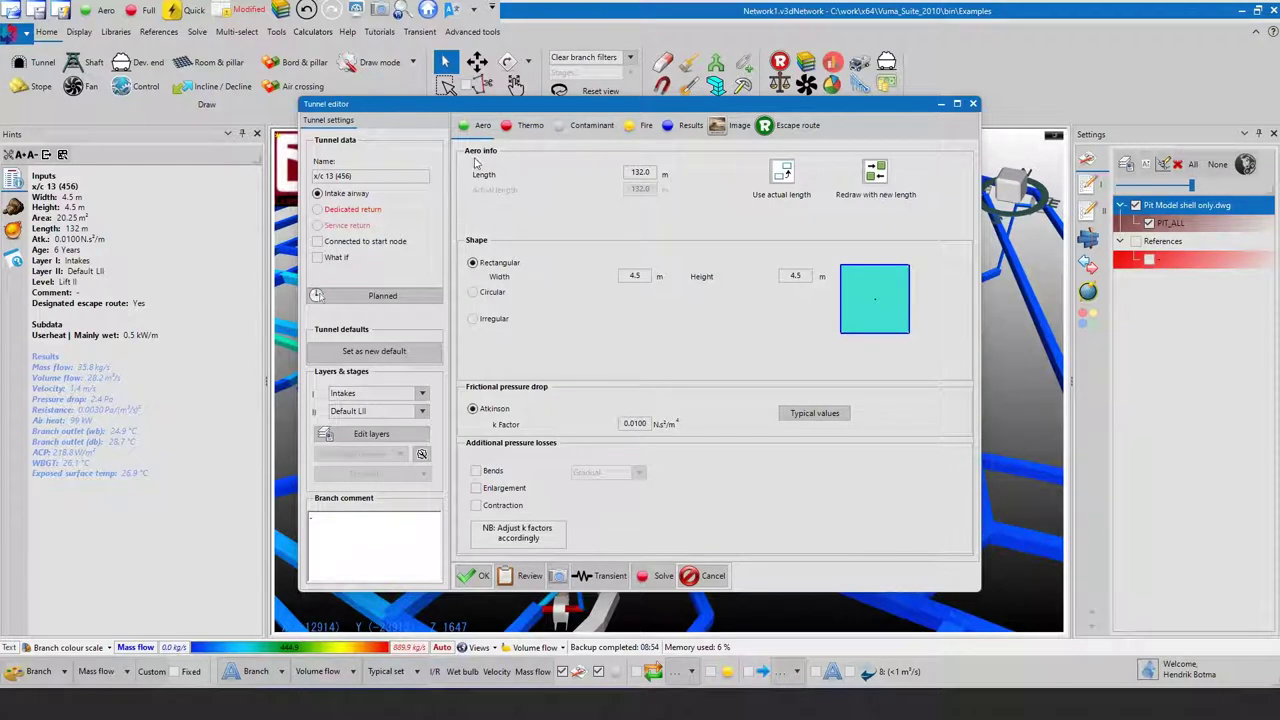
pyautogui.click(527, 127)
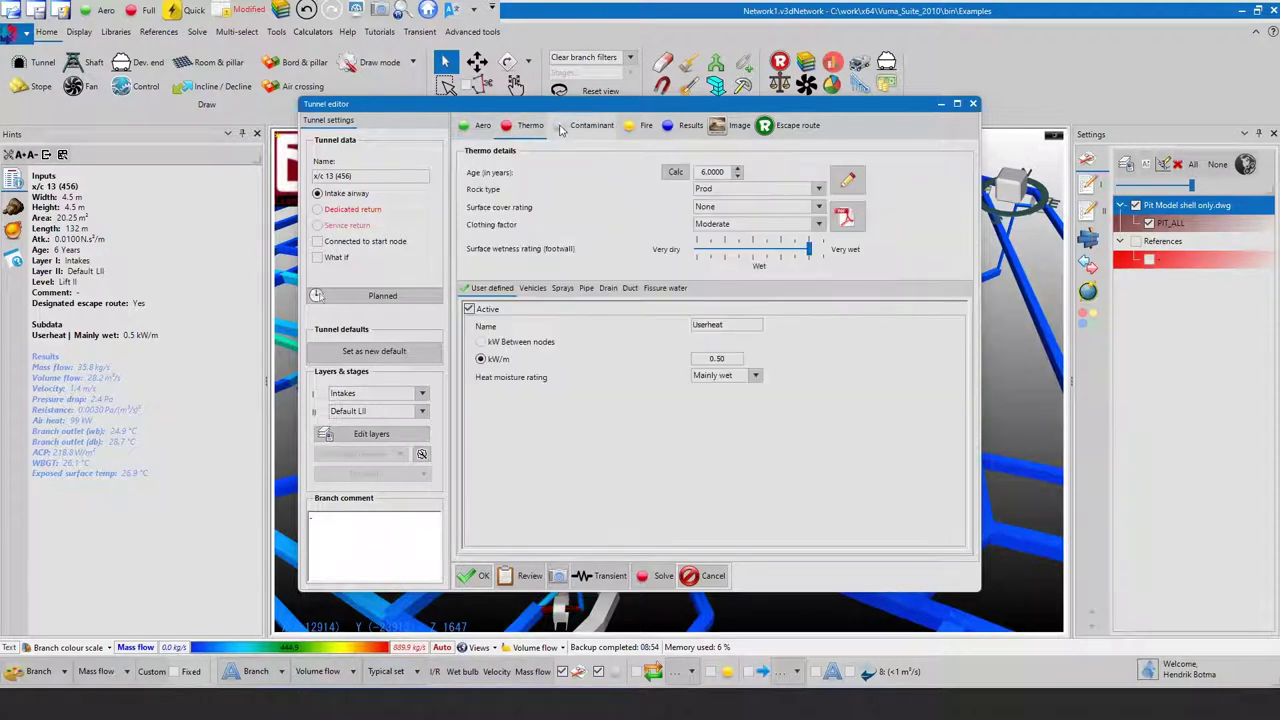
pyautogui.click(584, 125)
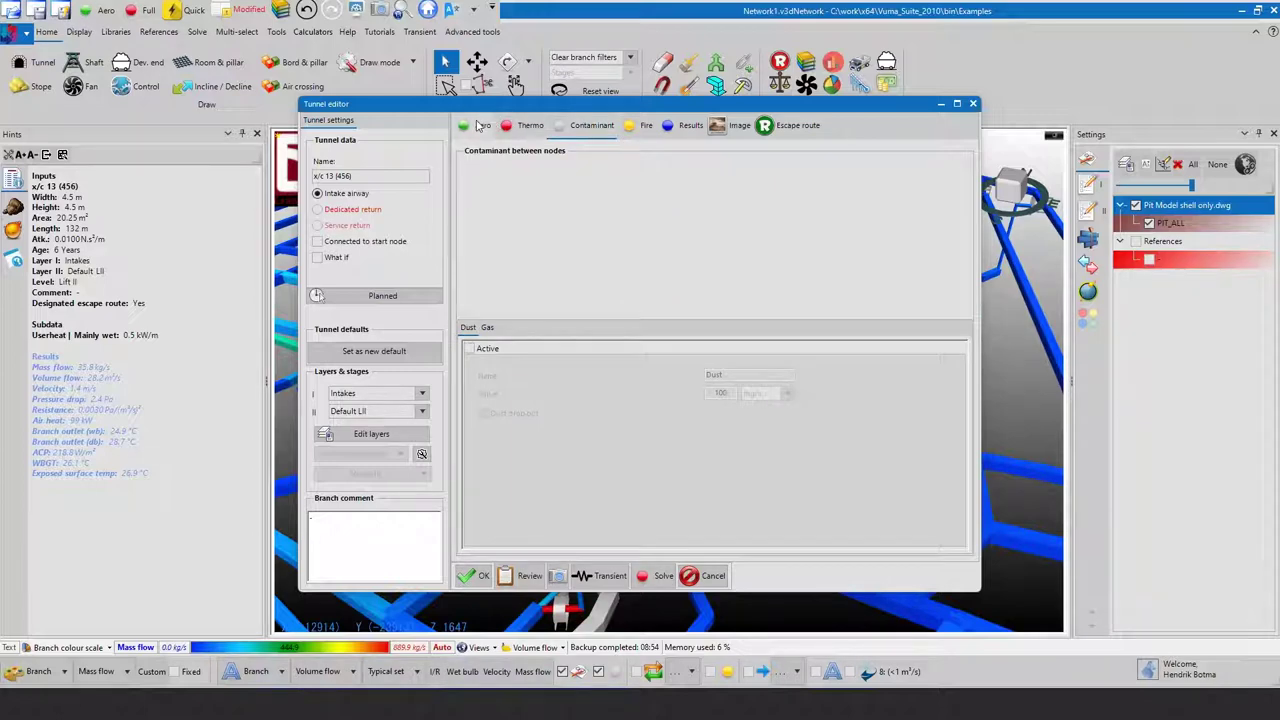
pyautogui.click(480, 125)
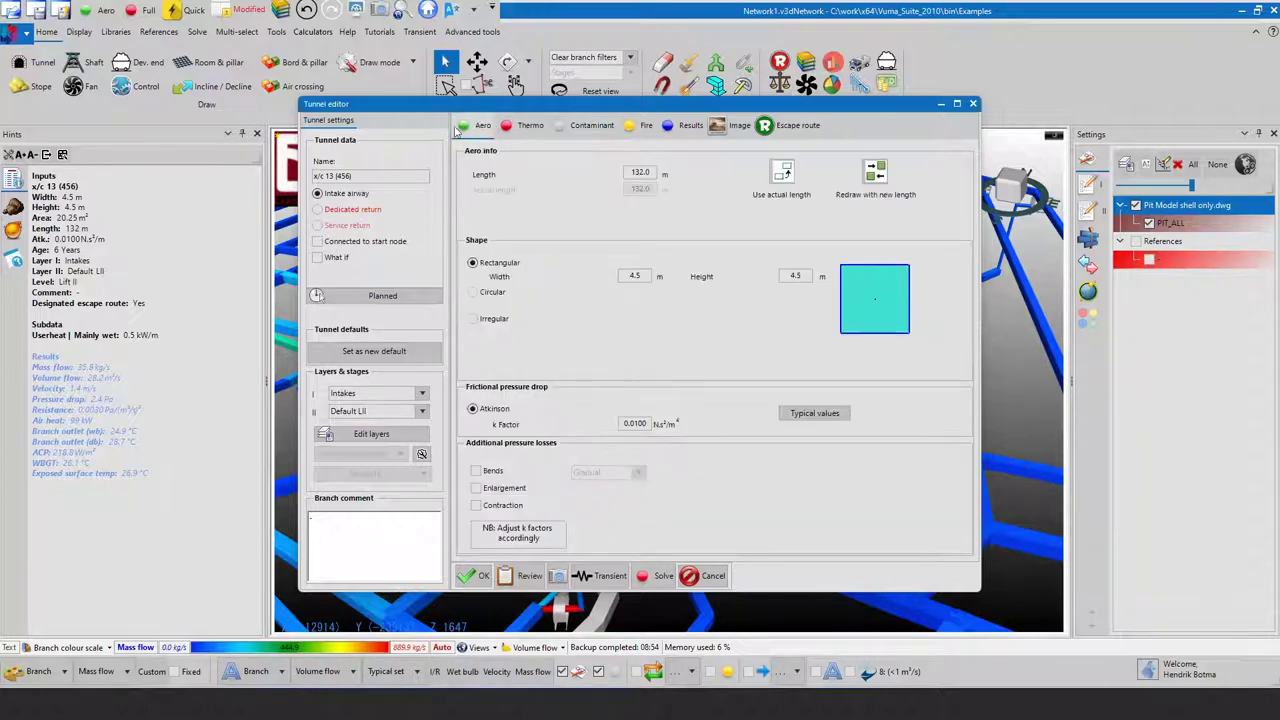
# - Change tunnel x/c 13 (456)'s airway type to Service return in the Tunnel editor
pyautogui.moveTo(400, 176); pyautogui.dragTo(316, 176)
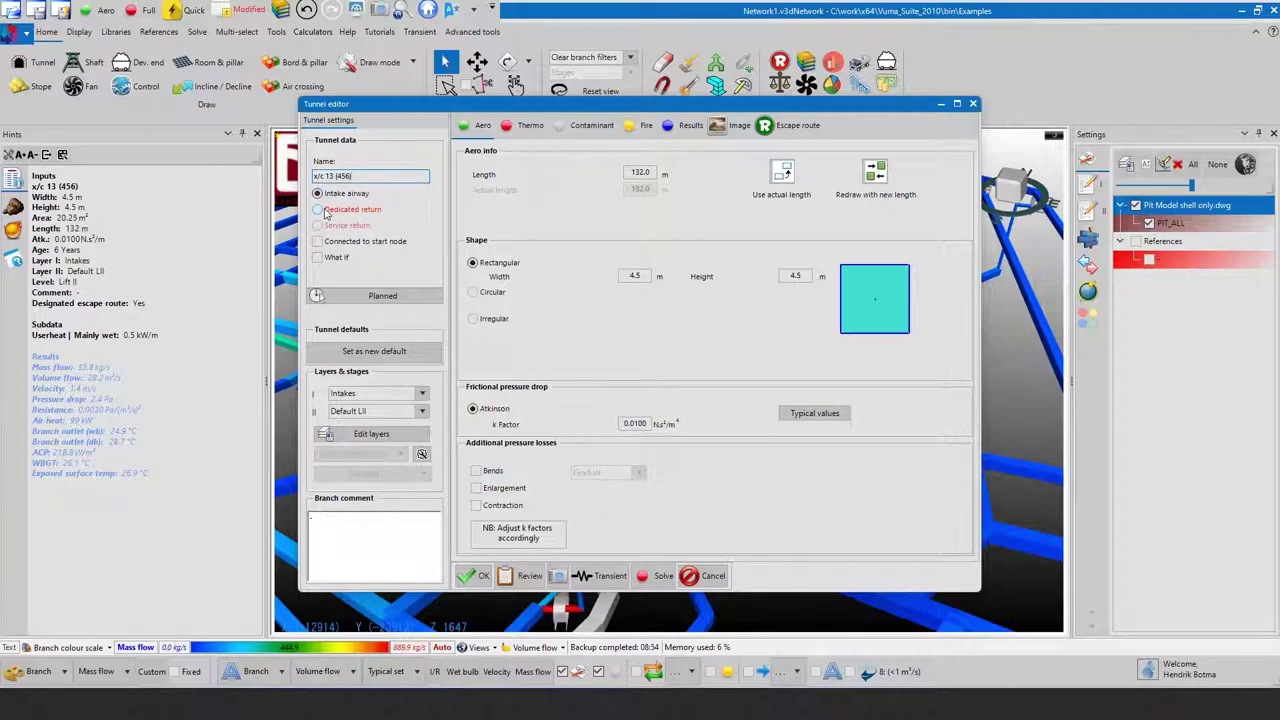
pyautogui.click(318, 210)
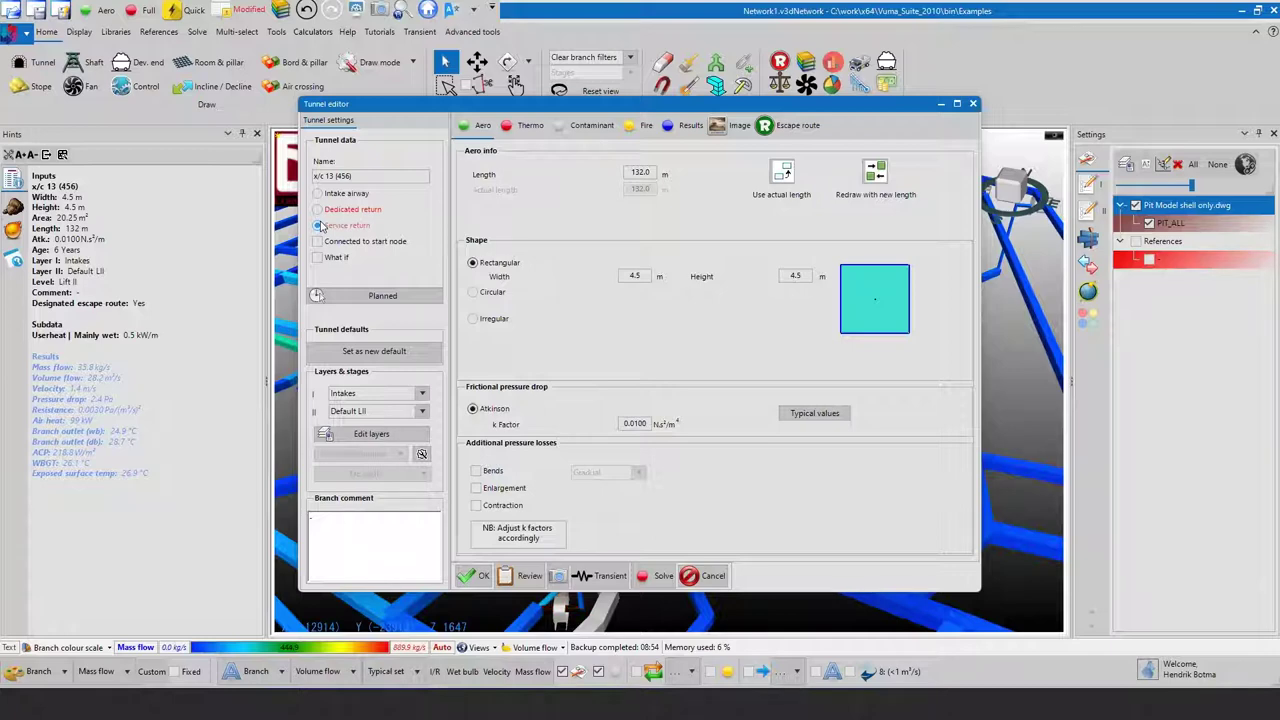
pyautogui.click(318, 226)
# - Toggle user-defined heat and activate vehicle heat loads in tunnel x/c 13 (456)'s thermal settings
pyautogui.click(531, 127)
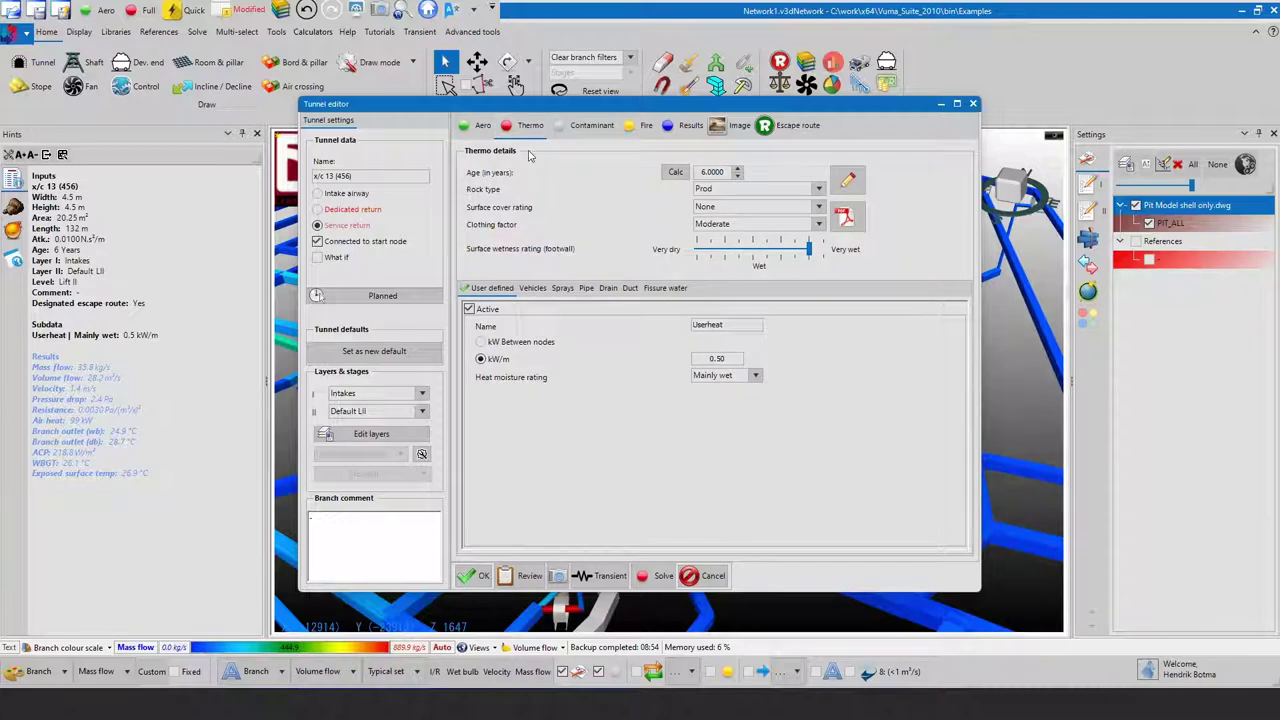
pyautogui.click(497, 312)
pyautogui.click(533, 289)
pyautogui.click(492, 307)
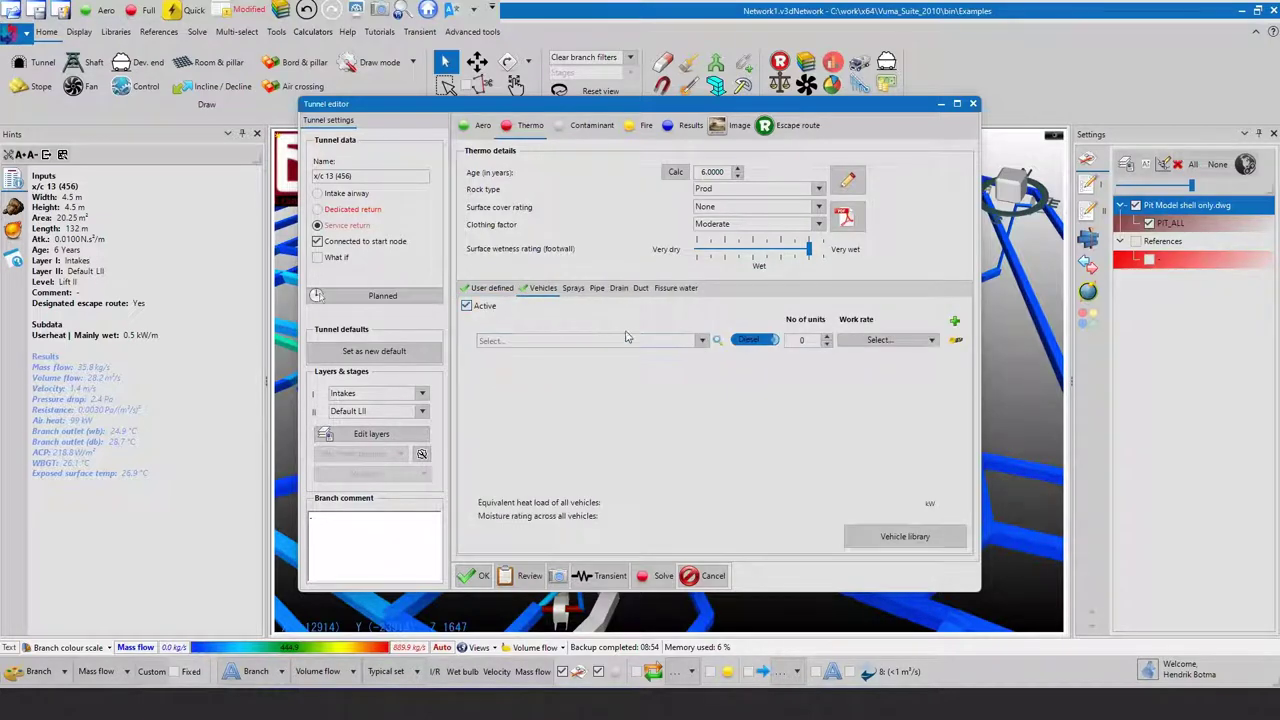
# - Add the Sandvik - DD210L vehicle with a Moderate usage work rate
pyautogui.click(703, 341)
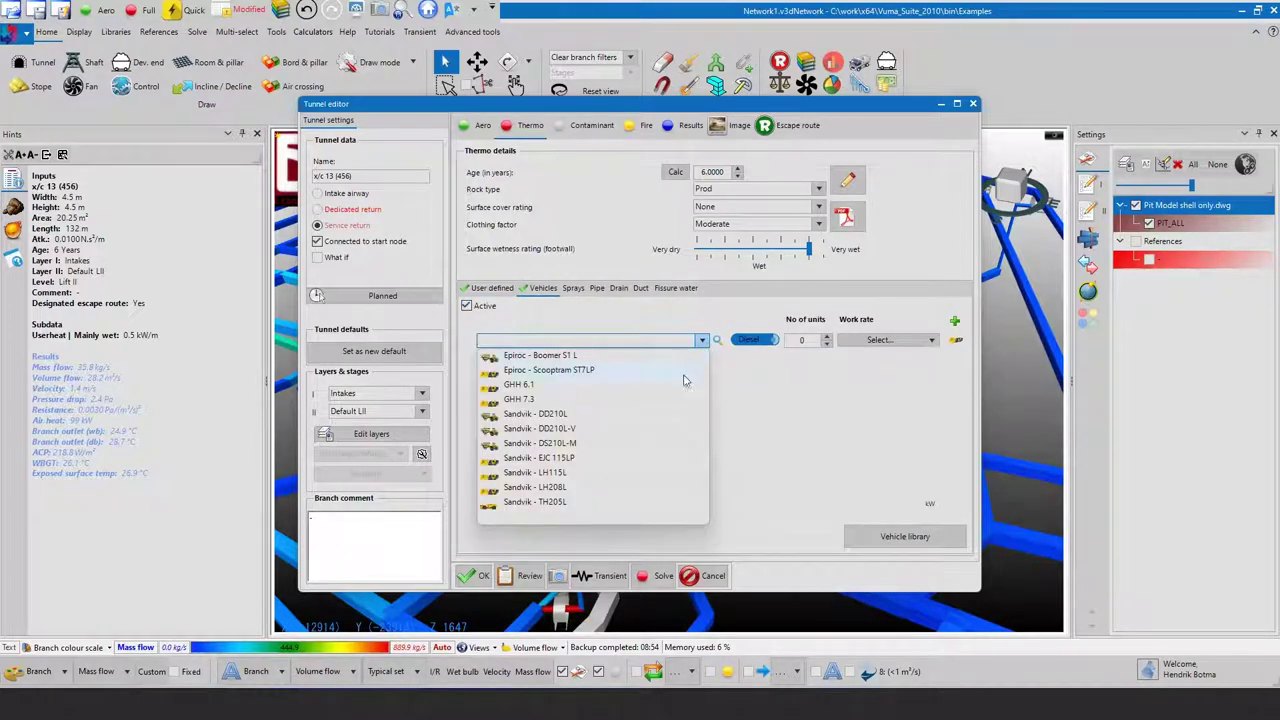
pyautogui.click(668, 413)
pyautogui.click(880, 340)
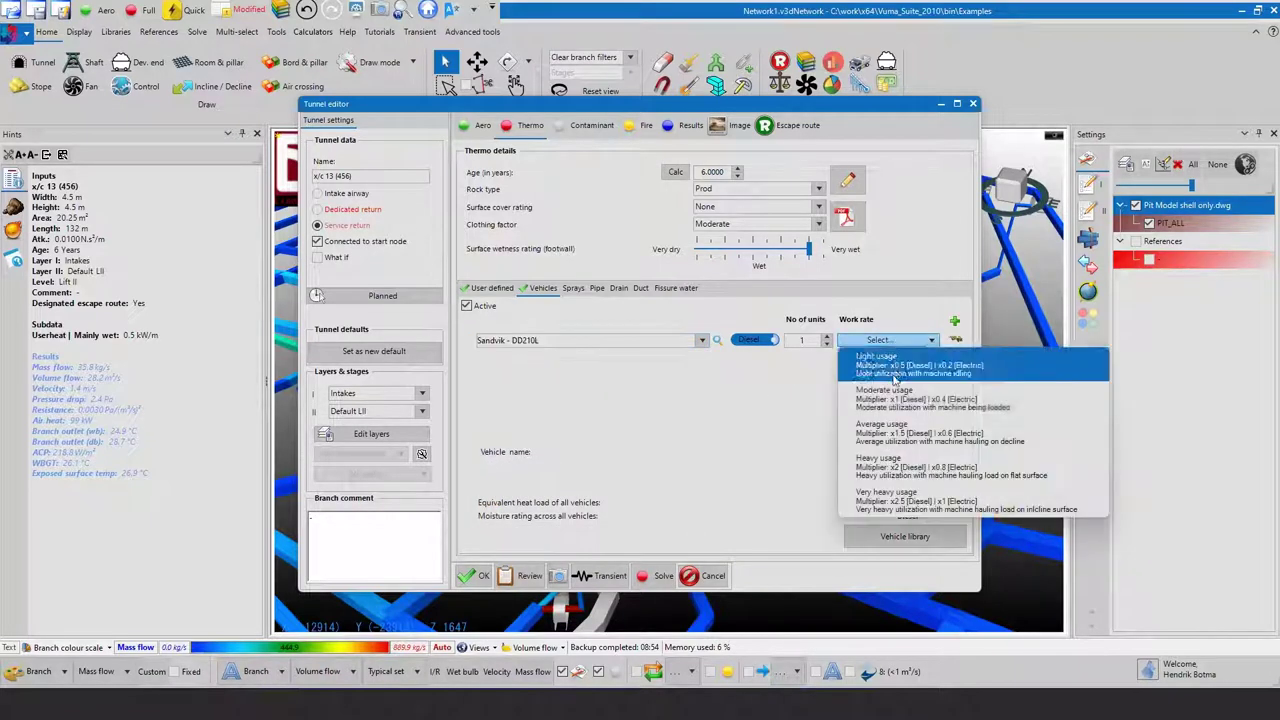
pyautogui.click(897, 392)
pyautogui.click(572, 288)
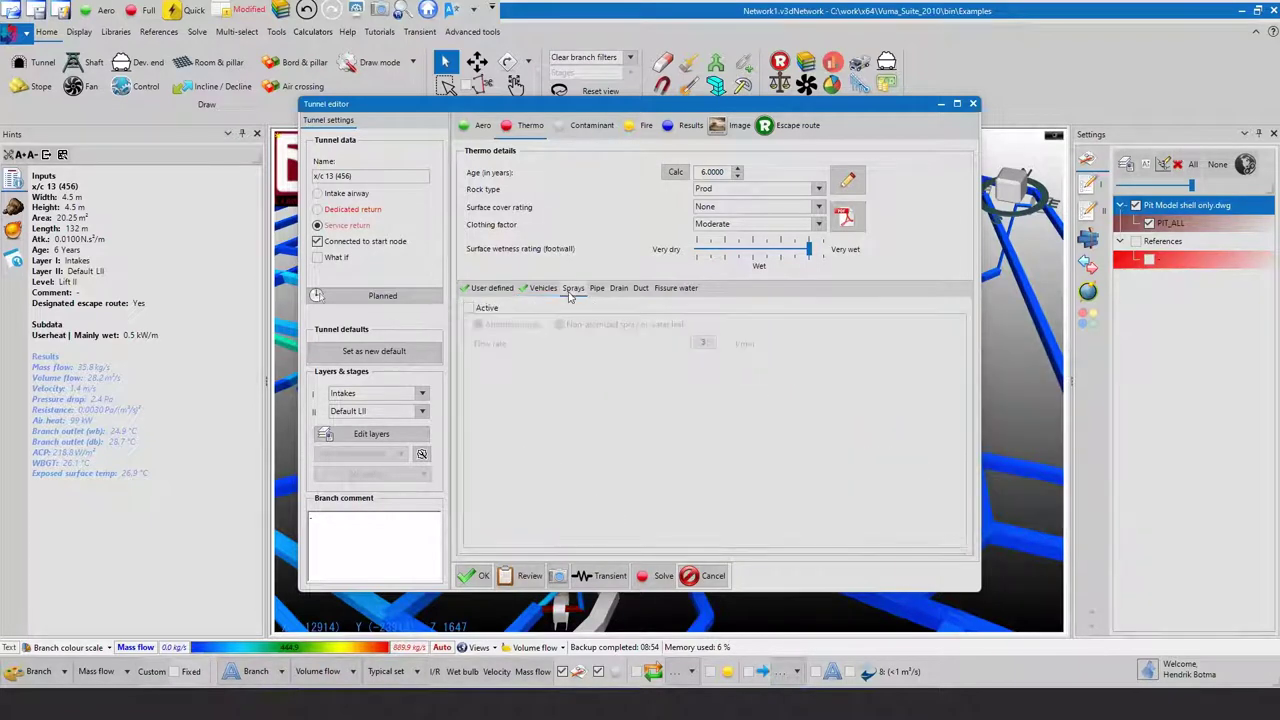
# - Activate dust and a gas contaminant with a half-life source term on tunnel x/c 13
pyautogui.click(586, 126)
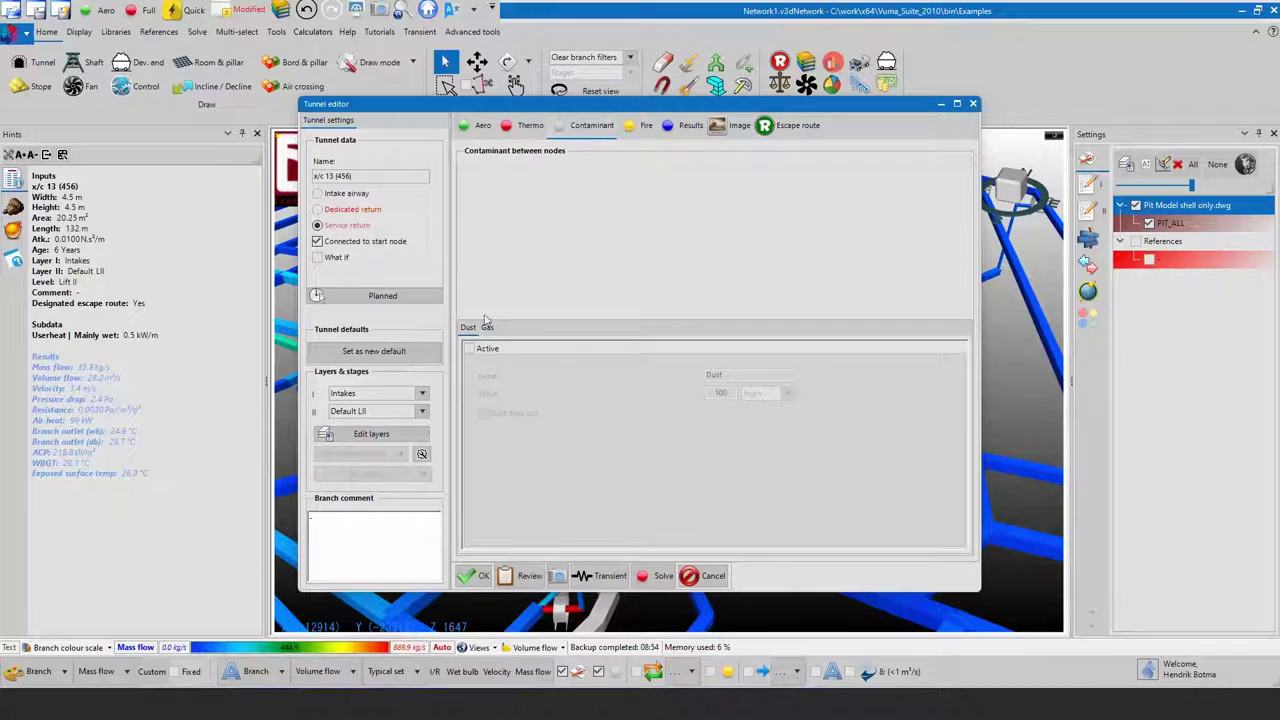
pyautogui.click(469, 348)
pyautogui.click(498, 328)
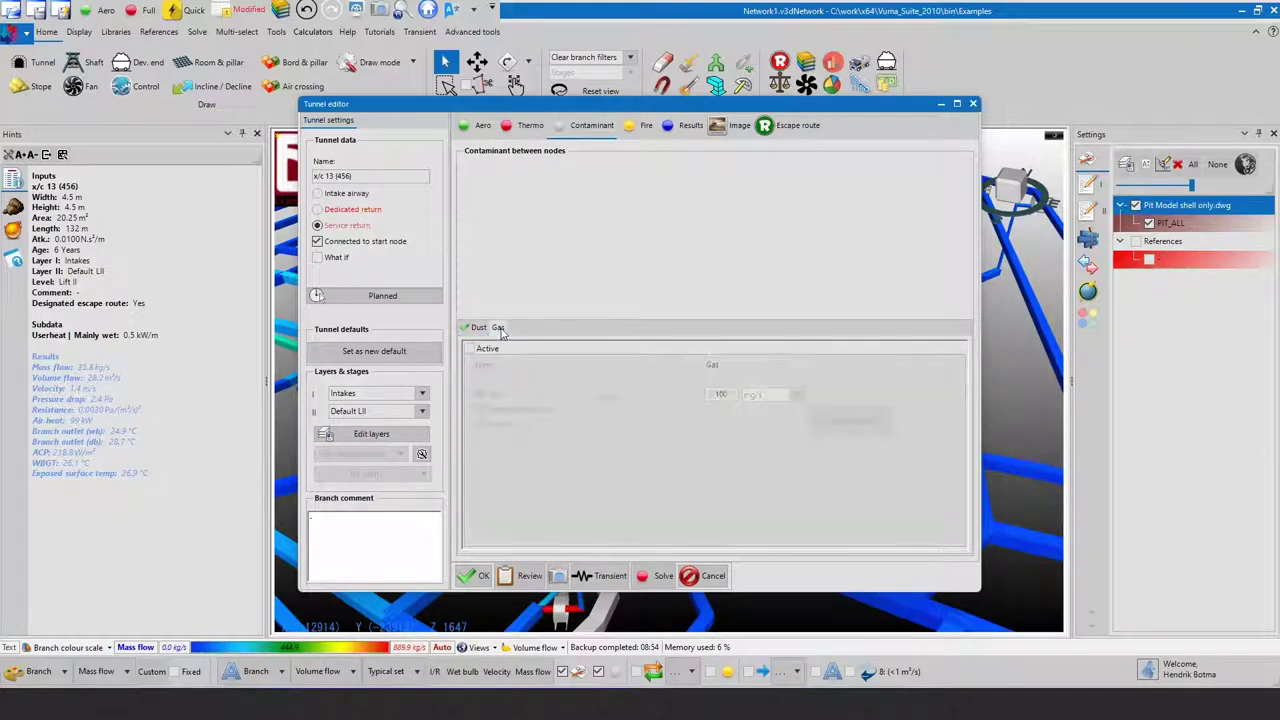
pyautogui.click(487, 349)
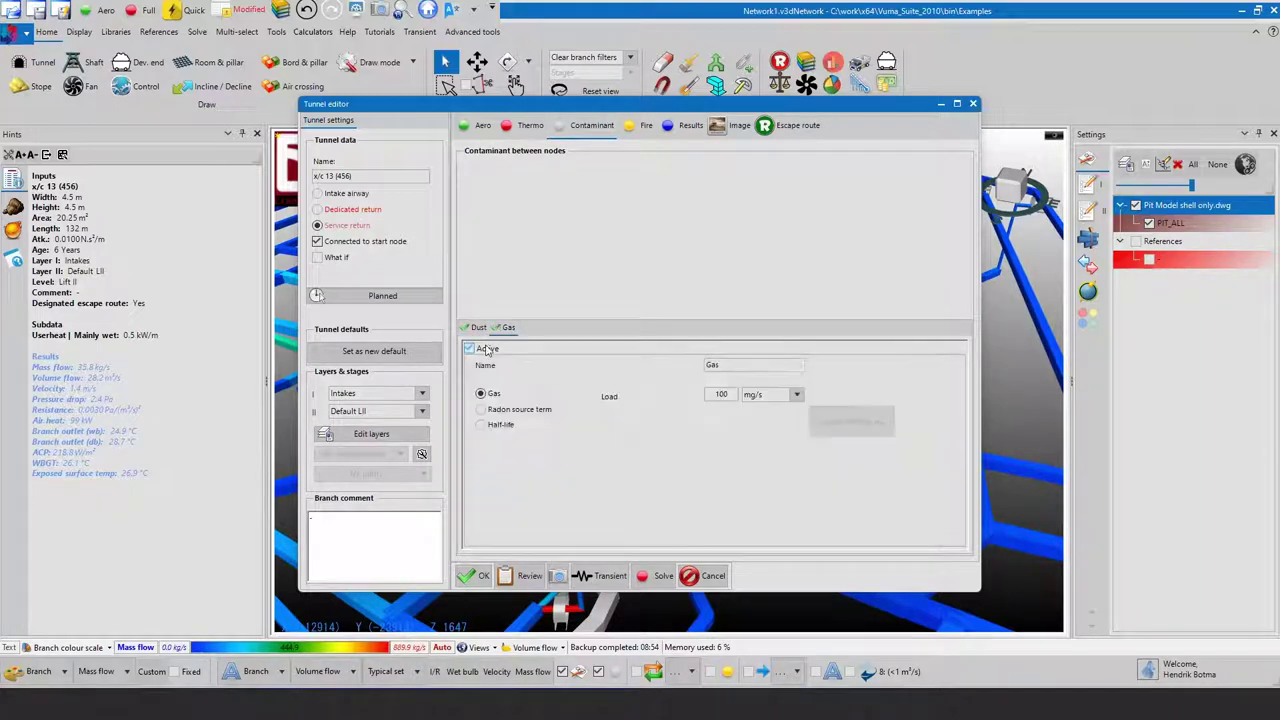
pyautogui.click(497, 411)
pyautogui.click(502, 426)
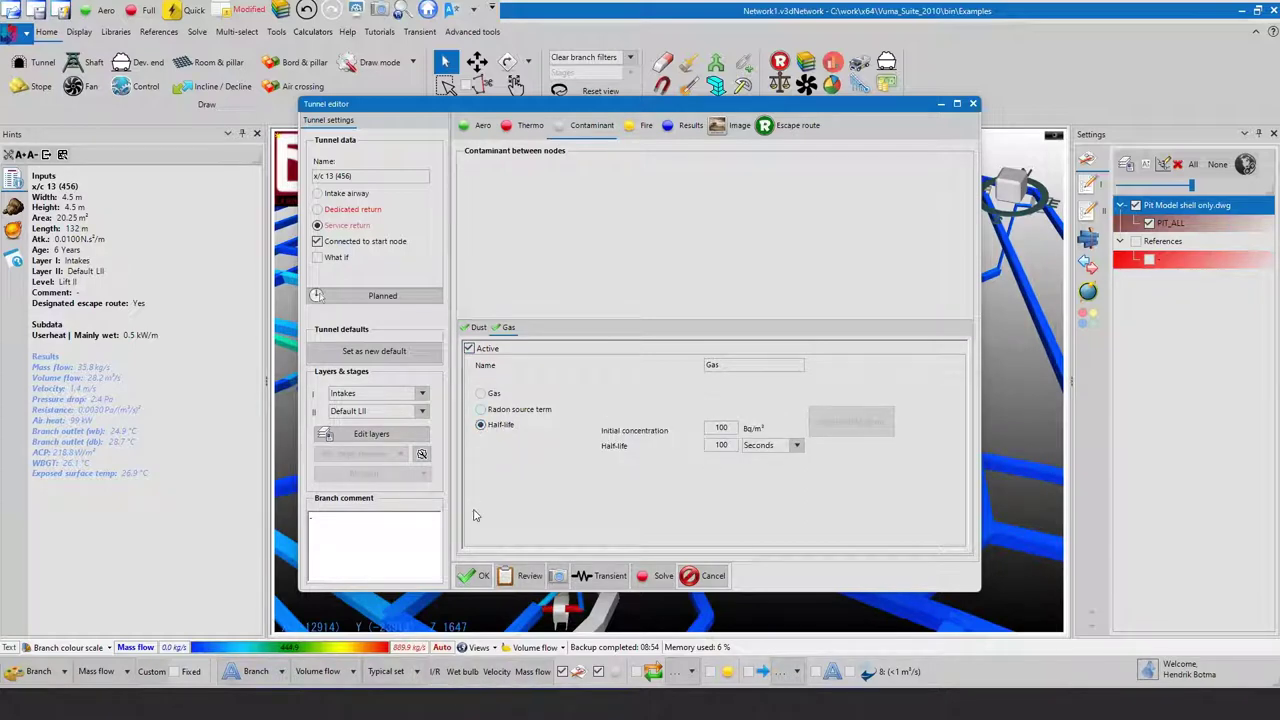
# - Close the tunnel editor, display the network nodes and inspect node 370
pyautogui.click(478, 578)
pyautogui.click(712, 671)
pyautogui.click(652, 503)
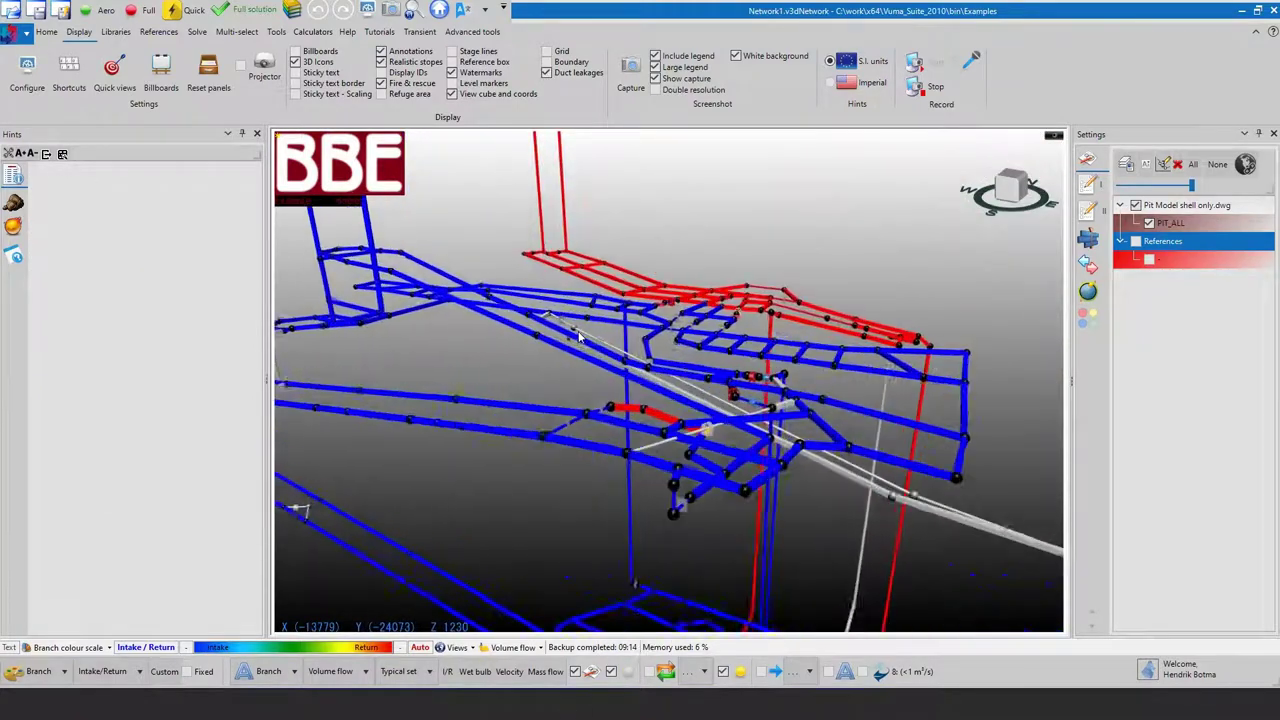
# - Draw two vertical shafts, including Shaft47, from existing left-side nodes up to new top nodes
pyautogui.click(46, 31)
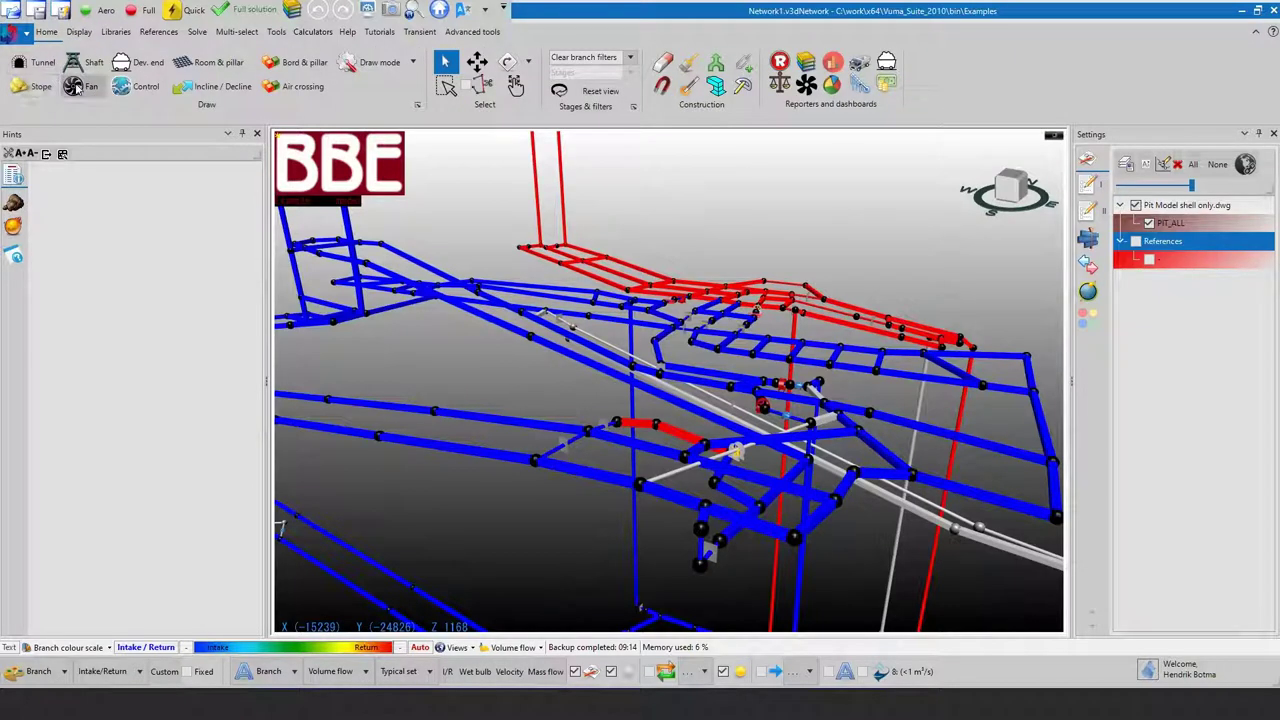
pyautogui.click(90, 62)
pyautogui.click(535, 465)
pyautogui.click(512, 207)
pyautogui.click(433, 413)
pyautogui.click(403, 211)
pyautogui.click(379, 437)
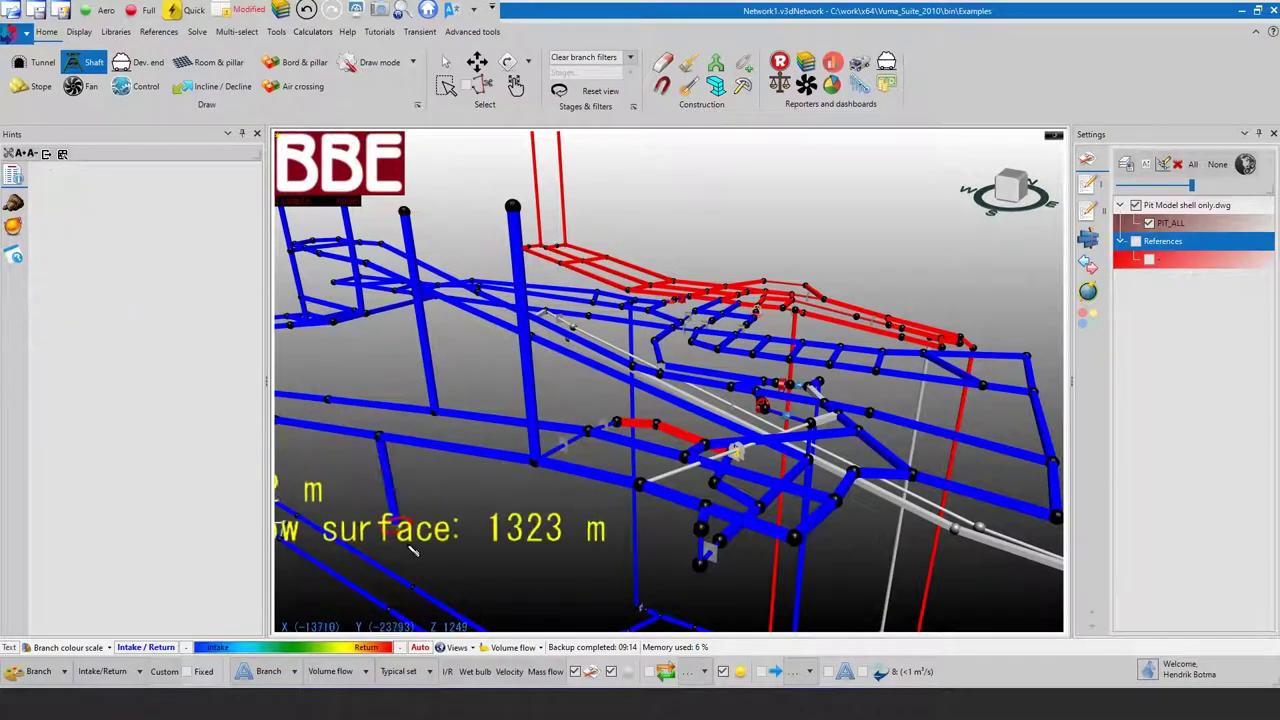
pyautogui.click(406, 573)
# - Open Shaft47's editor and review its airflow settings and shaft shock loss calculator
pyautogui.press('Escape')
pyautogui.rightClick(432, 380)
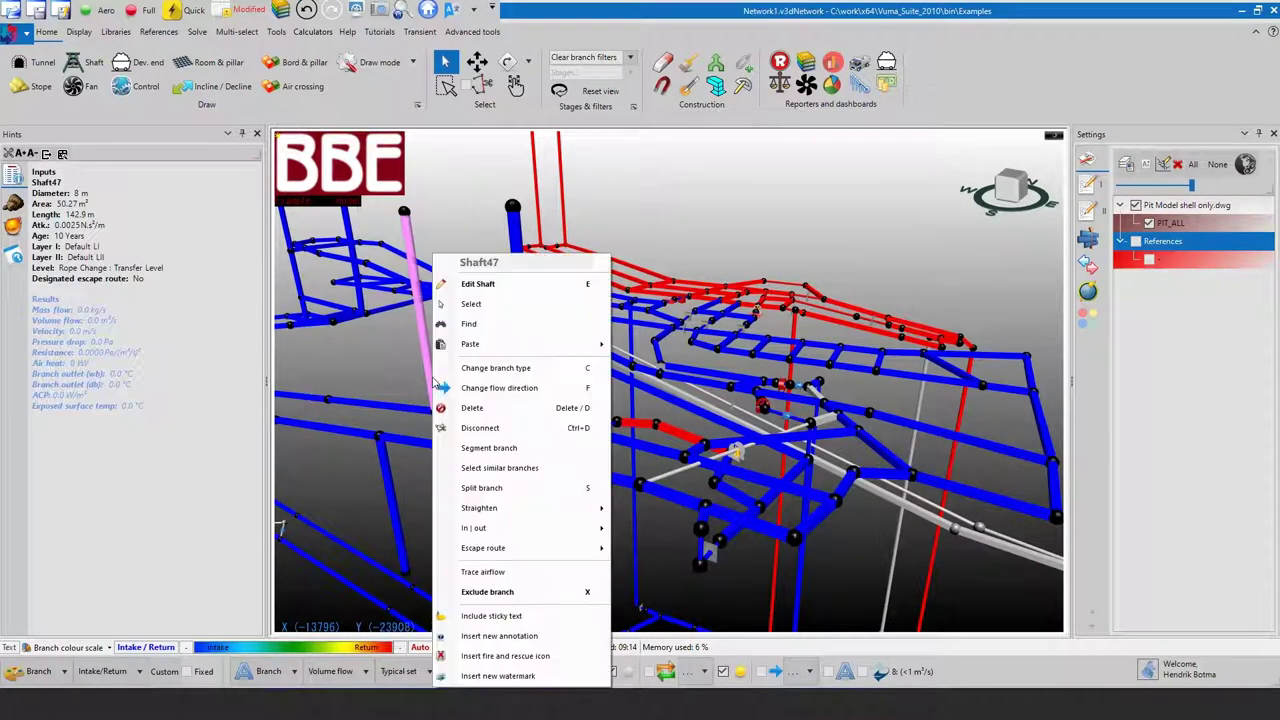
pyautogui.click(415, 393)
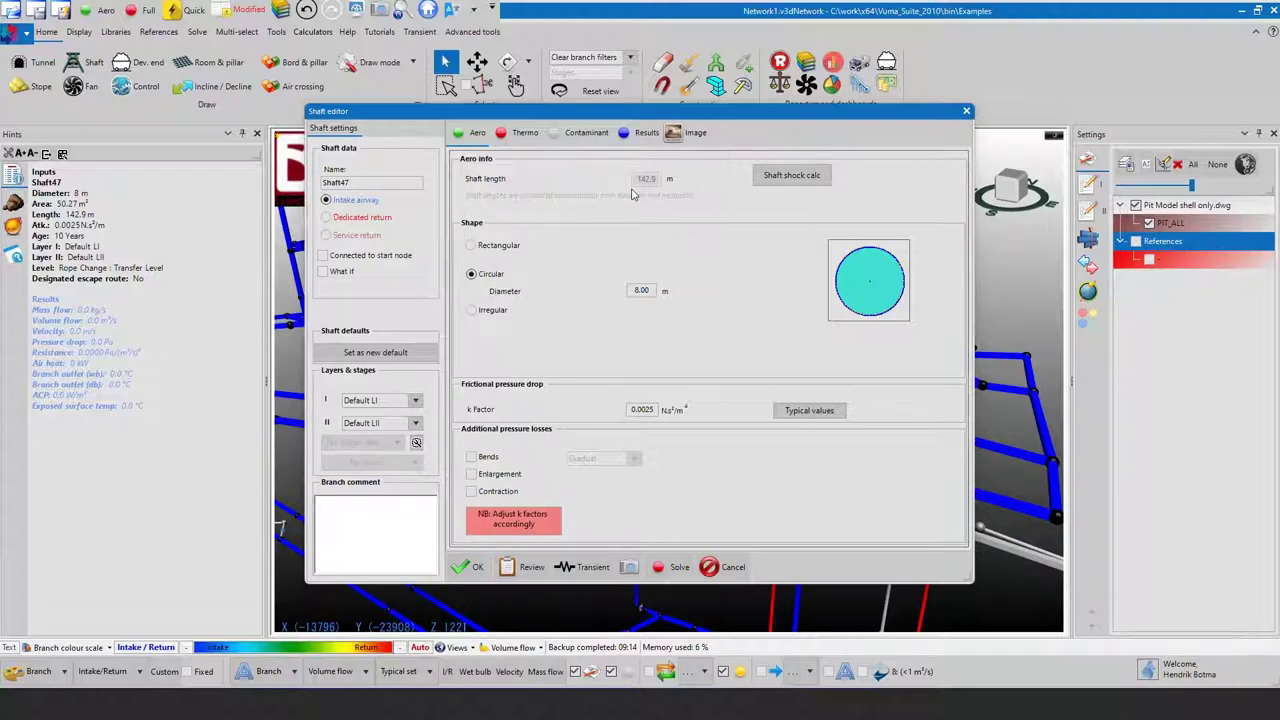
pyautogui.click(521, 134)
pyautogui.click(476, 135)
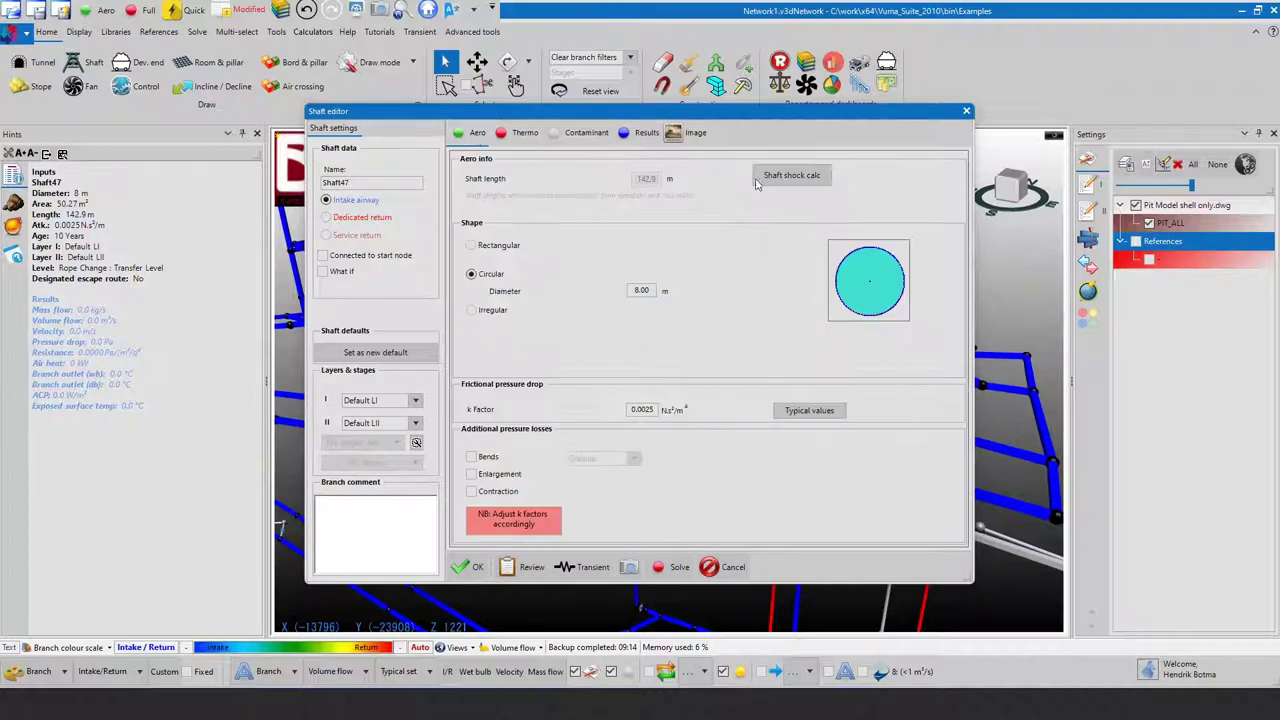
pyautogui.click(791, 176)
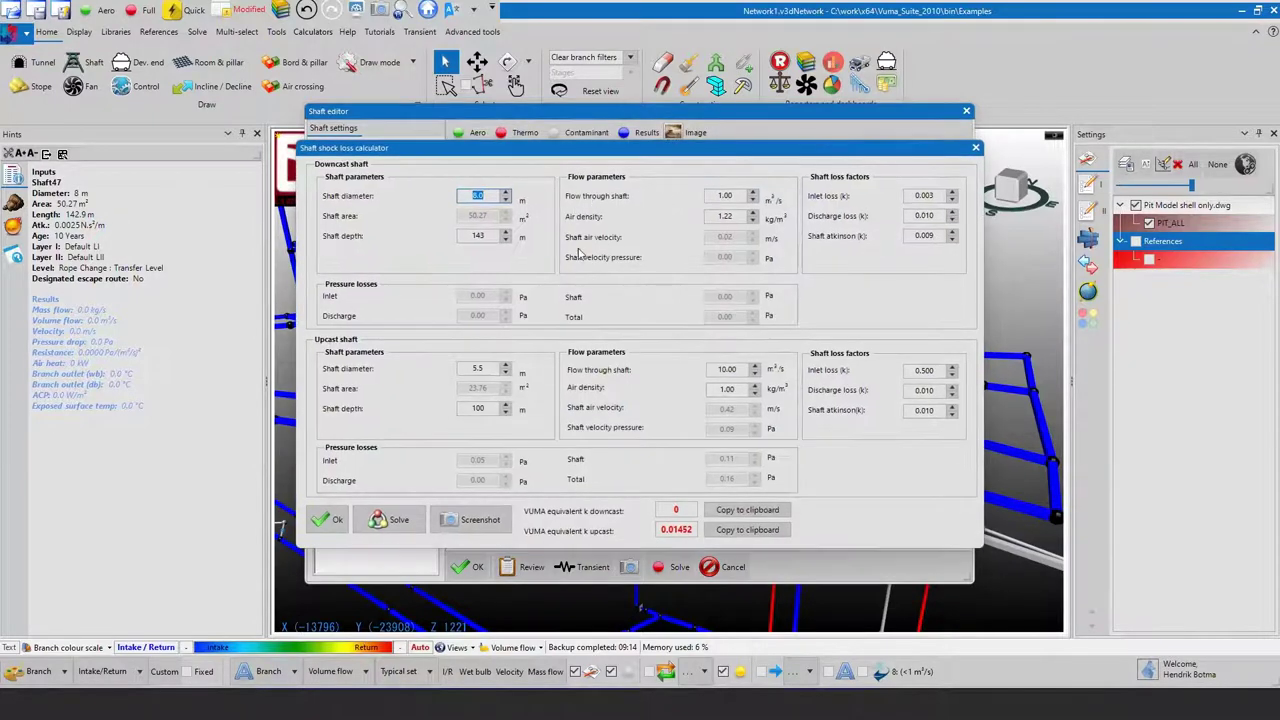
pyautogui.click(333, 519)
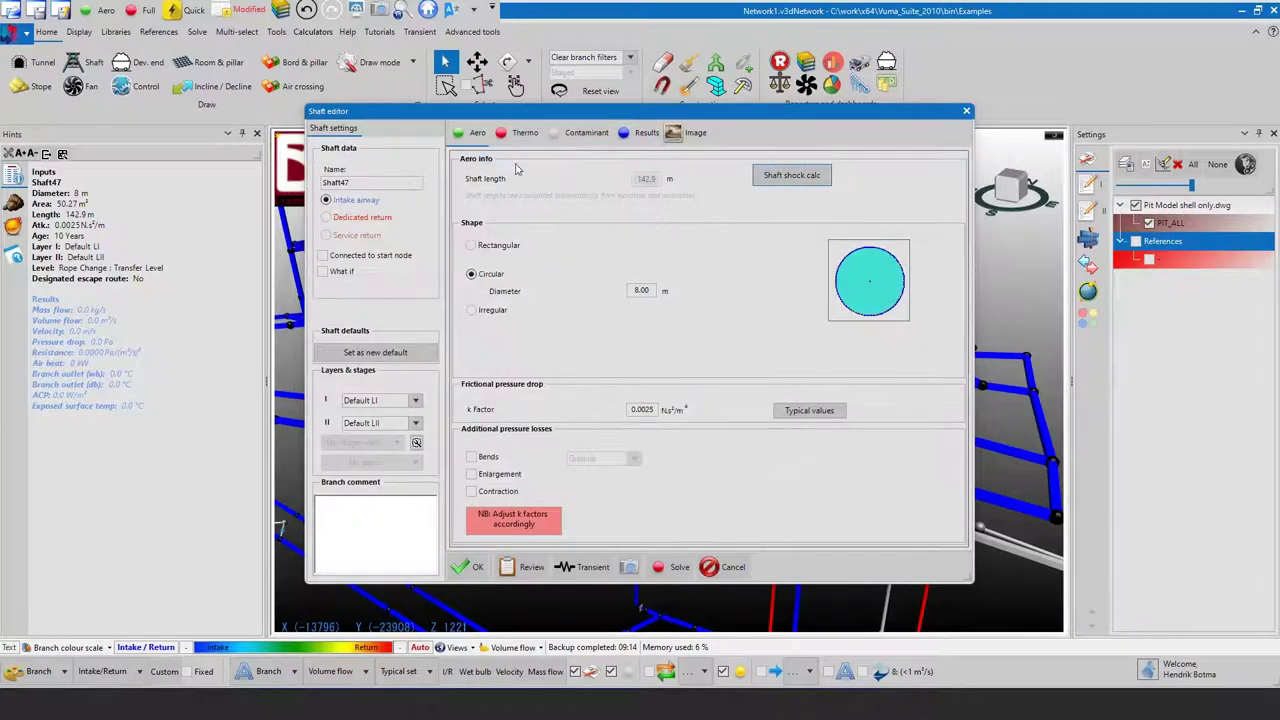
# - Activate user-defined heat for Shaft47, view its contaminants, and close the editor
pyautogui.click(522, 133)
pyautogui.click(482, 347)
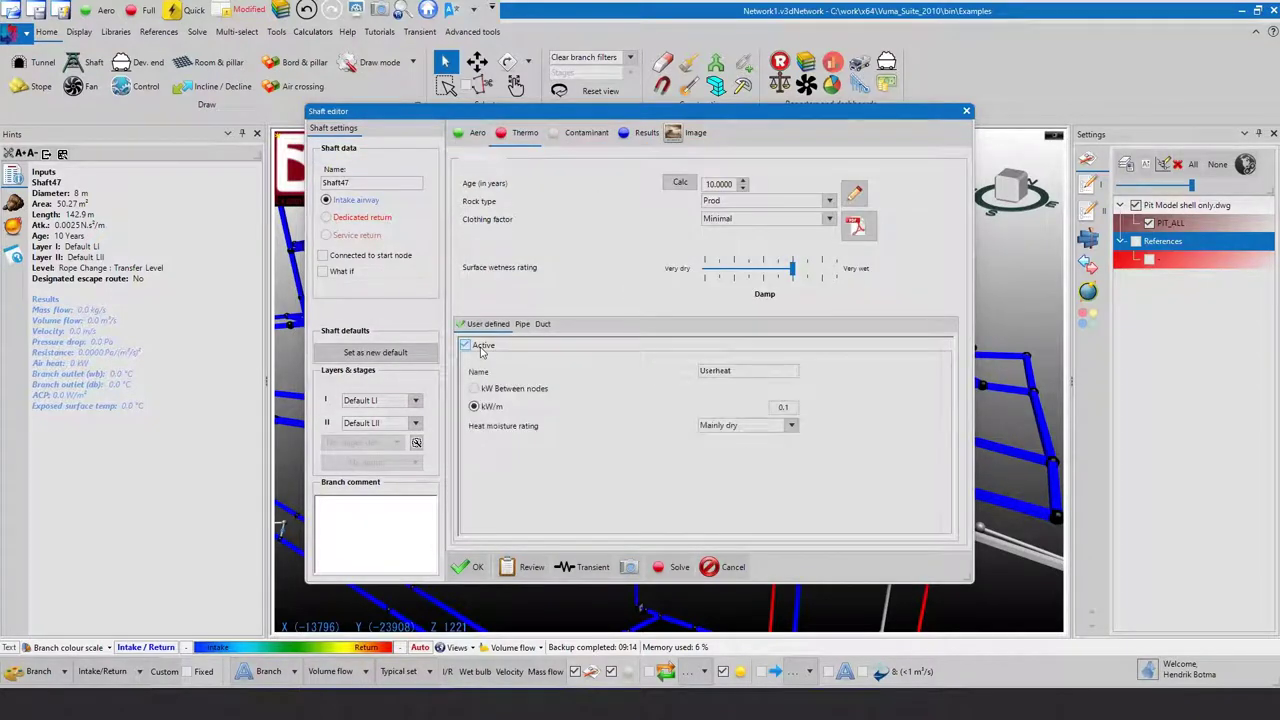
pyautogui.click(586, 132)
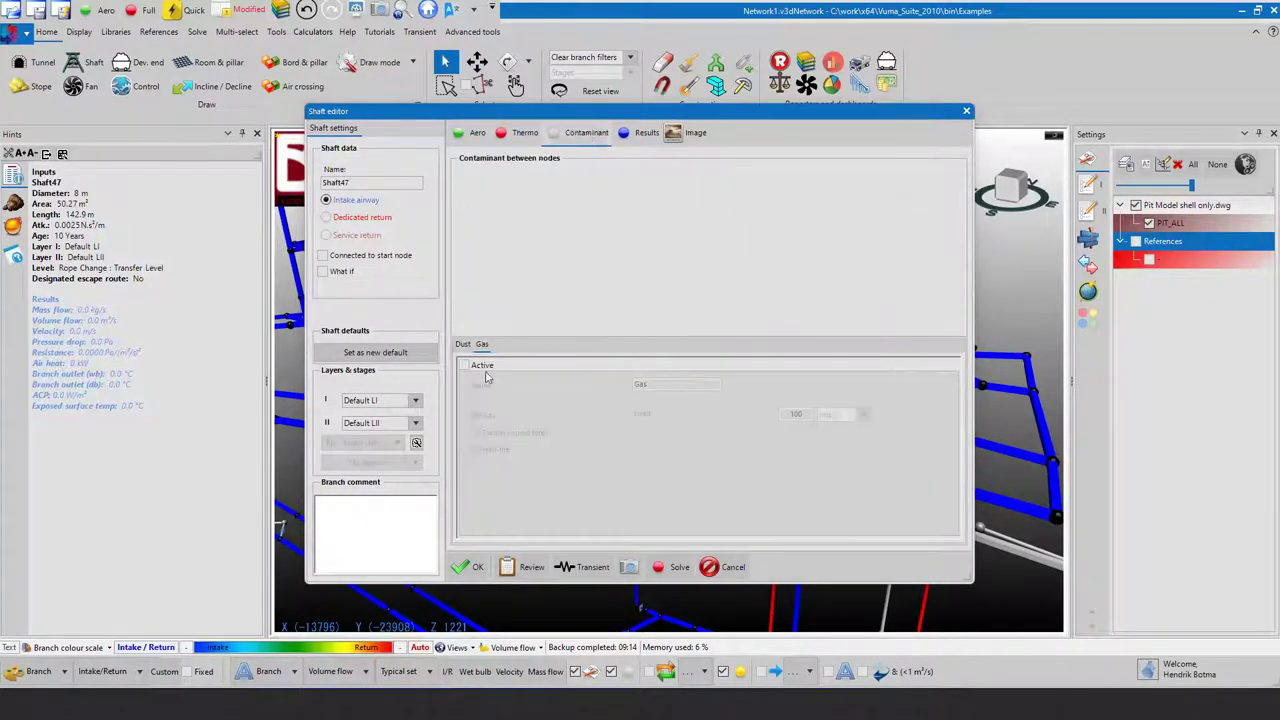
pyautogui.click(470, 567)
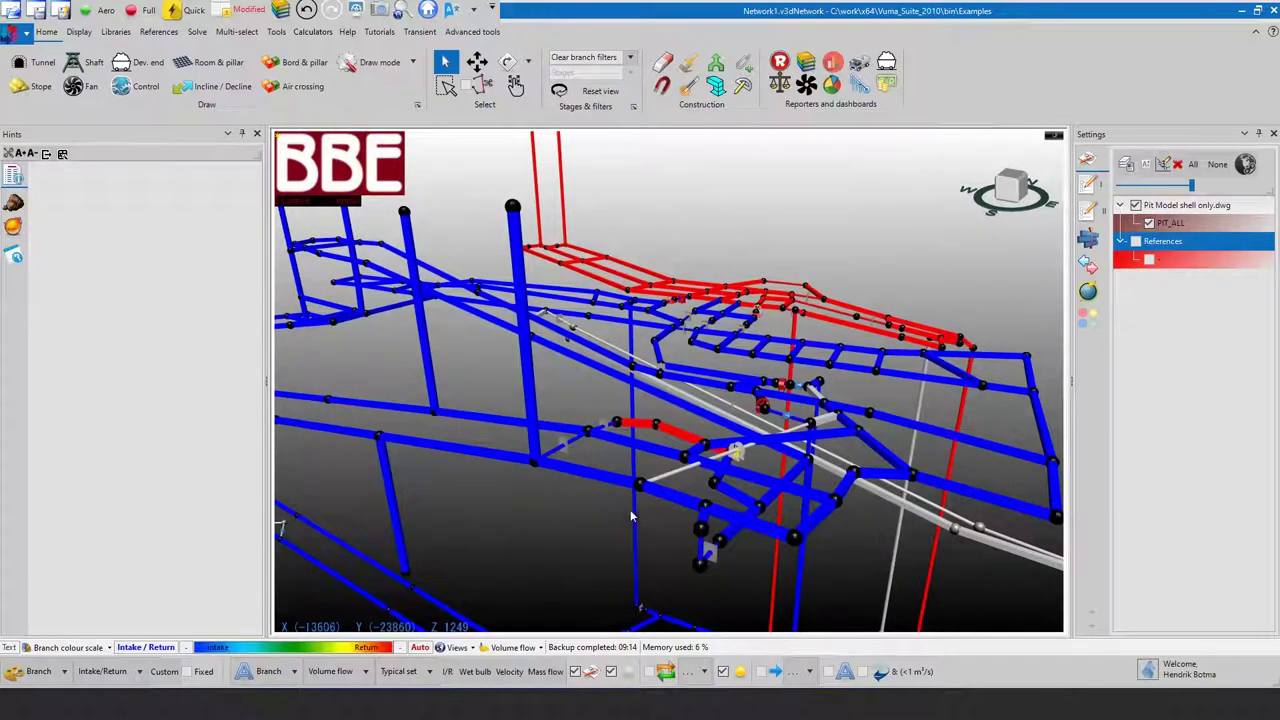
# - Insert a downward shaft at node 527 linked to Lift I, Lift I Belt, Dev *200m and Lift II u/c
pyautogui.rightClick(641, 489)
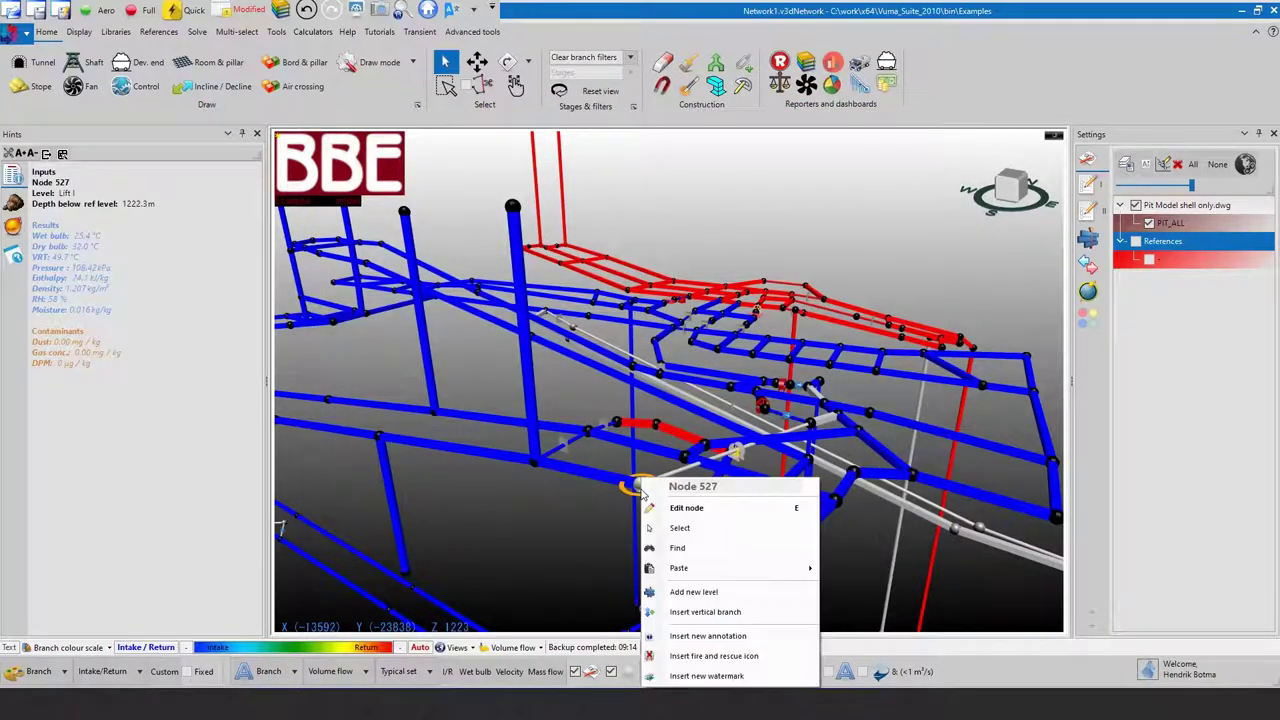
pyautogui.click(703, 612)
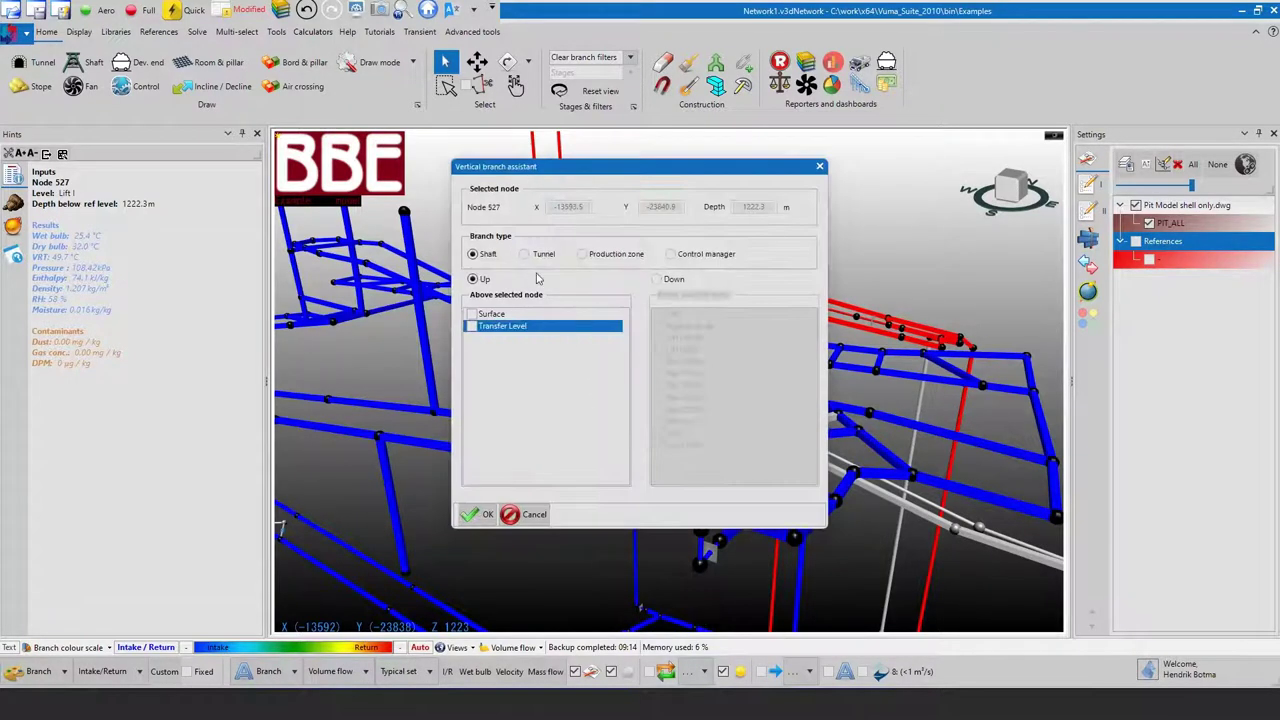
pyautogui.click(657, 279)
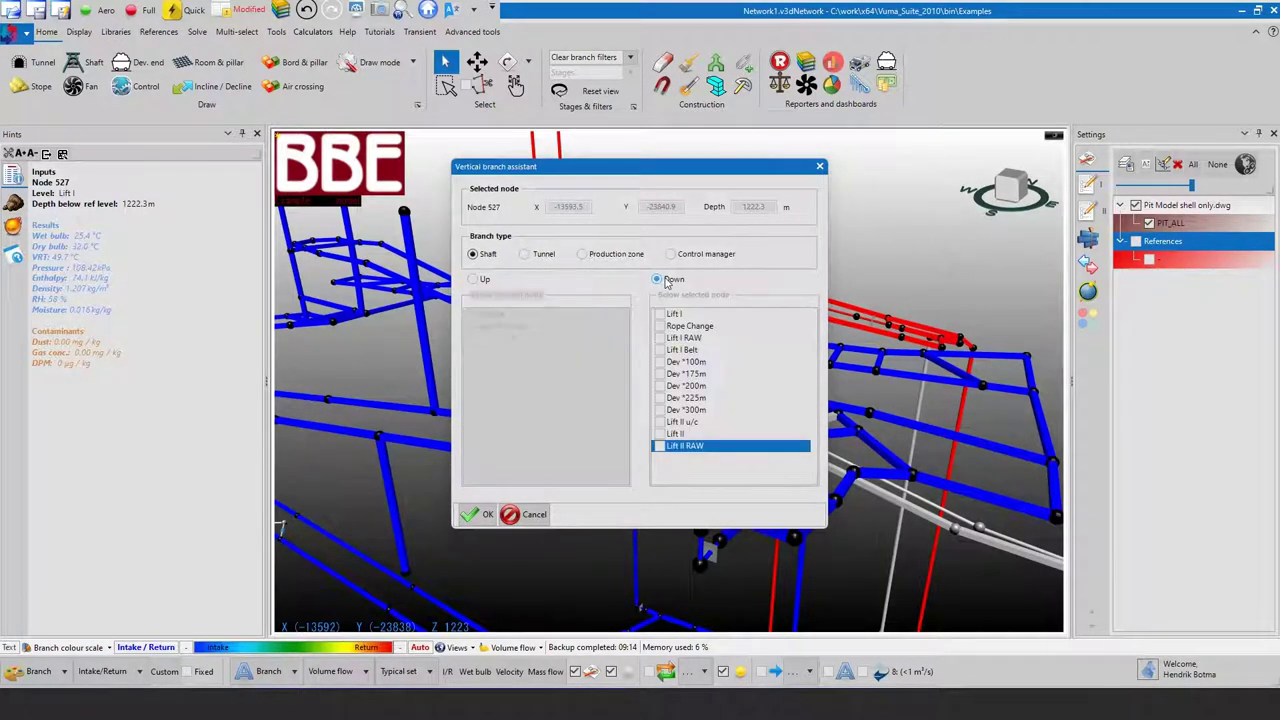
pyautogui.click(660, 314)
pyautogui.click(660, 350)
pyautogui.click(660, 386)
pyautogui.click(660, 422)
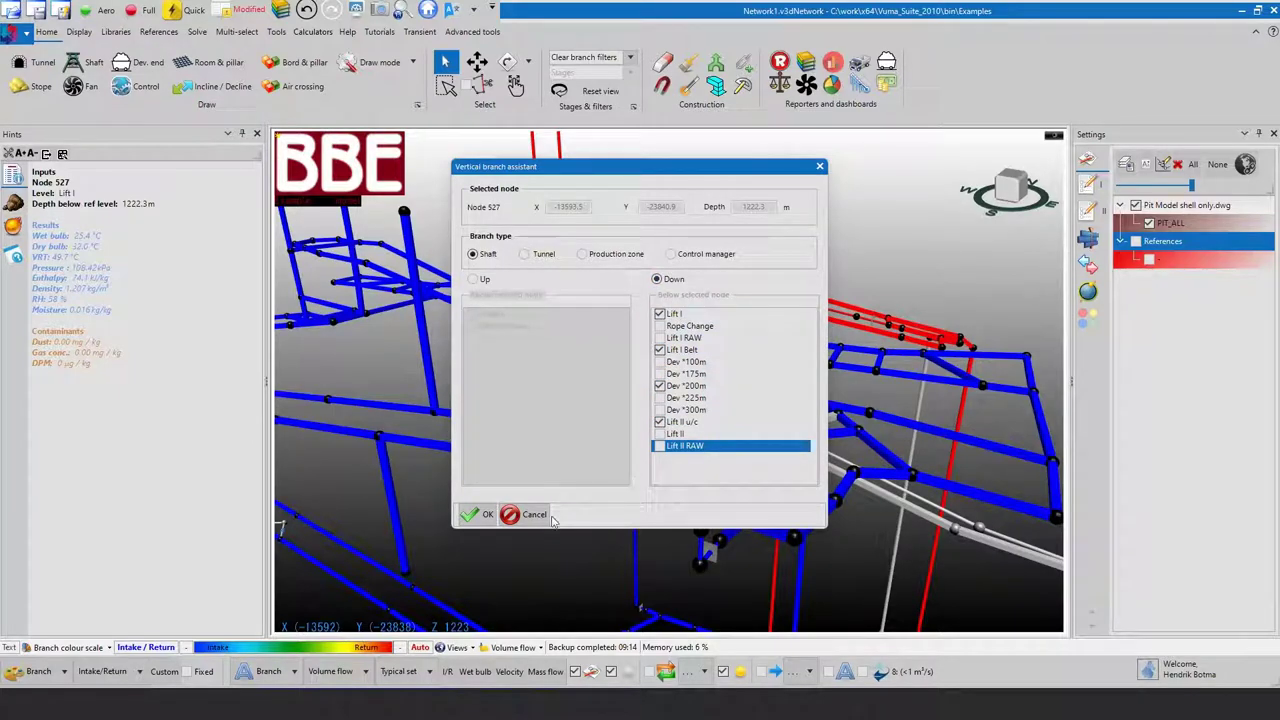
pyautogui.click(479, 515)
pyautogui.moveTo(490, 377); pyautogui.dragTo(543, 458, button='middle')
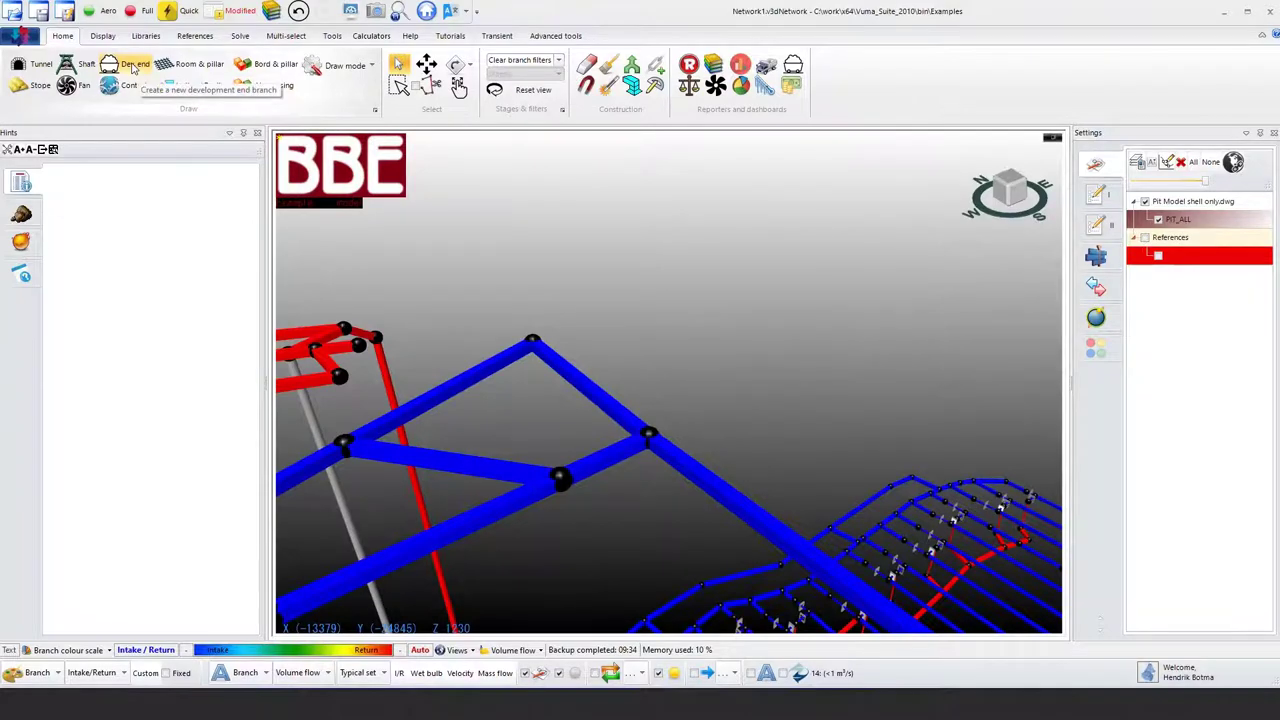
# - Draw four parallel dead-end development headings, including the 161 m DevHead29, off the link tunnel
pyautogui.click(133, 66)
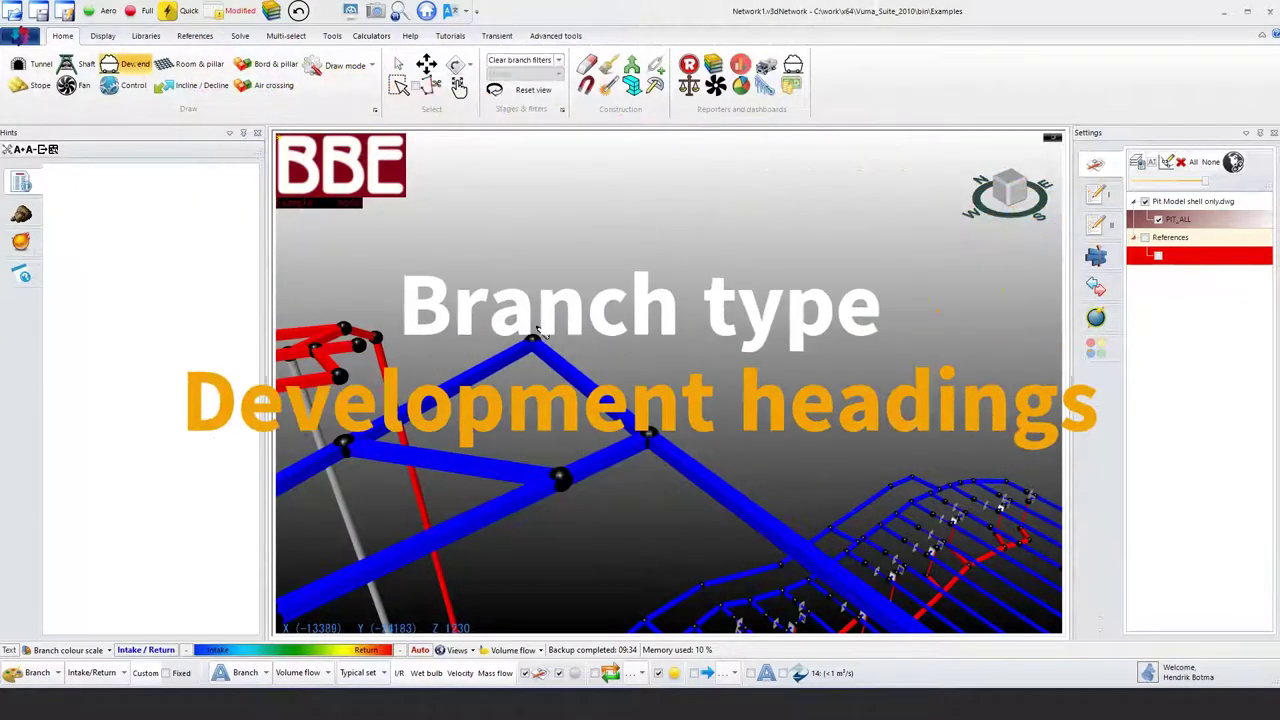
pyautogui.moveTo(531, 339)
pyautogui.mouseDown()
pyautogui.moveTo(727, 266)
pyautogui.moveTo(751, 238)
pyautogui.mouseUp()
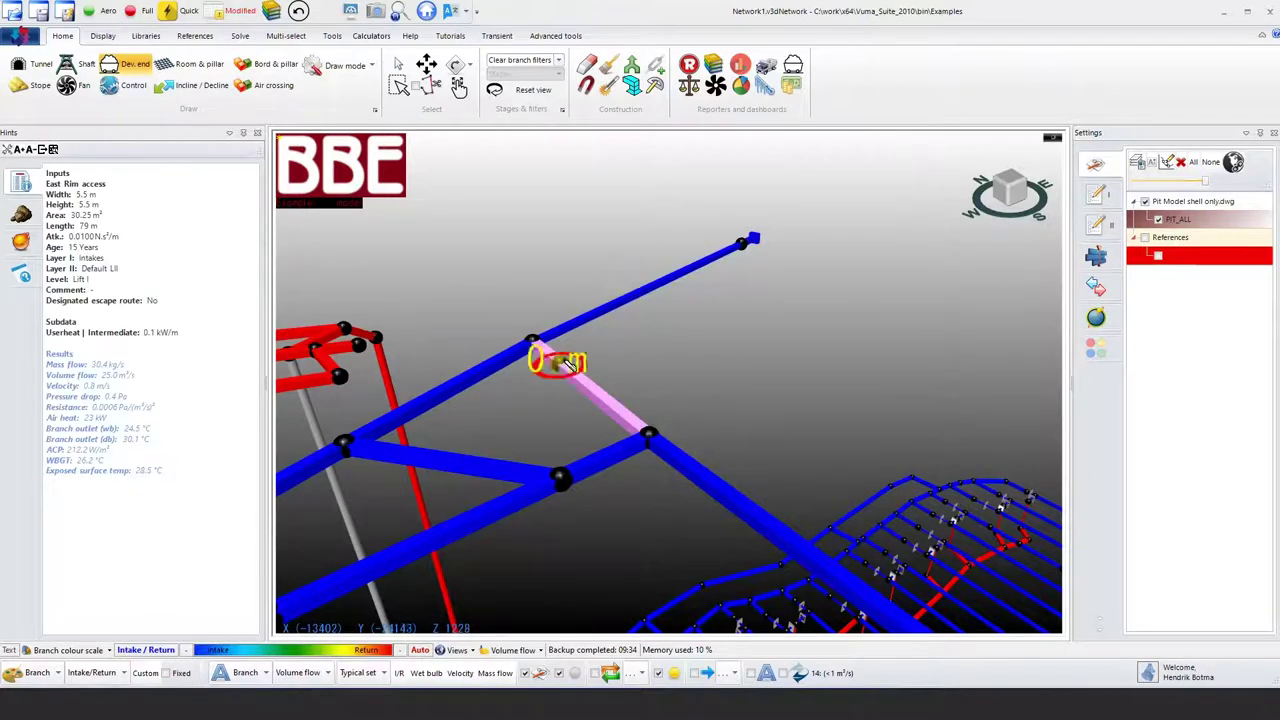
pyautogui.moveTo(588, 358); pyautogui.dragTo(745, 275)
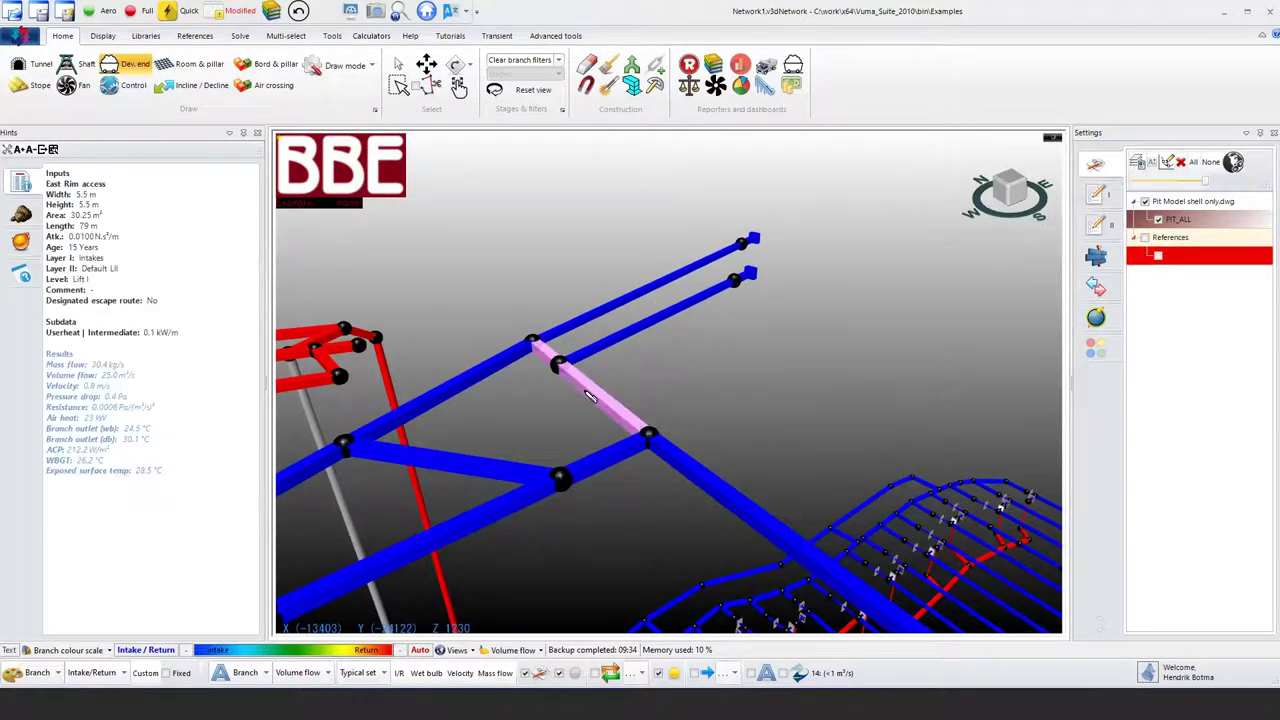
pyautogui.moveTo(590, 396); pyautogui.dragTo(745, 314)
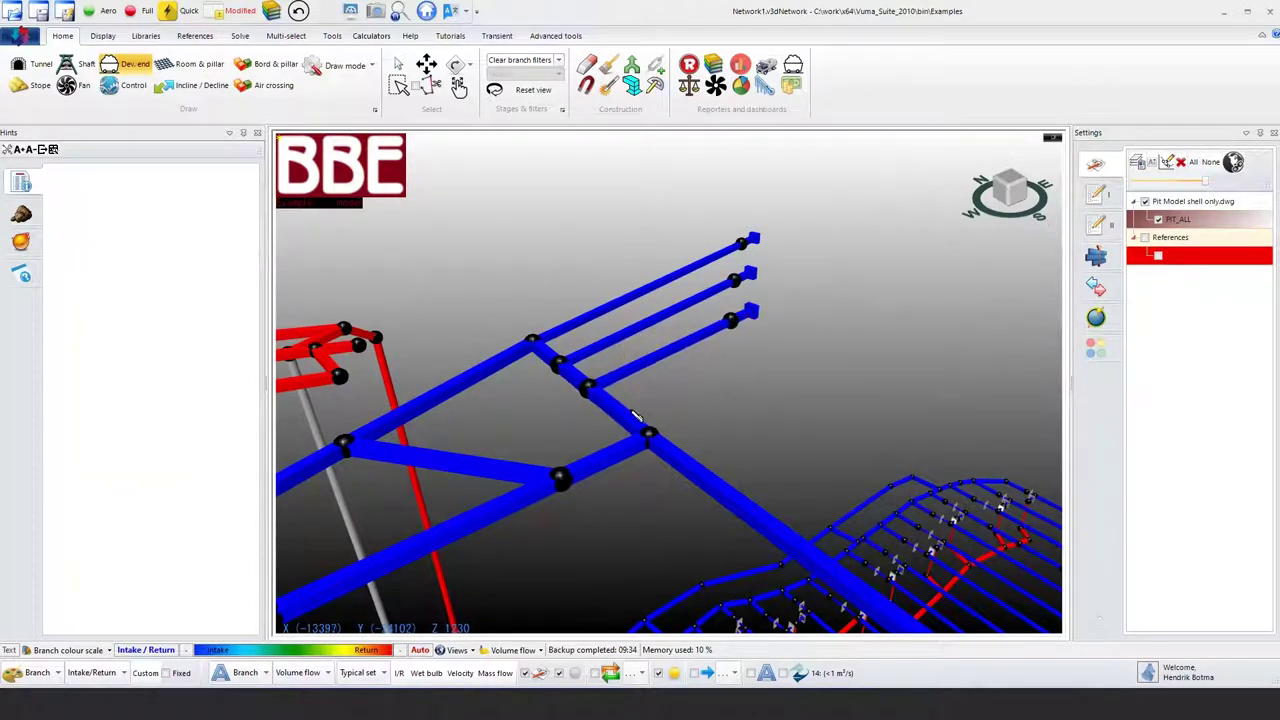
pyautogui.moveTo(625, 420); pyautogui.dragTo(742, 368)
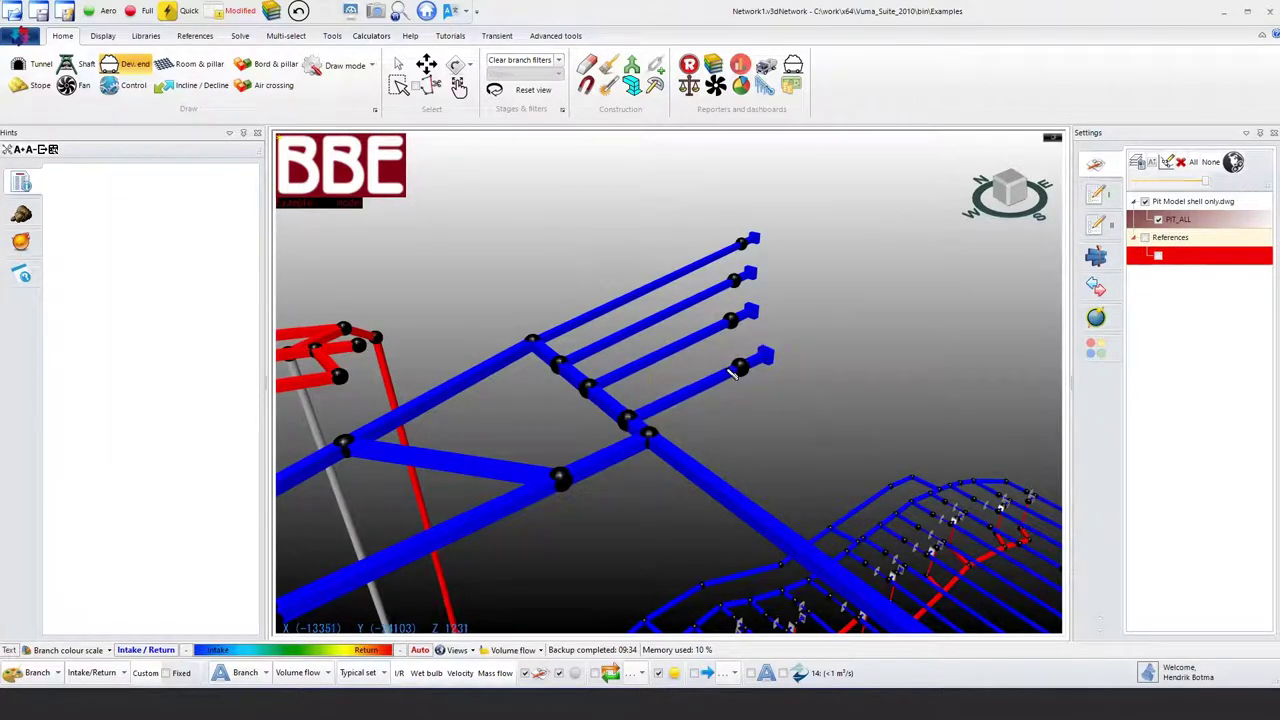
pyautogui.press('Escape')
# - Review heading DevHead29's thermal settings and close its editor
pyautogui.rightClick(648, 290)
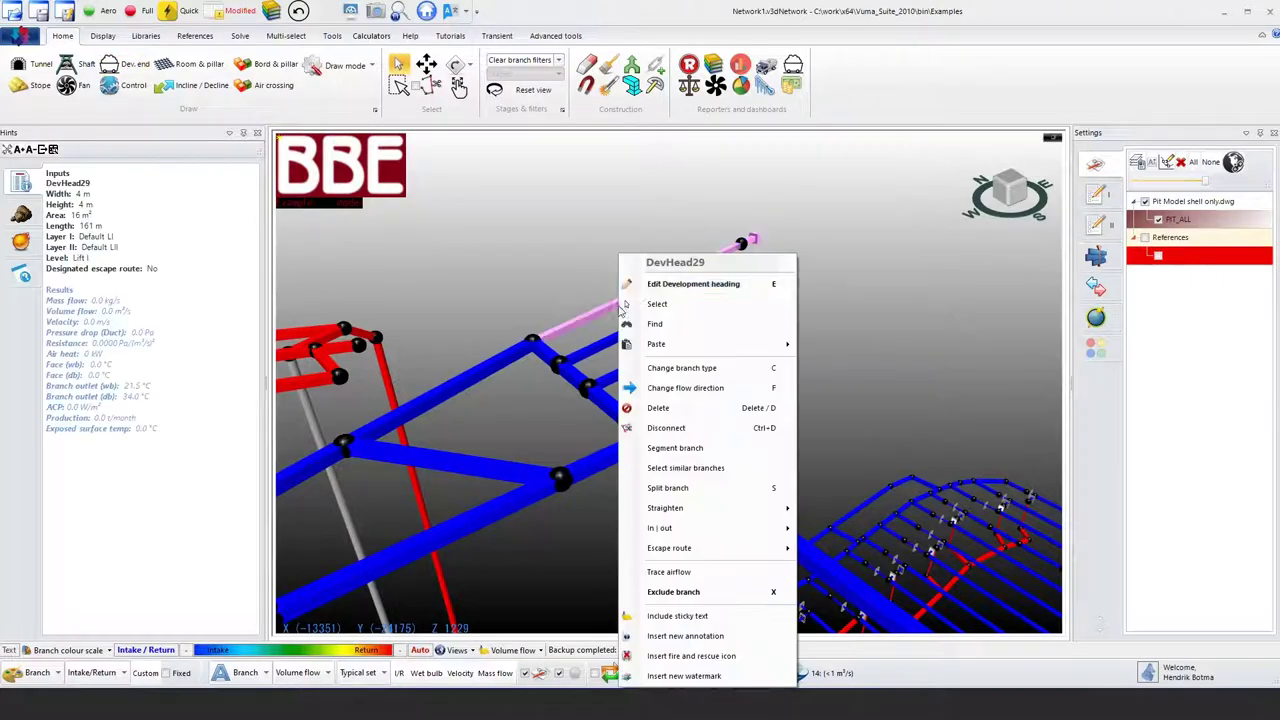
pyautogui.click(650, 286)
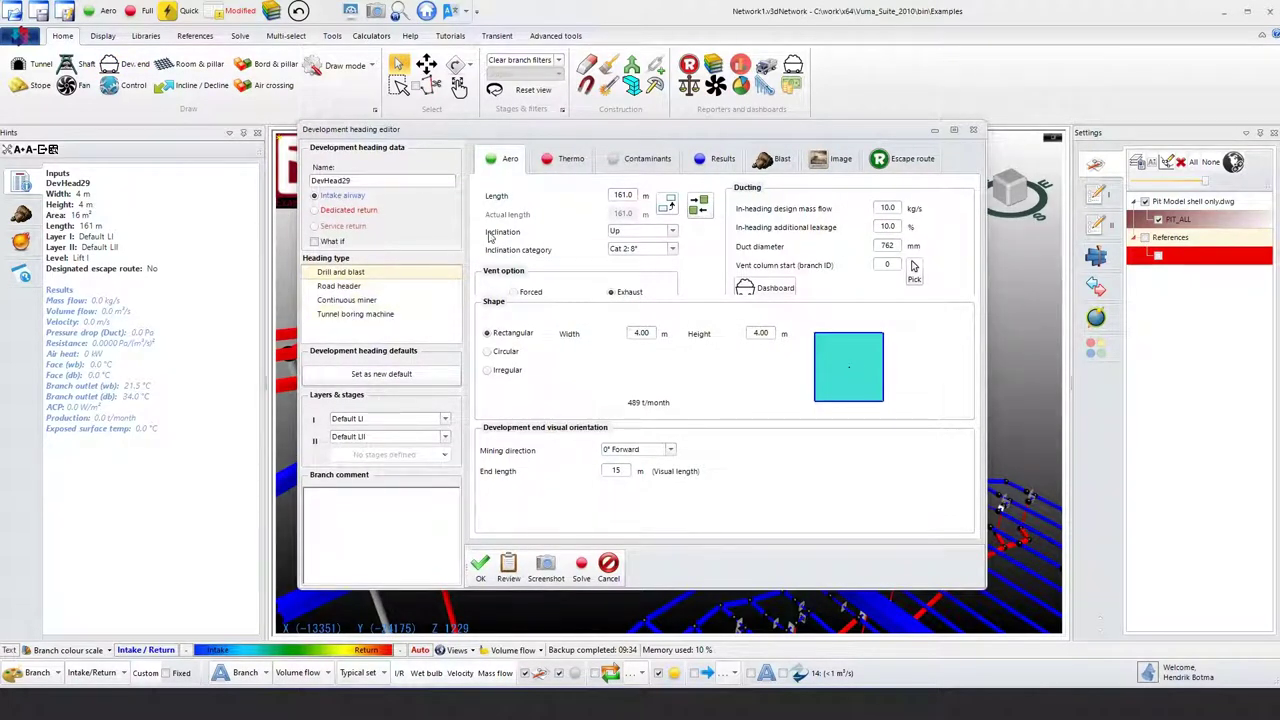
pyautogui.click(572, 162)
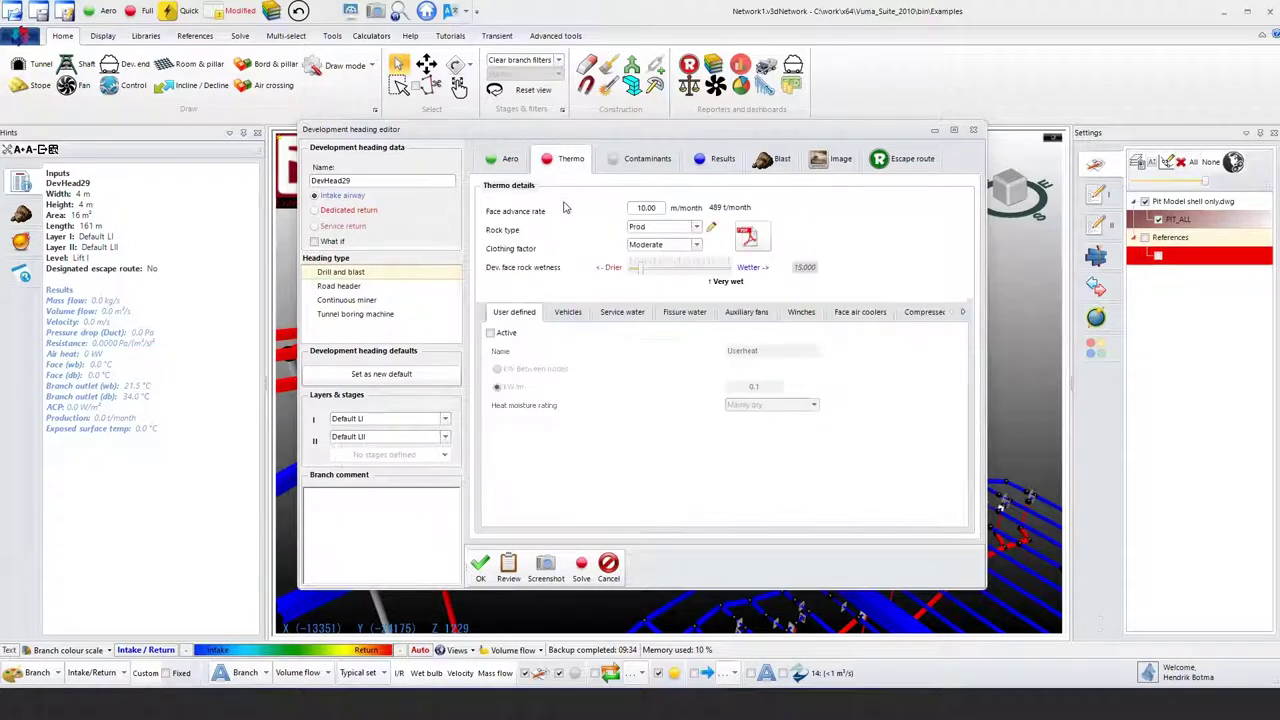
pyautogui.click(480, 566)
# - Apply construction settings to a tunnel near the new headings
pyautogui.click(634, 88)
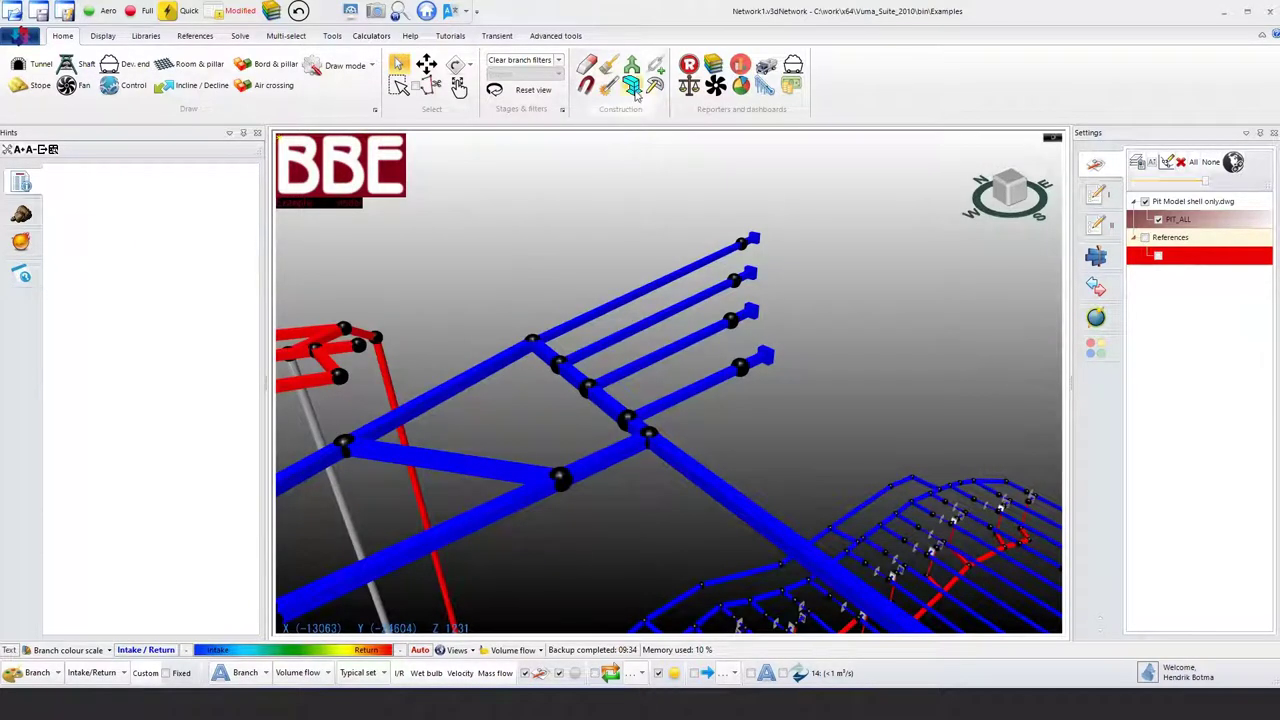
pyautogui.click(556, 398)
pyautogui.click(518, 536)
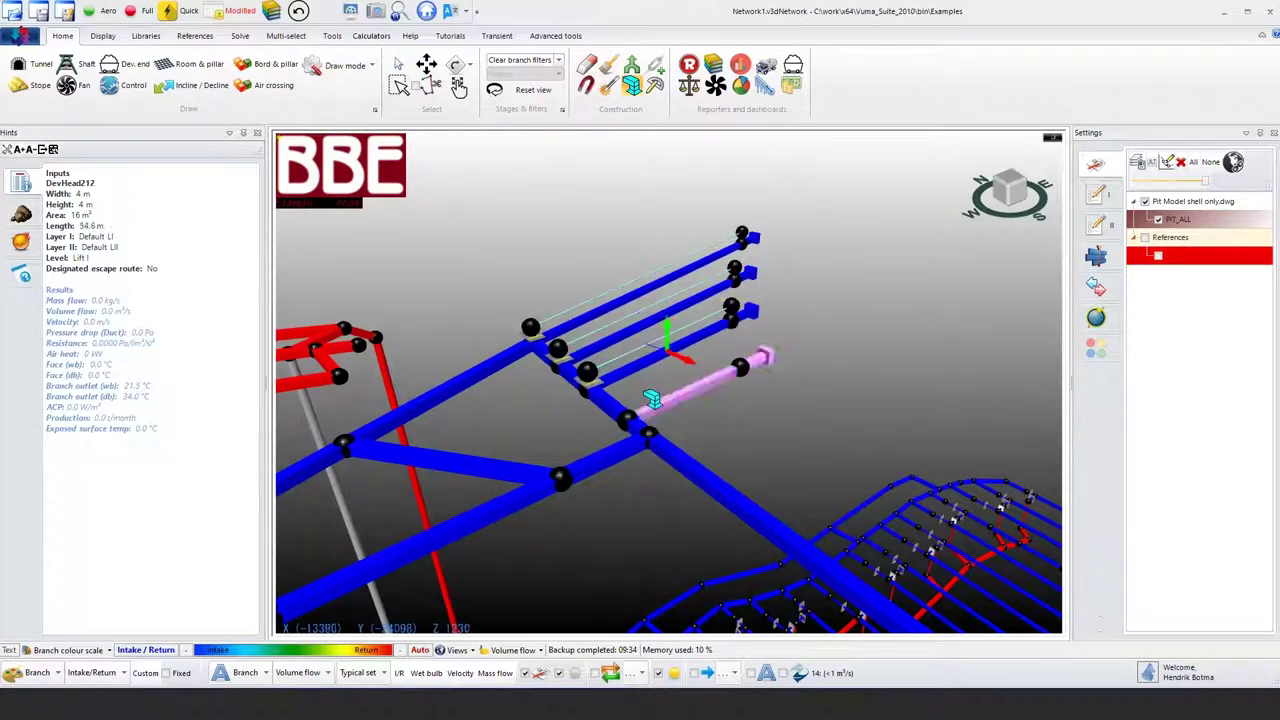
pyautogui.moveTo(651, 374); pyautogui.dragTo(600, 364, button='middle')
# - Check the vehicles in DevHead210's thermal settings and close its editor
pyautogui.rightClick(612, 340)
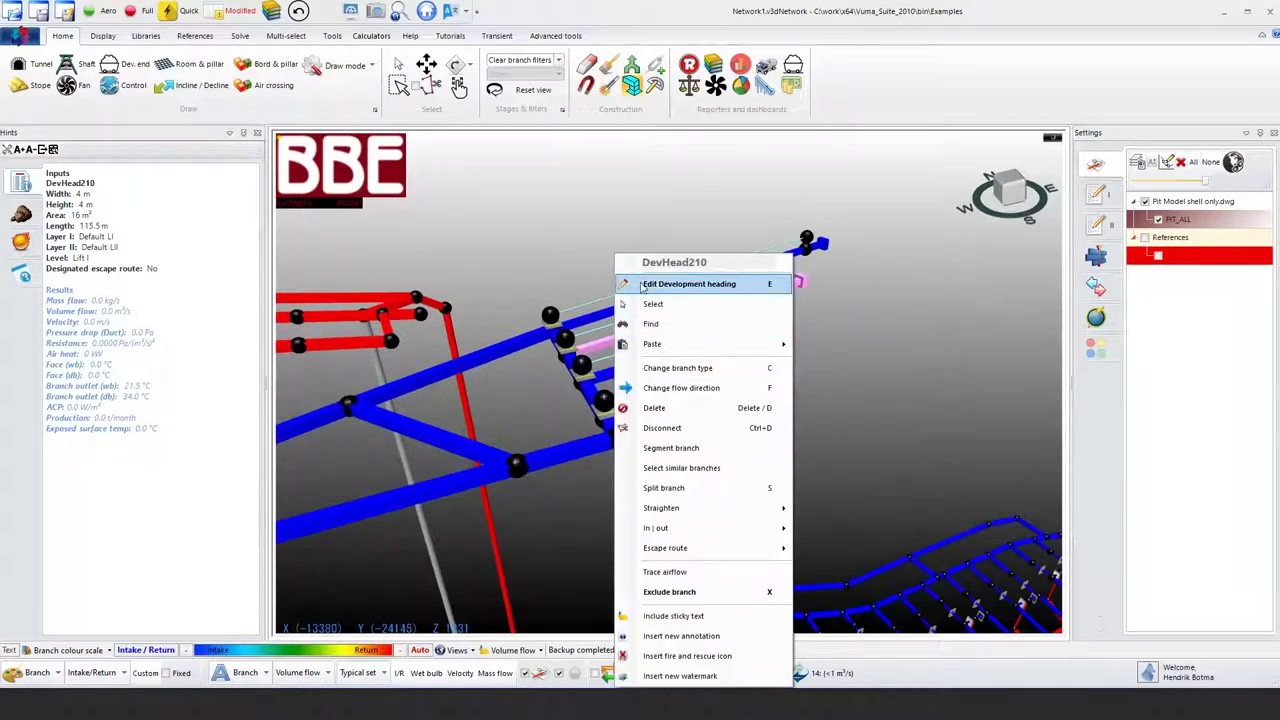
pyautogui.click(645, 290)
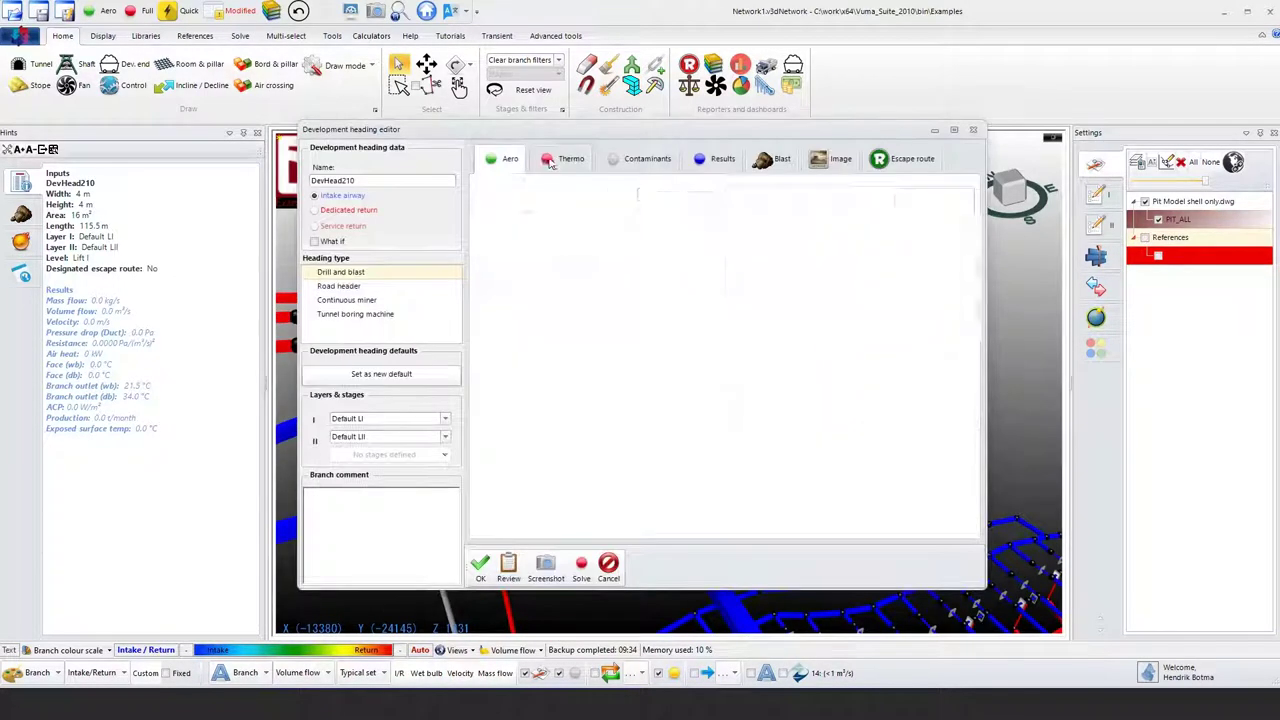
pyautogui.click(578, 314)
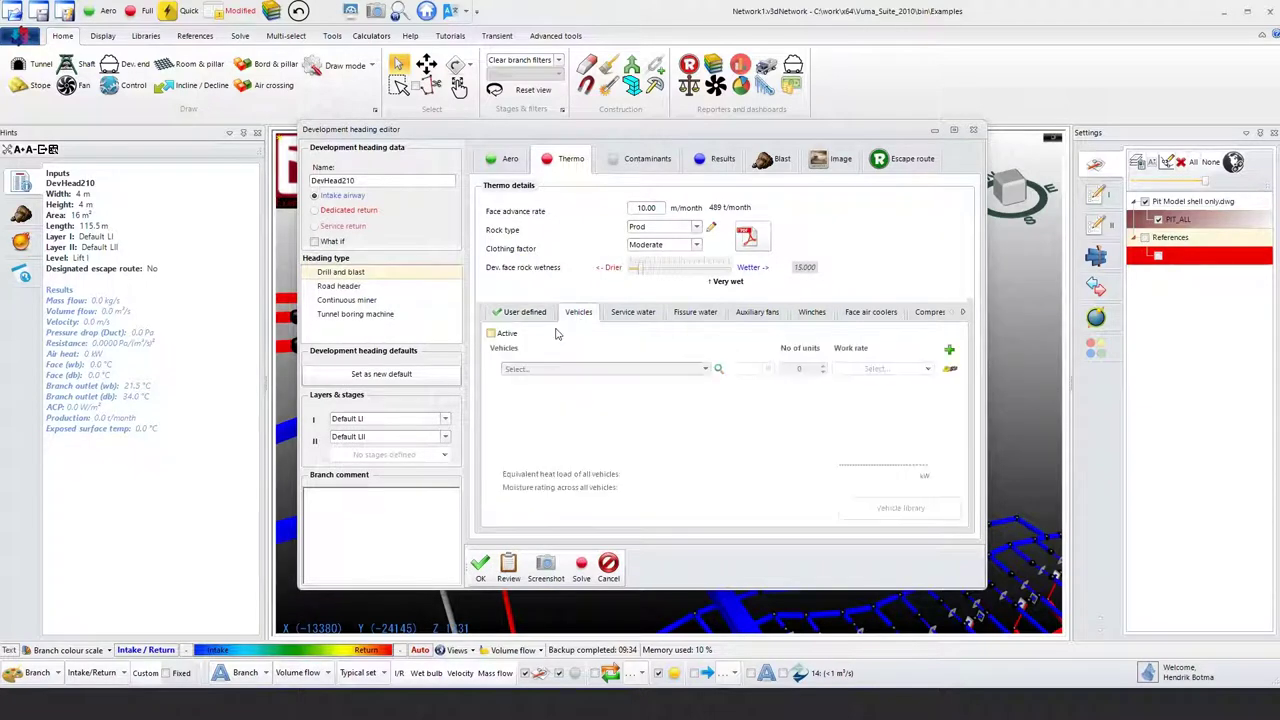
pyautogui.click(481, 570)
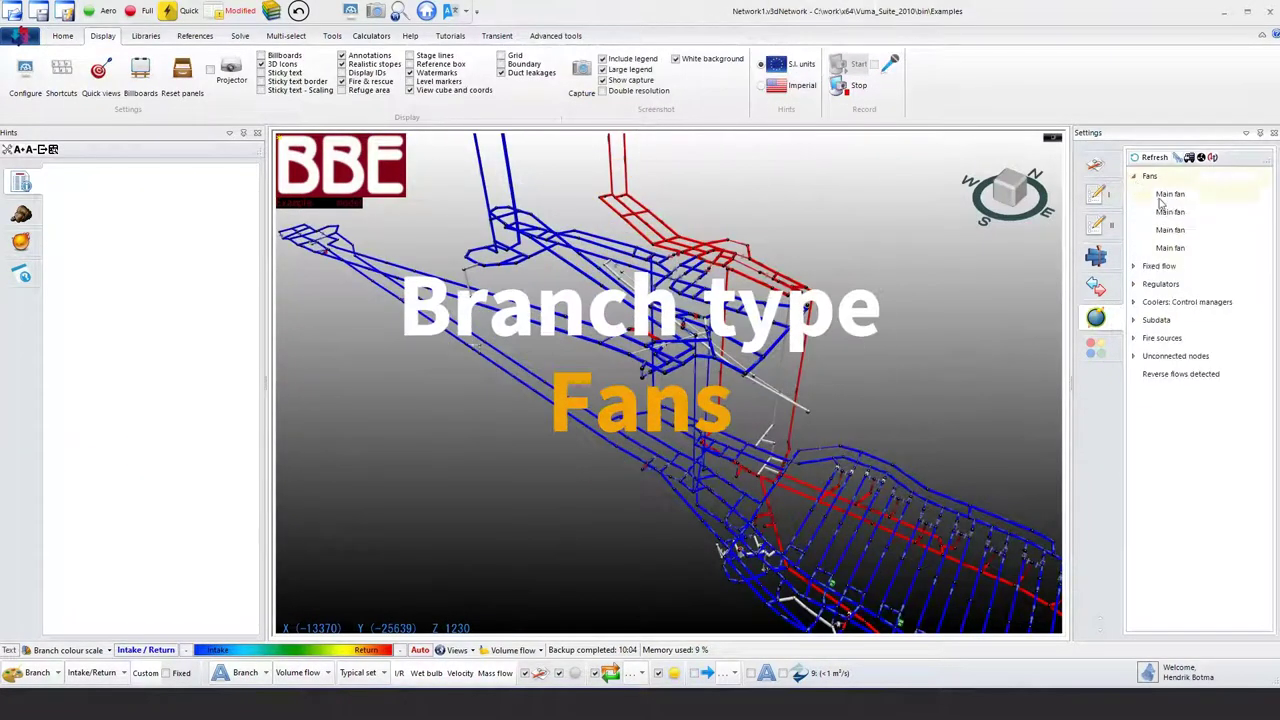
# - Fly to the first main fan, inspect its branch data, and find its node in 3-D
pyautogui.click(1164, 199)
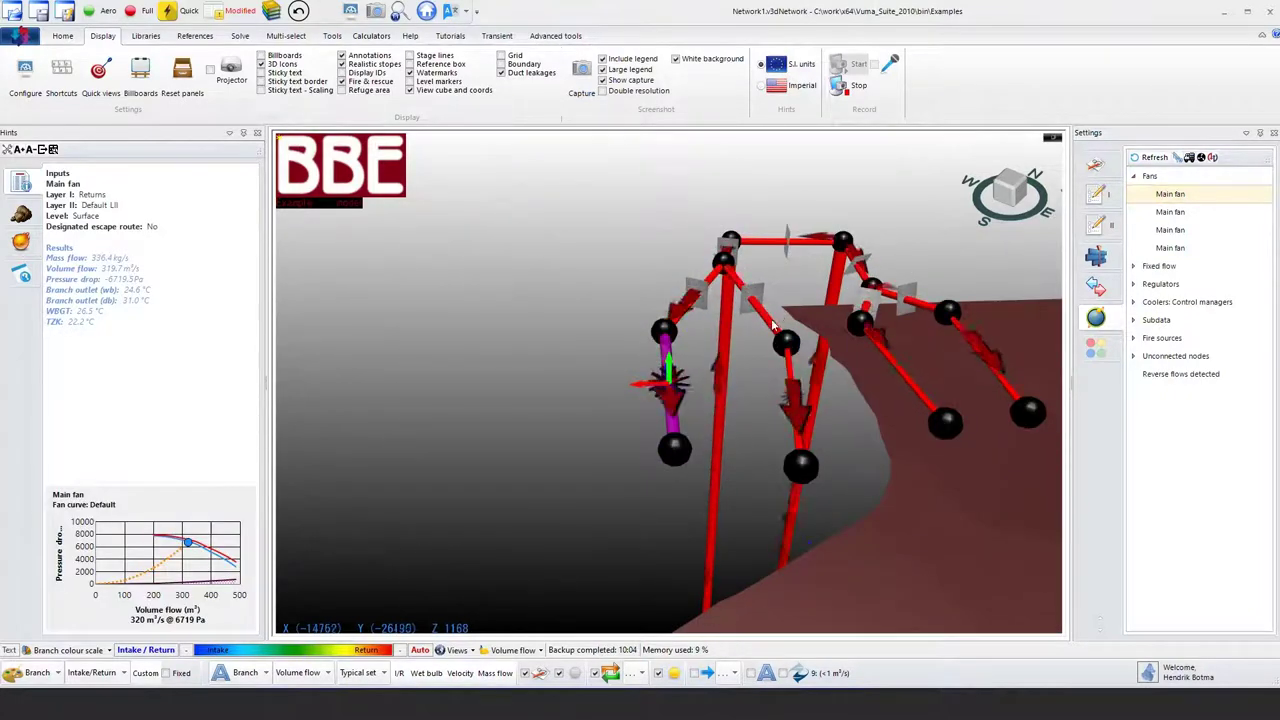
pyautogui.click(774, 323)
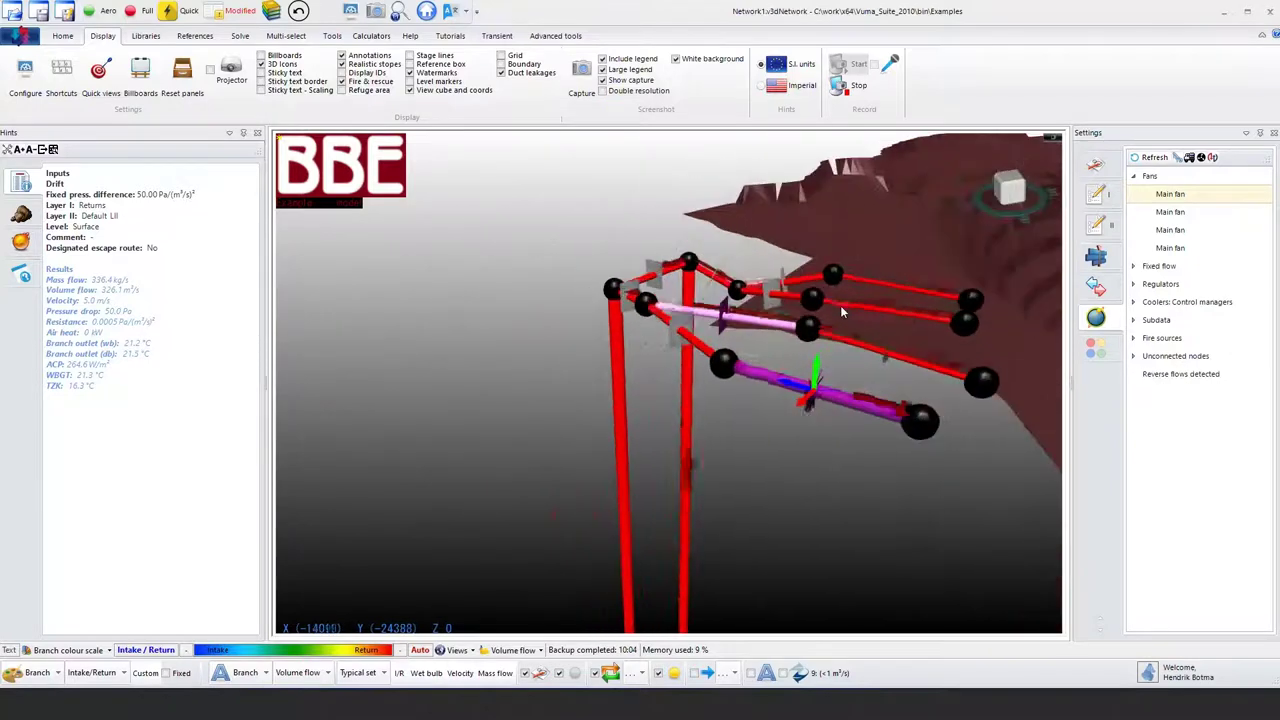
pyautogui.click(775, 381)
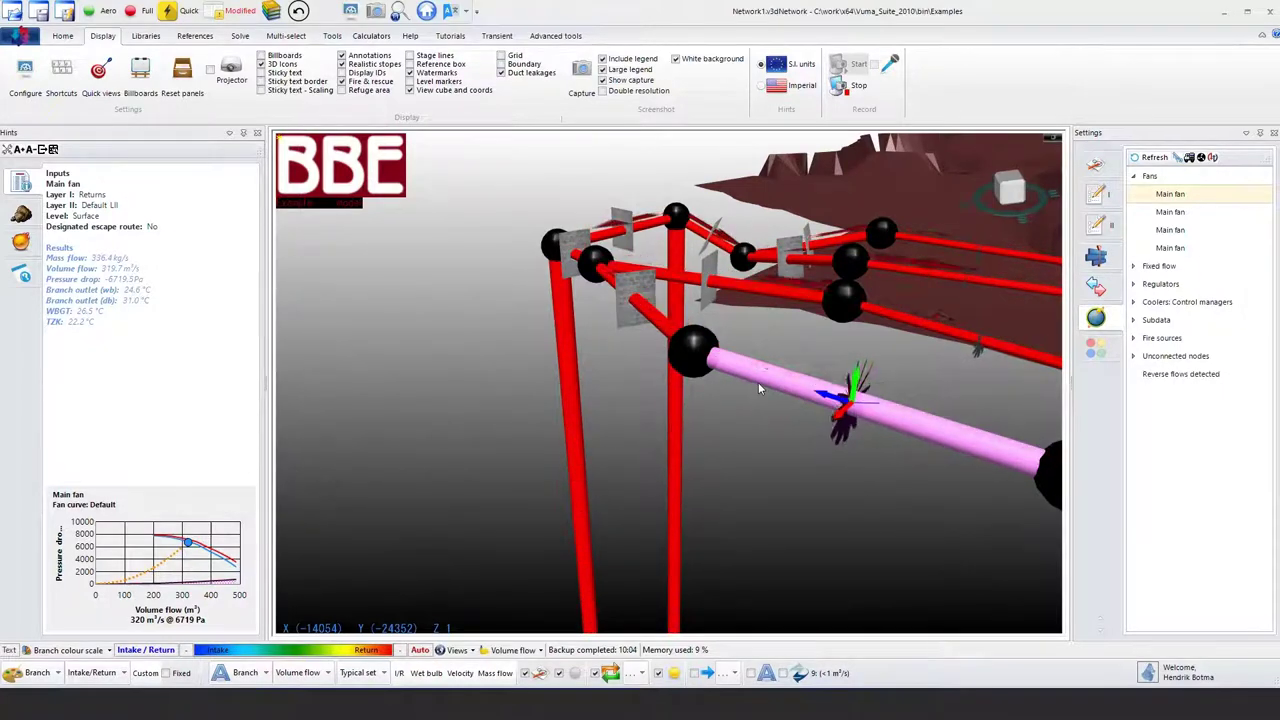
pyautogui.rightClick(758, 382)
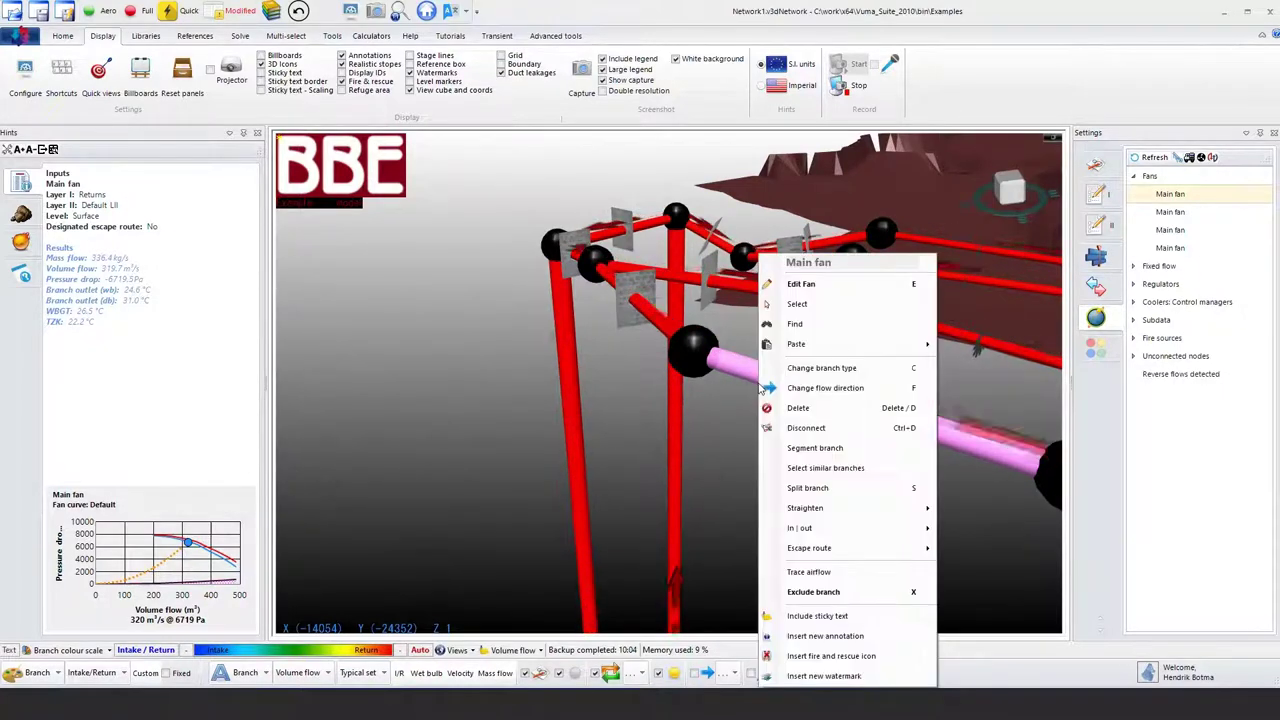
pyautogui.click(795, 325)
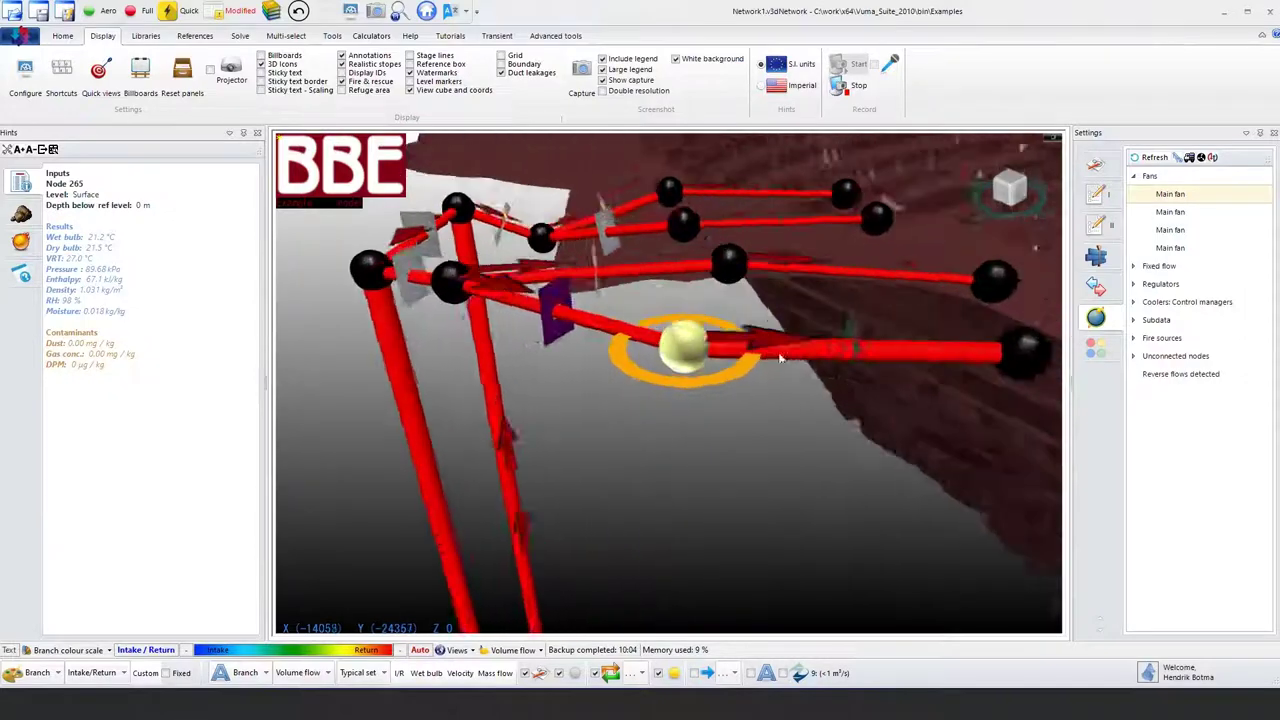
# - Check the Main fan curve in the fan library, then close the library
pyautogui.click(145, 35)
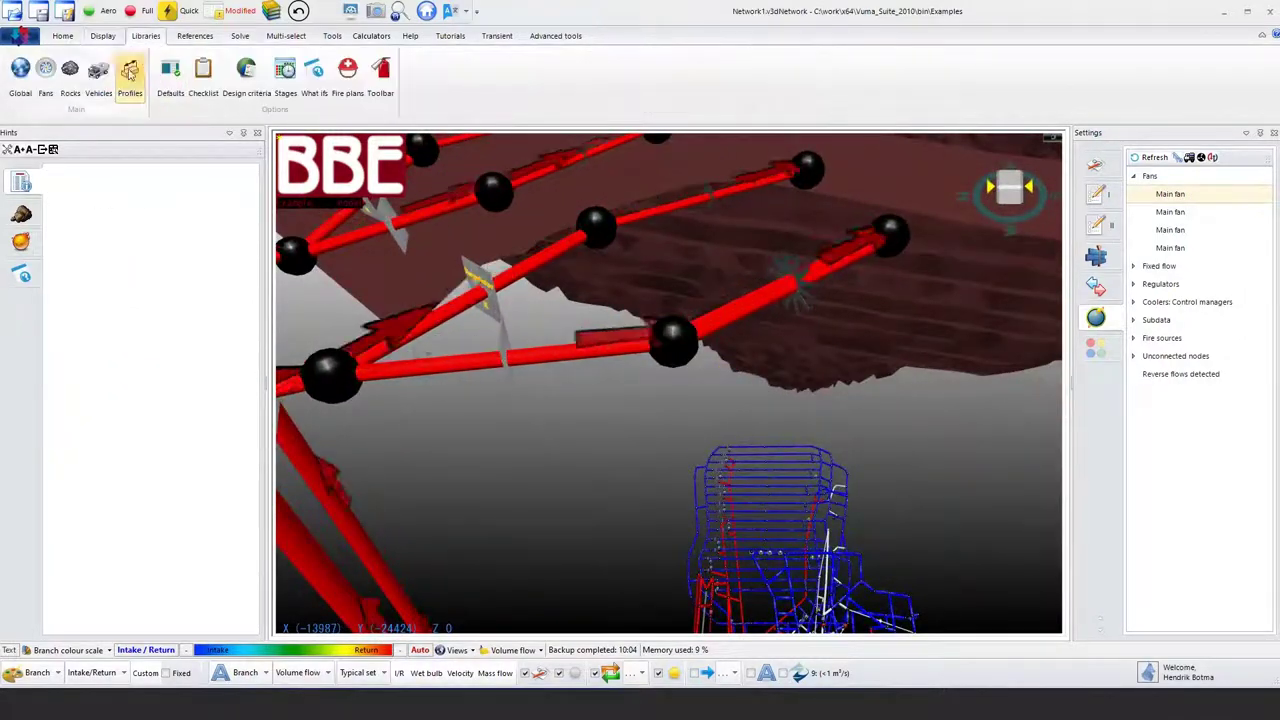
pyautogui.click(55, 93)
pyautogui.click(493, 137)
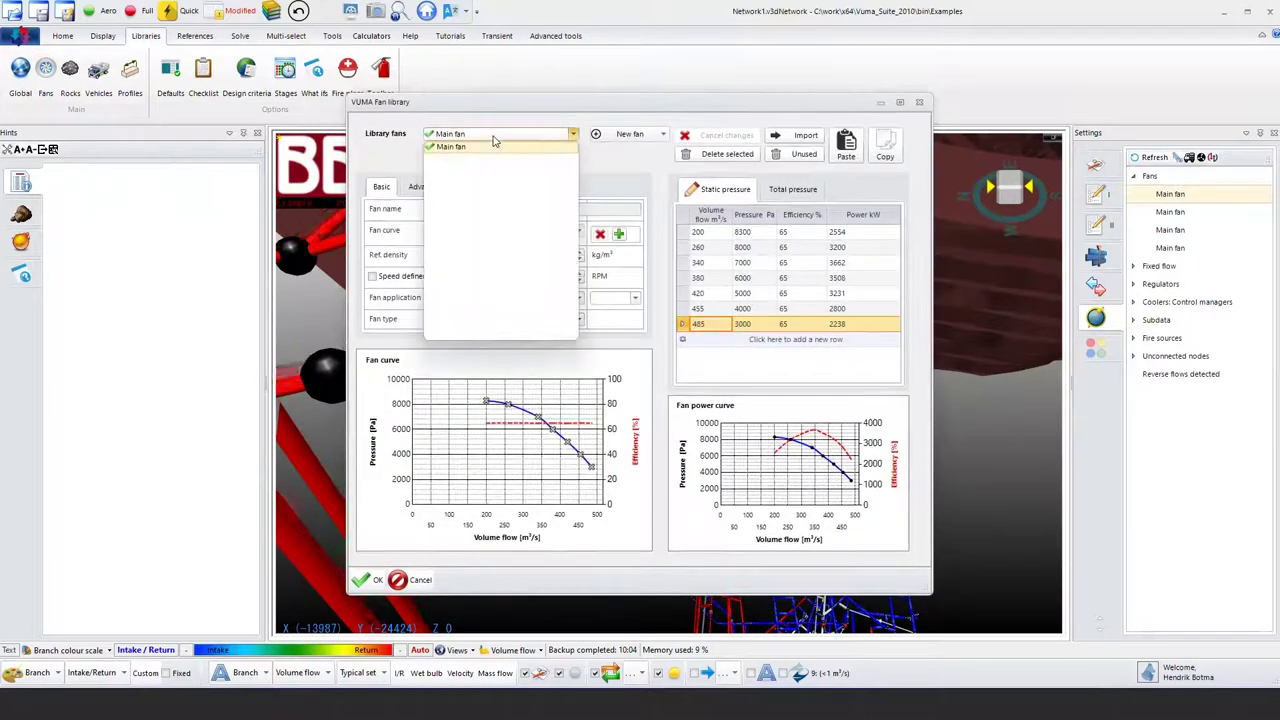
pyautogui.click(493, 146)
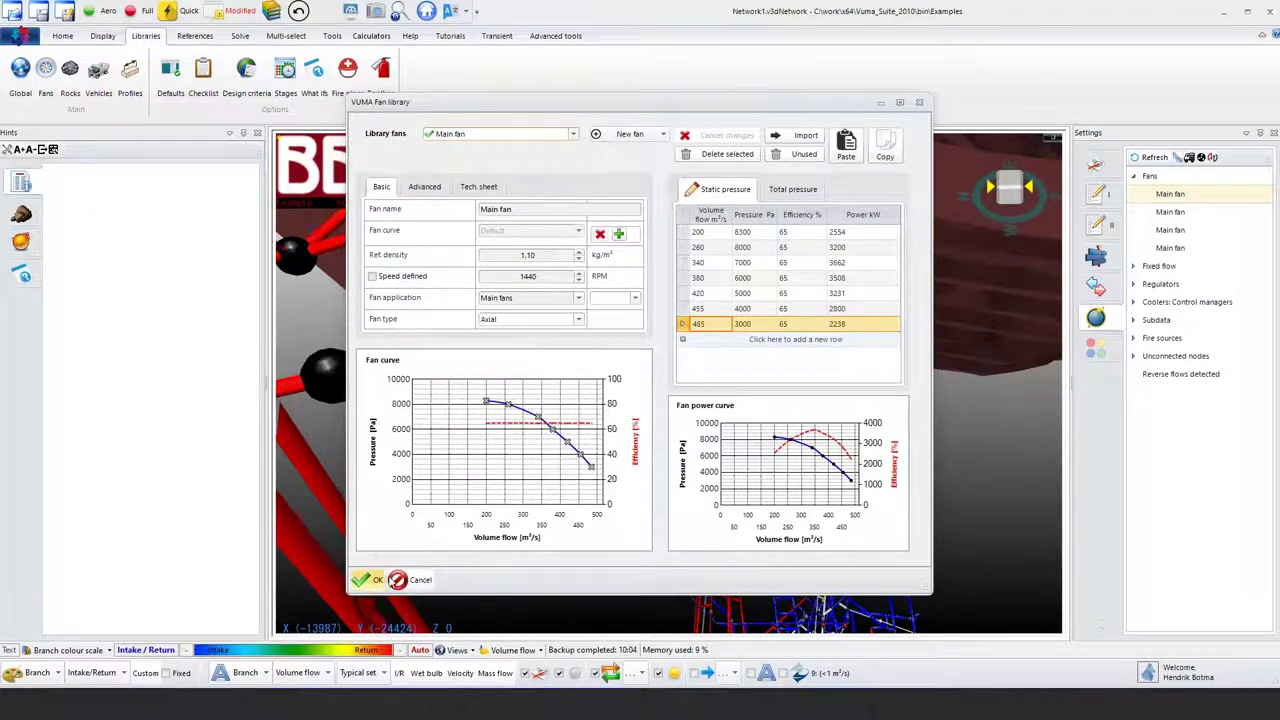
pyautogui.click(388, 579)
# - Place a new fan at the node beside the main fan and drag it onto the upper branch
pyautogui.click(62, 35)
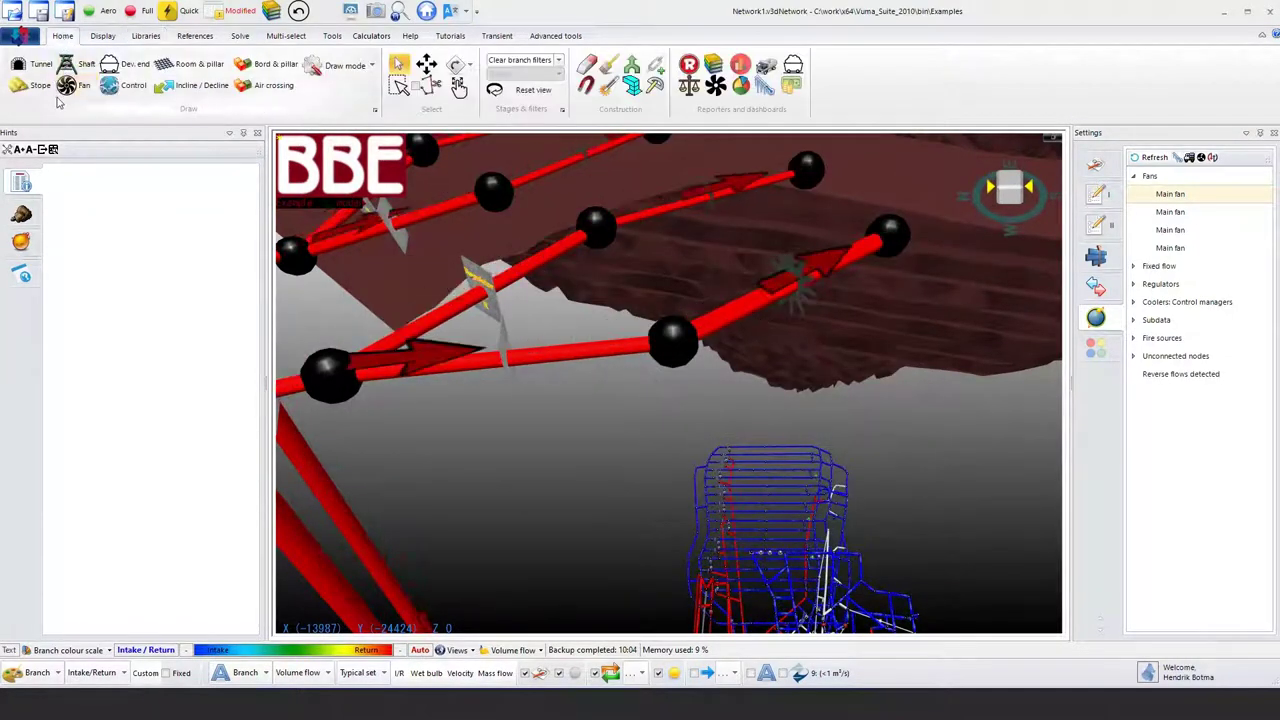
pyautogui.click(66, 85)
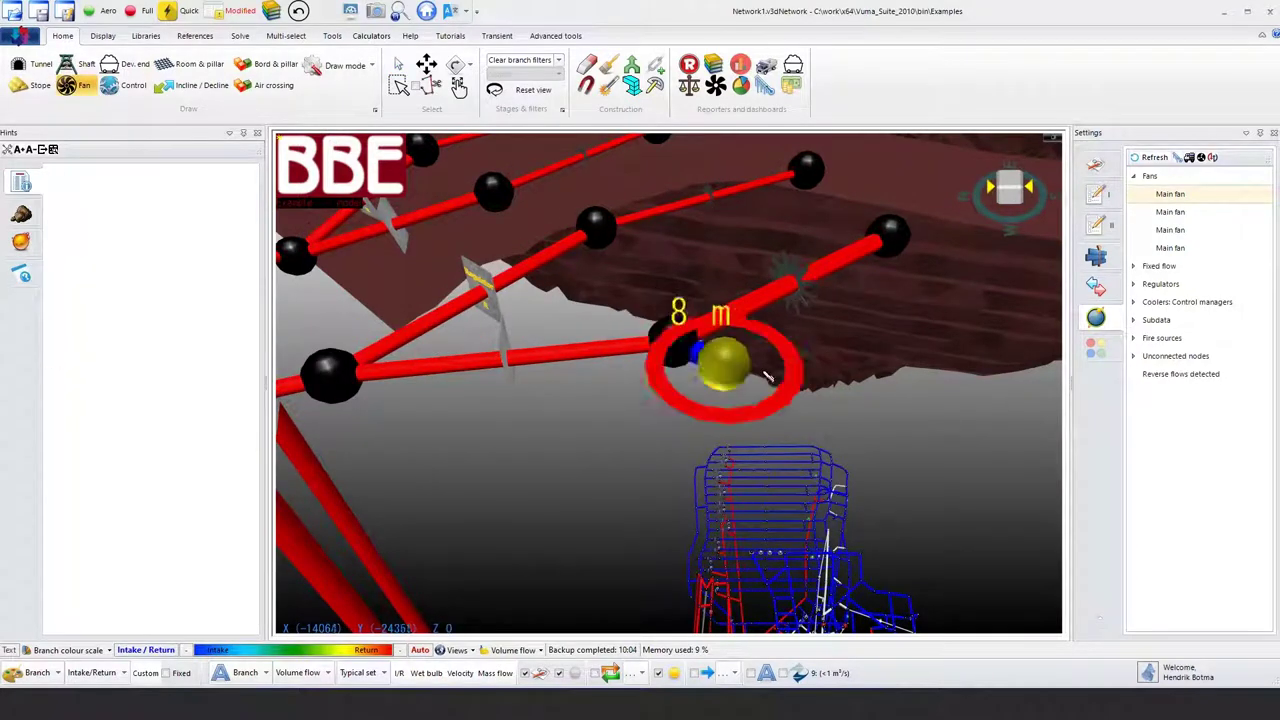
pyautogui.press('Escape')
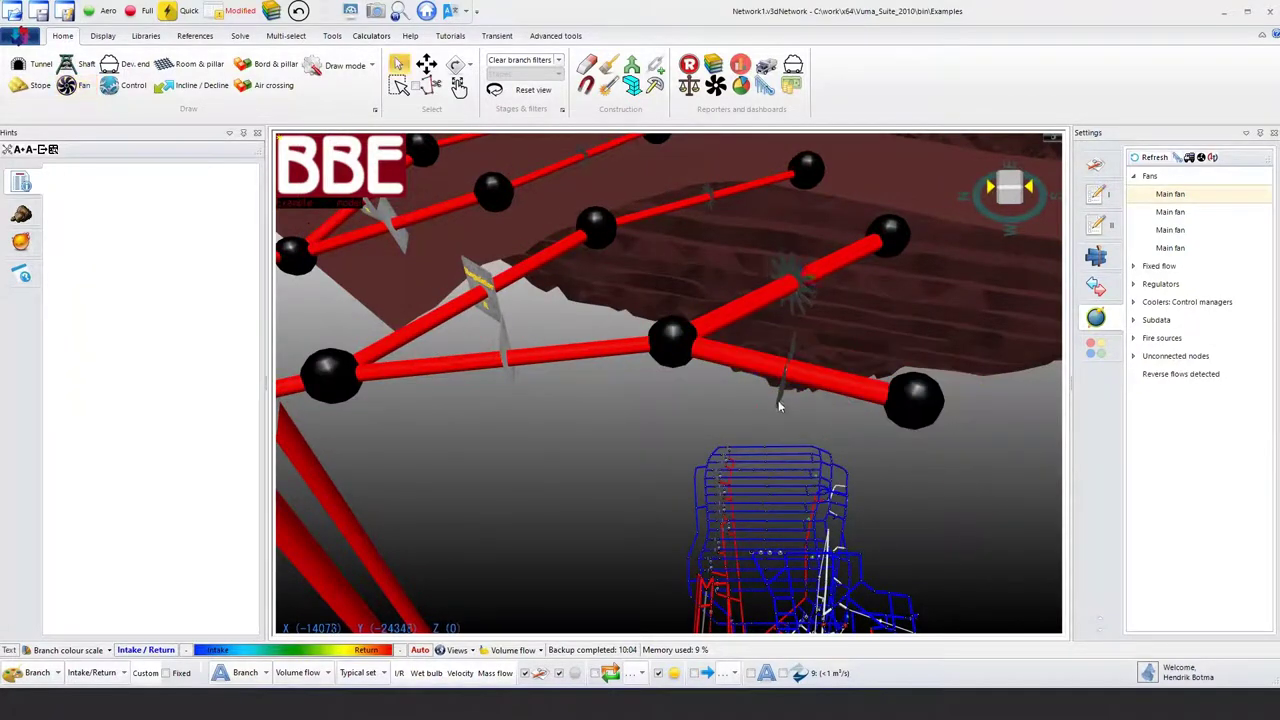
pyautogui.click(770, 375)
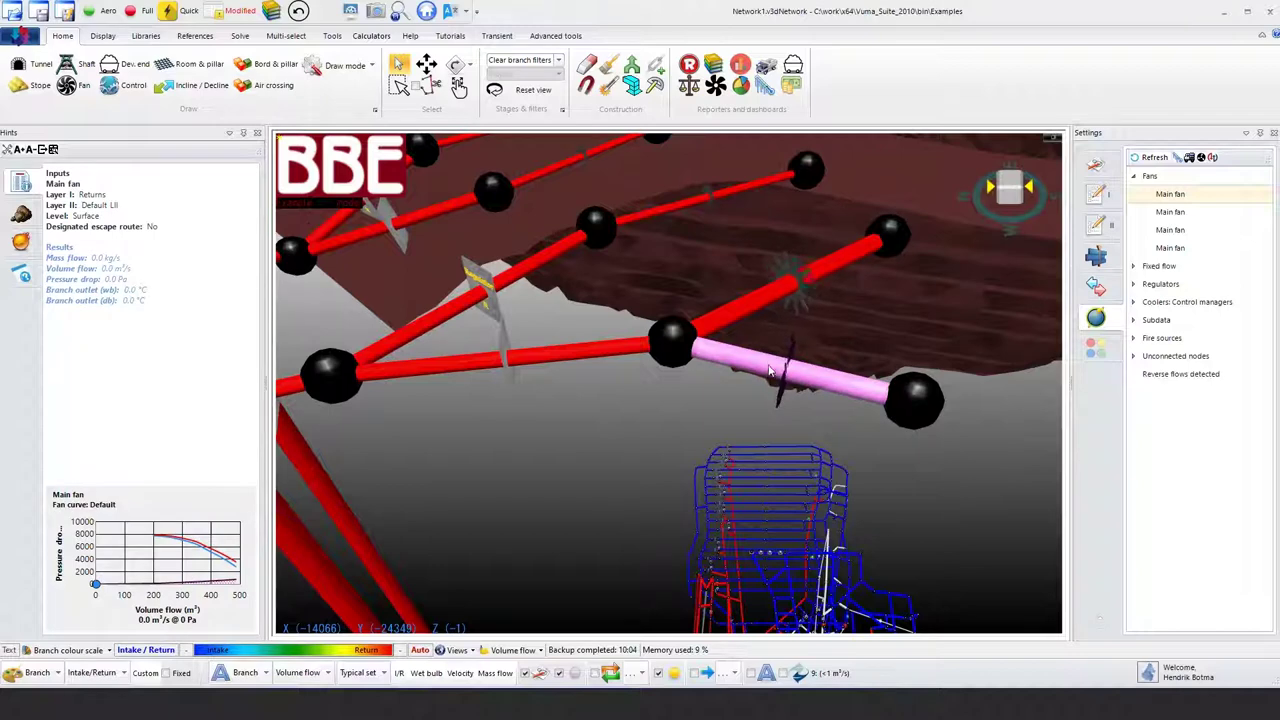
pyautogui.moveTo(770, 365); pyautogui.dragTo(755, 307)
pyautogui.moveTo(755, 307); pyautogui.dragTo(713, 313, button='middle')
pyautogui.rightClick(713, 313)
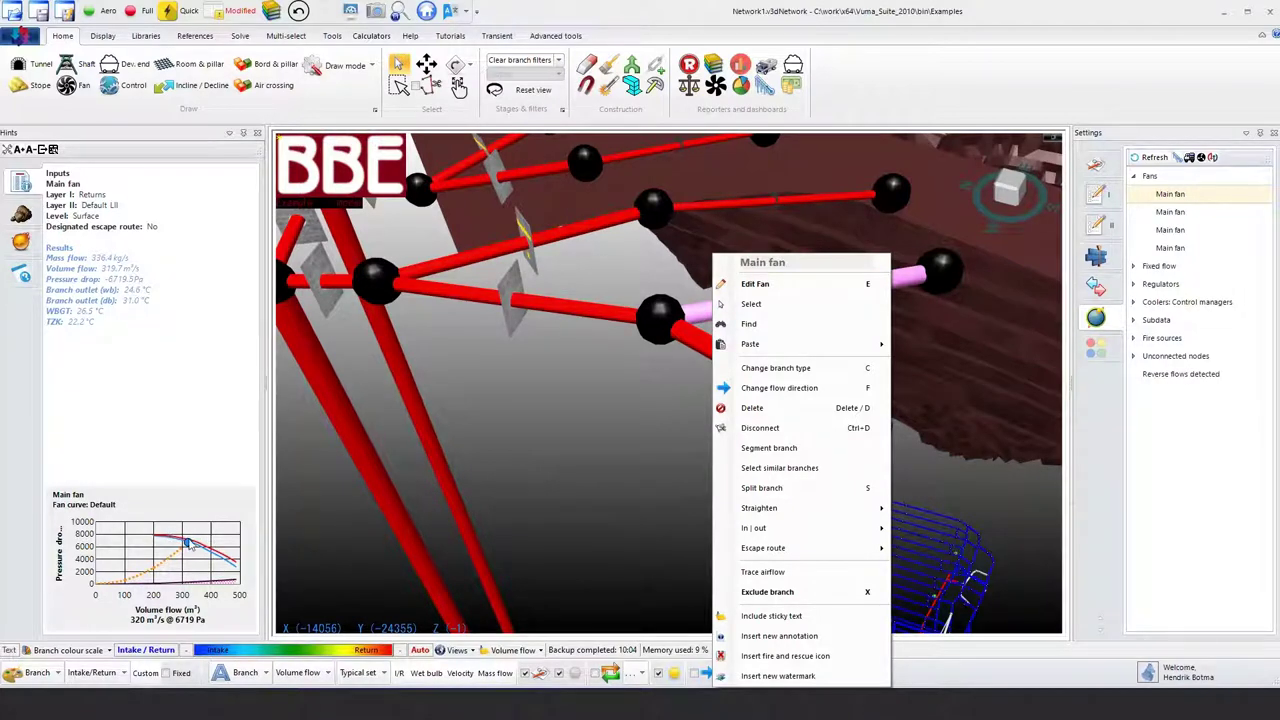
# - Review the main fan's detail and general settings, then close its editor
pyautogui.click(755, 284)
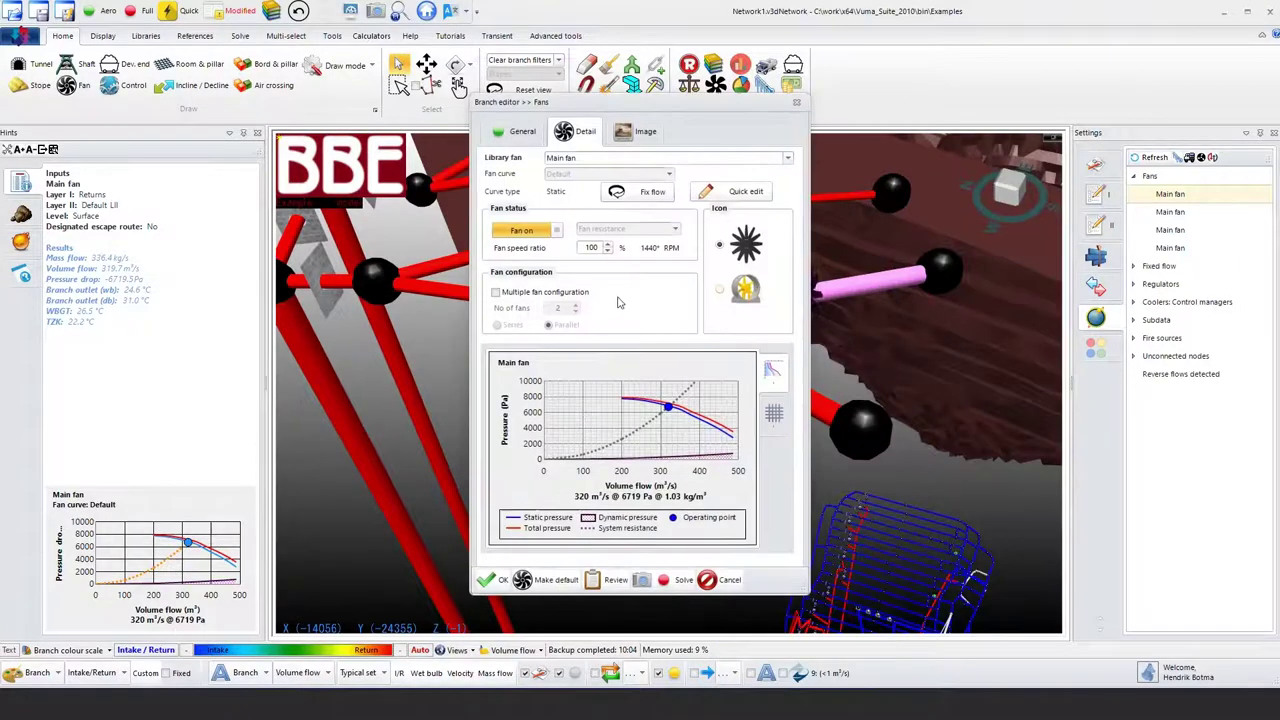
pyautogui.click(515, 132)
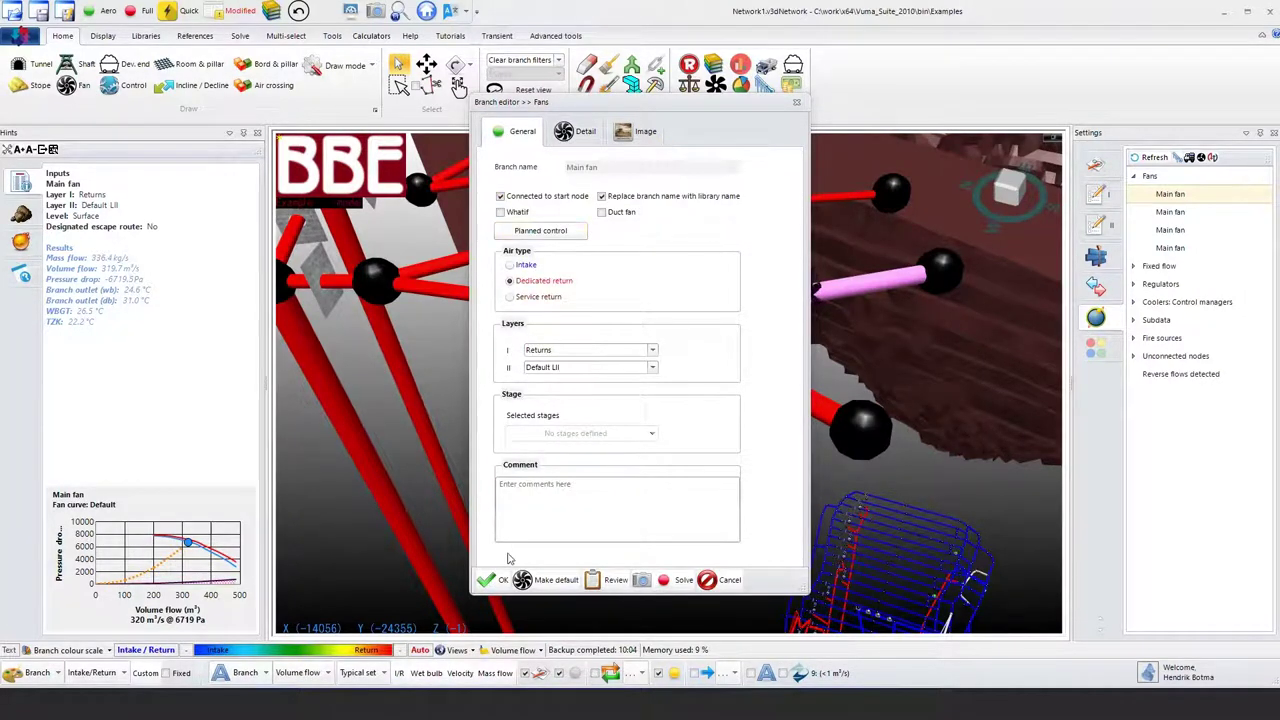
pyautogui.click(493, 580)
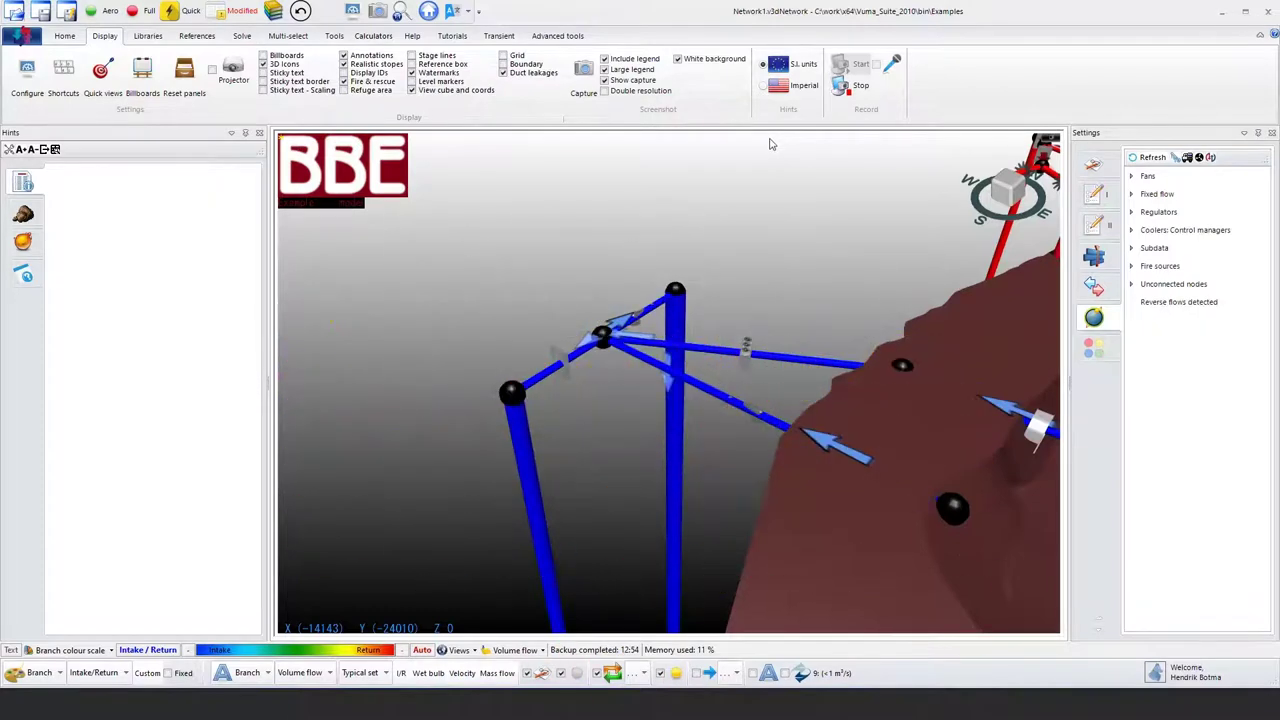
# - Select the intake branches to reach the Conn6 control manager
pyautogui.click(718, 346)
pyautogui.click(660, 367)
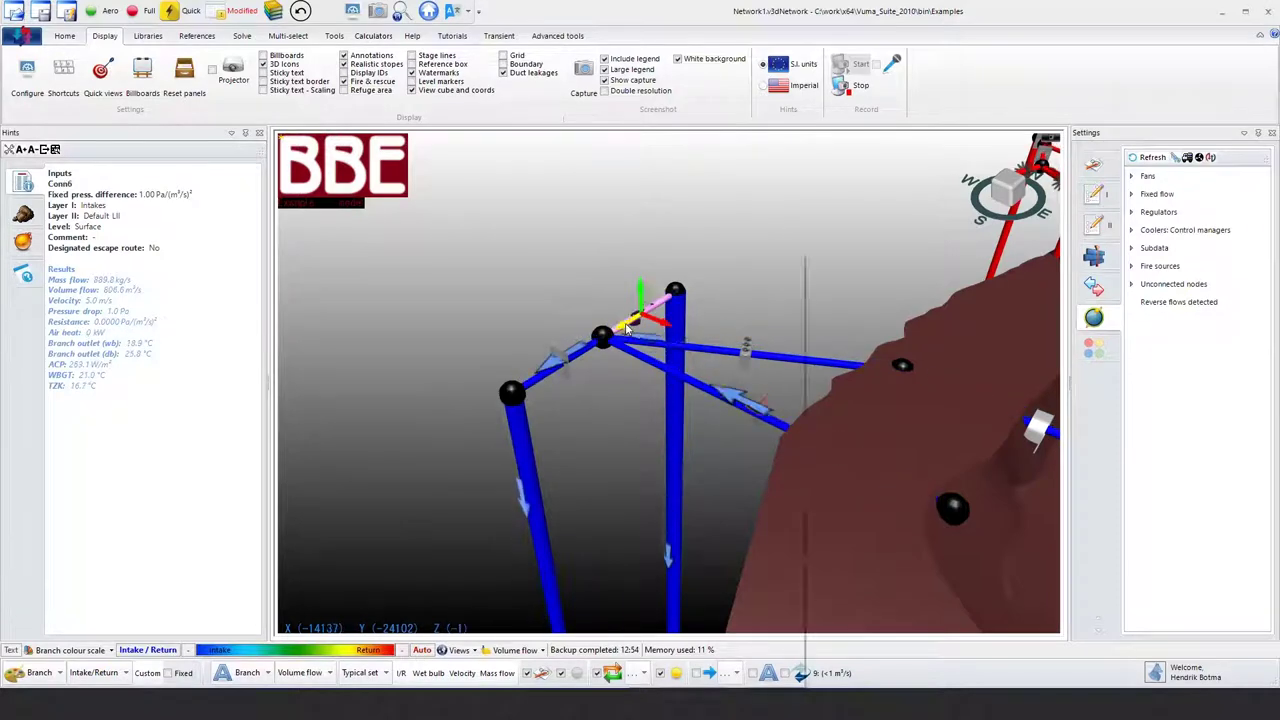
pyautogui.rightClick(628, 330)
# - Browse Conn6's leakage path control types, including Bends and Air crossings settings
pyautogui.click(673, 286)
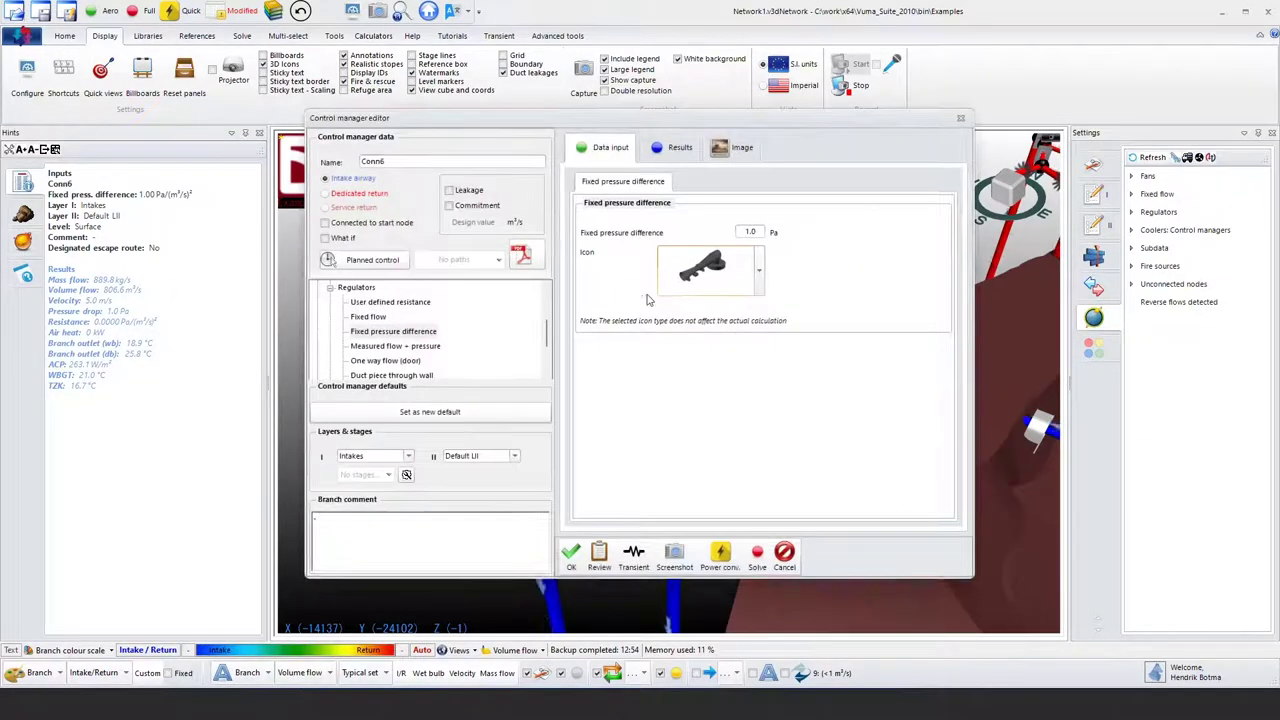
pyautogui.moveTo(546, 336); pyautogui.dragTo(546, 328)
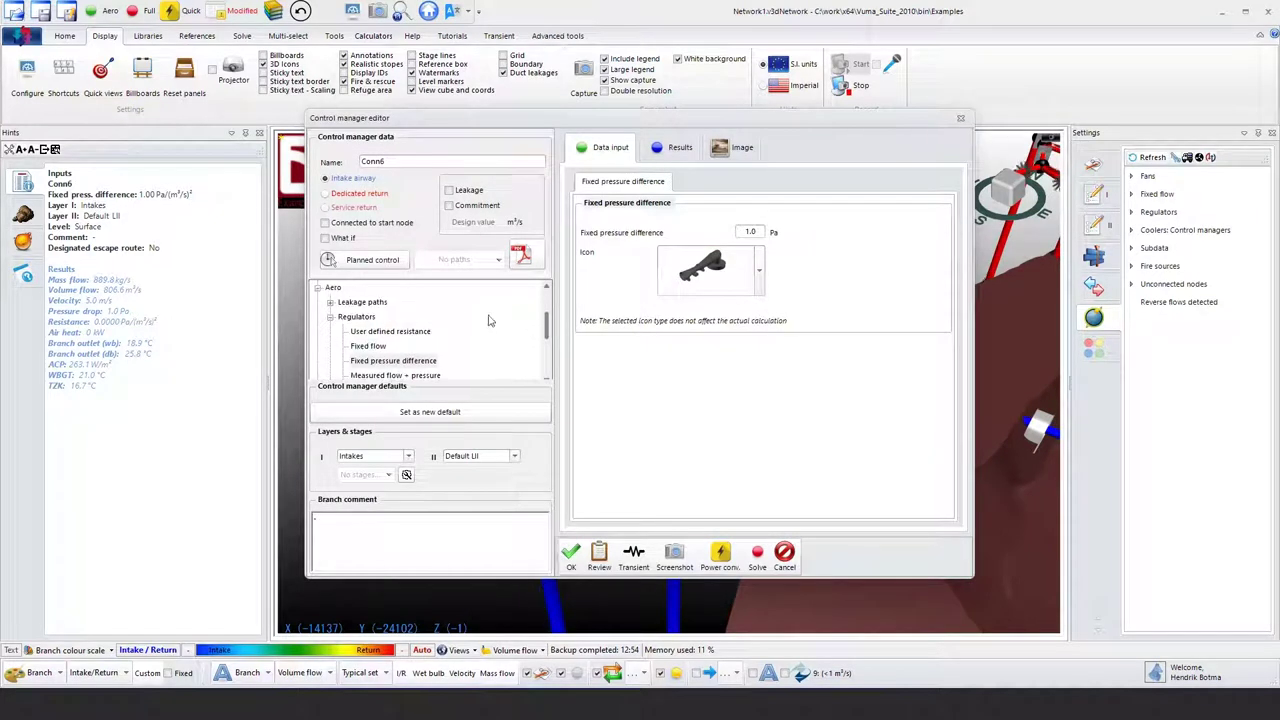
pyautogui.click(350, 304)
pyautogui.scroll(-4, 364, 318)
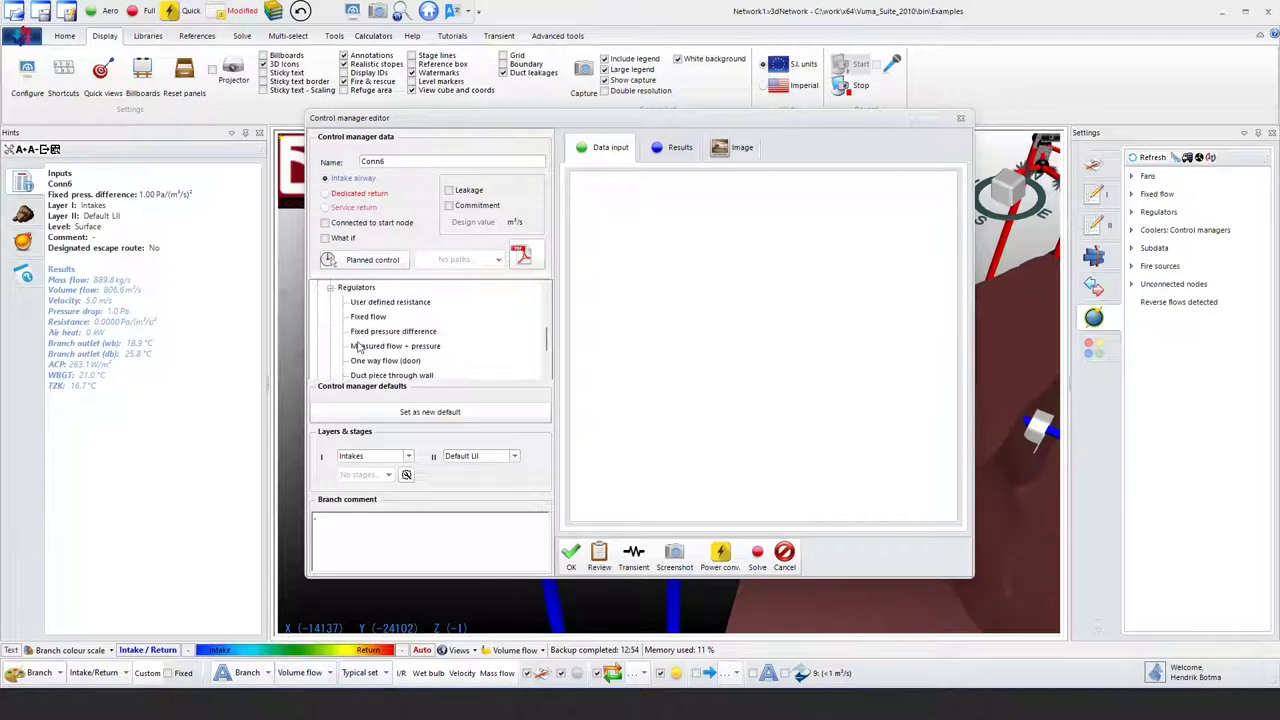
pyautogui.scroll(4, 364, 318)
pyautogui.scroll(-4, 364, 318)
pyautogui.click(356, 318)
pyautogui.click(359, 331)
# - Inspect the Thermo, Coolers and Contaminant source, scrubber and filter sink control types
pyautogui.doubleClick(338, 375)
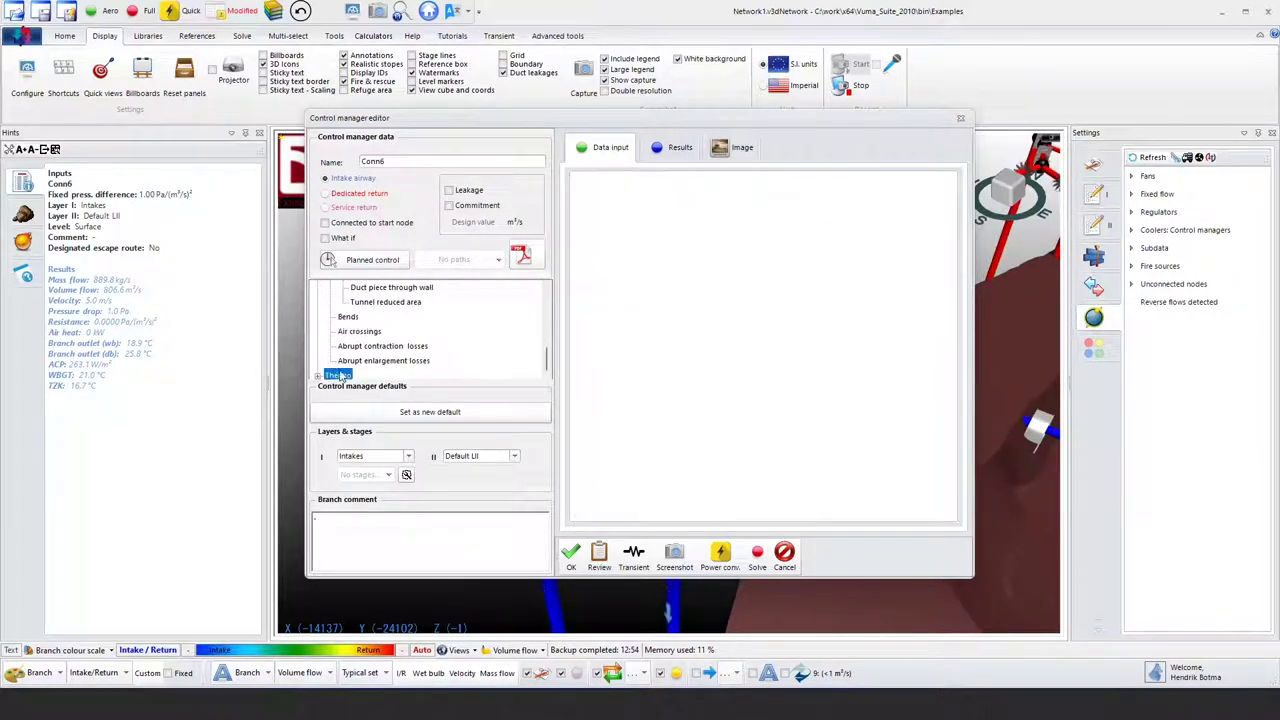
pyautogui.doubleClick(350, 361)
pyautogui.scroll(-3, 350, 368)
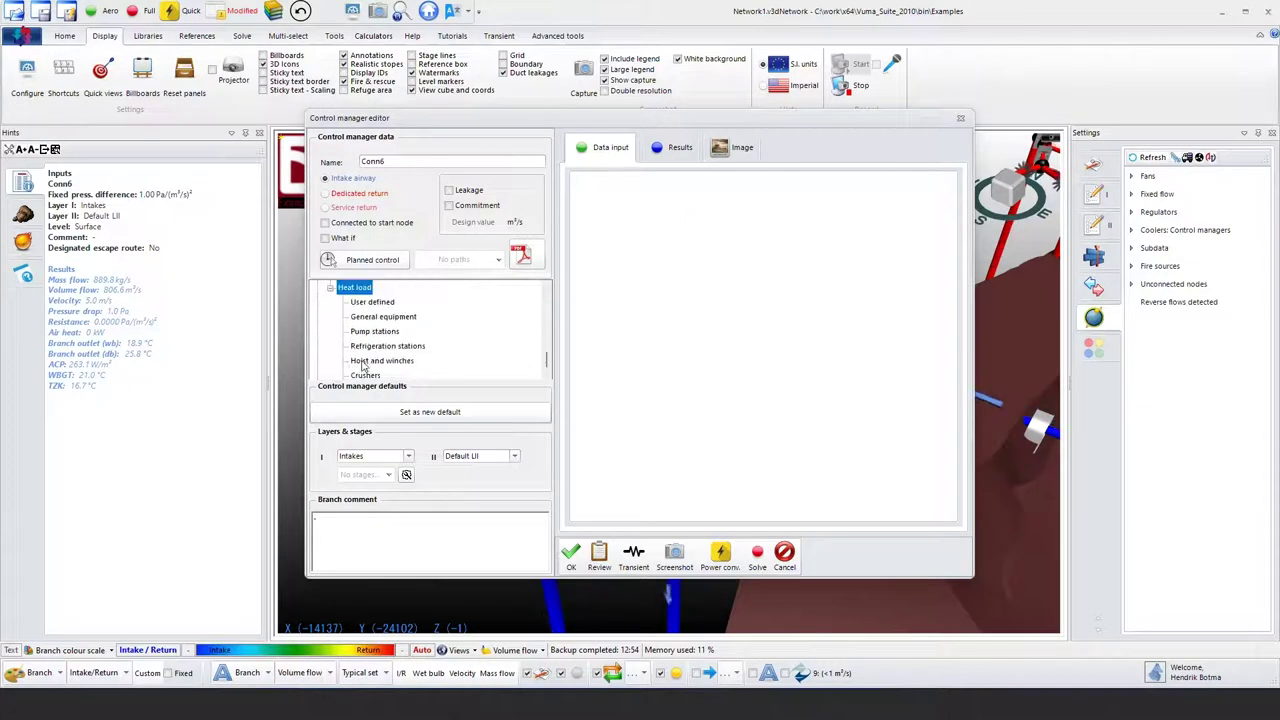
pyautogui.doubleClick(354, 375)
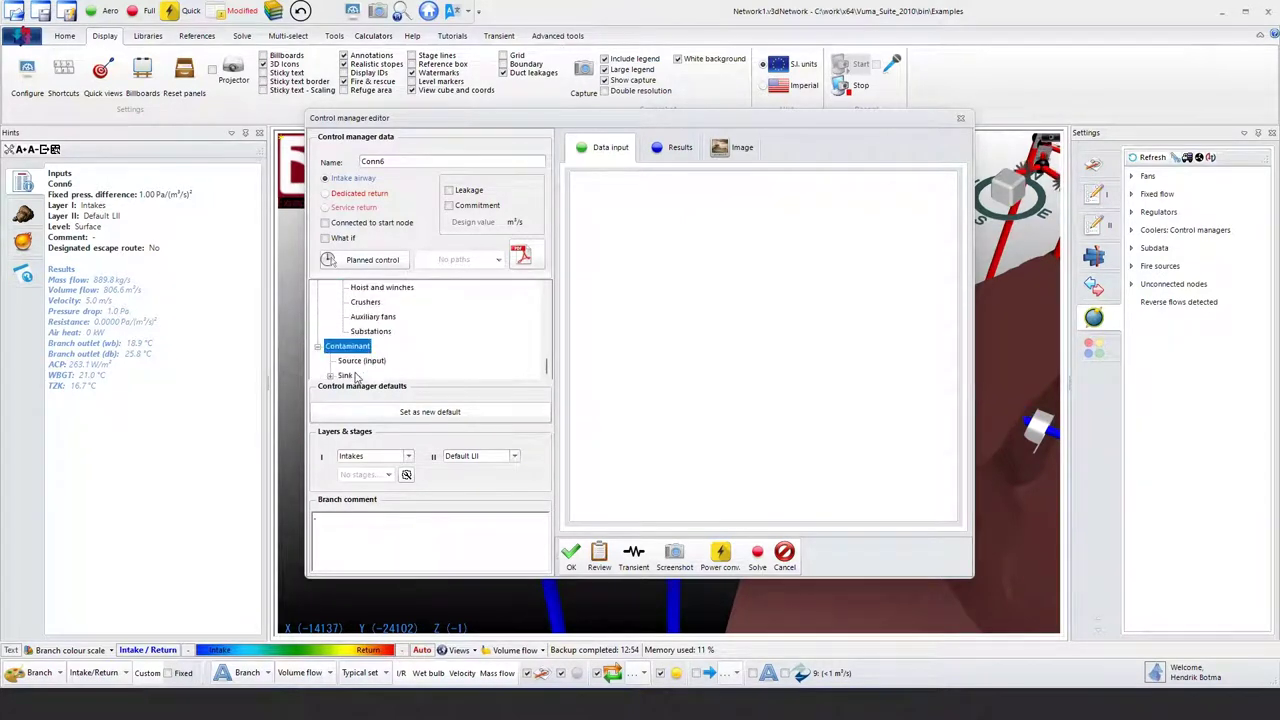
pyautogui.click(362, 362)
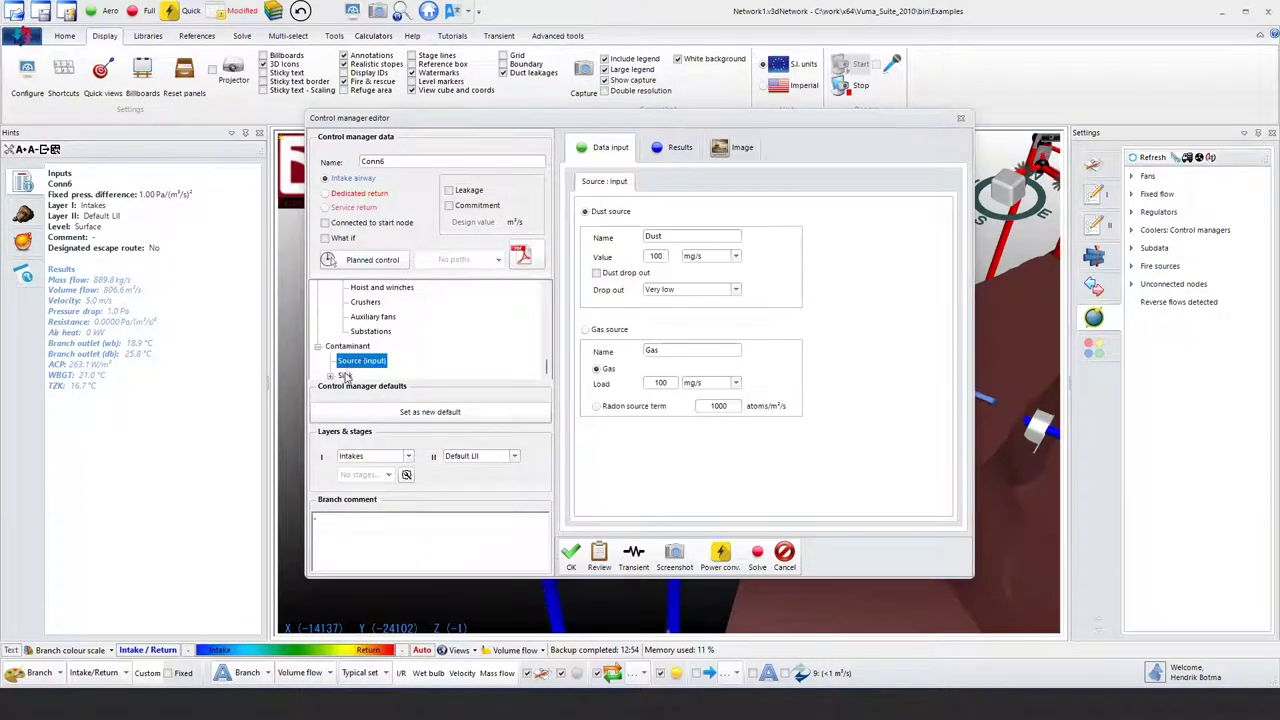
pyautogui.doubleClick(345, 374)
pyautogui.click(365, 361)
pyautogui.click(359, 375)
pyautogui.moveTo(545, 370); pyautogui.dragTo(555, 330)
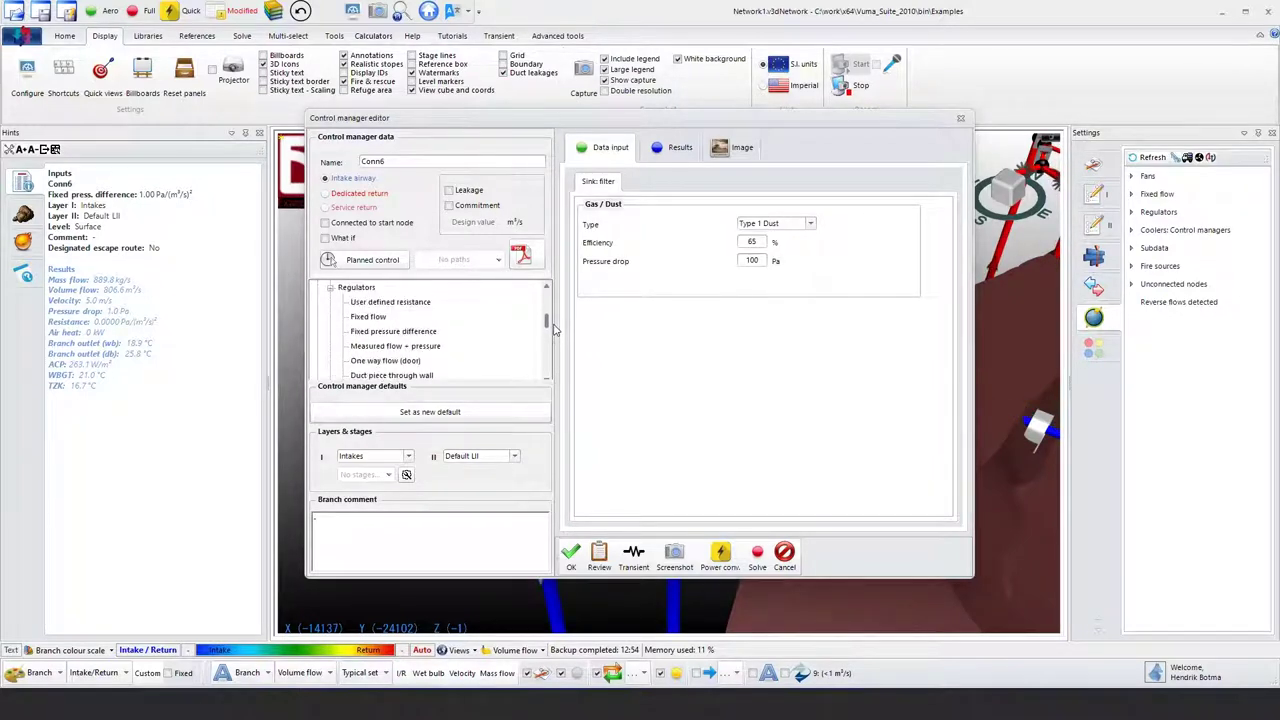
# - Select the fixed pressure difference control and give it the single-fan icon
pyautogui.click(398, 332)
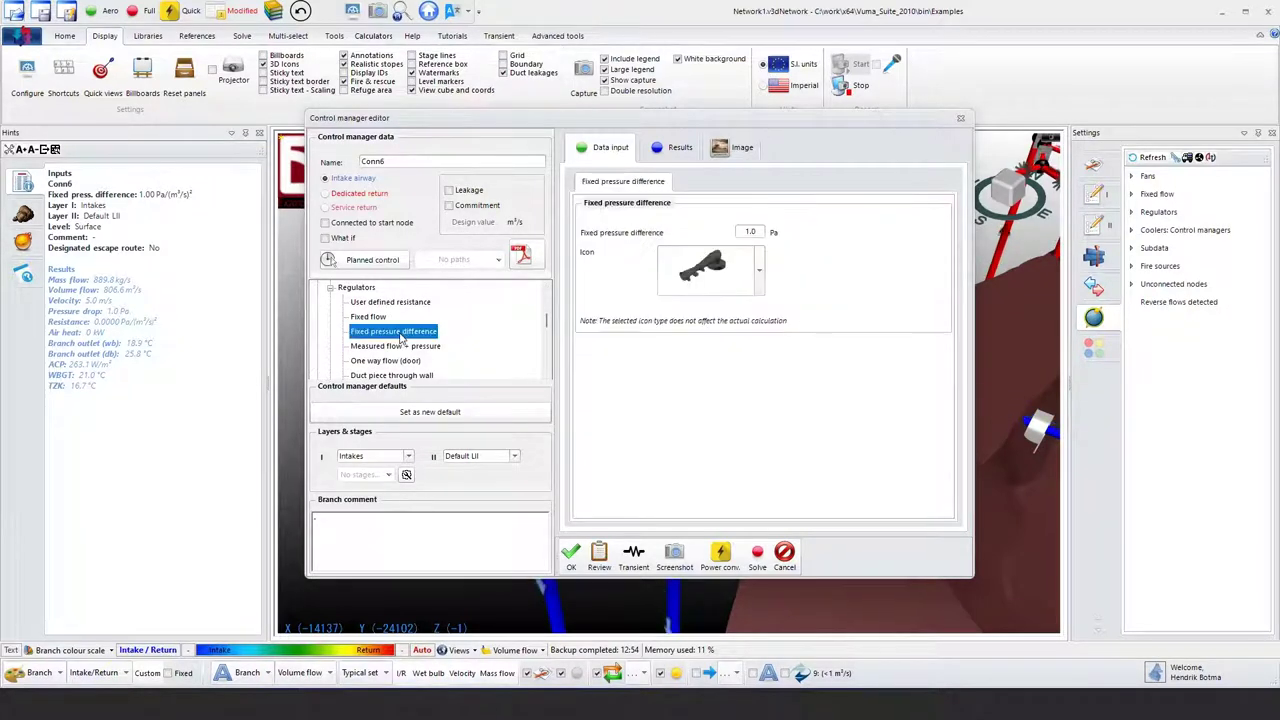
pyautogui.click(700, 294)
pyautogui.click(700, 405)
pyautogui.click(705, 278)
pyautogui.click(710, 358)
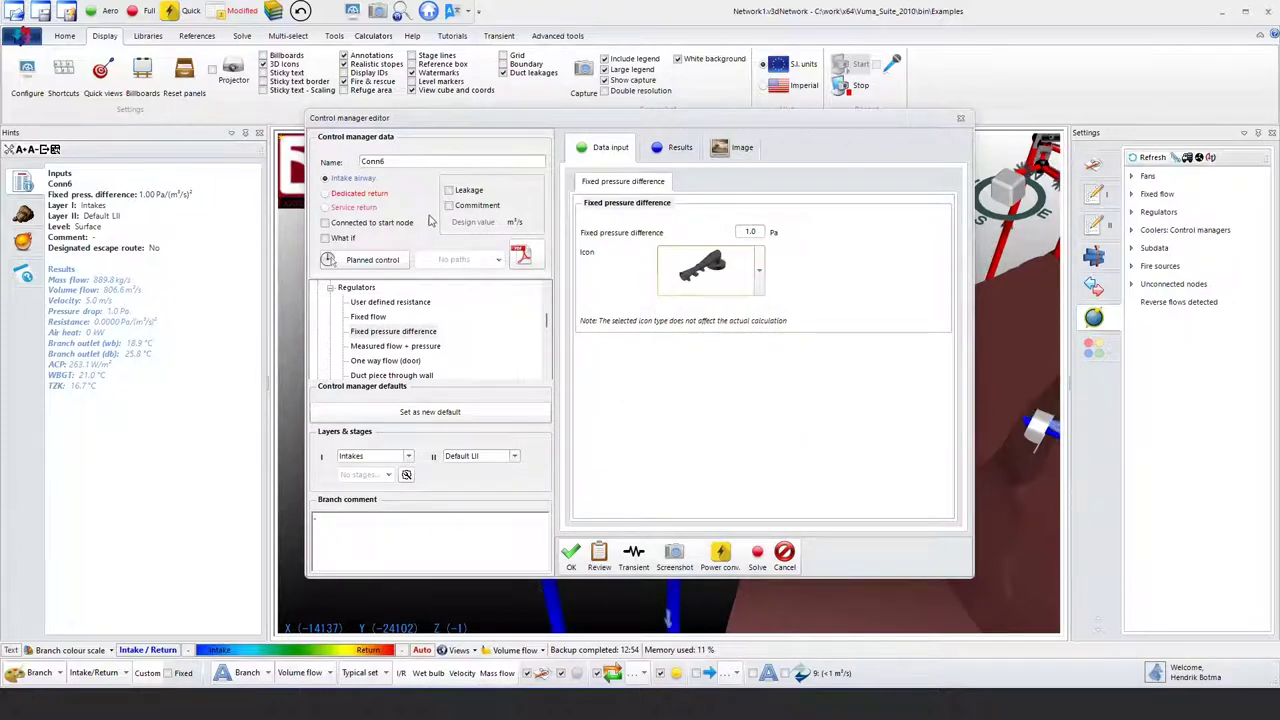
# - Mark Conn6 as a leakage with a 5 m³/s design value and confirm
pyautogui.click(449, 190)
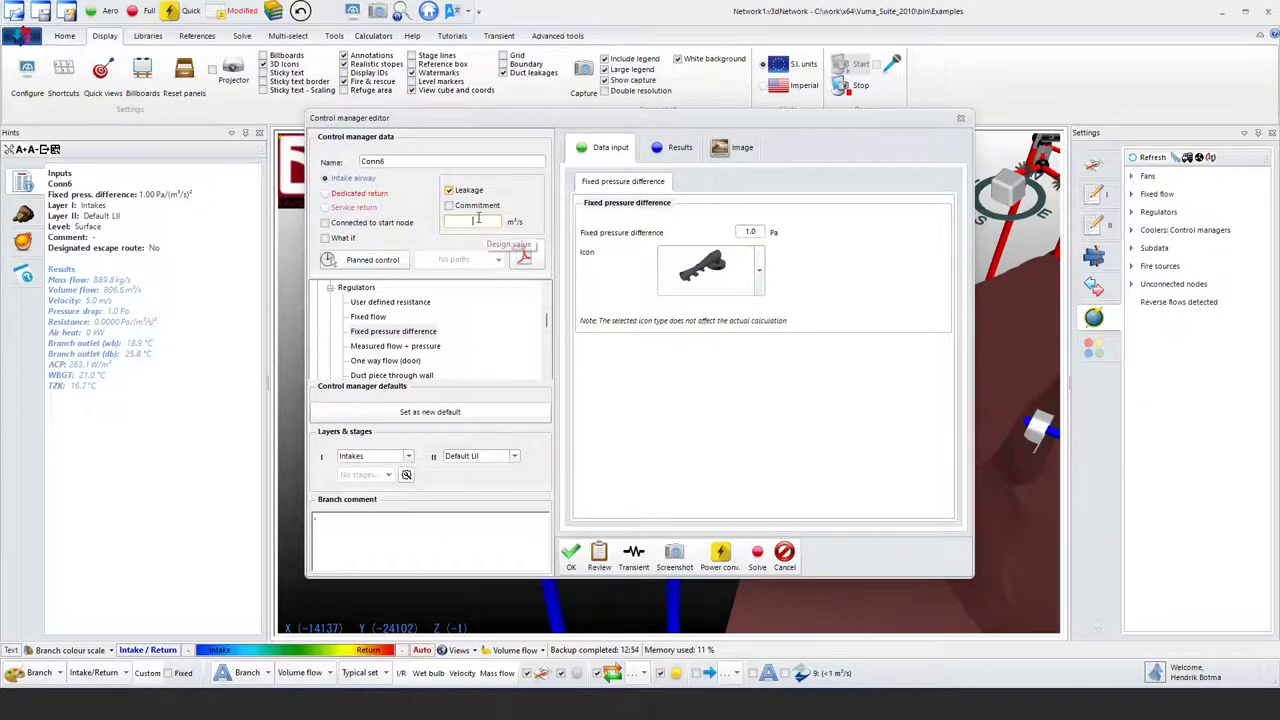
pyautogui.click(479, 220)
pyautogui.write('5')
pyautogui.click(462, 206)
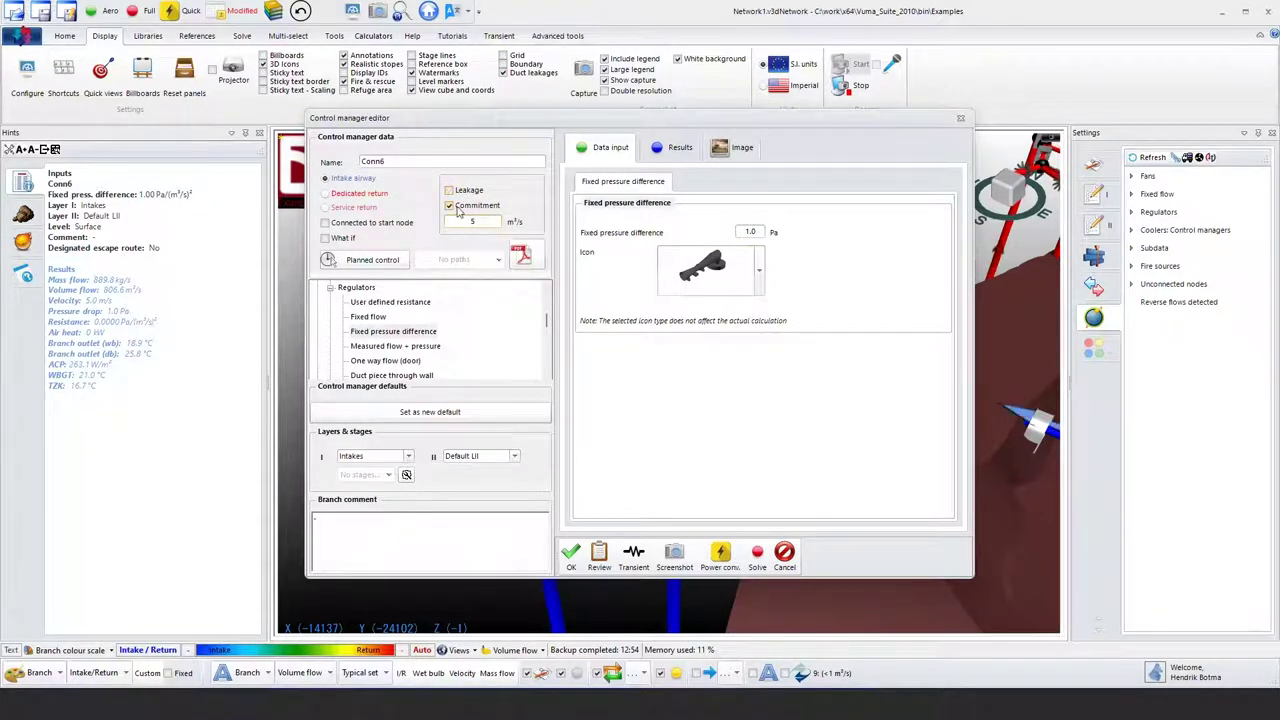
pyautogui.click(570, 555)
# - Review the commitments and leakages lists in the massflow leakages dashboard
pyautogui.scroll(1, 218, 85)
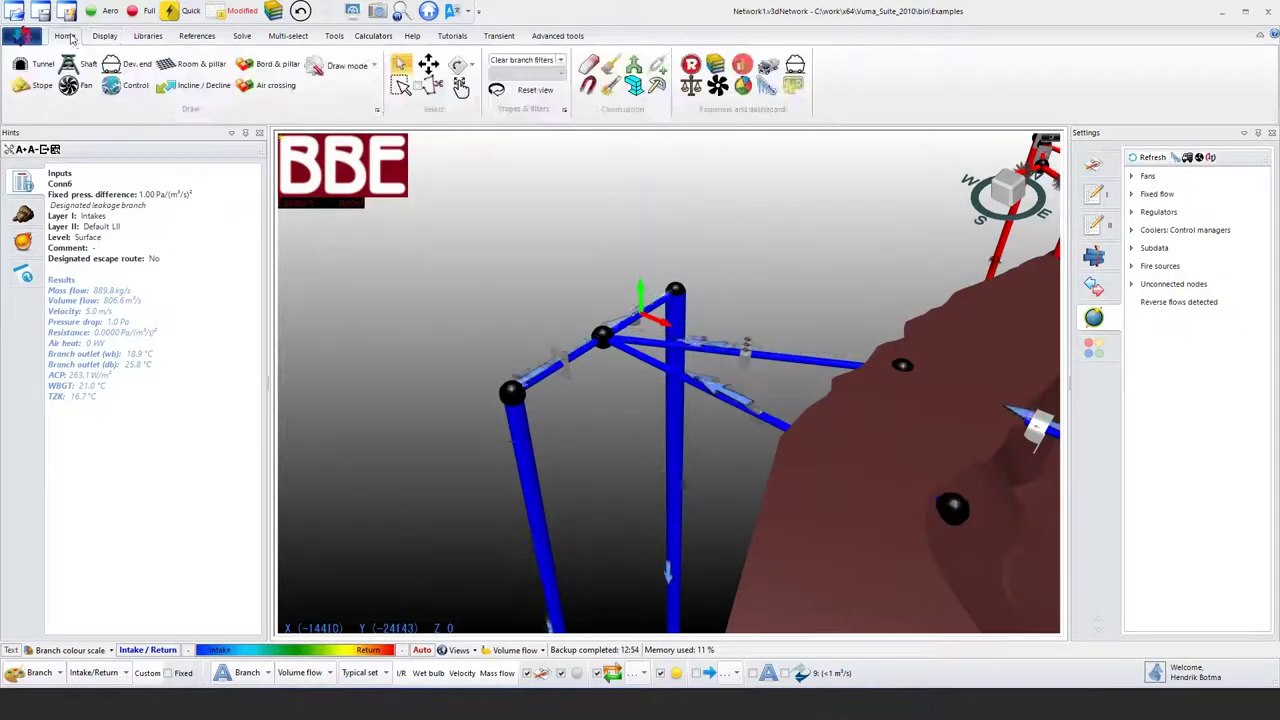
pyautogui.click(692, 87)
pyautogui.click(520, 152)
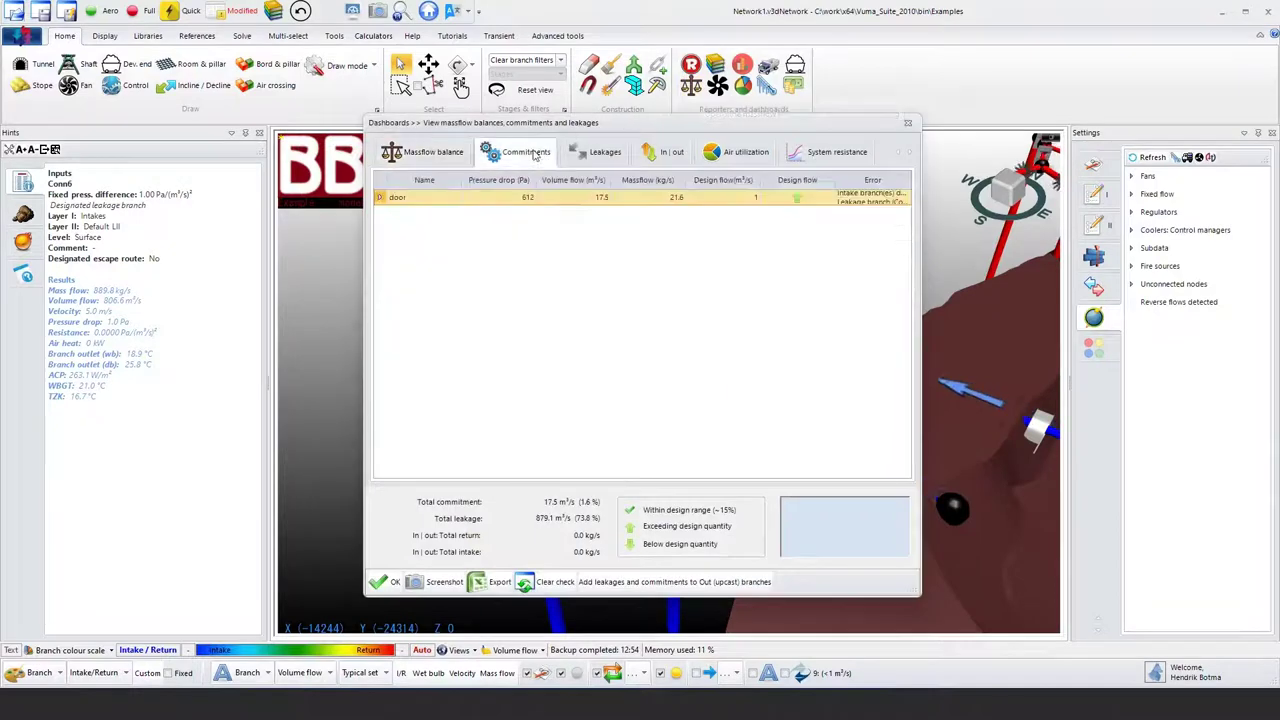
pyautogui.click(598, 160)
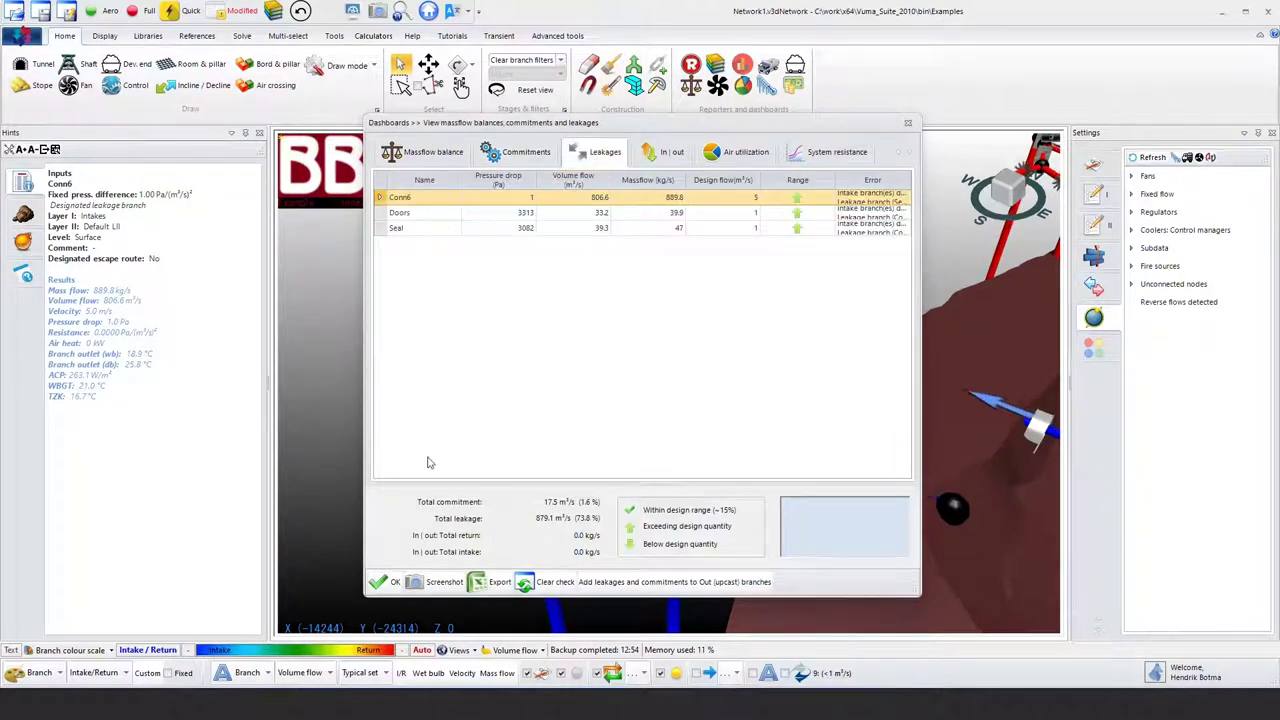
# - Close the dashboard, place the 187 m Stope2 at the node, and open it for editing
pyautogui.click(390, 582)
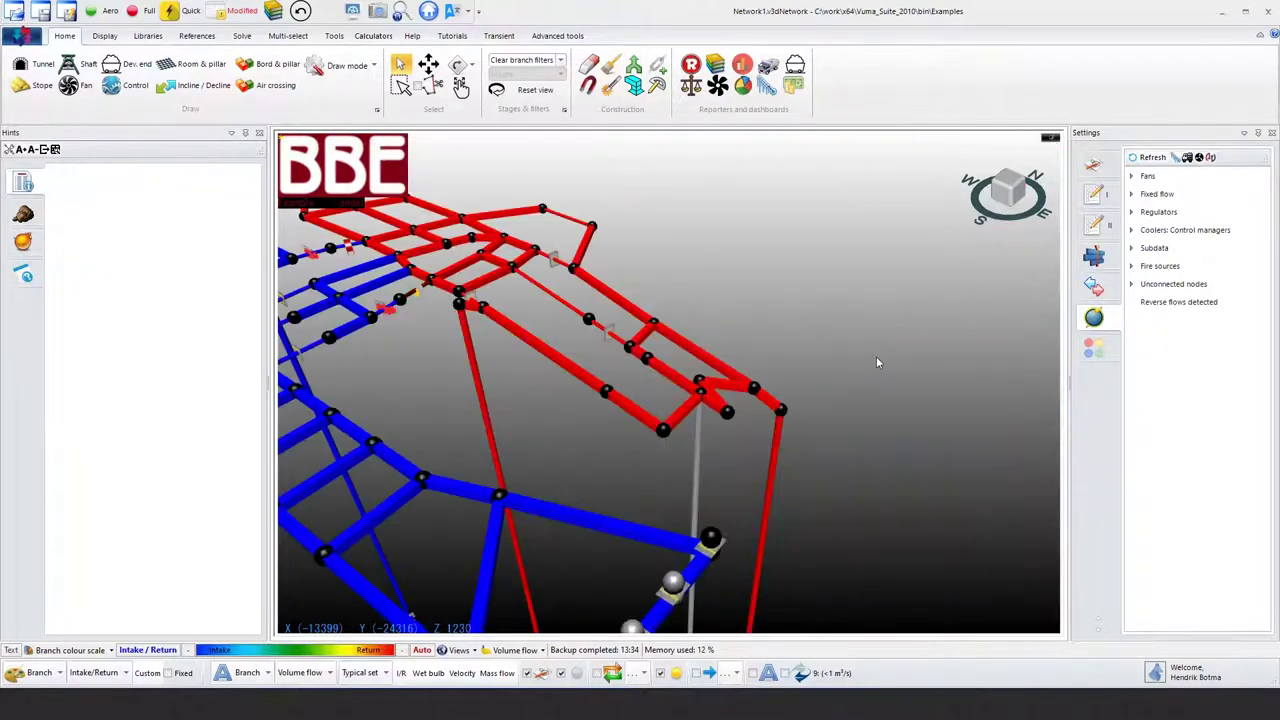
pyautogui.click(42, 86)
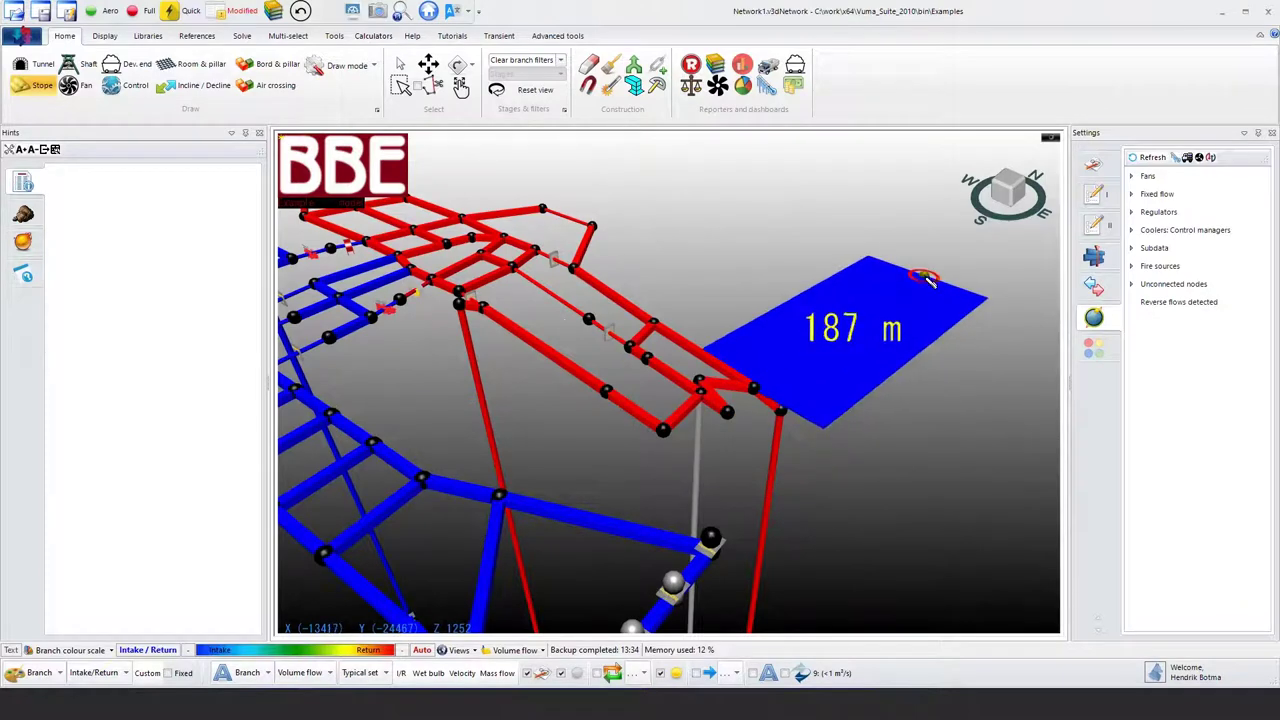
pyautogui.click(924, 275)
pyautogui.rightClick(846, 329)
pyautogui.click(903, 292)
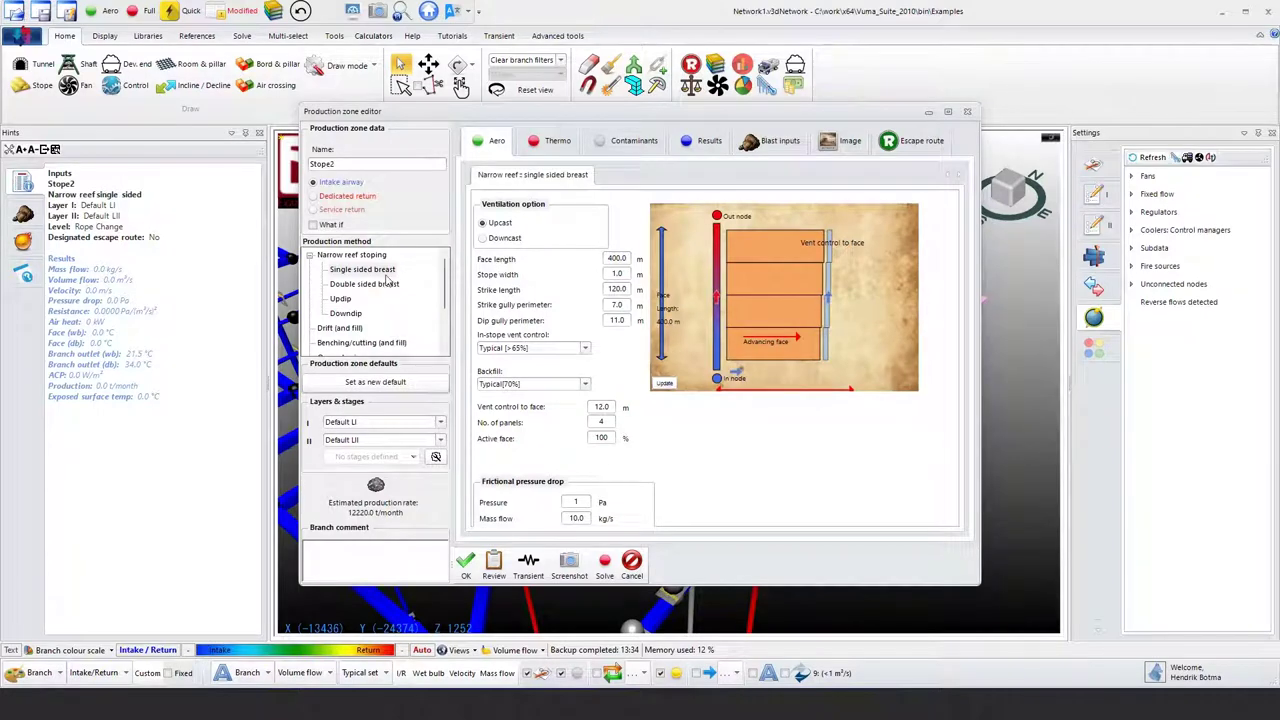
# - Preview the production methods, from updip and downdip through room and pillar and coal longwall
pyautogui.click(380, 284)
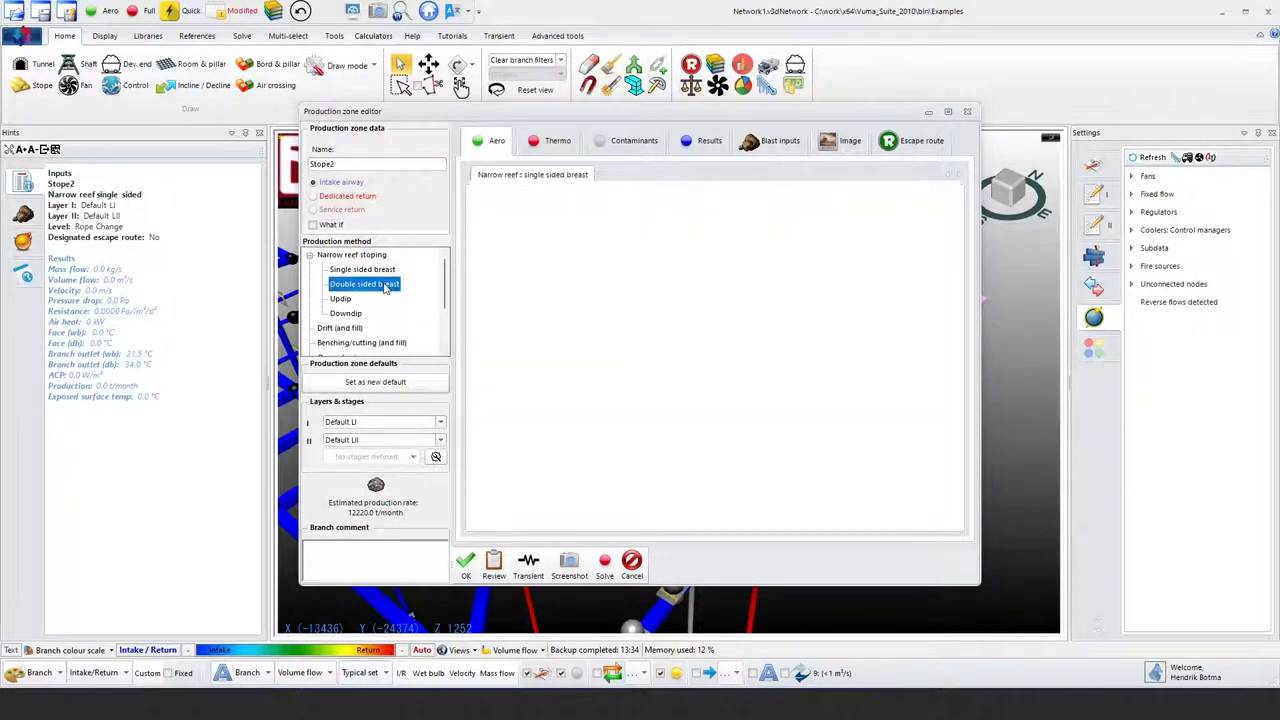
pyautogui.click(341, 299)
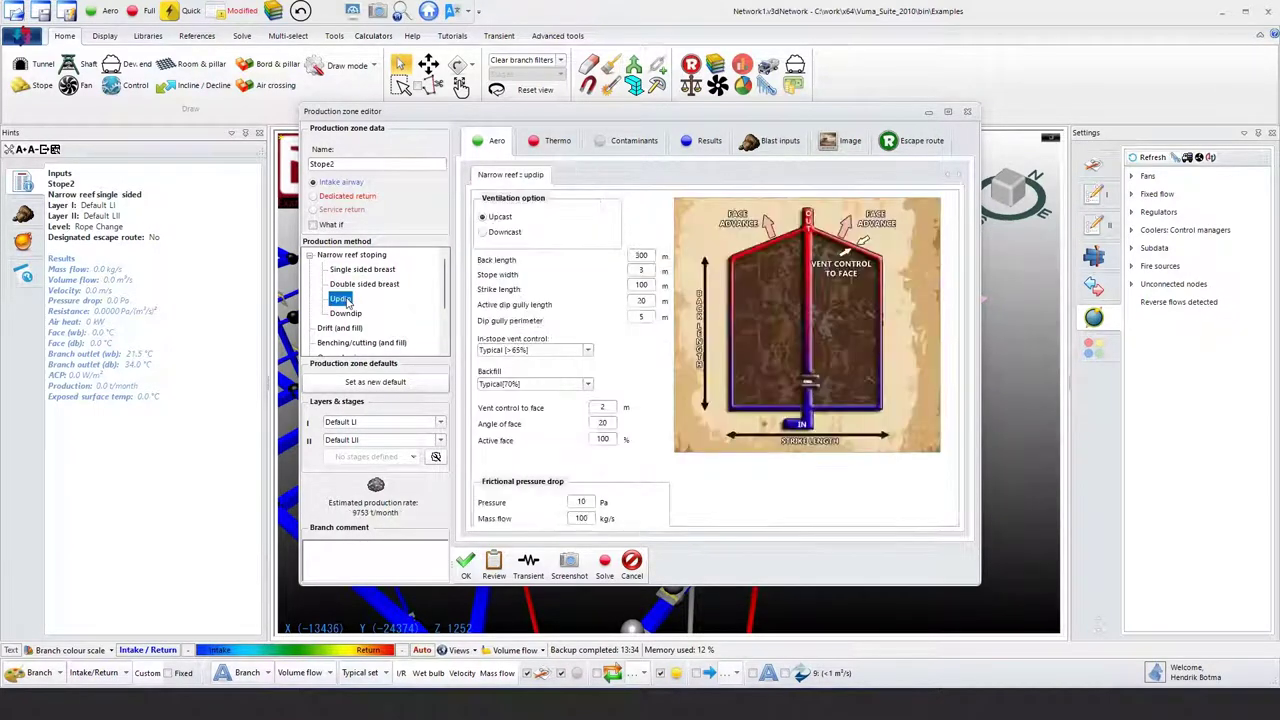
pyautogui.click(349, 314)
pyautogui.click(347, 329)
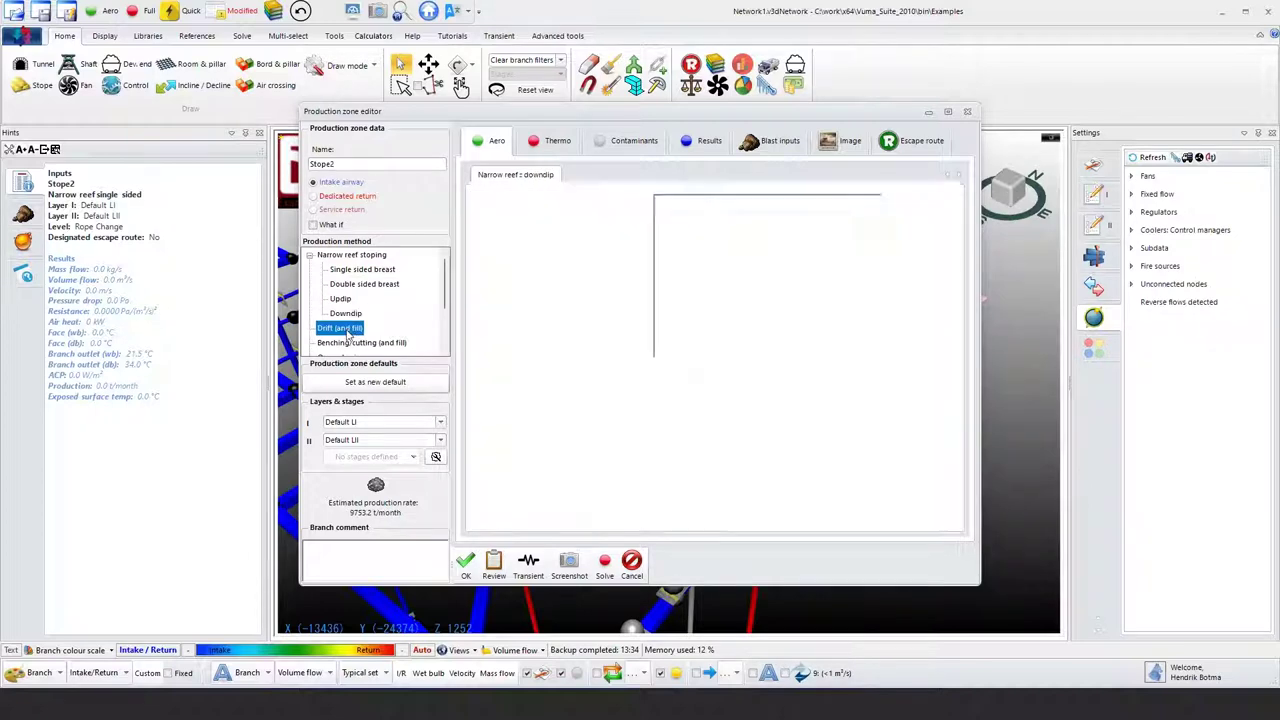
pyautogui.click(347, 343)
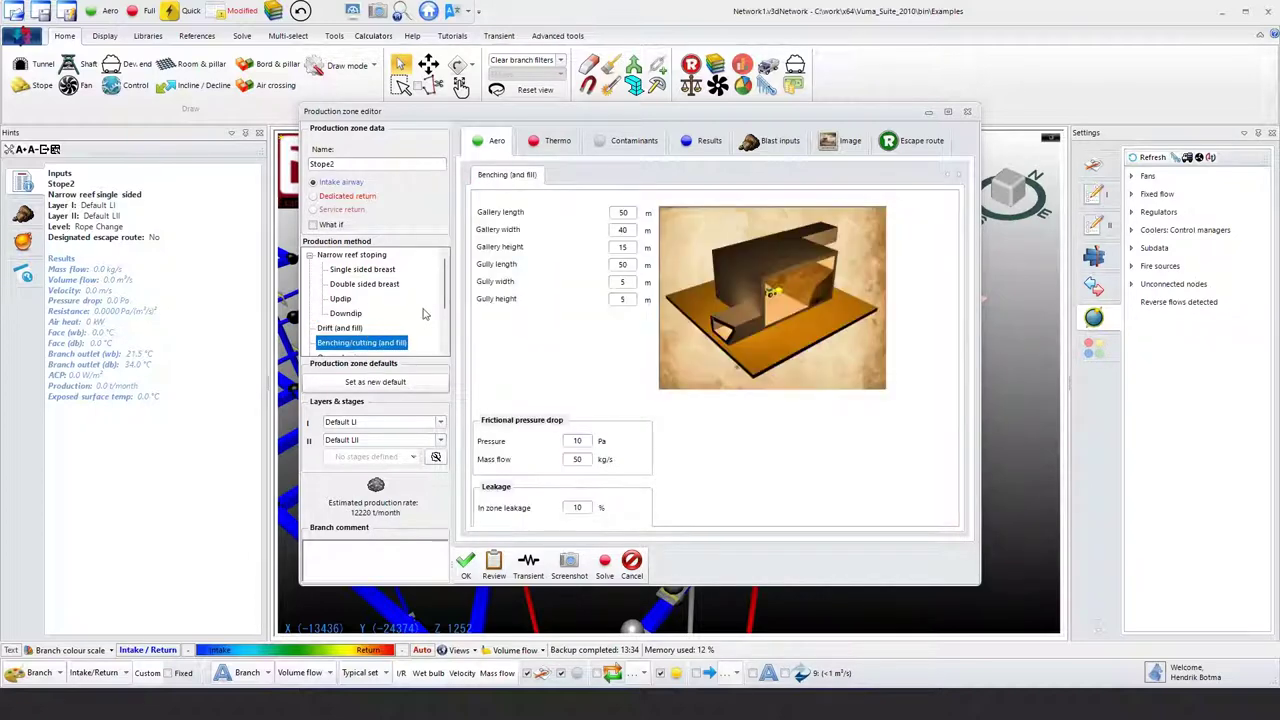
pyautogui.scroll(-4, 447, 302)
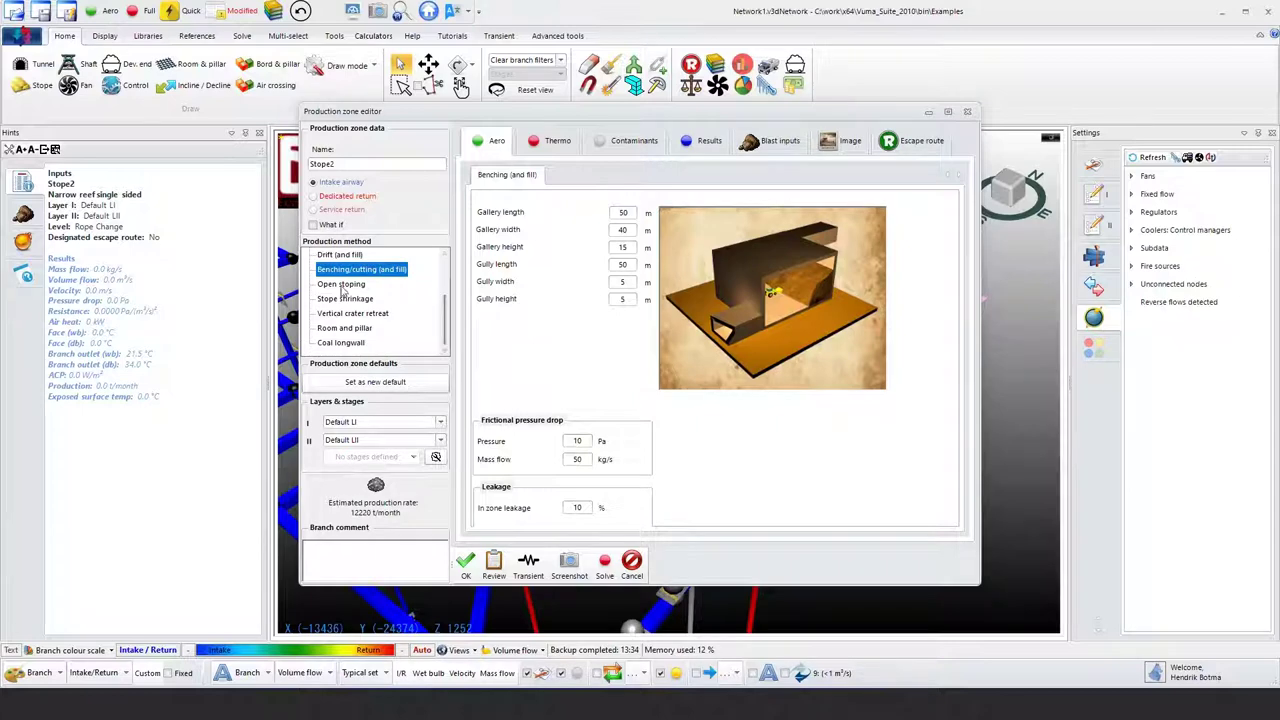
pyautogui.click(345, 296)
pyautogui.click(346, 347)
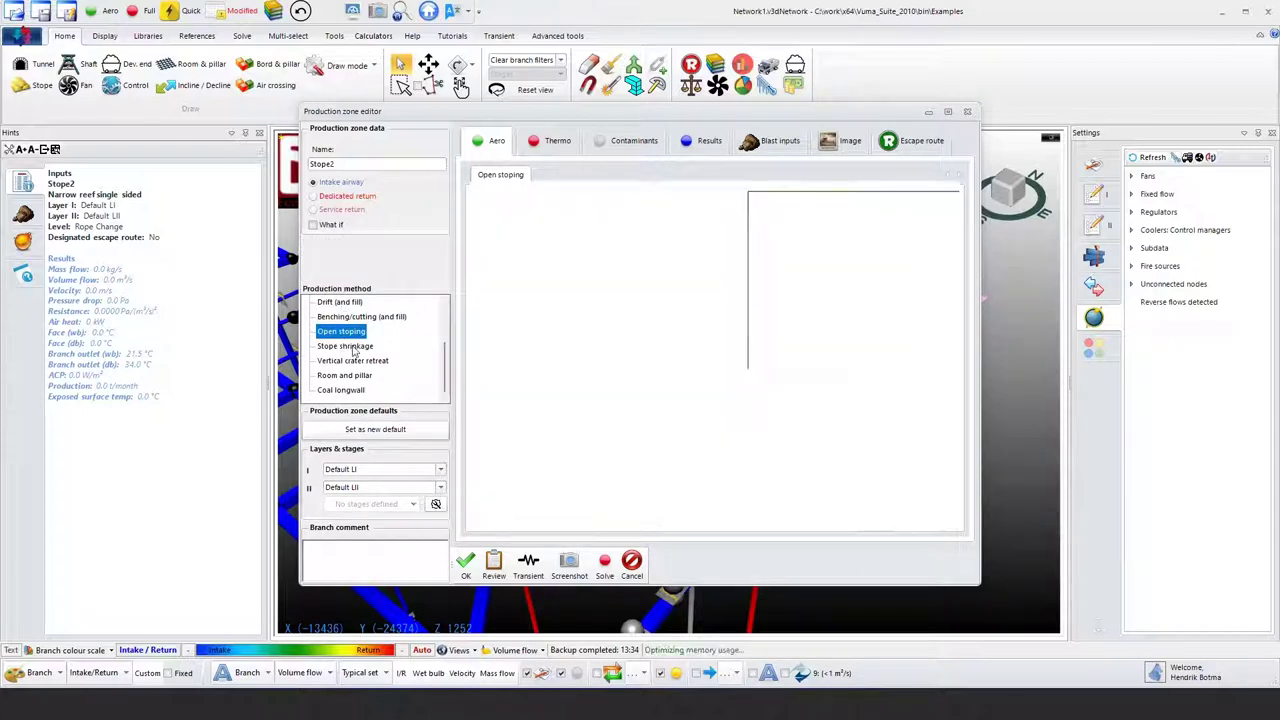
pyautogui.click(350, 362)
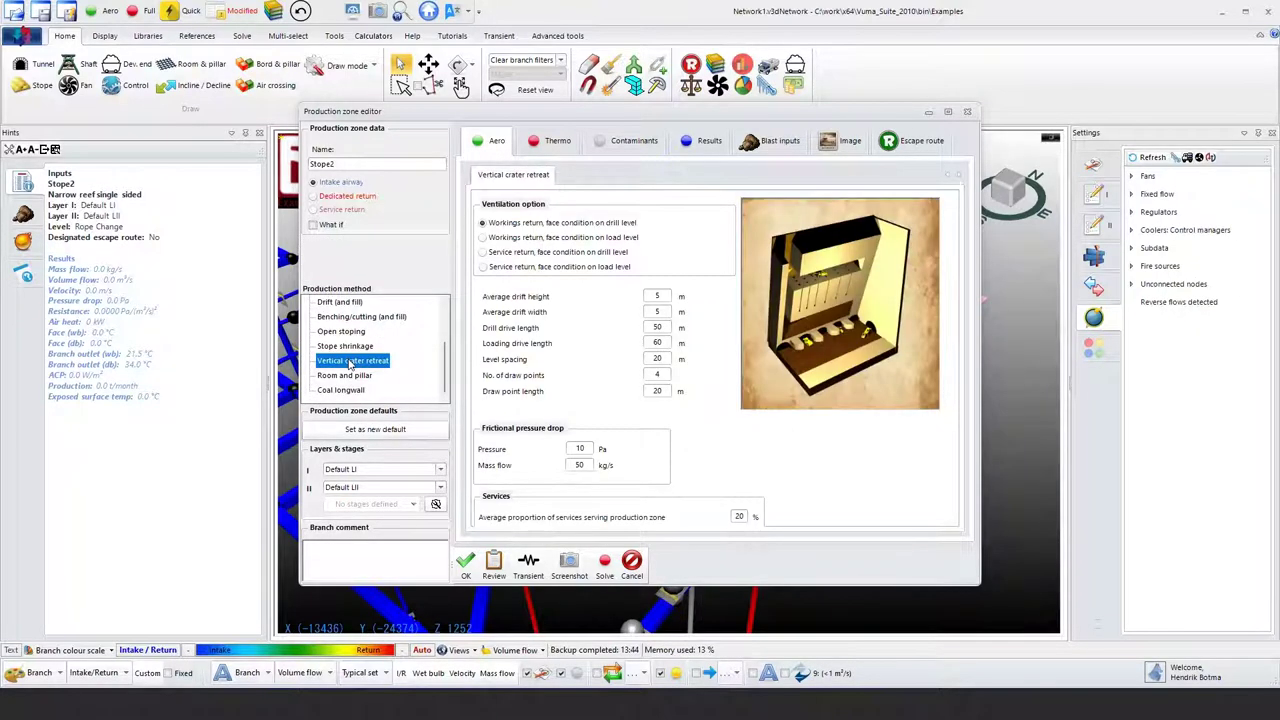
pyautogui.click(344, 376)
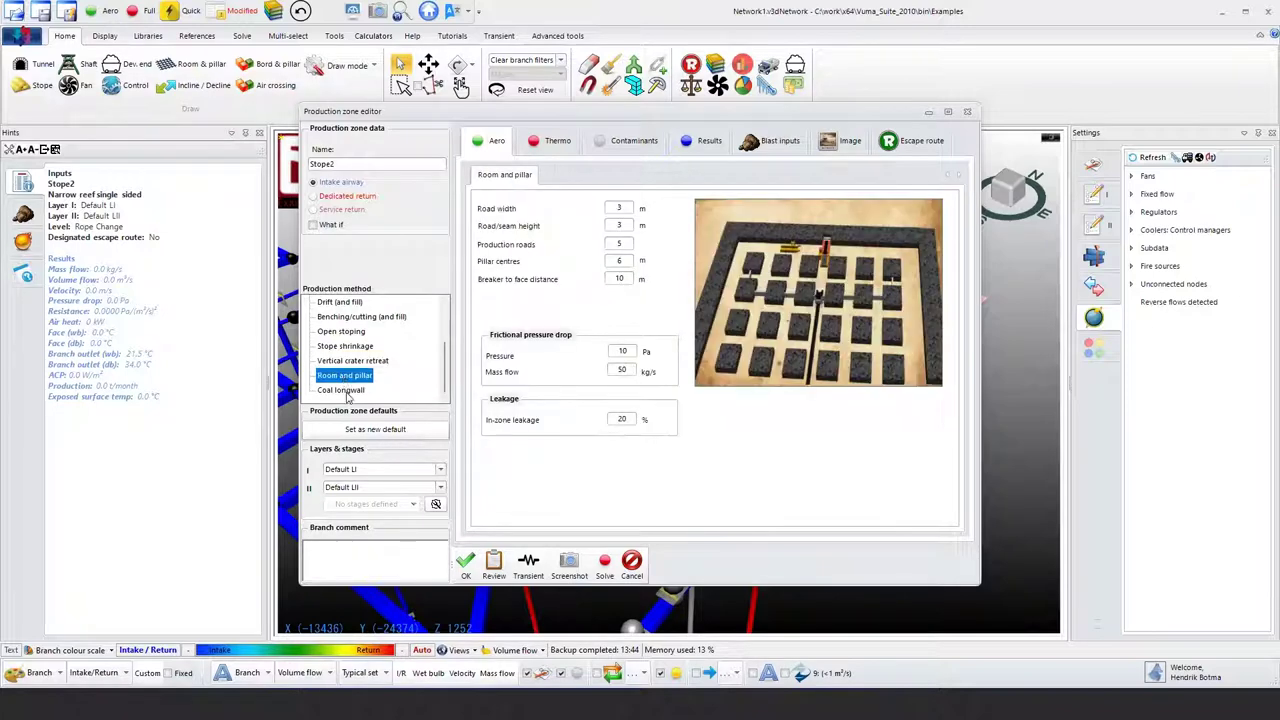
pyautogui.click(344, 391)
pyautogui.moveTo(449, 376); pyautogui.dragTo(443, 330)
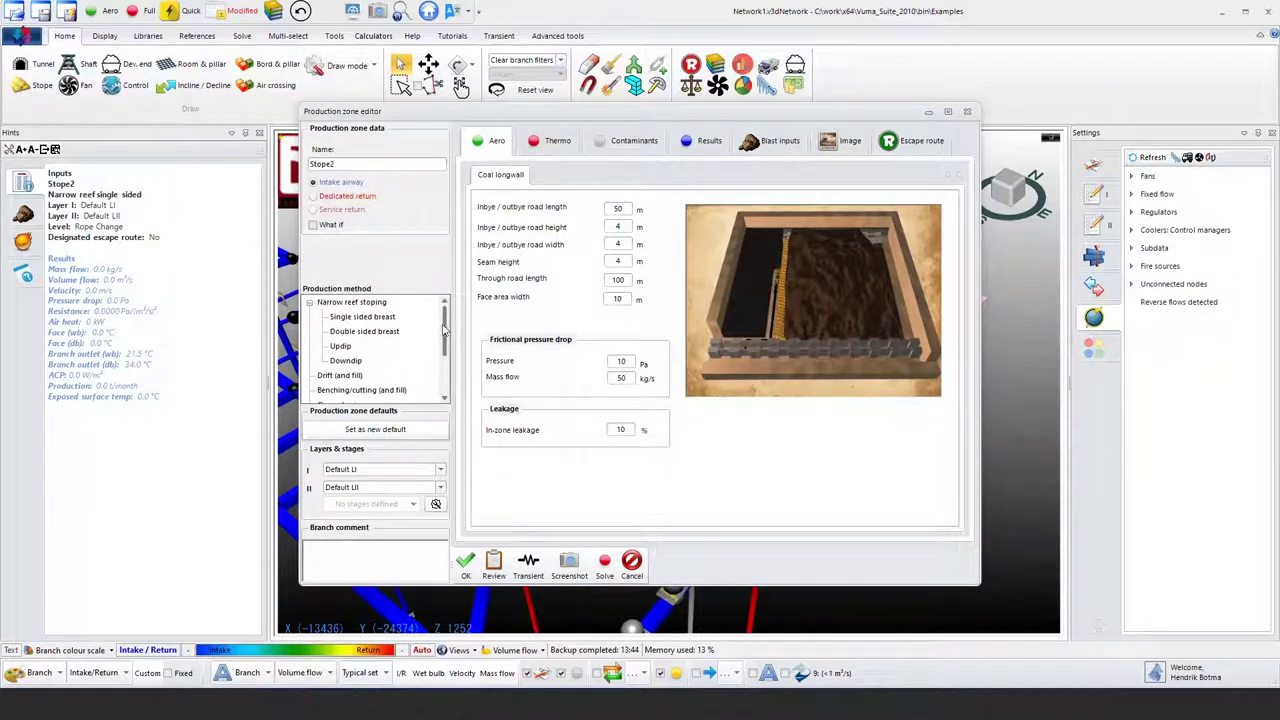
# - Choose double sided breast as the production method and set stope width to 1.5 m
pyautogui.click(375, 335)
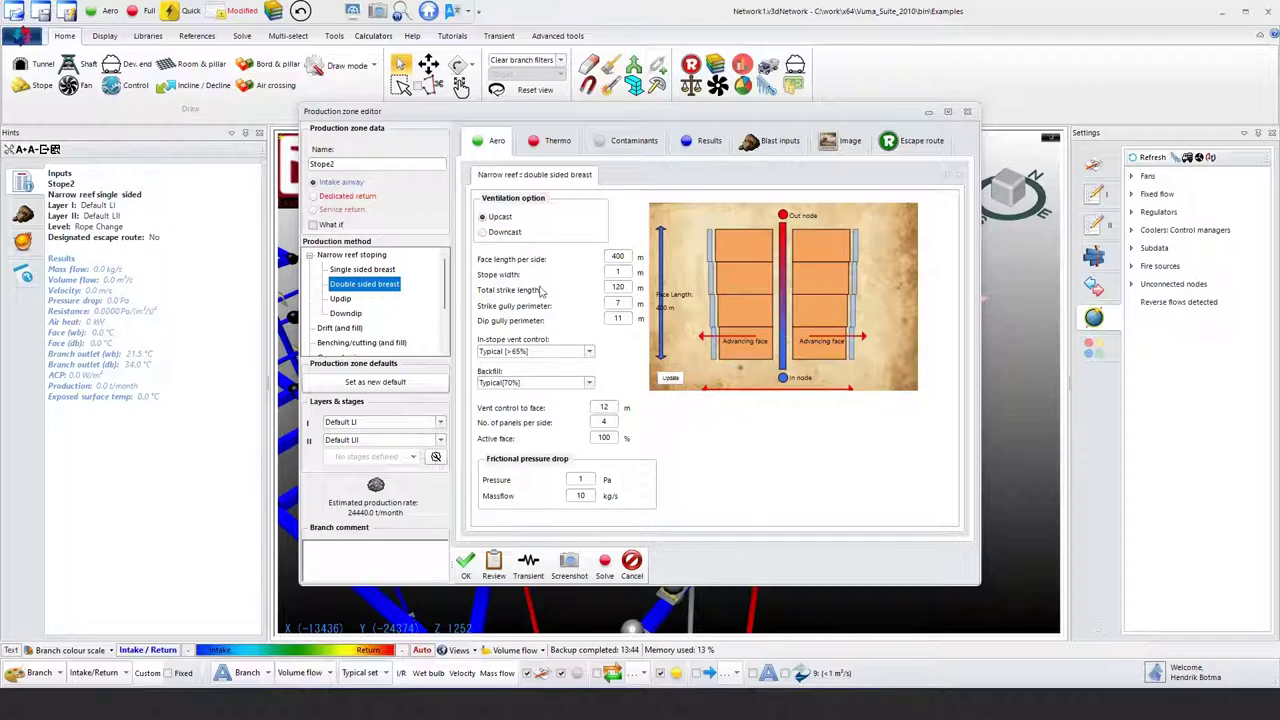
pyautogui.doubleClick(624, 272)
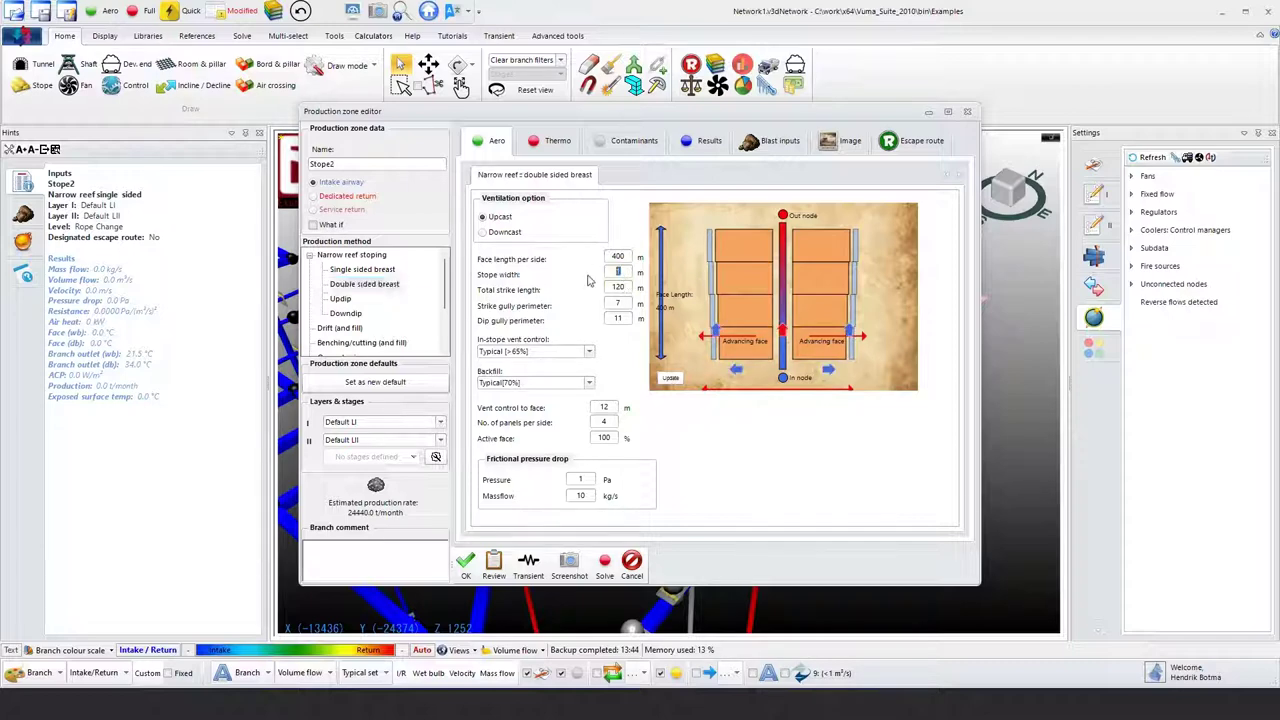
pyautogui.write('2')
pyautogui.write('1.5')
# - Set Stope2's outlet moisture to Dry, review its solution results, and close the editor
pyautogui.click(549, 146)
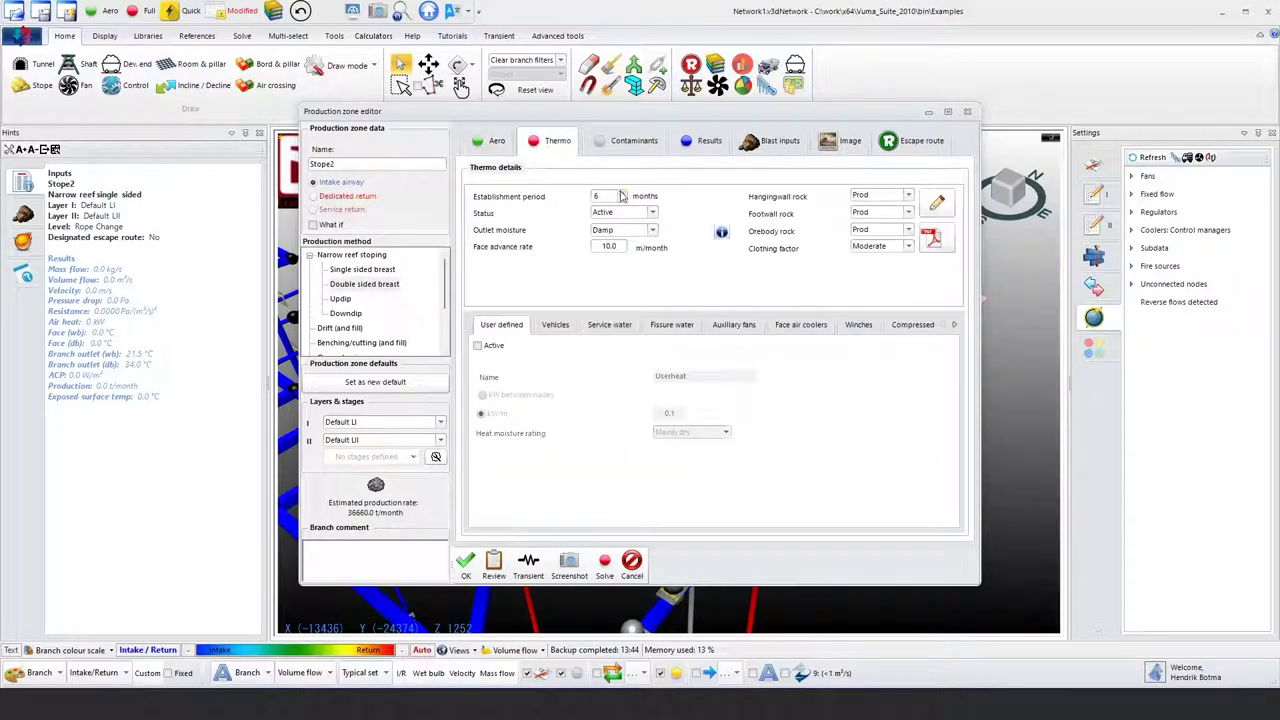
pyautogui.click(650, 231)
pyautogui.click(600, 279)
pyautogui.click(610, 232)
pyautogui.click(703, 142)
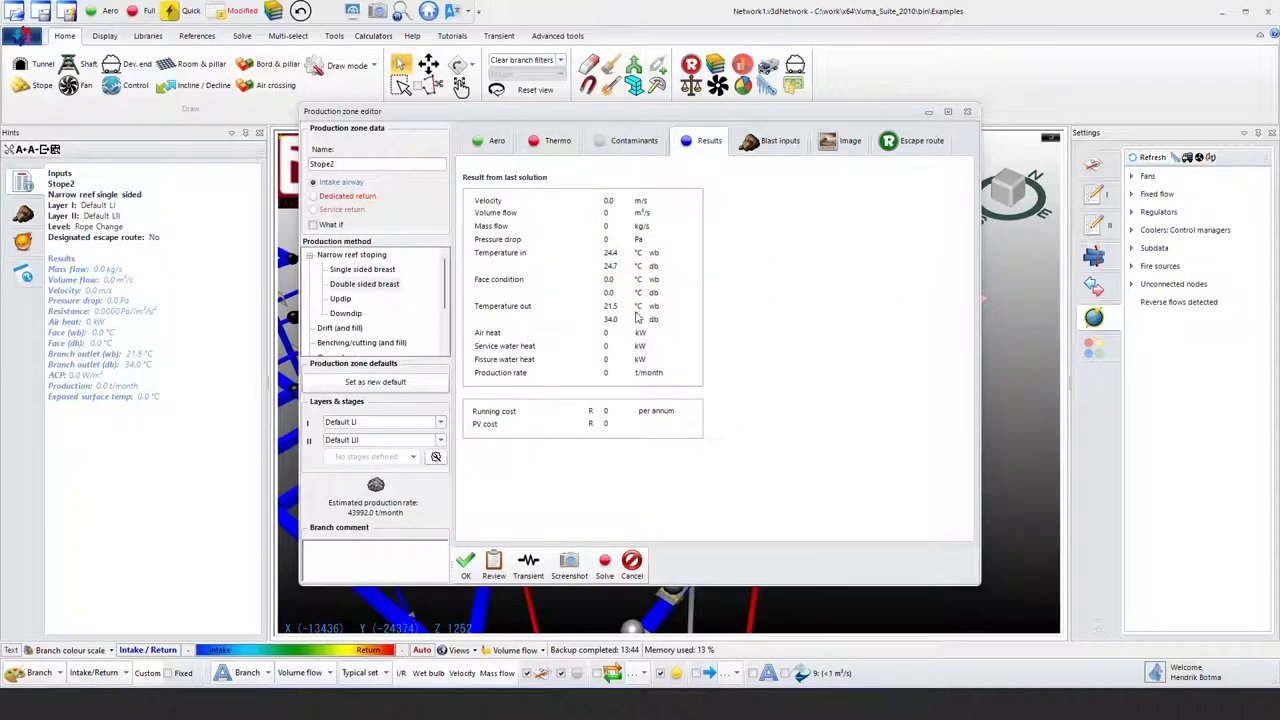
pyautogui.click(561, 150)
pyautogui.click(465, 563)
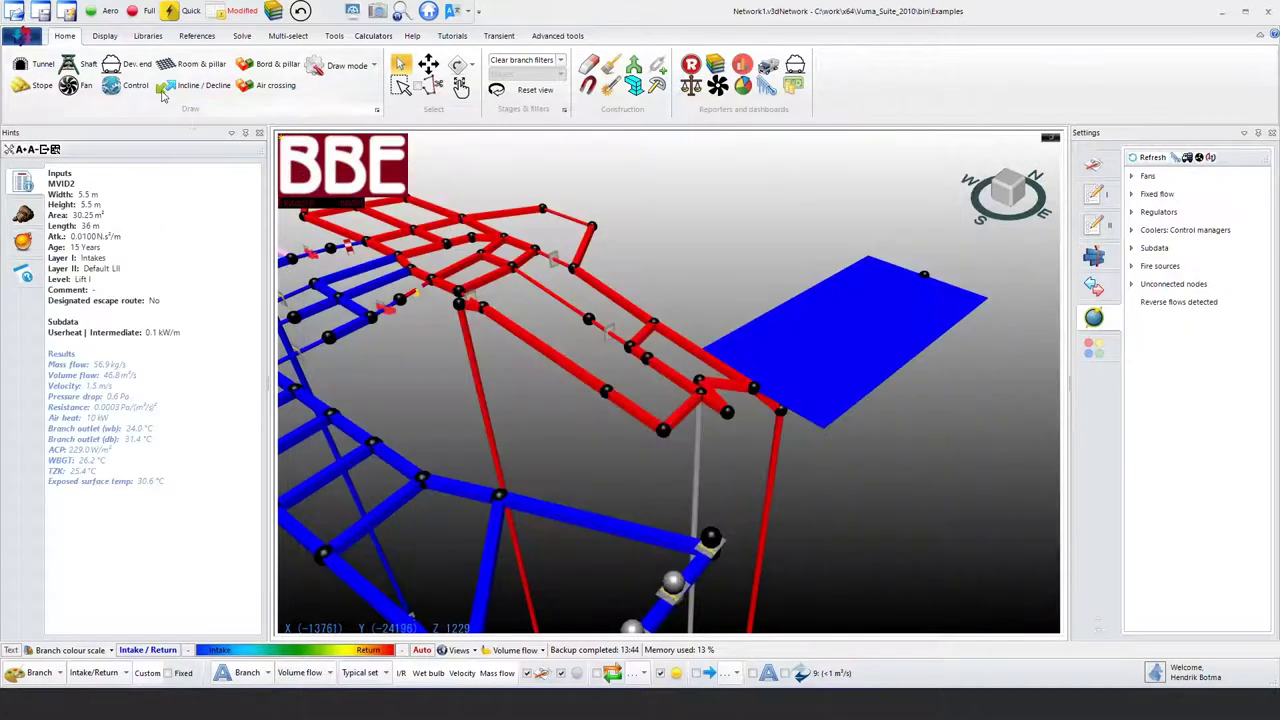
# - Turn off Realistic stopes in the Display ribbon
pyautogui.click(104, 35)
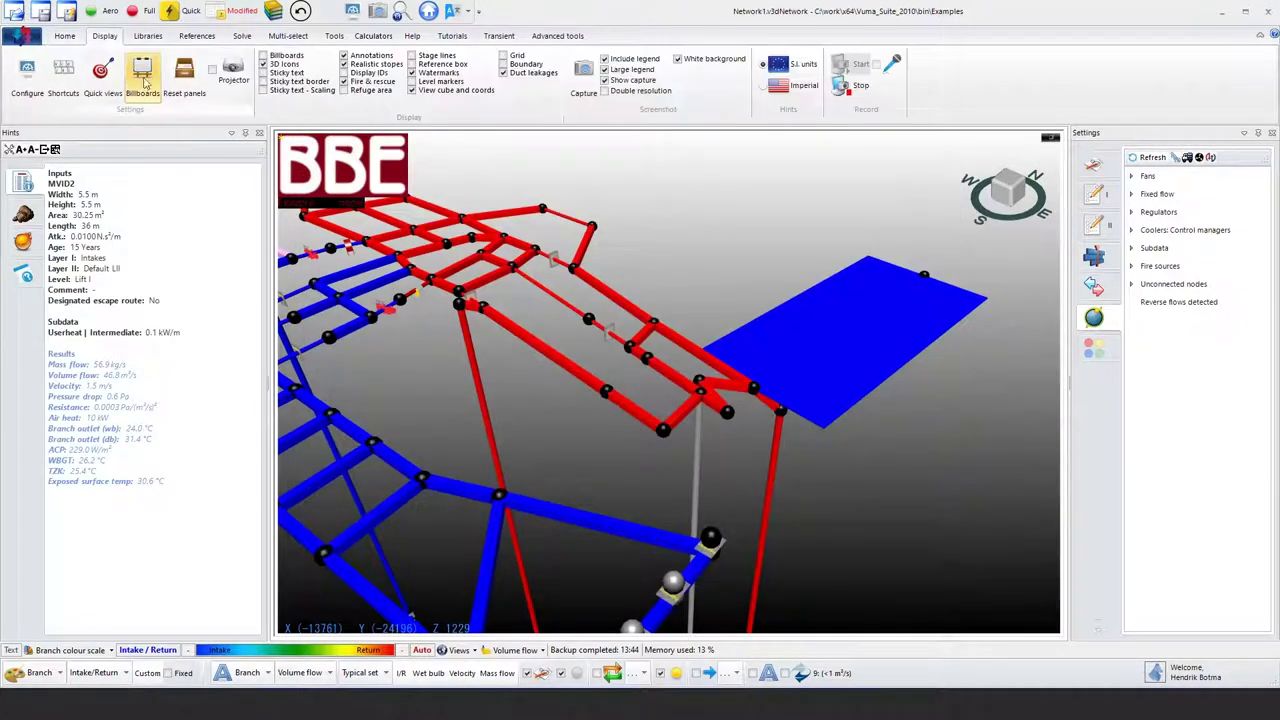
pyautogui.click(381, 68)
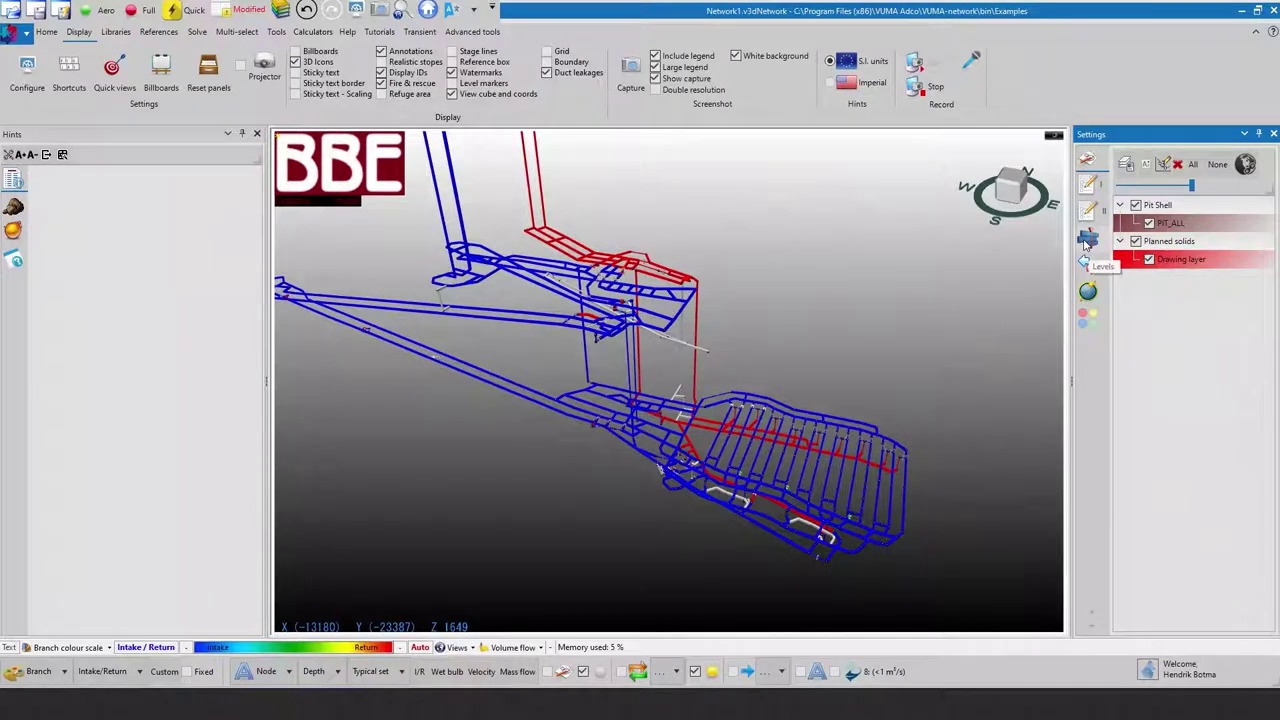
# - Insert Level 45 at 450 m depth through the Level editor and confirm
pyautogui.click(1087, 242)
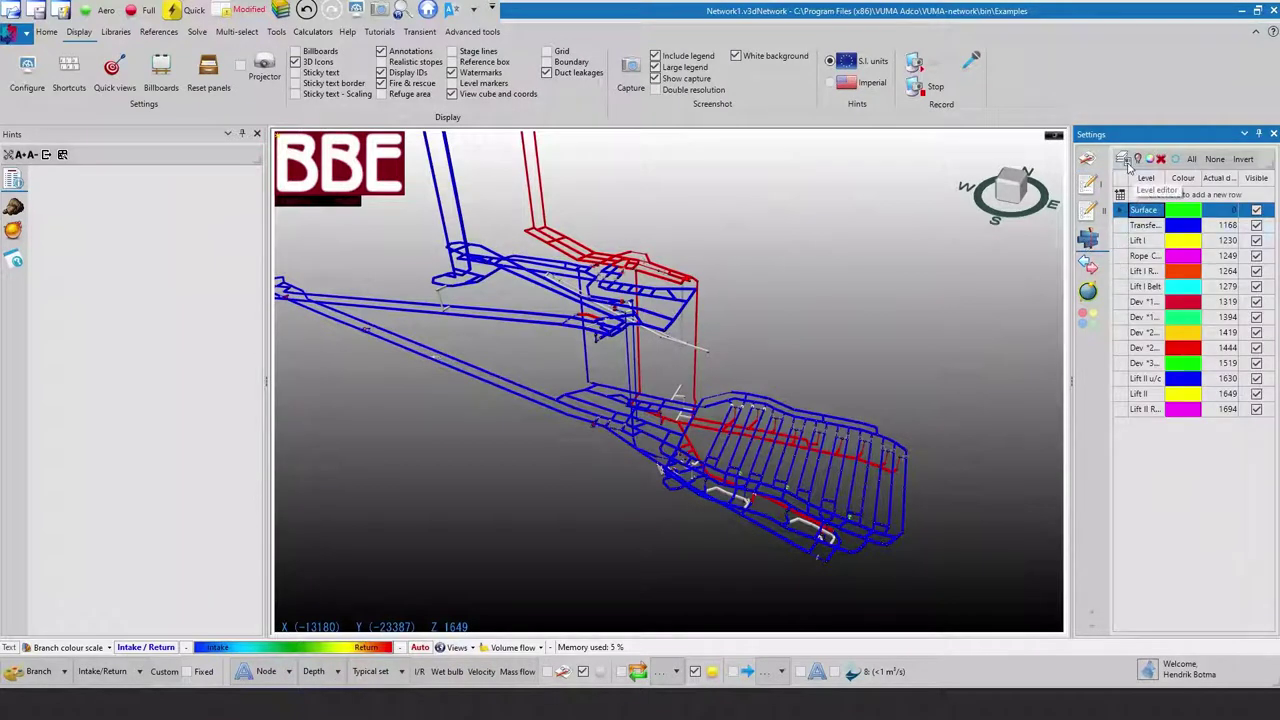
pyautogui.click(1124, 160)
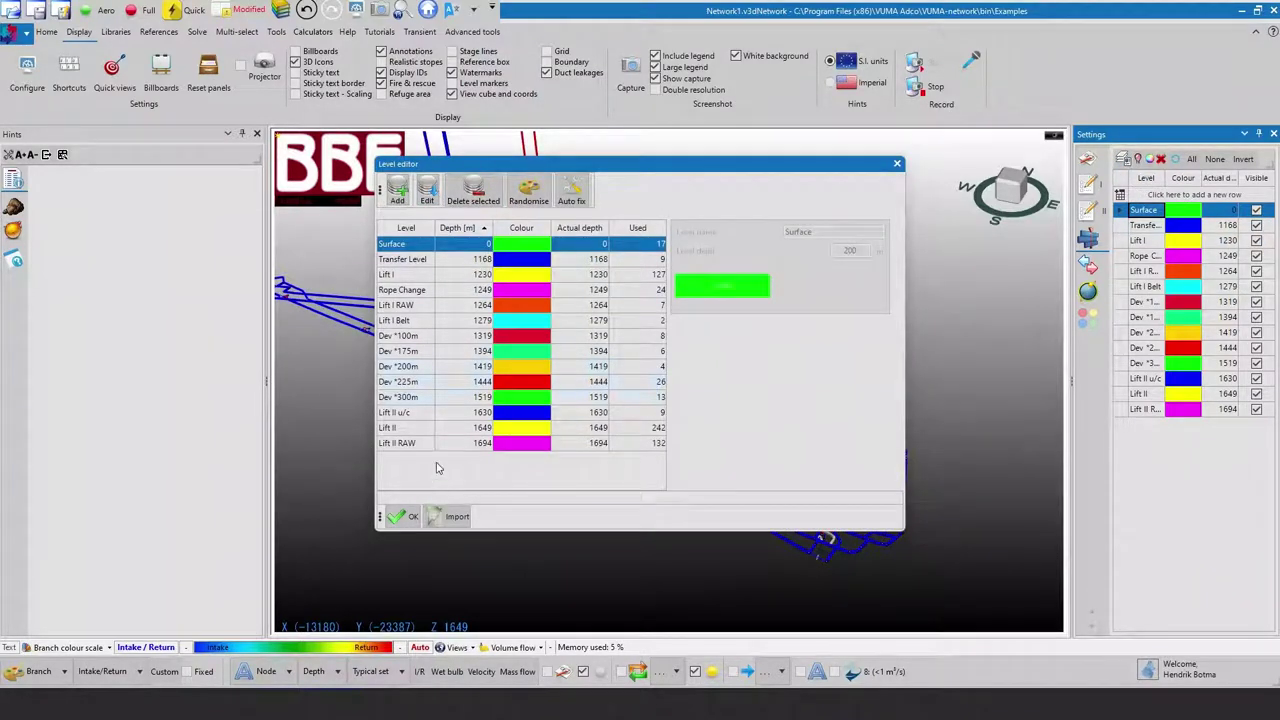
pyautogui.click(397, 194)
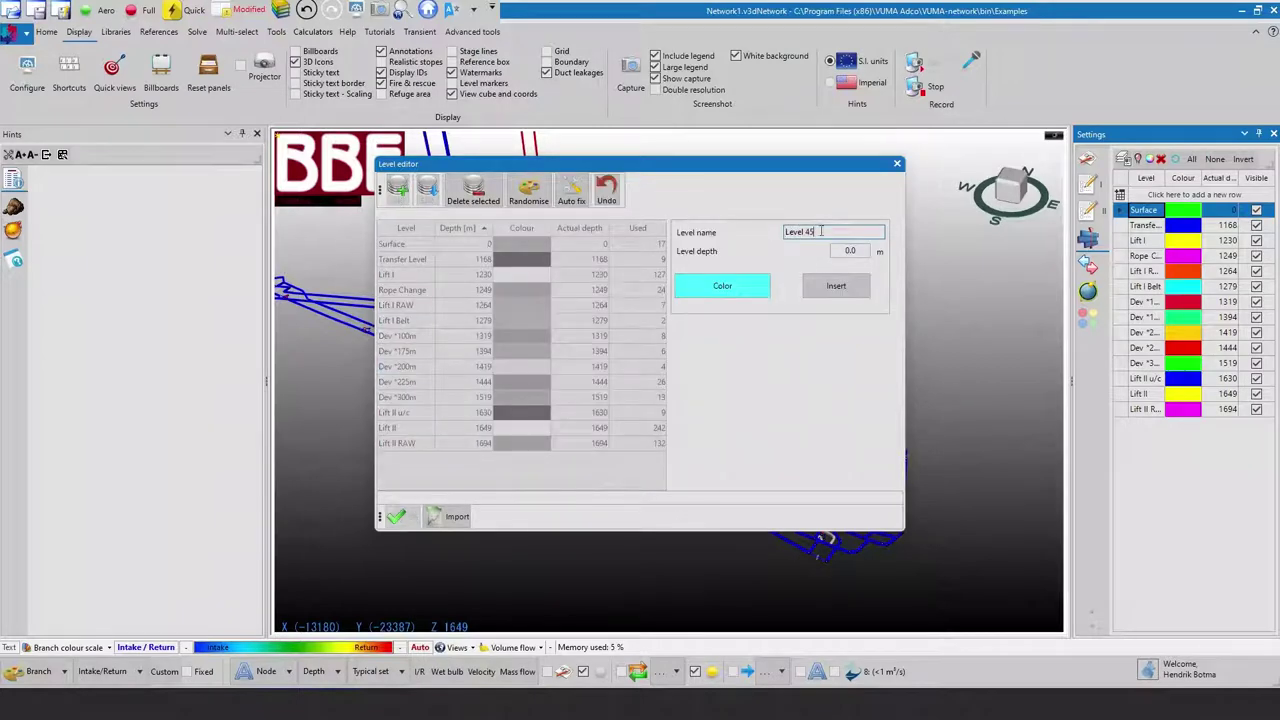
pyautogui.click(864, 251)
pyautogui.write('450')
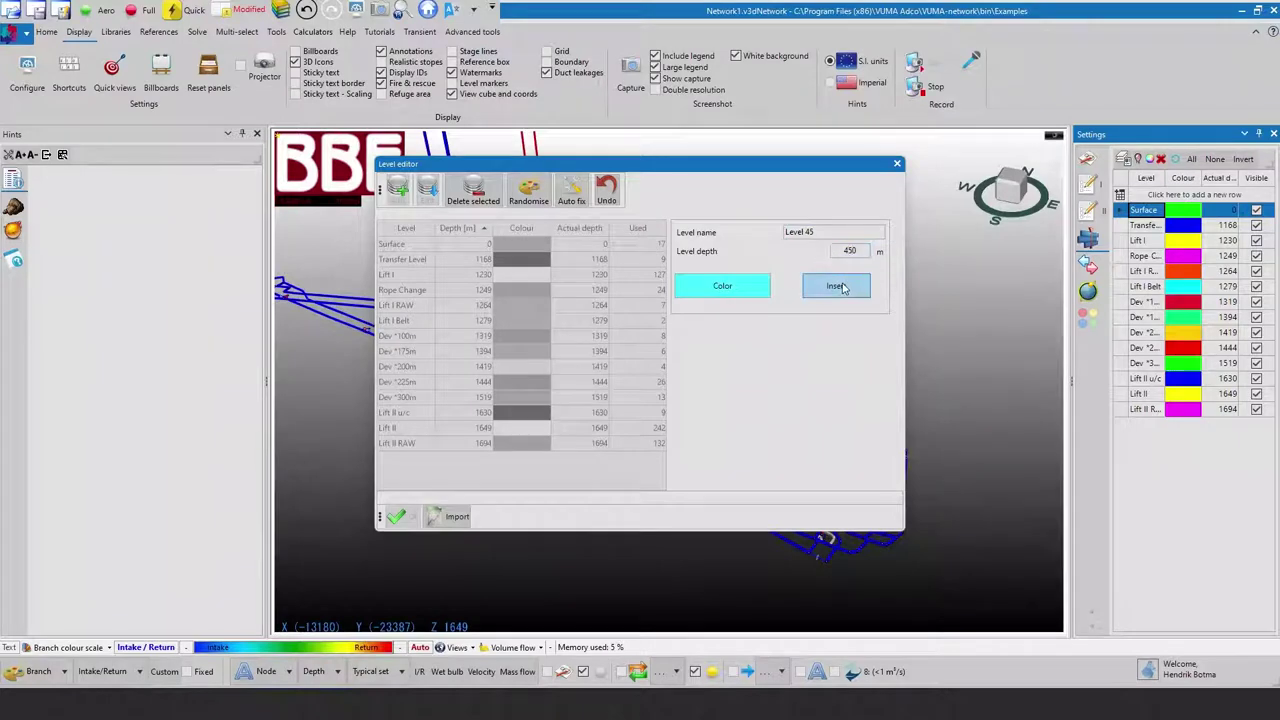
pyautogui.click(836, 286)
pyautogui.click(403, 516)
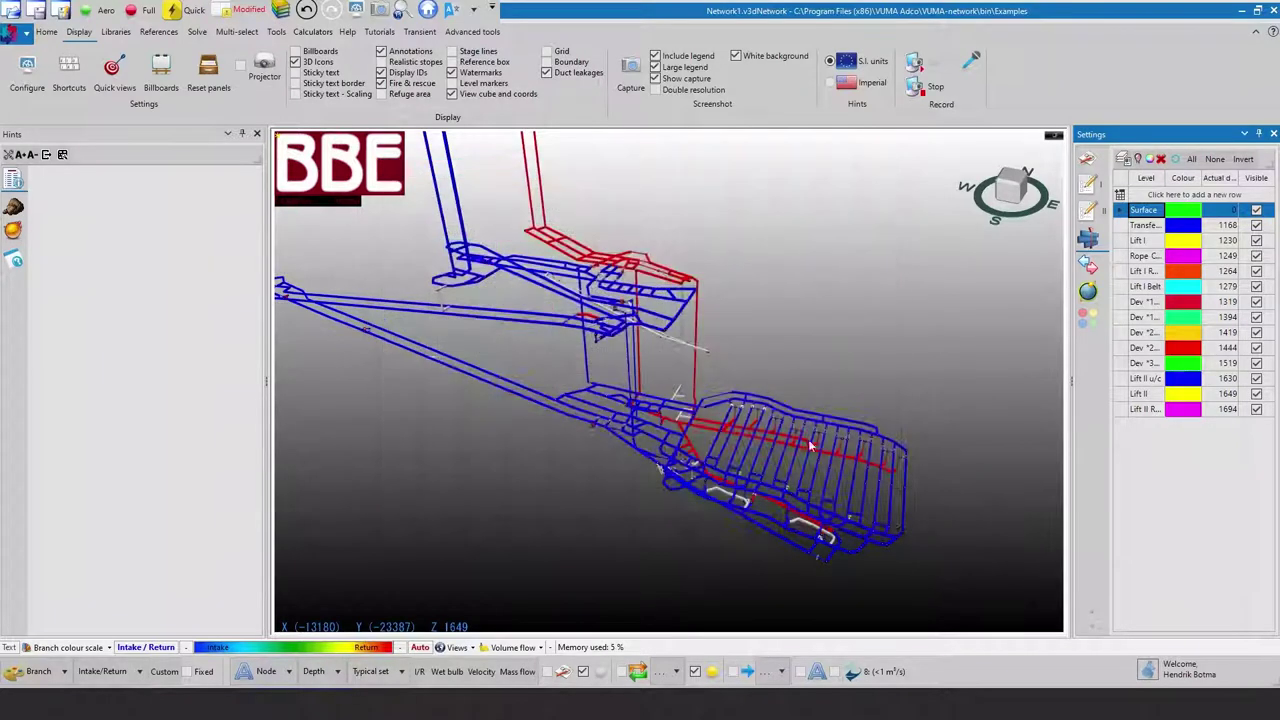
# - Toggle Transfer Level and Lift I visibility, hide Lift I RAW and Belt, and colour branches by level
pyautogui.click(1256, 240)
pyautogui.click(1256, 255)
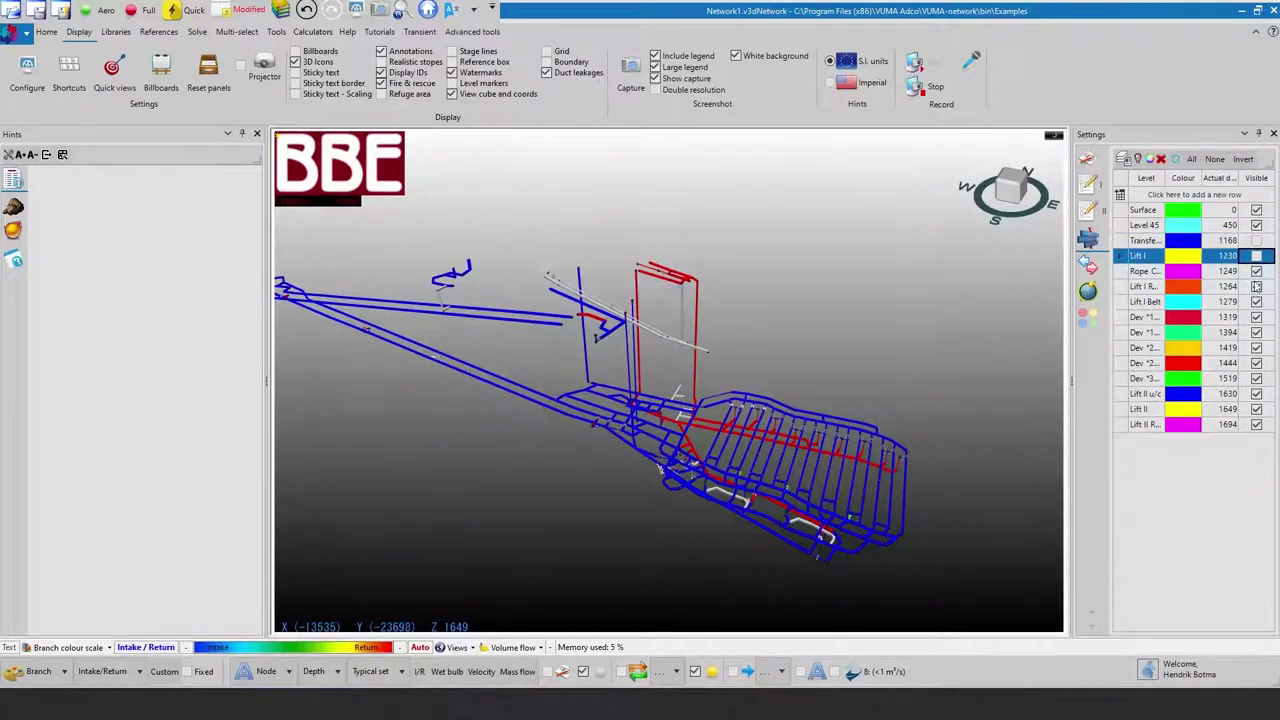
pyautogui.click(1256, 301)
pyautogui.click(1256, 286)
pyautogui.click(1256, 301)
pyautogui.click(1256, 255)
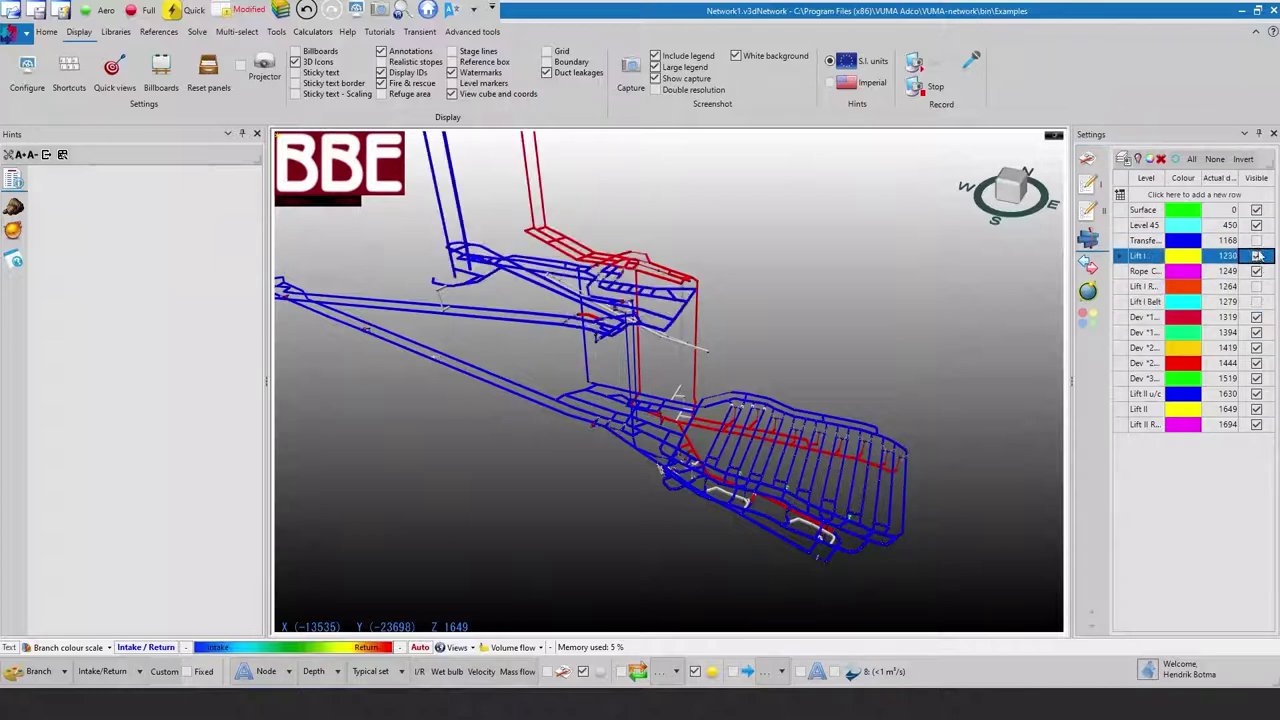
pyautogui.click(1256, 240)
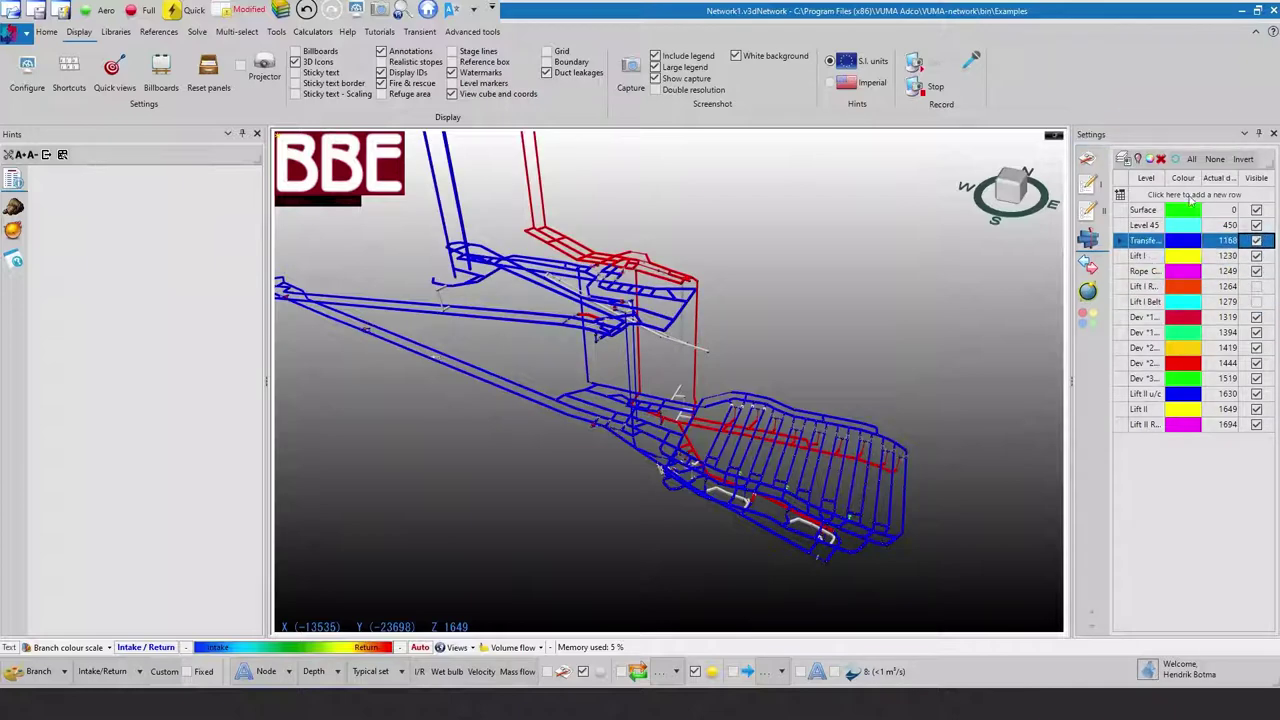
pyautogui.click(1150, 159)
# - Add Level 1720 at 1720 m depth from Node 562's context menu
pyautogui.moveTo(788, 347); pyautogui.dragTo(631, 472)
pyautogui.scroll(6, 582, 433)
pyautogui.rightClick(607, 430)
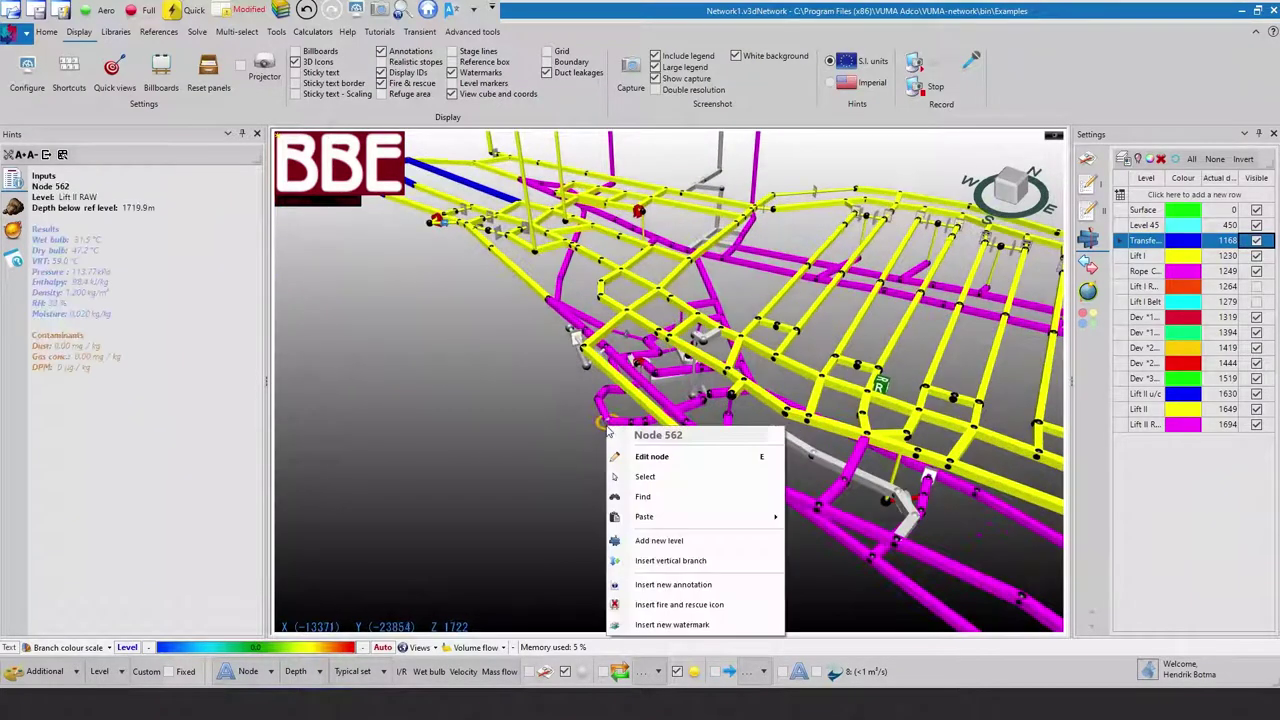
pyautogui.click(665, 541)
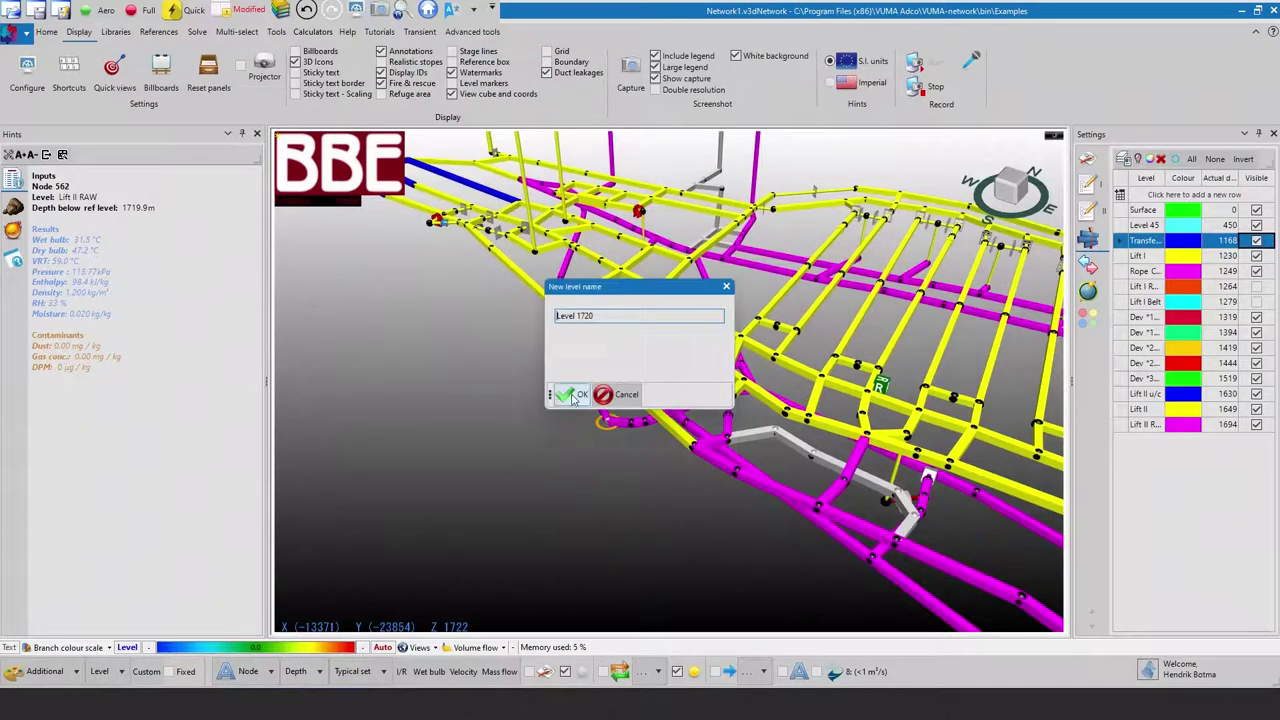
pyautogui.click(573, 396)
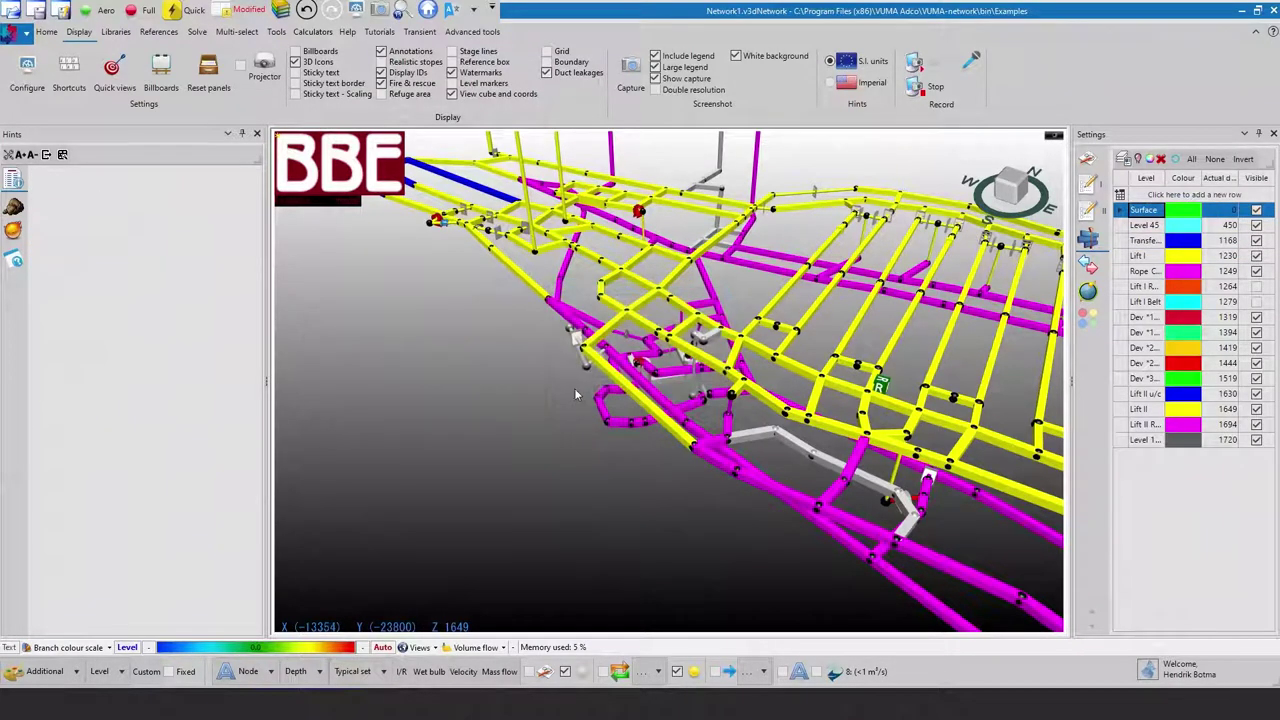
# - Recreate the levels every 40 m starting at 150 m depth via Tools > Model depth
pyautogui.click(280, 32)
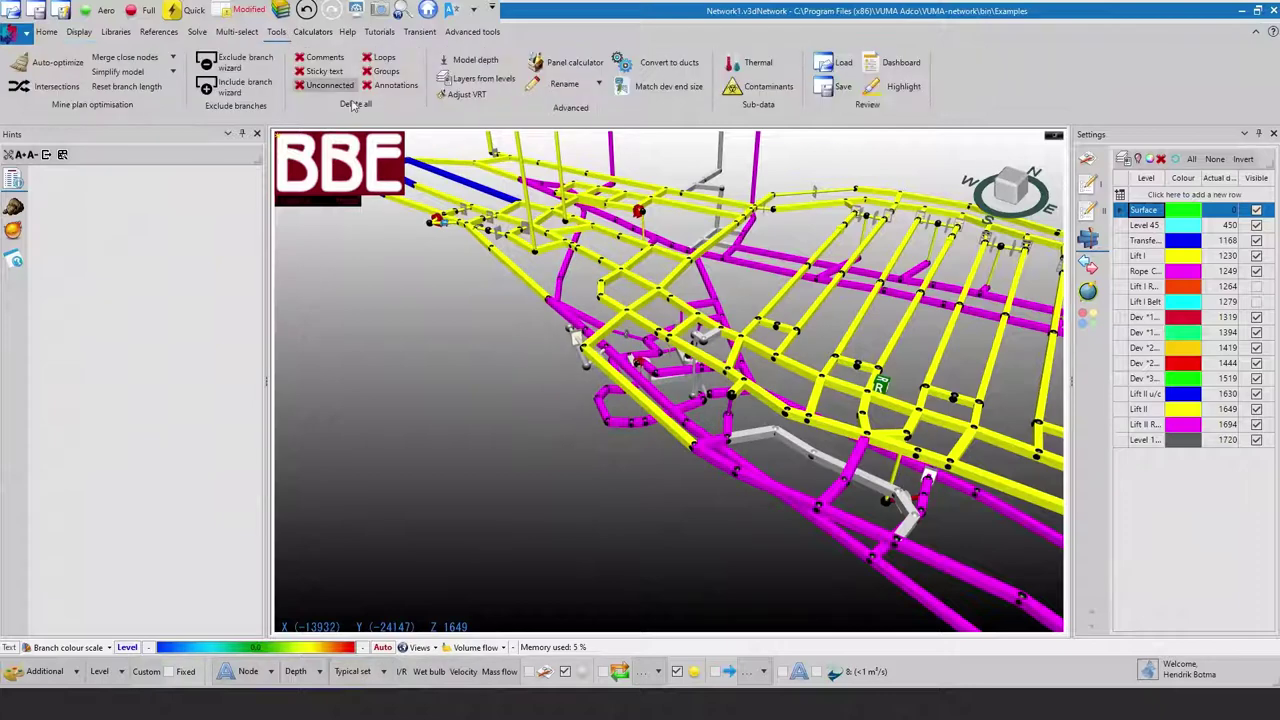
pyautogui.click(474, 62)
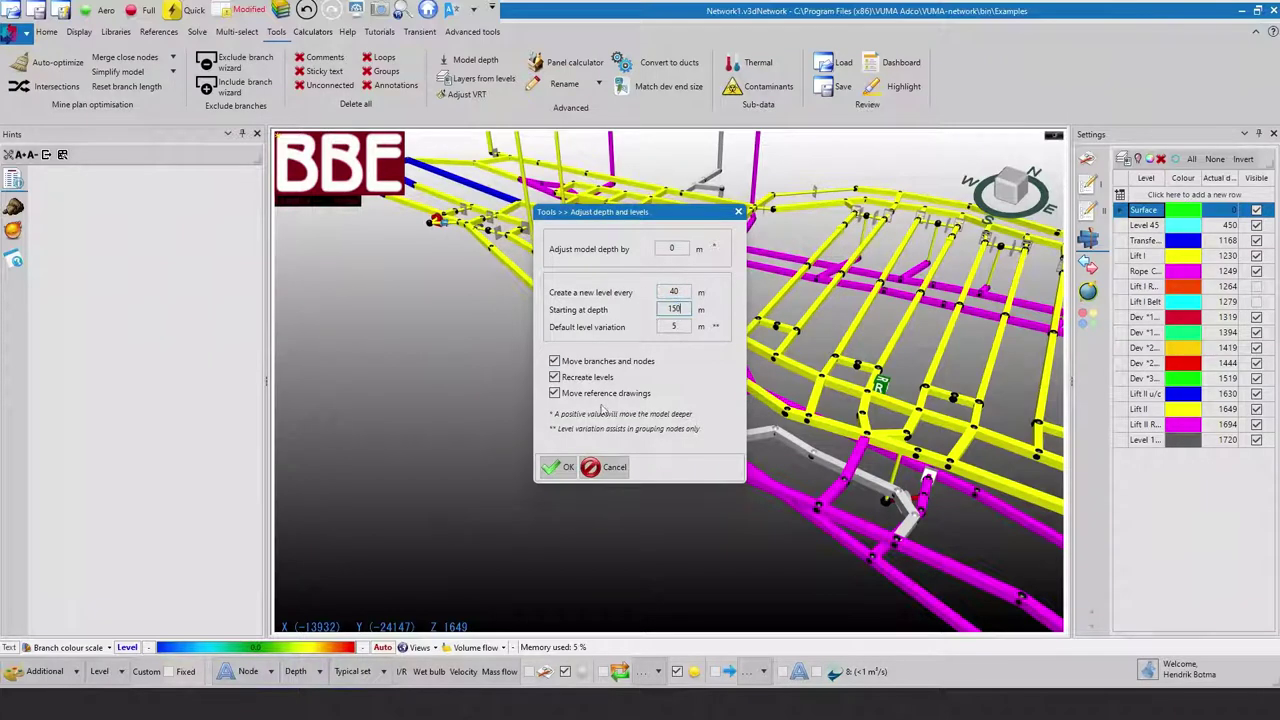
pyautogui.click(562, 467)
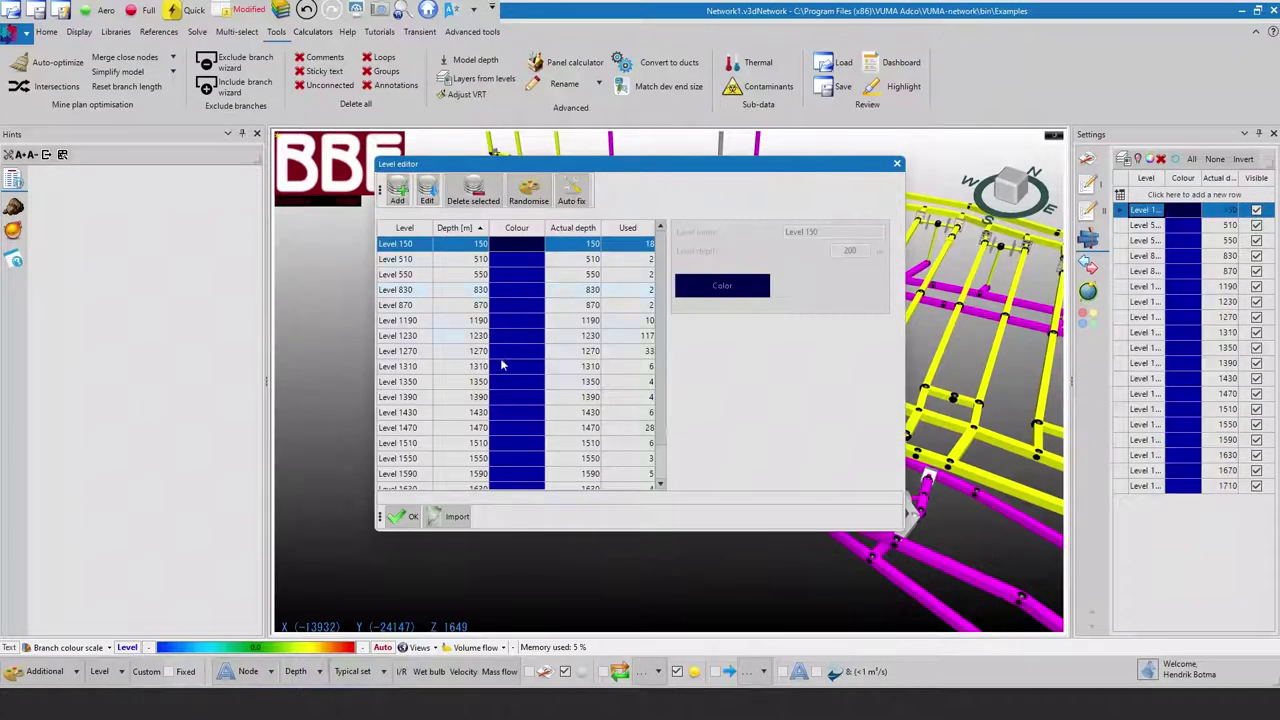
# - Randomise all level colours in the Level editor and keep them
pyautogui.click(528, 190)
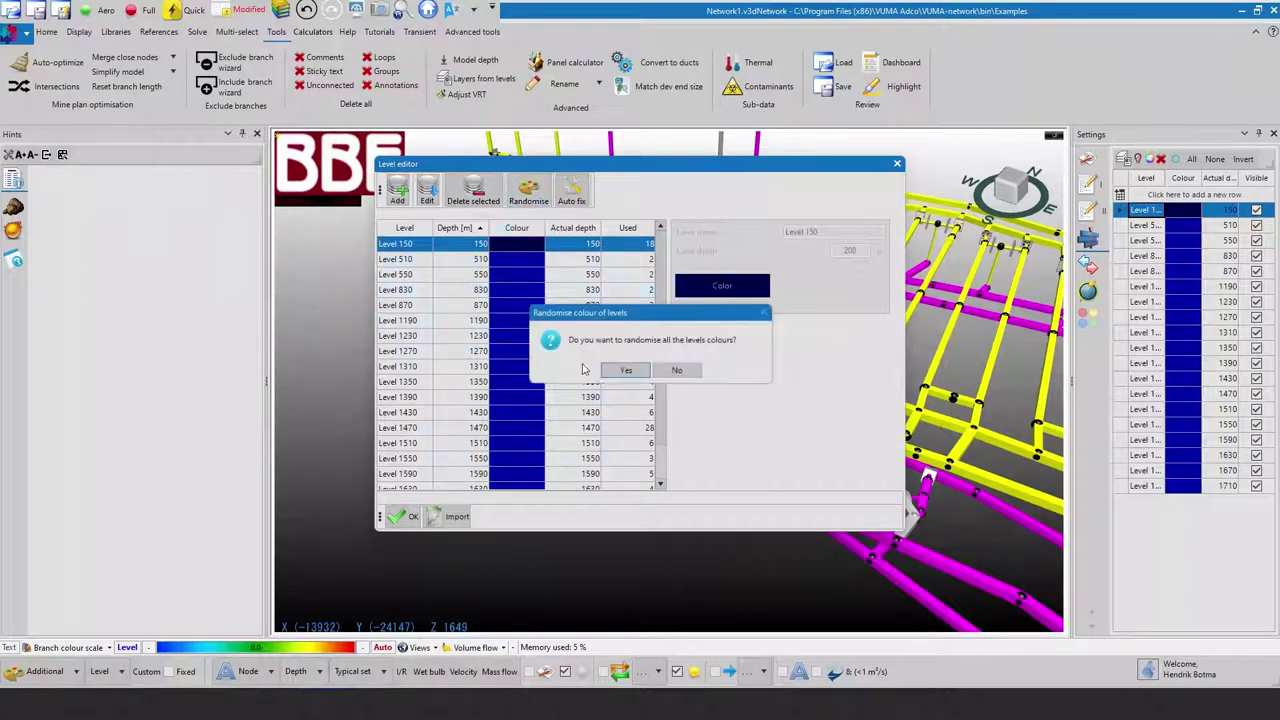
pyautogui.click(614, 380)
pyautogui.click(410, 515)
pyautogui.moveTo(824, 461); pyautogui.dragTo(858, 476)
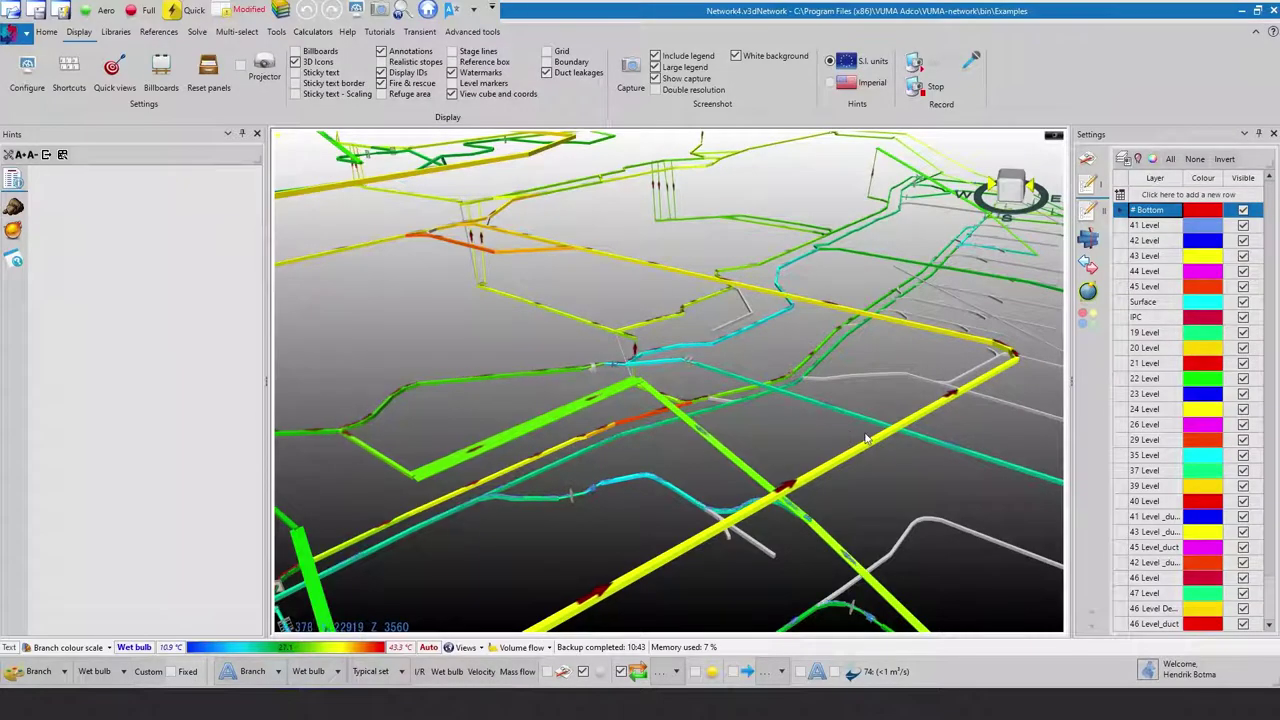
# - Compare the Layer I and Layer II lists in Settings, ending on Layer I
pyautogui.scroll(1, 866, 438)
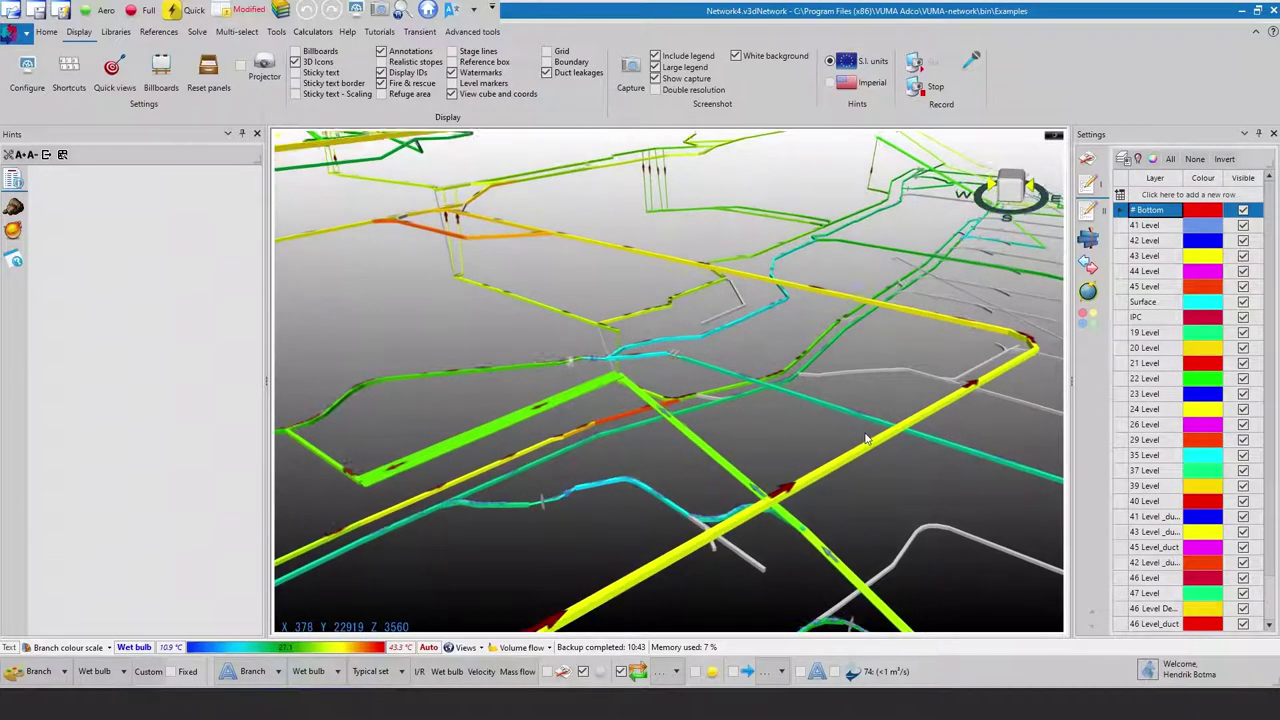
pyautogui.scroll(2, 866, 438)
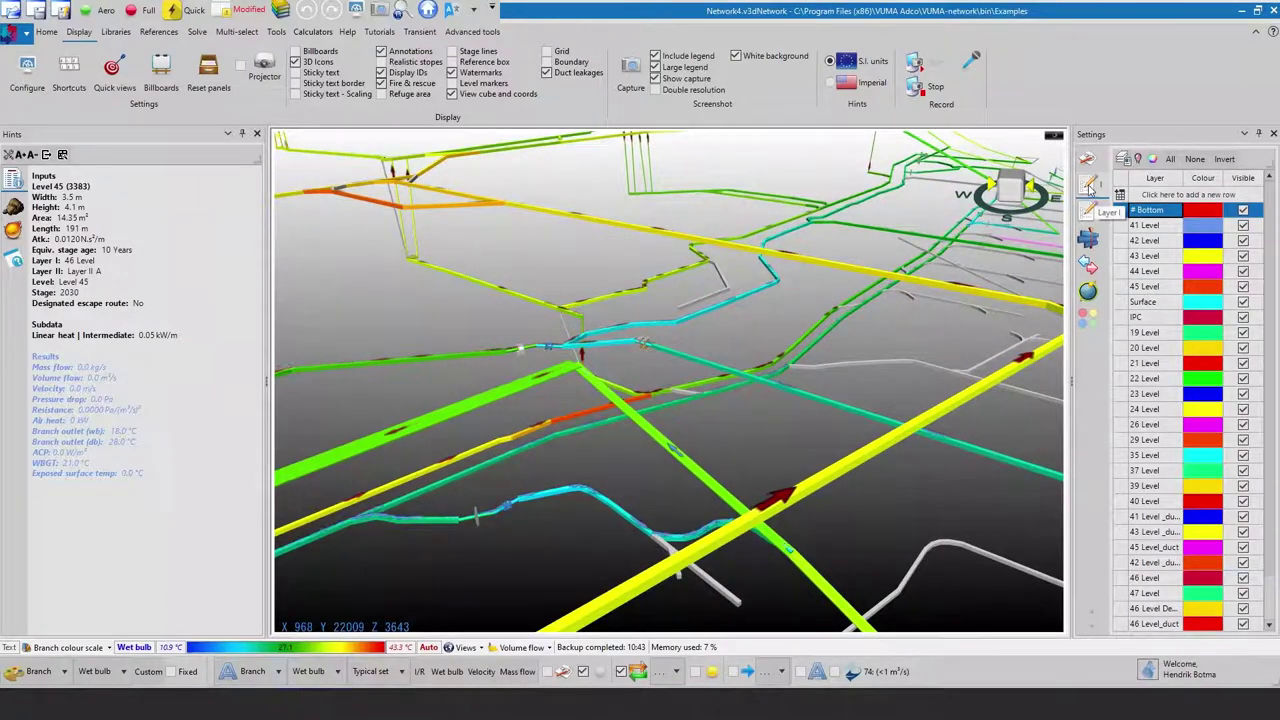
pyautogui.click(1088, 213)
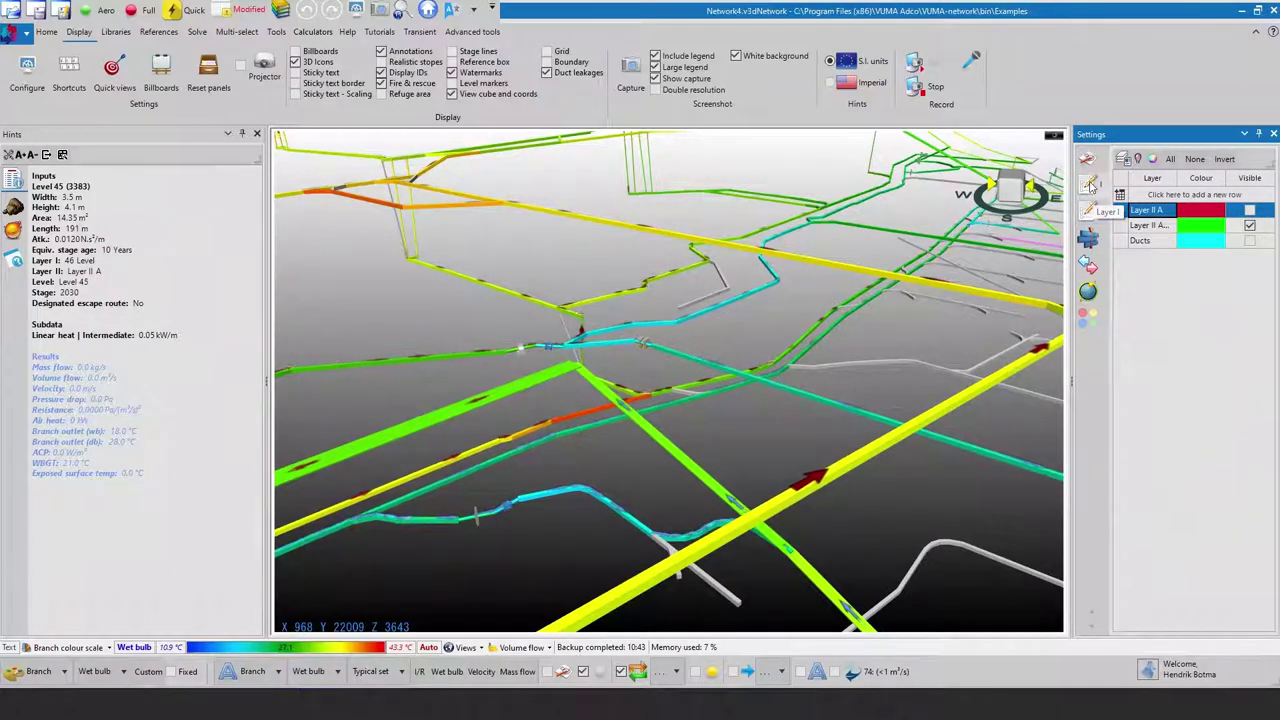
pyautogui.click(1090, 185)
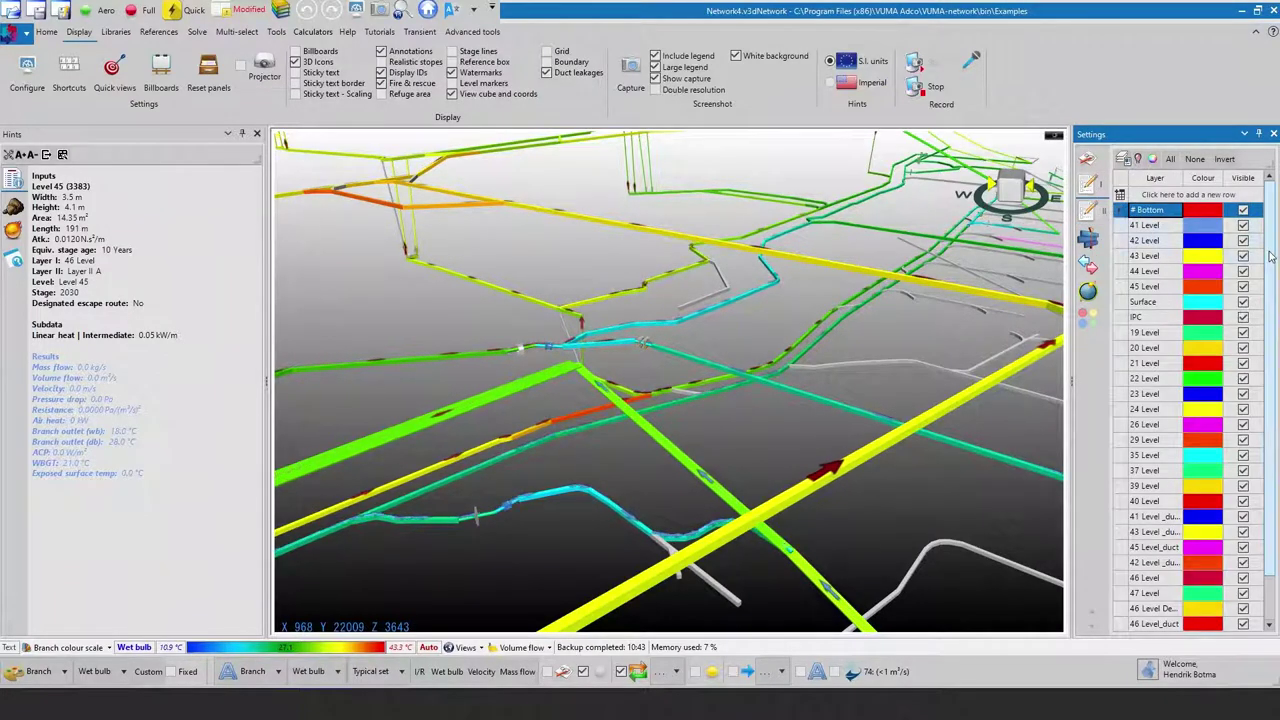
pyautogui.scroll(-1, 1272, 260)
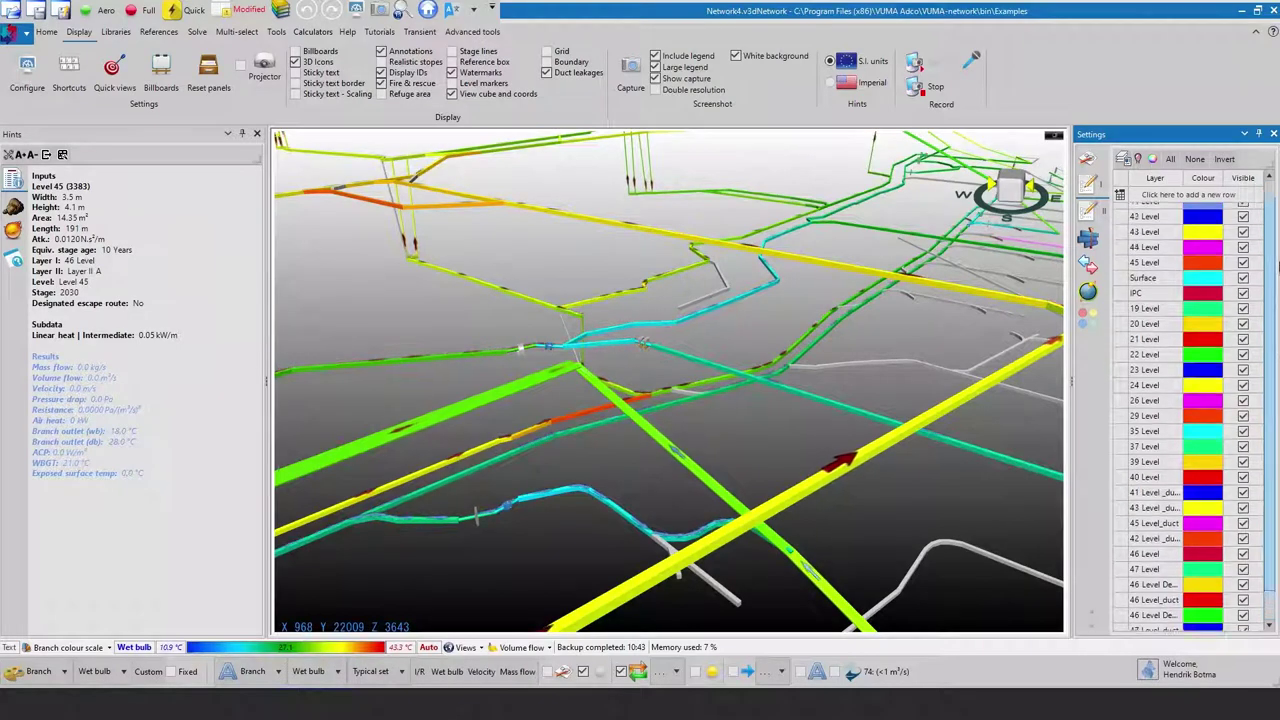
pyautogui.scroll(1, 1277, 262)
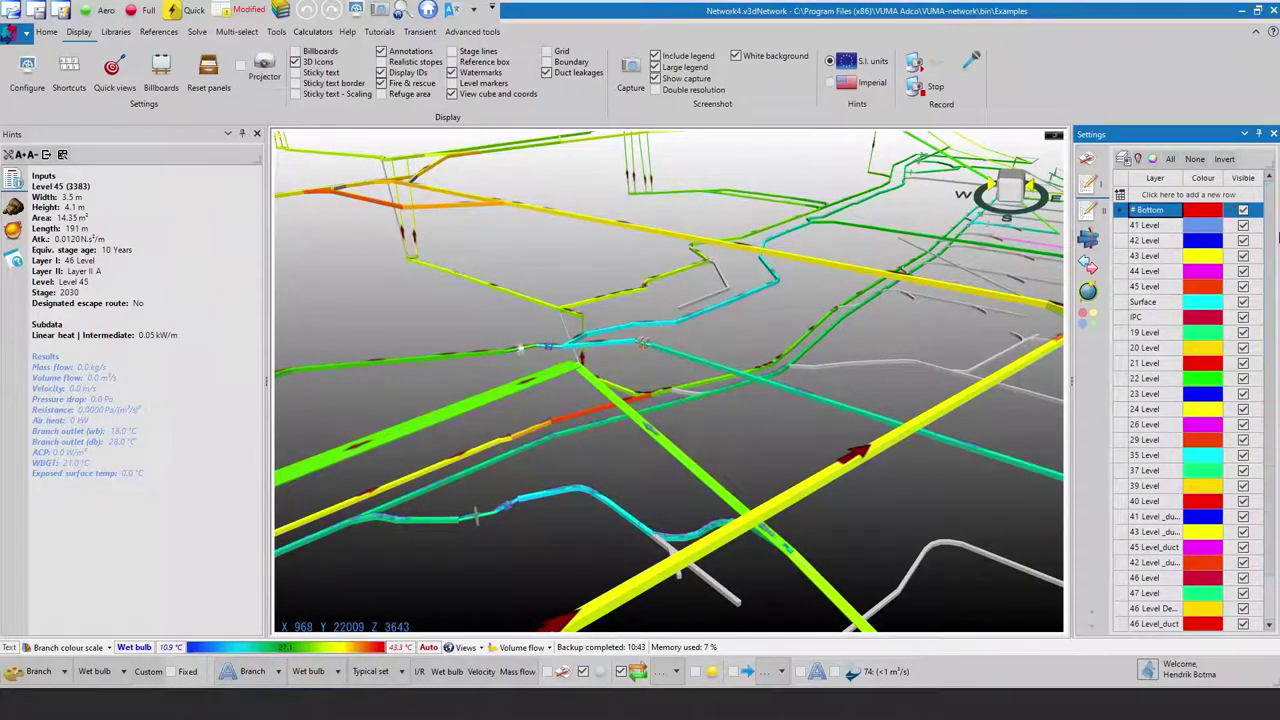
pyautogui.click(1088, 238)
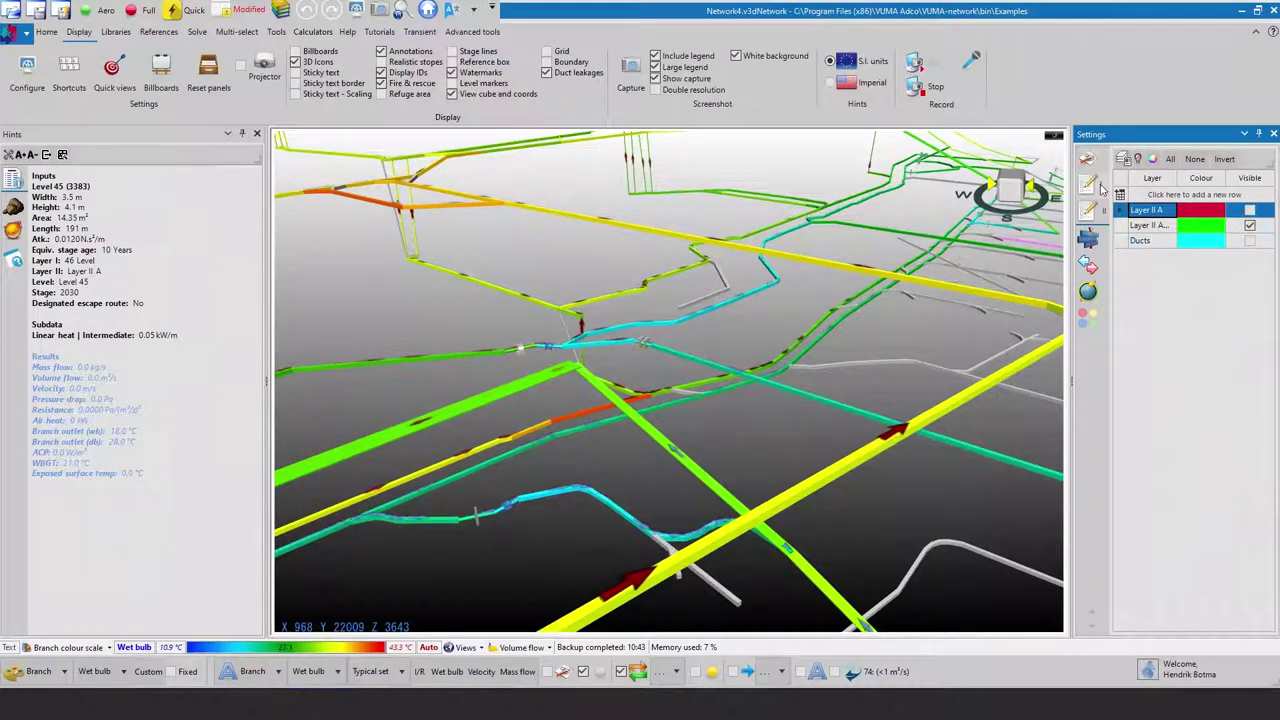
pyautogui.click(1097, 186)
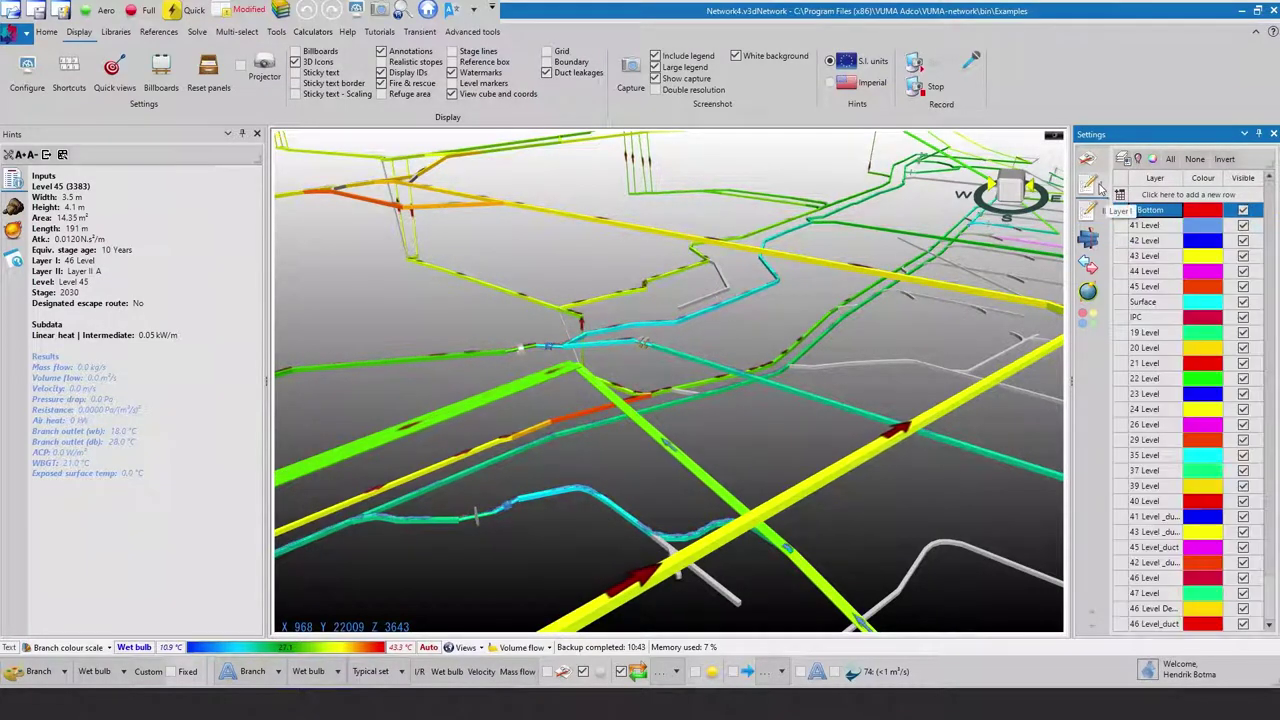
# - Hide the 43 Level and 44 Level airways while leaving 45 Level visible
pyautogui.click(1243, 287)
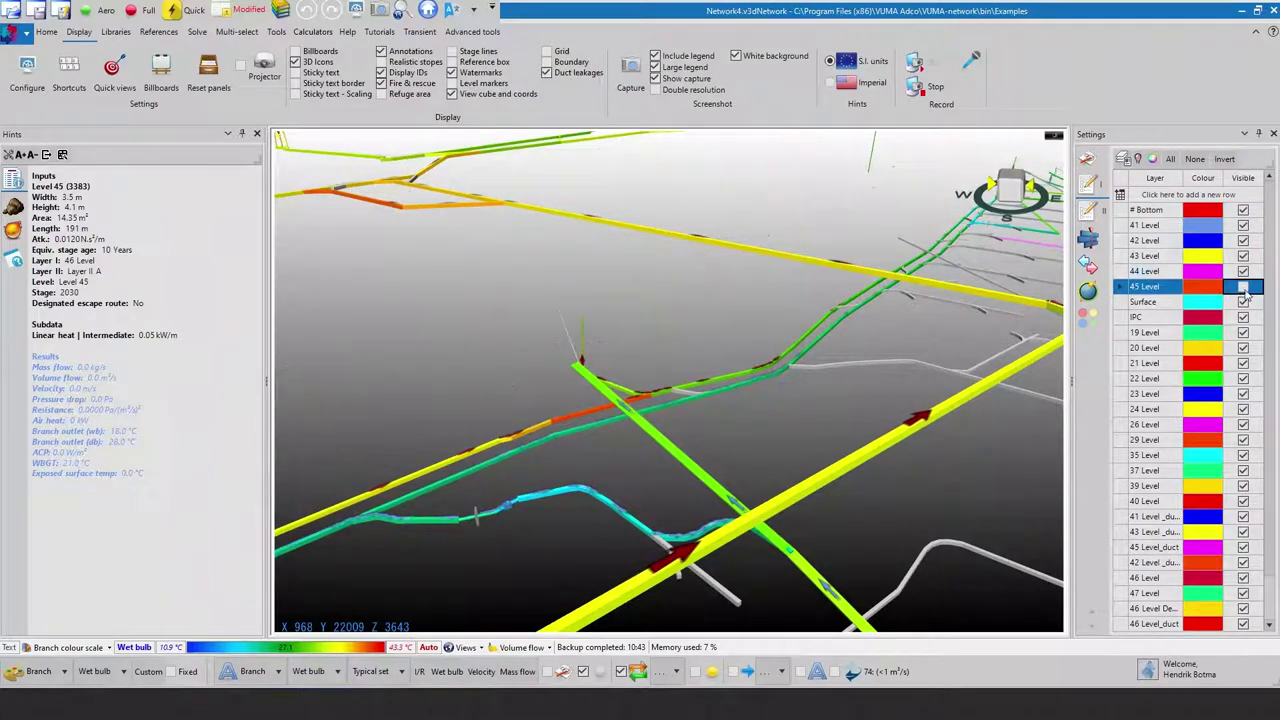
pyautogui.click(1245, 272)
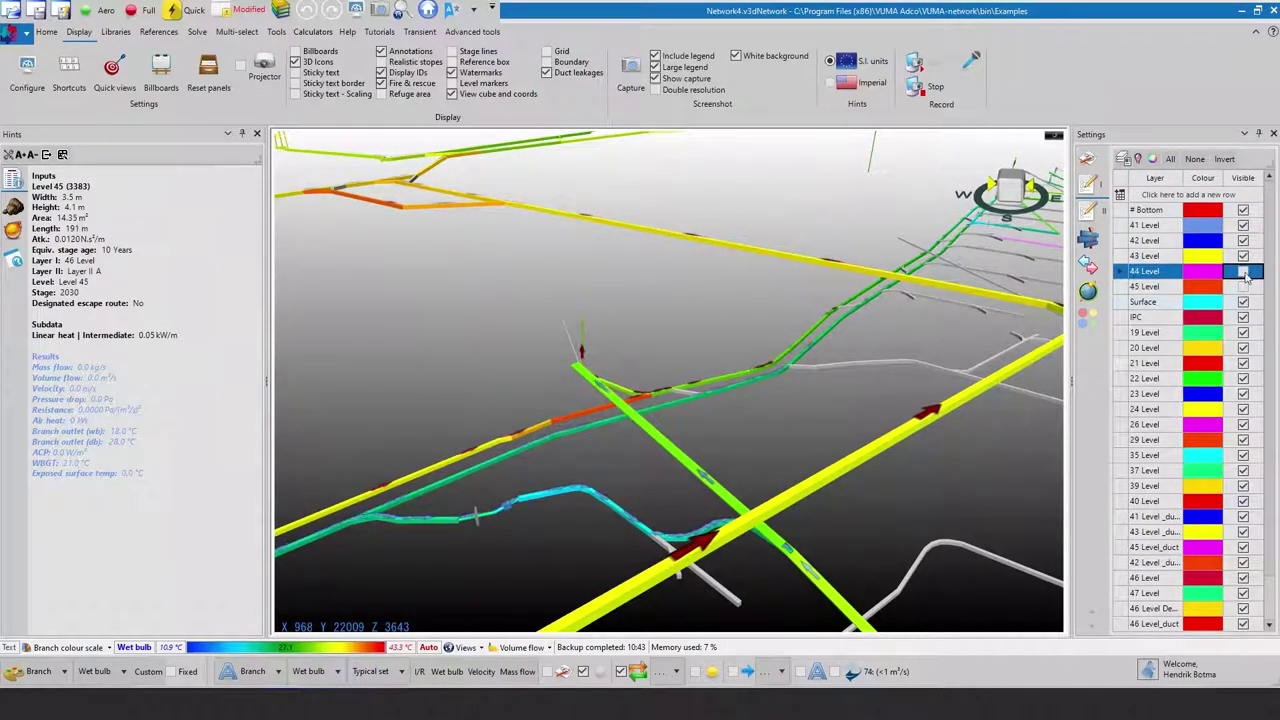
pyautogui.click(1243, 257)
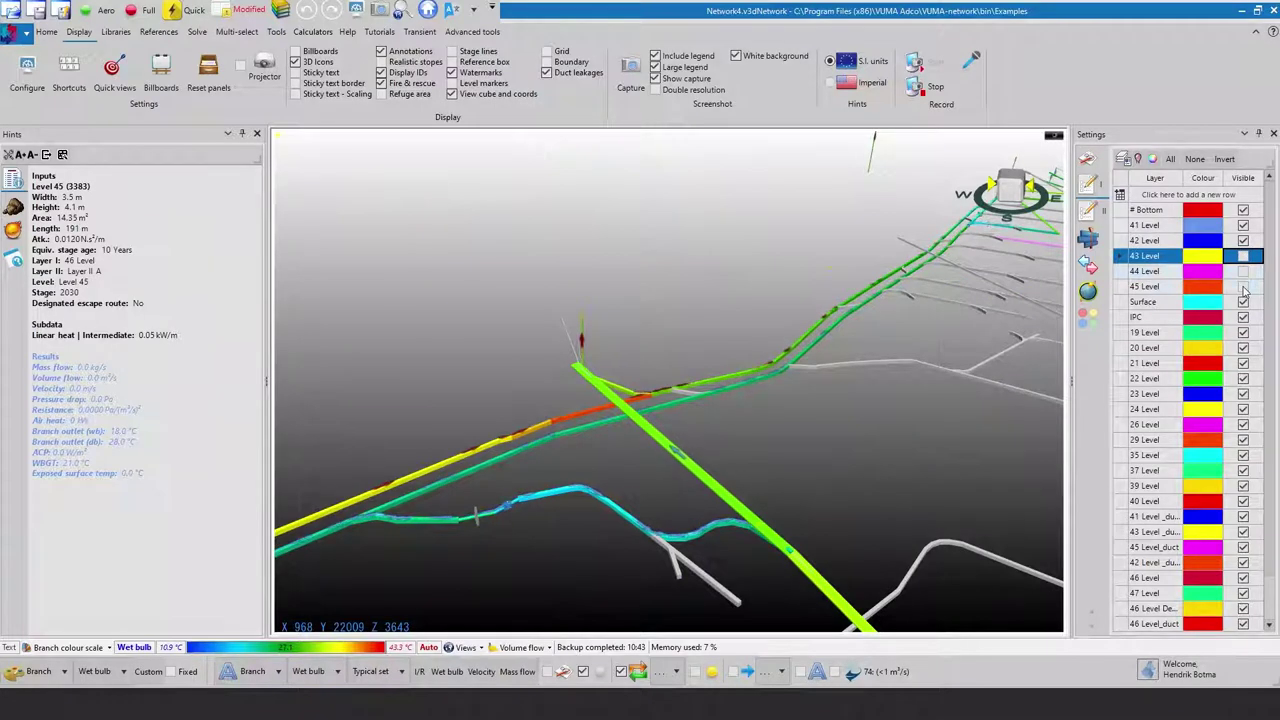
pyautogui.click(1244, 287)
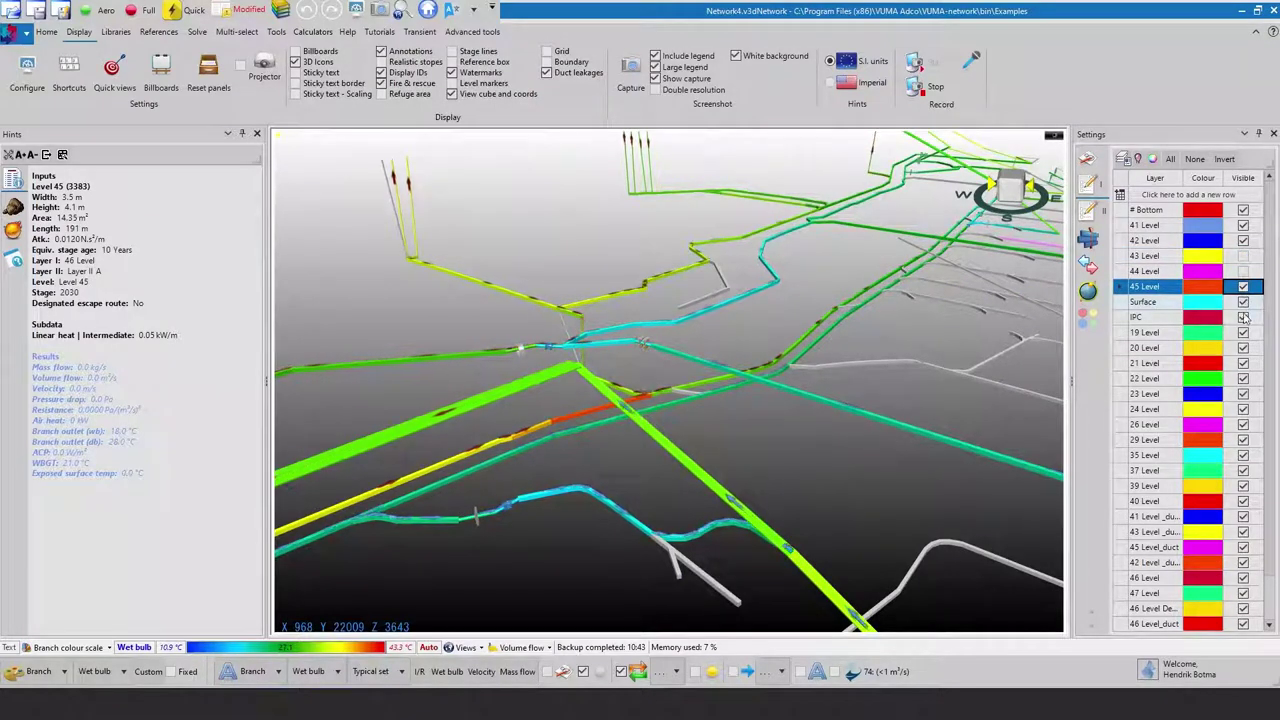
# - Add a new layer named 'laye' in the Layer editor
pyautogui.click(1123, 163)
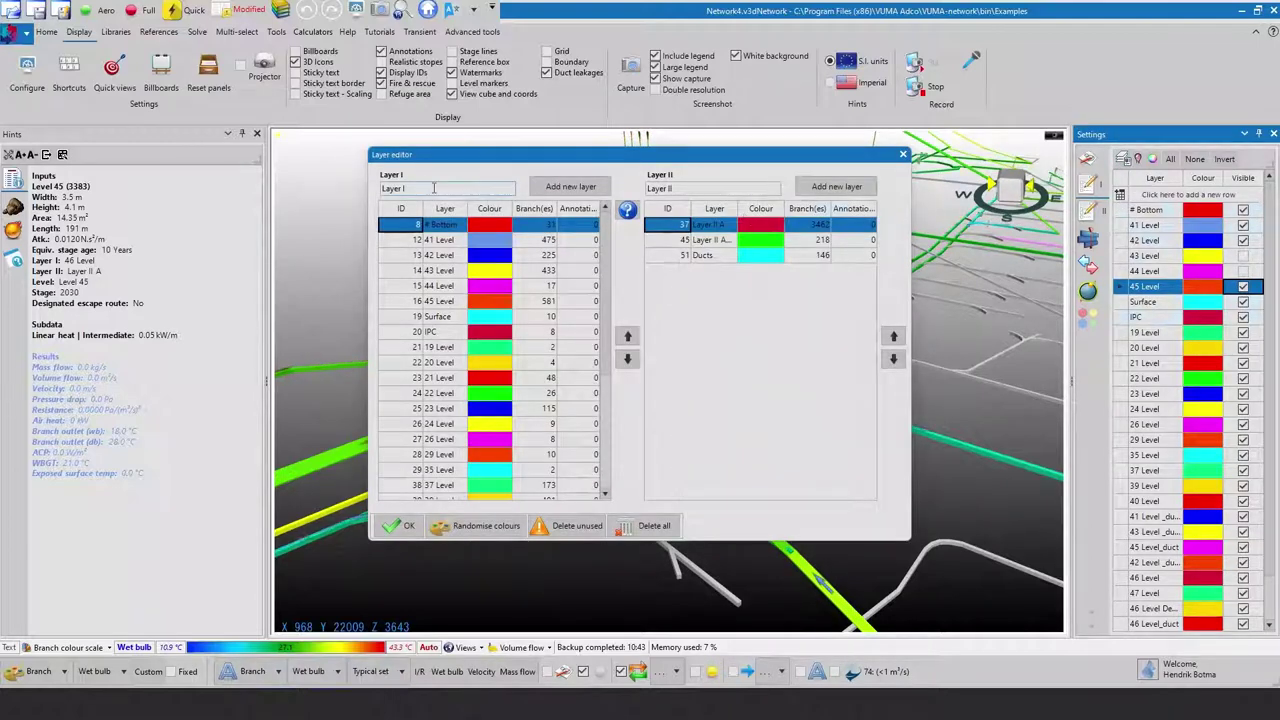
pyautogui.click(433, 187)
pyautogui.write('layer new')
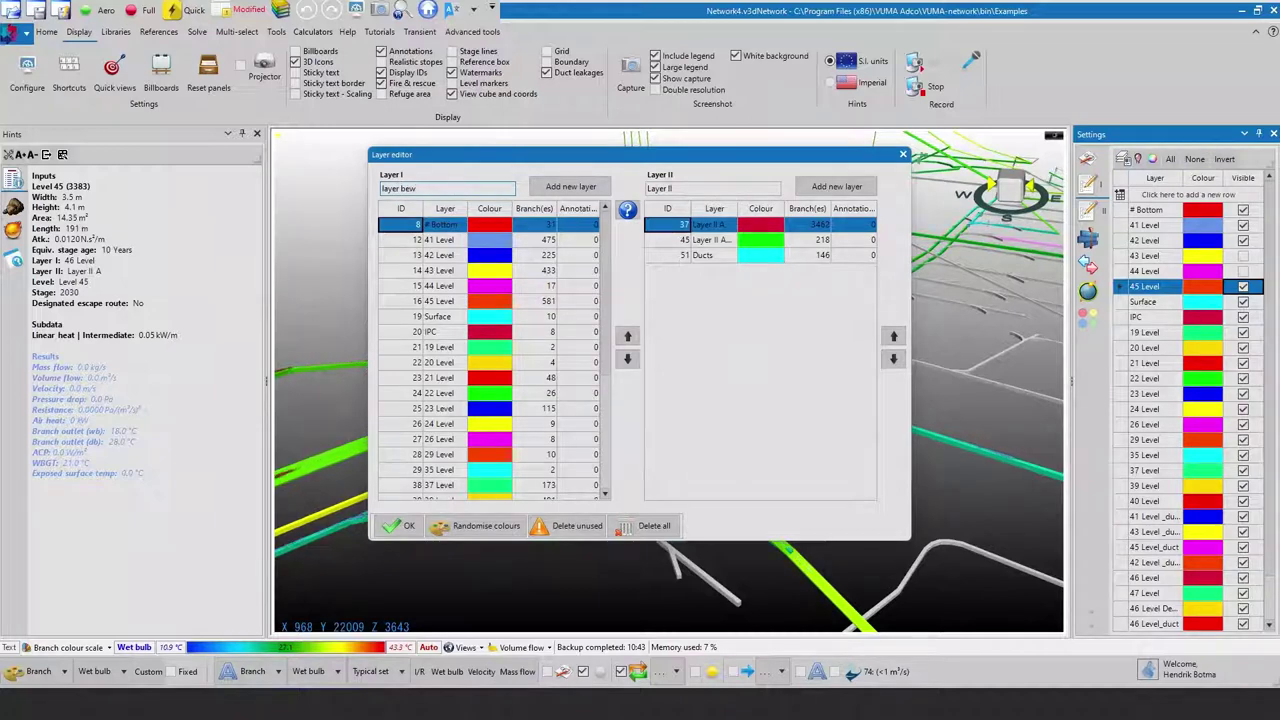
pyautogui.click(571, 186)
# - Recolour the Surface layer orange
pyautogui.rightClick(447, 316)
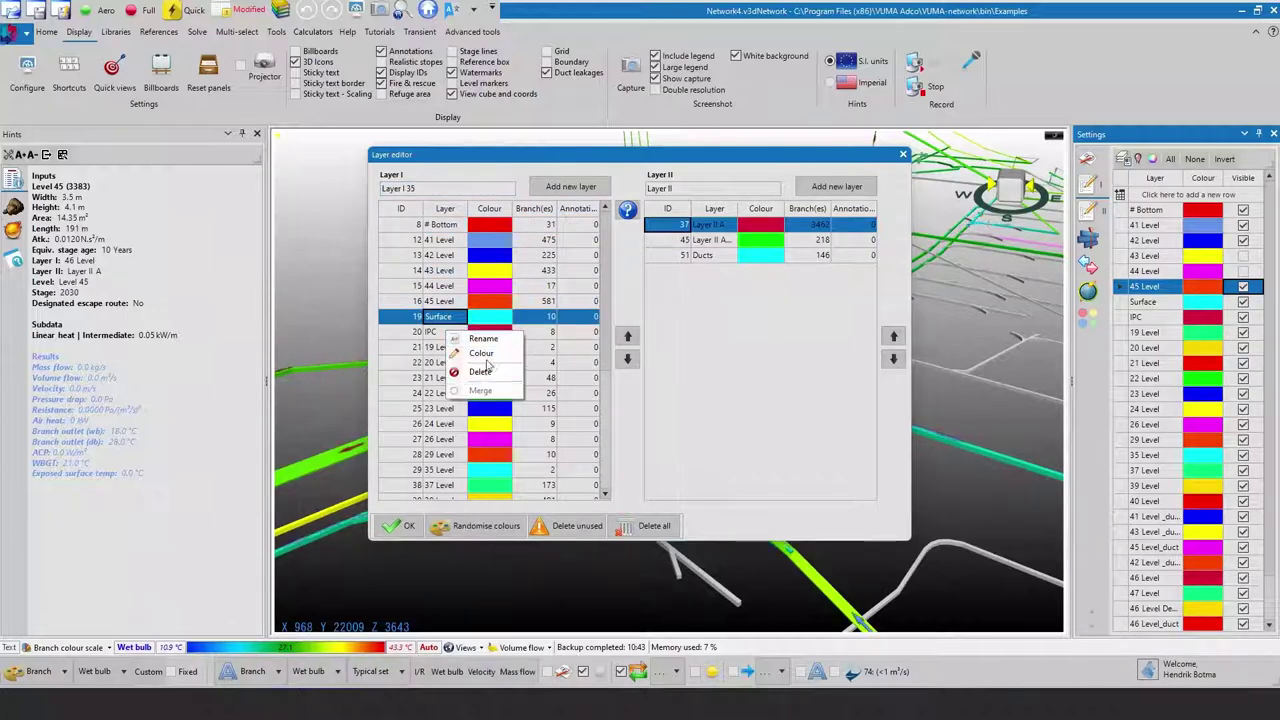
pyautogui.click(535, 362)
pyautogui.click(598, 241)
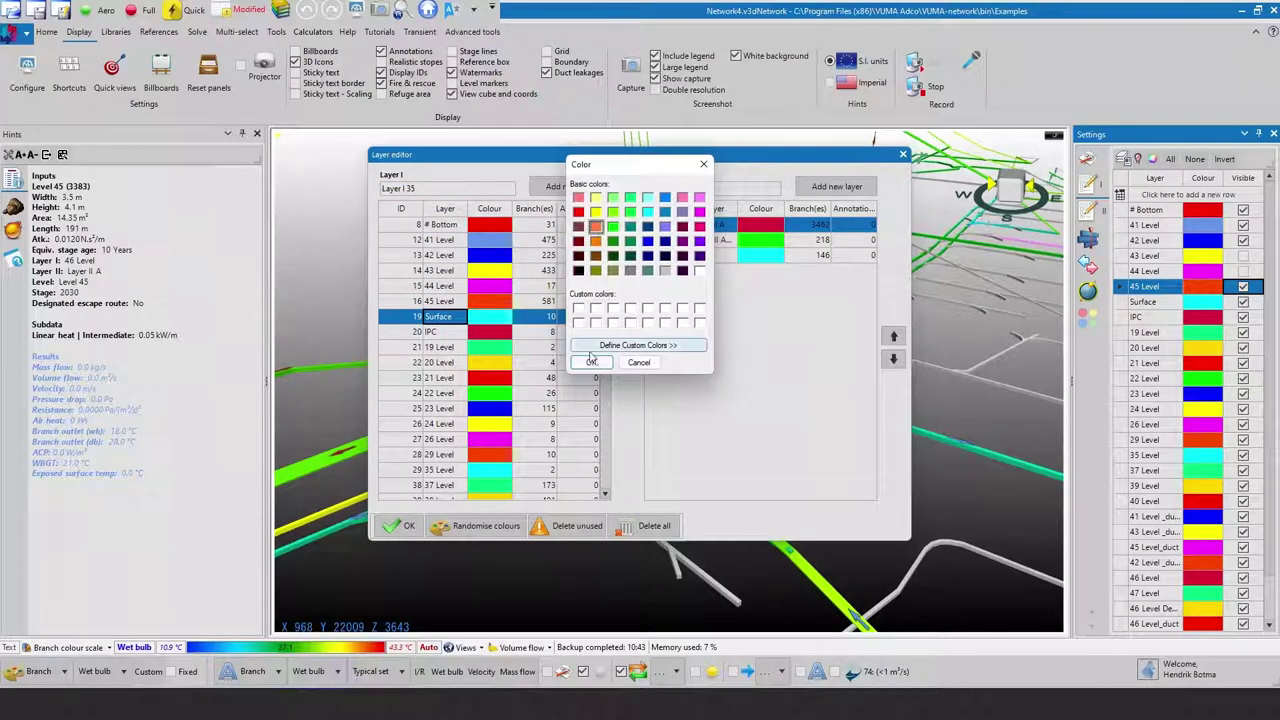
pyautogui.click(590, 358)
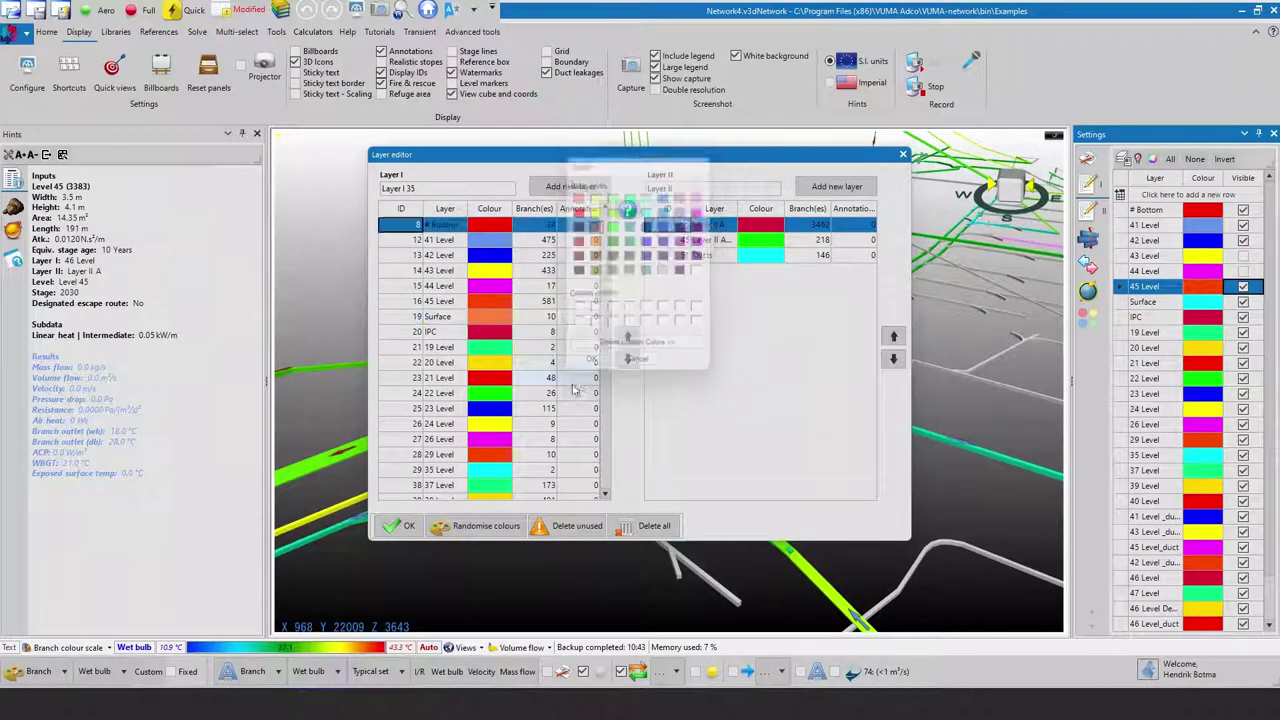
# - Delete the unused layers and acknowledge the result
pyautogui.click(576, 526)
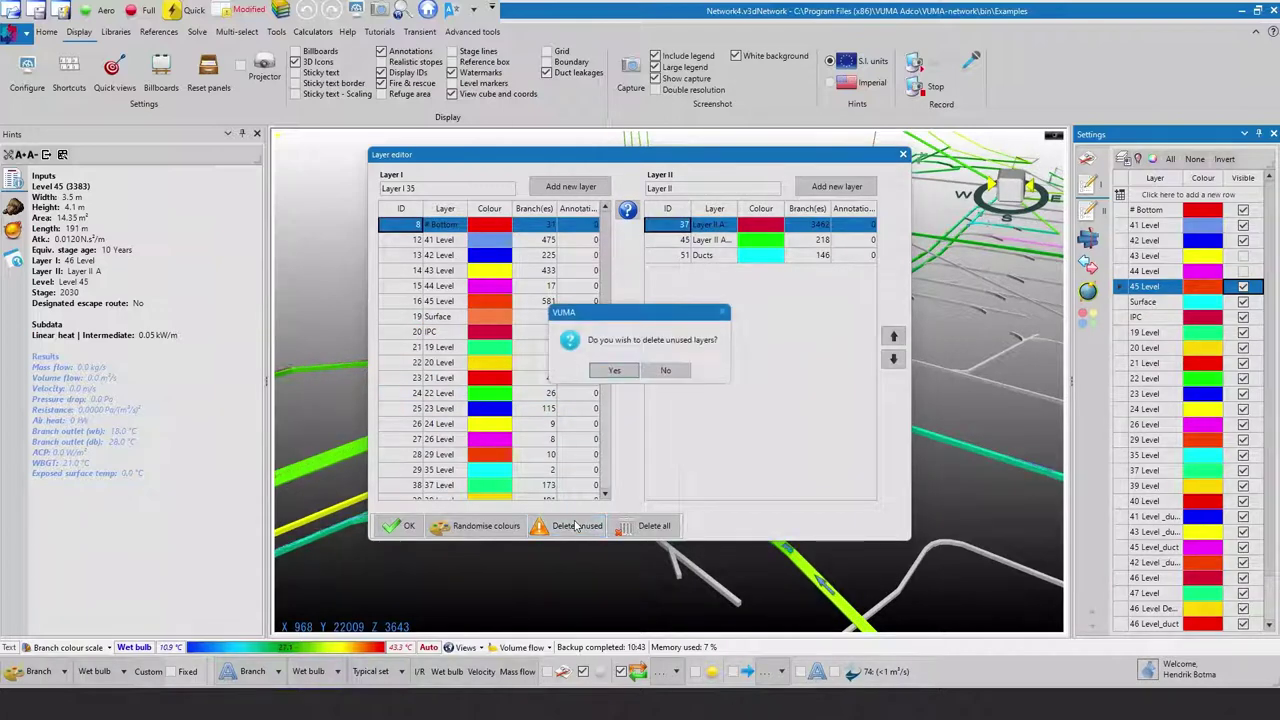
pyautogui.click(614, 370)
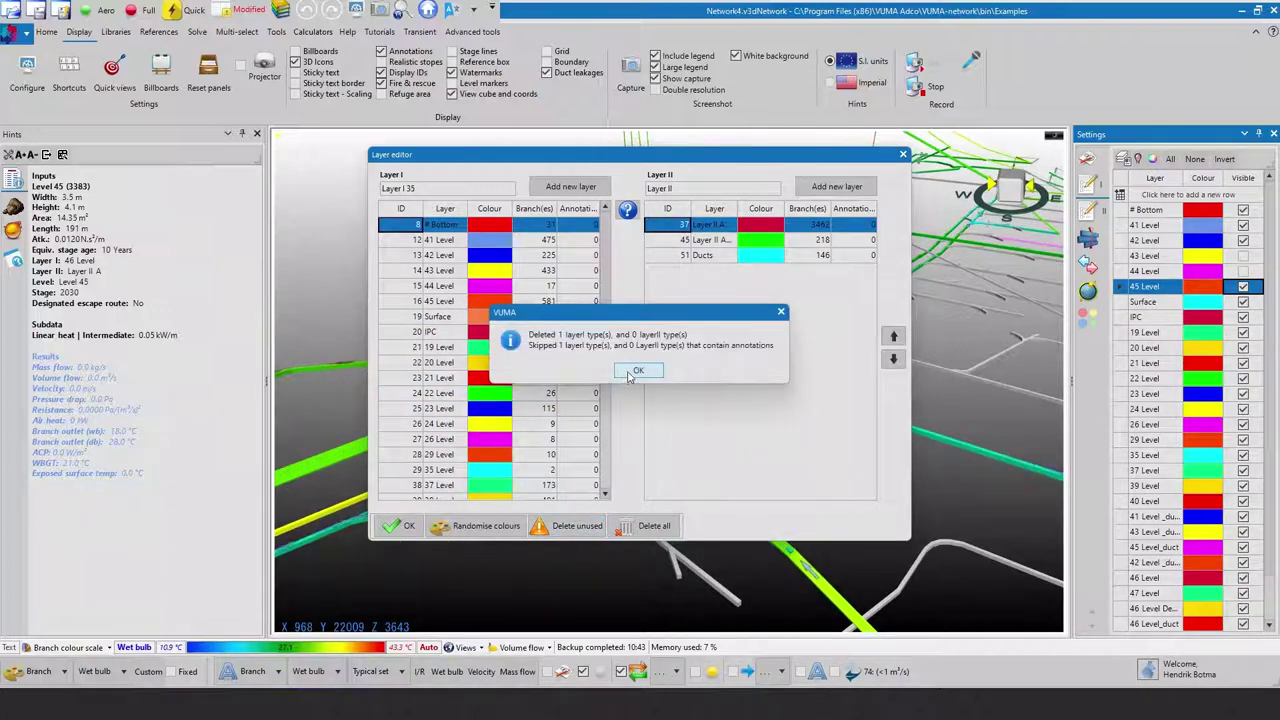
pyautogui.click(636, 372)
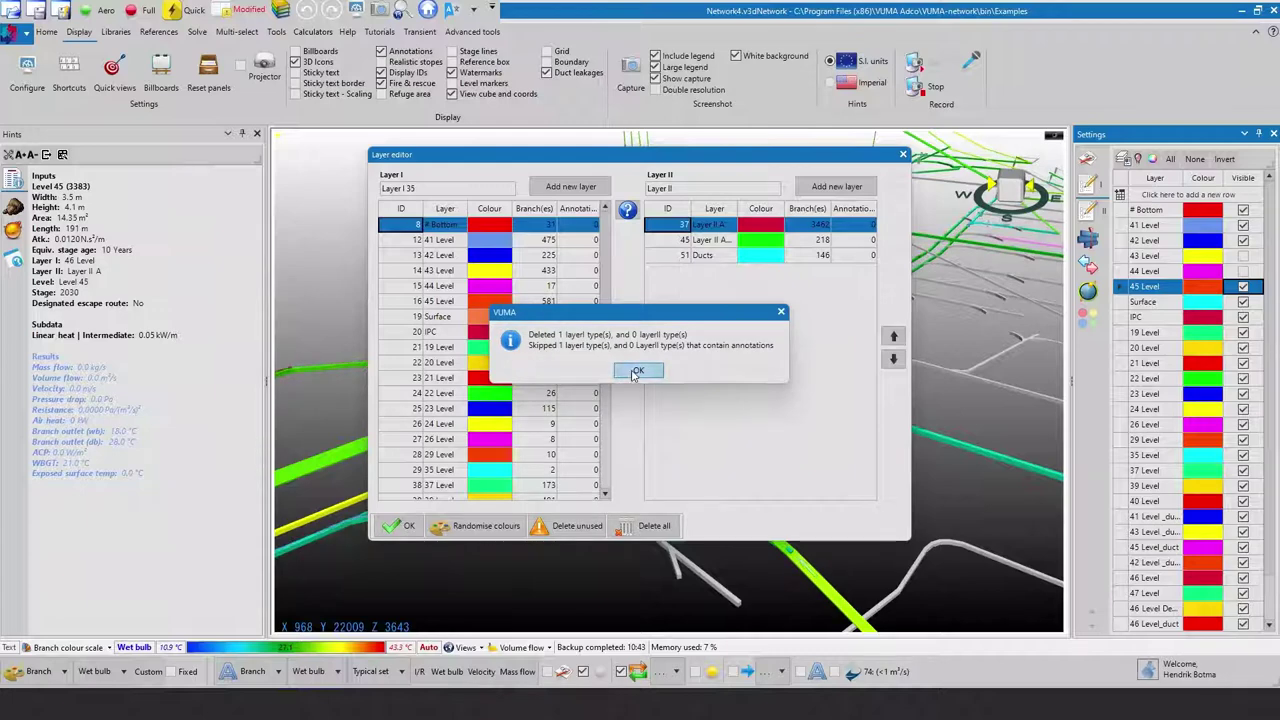
# - Close the layer editor and colour the network by Layer I, then by Layer II
pyautogui.click(411, 527)
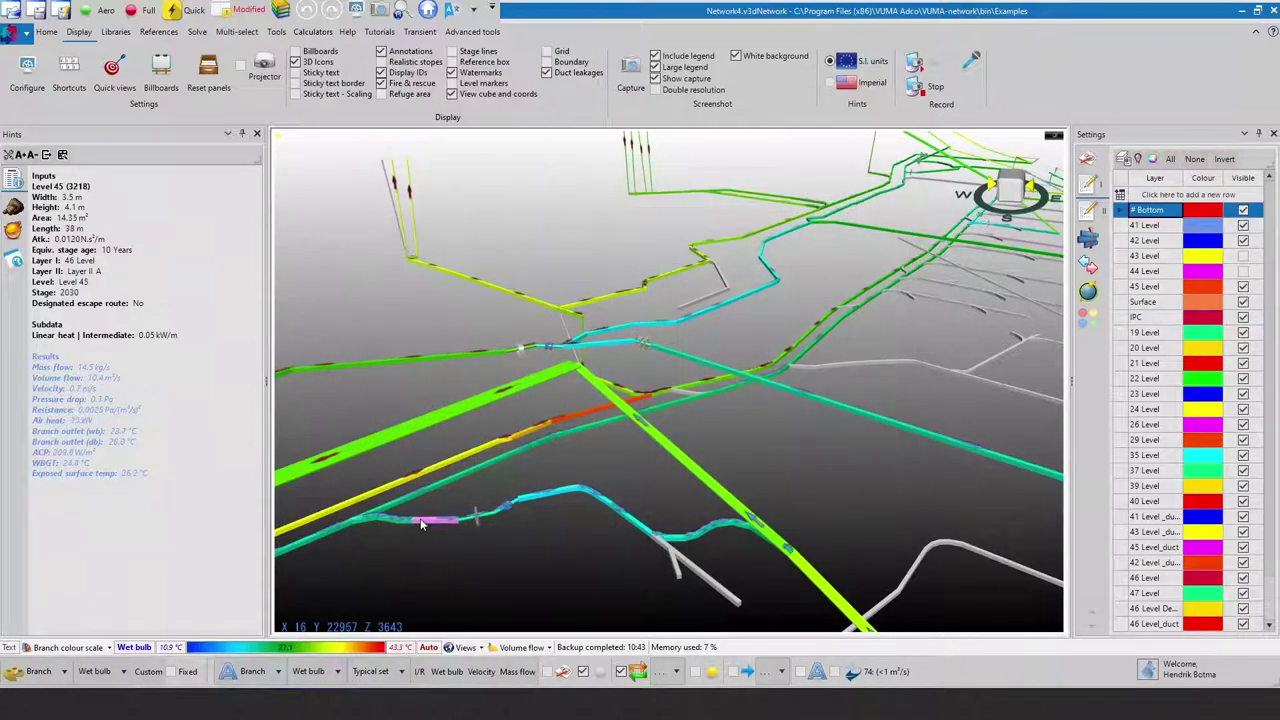
pyautogui.scroll(-8, 646, 363)
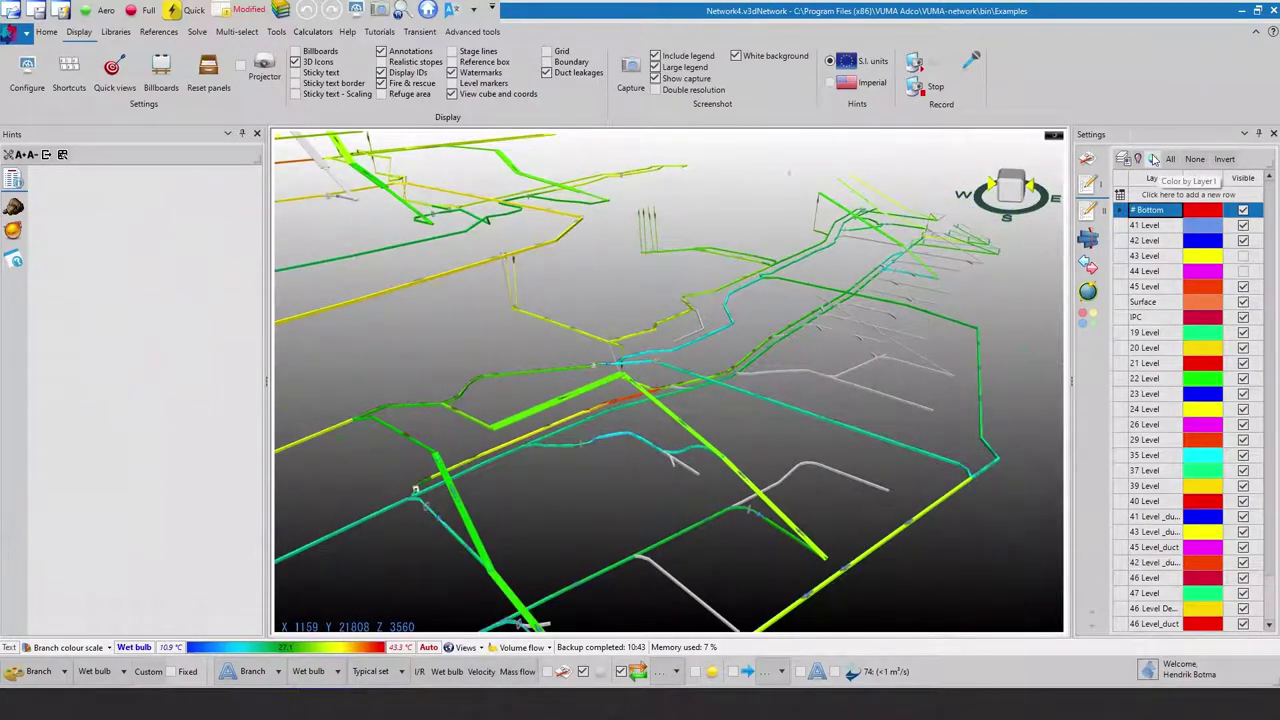
pyautogui.click(1153, 160)
pyautogui.click(1153, 160)
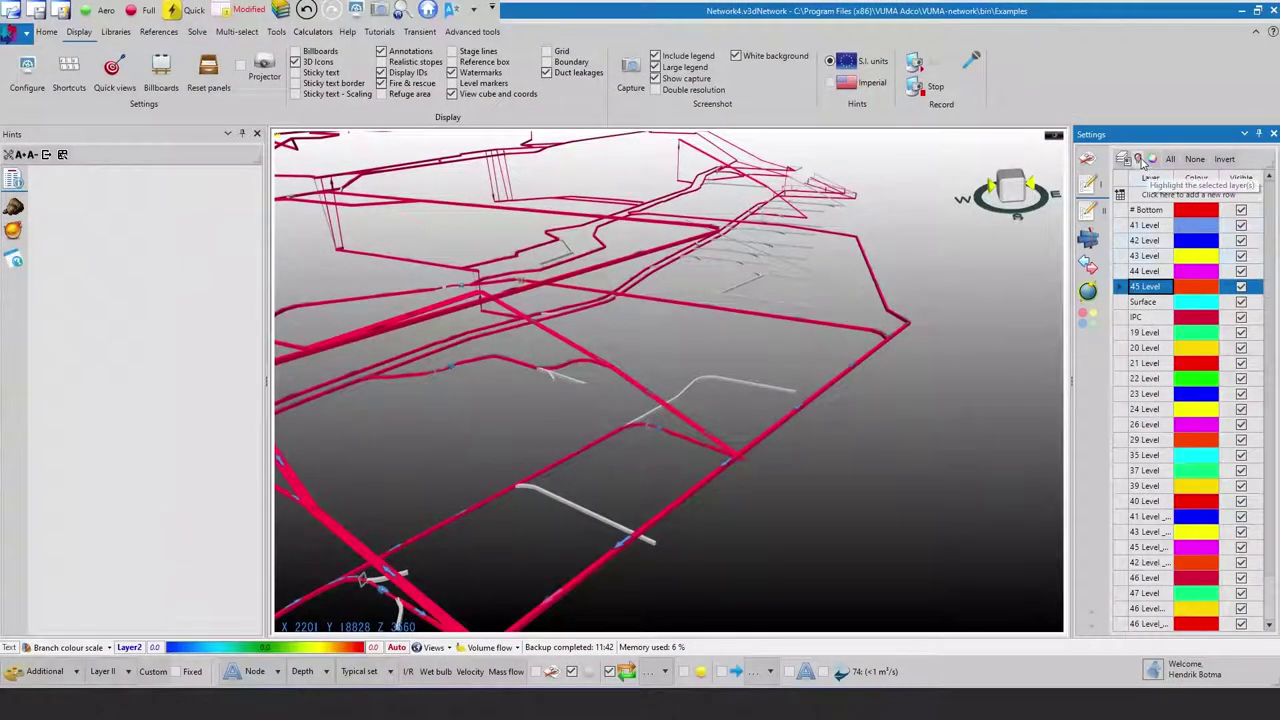
# - Highlight 45 Level so other layers fade, then inspect one of its branches
pyautogui.click(1140, 160)
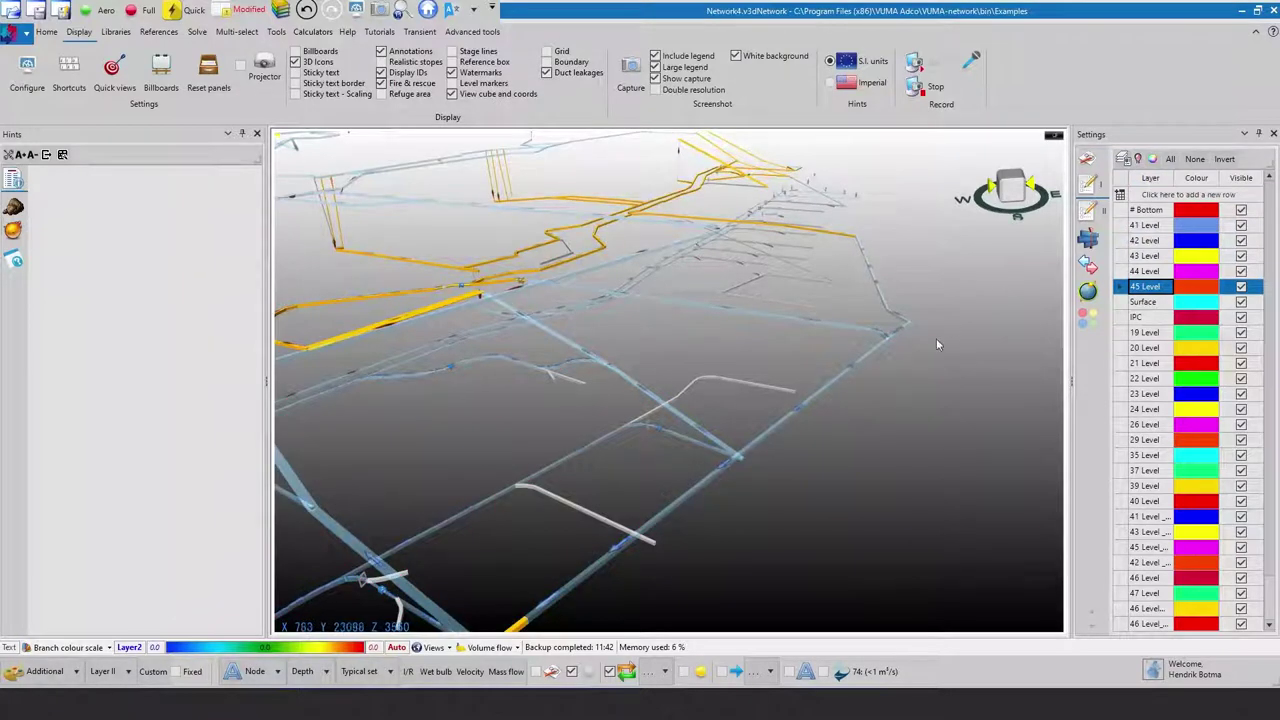
pyautogui.click(765, 431)
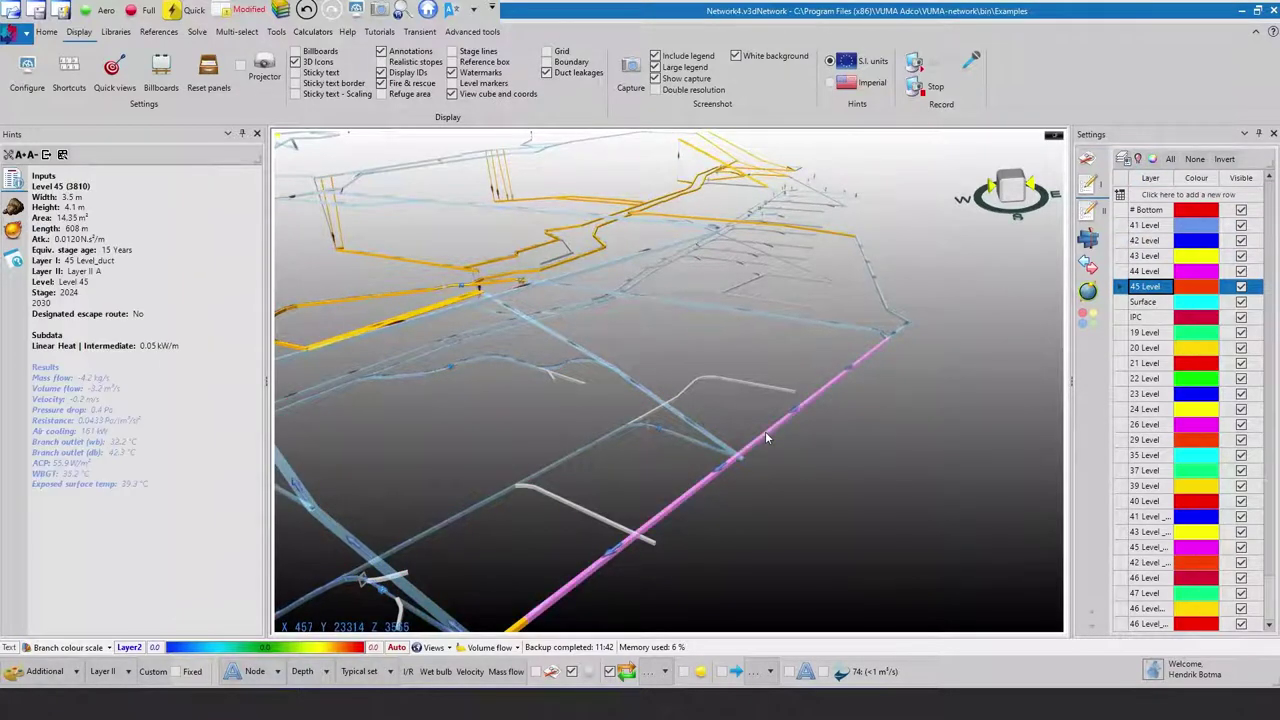
pyautogui.rightClick(765, 431)
pyautogui.click(807, 288)
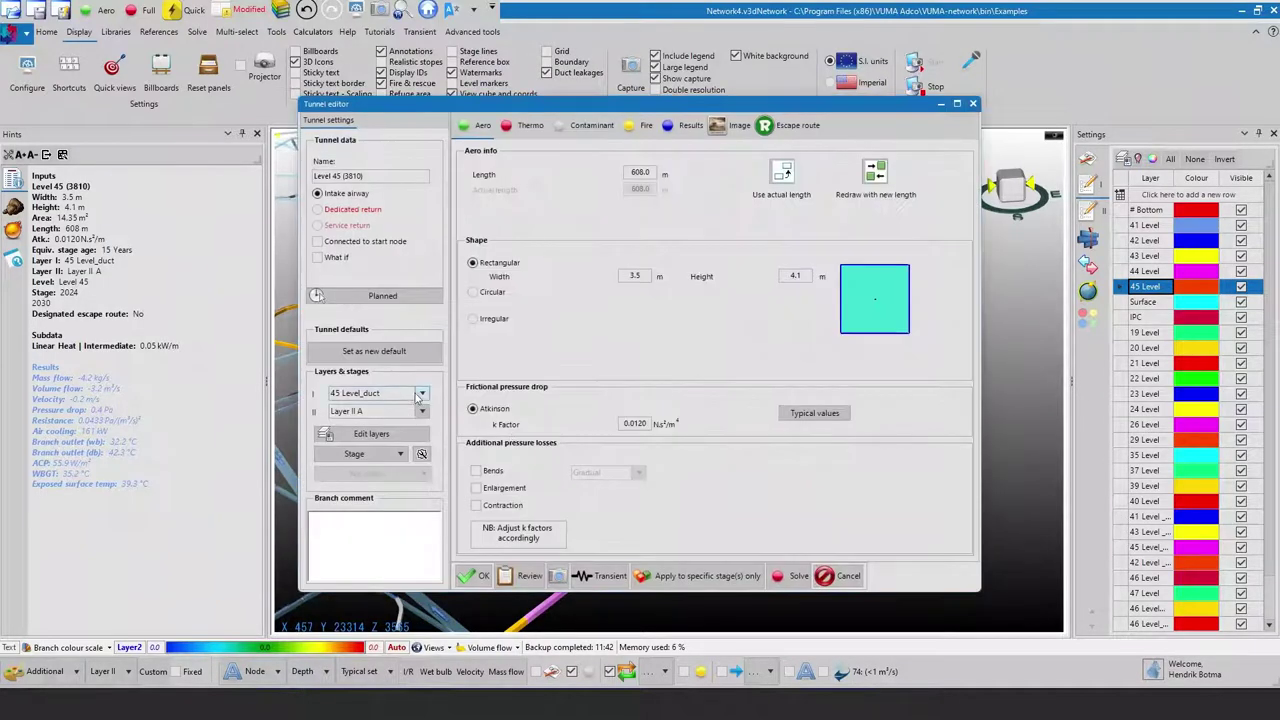
# - Close the tunnel editor, leaving its Layer I and Layer II A unchanged
pyautogui.click(420, 396)
pyautogui.click(420, 396)
pyautogui.click(421, 411)
pyautogui.click(421, 411)
pyautogui.click(476, 576)
# - Box-select a group of tunnel branches and move them all to another Layer I level
pyautogui.moveTo(602, 356); pyautogui.dragTo(800, 522)
pyautogui.rightClick(661, 467)
pyautogui.moveTo(816, 556)
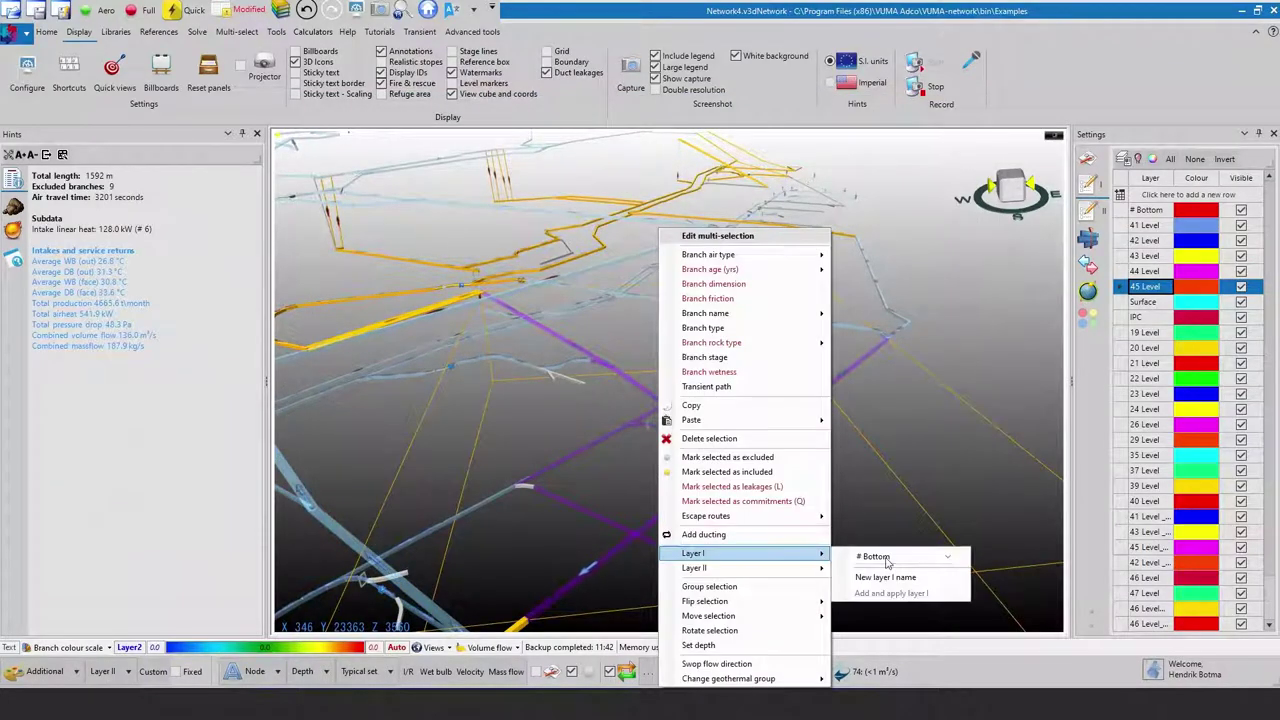
pyautogui.click(887, 557)
pyautogui.click(891, 493)
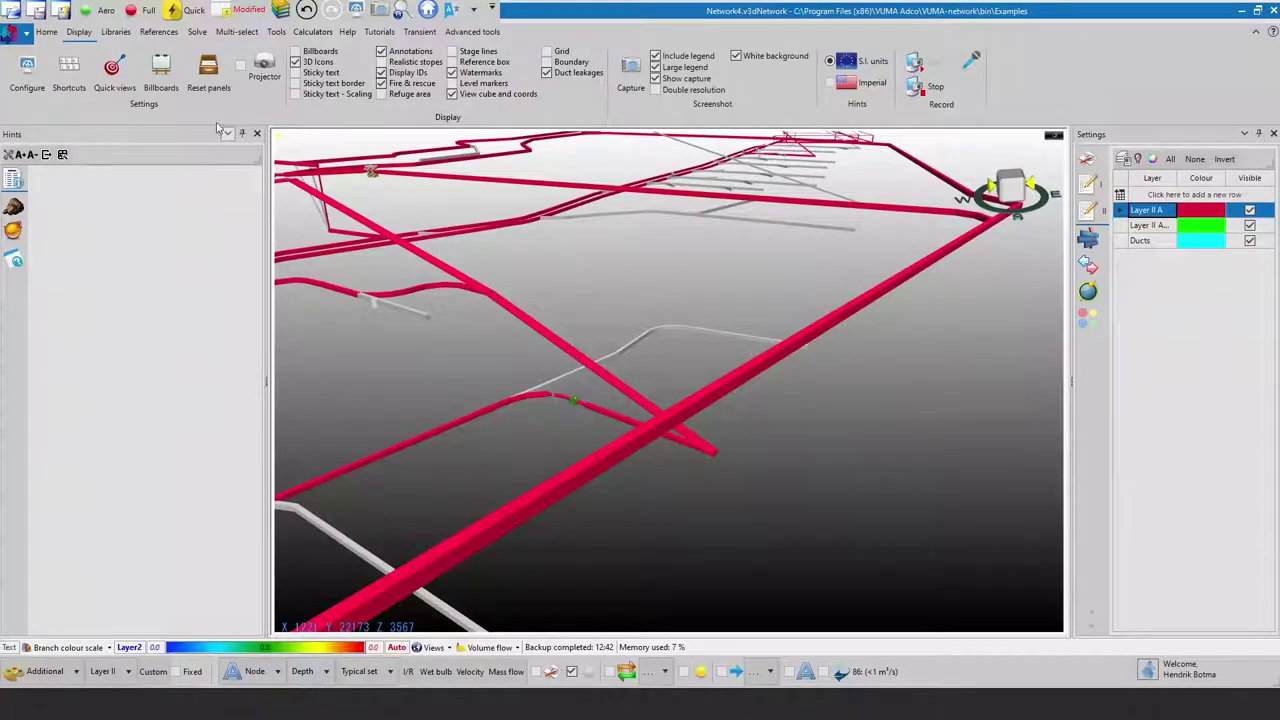
# - Edit the Fan branch defaults and make the 22 kW library fan the default
pyautogui.click(276, 32)
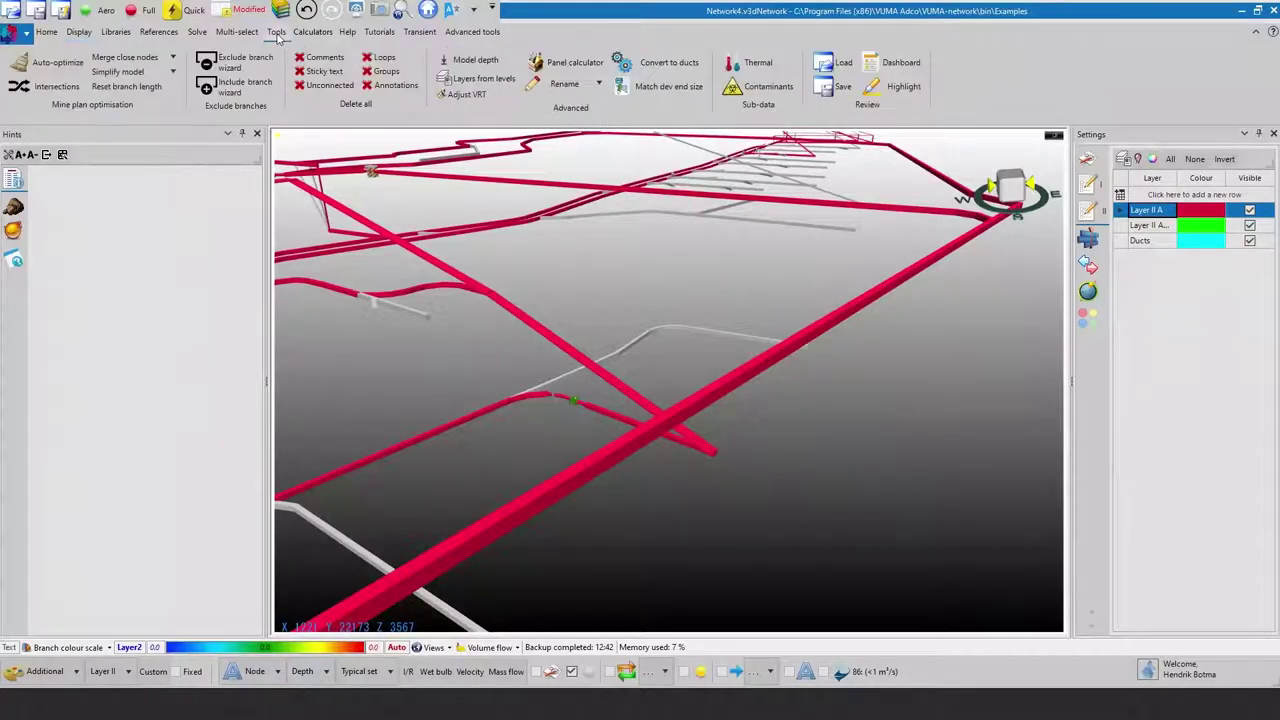
pyautogui.click(114, 32)
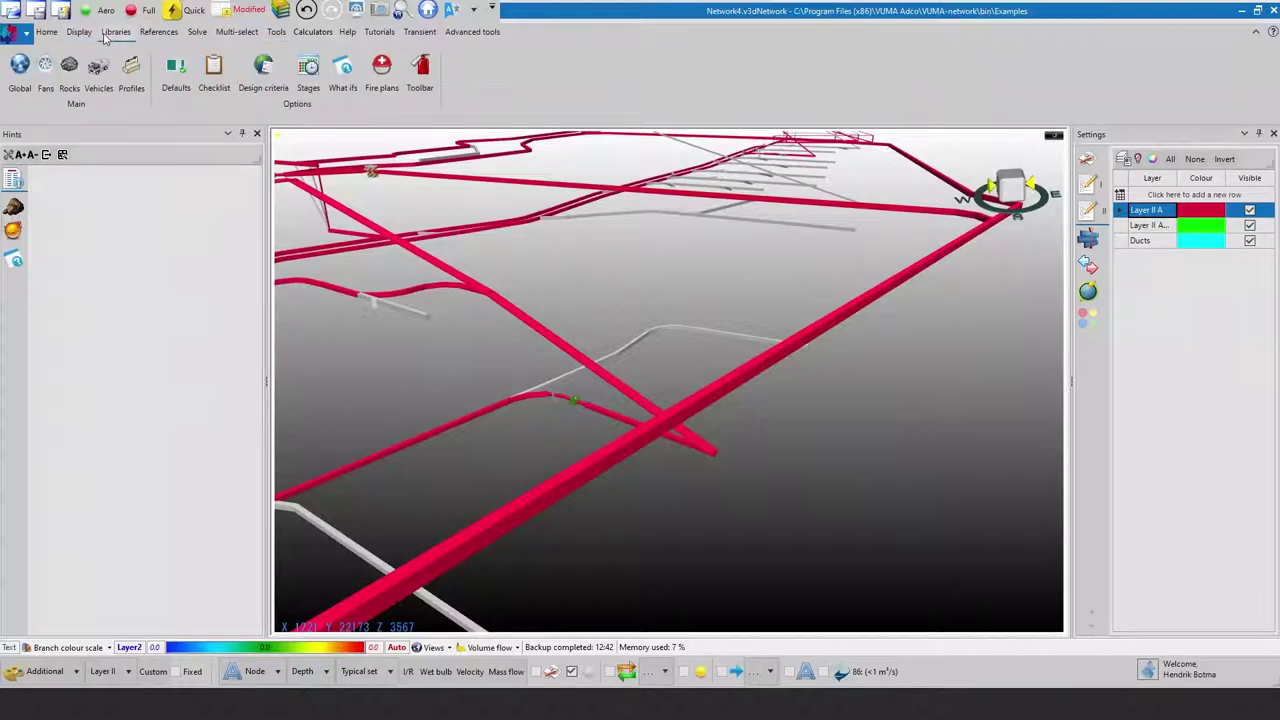
pyautogui.click(175, 88)
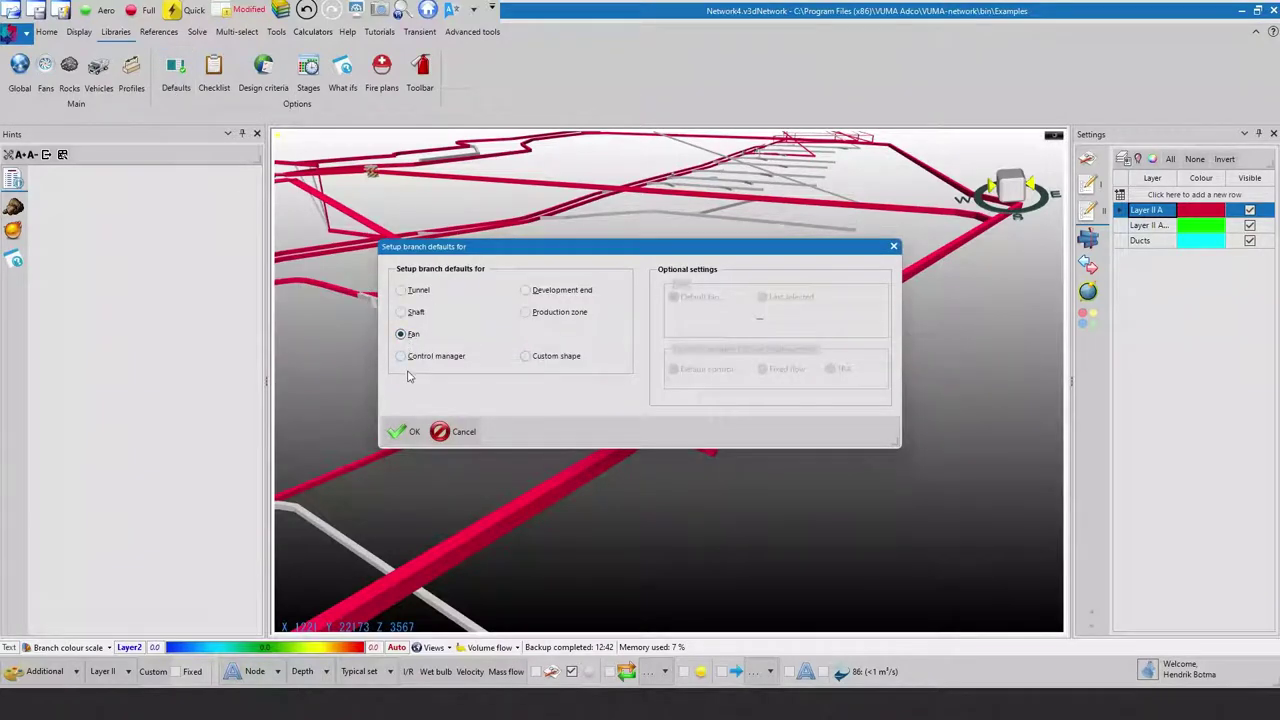
pyautogui.click(404, 428)
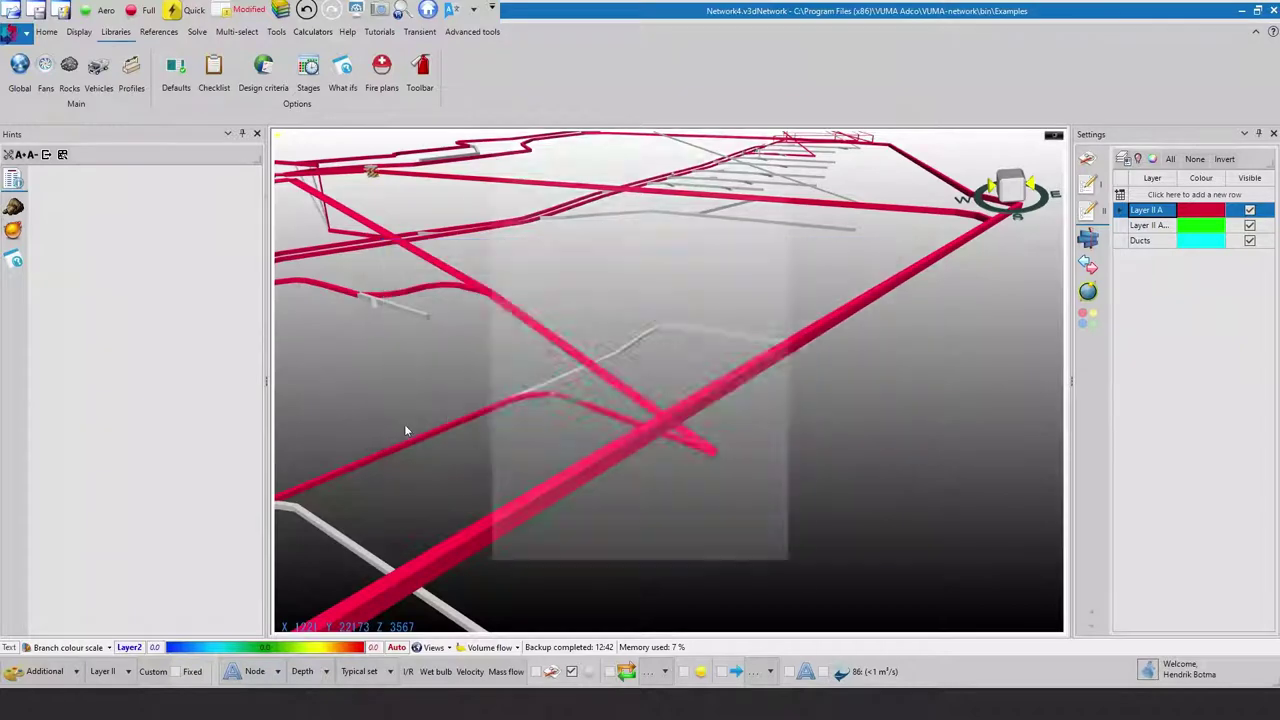
pyautogui.click(624, 151)
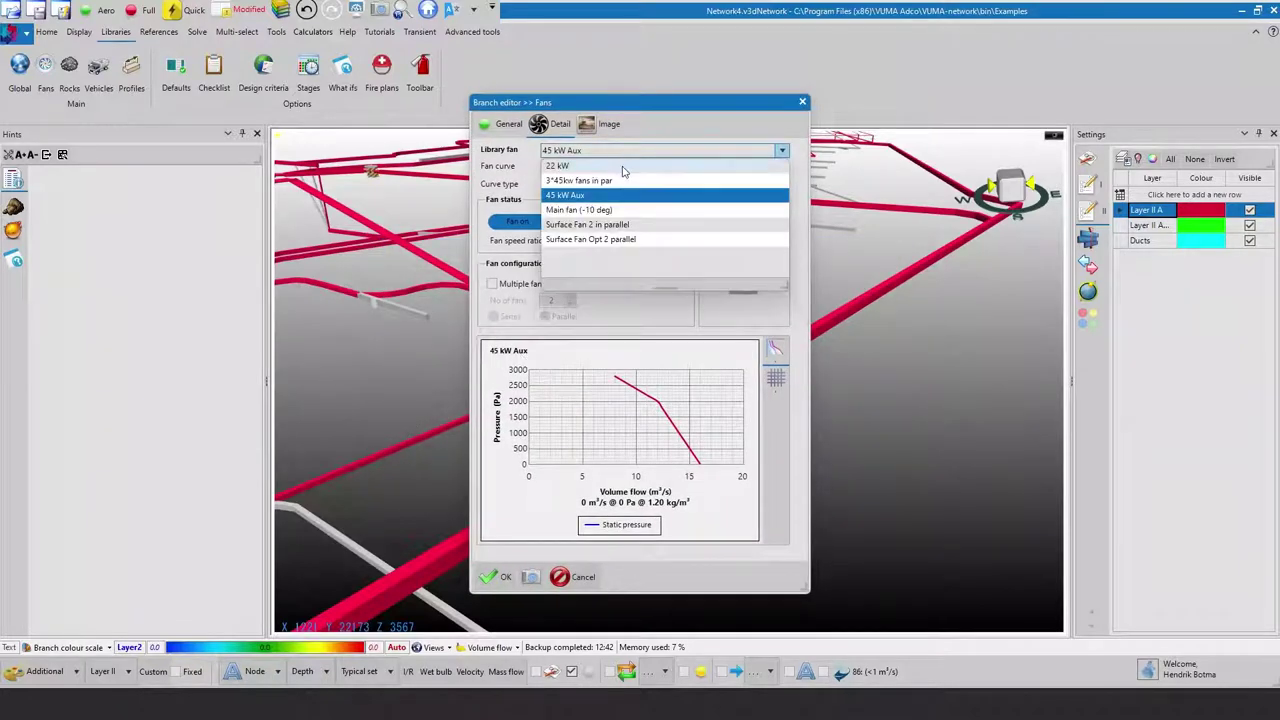
pyautogui.click(622, 168)
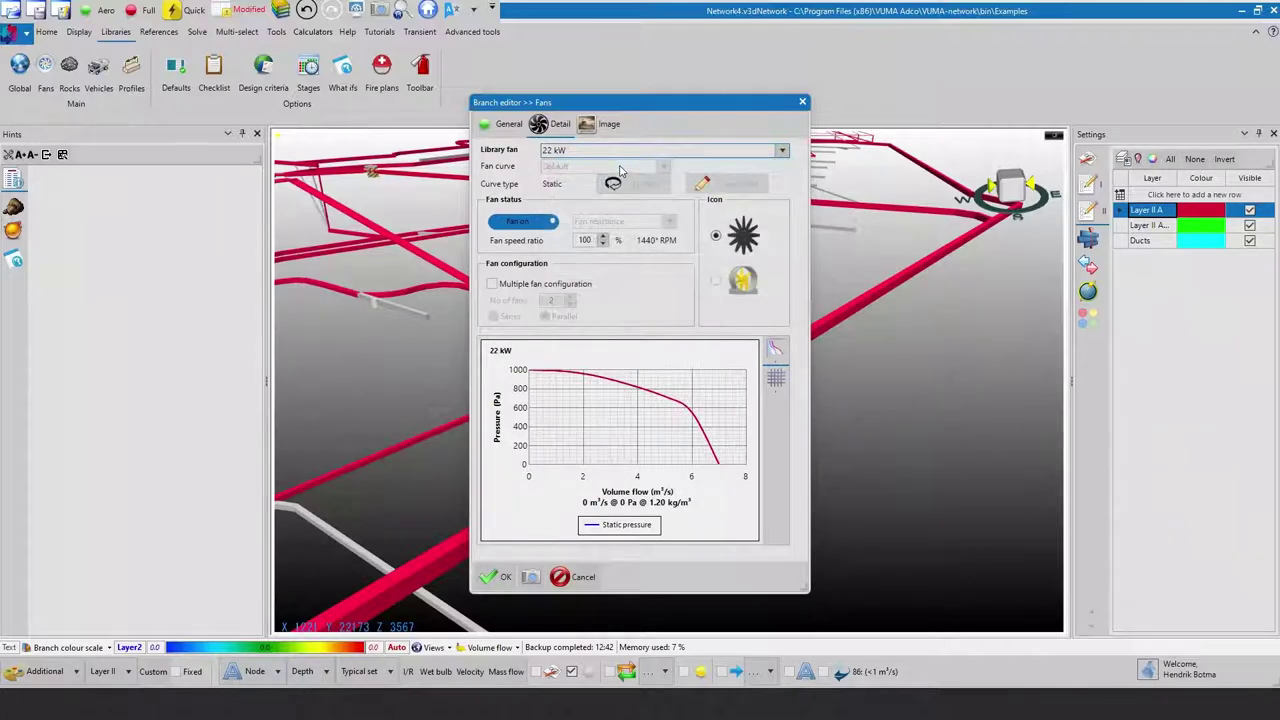
# - Set the default fan to Layer I 42 Level and Layer II A, and save the defaults
pyautogui.click(506, 126)
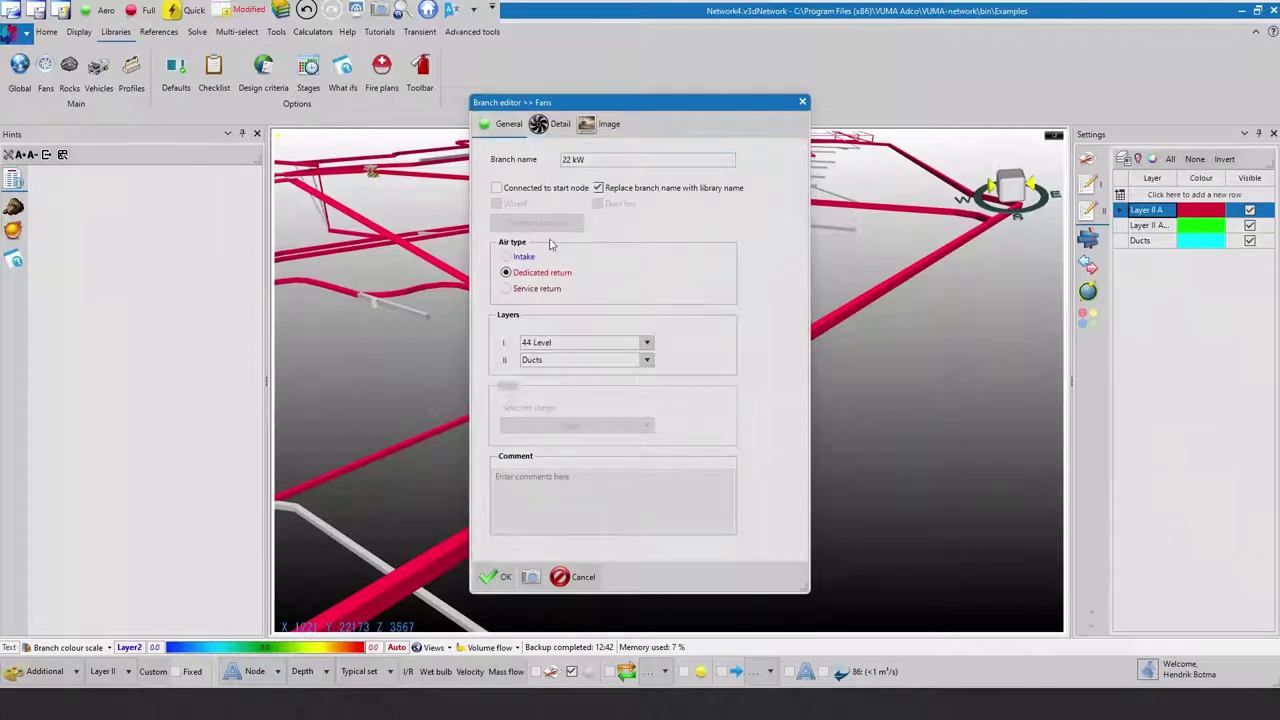
pyautogui.click(551, 343)
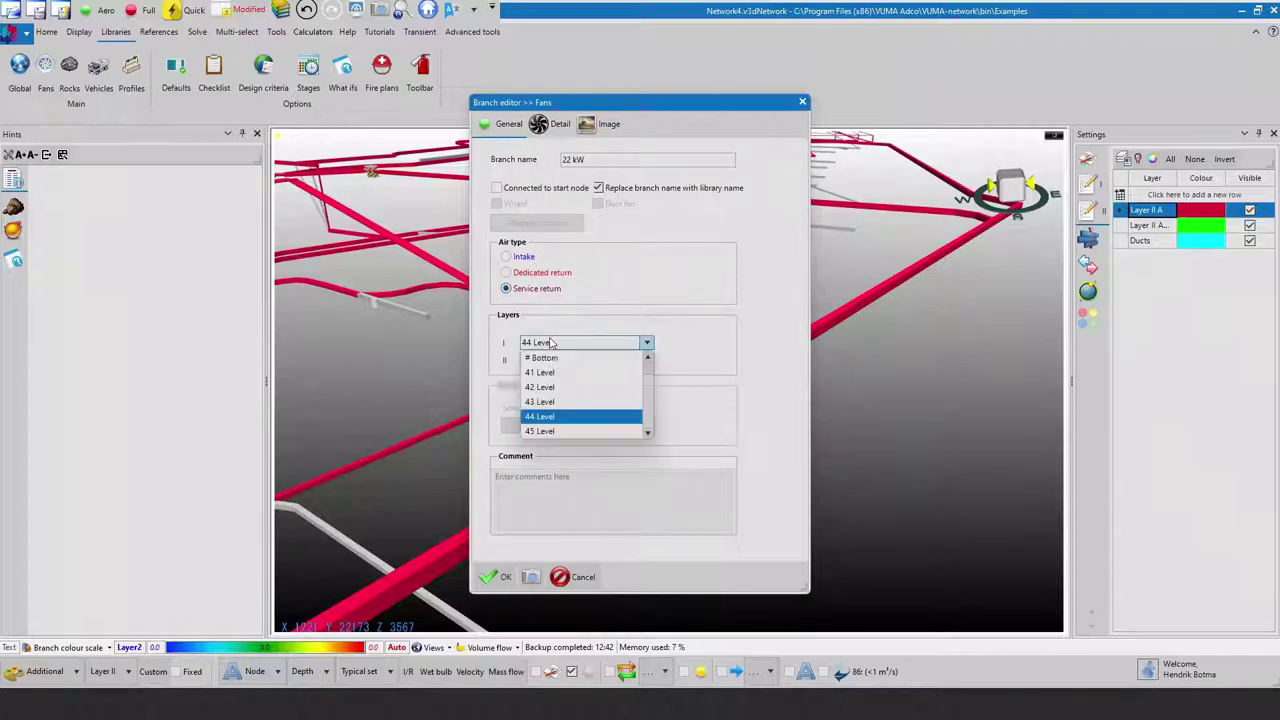
pyautogui.click(556, 387)
pyautogui.click(560, 360)
pyautogui.click(548, 388)
pyautogui.click(499, 584)
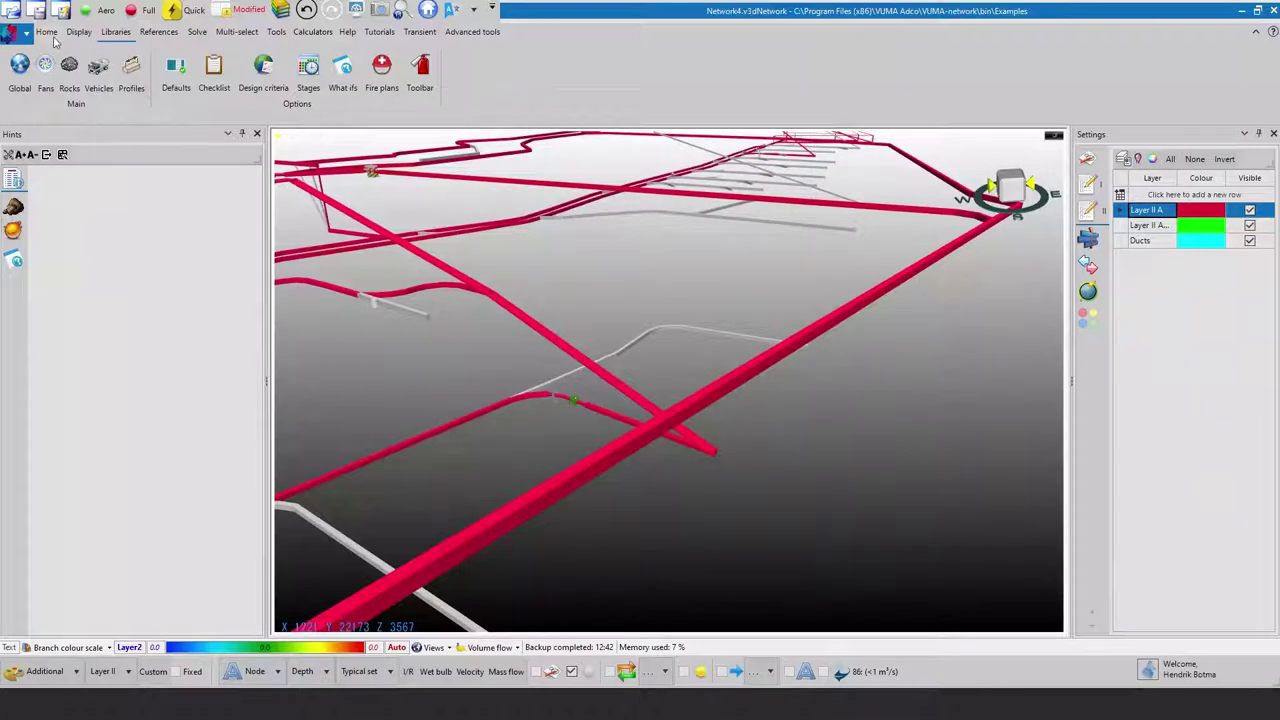
pyautogui.click(52, 33)
# - Place a new 22 kW fan in the network and check its general settings
pyautogui.click(82, 88)
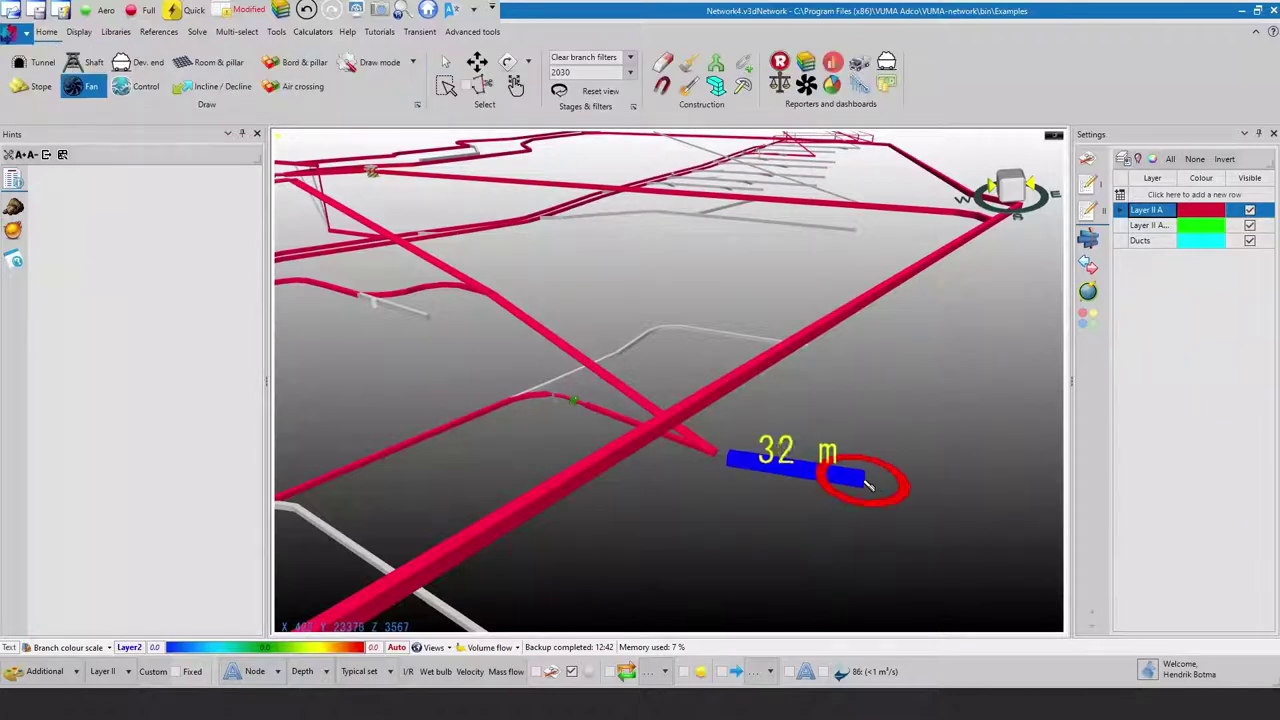
pyautogui.click(795, 540)
pyautogui.doubleClick(797, 542)
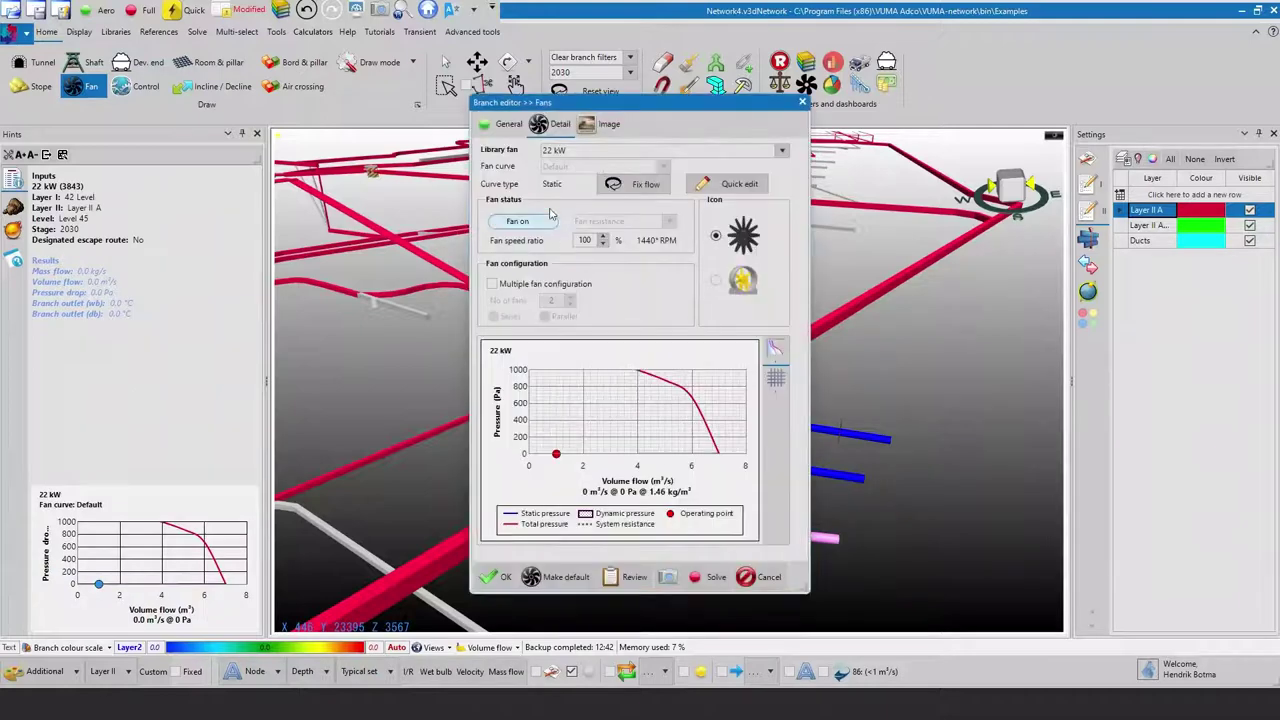
pyautogui.click(506, 124)
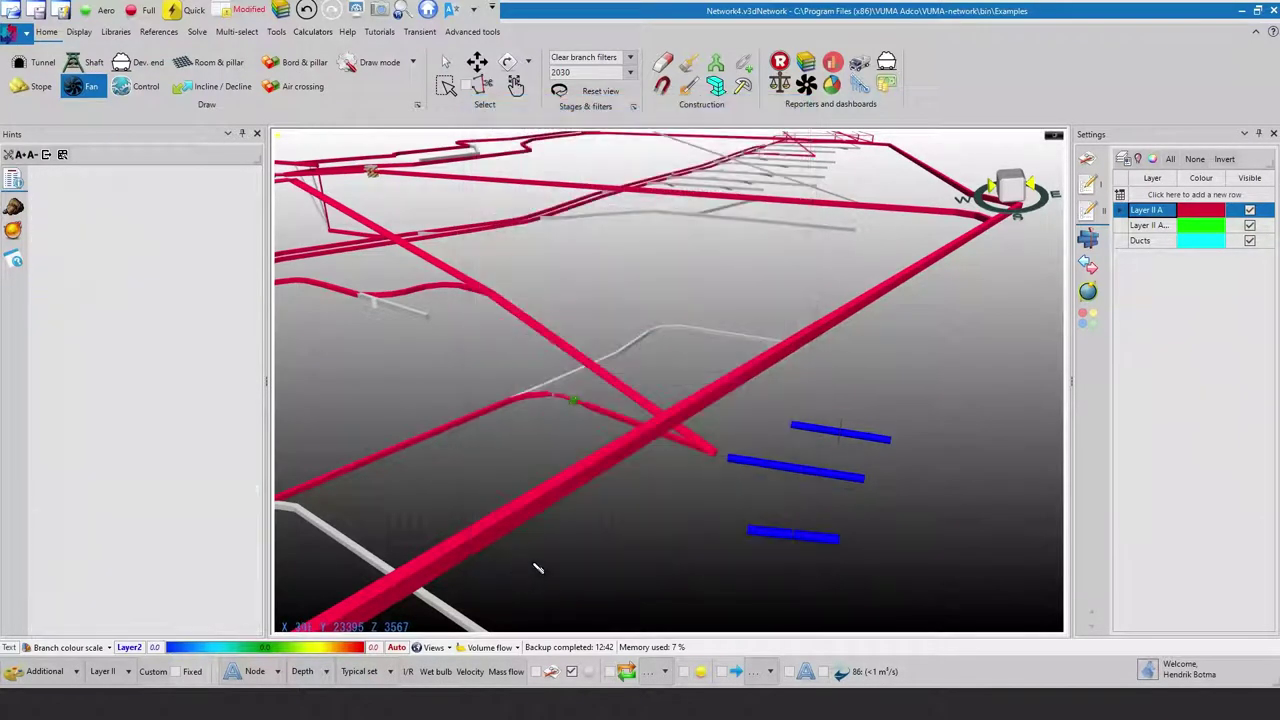
pyautogui.hotkey('alt', 'd')
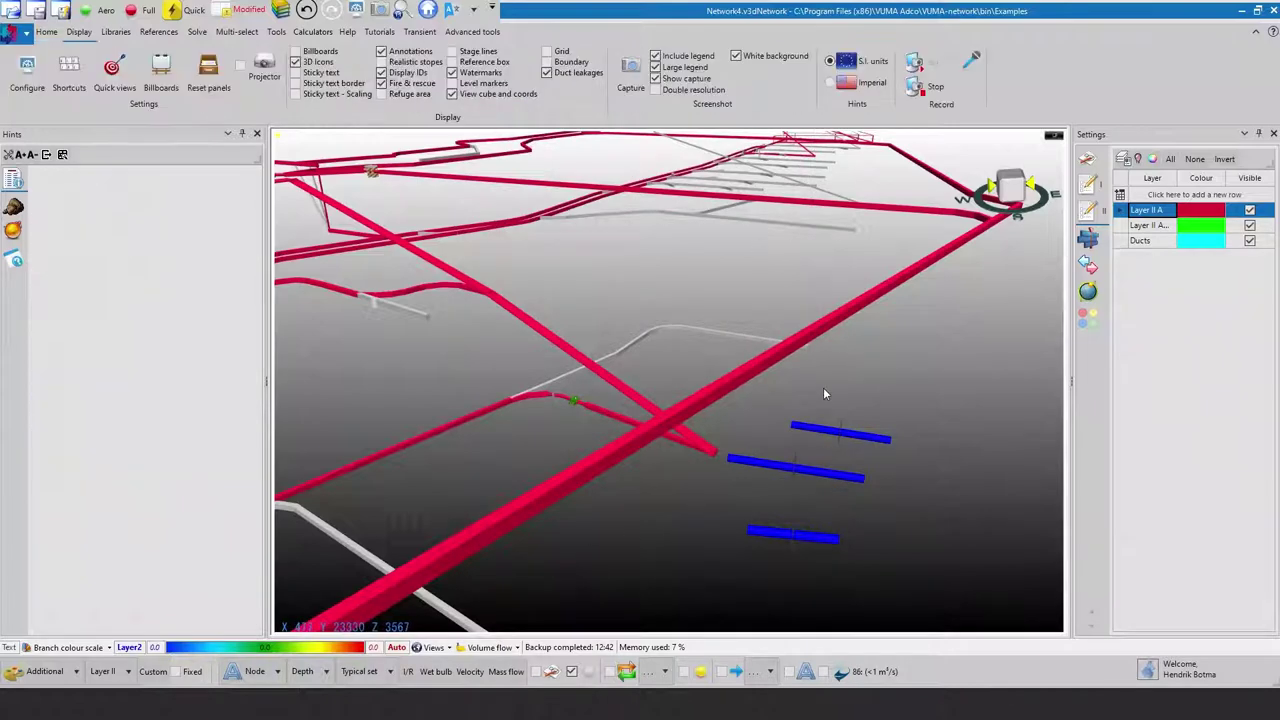
# - Widen tunnel 42/43 FWD S (3832) to 5 m in its tunnel editor
pyautogui.rightClick(766, 366)
pyautogui.click(824, 289)
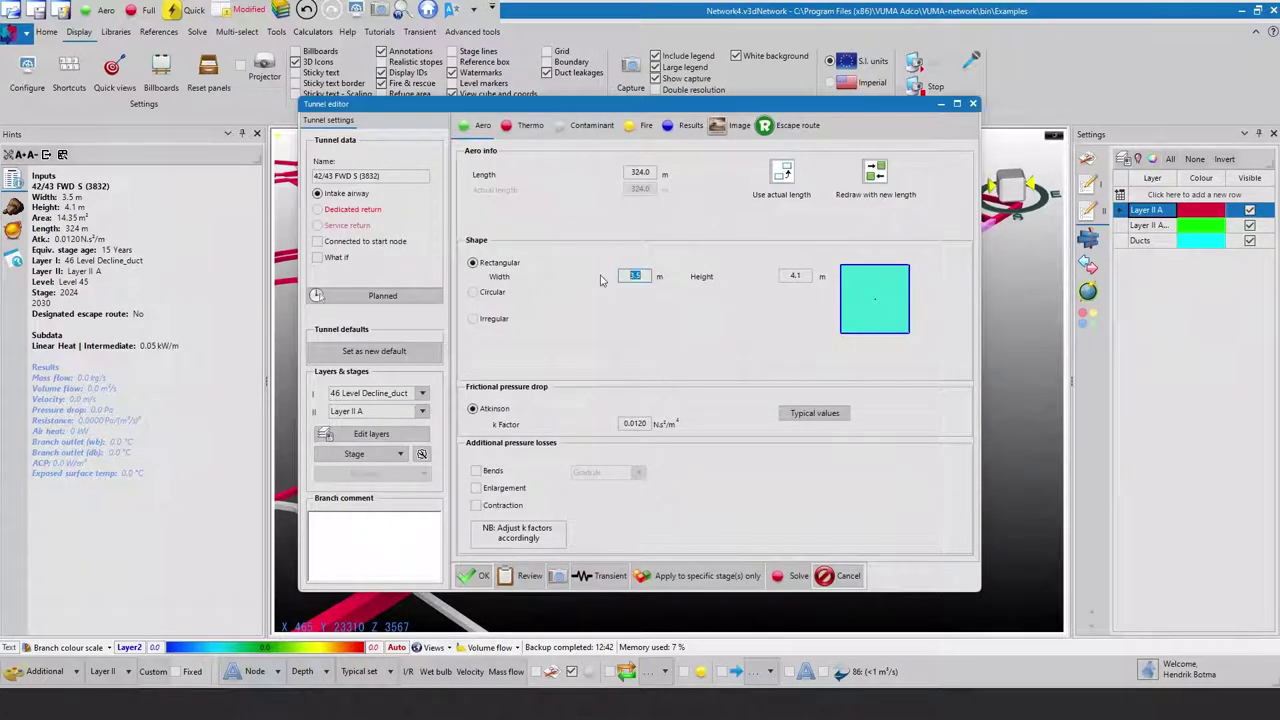
pyautogui.press('Tab')
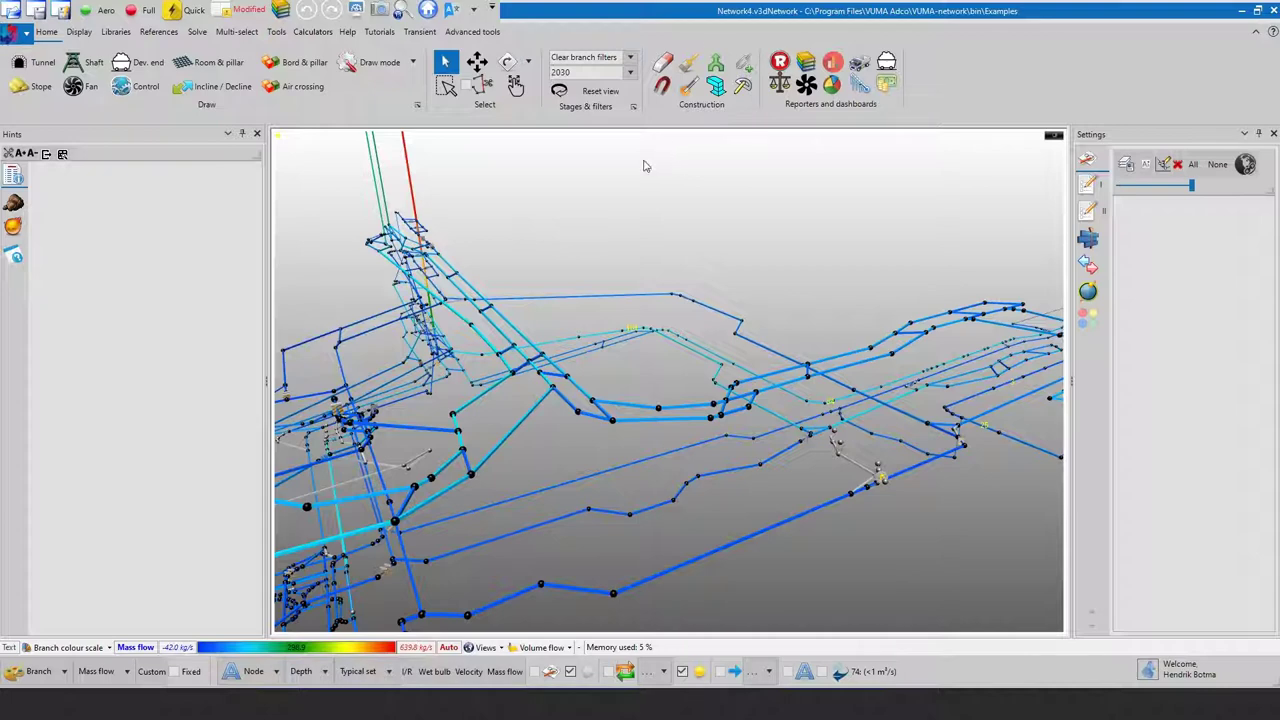
# - Load the Massive mine with decline example model
pyautogui.click(16, 34)
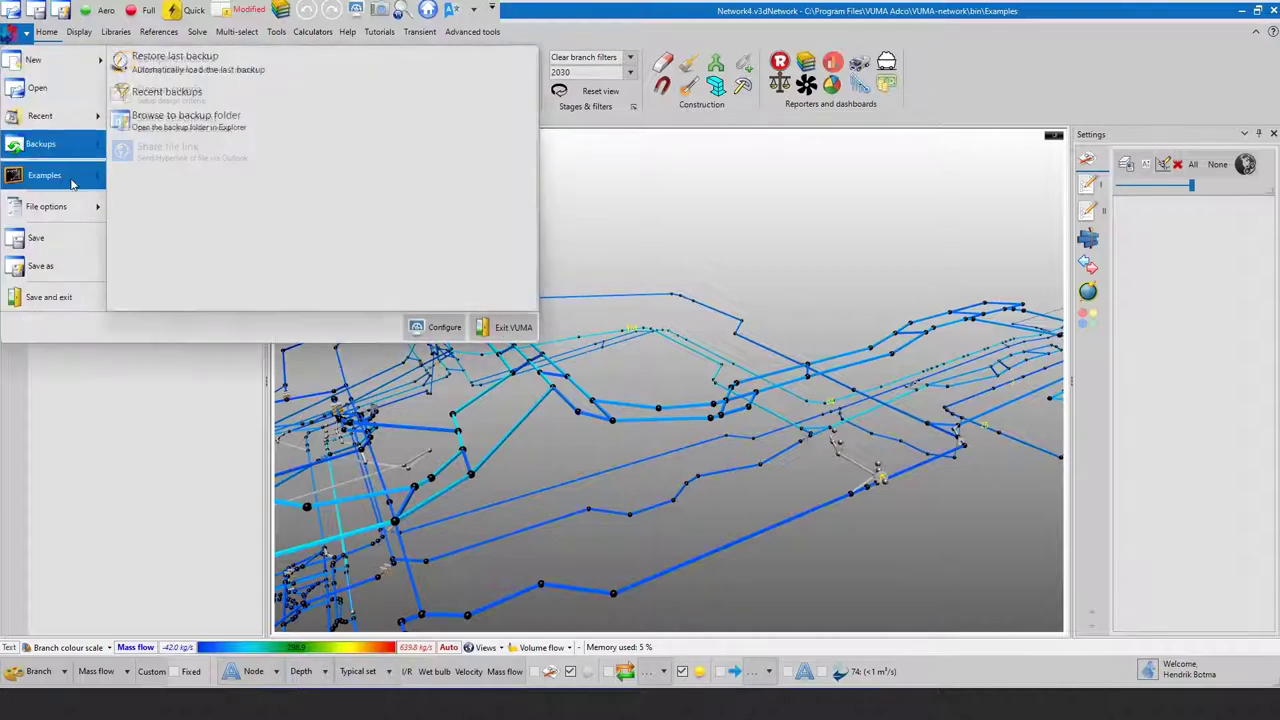
pyautogui.moveTo(44, 175)
pyautogui.click(206, 108)
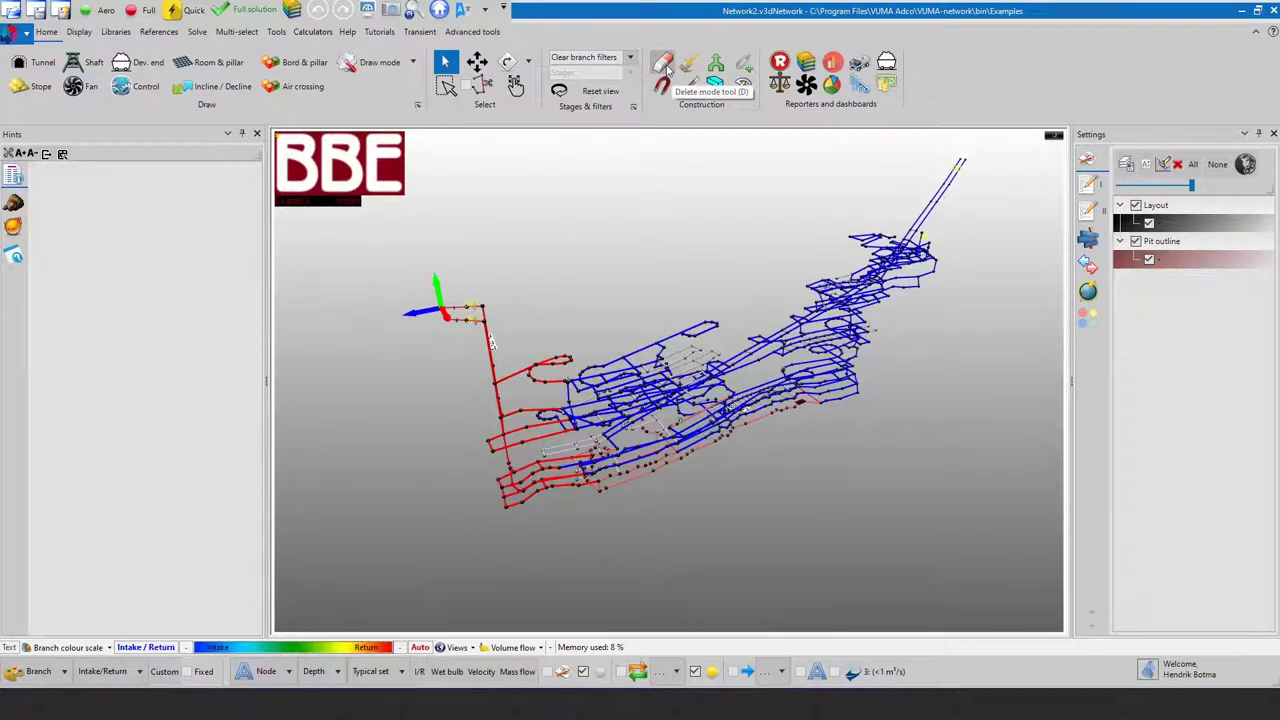
# - Erase six unwanted red, pink and blue branches, then return to Select mode
pyautogui.click(664, 64)
pyautogui.scroll(5, 530, 340)
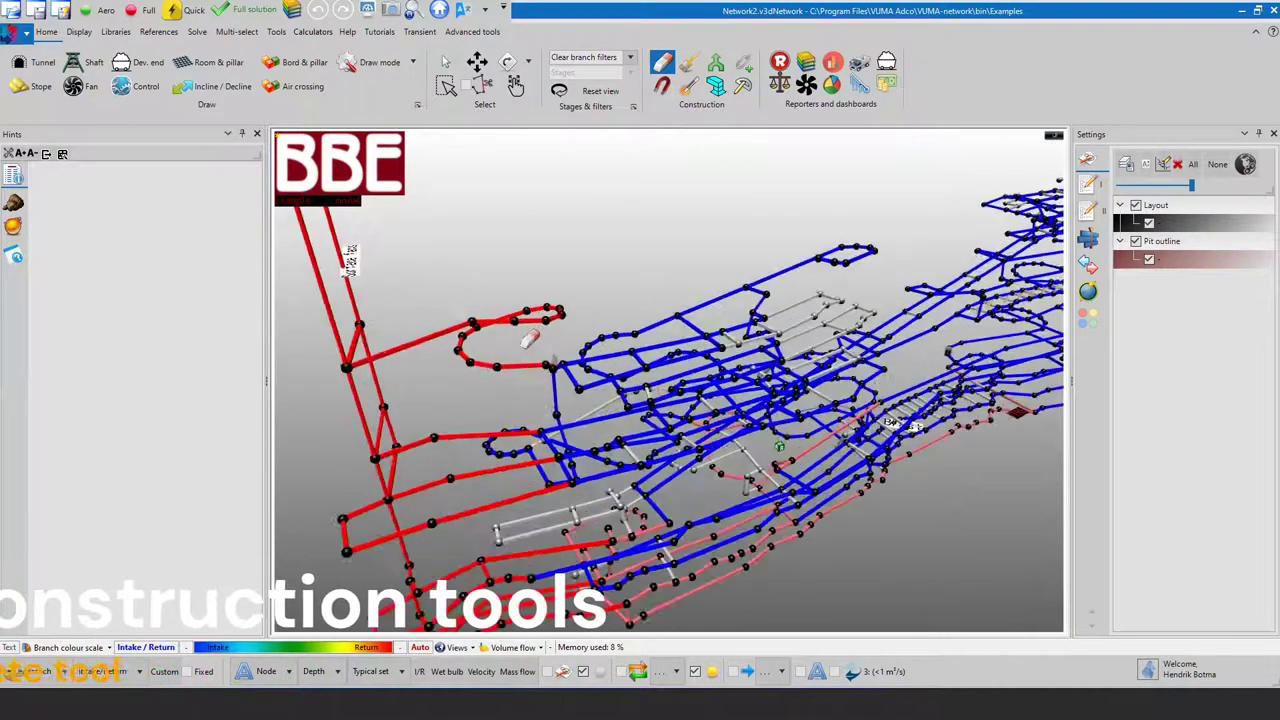
pyautogui.scroll(5, 528, 340)
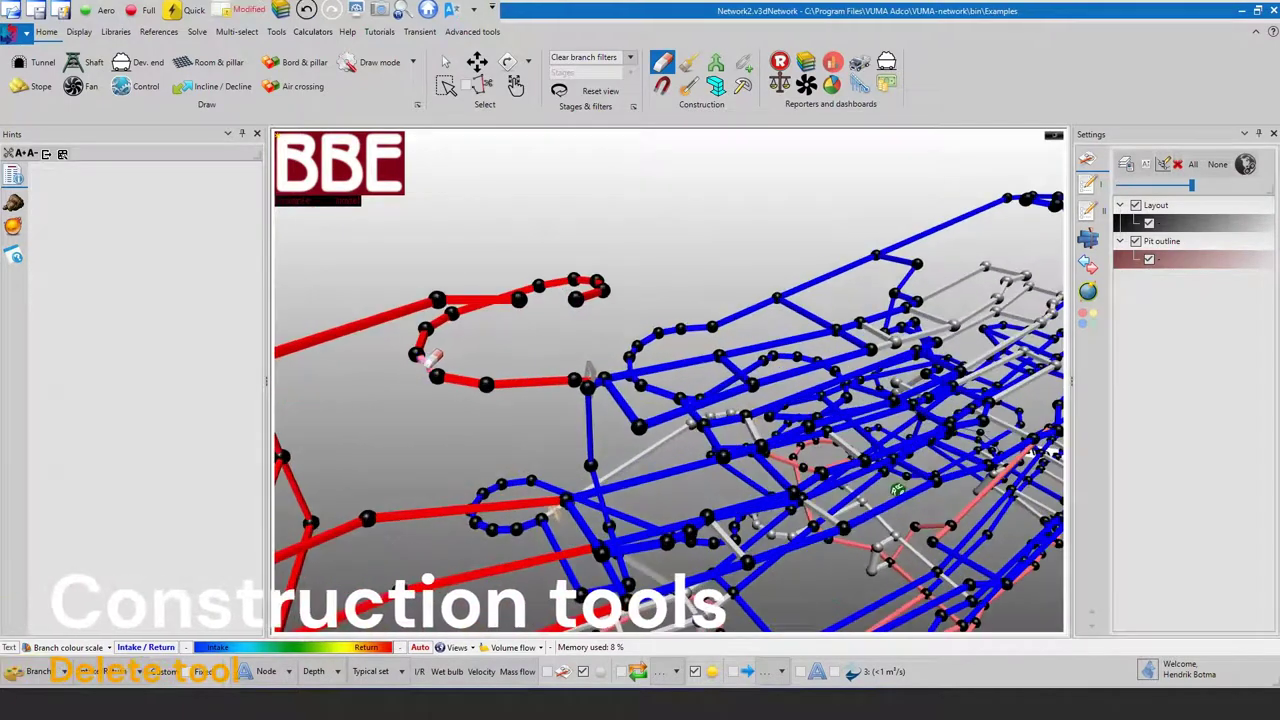
pyautogui.click(427, 362)
pyautogui.click(530, 382)
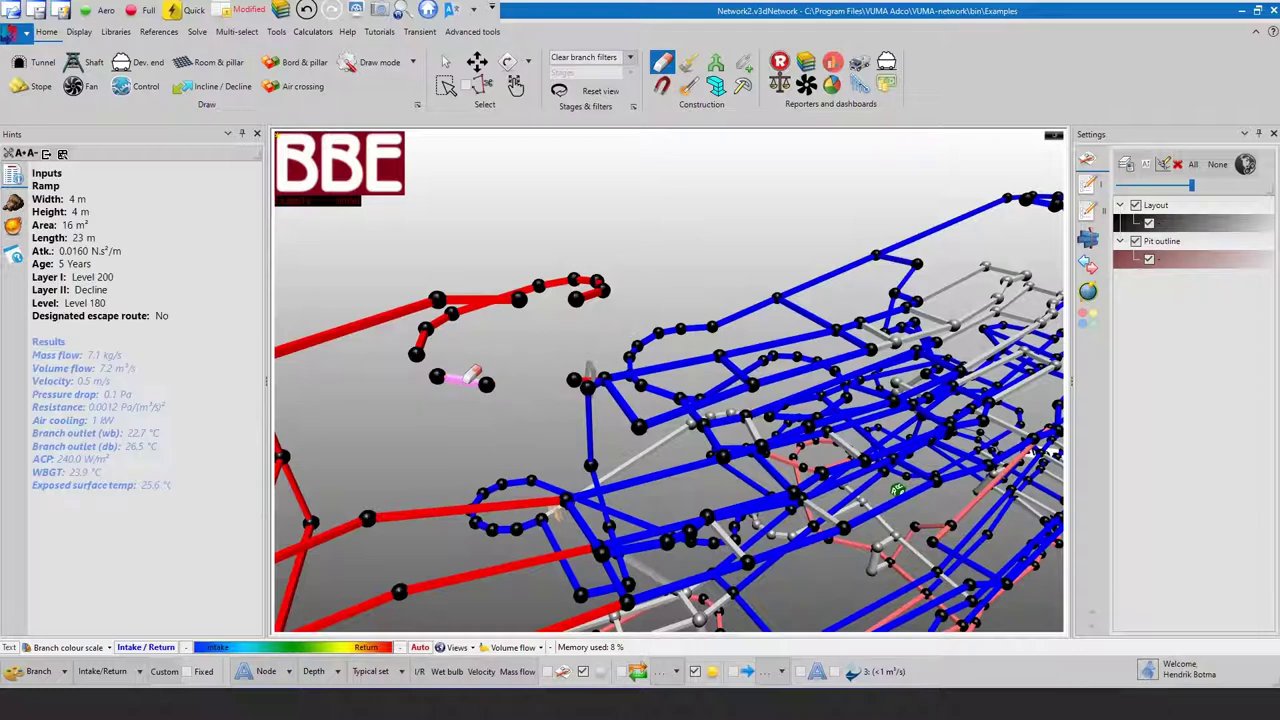
pyautogui.click(470, 376)
pyautogui.click(465, 507)
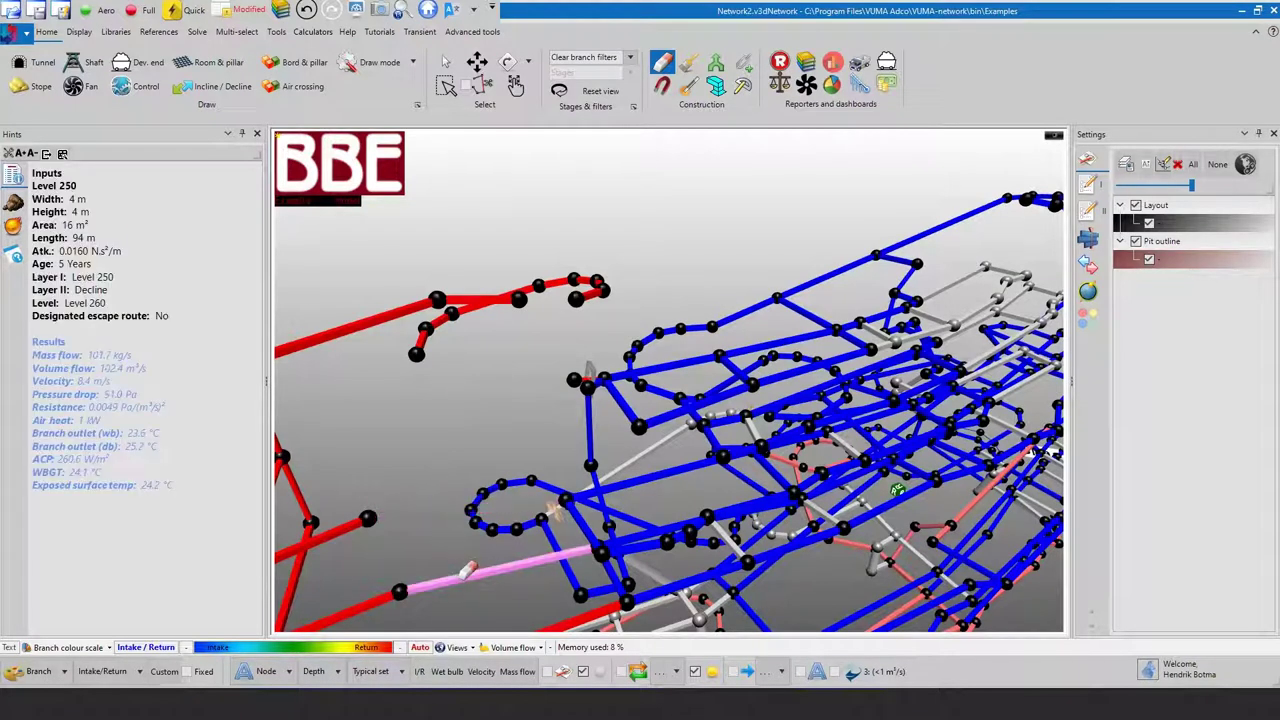
pyautogui.click(466, 570)
pyautogui.click(588, 415)
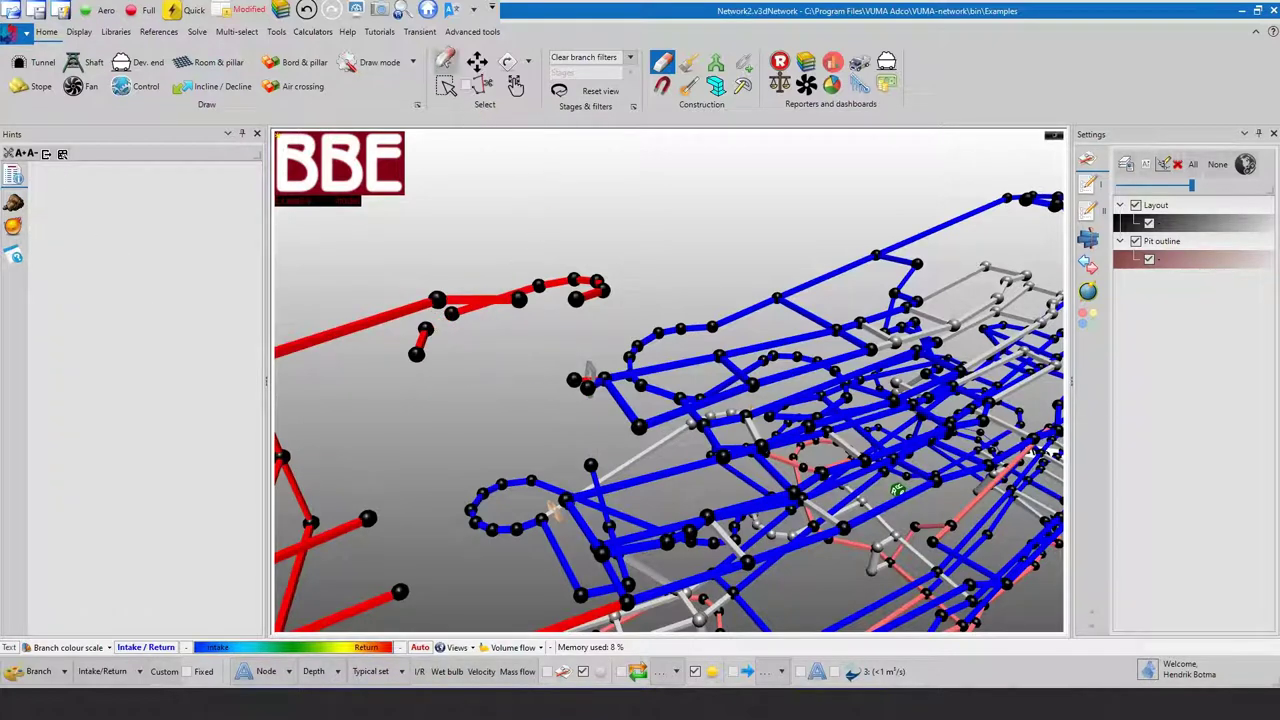
pyautogui.click(446, 62)
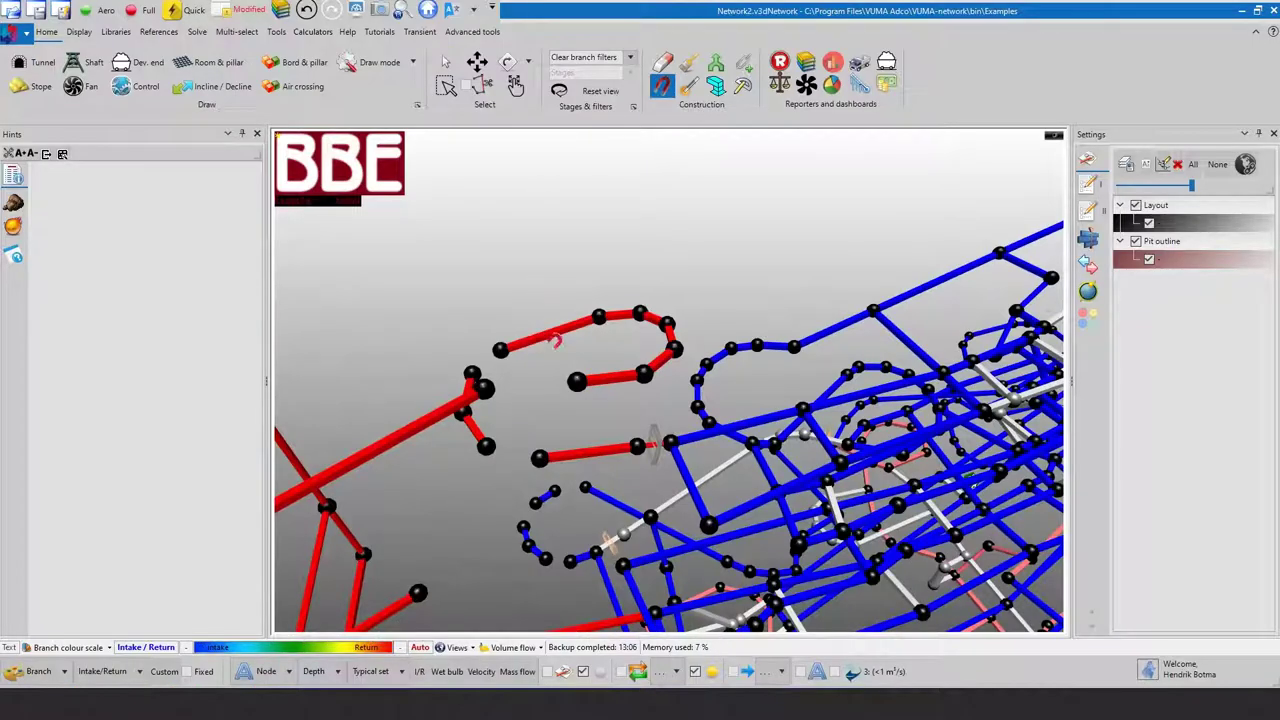
# - Join the red ramp branch's free end to the node on its left
pyautogui.click(516, 343)
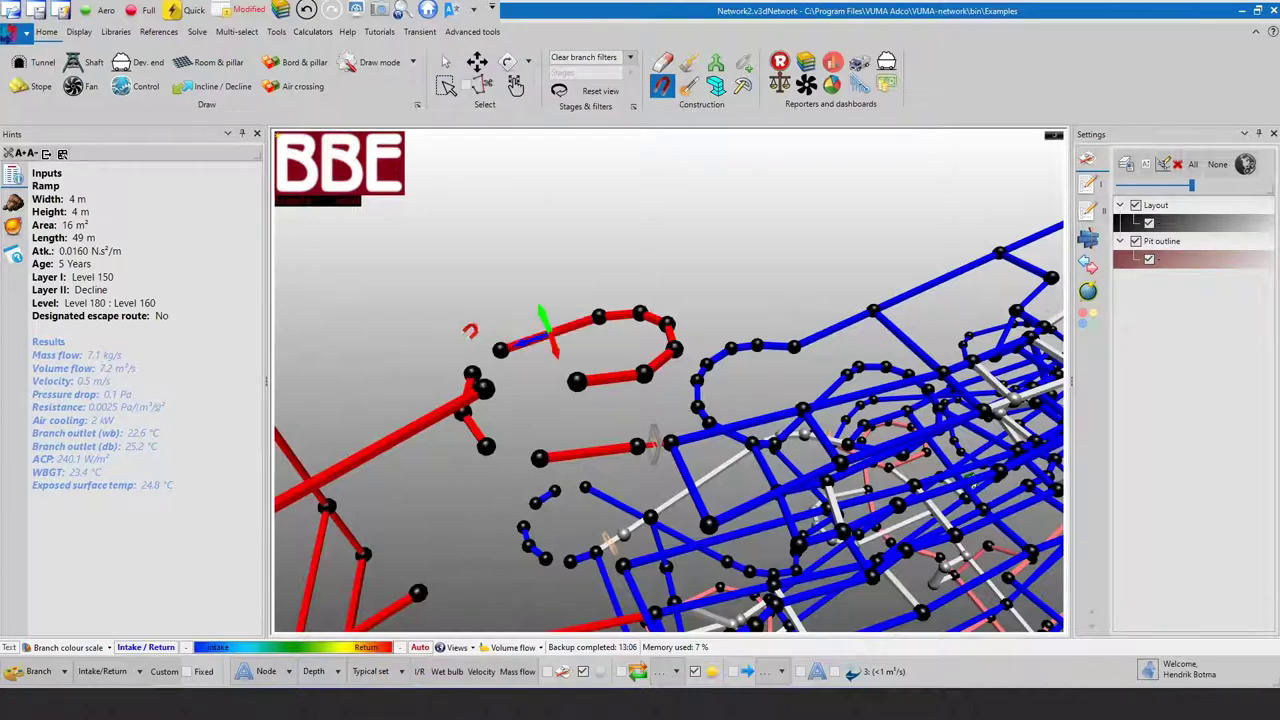
pyautogui.scroll(1, 465, 355)
pyautogui.click(472, 394)
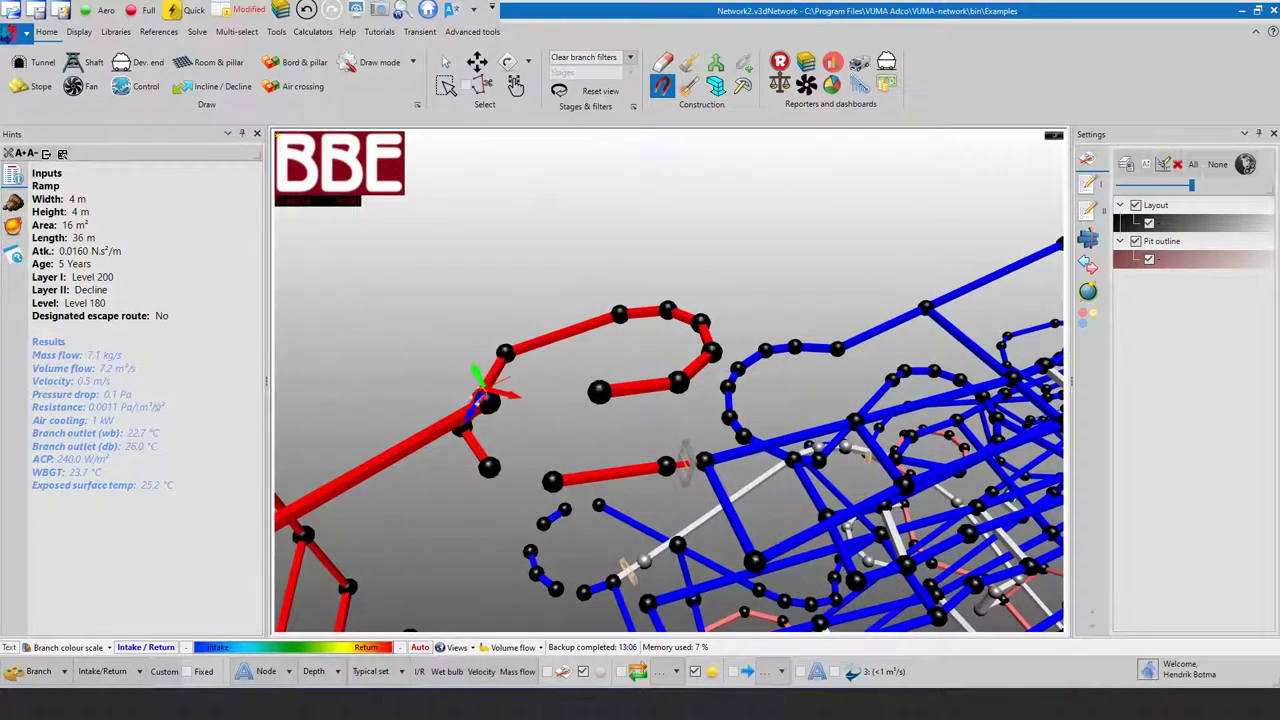
pyautogui.moveTo(571, 434); pyautogui.dragTo(575, 376, button='middle')
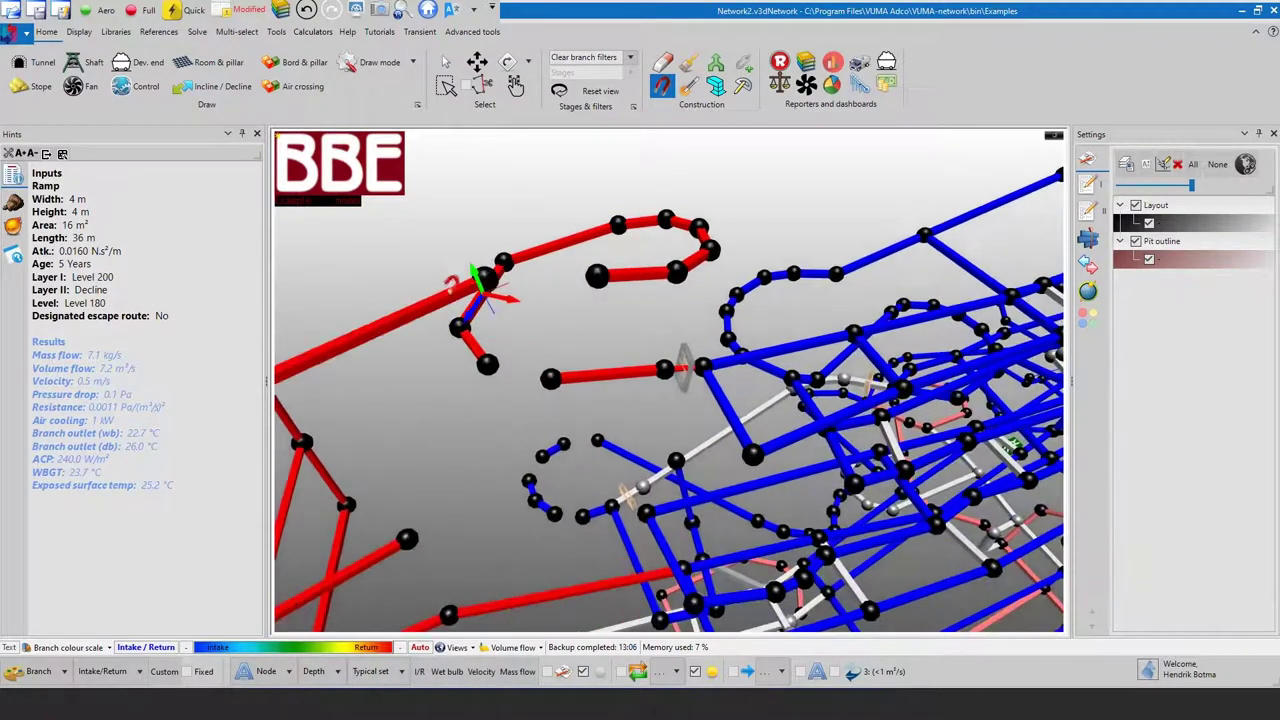
# - Snap the loop branches' free ends onto nearby nodes and select the Level 300 blue branch
pyautogui.click(455, 290)
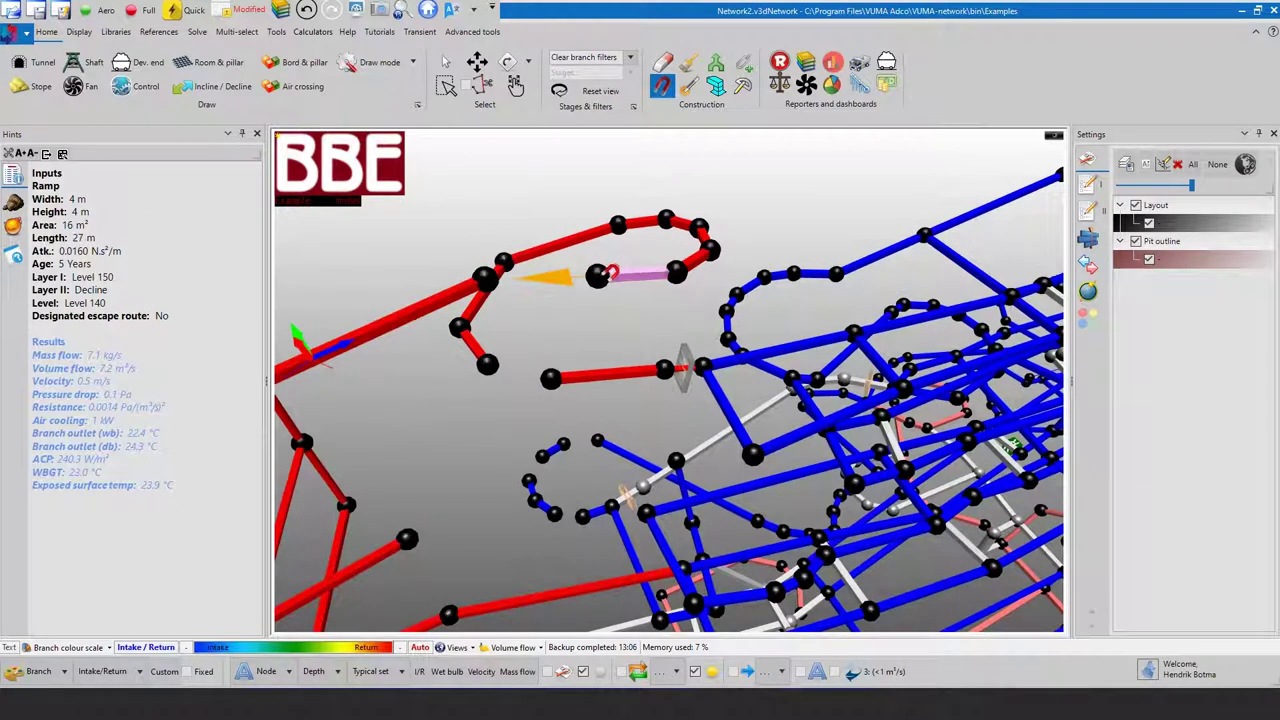
pyautogui.click(600, 275)
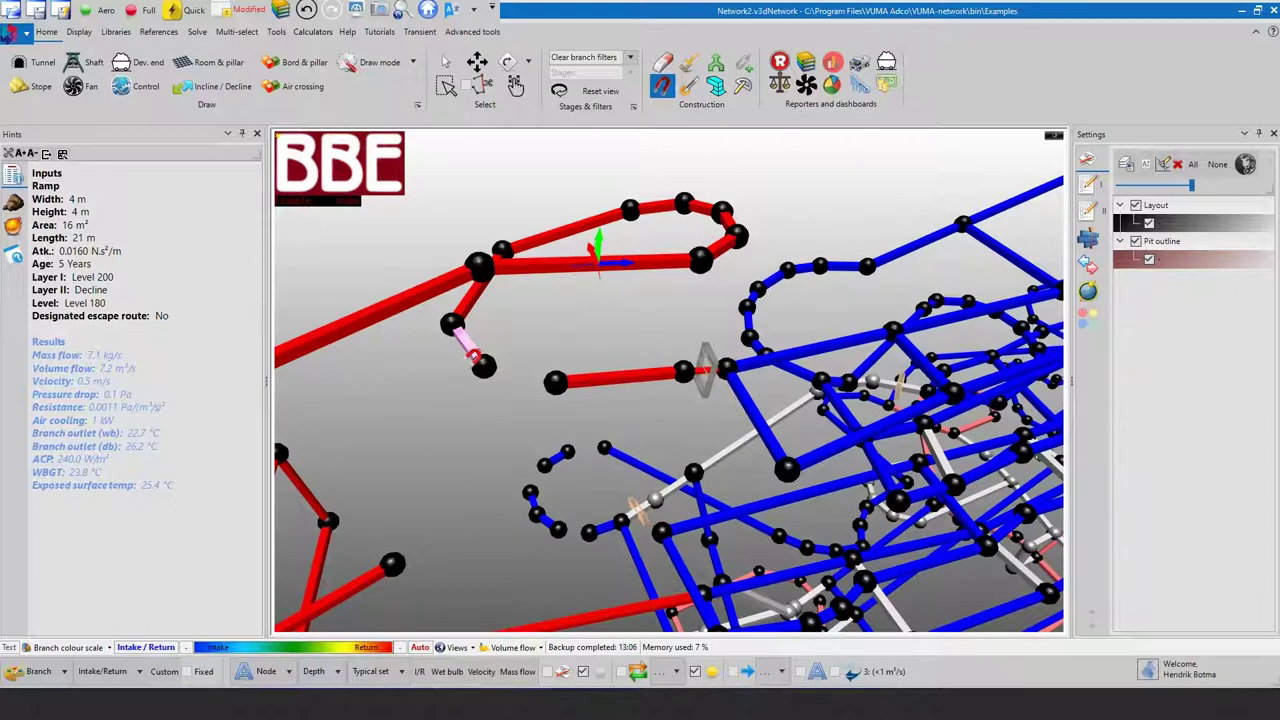
pyautogui.click(476, 357)
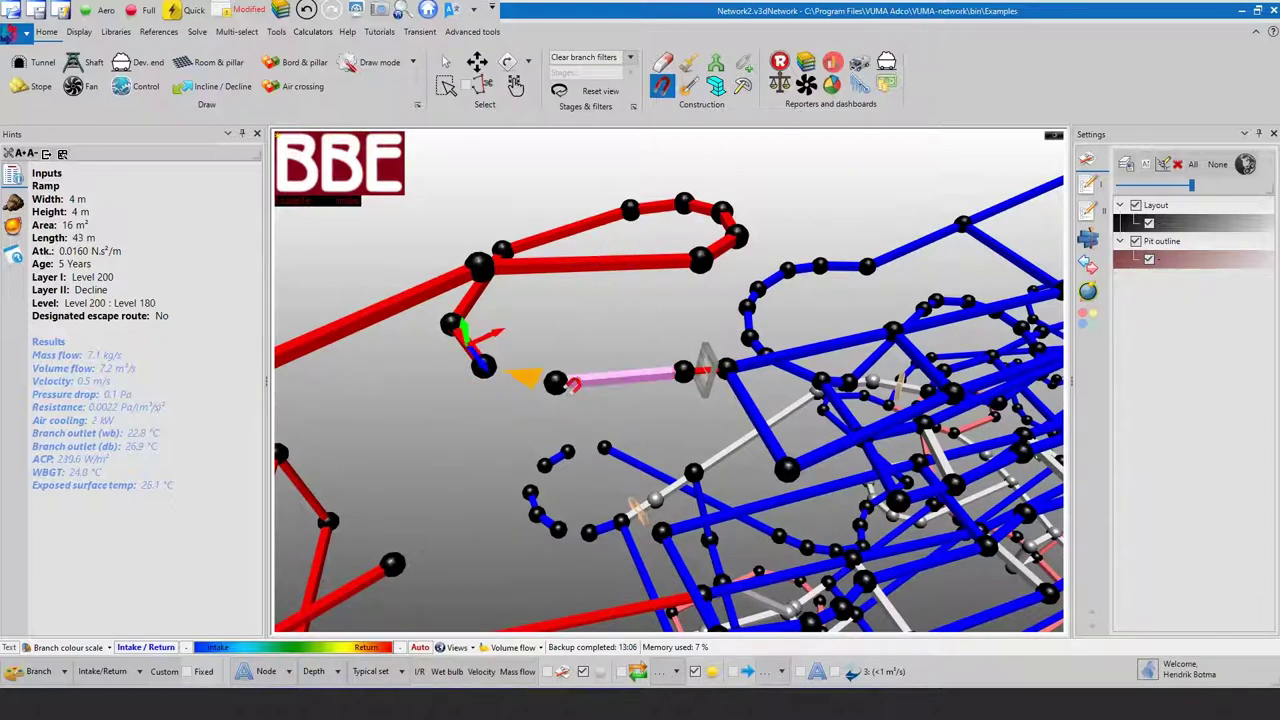
pyautogui.click(573, 385)
pyautogui.click(606, 440)
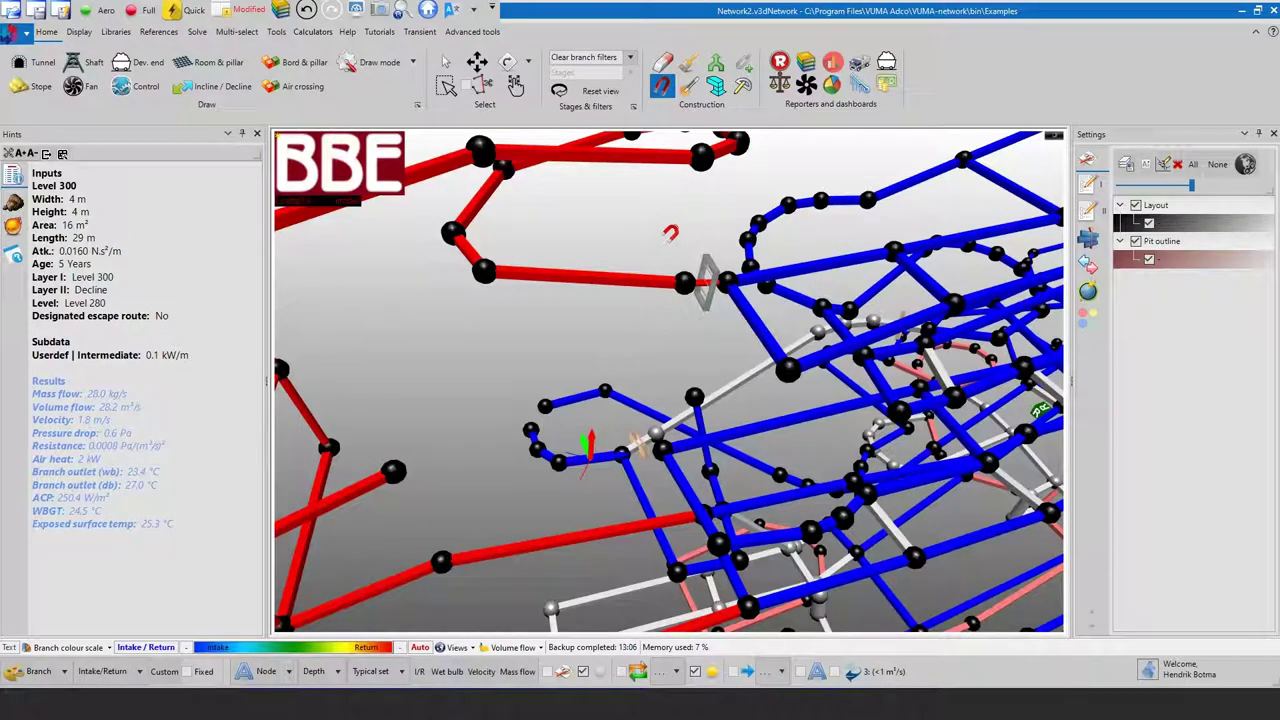
# - Split the Ramp branch by inserting a new node
pyautogui.rightClick(653, 247)
pyautogui.click(690, 256)
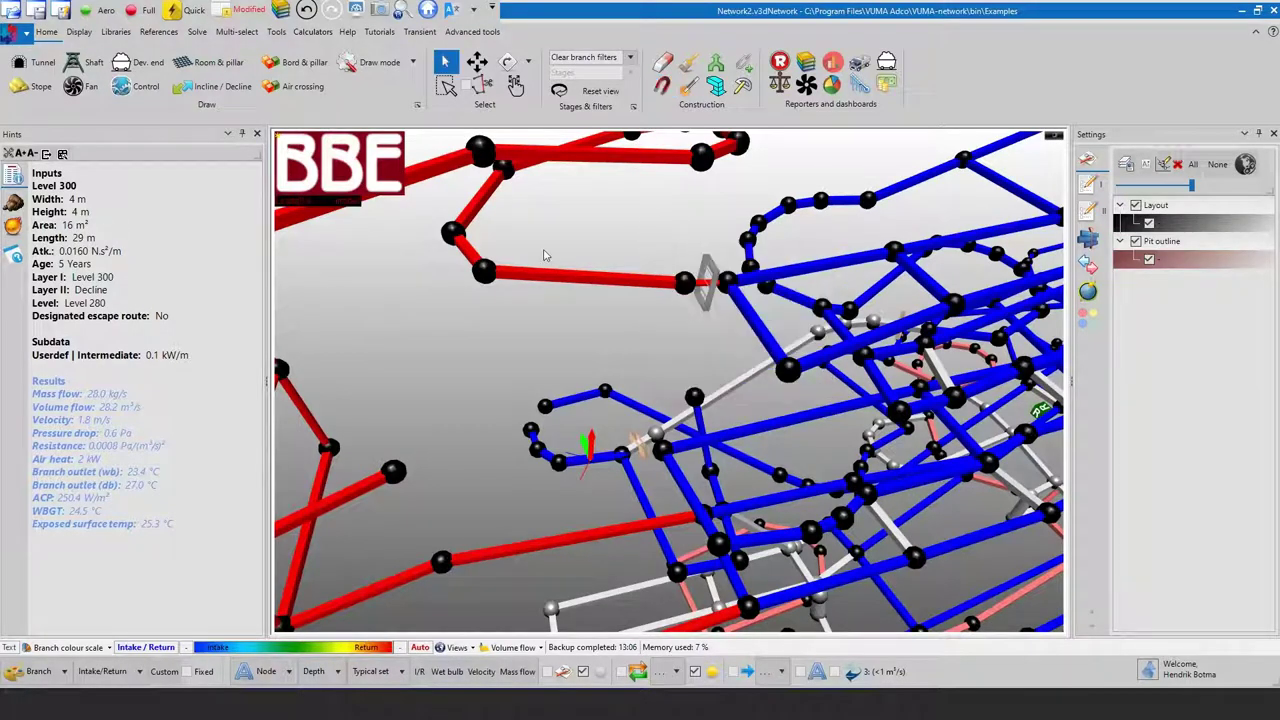
pyautogui.rightClick(507, 279)
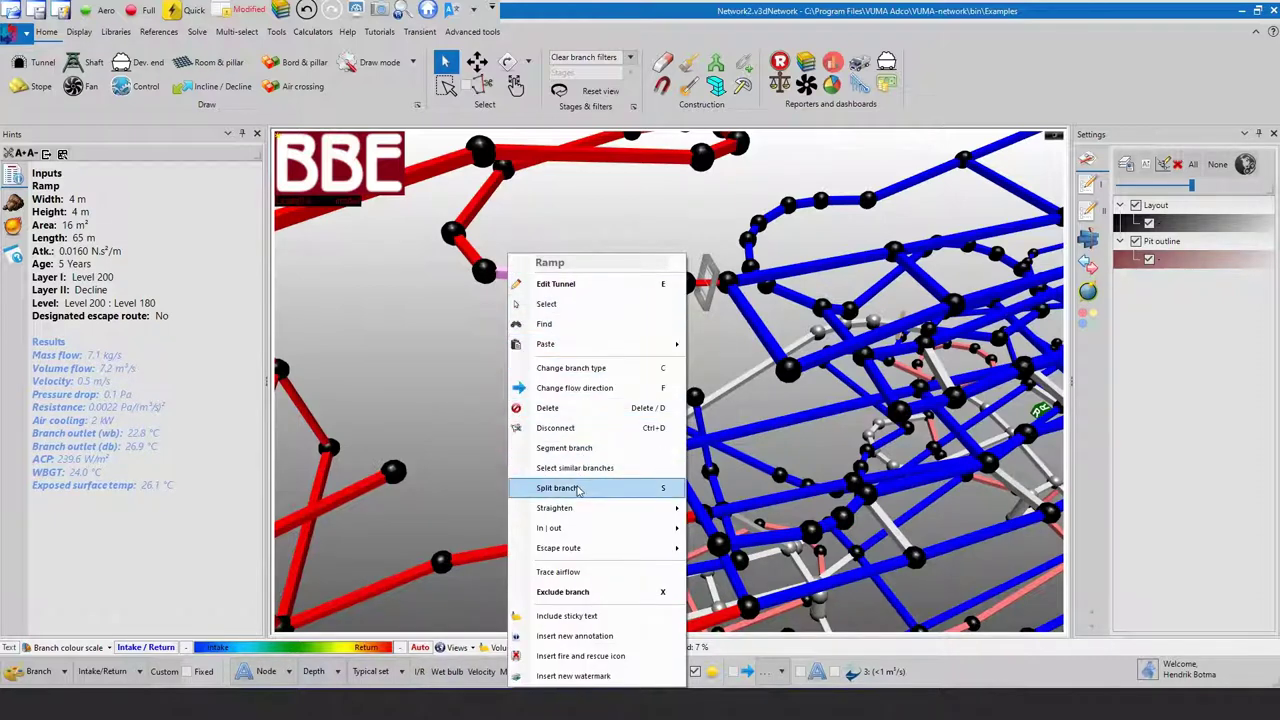
pyautogui.click(576, 428)
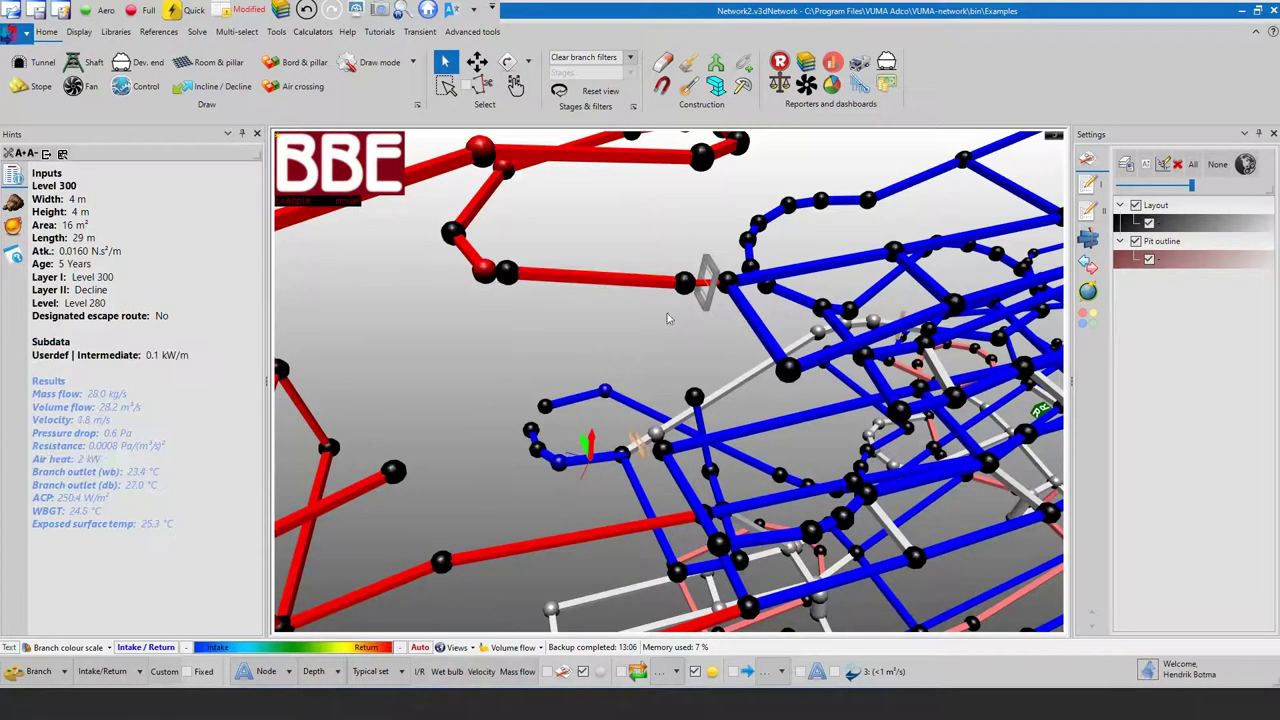
# - Disconnect the red return branch and the Level 300 branch from their nodes
pyautogui.rightClick(655, 281)
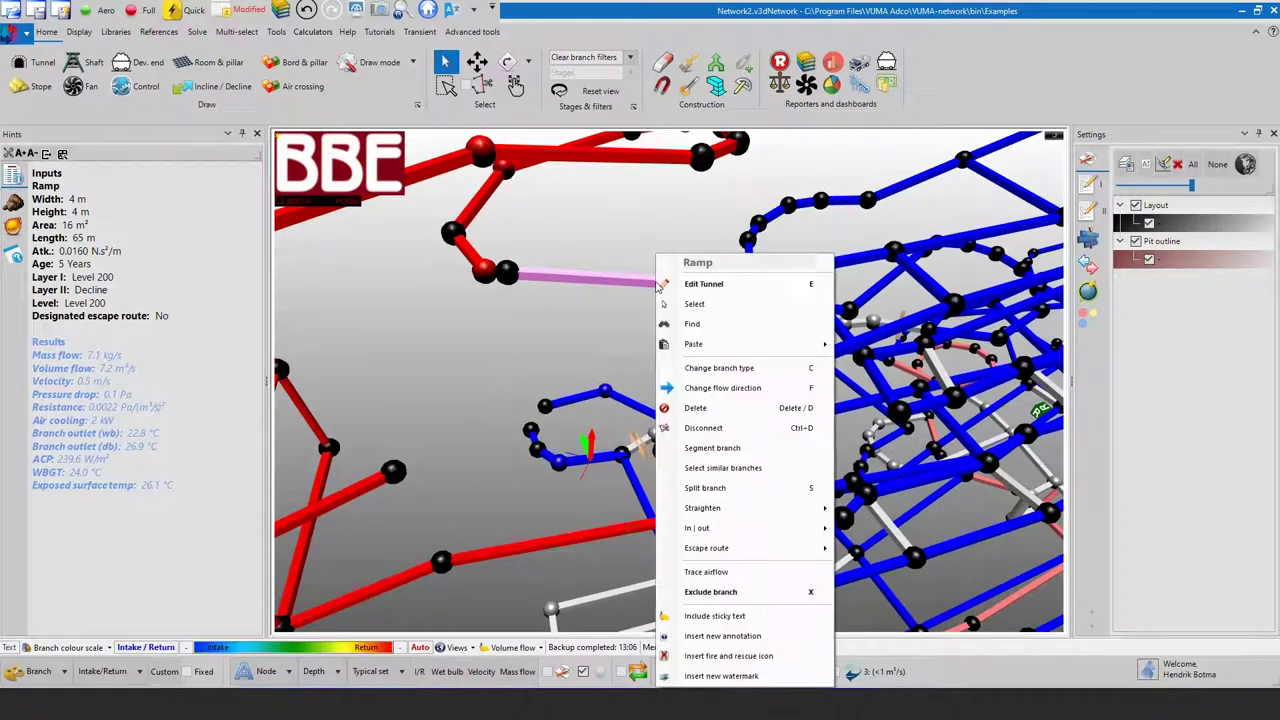
pyautogui.click(697, 428)
pyautogui.rightClick(631, 407)
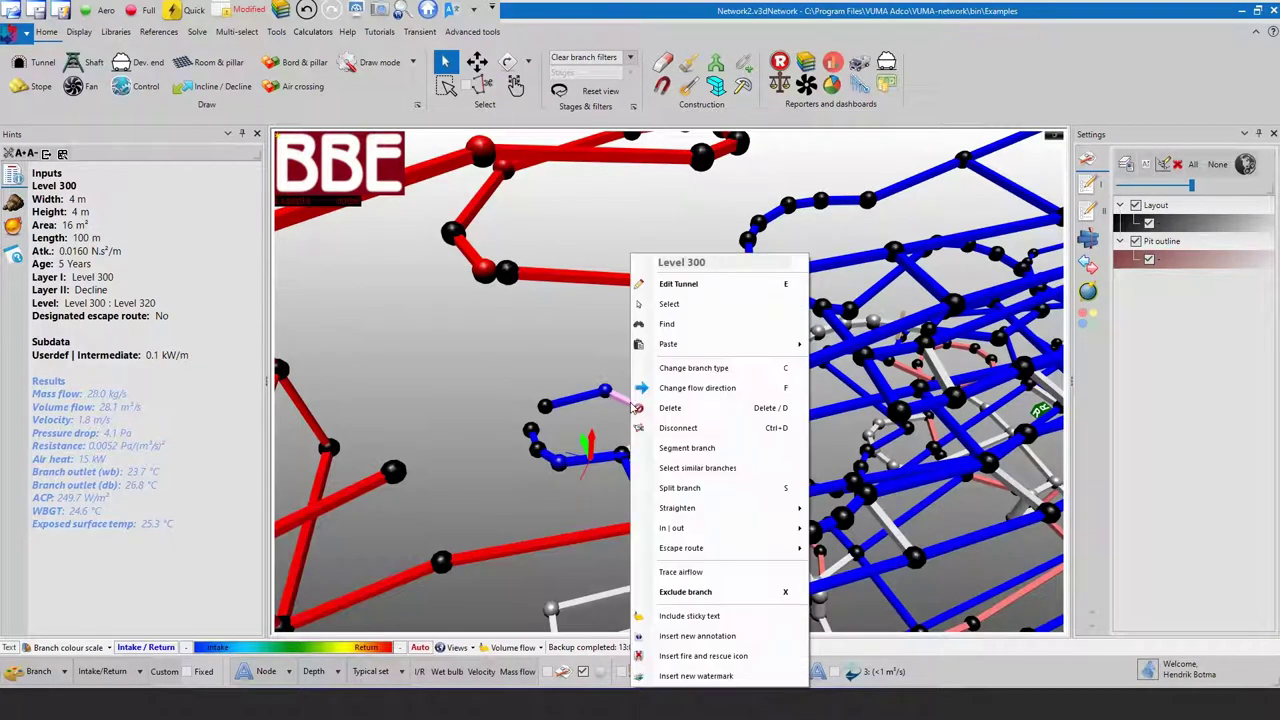
pyautogui.click(685, 425)
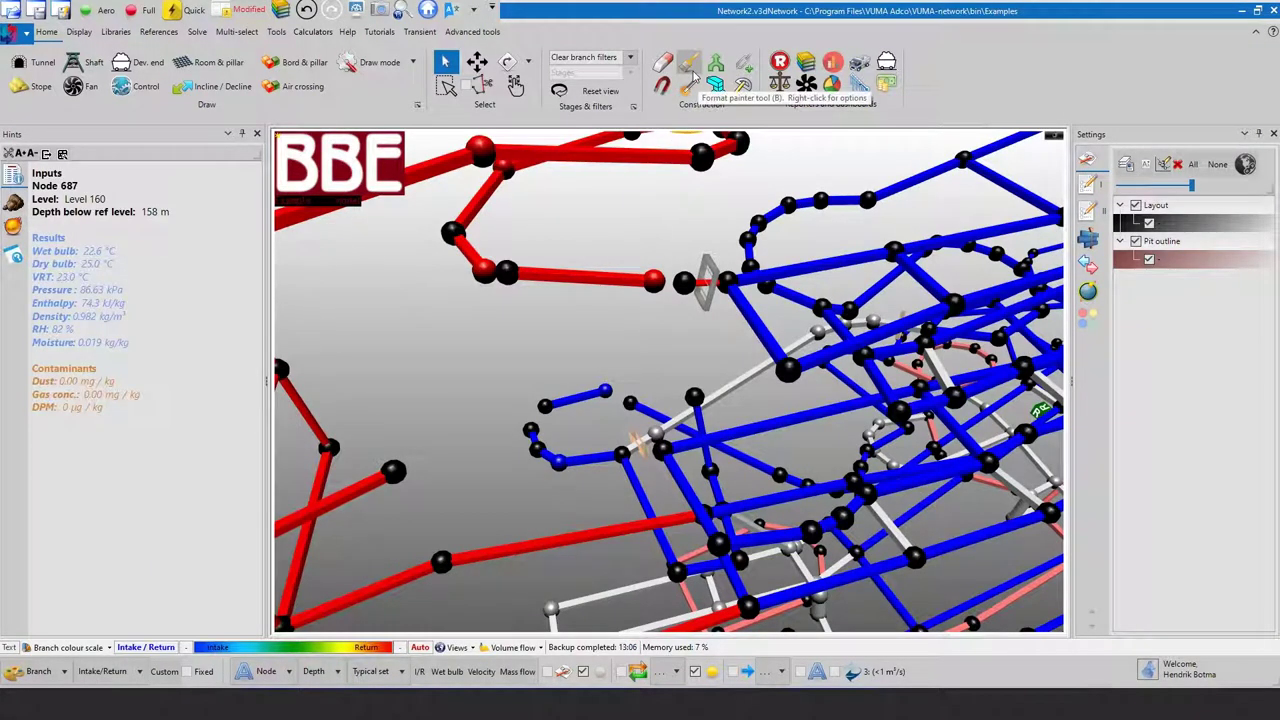
# - Set the format painter options and copy the lower-left branch's properties onto two loop branches
pyautogui.rightClick(693, 77)
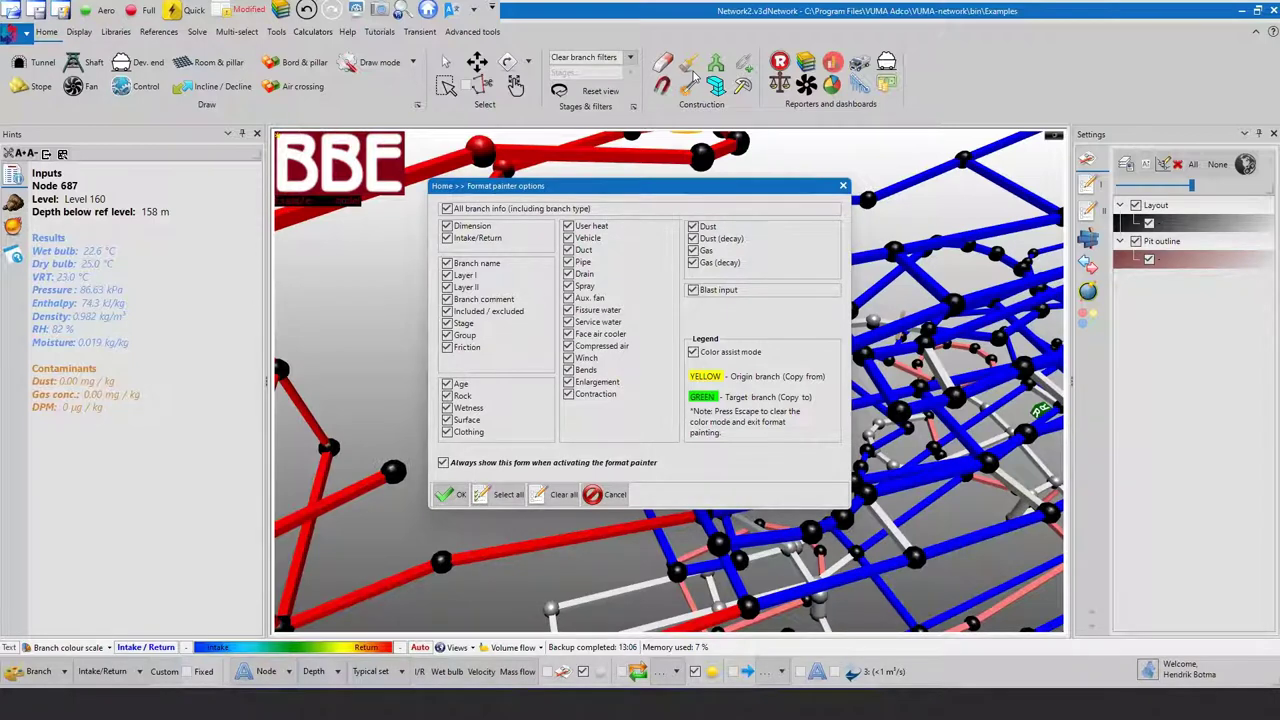
pyautogui.click(437, 494)
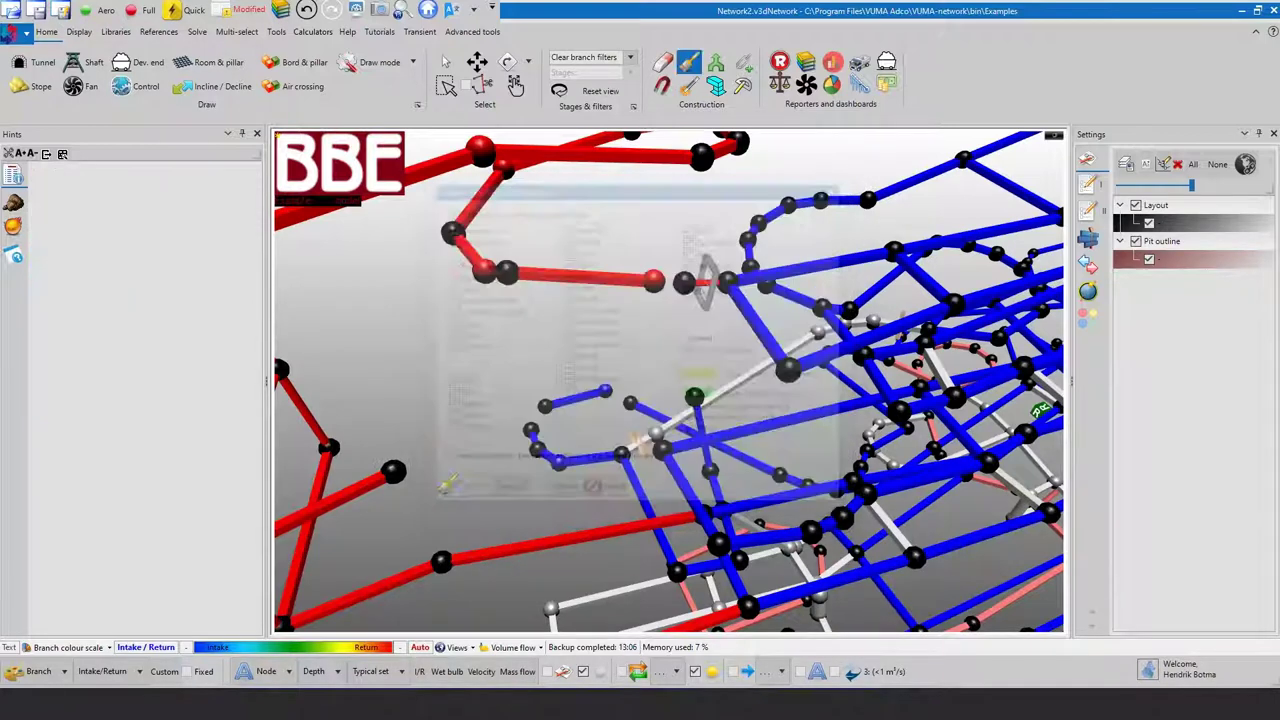
pyautogui.click(378, 477)
pyautogui.click(536, 455)
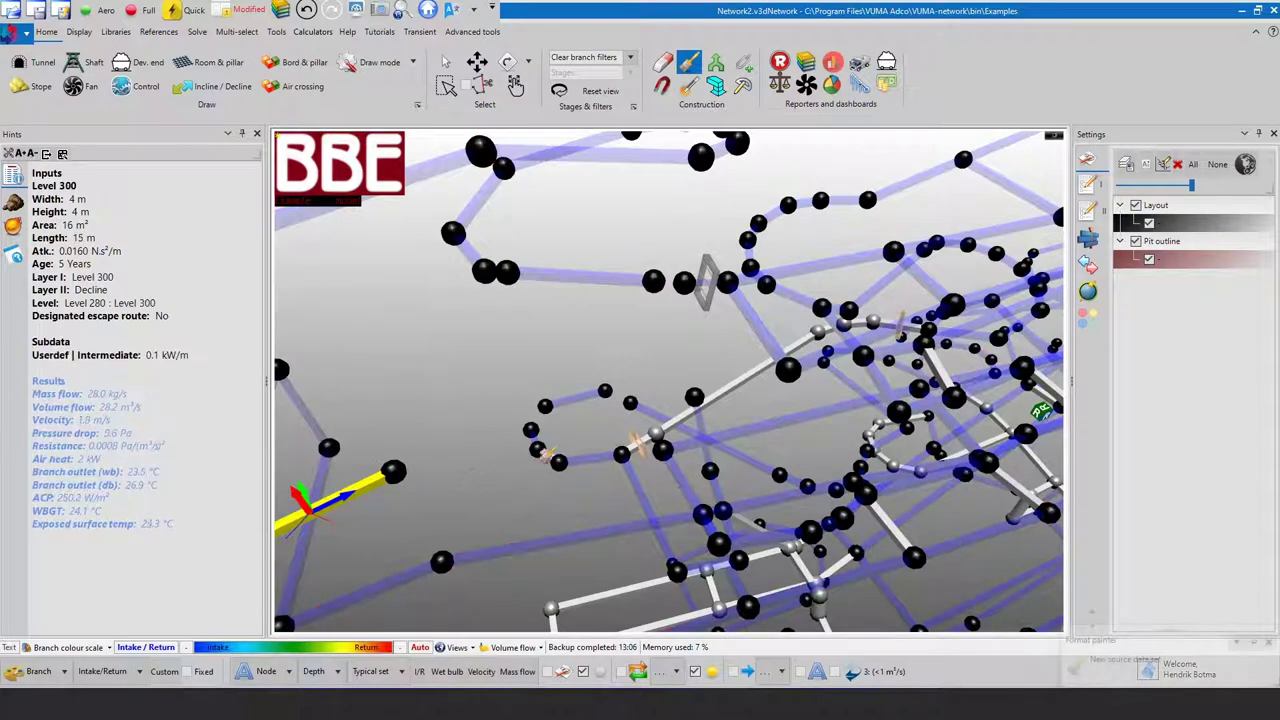
pyautogui.click(572, 397)
pyautogui.rightClick(563, 336)
pyautogui.click(605, 343)
# - Paint the upper yellow branch's properties onto the lower loop, long and diagonal branches
pyautogui.click(690, 63)
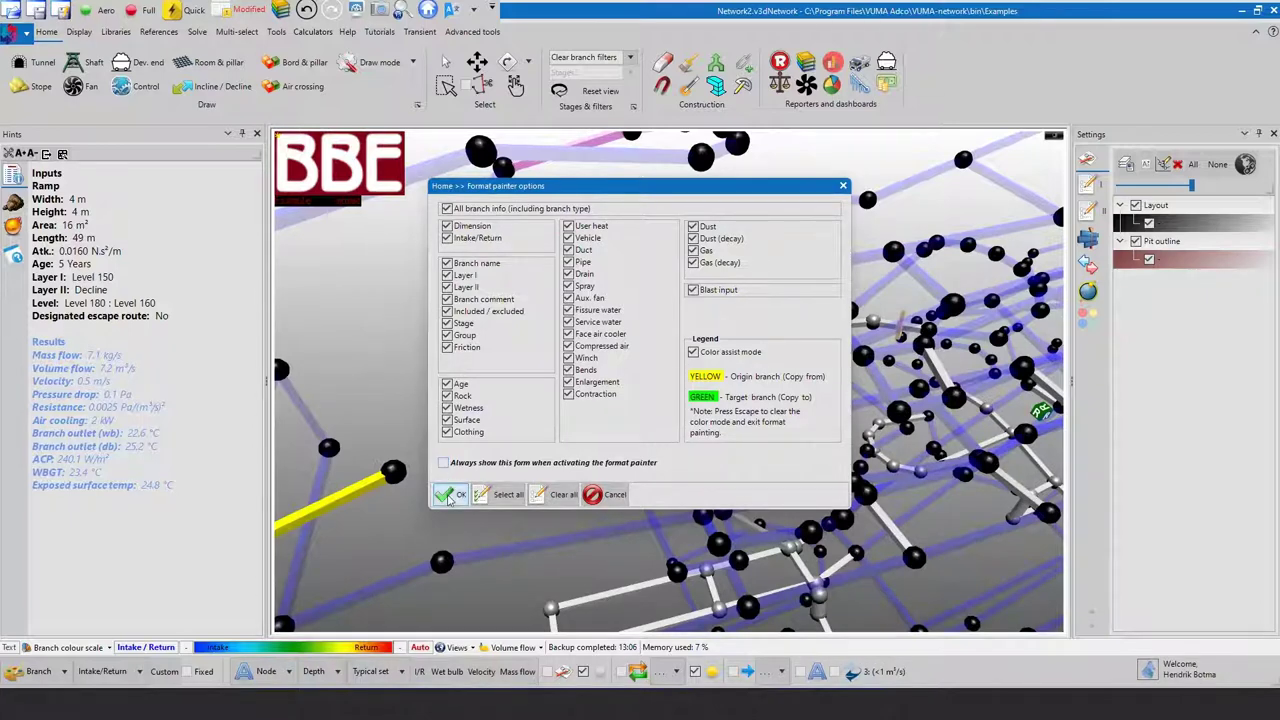
pyautogui.click(449, 494)
pyautogui.click(79, 31)
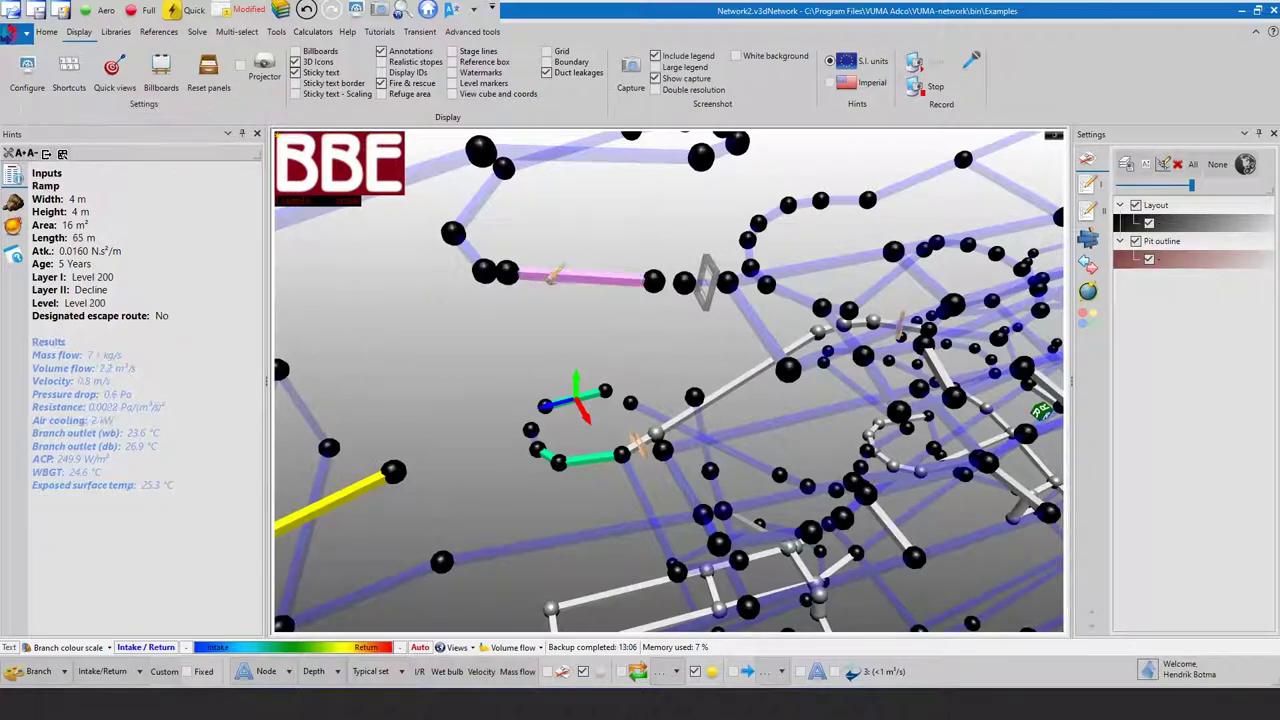
pyautogui.click(560, 277)
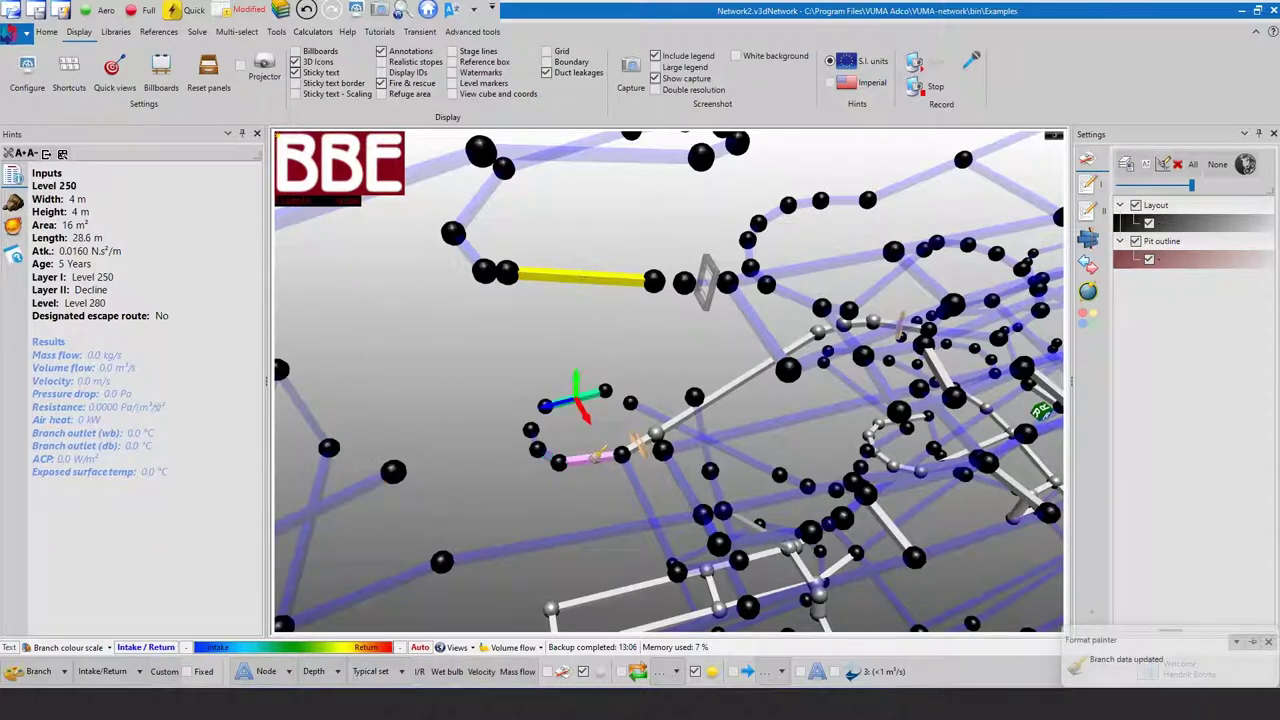
pyautogui.click(593, 457)
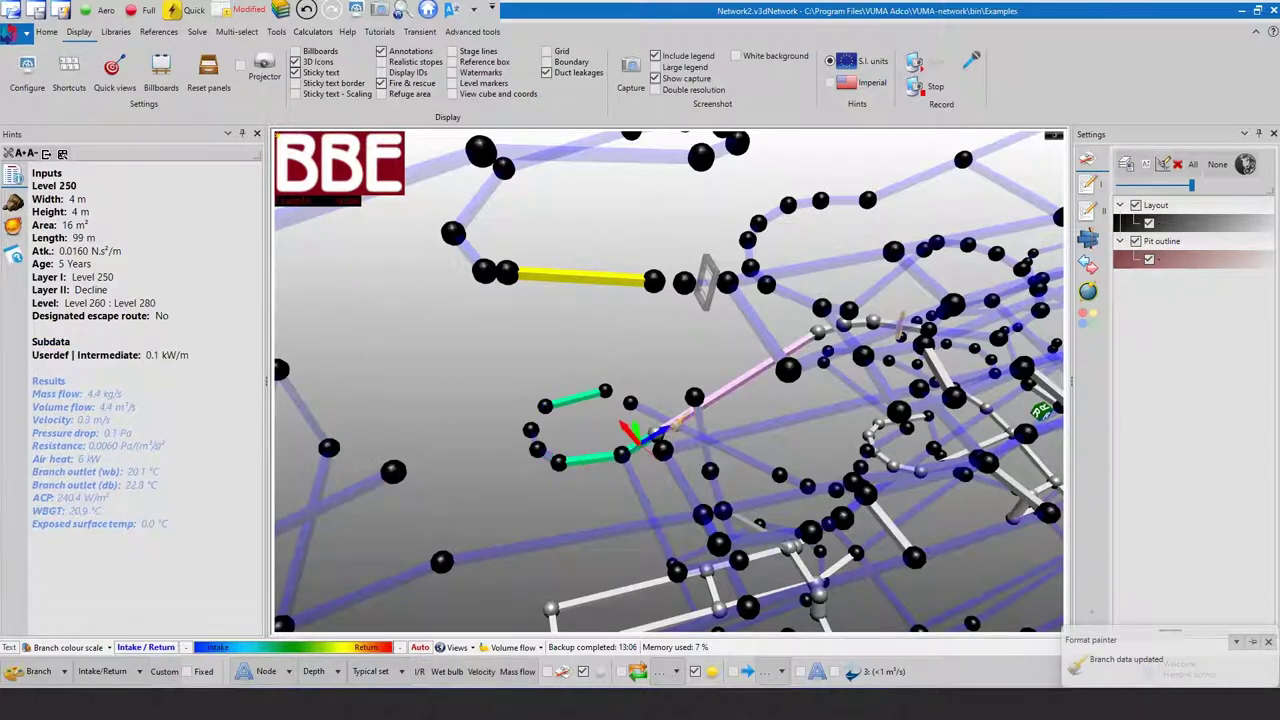
pyautogui.click(795, 410)
pyautogui.click(768, 358)
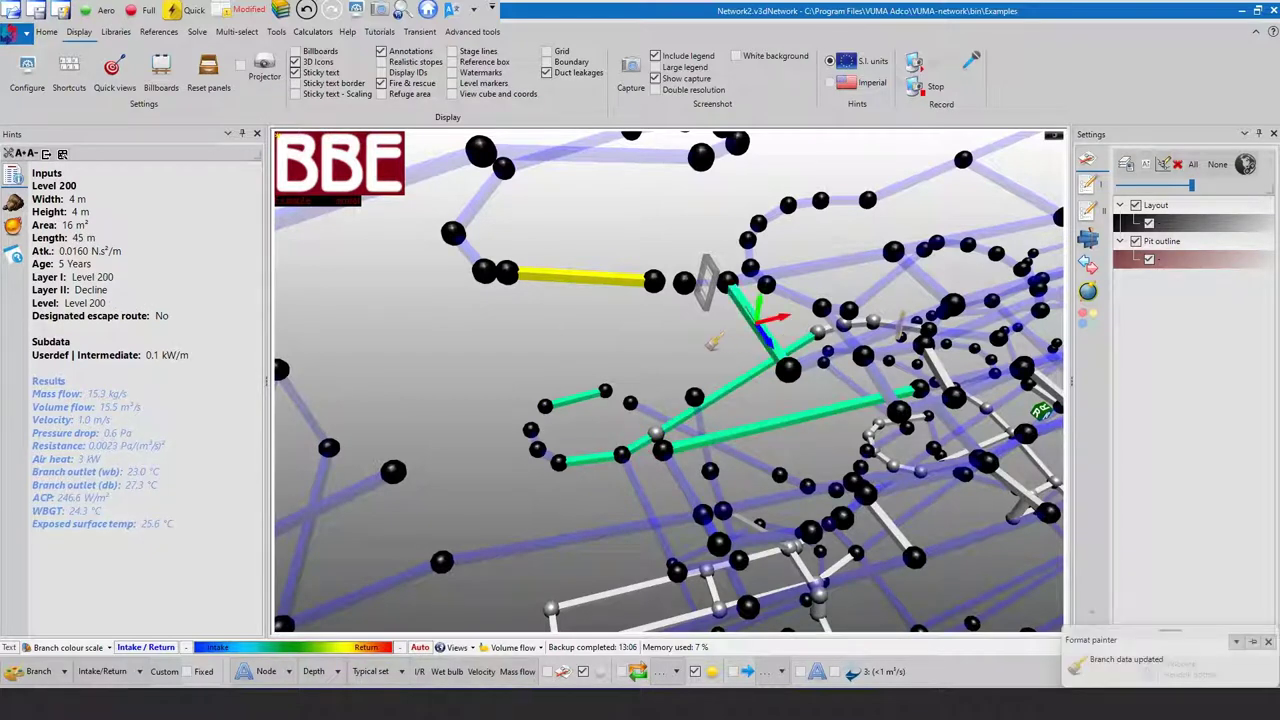
pyautogui.click(46, 31)
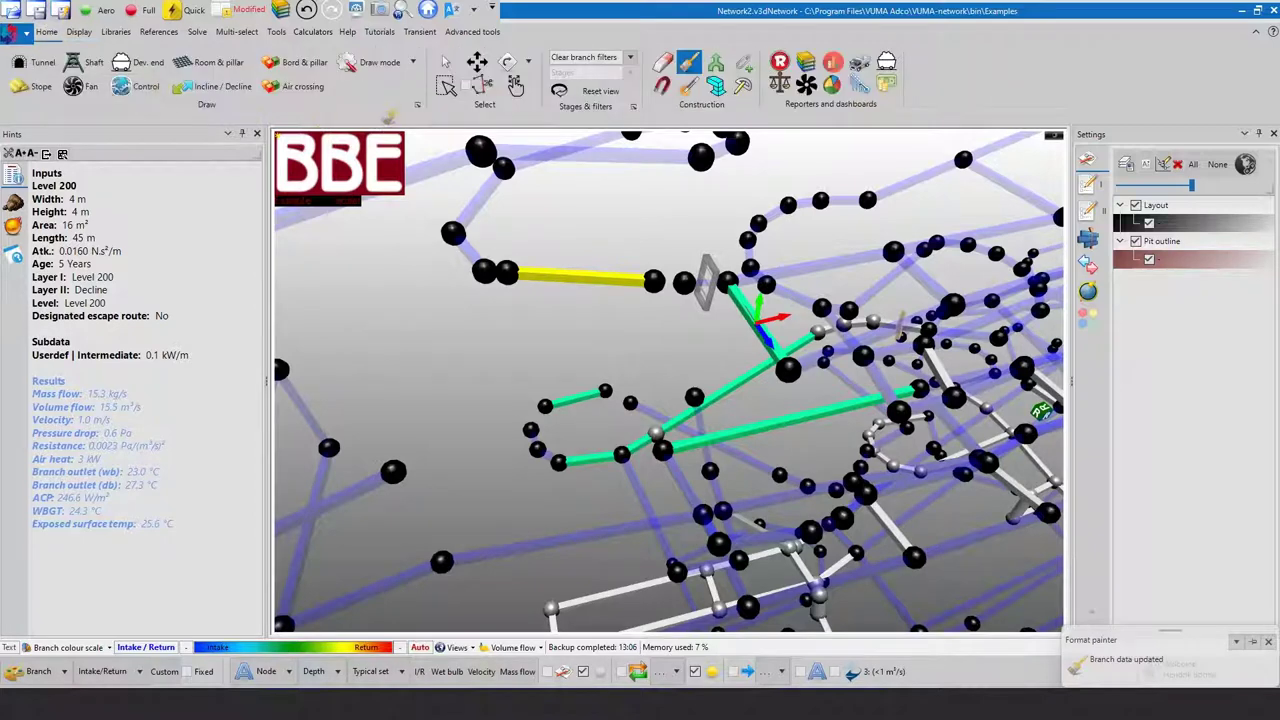
pyautogui.click(447, 63)
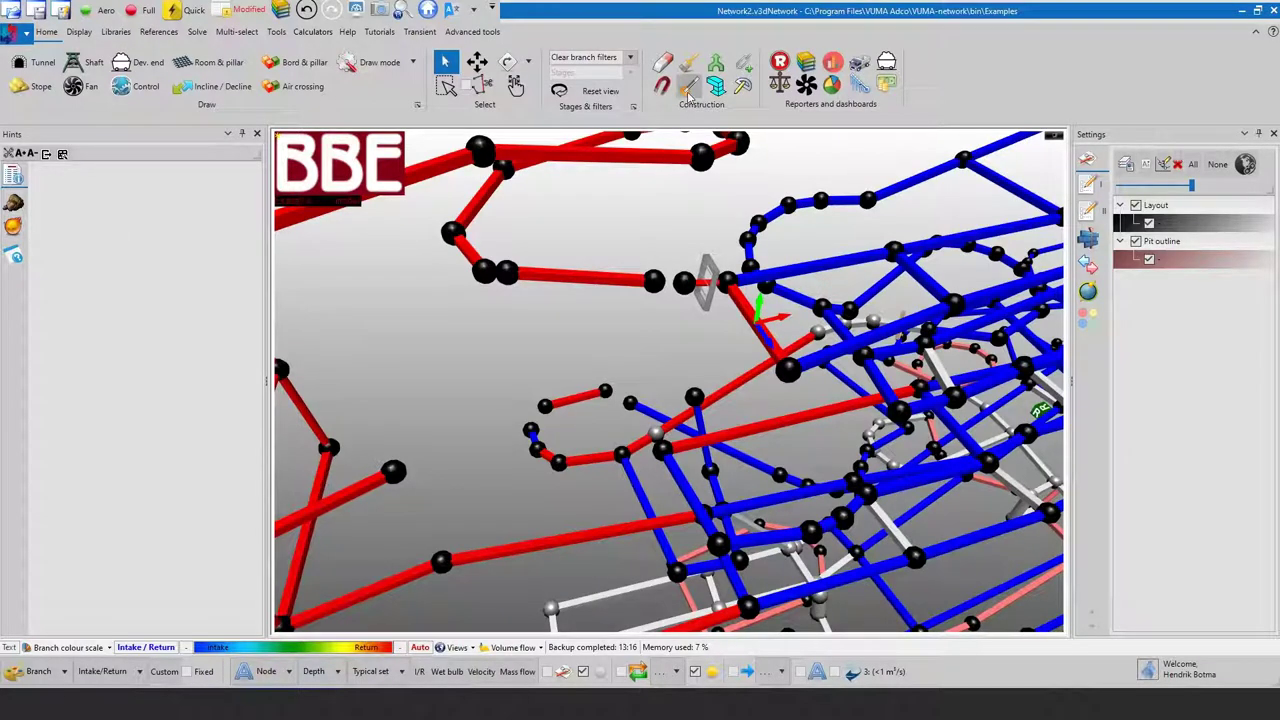
# - Build a Branch picker route from the top, diagonal and upper-right loop branches
pyautogui.click(688, 90)
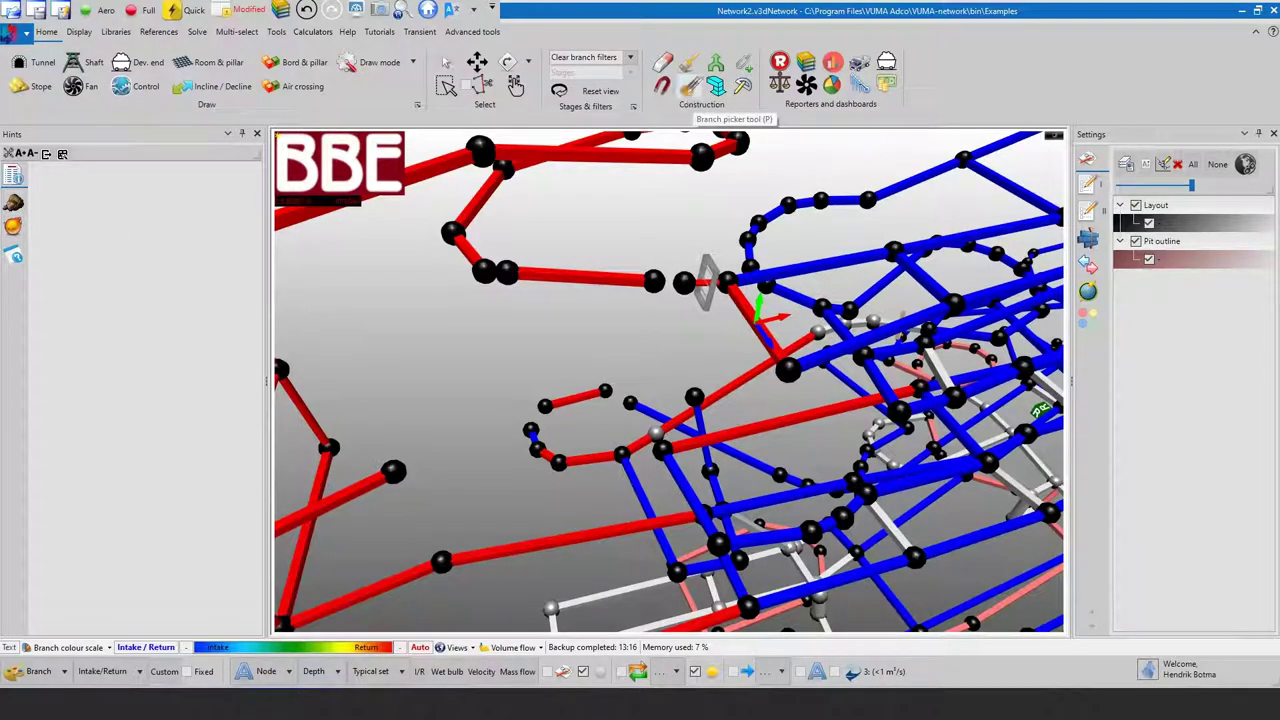
pyautogui.click(535, 160)
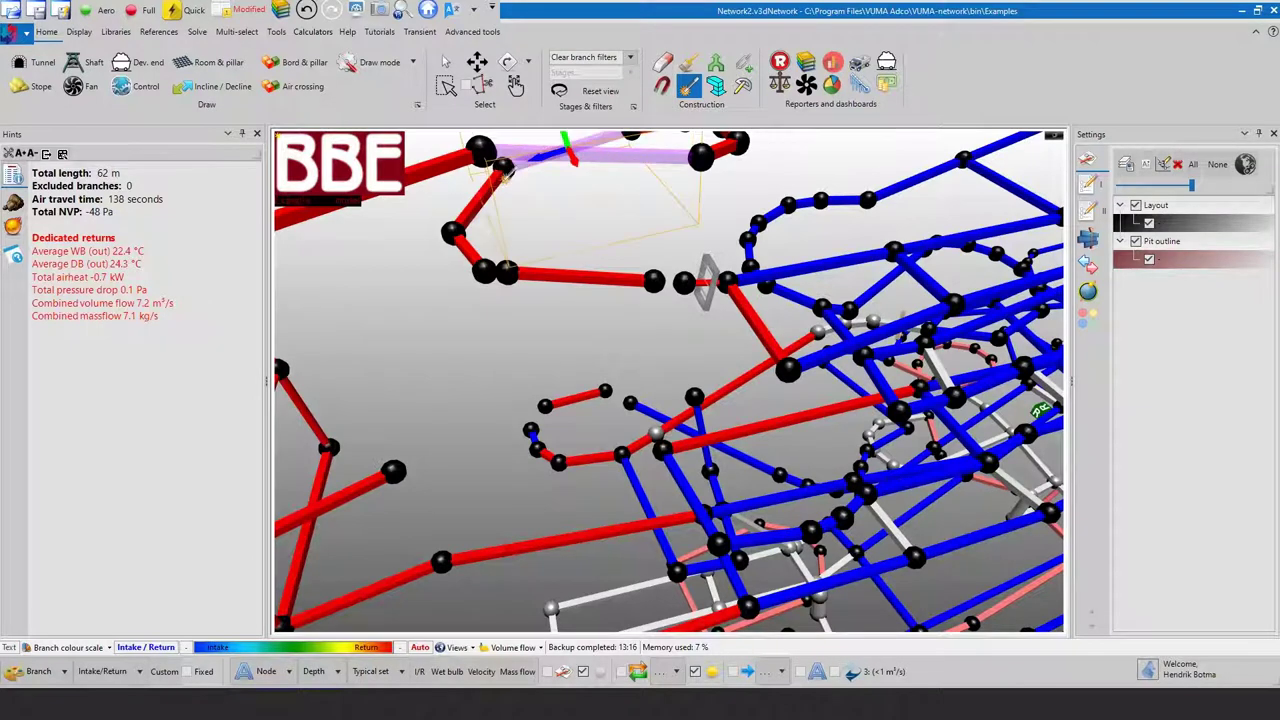
pyautogui.click(465, 225)
pyautogui.click(580, 272)
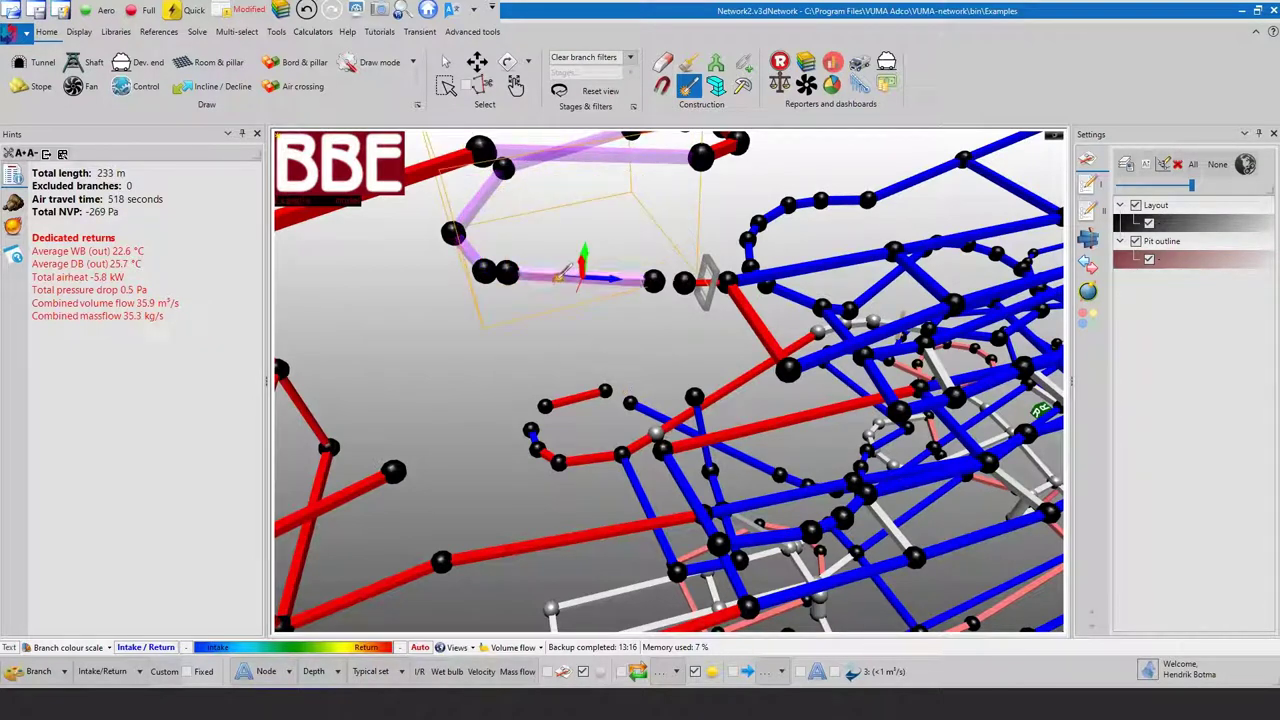
pyautogui.click(558, 276)
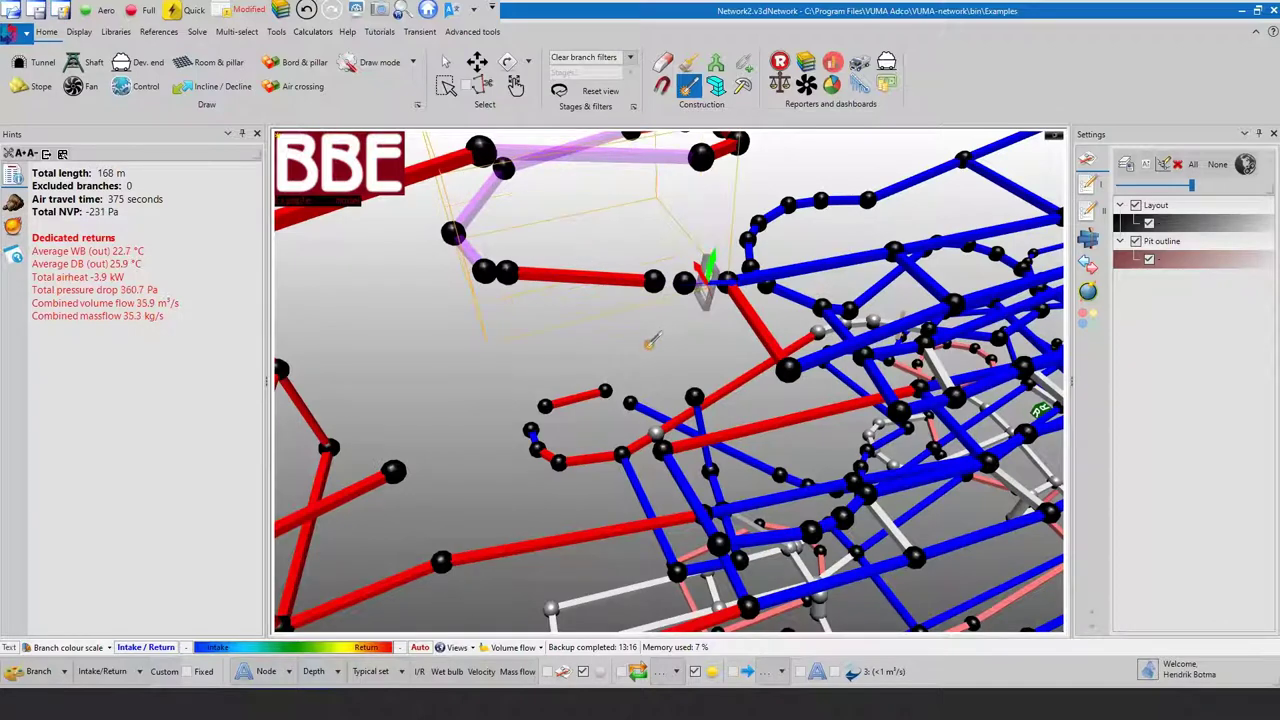
pyautogui.press('Up')
pyautogui.press('Up')
pyautogui.press('Up')
pyautogui.click(700, 242)
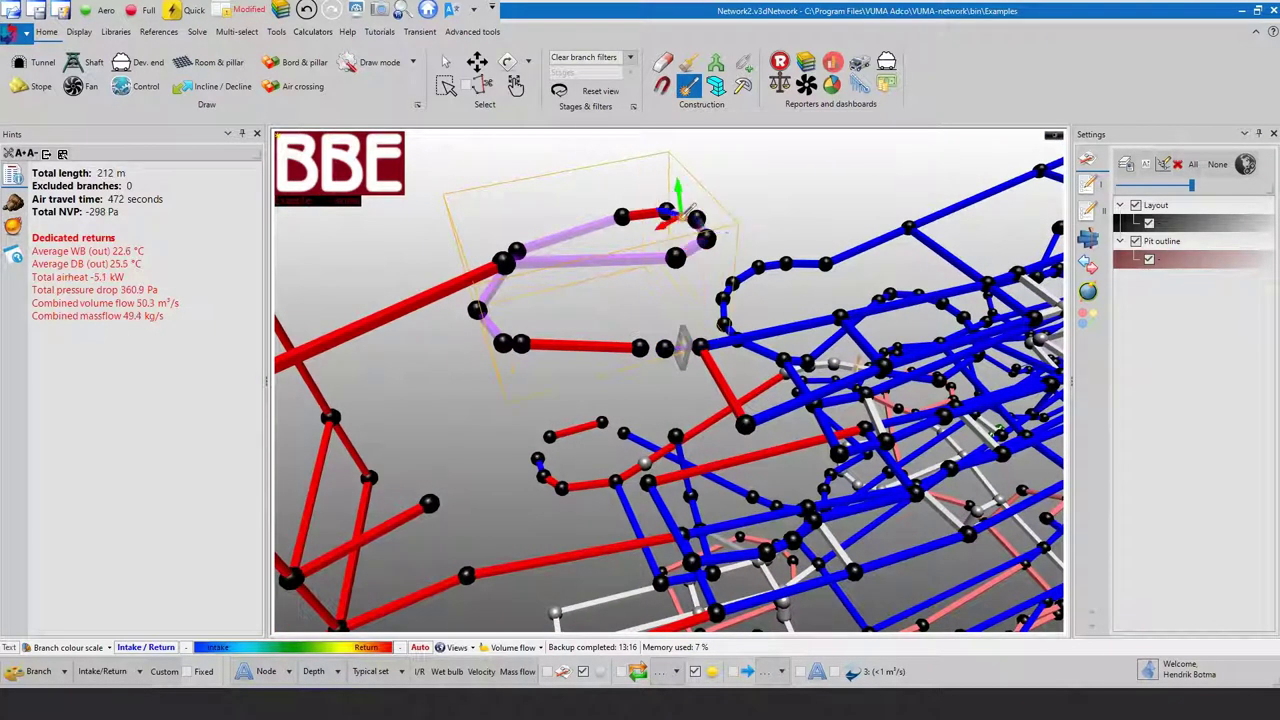
pyautogui.click(646, 214)
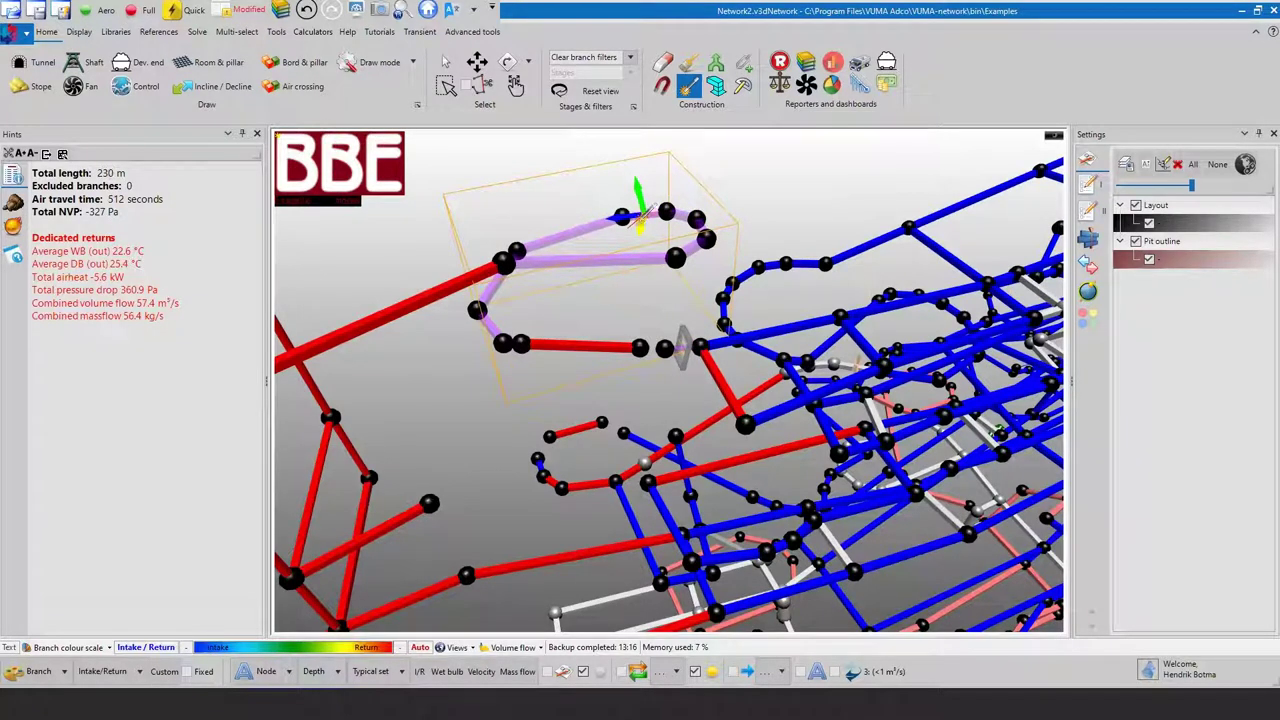
pyautogui.click(617, 236)
pyautogui.press('Escape')
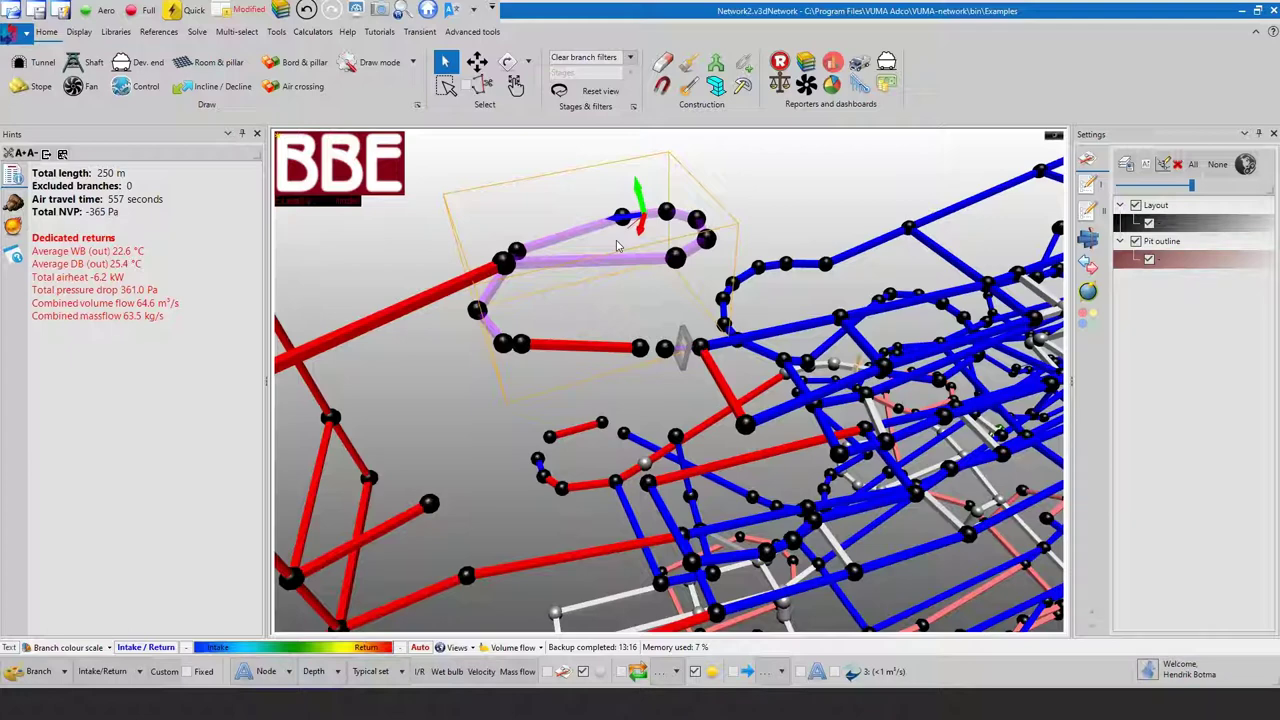
# - Clear the route and select the loop's upper and lower branches
pyautogui.press('Escape')
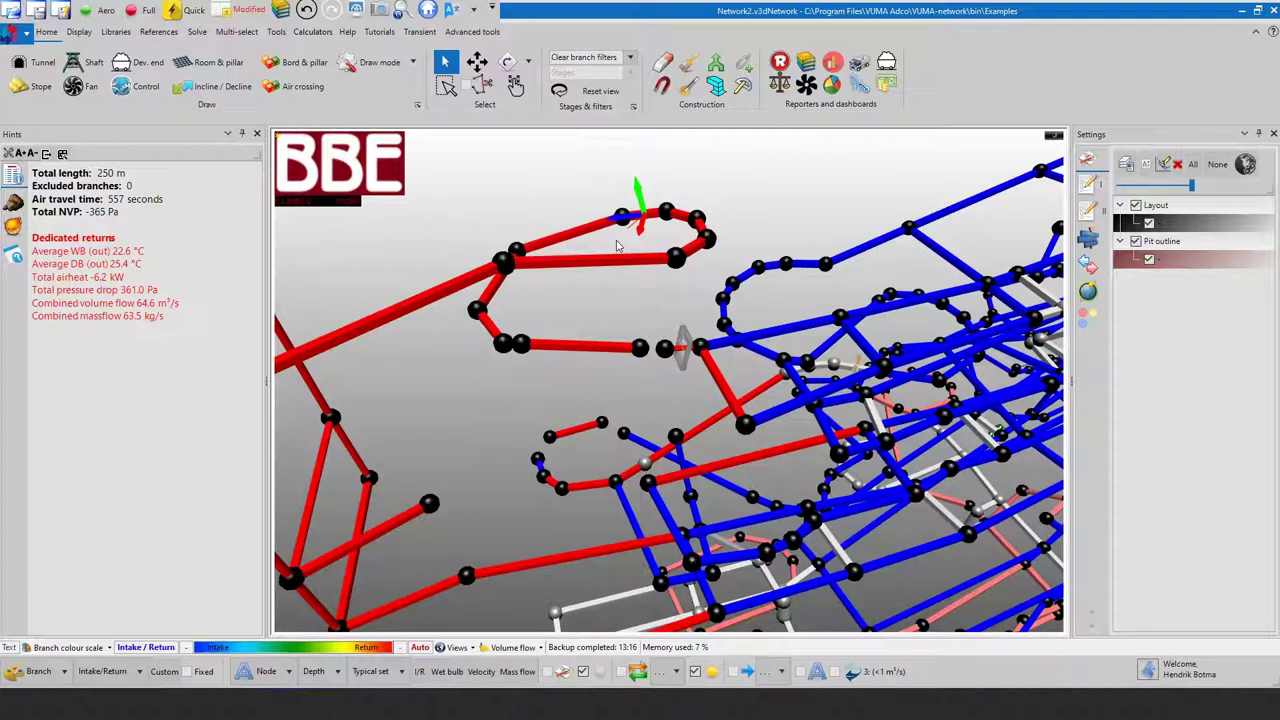
pyautogui.click(590, 226)
pyautogui.click(590, 260)
pyautogui.keyDown('ctrl'); pyautogui.click(590, 226); pyautogui.keyUp('ctrl')
pyautogui.keyDown('ctrl'); pyautogui.click(586, 346); pyautogui.keyUp('ctrl')
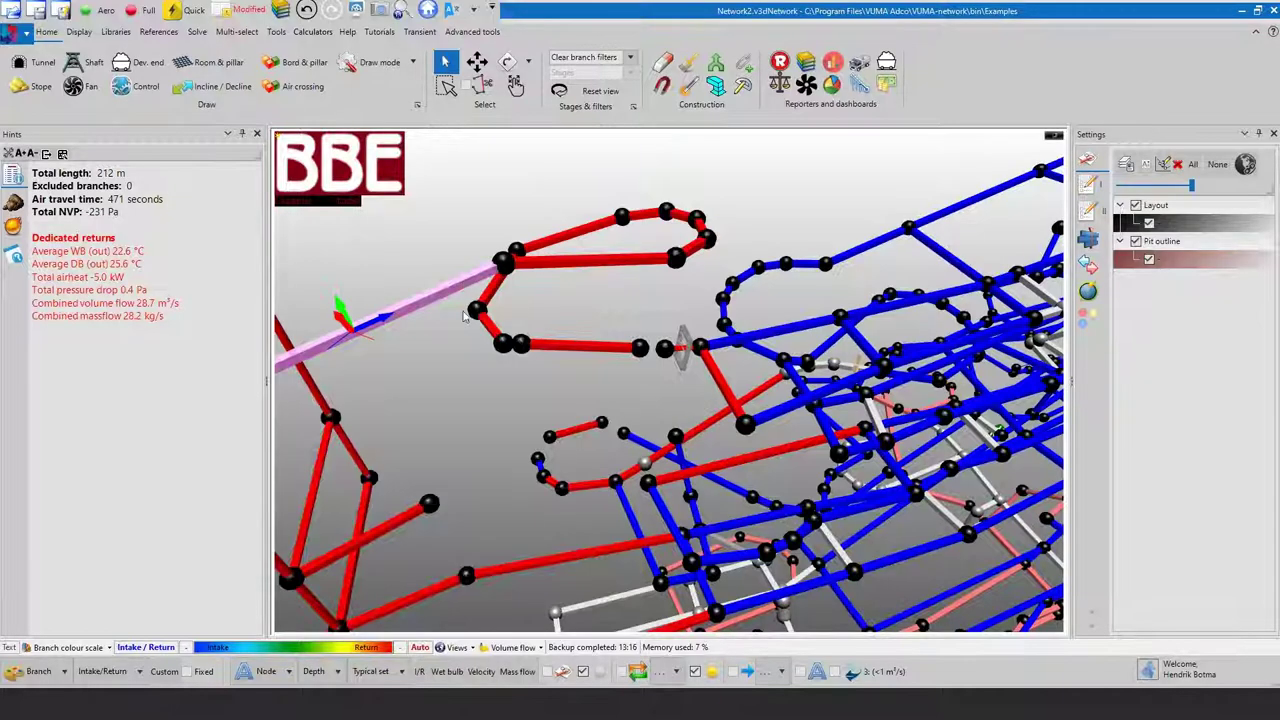
# - Clear the selection and merge the two branches meeting at the first node
pyautogui.click(449, 390)
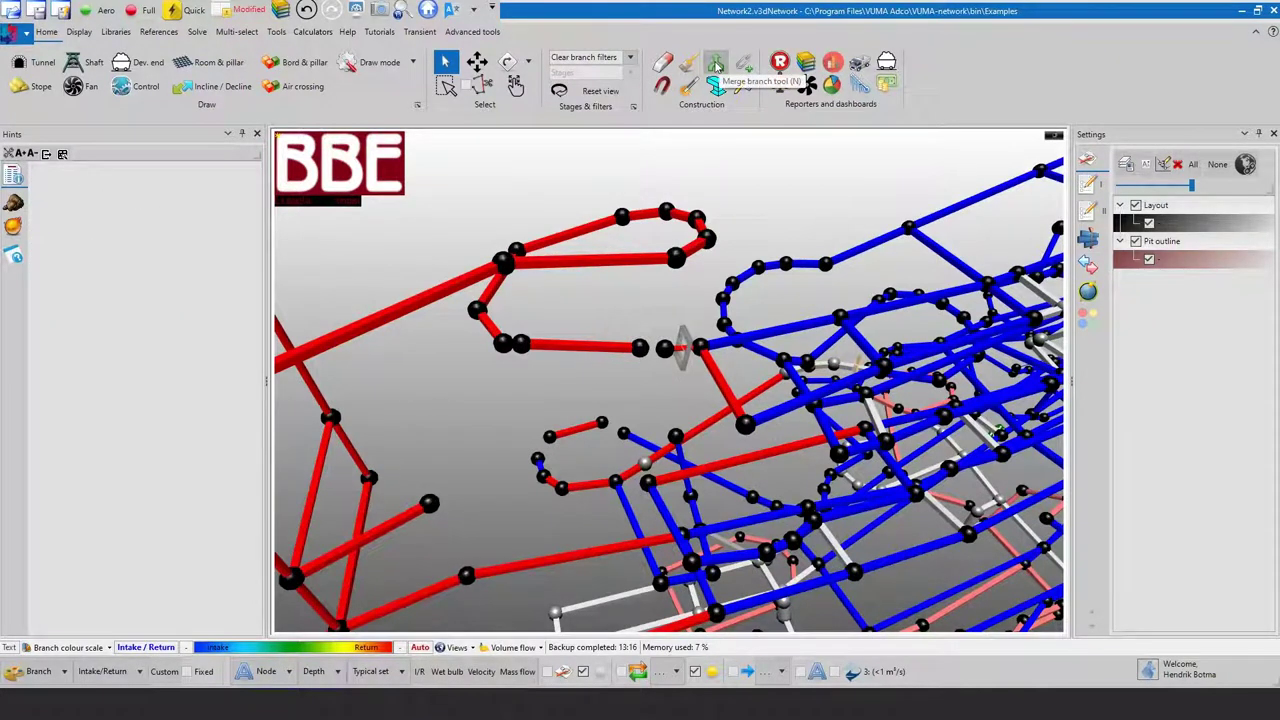
pyautogui.click(716, 63)
pyautogui.scroll(2, 695, 335)
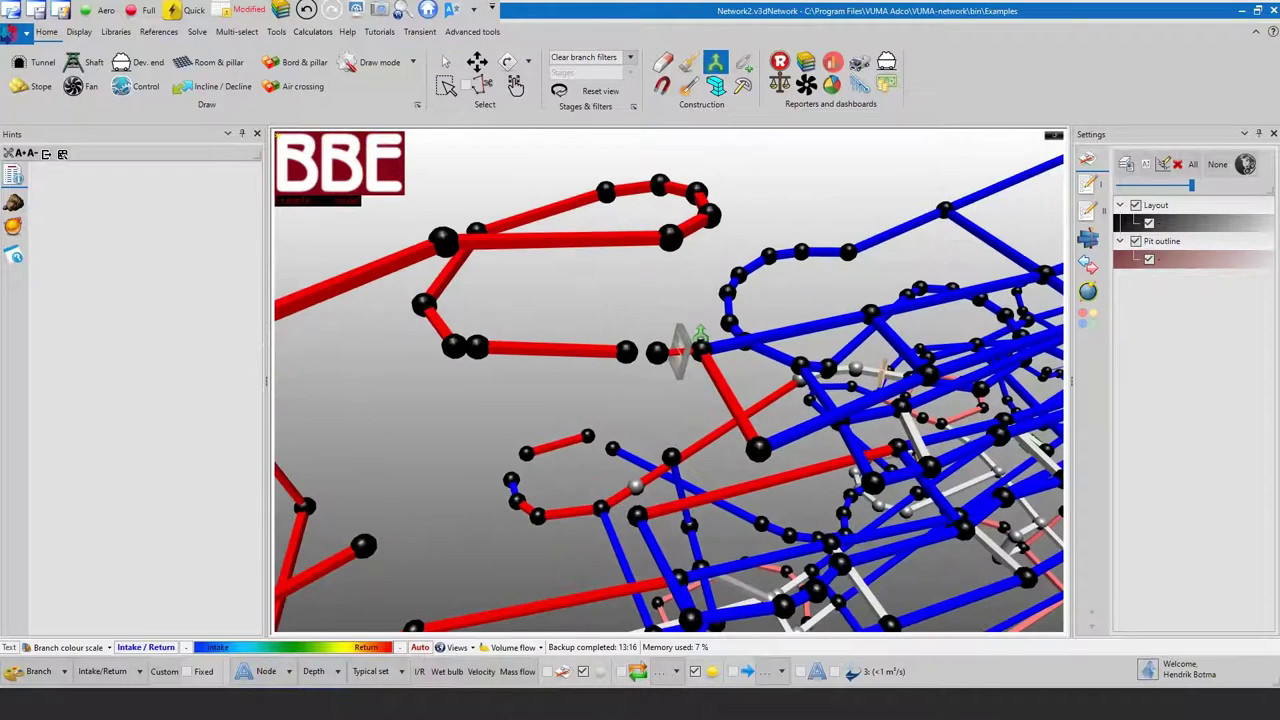
pyautogui.scroll(3, 700, 333)
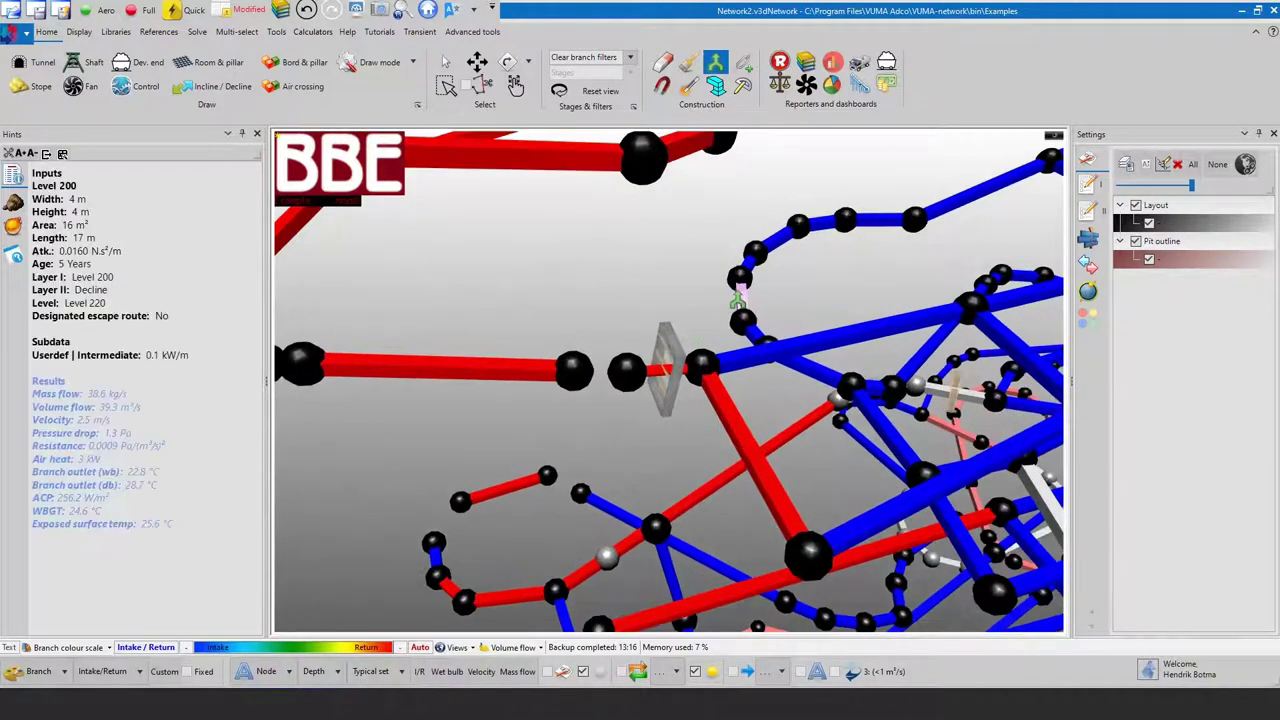
pyautogui.click(745, 282)
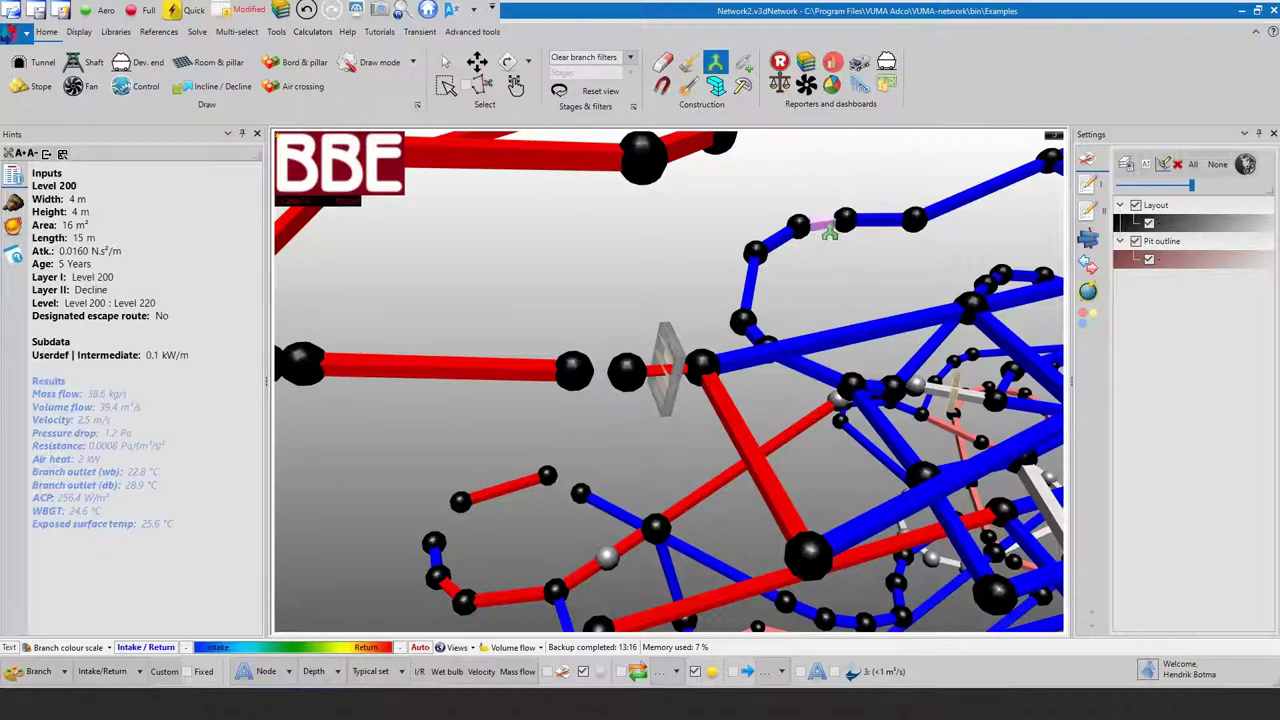
# - Merge the blue branches at the upper node and the short lower-left branch with its neighbour
pyautogui.click(845, 220)
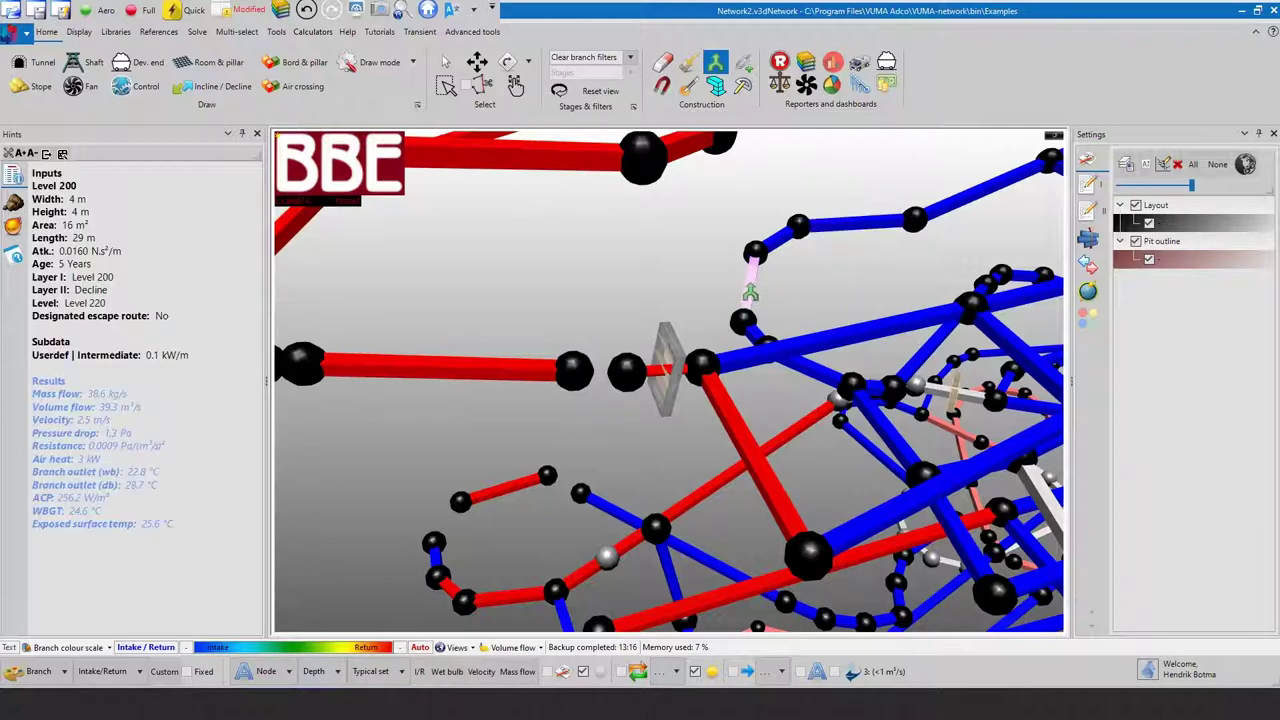
pyautogui.click(756, 251)
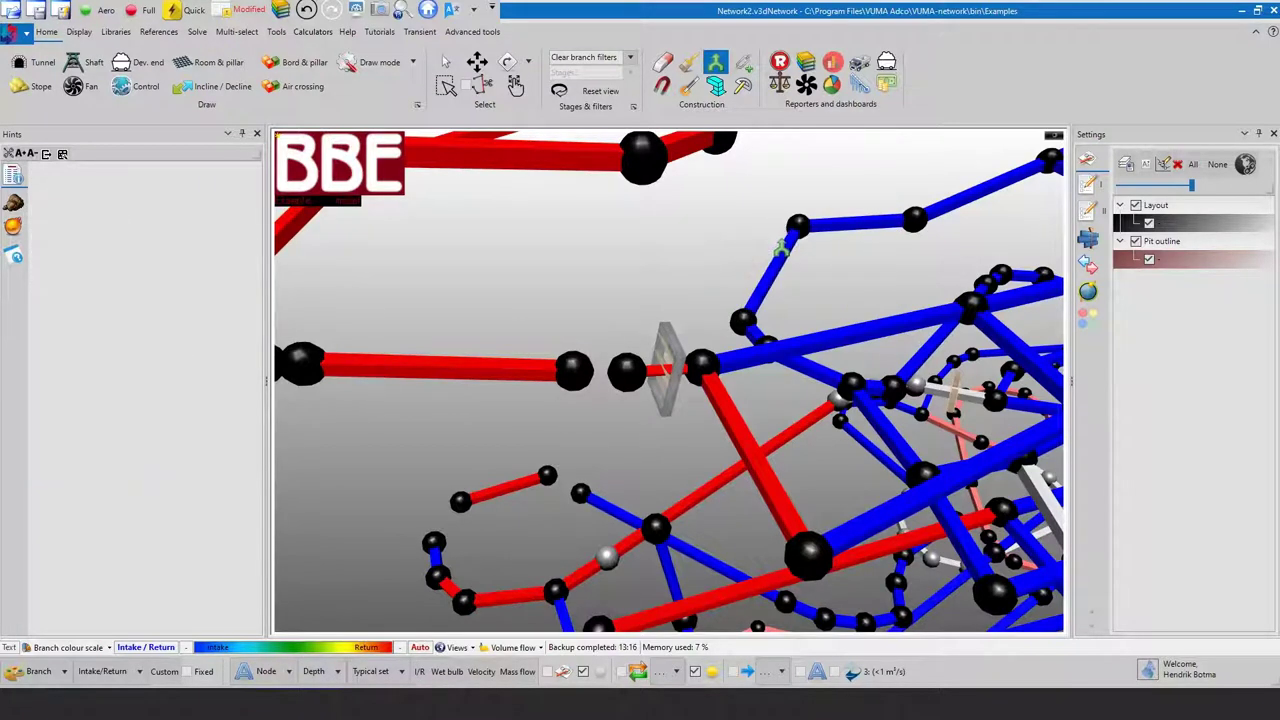
pyautogui.click(436, 560)
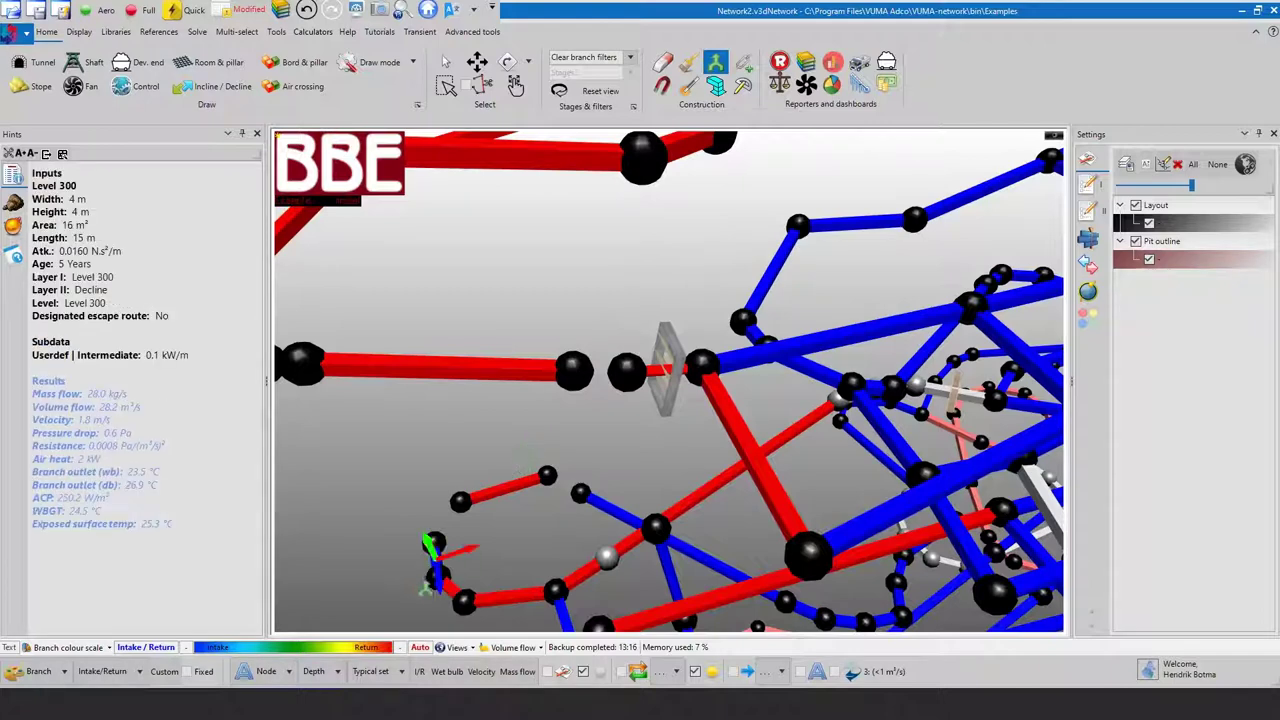
pyautogui.click(437, 578)
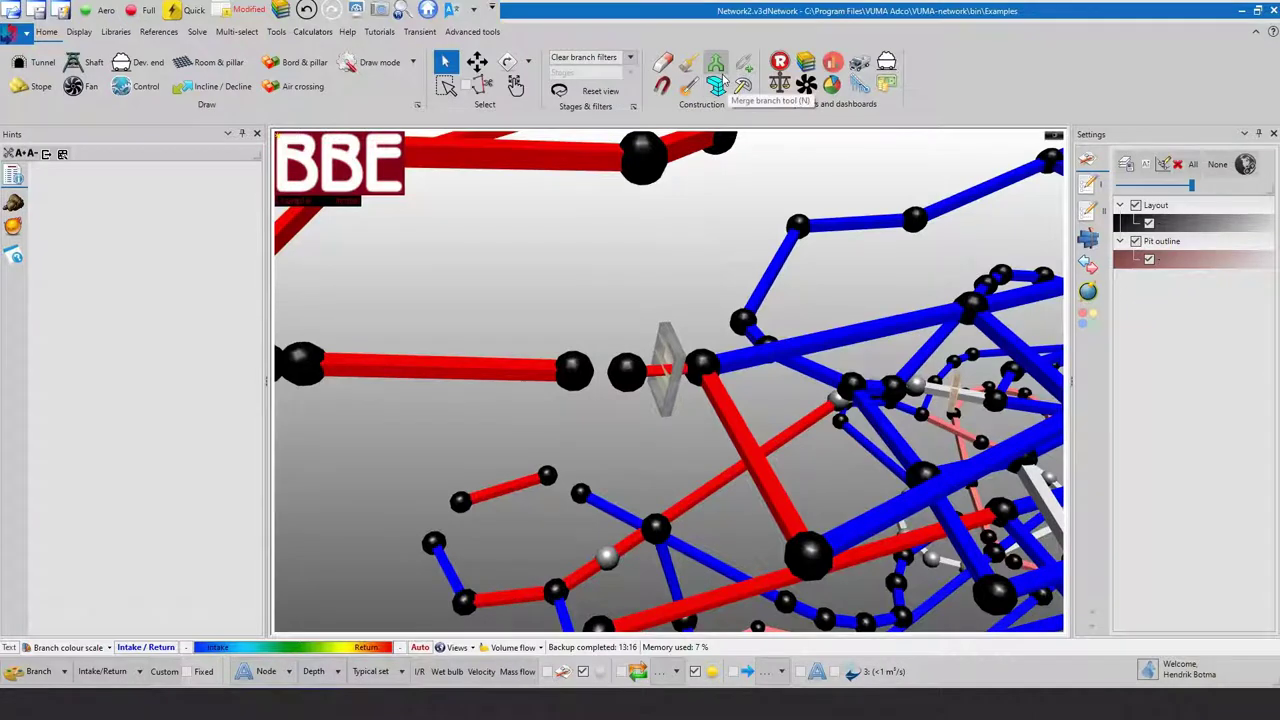
# - Add a default circular 0.76 m duct routed along the upper Level 200 branches
pyautogui.click(719, 82)
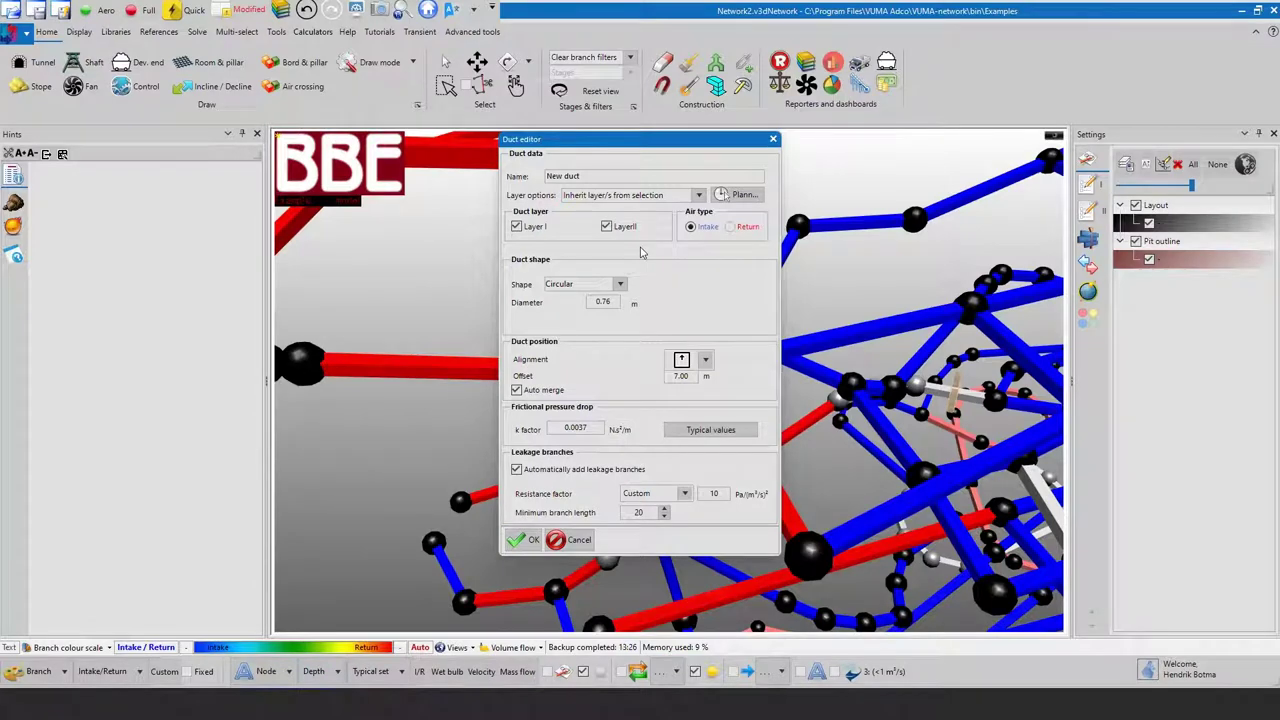
pyautogui.click(534, 538)
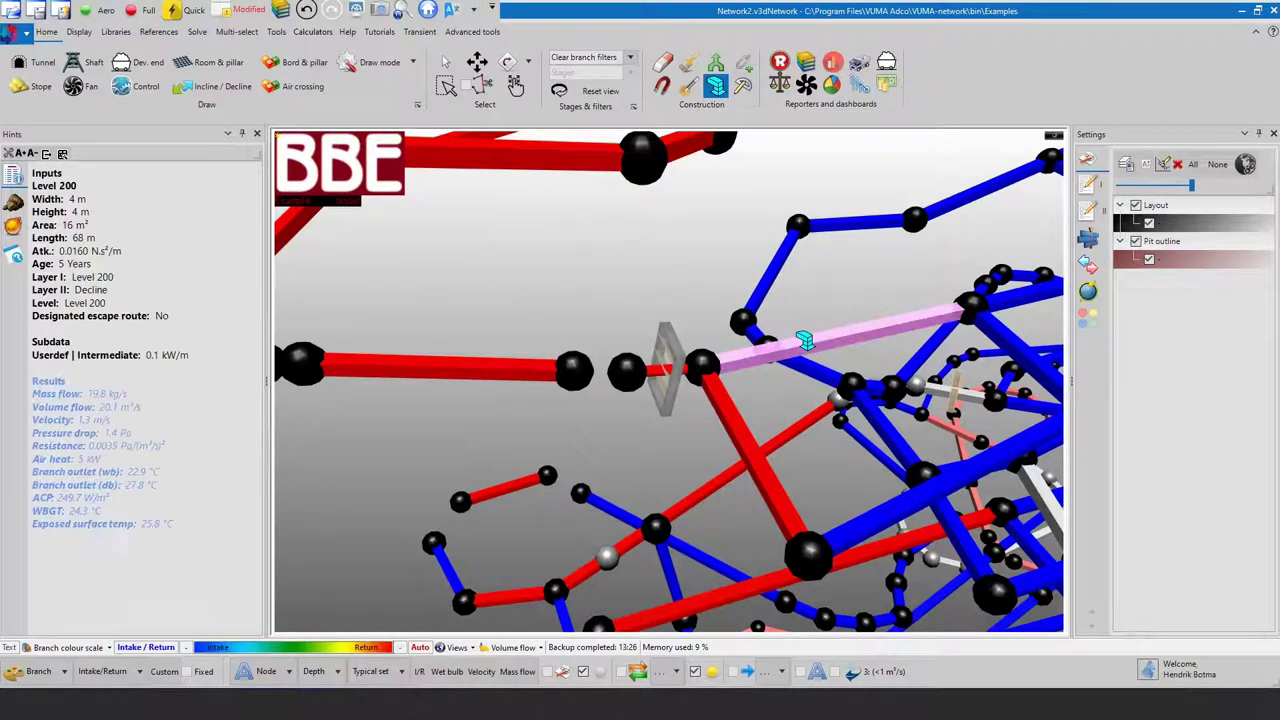
pyautogui.click(800, 222)
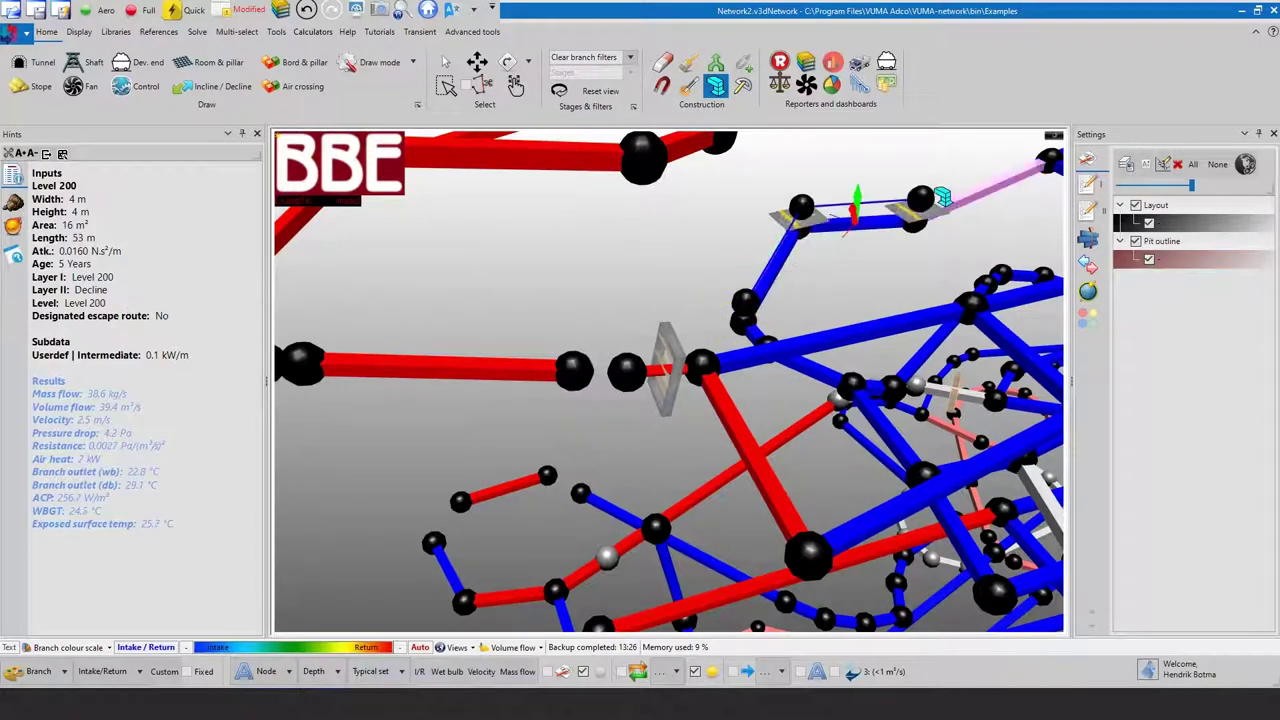
pyautogui.moveTo(942, 197); pyautogui.dragTo(784, 288, button='middle')
pyautogui.keyDown('ctrl'); pyautogui.click(784, 288); pyautogui.keyUp('ctrl')
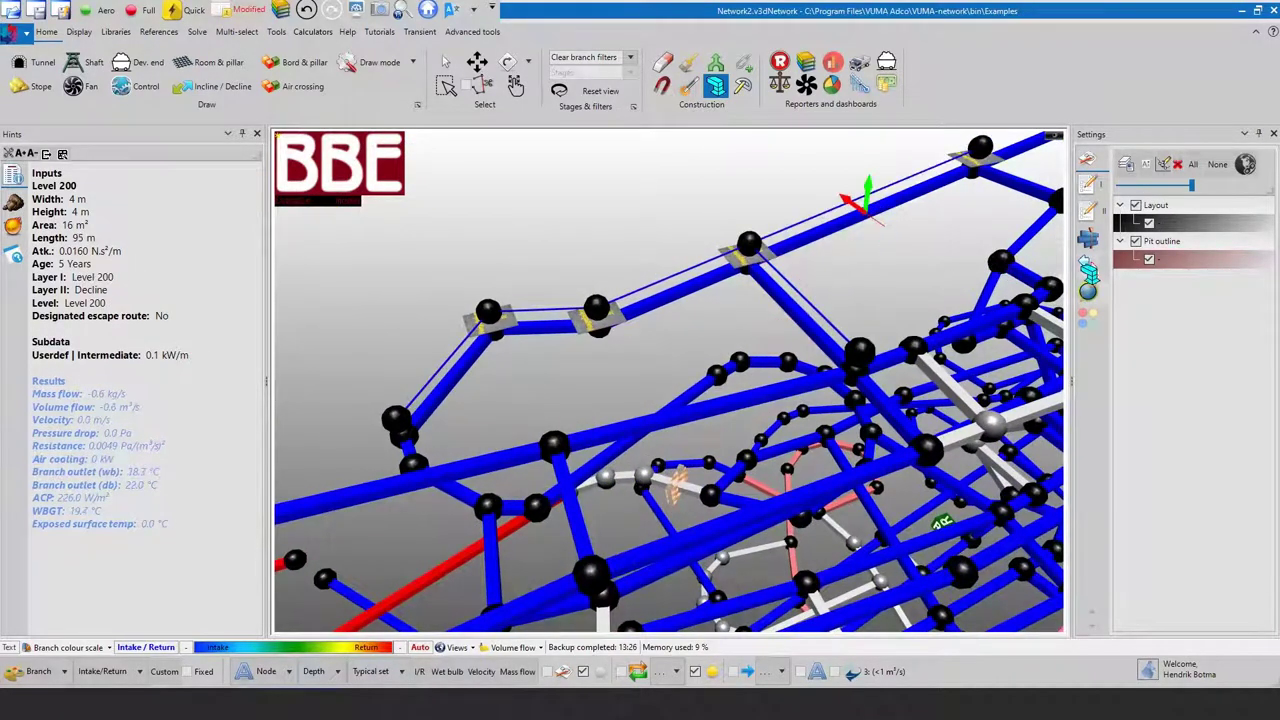
# - List branch types in Settings and toggle duct, intake and service return visibility off and back on
pyautogui.click(1088, 266)
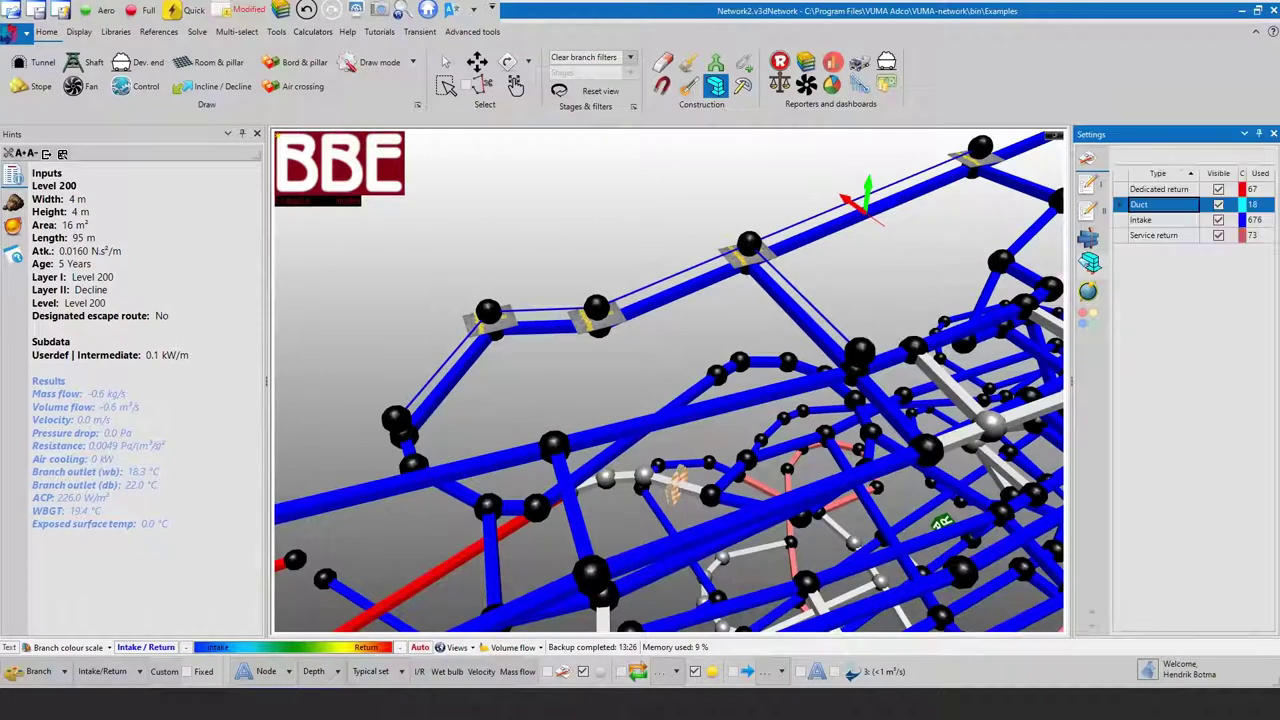
pyautogui.click(1218, 204)
pyautogui.click(1219, 205)
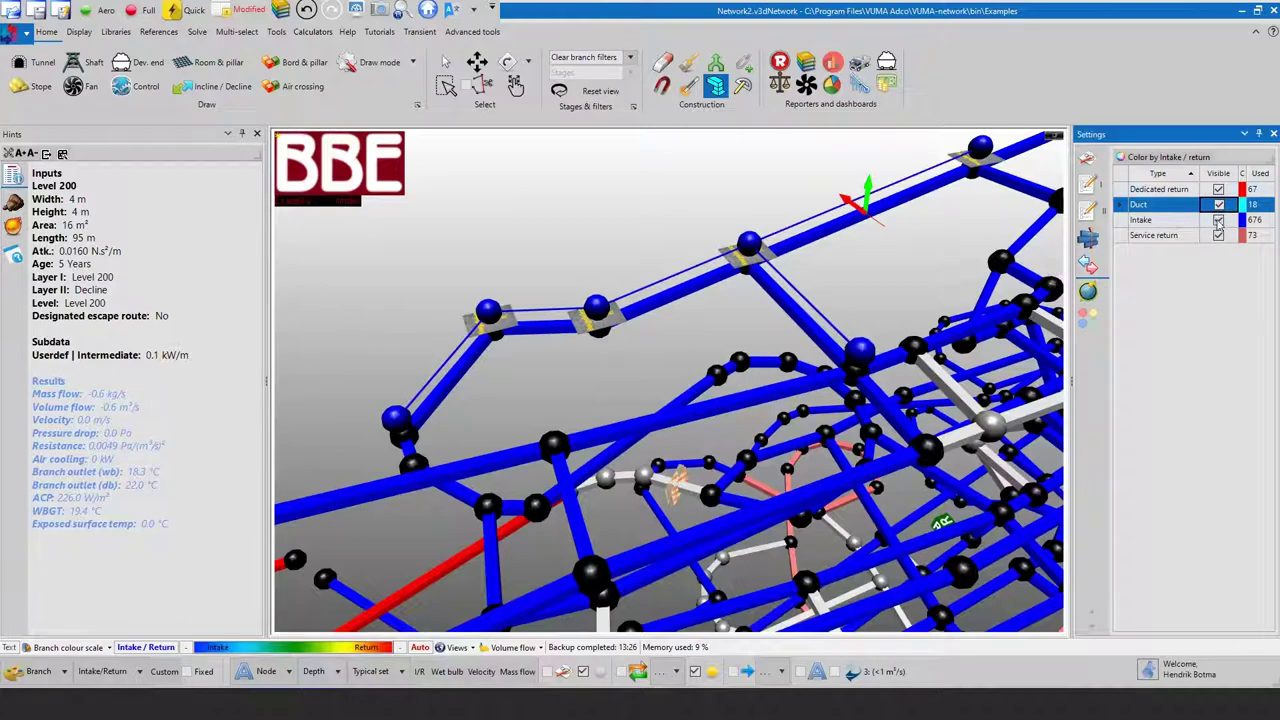
pyautogui.click(1218, 219)
pyautogui.click(1218, 219)
pyautogui.click(1219, 235)
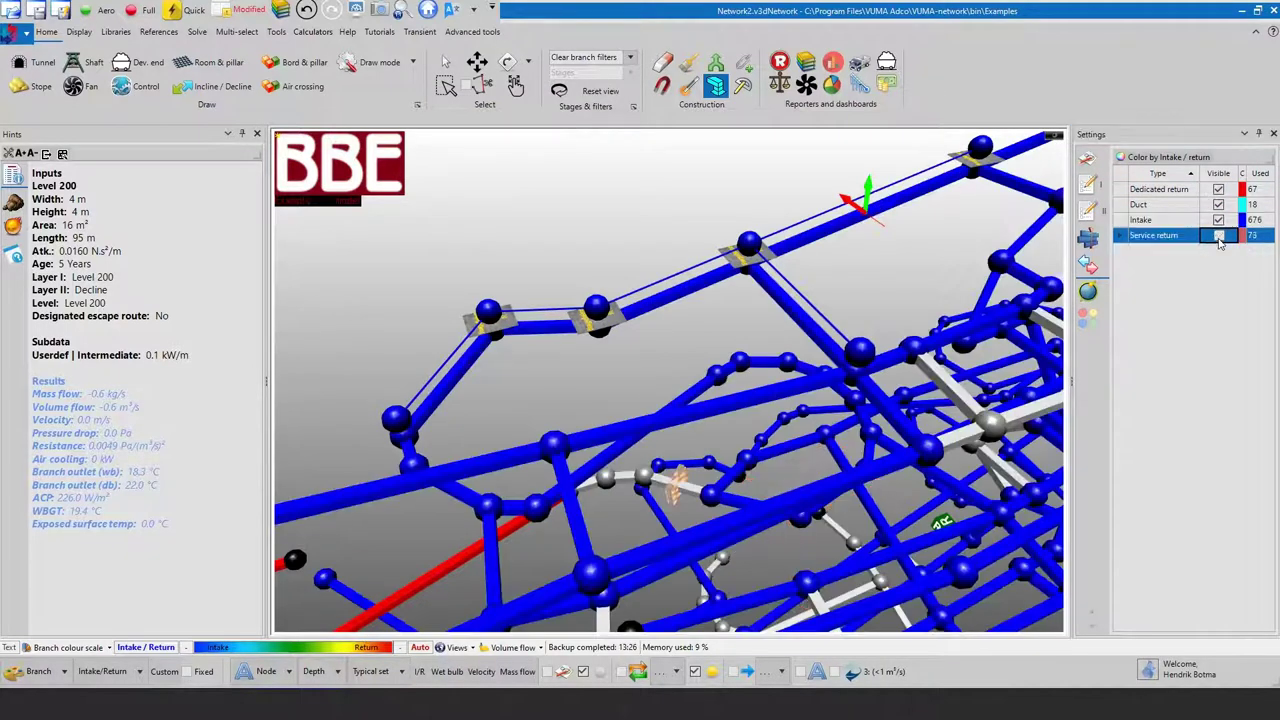
pyautogui.click(1219, 235)
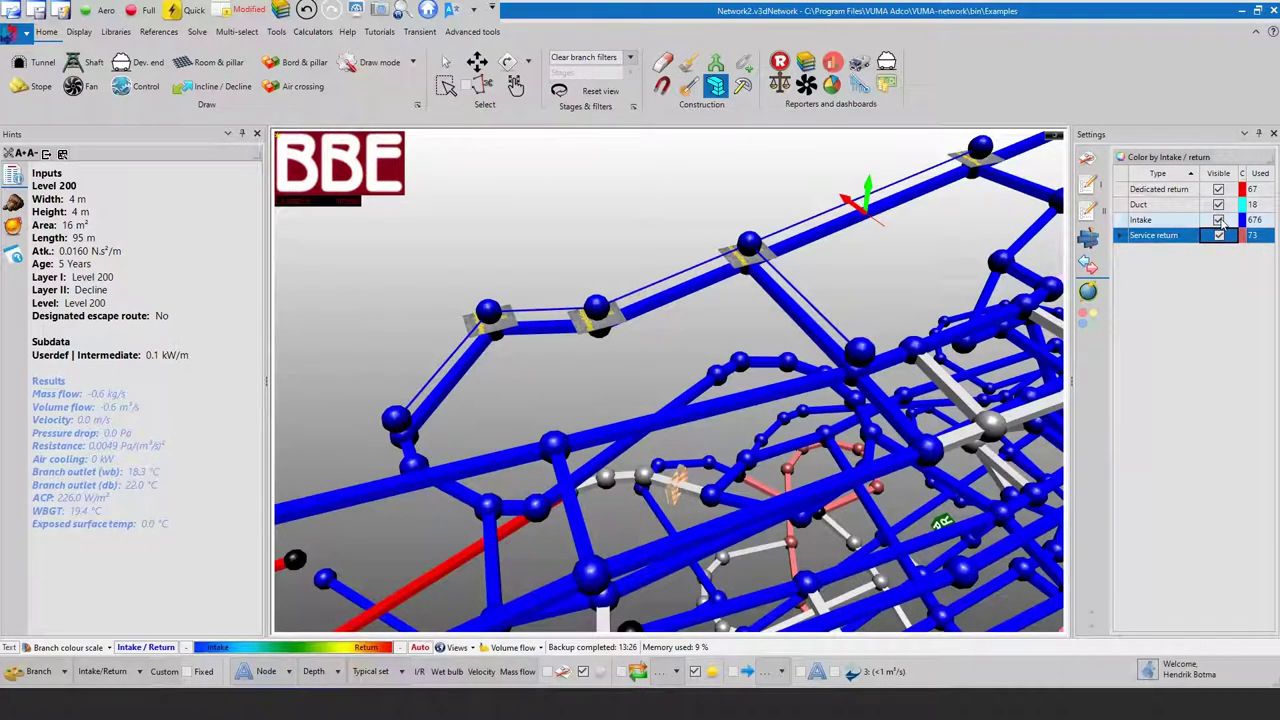
pyautogui.click(79, 31)
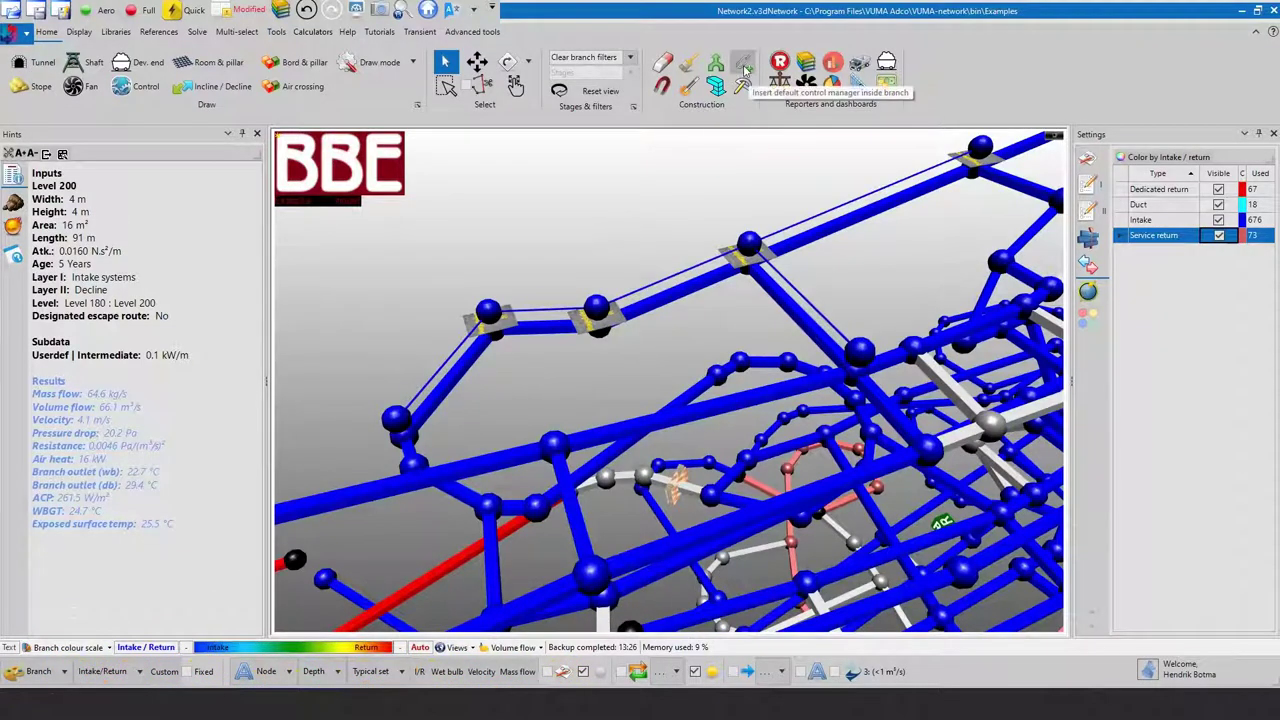
# - Insert default control managers into five Level 200 branches, then switch to the Network3 model
pyautogui.click(745, 66)
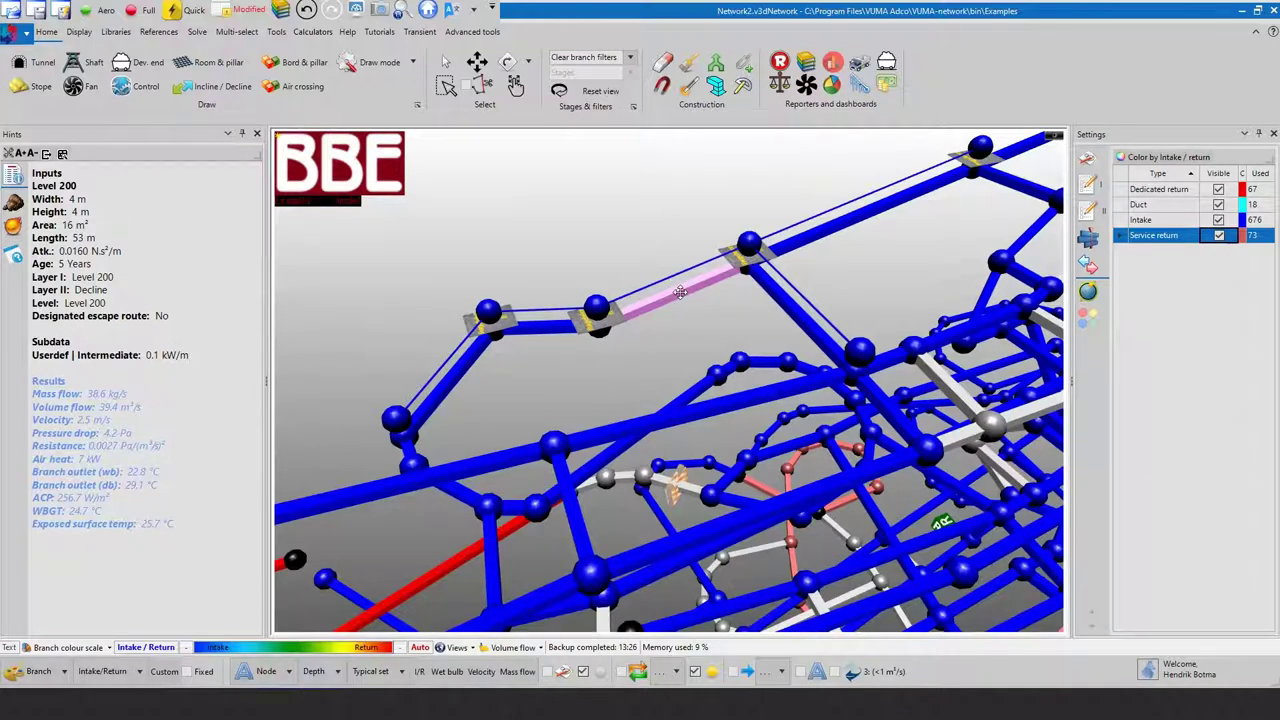
pyautogui.click(680, 292)
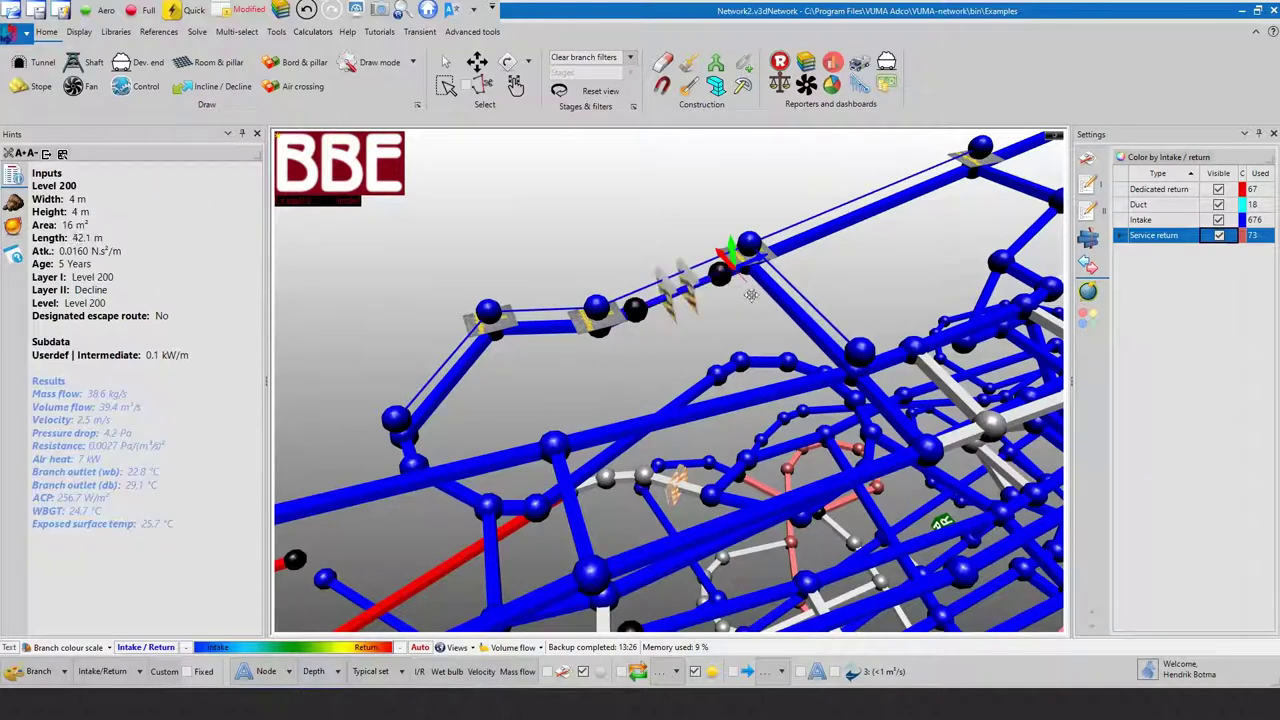
pyautogui.click(874, 211)
pyautogui.moveTo(874, 211); pyautogui.dragTo(690, 322, button='middle')
pyautogui.click(794, 310)
pyautogui.click(690, 322)
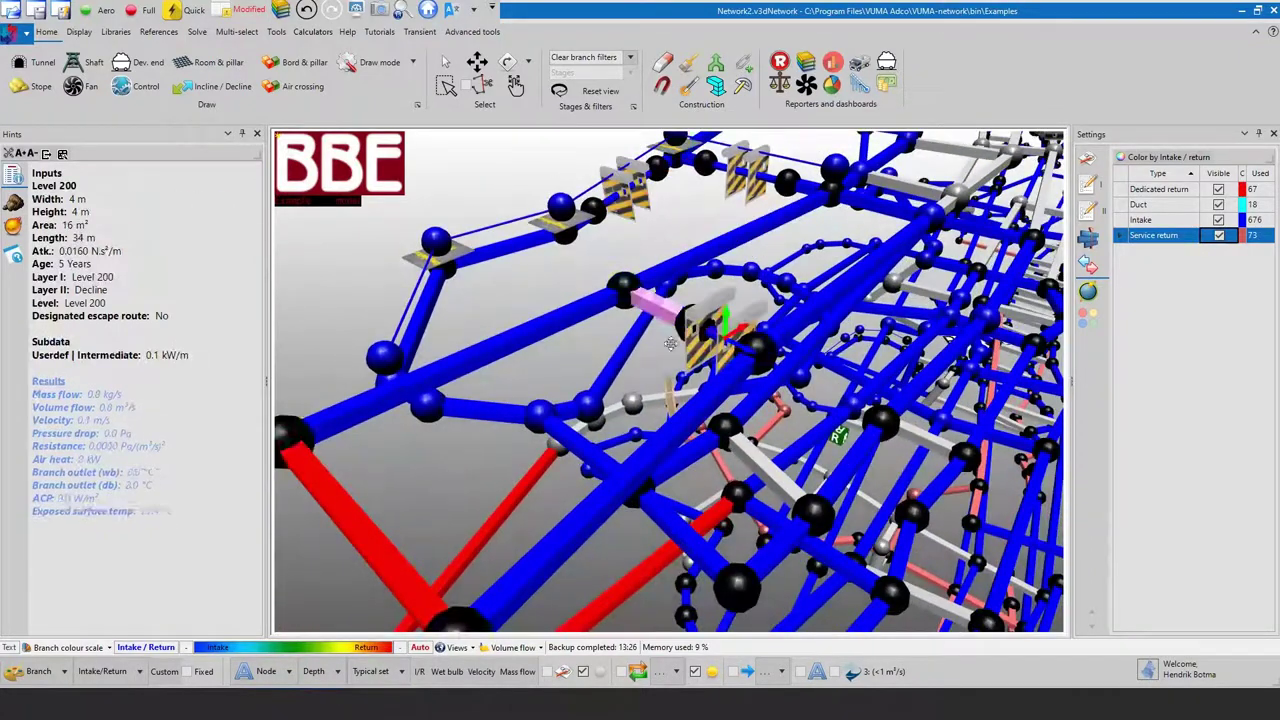
pyautogui.click(510, 343)
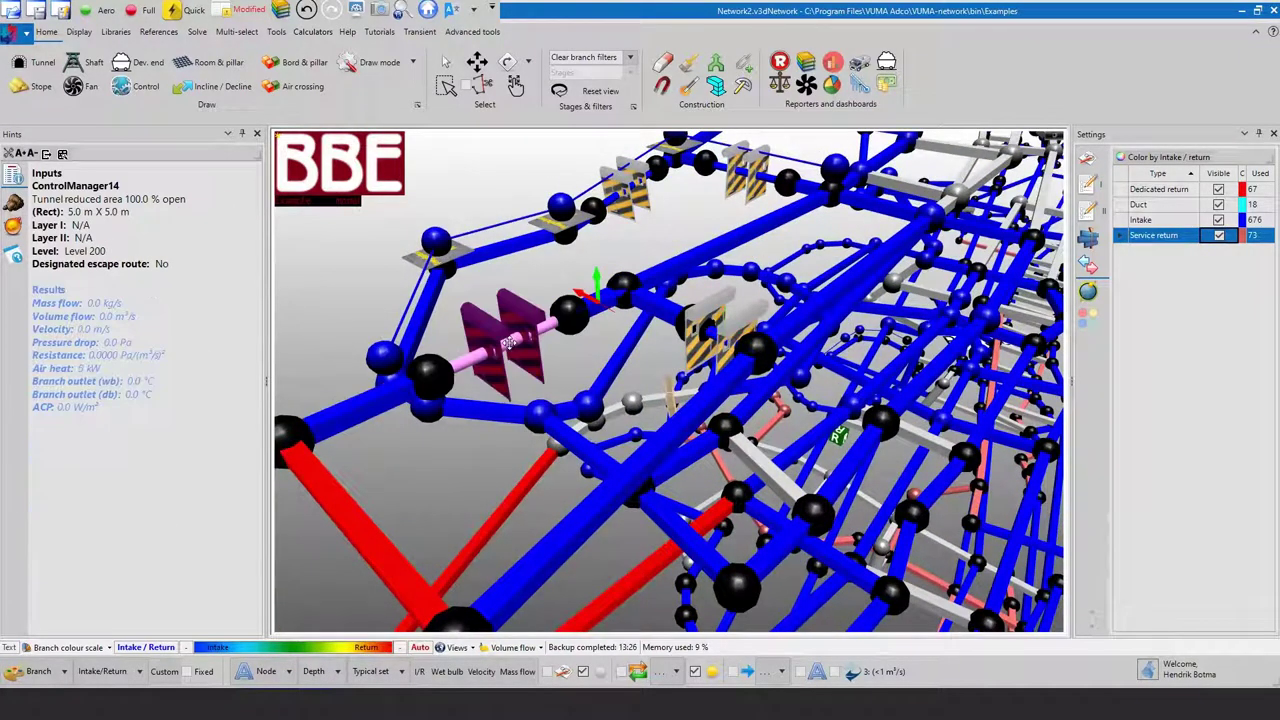
pyautogui.click(92, 32)
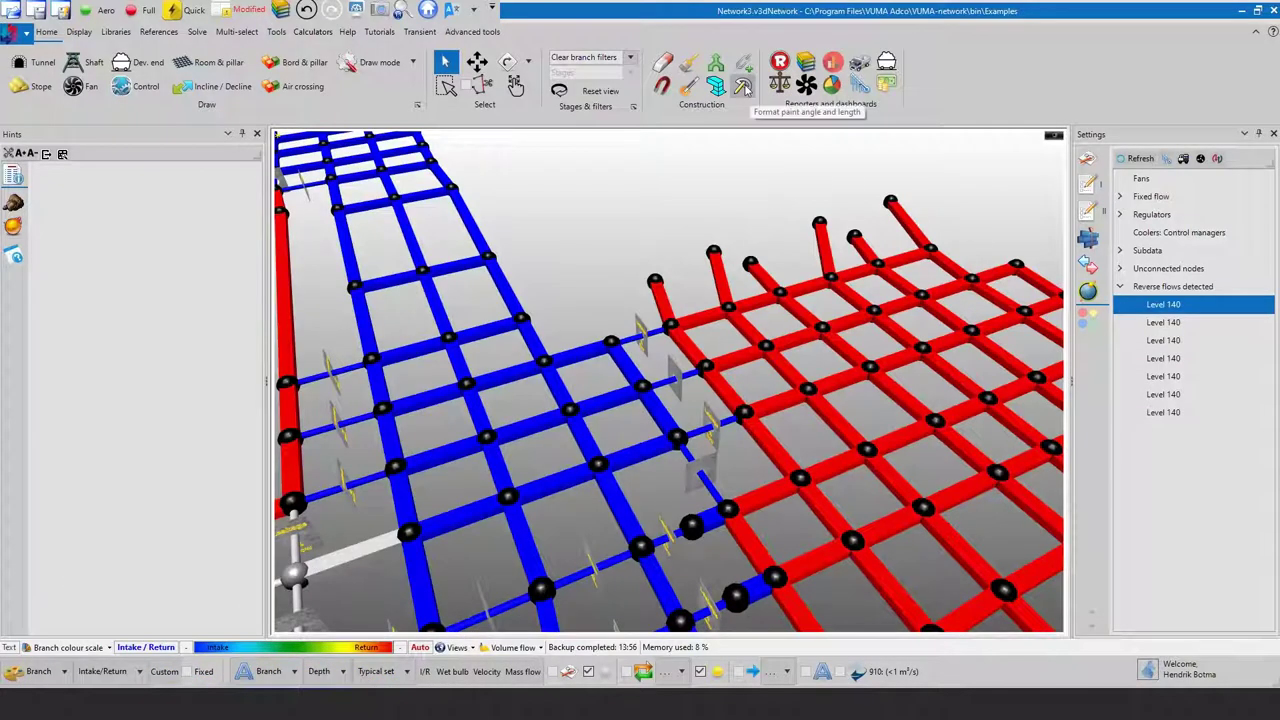
# - Copy a Level 140 branch's angle and length onto two stub branches at the grid's edge
pyautogui.click(743, 87)
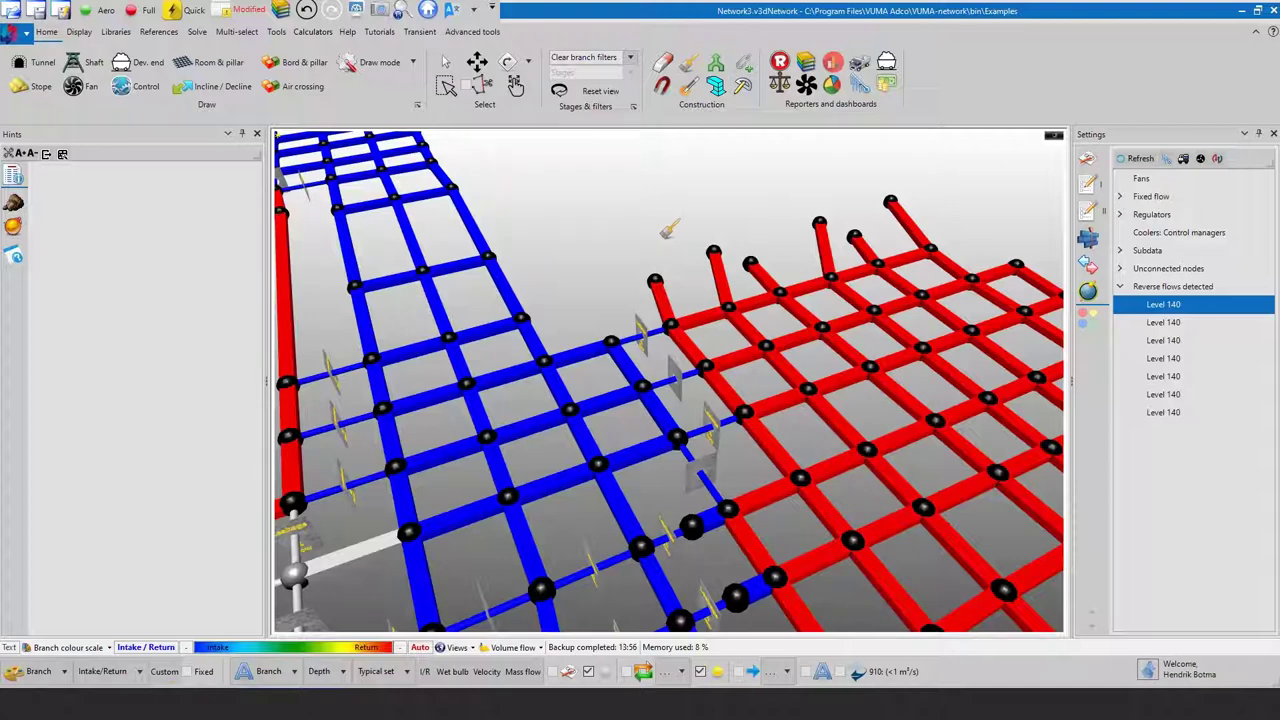
pyautogui.moveTo(664, 292)
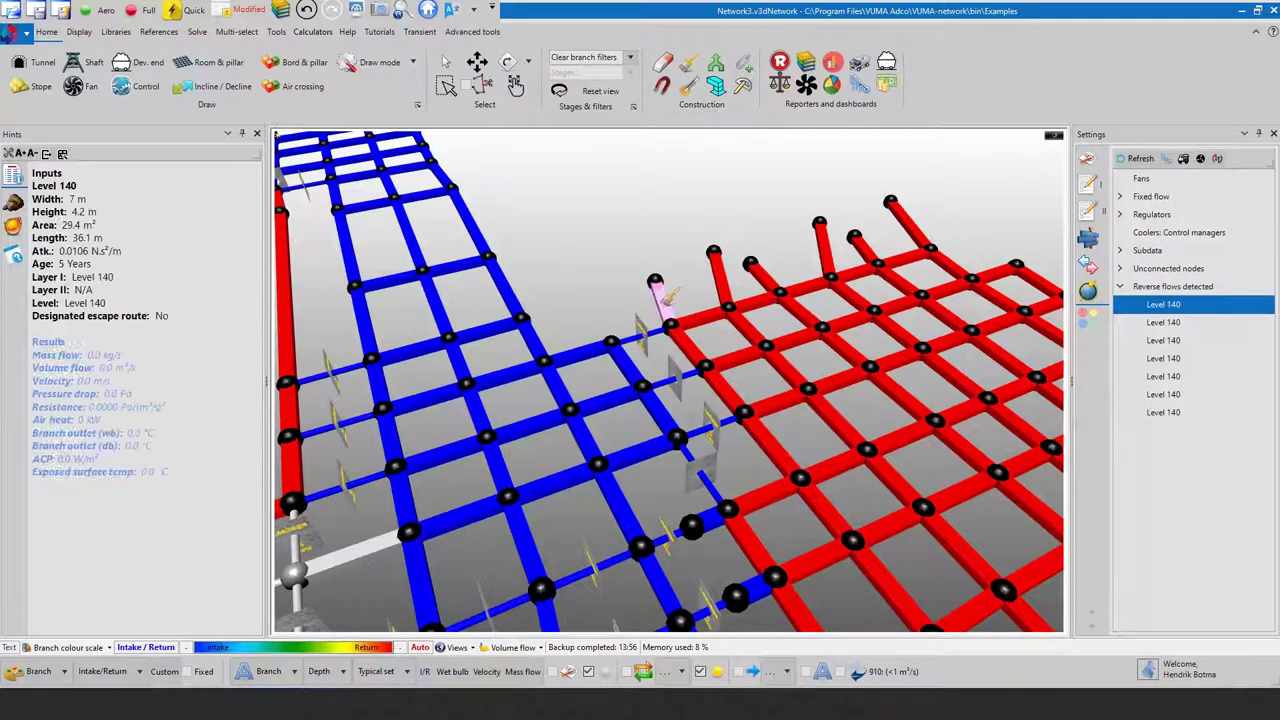
pyautogui.click(664, 293)
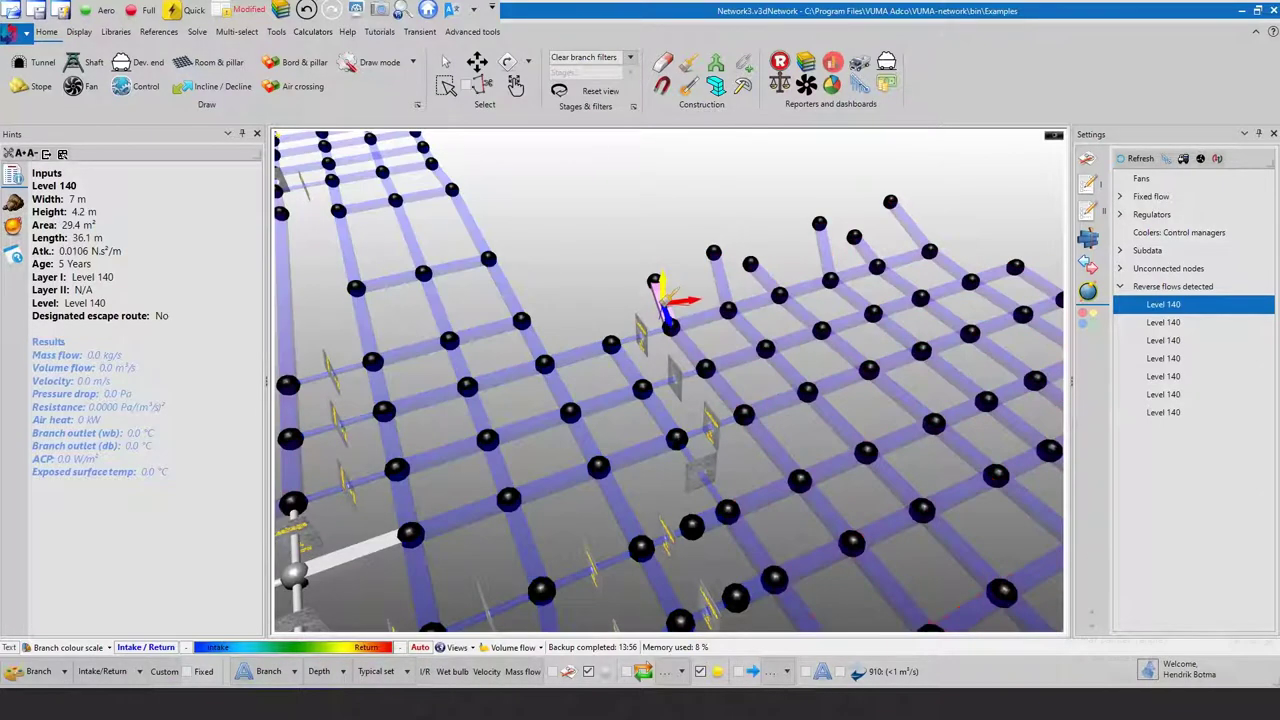
pyautogui.click(737, 287)
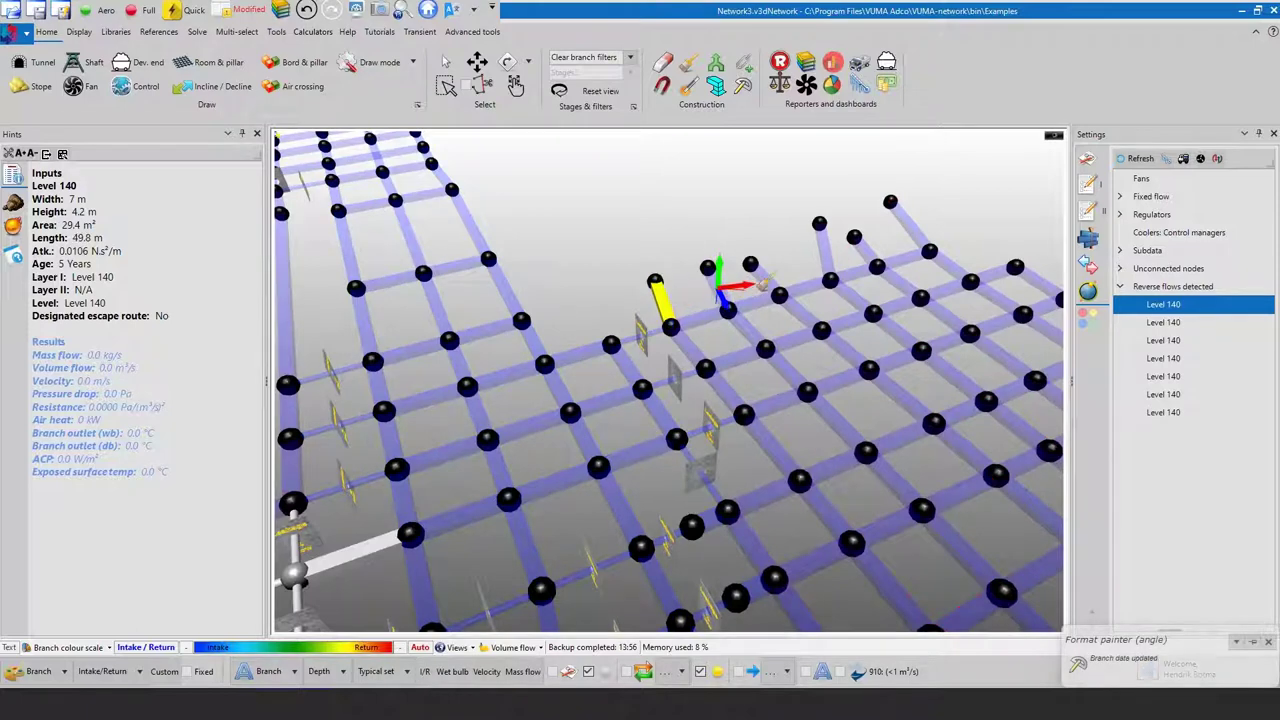
pyautogui.click(853, 257)
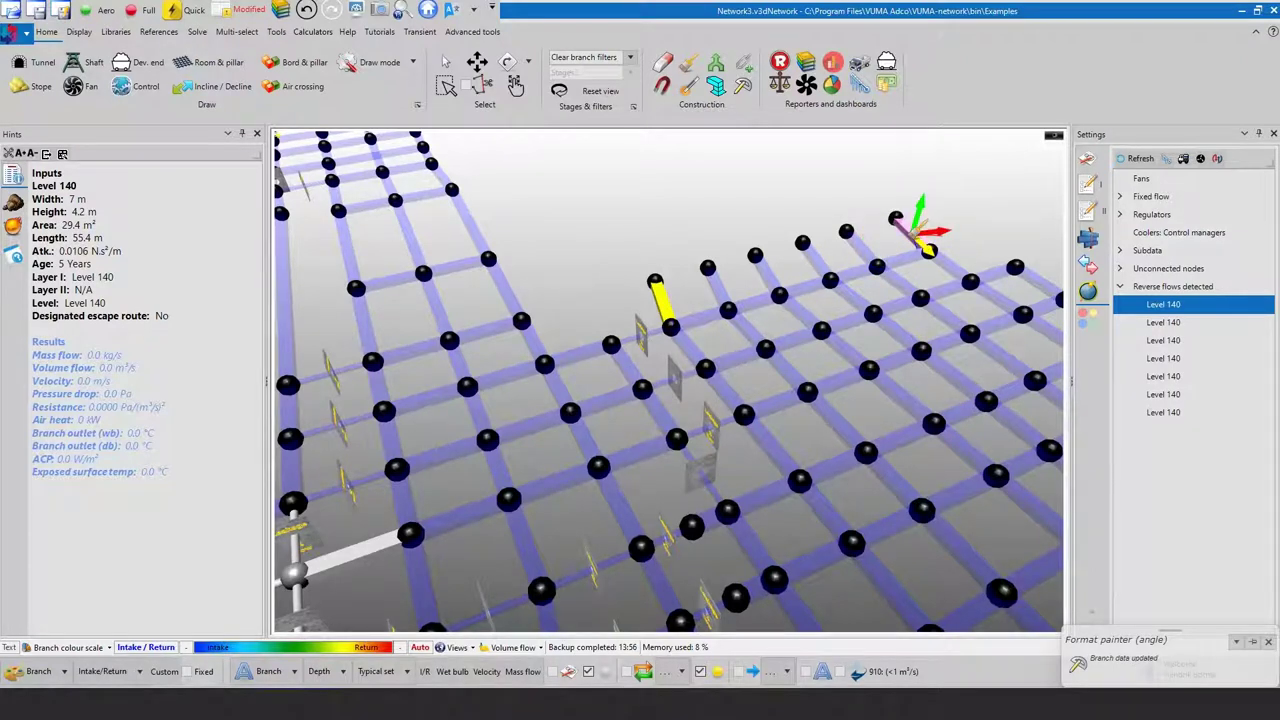
pyautogui.press('Escape')
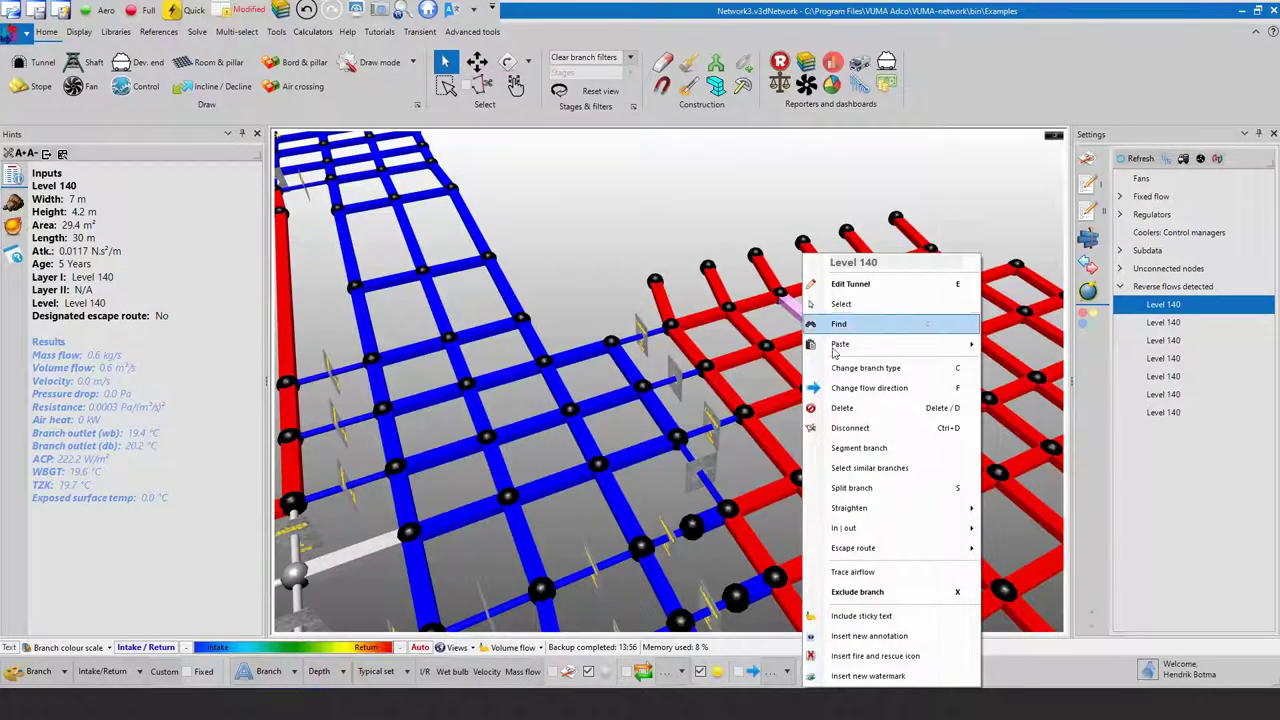
# - Convert the Level 140 branch to the default Main Fan Ø3560mm Centrifugal and reverse its flow
pyautogui.click(860, 368)
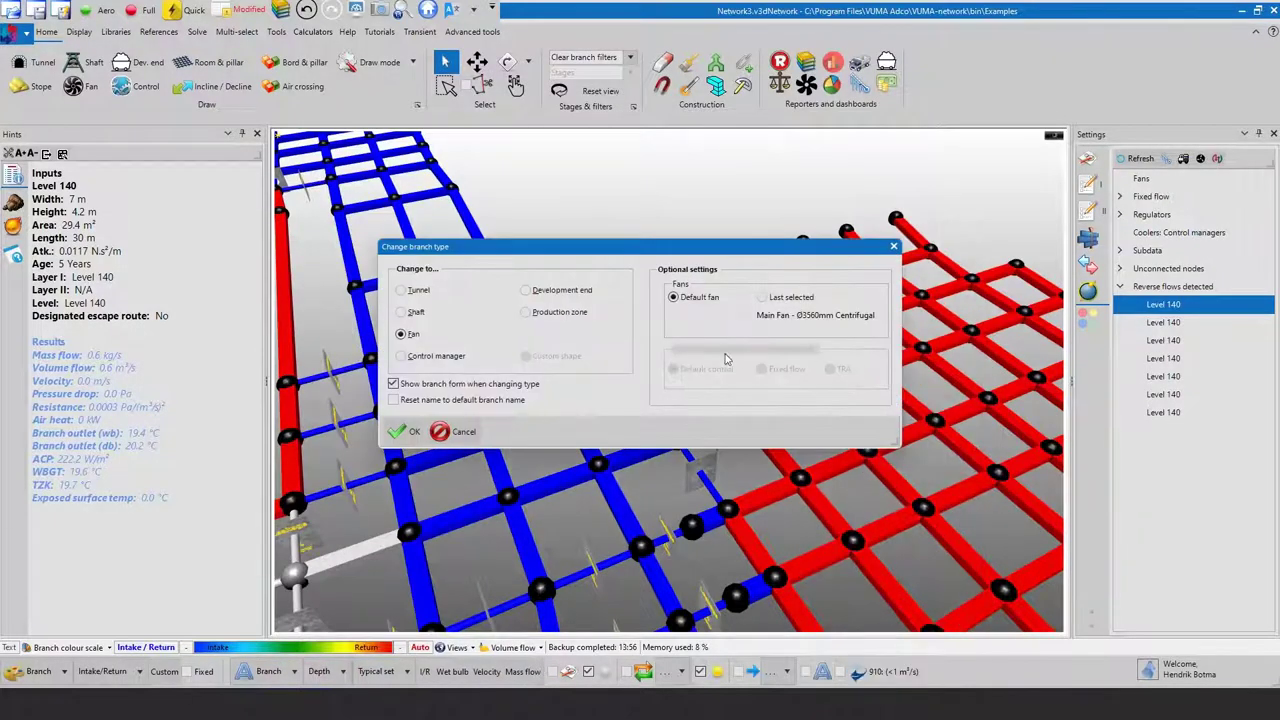
pyautogui.click(406, 431)
pyautogui.click(506, 580)
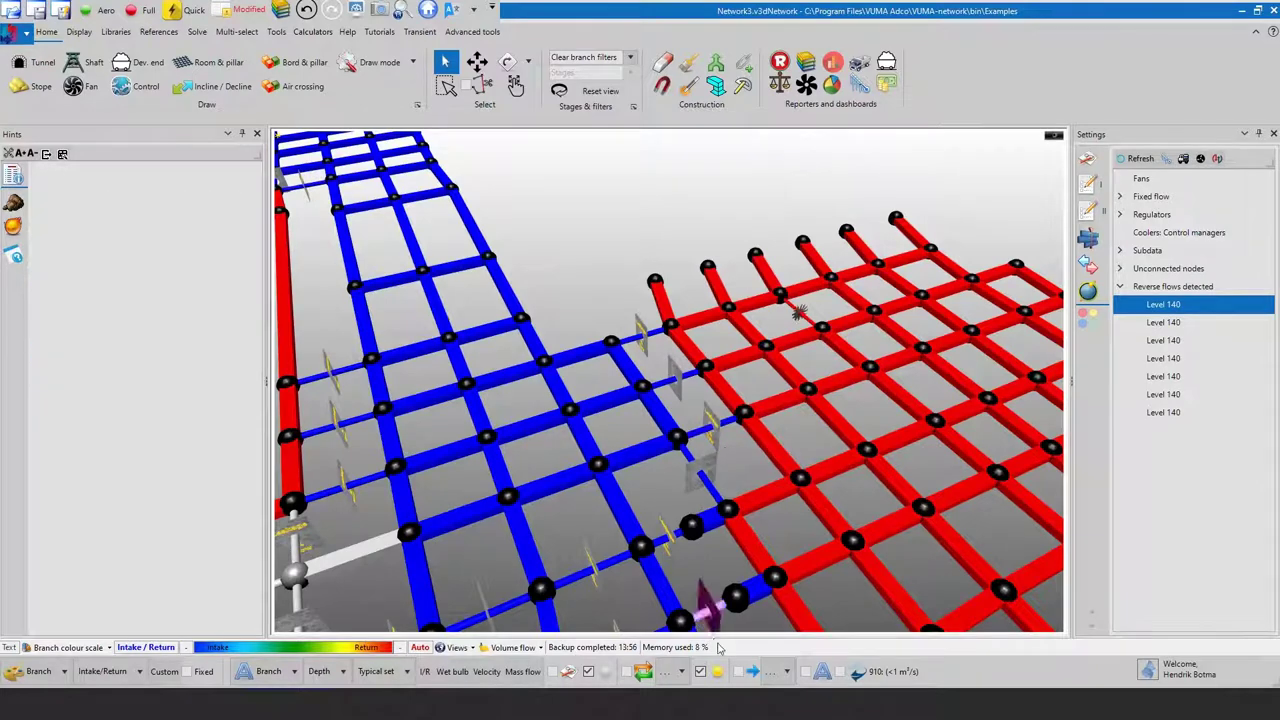
pyautogui.rightClick(805, 322)
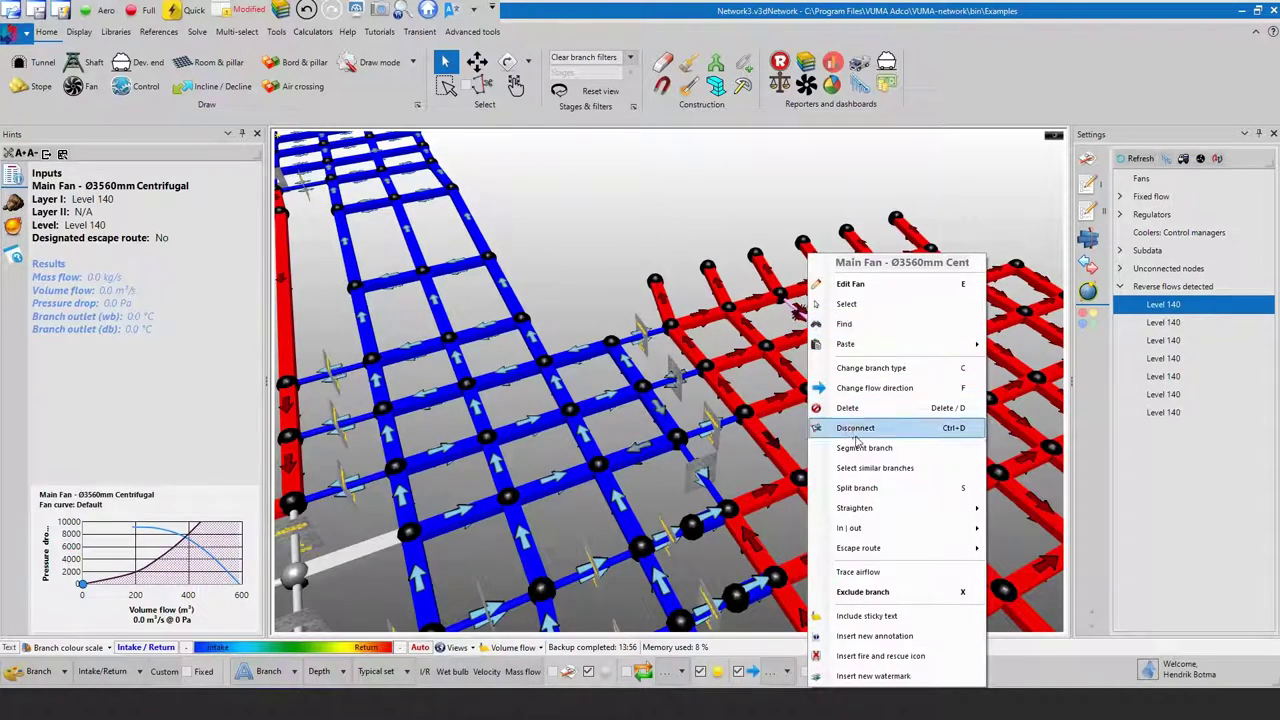
pyautogui.click(870, 388)
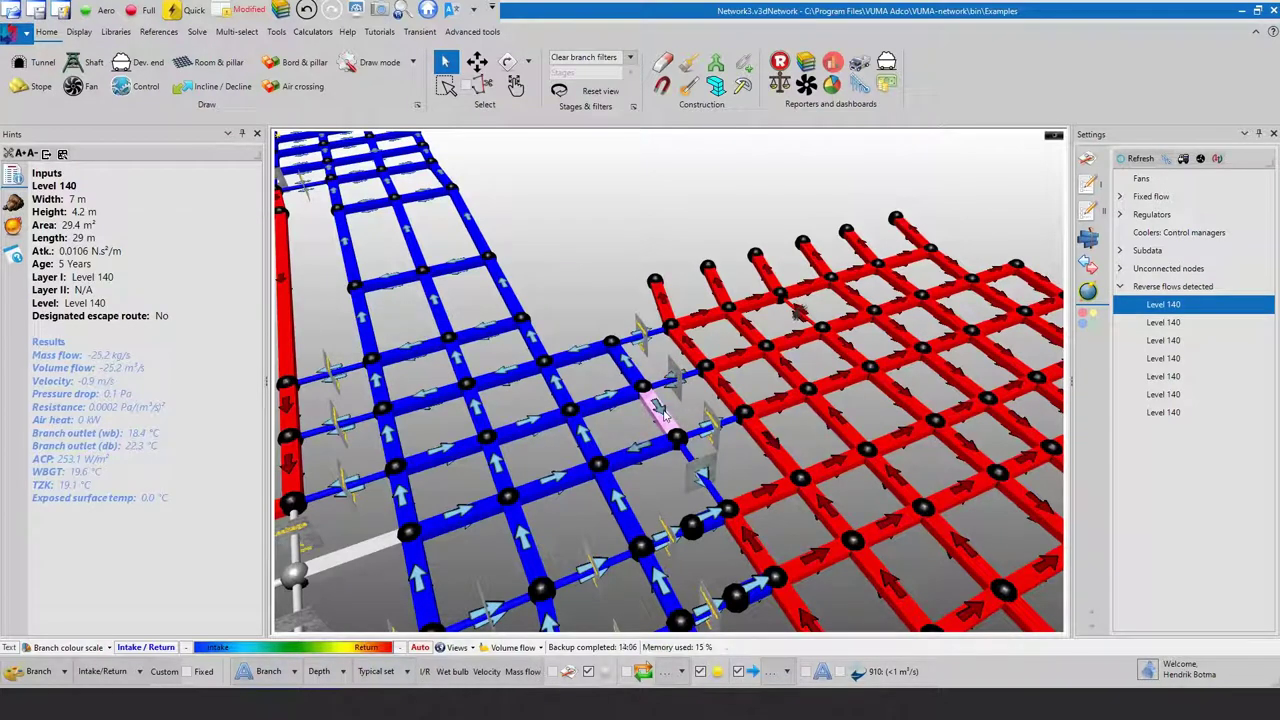
# - Run Fix reverse flows for all branch types, swapping the seven reversed Level 140 branches
pyautogui.click(198, 33)
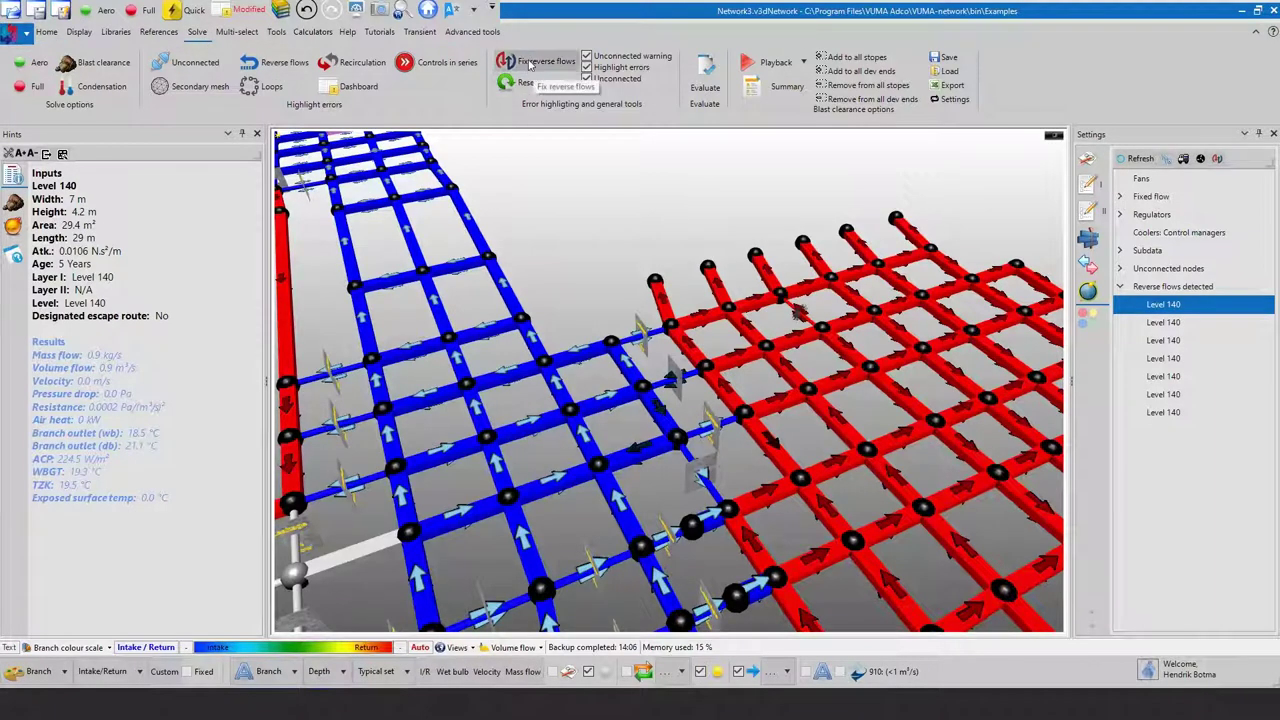
pyautogui.click(530, 63)
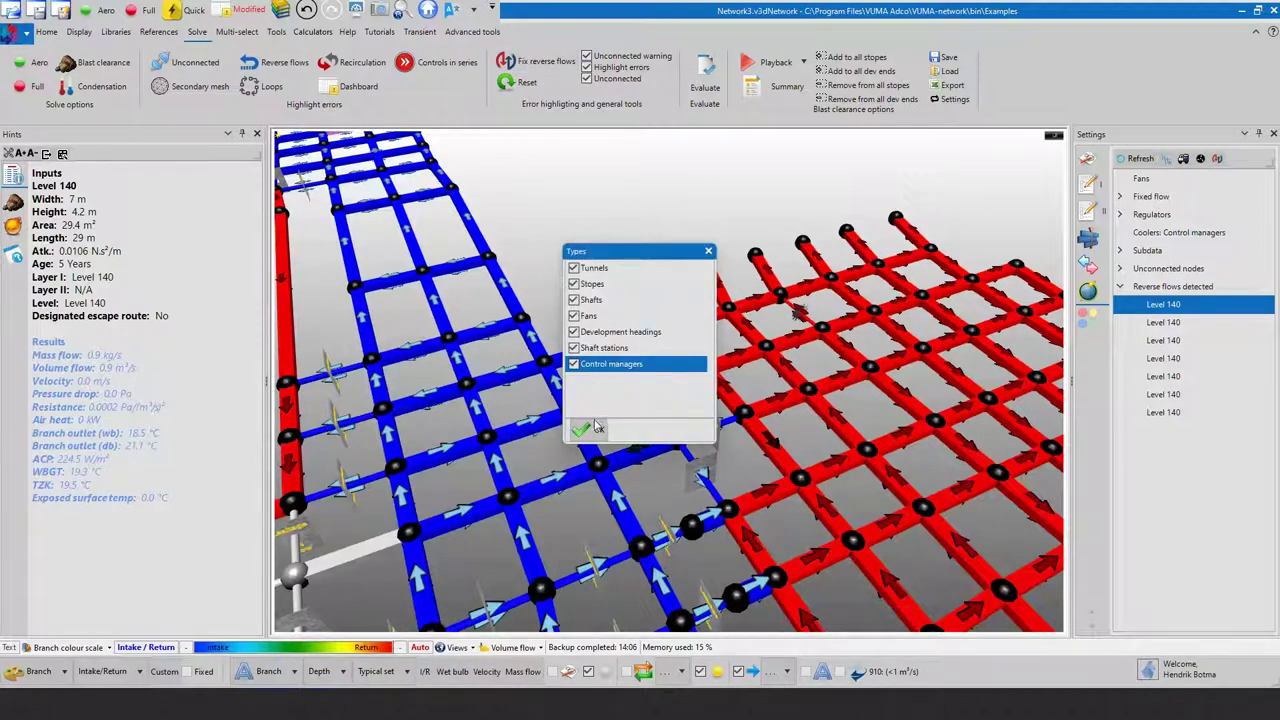
pyautogui.click(596, 427)
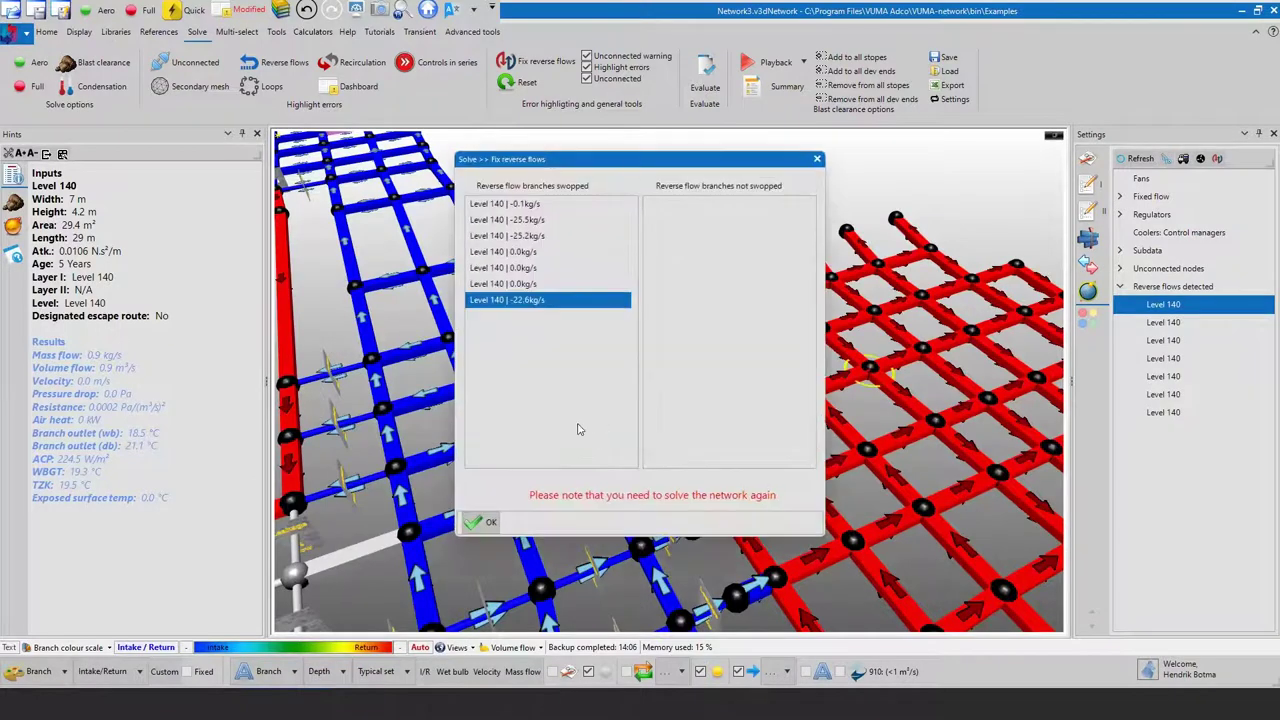
pyautogui.click(487, 522)
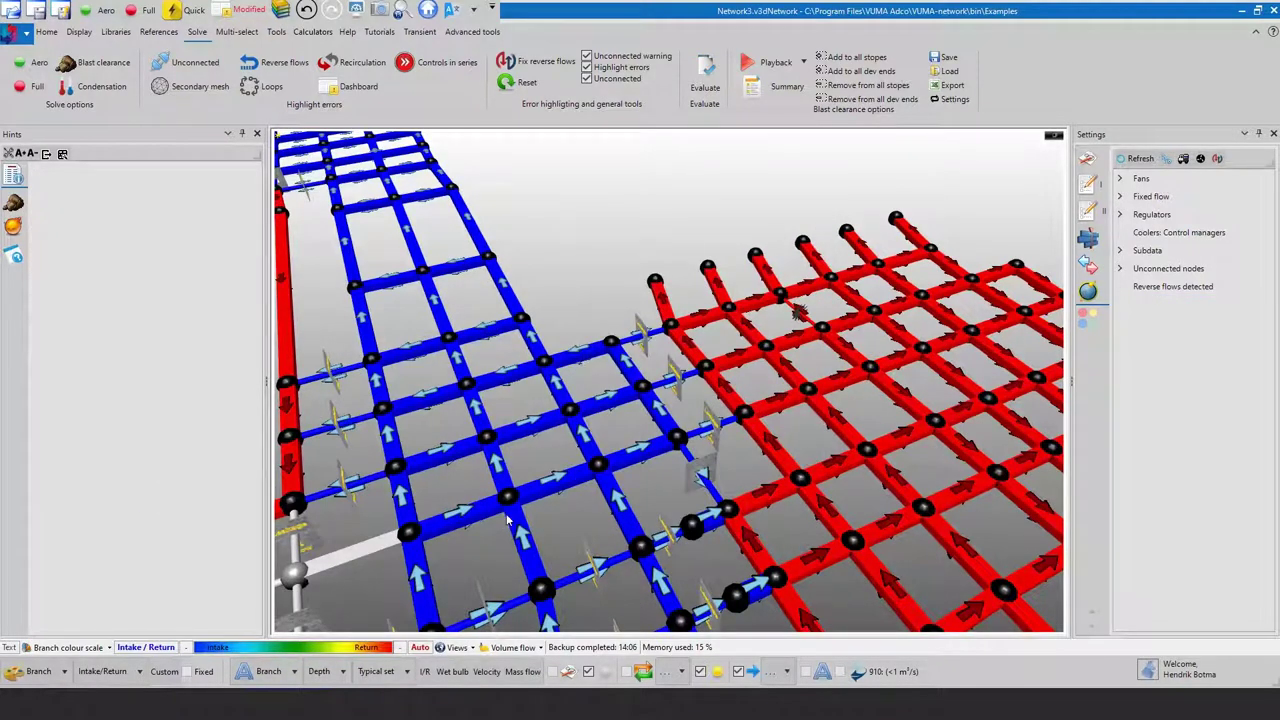
pyautogui.click(55, 32)
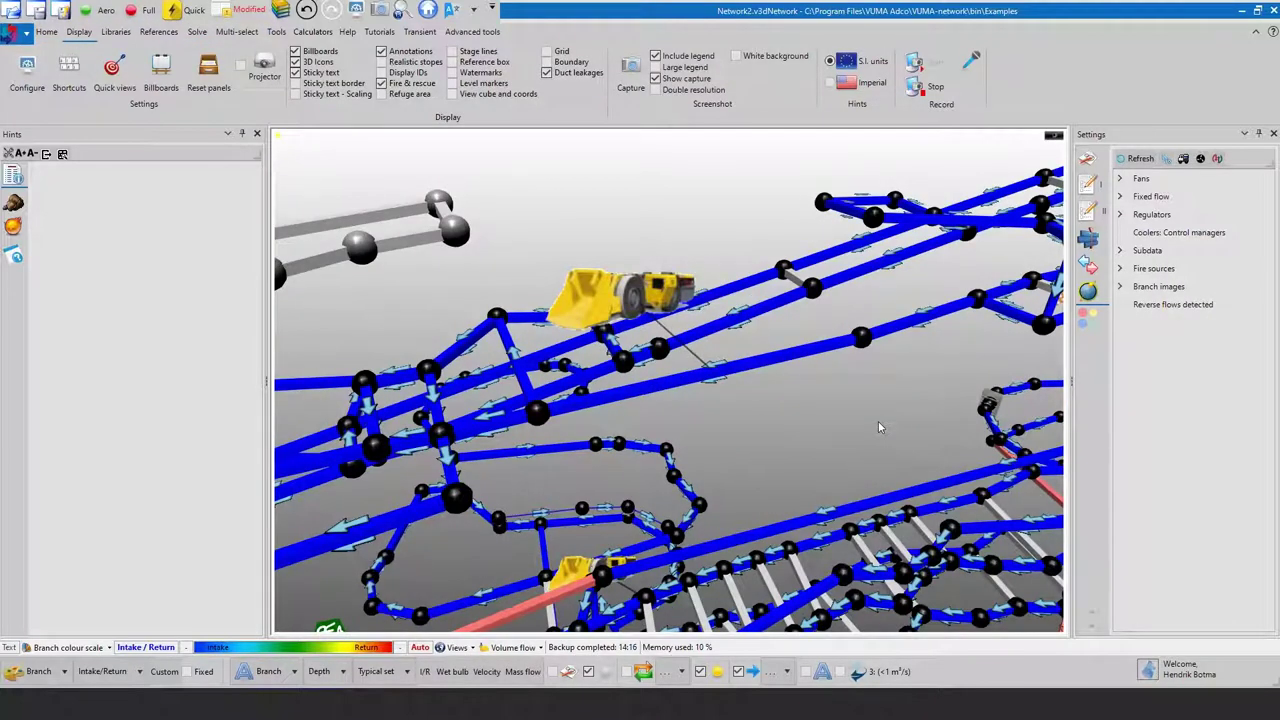
# - Segment the decline branch near the loader into 10 m lengths
pyautogui.click(755, 314)
pyautogui.rightClick(755, 314)
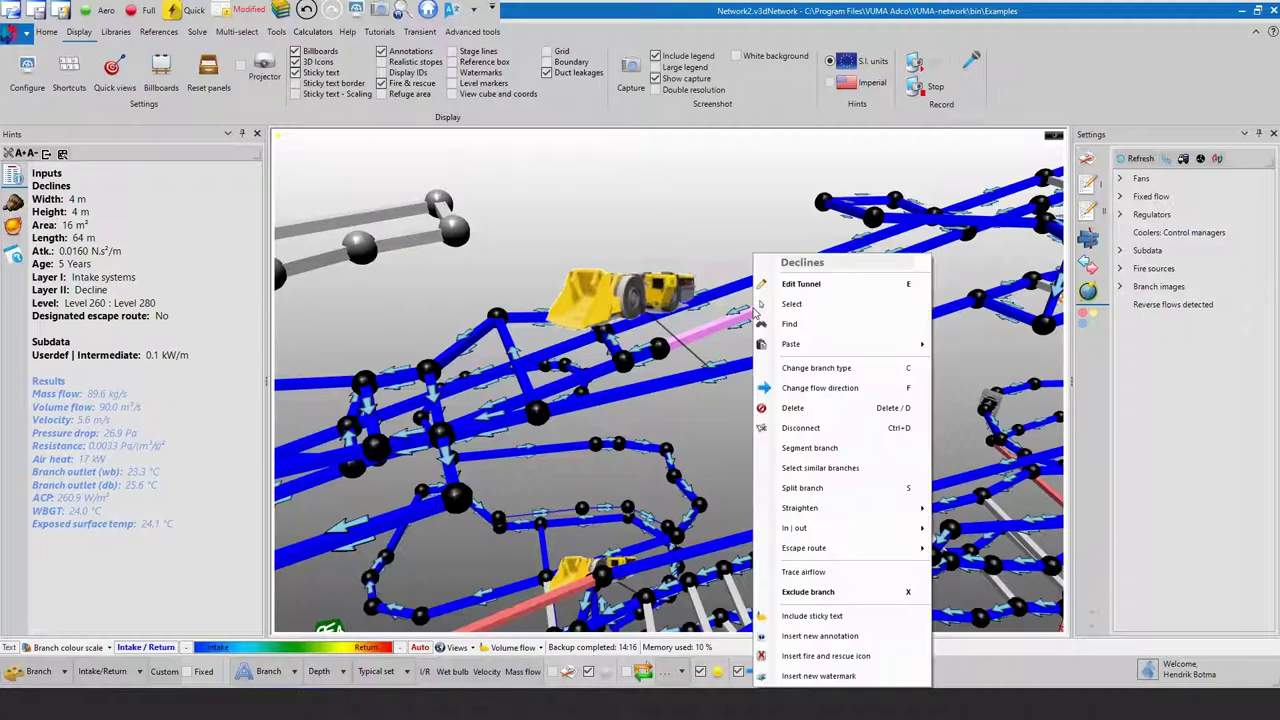
pyautogui.click(818, 450)
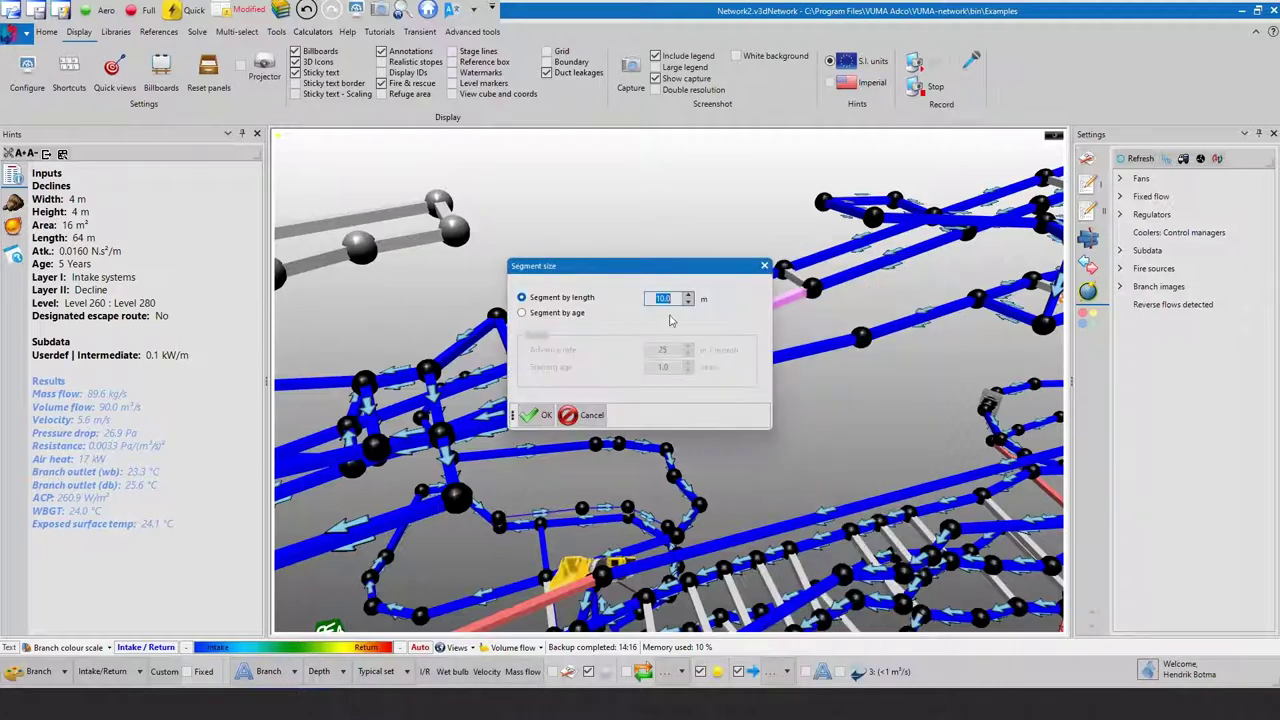
pyautogui.click(540, 414)
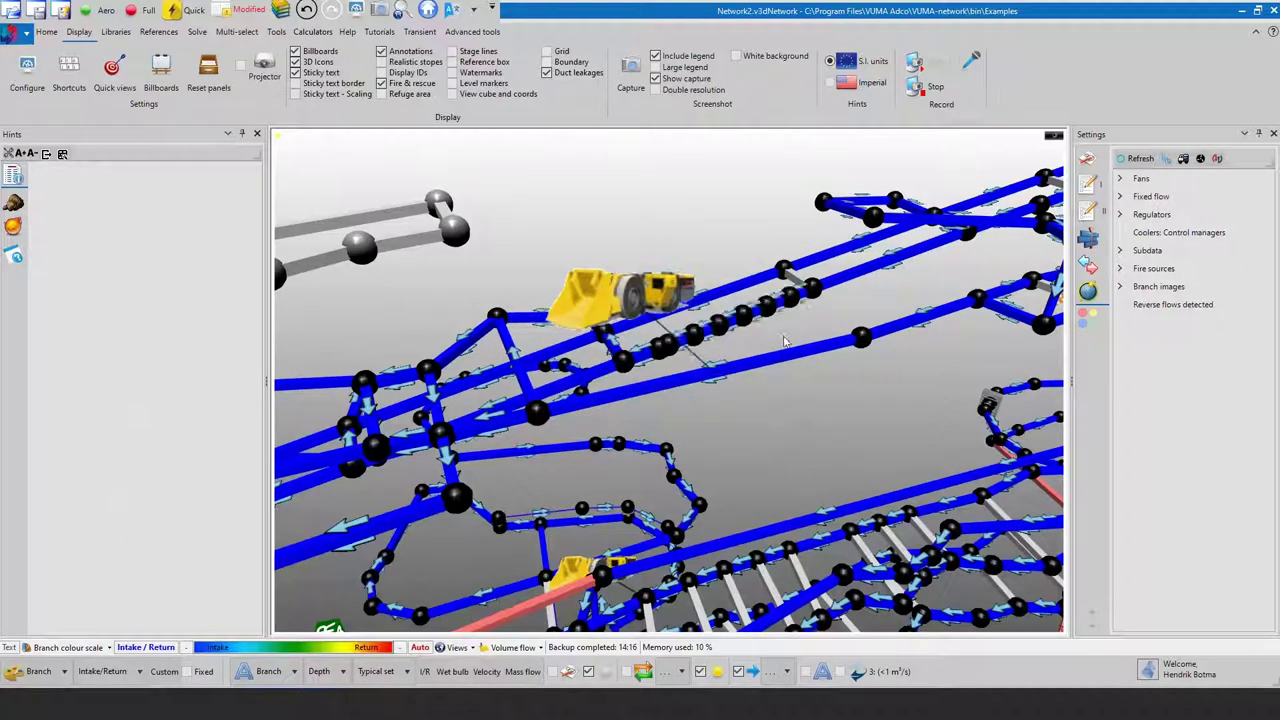
# - Segment the Level 250 branch by age instead of length
pyautogui.click(878, 328)
pyautogui.rightClick(893, 332)
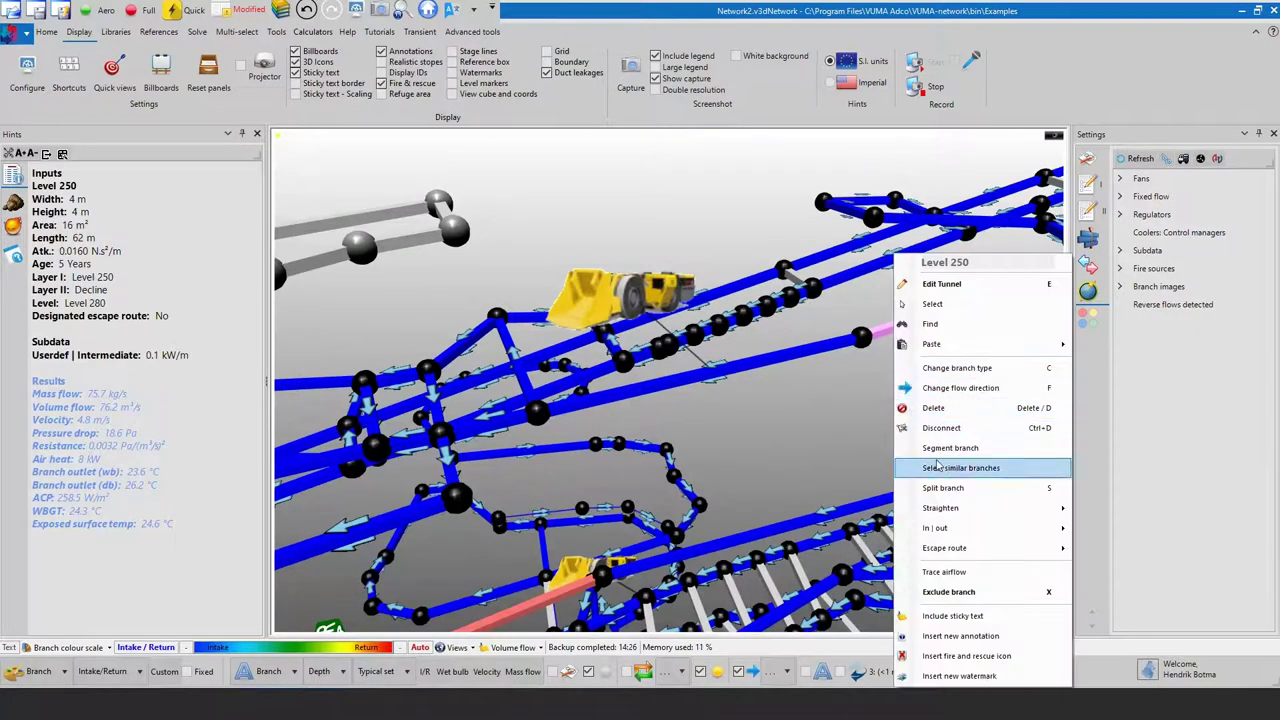
pyautogui.click(940, 449)
pyautogui.click(548, 314)
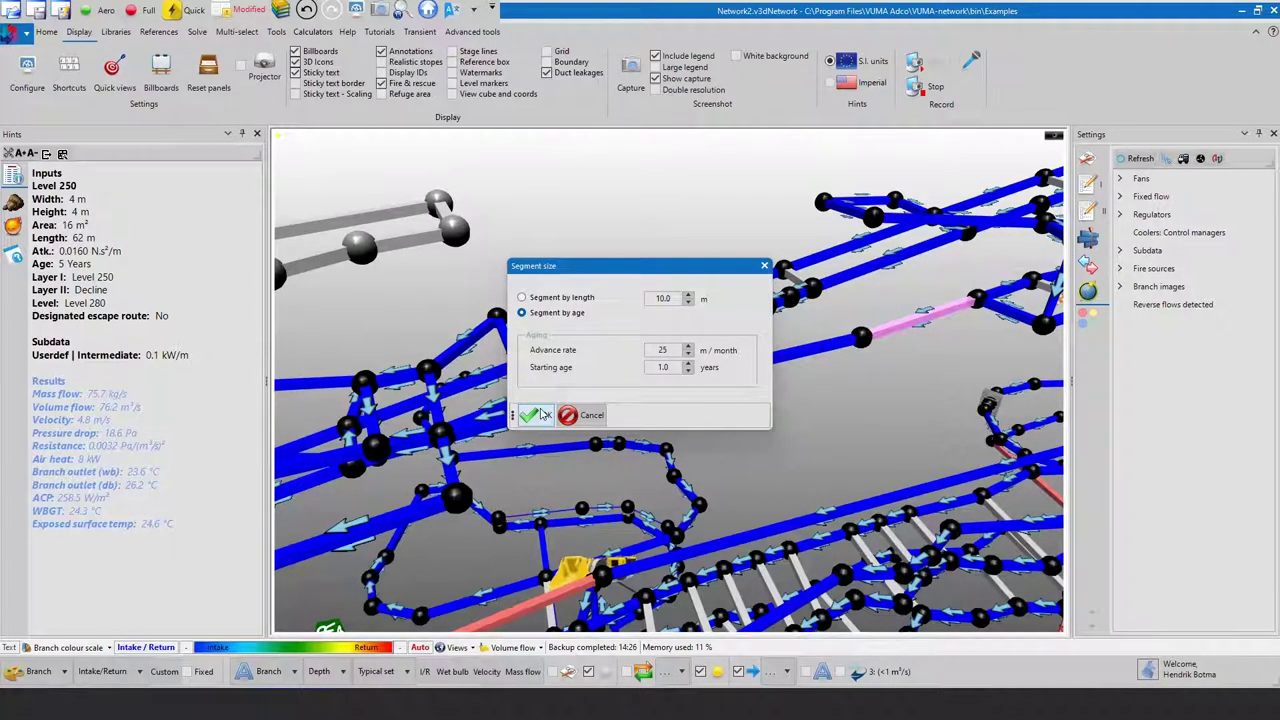
pyautogui.click(538, 415)
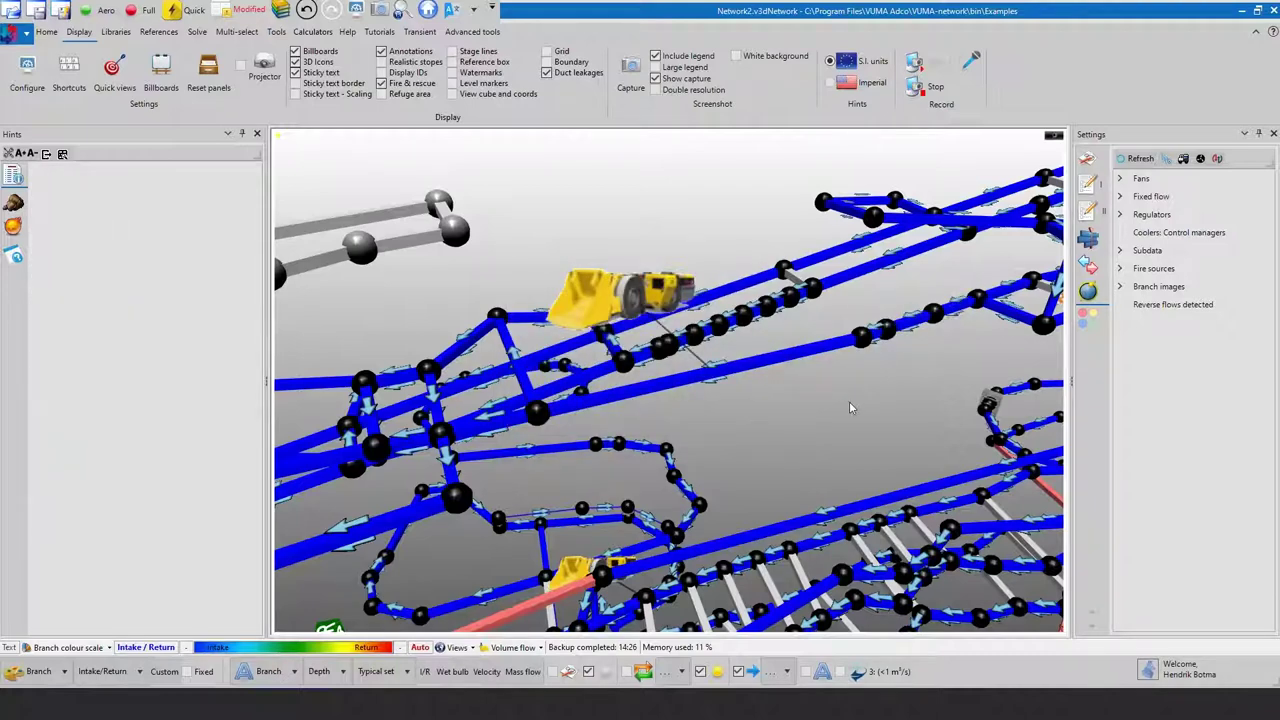
# - Select similar branches to the Level 250 branch by type, Layer I, inlet level, shape, cover and name
pyautogui.rightClick(768, 358)
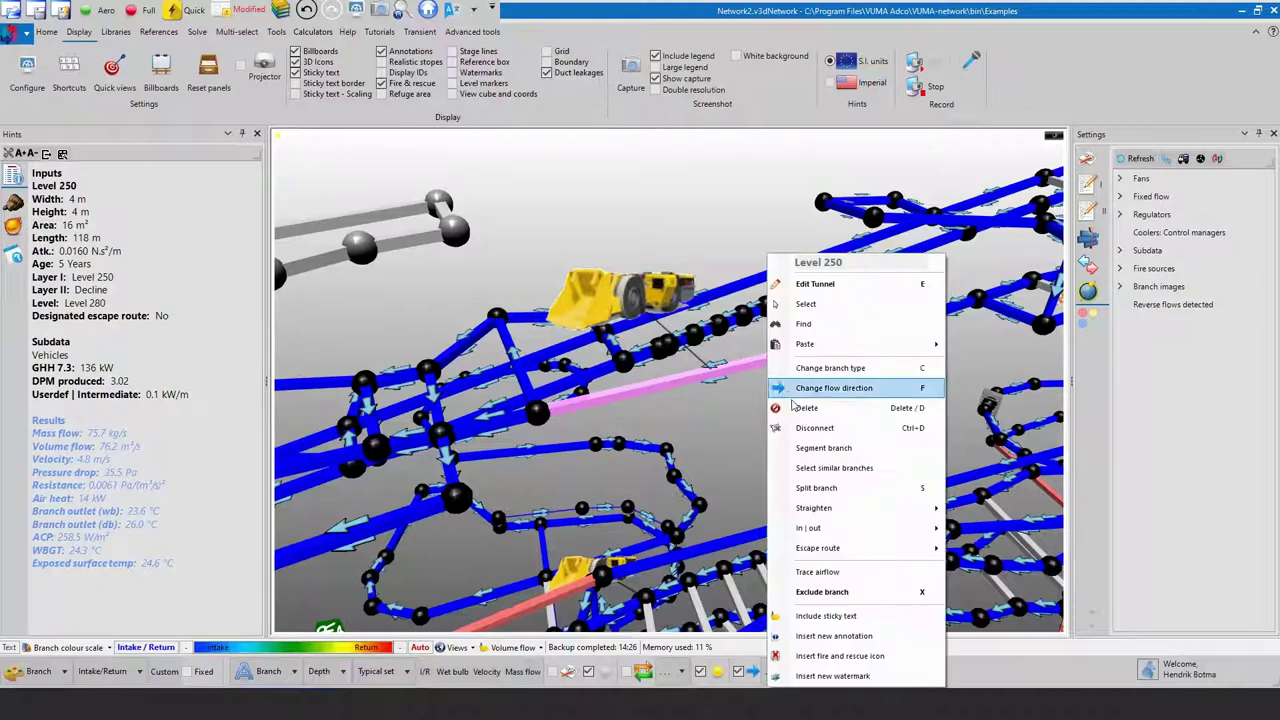
pyautogui.click(838, 472)
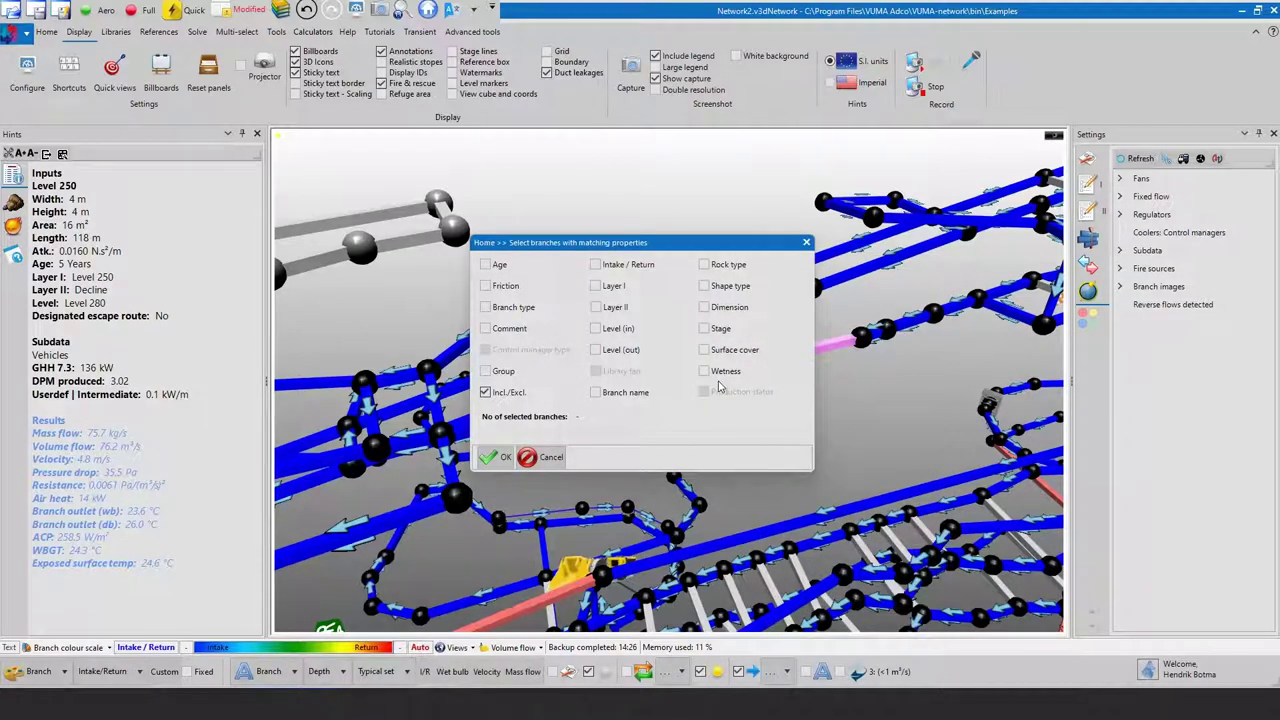
pyautogui.click(508, 308)
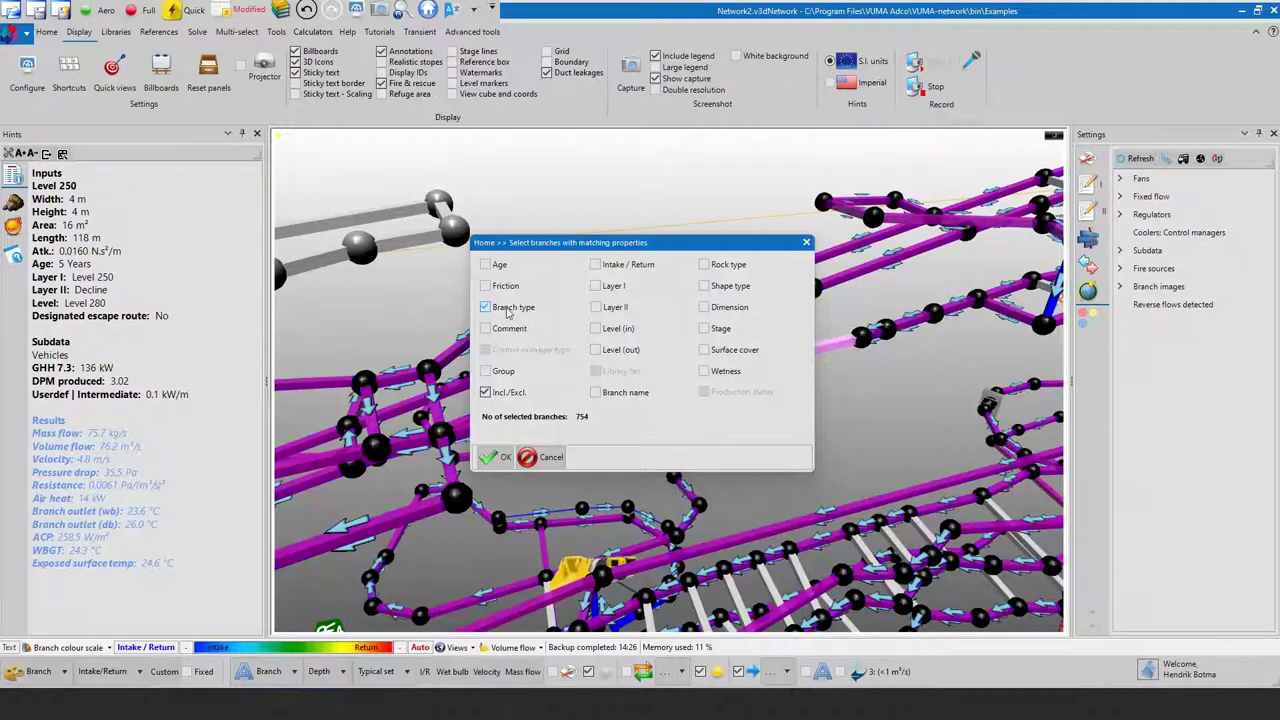
pyautogui.click(614, 286)
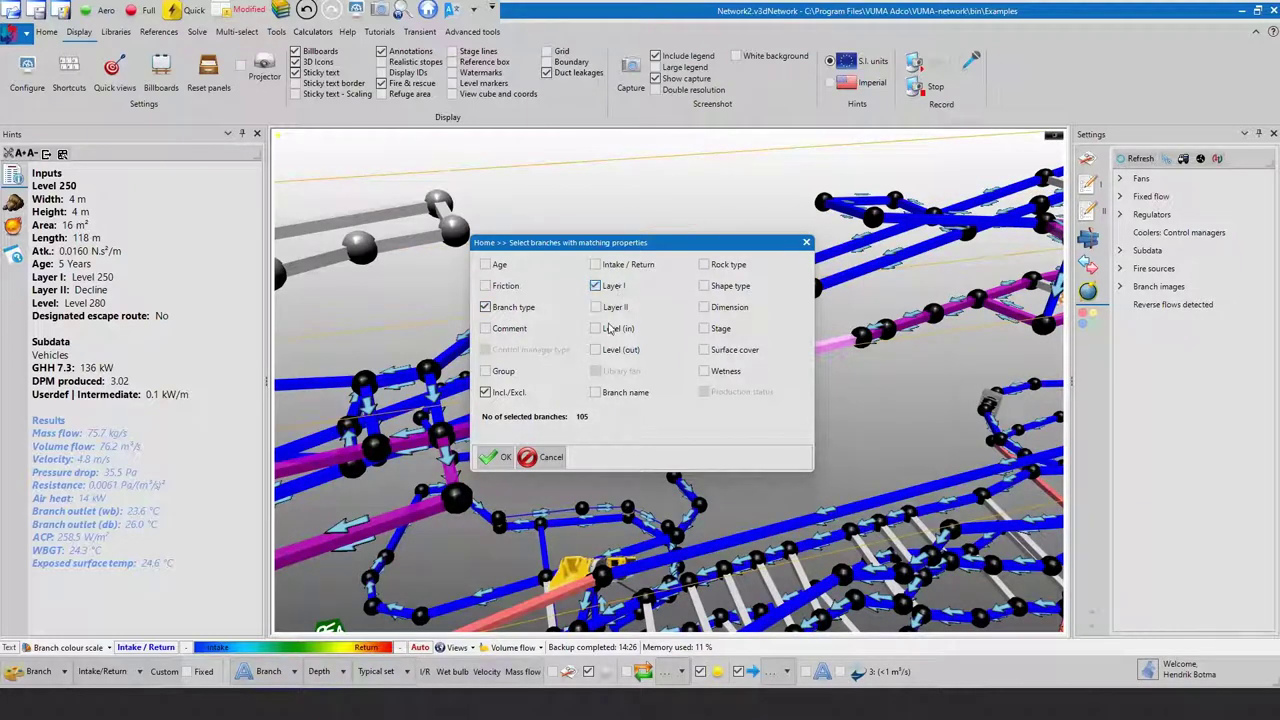
pyautogui.click(606, 332)
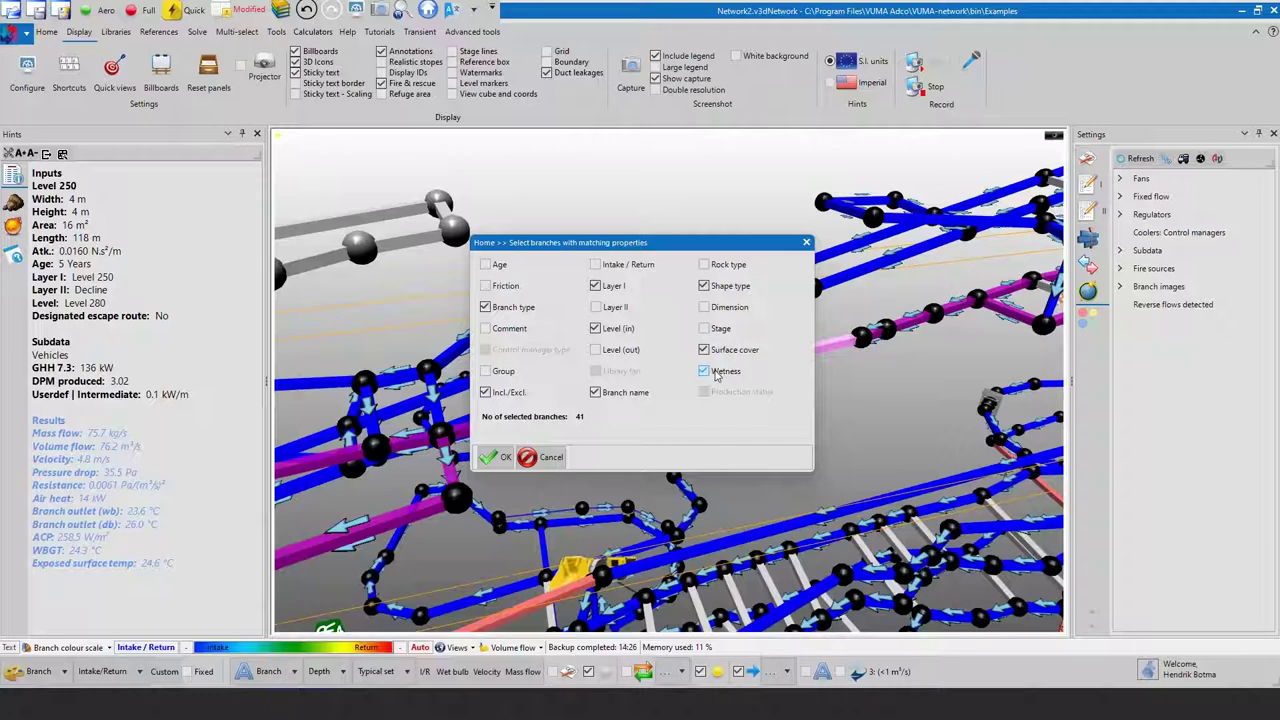
pyautogui.click(496, 456)
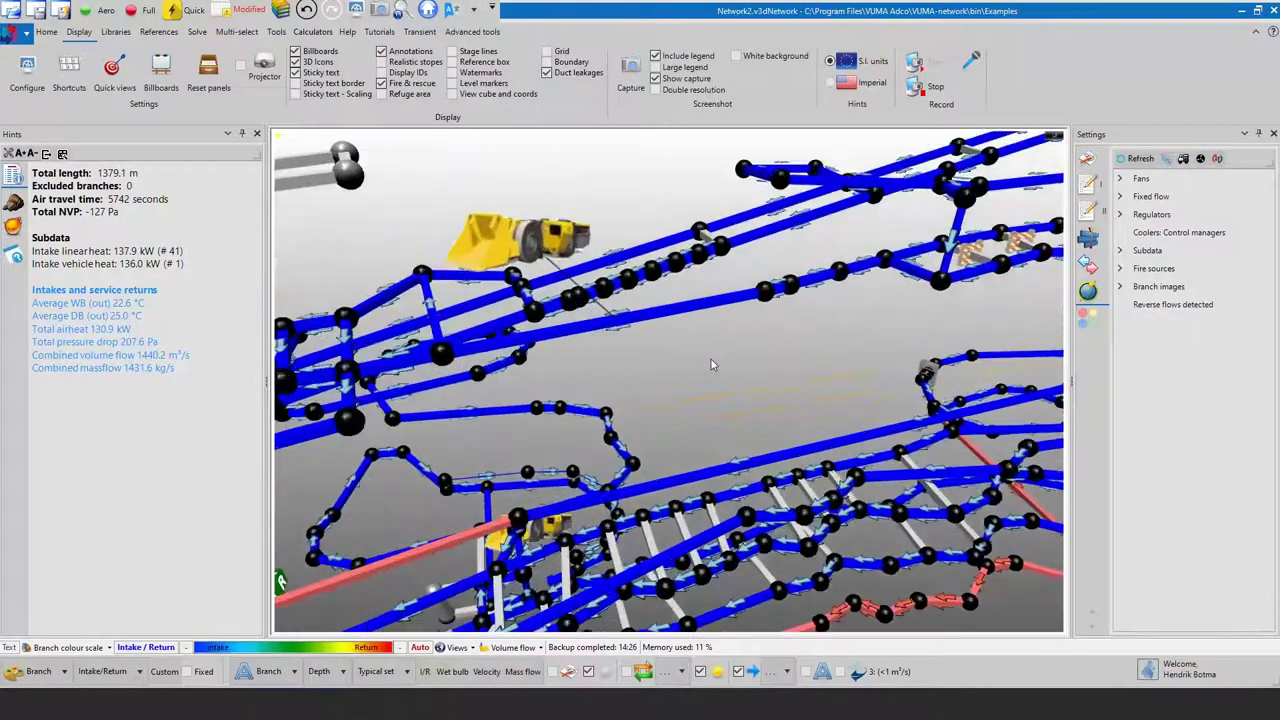
# - Split the decline and Level 250 branches at four points, creating nodes such as Node_772
pyautogui.rightClick(788, 232)
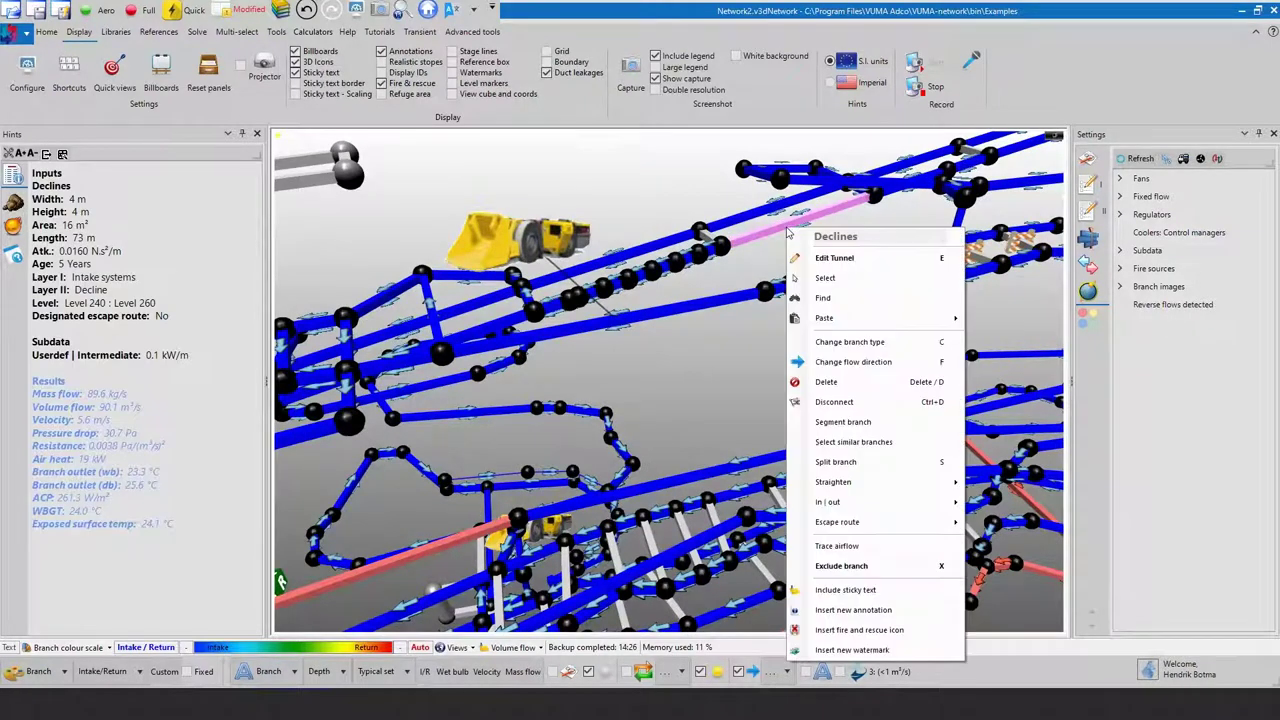
pyautogui.click(835, 461)
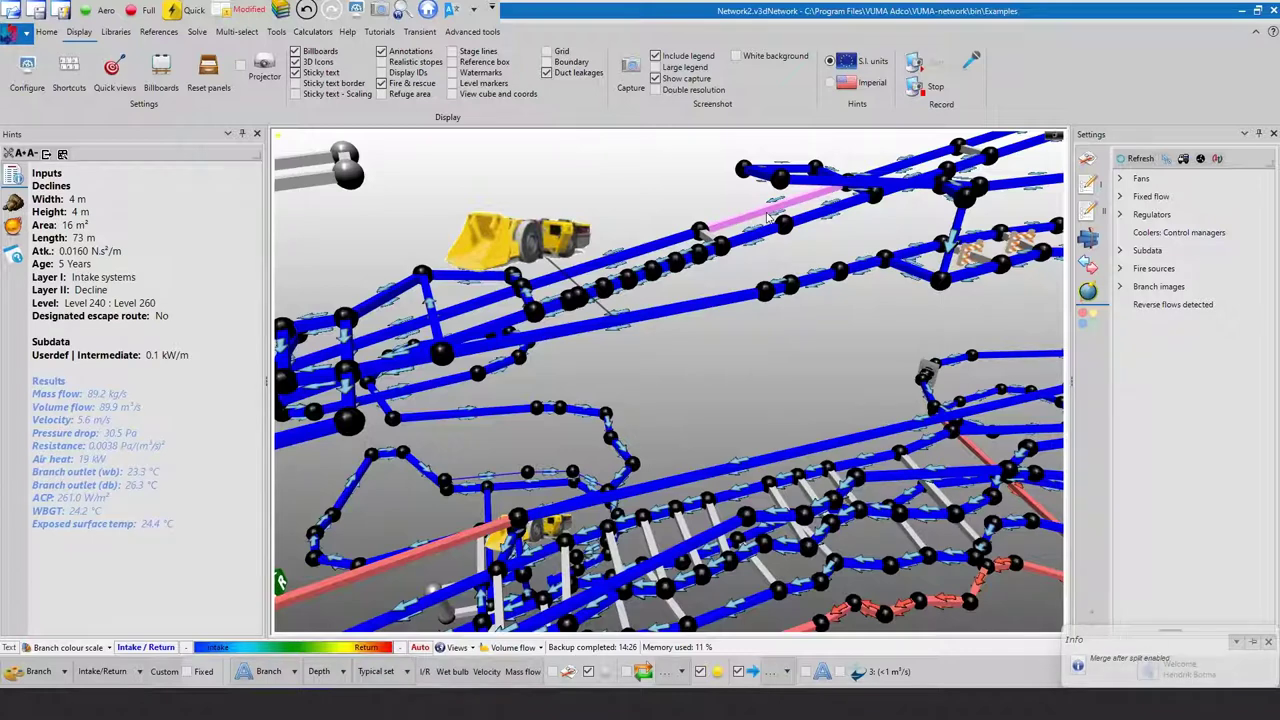
pyautogui.click(768, 218)
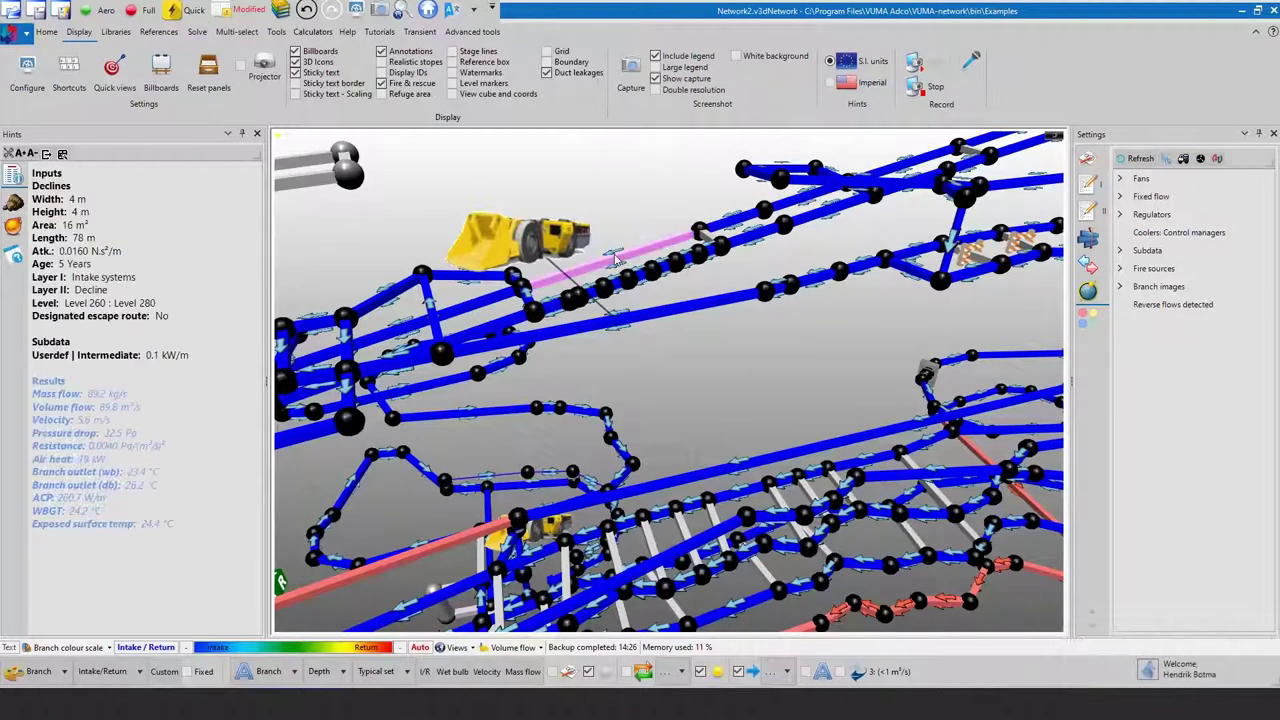
pyautogui.click(616, 258)
pyautogui.moveTo(614, 322)
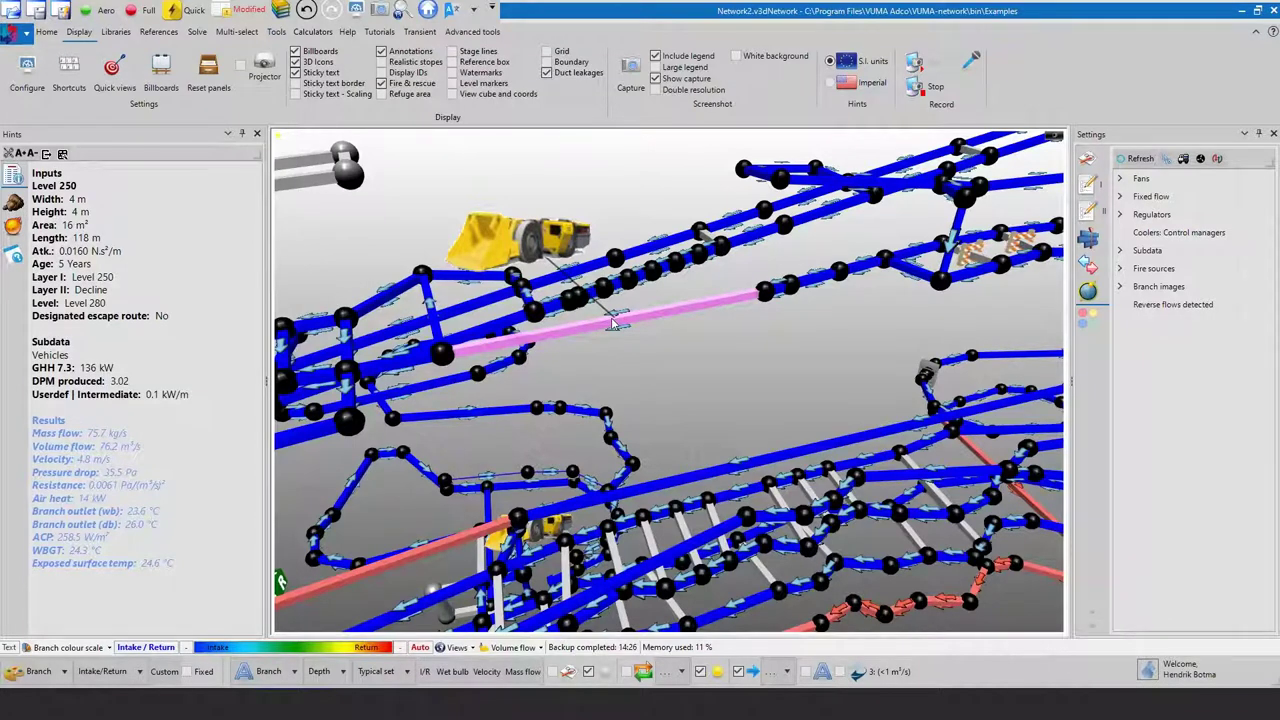
pyautogui.click(614, 322)
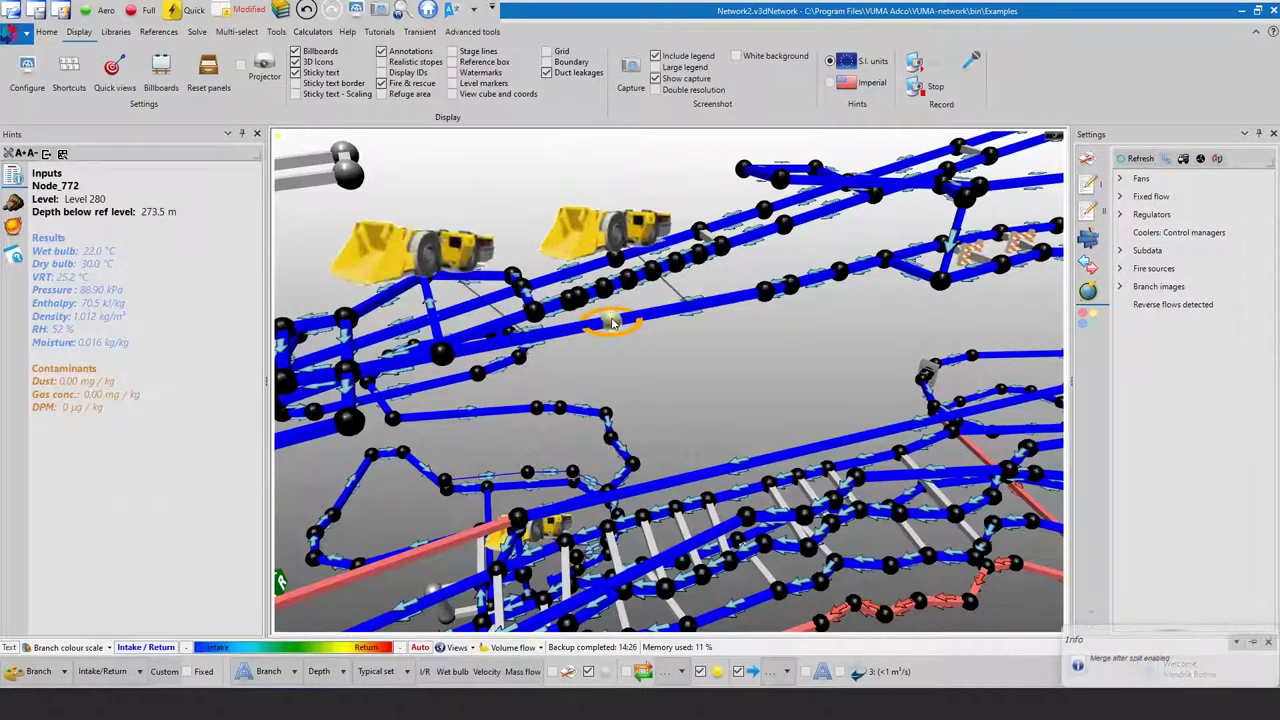
pyautogui.click(689, 305)
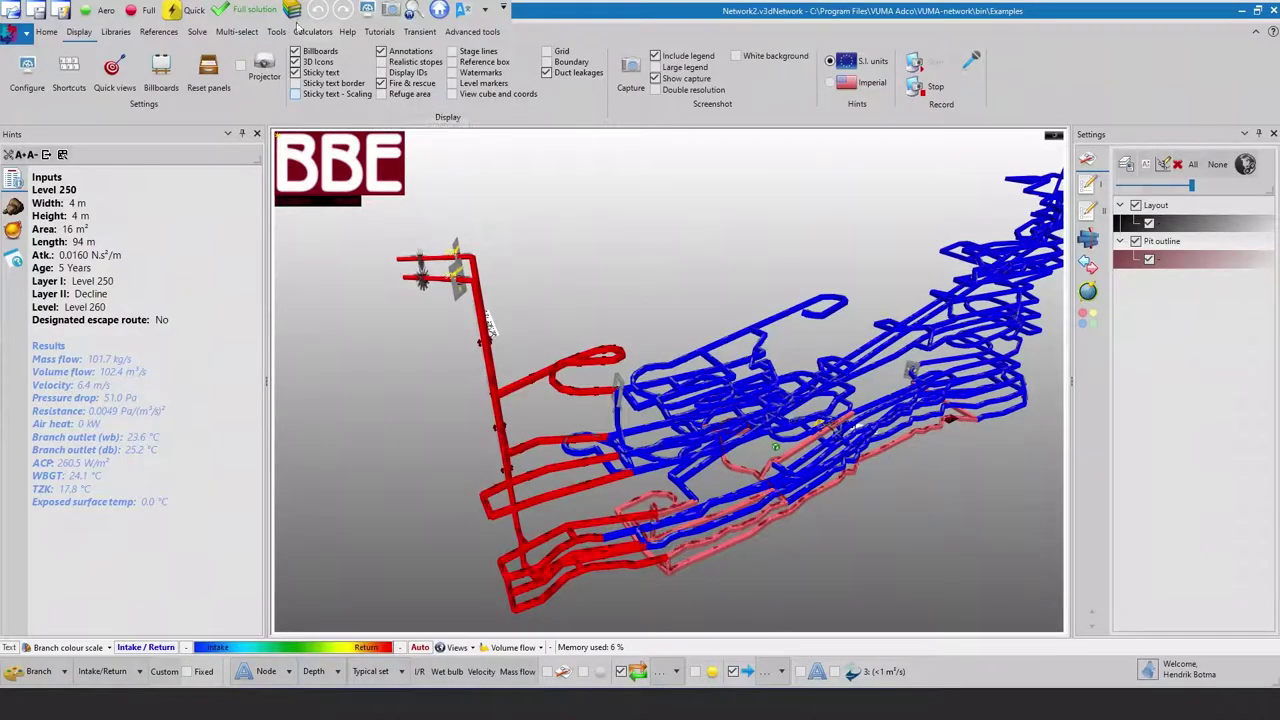
# - Open the Global reporter and view the tunnel and shaft branch input data
pyautogui.click(294, 11)
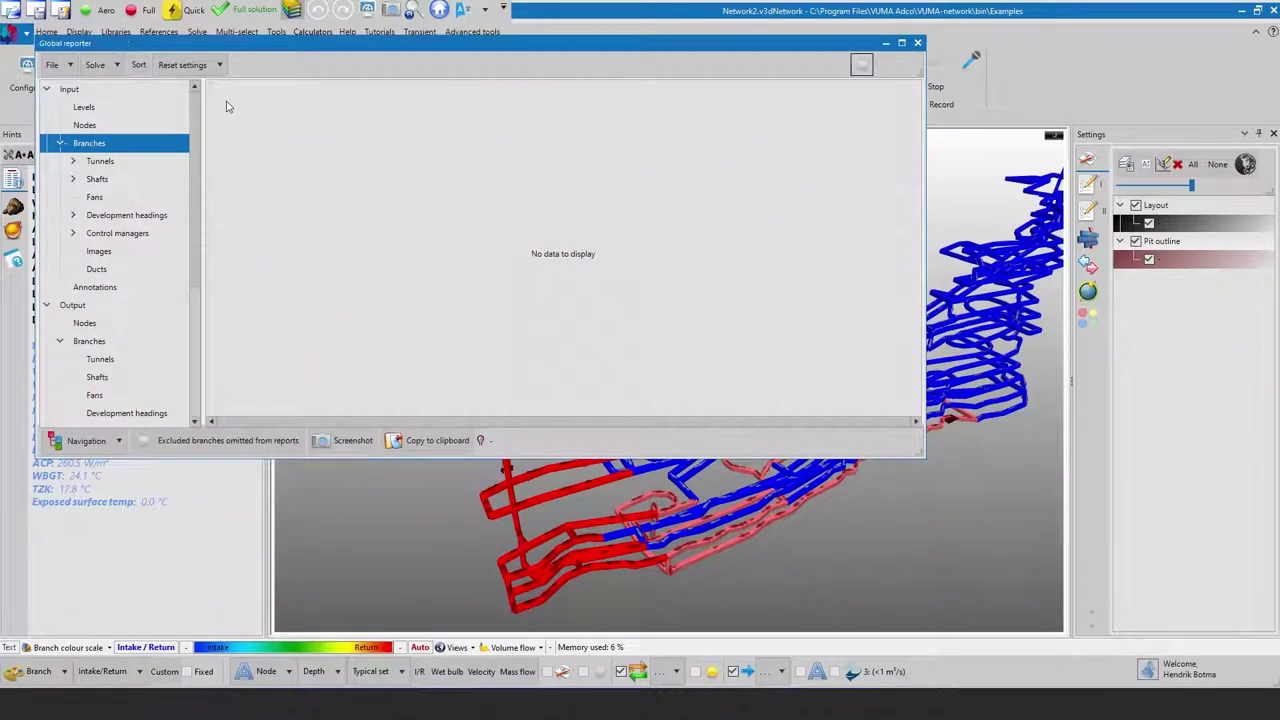
pyautogui.scroll(-1, 197, 130)
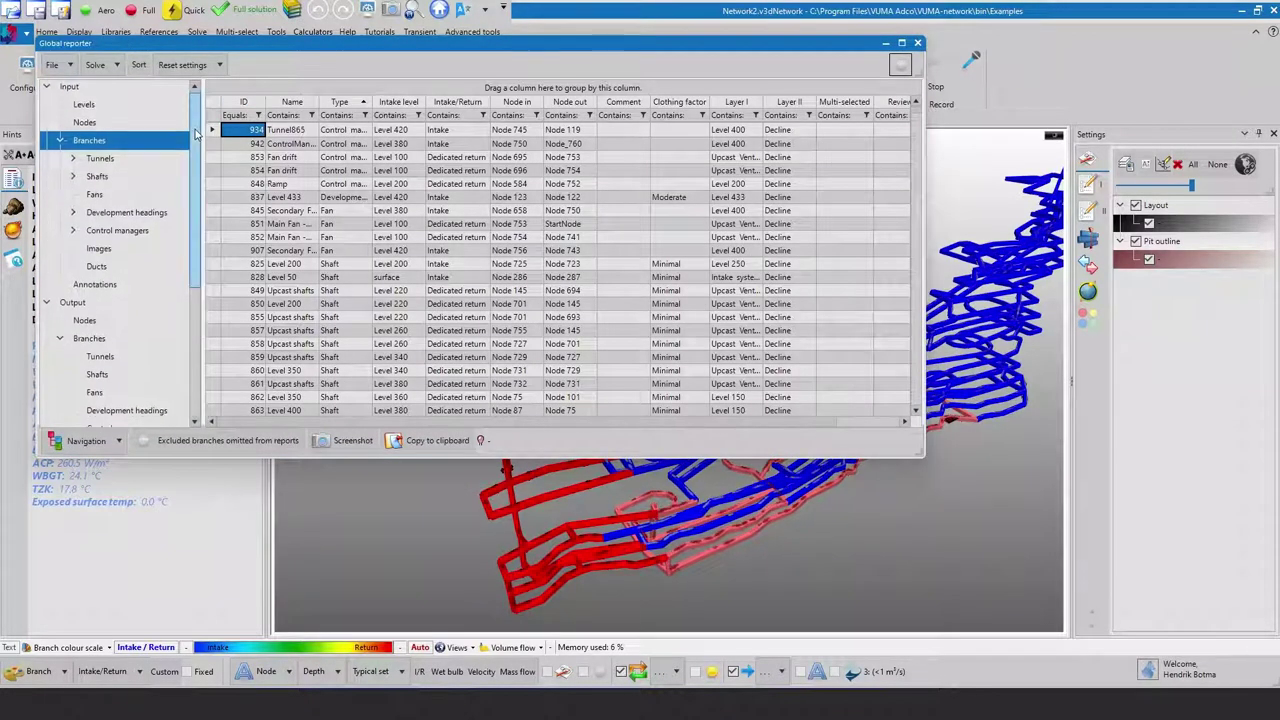
pyautogui.scroll(1, 196, 125)
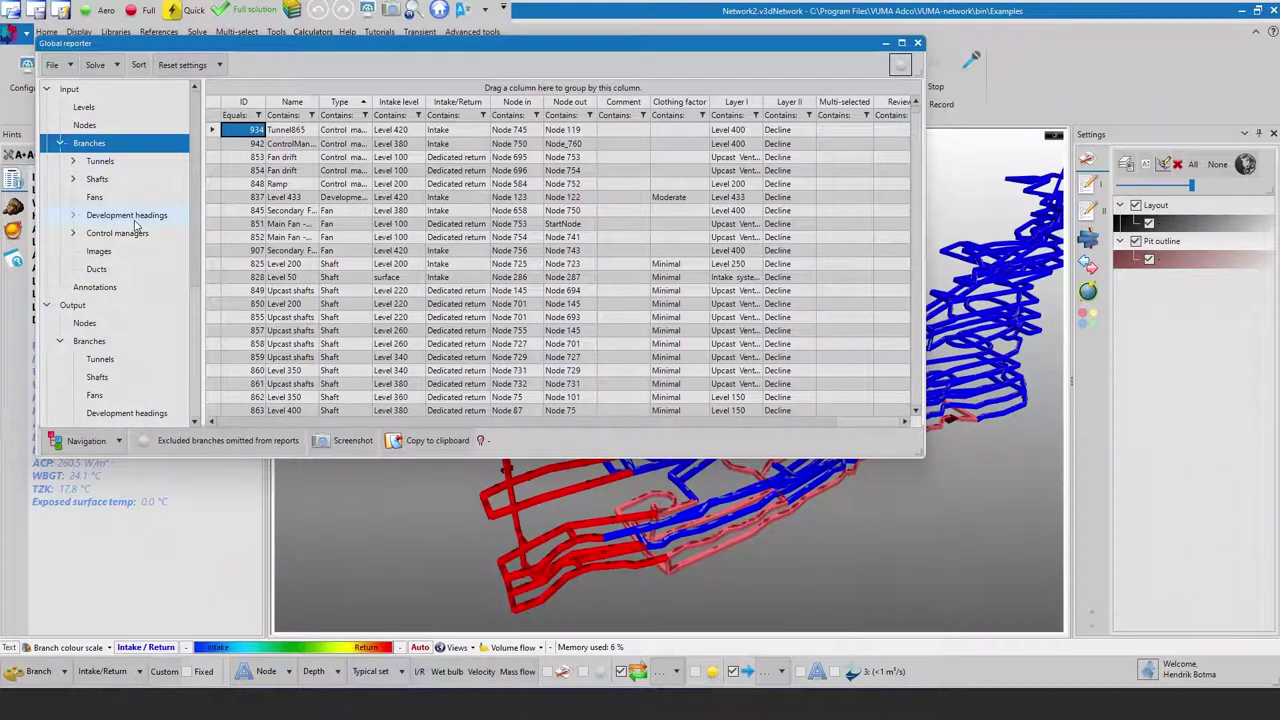
pyautogui.click(101, 161)
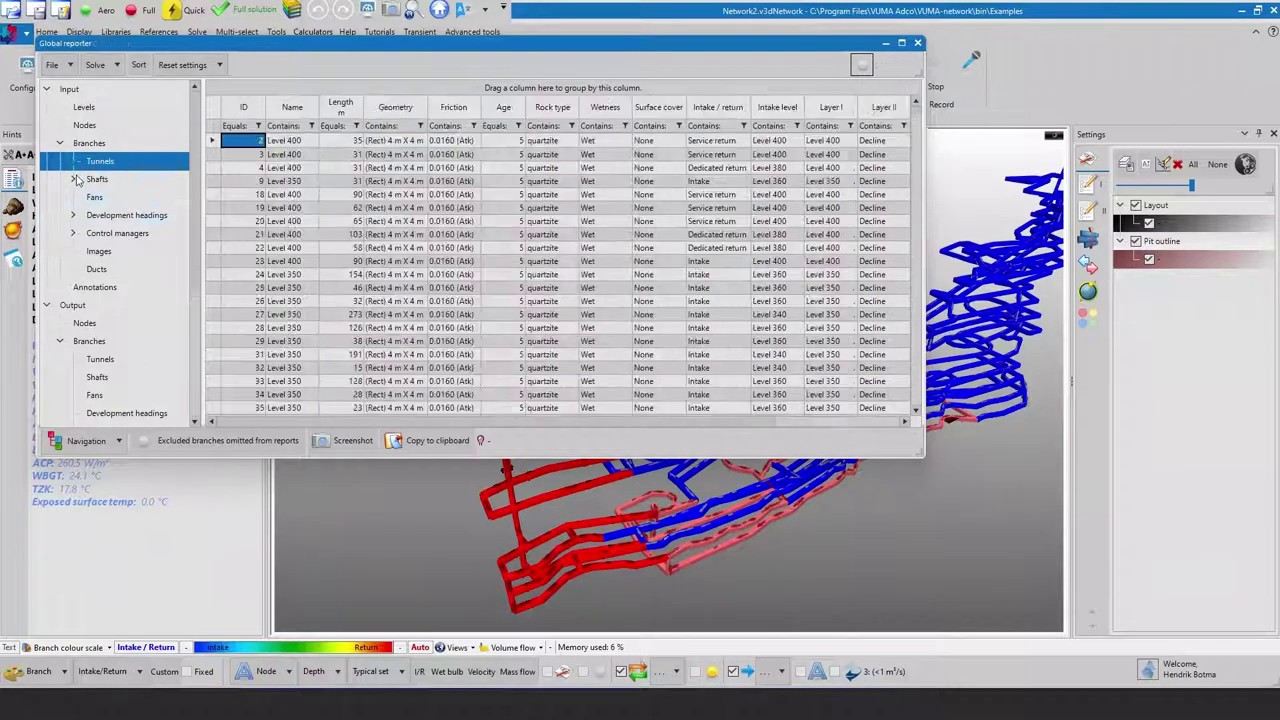
pyautogui.click(96, 179)
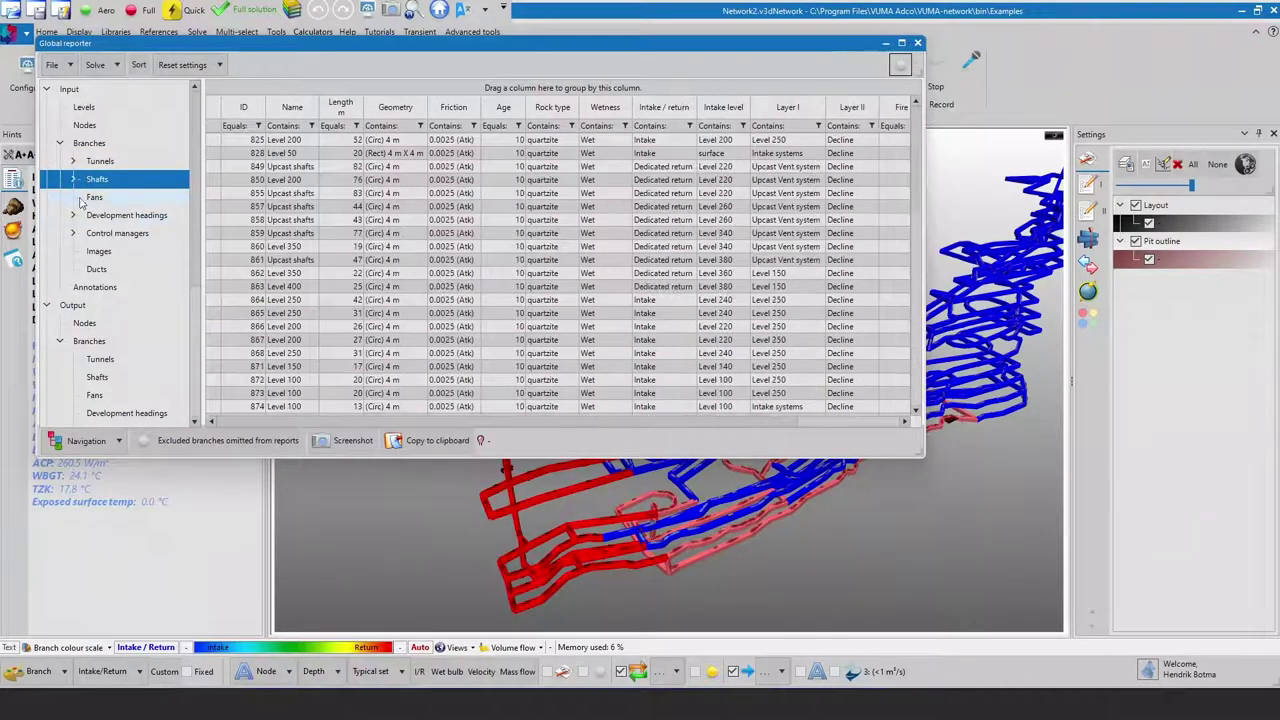
# - Sort the shafts by name, filter them by 'sha', then select geometry and age values to sum
pyautogui.click(286, 109)
pyautogui.click(292, 113)
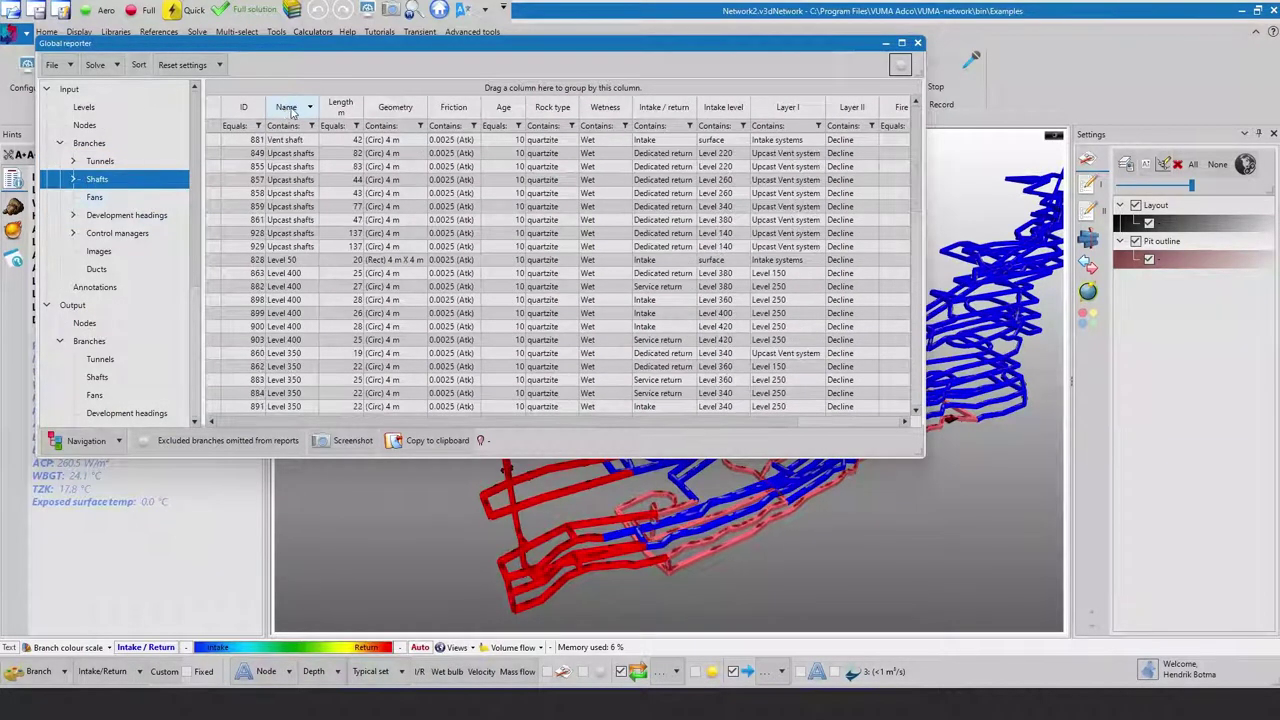
pyautogui.click(305, 128)
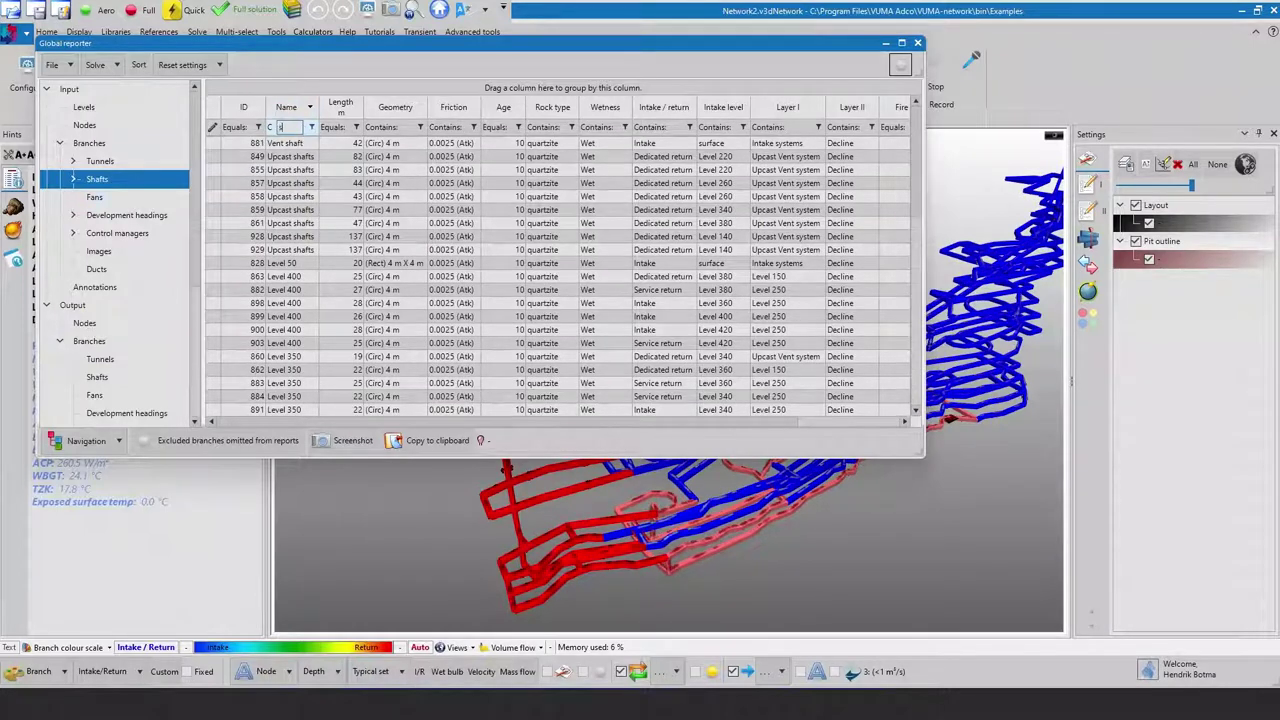
pyautogui.write('sha')
pyautogui.click(340, 182)
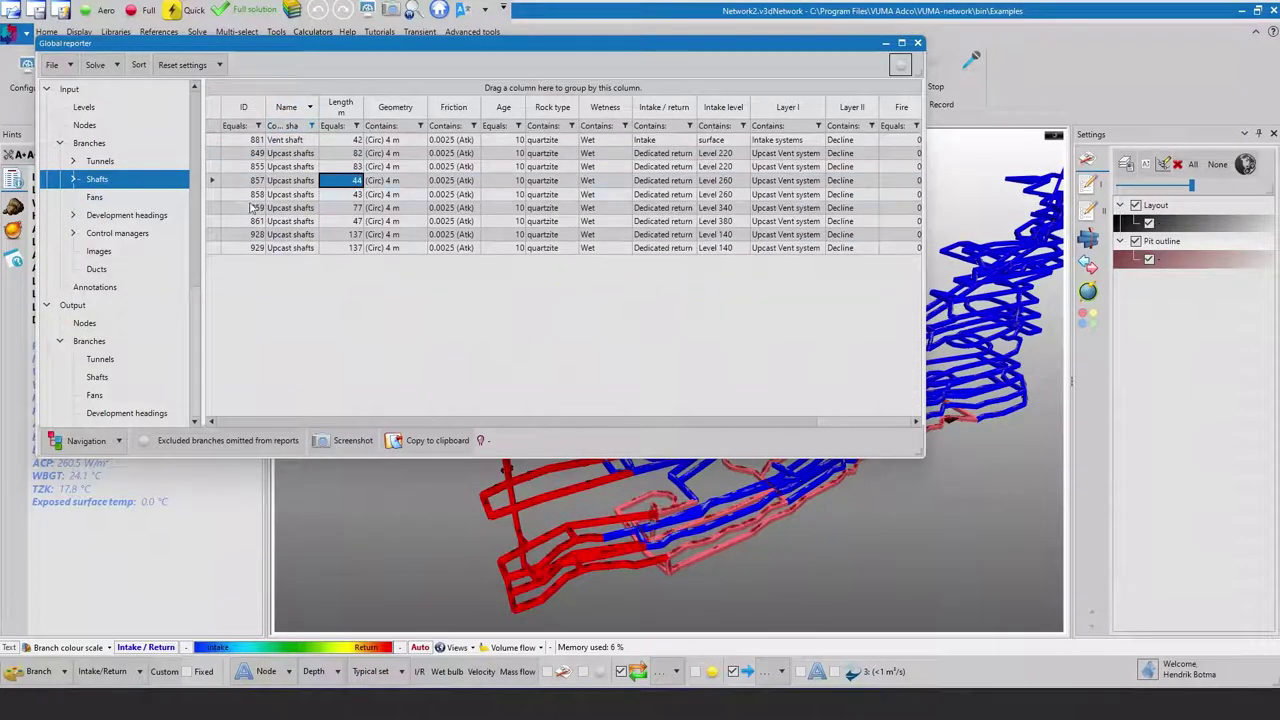
pyautogui.click(296, 128)
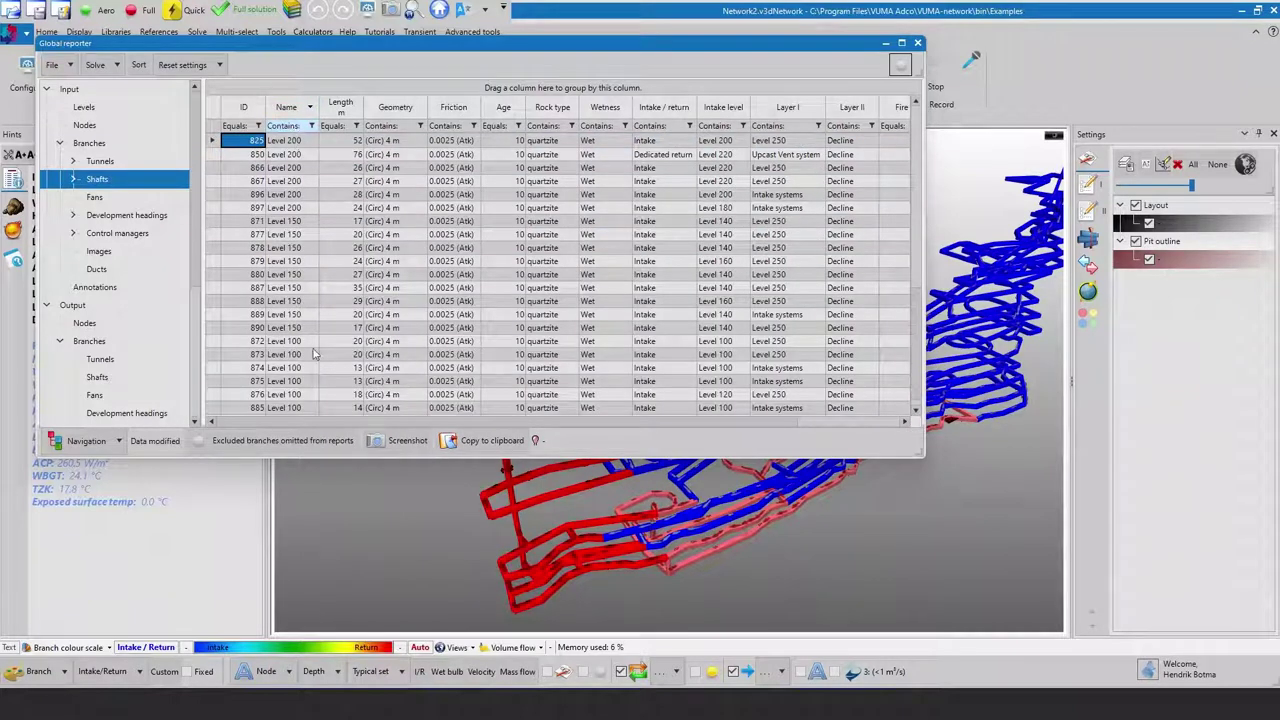
pyautogui.moveTo(395, 207); pyautogui.dragTo(401, 345)
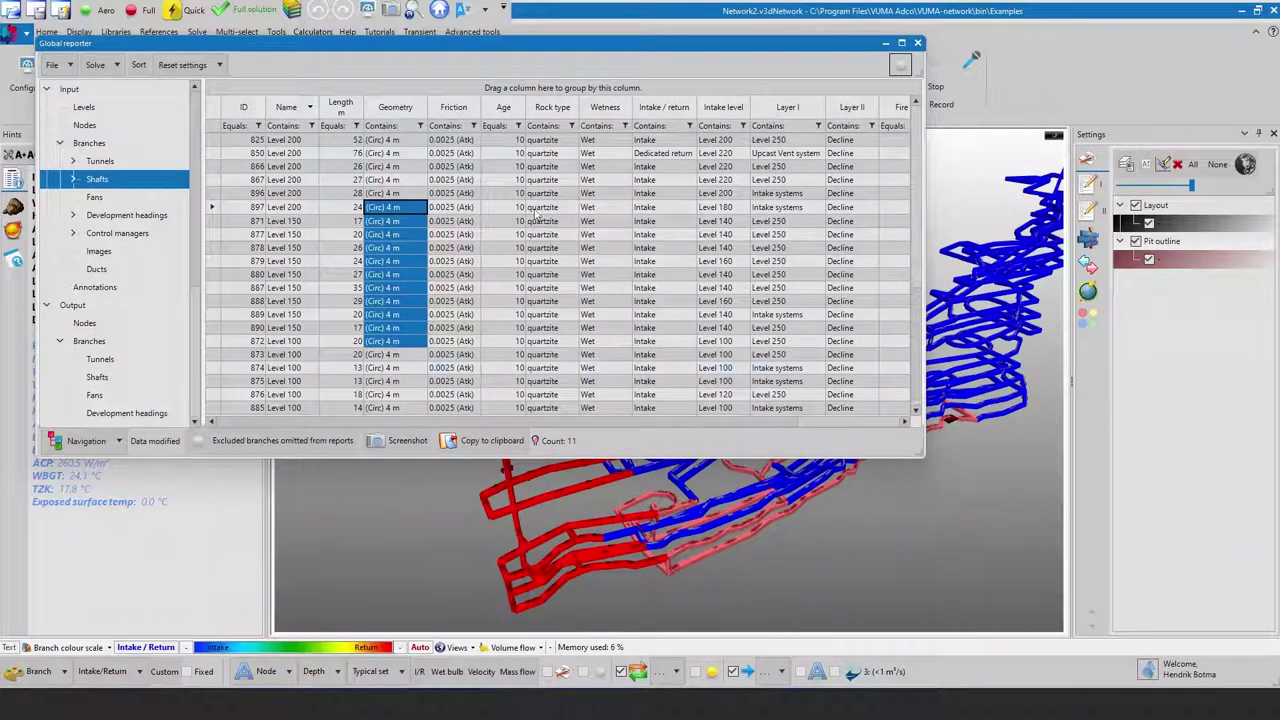
pyautogui.moveTo(510, 207); pyautogui.dragTo(510, 368)
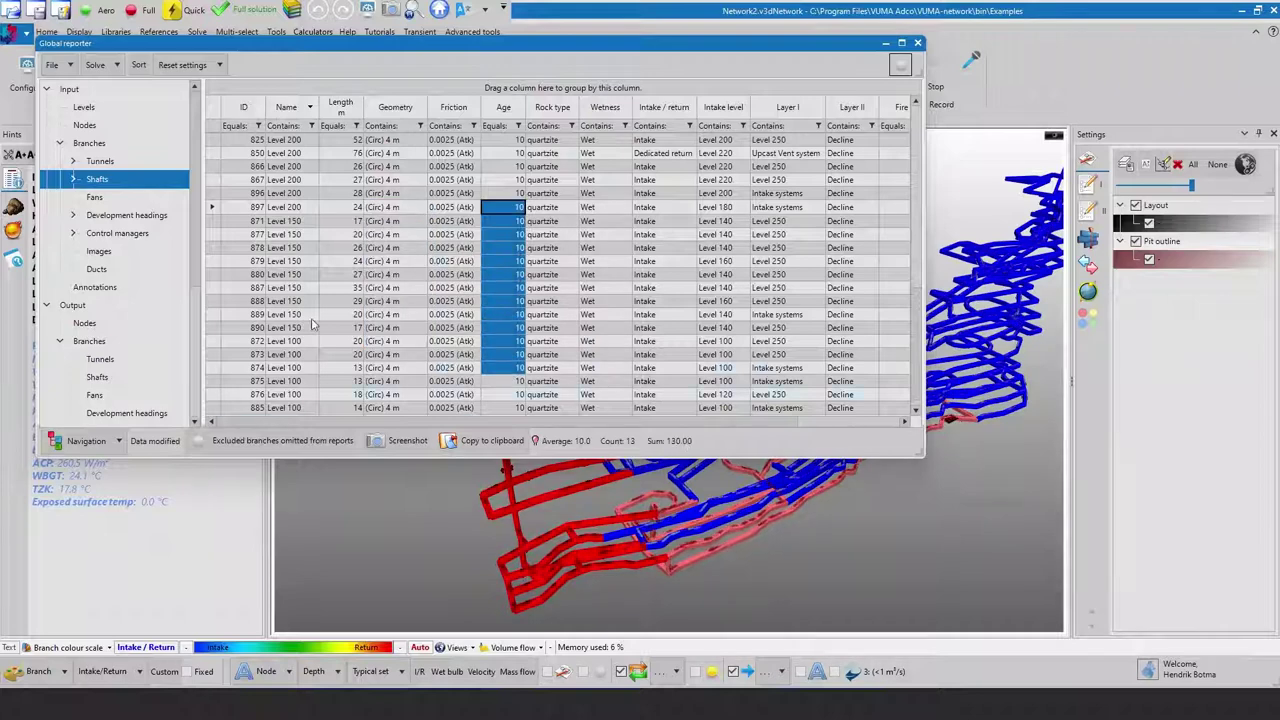
pyautogui.scroll(-3, 150, 235)
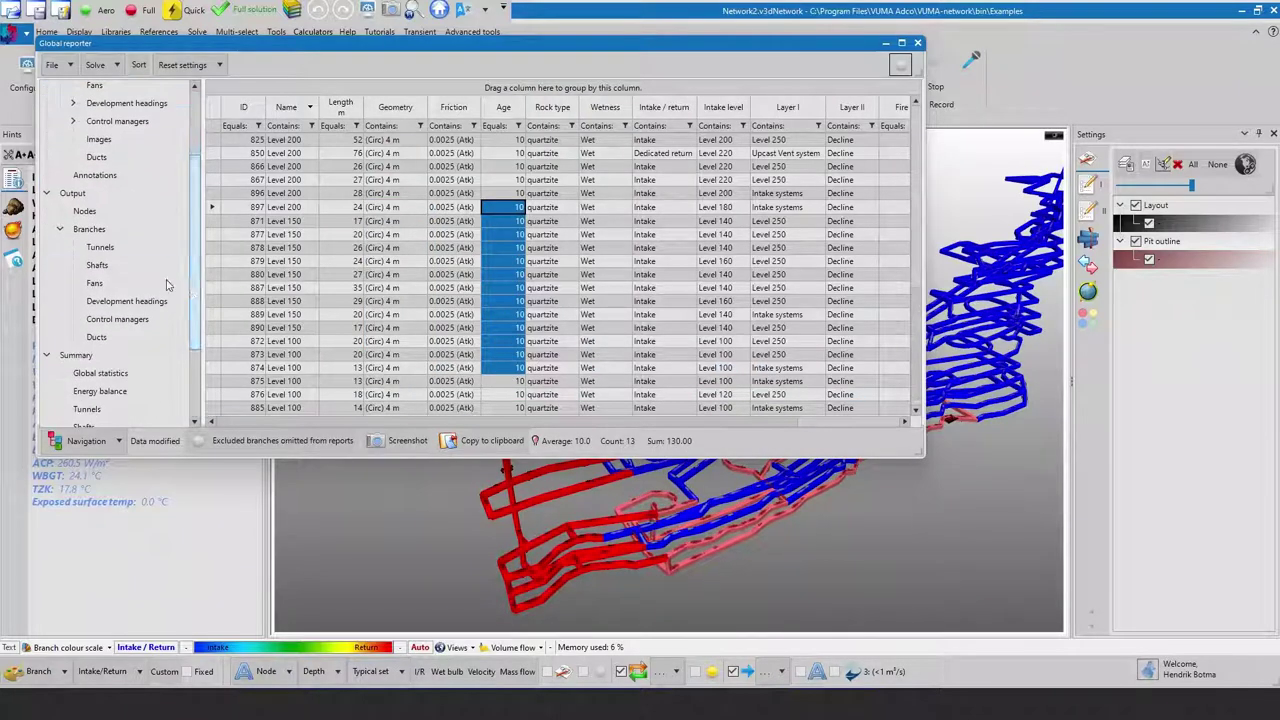
# - Browse the branch and tunnel output results, global statistics and energy balance, then list tunnel input data
pyautogui.click(90, 229)
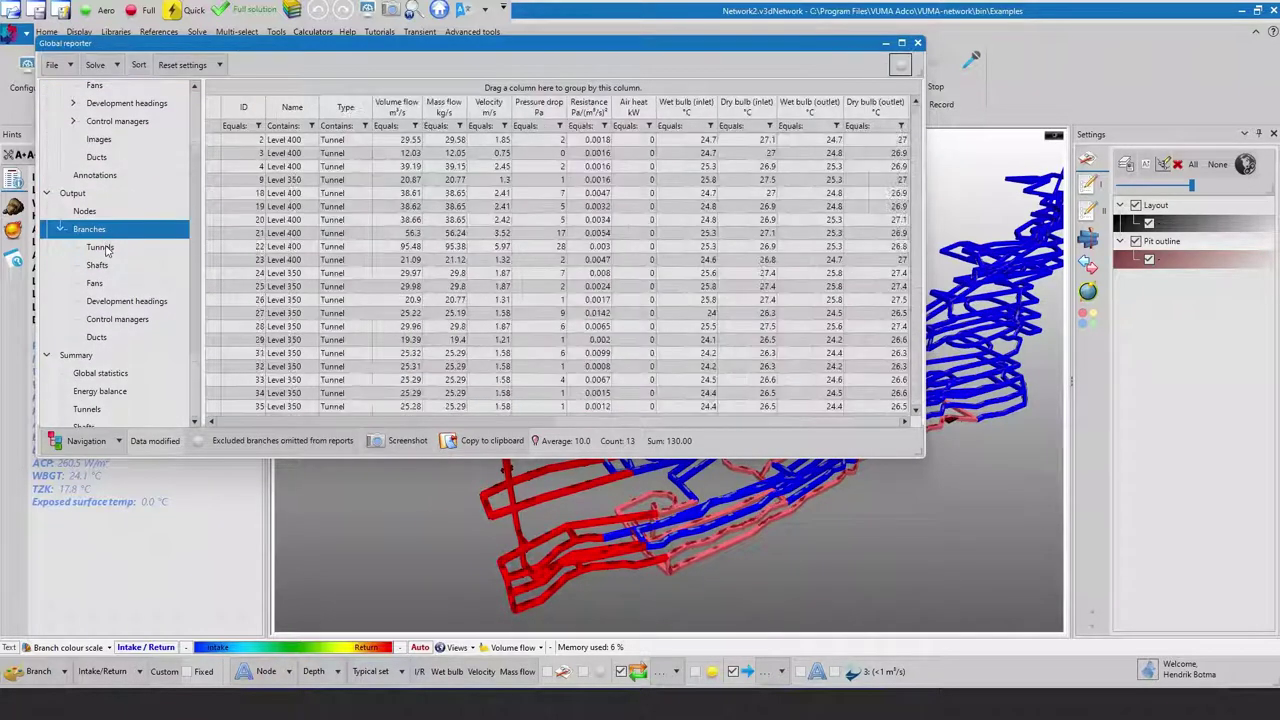
pyautogui.click(100, 248)
pyautogui.scroll(-3, 120, 255)
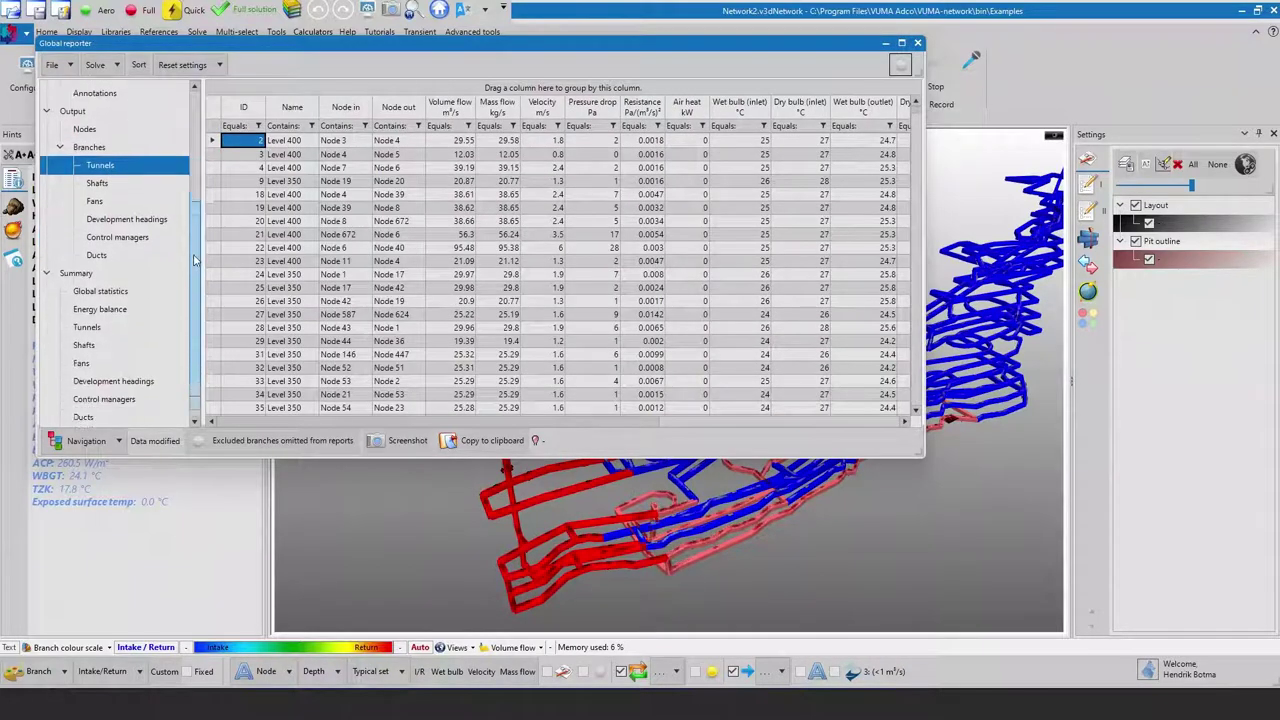
pyautogui.click(131, 259)
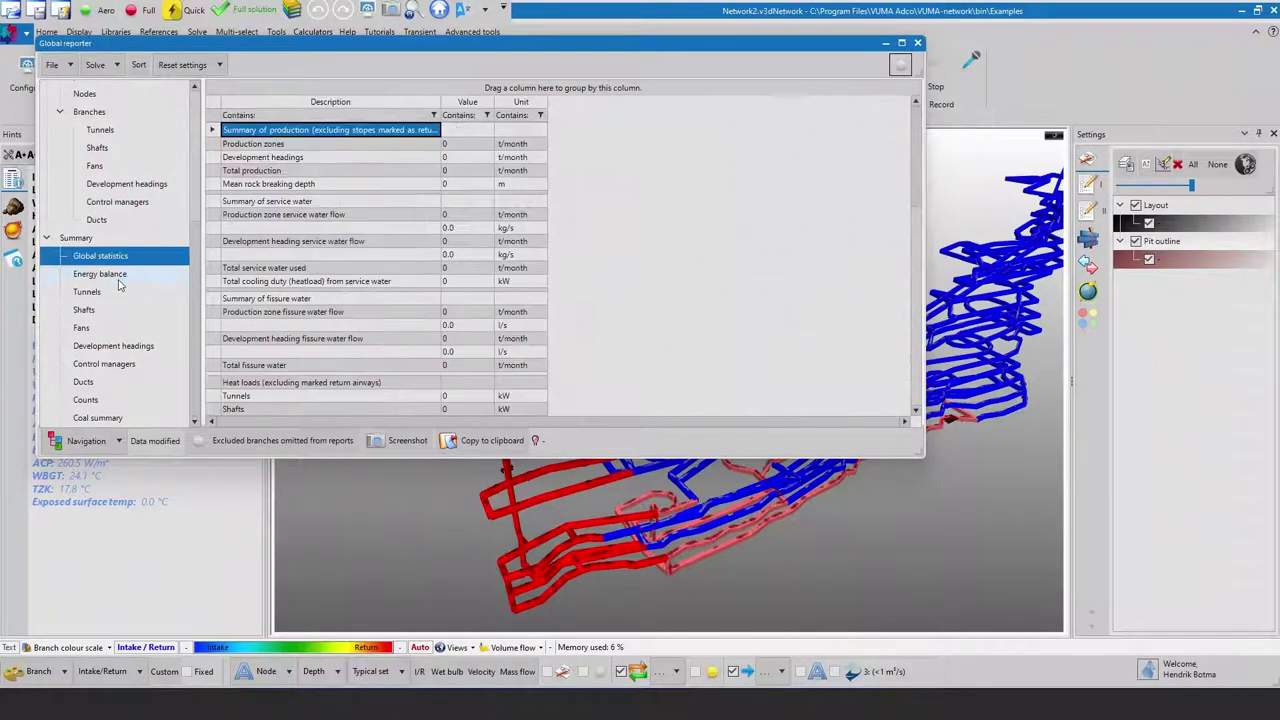
pyautogui.click(119, 276)
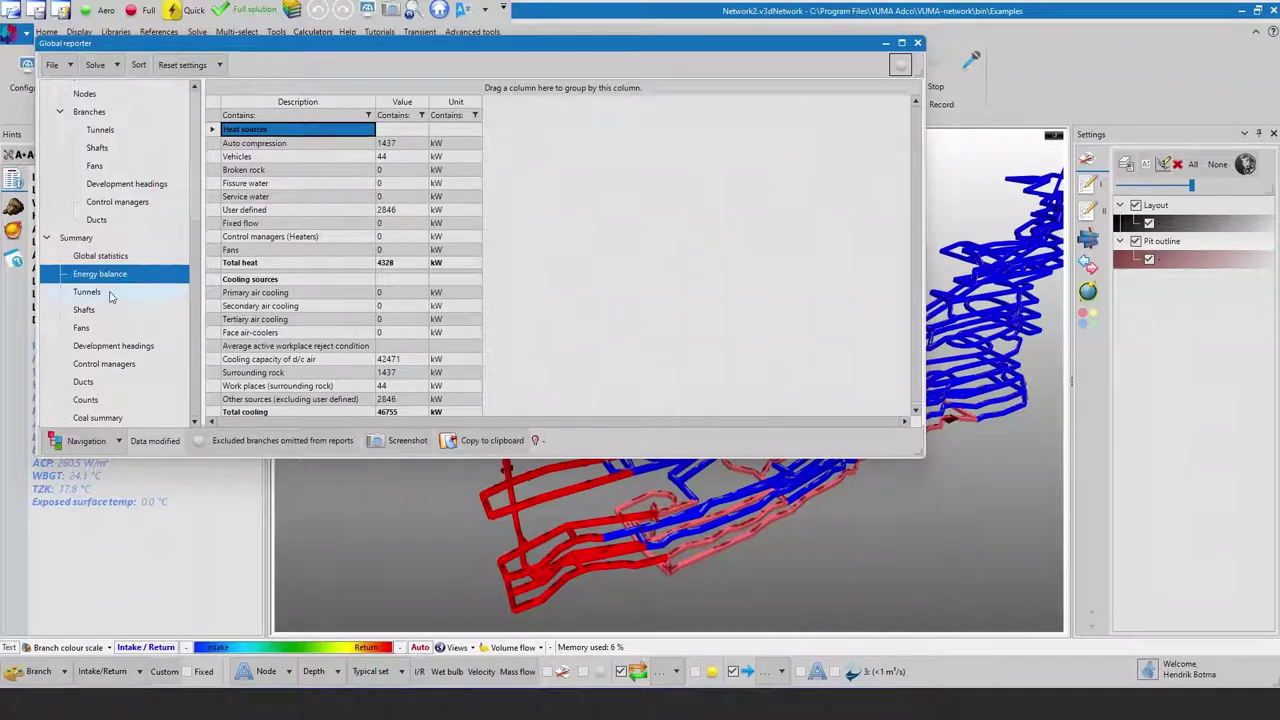
pyautogui.click(112, 291)
pyautogui.moveTo(196, 256); pyautogui.dragTo(212, 145)
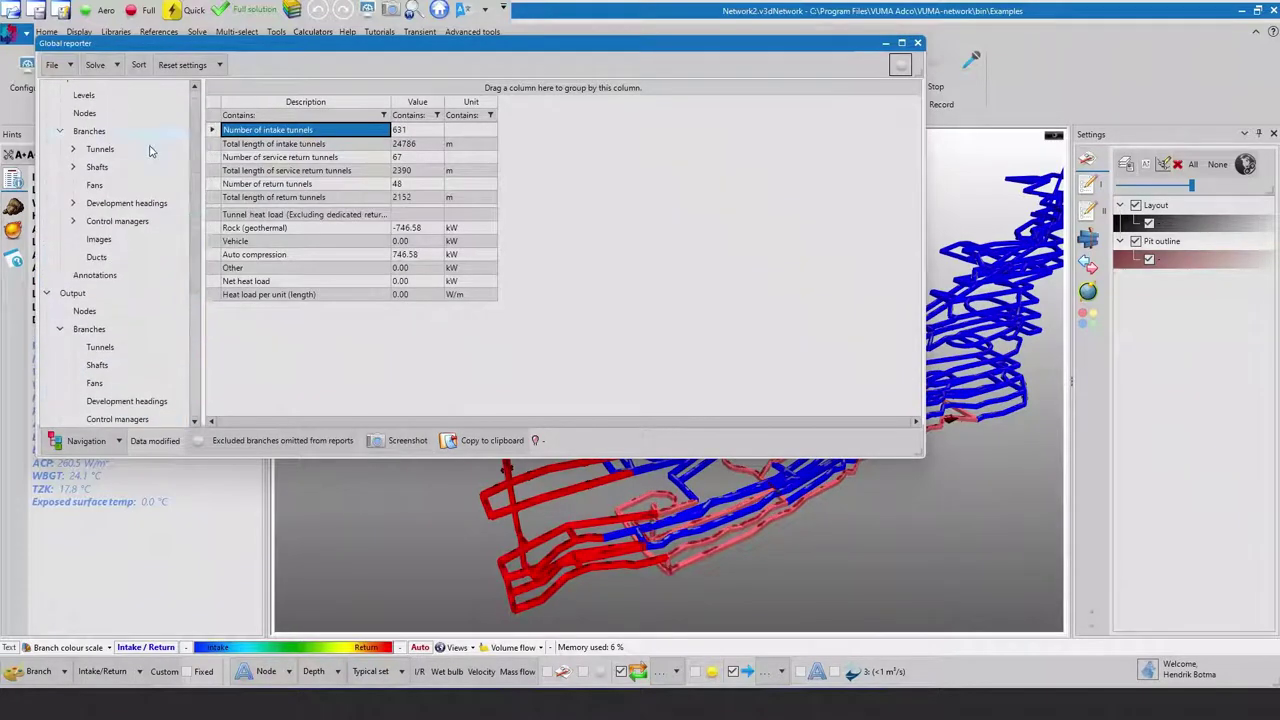
pyautogui.click(130, 150)
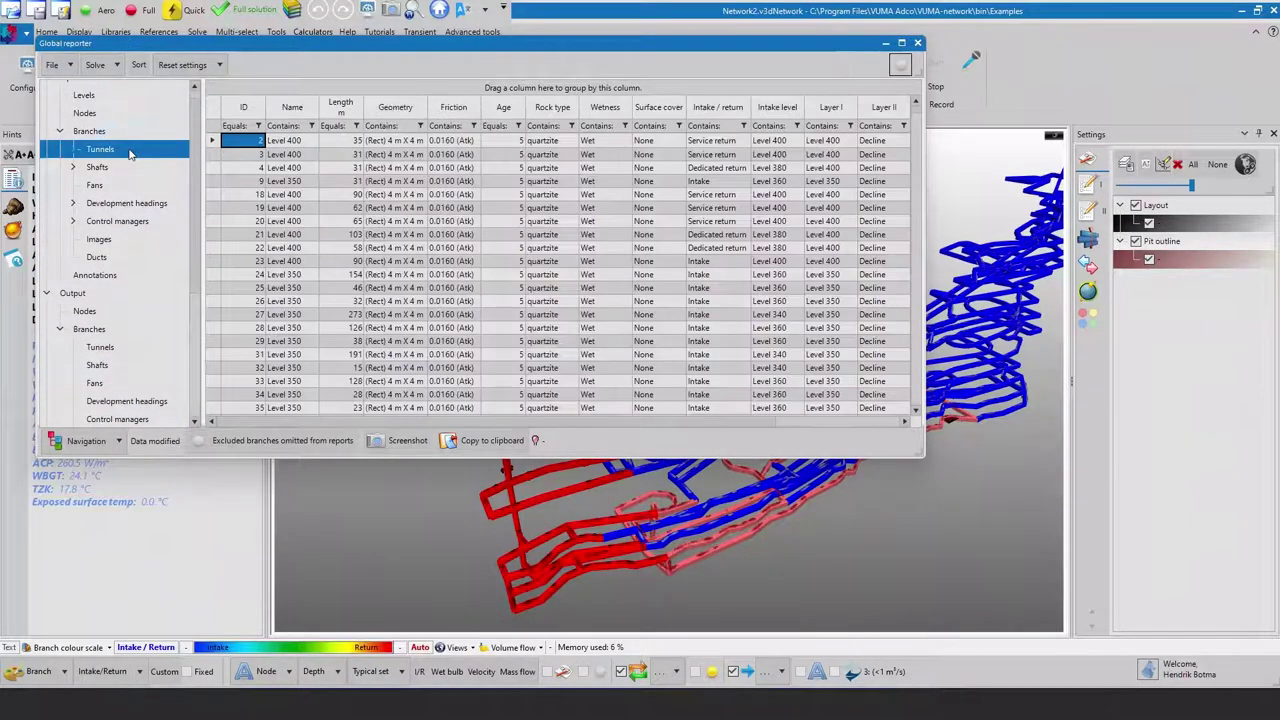
# - Set the first six tunnels' length to 62 m and seven tunnels' friction factor to 0.0160
pyautogui.moveTo(345, 141); pyautogui.dragTo(345, 207)
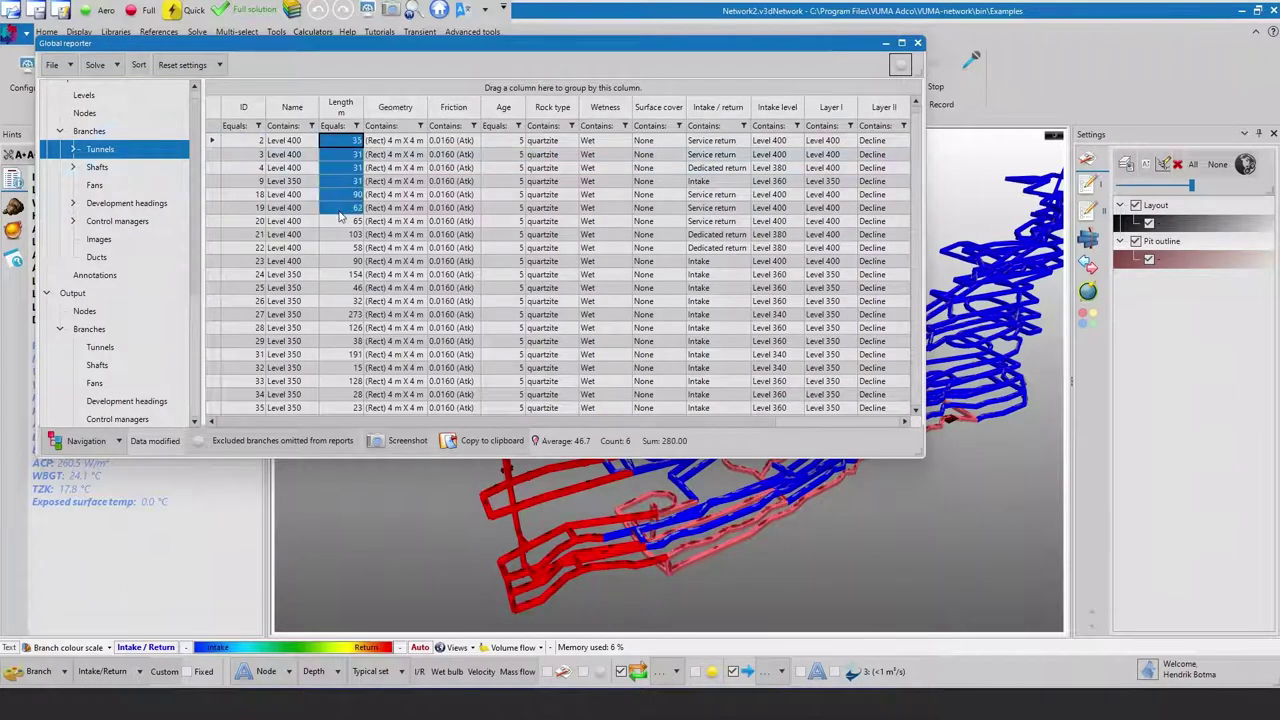
pyautogui.doubleClick(346, 198)
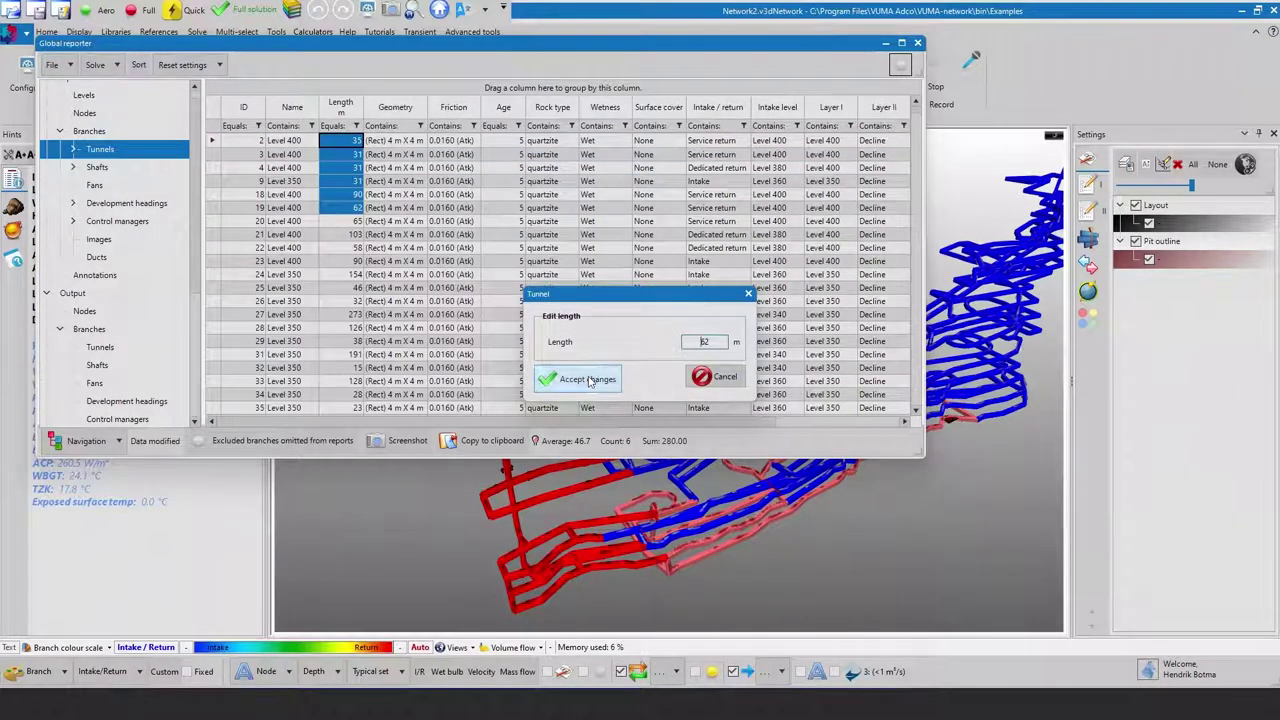
pyautogui.click(580, 379)
pyautogui.moveTo(453, 141); pyautogui.dragTo(467, 222)
pyautogui.doubleClick(467, 222)
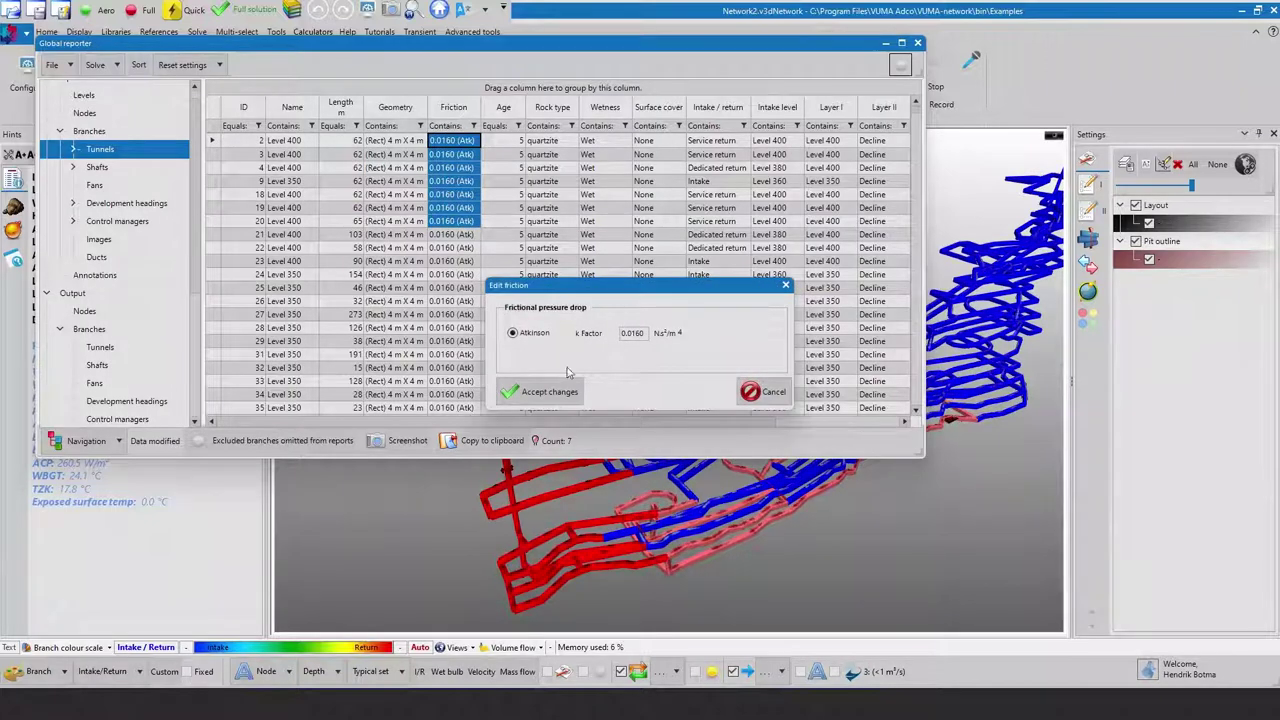
pyautogui.click(558, 389)
# - Set the wetness of several tunnels to Dry and zoom to one tunnel in 3-D
pyautogui.moveTo(595, 155); pyautogui.dragTo(596, 234)
pyautogui.doubleClick(596, 234)
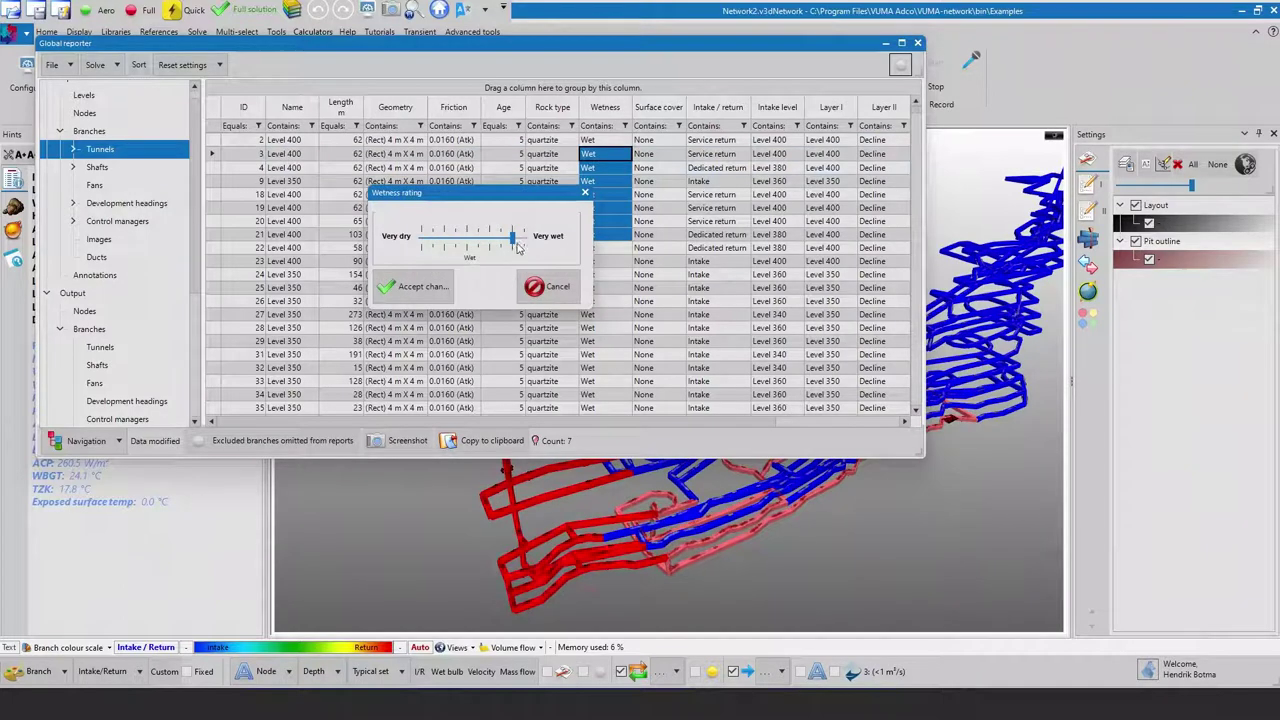
pyautogui.moveTo(514, 242); pyautogui.dragTo(456, 242)
pyautogui.click(420, 286)
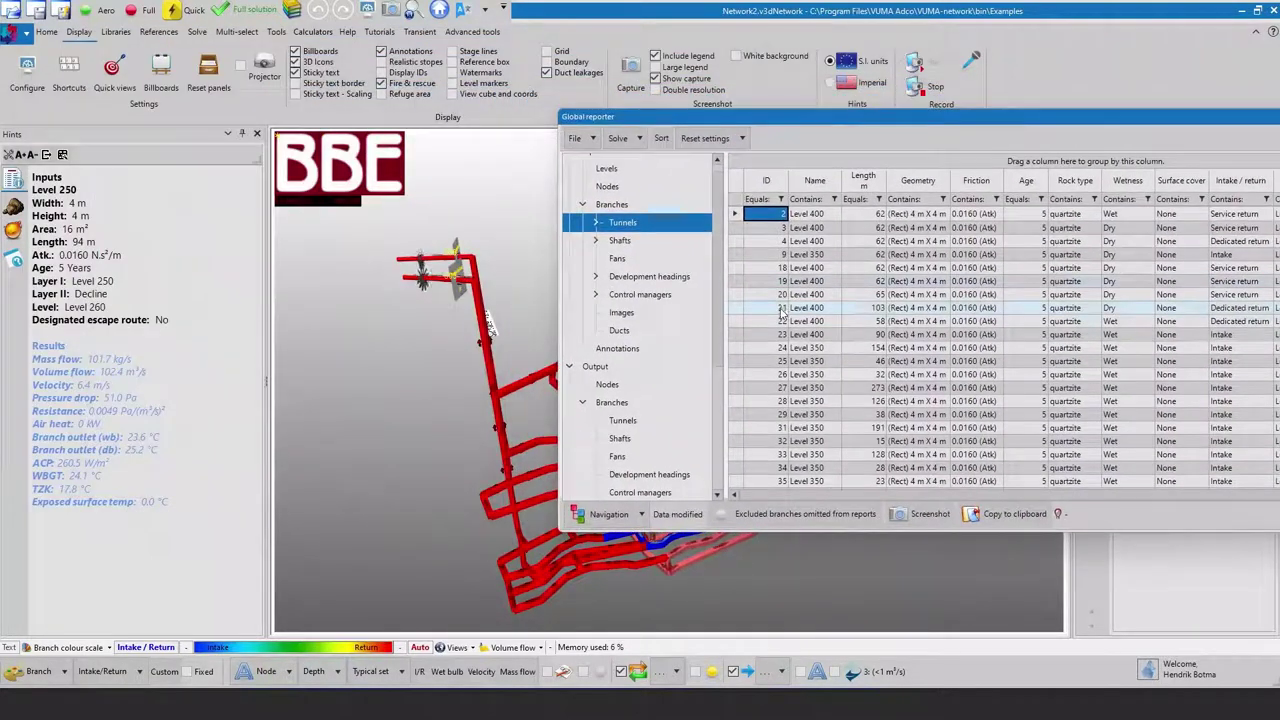
pyautogui.doubleClick(800, 318)
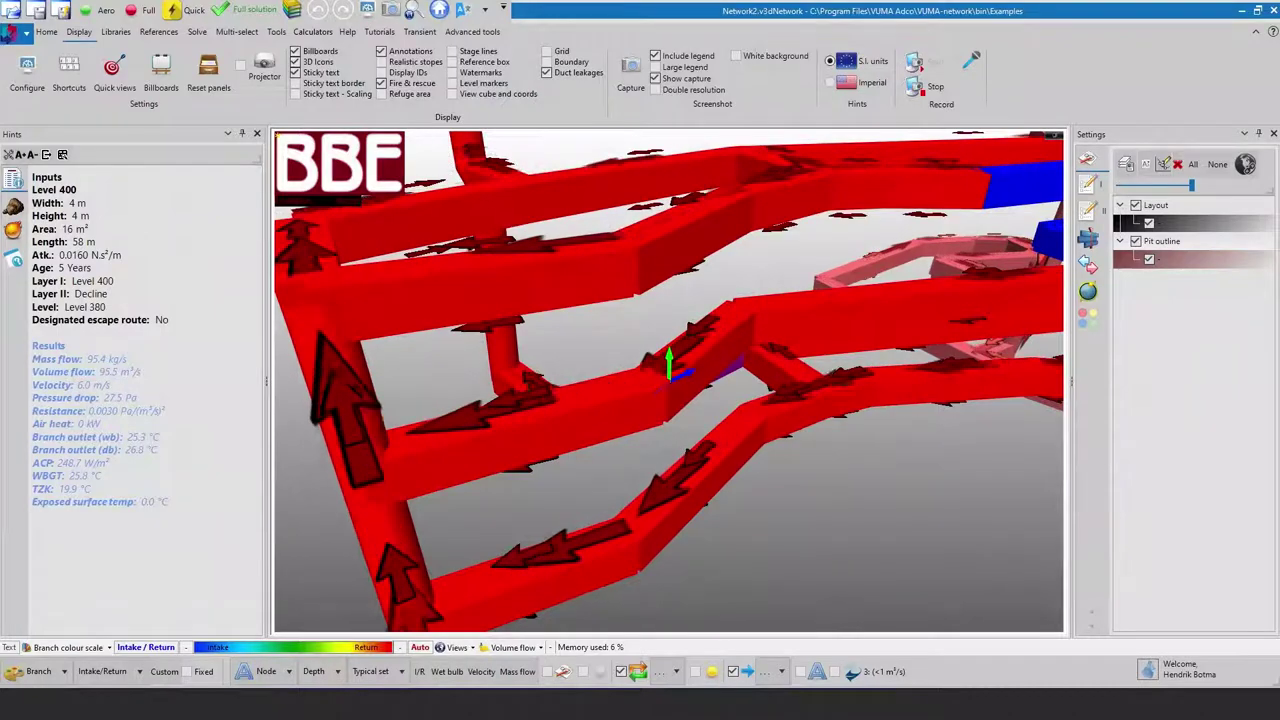
# - List the Shafts results in the Global reporter and locate an upcast shaft in the 3-D model
pyautogui.click(970, 668)
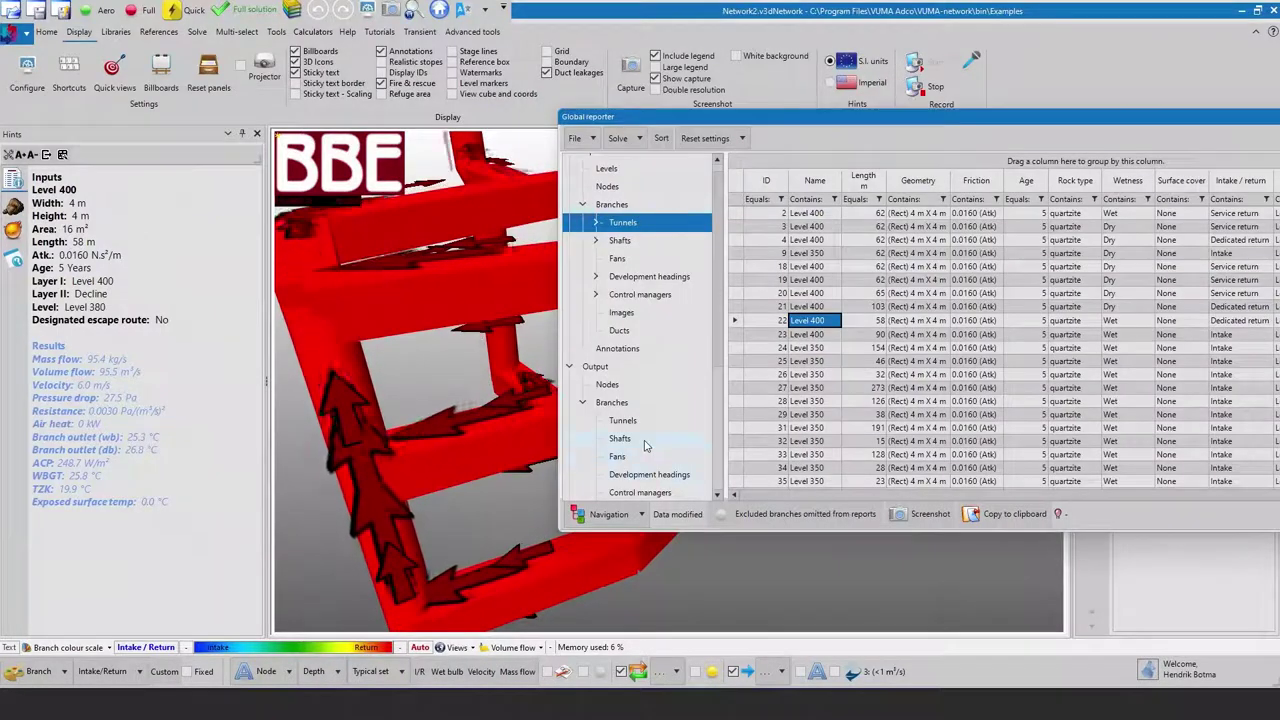
pyautogui.click(706, 437)
pyautogui.doubleClick(806, 292)
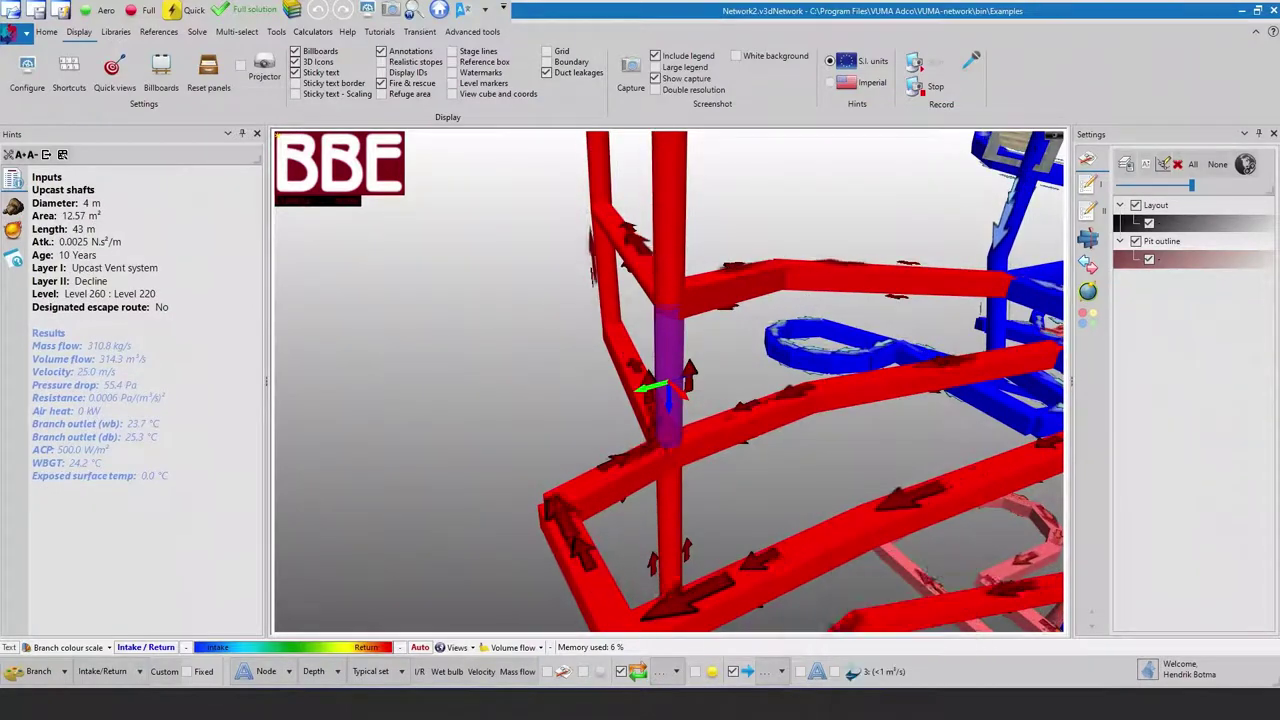
pyautogui.click(955, 657)
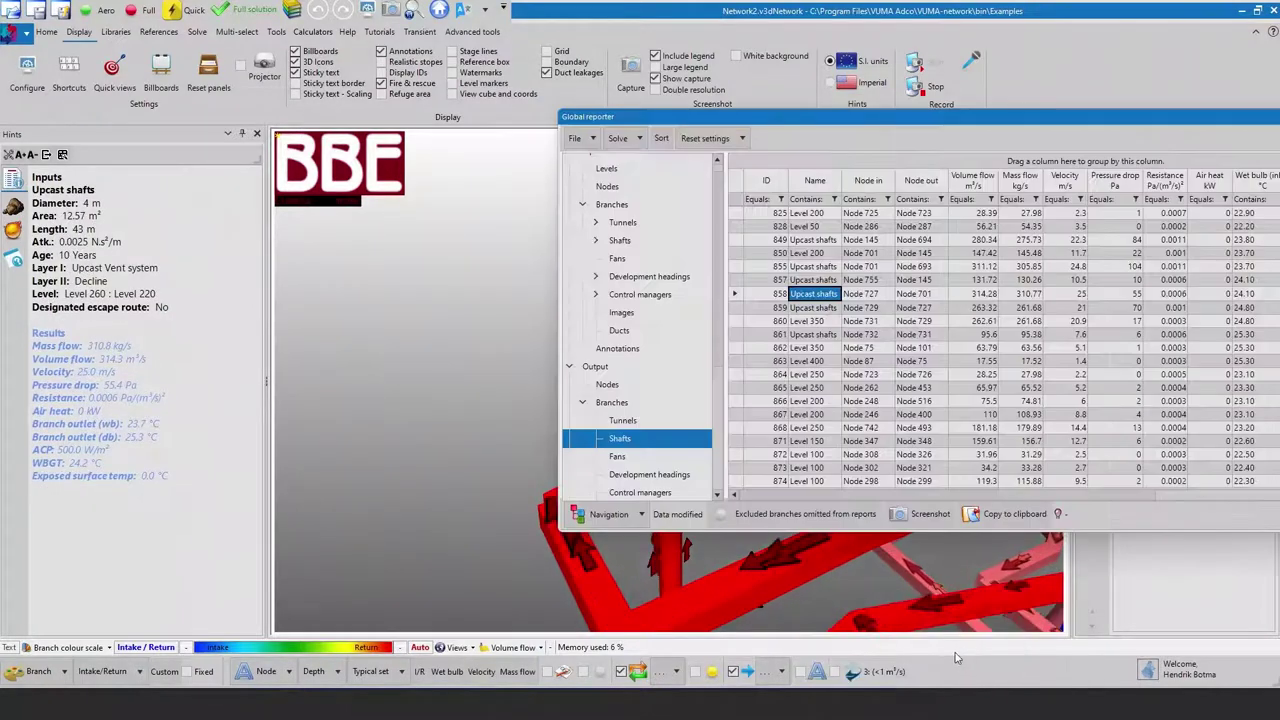
pyautogui.doubleClick(583, 120)
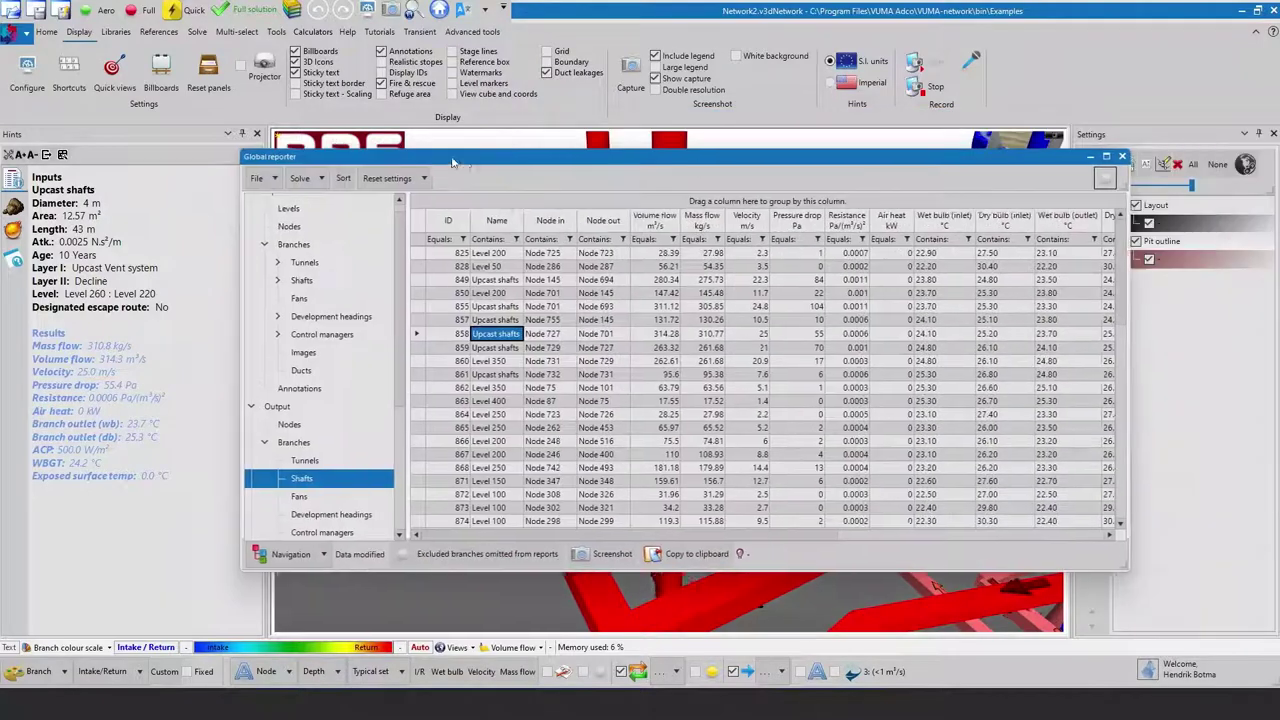
# - Box-select the branches around the upcast shaft and limit the Global report to that selection
pyautogui.click(1119, 158)
pyautogui.moveTo(445, 250); pyautogui.dragTo(800, 486)
pyautogui.click(292, 10)
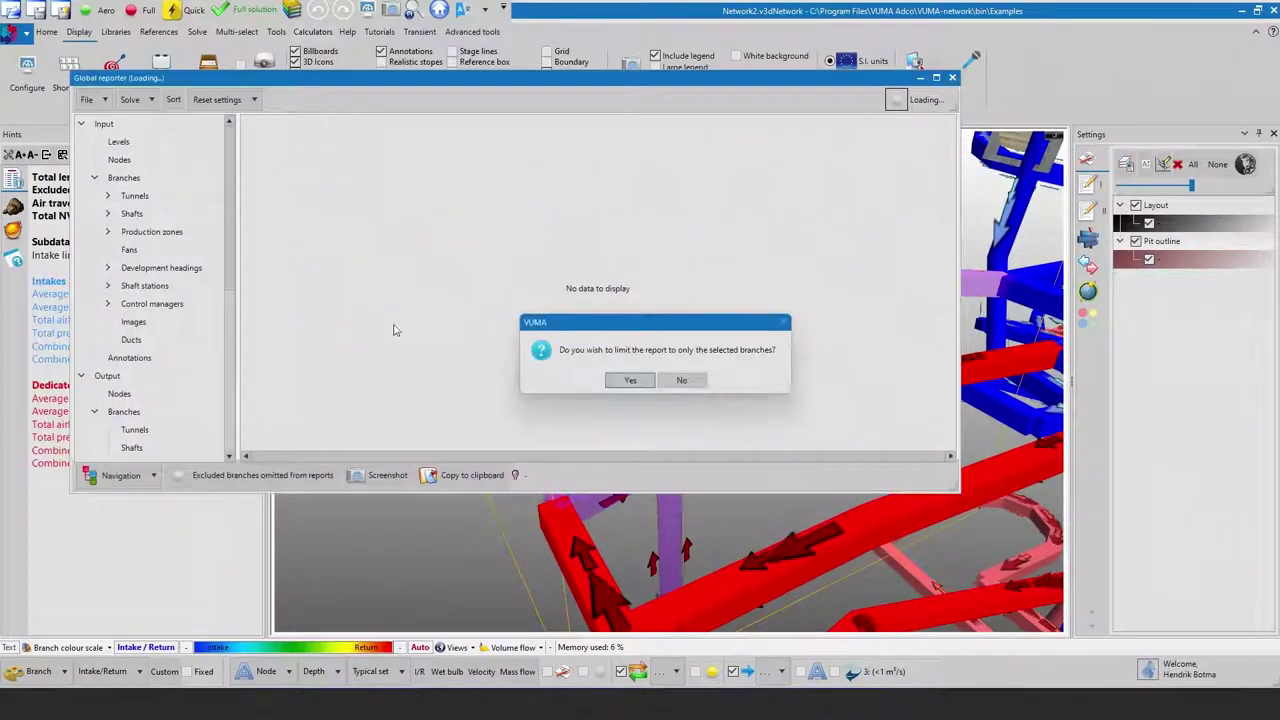
pyautogui.click(628, 381)
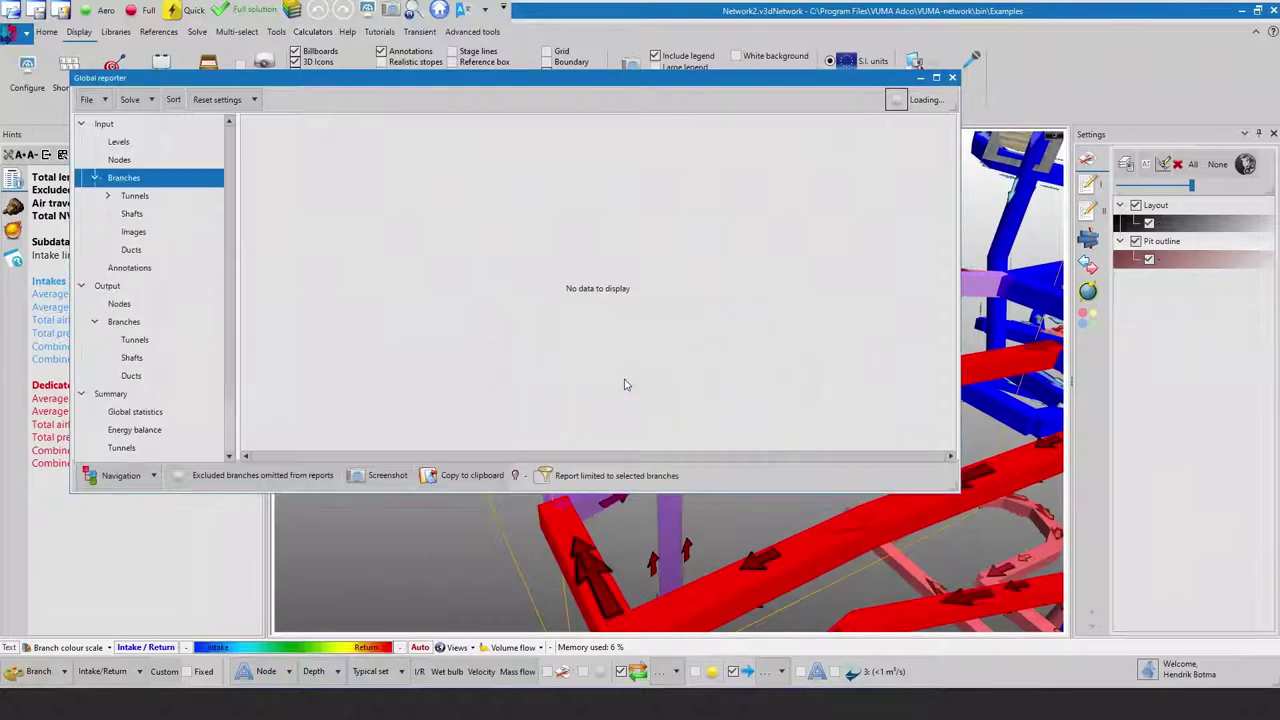
# - Browse the selection's tunnels, shafts, images, ducts and branches, and toggle including excluded branches
pyautogui.click(145, 196)
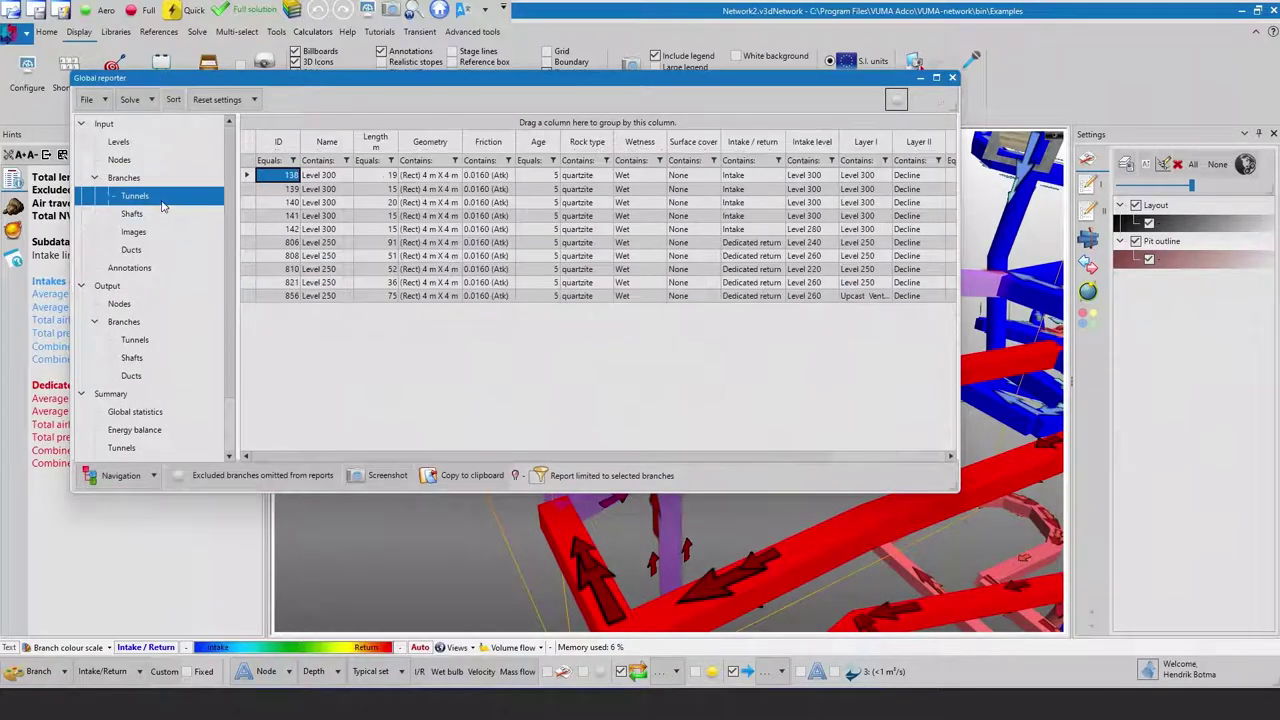
pyautogui.click(133, 213)
pyautogui.click(135, 232)
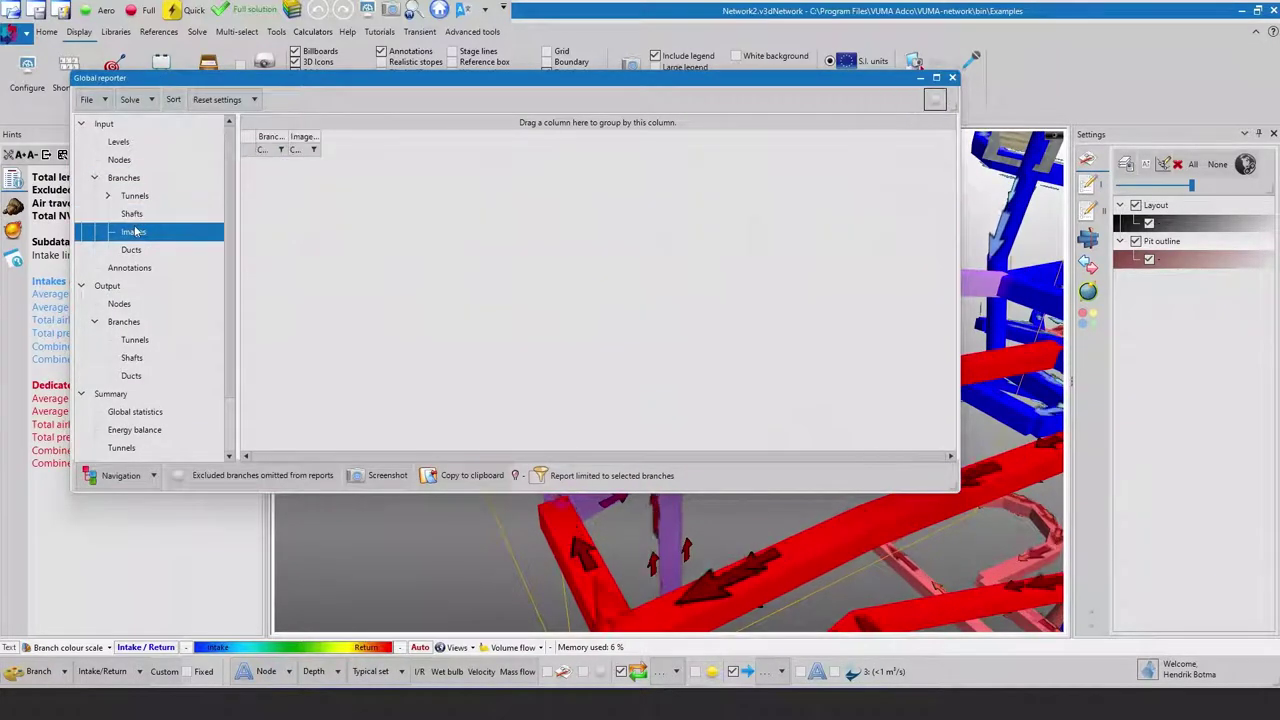
pyautogui.click(130, 250)
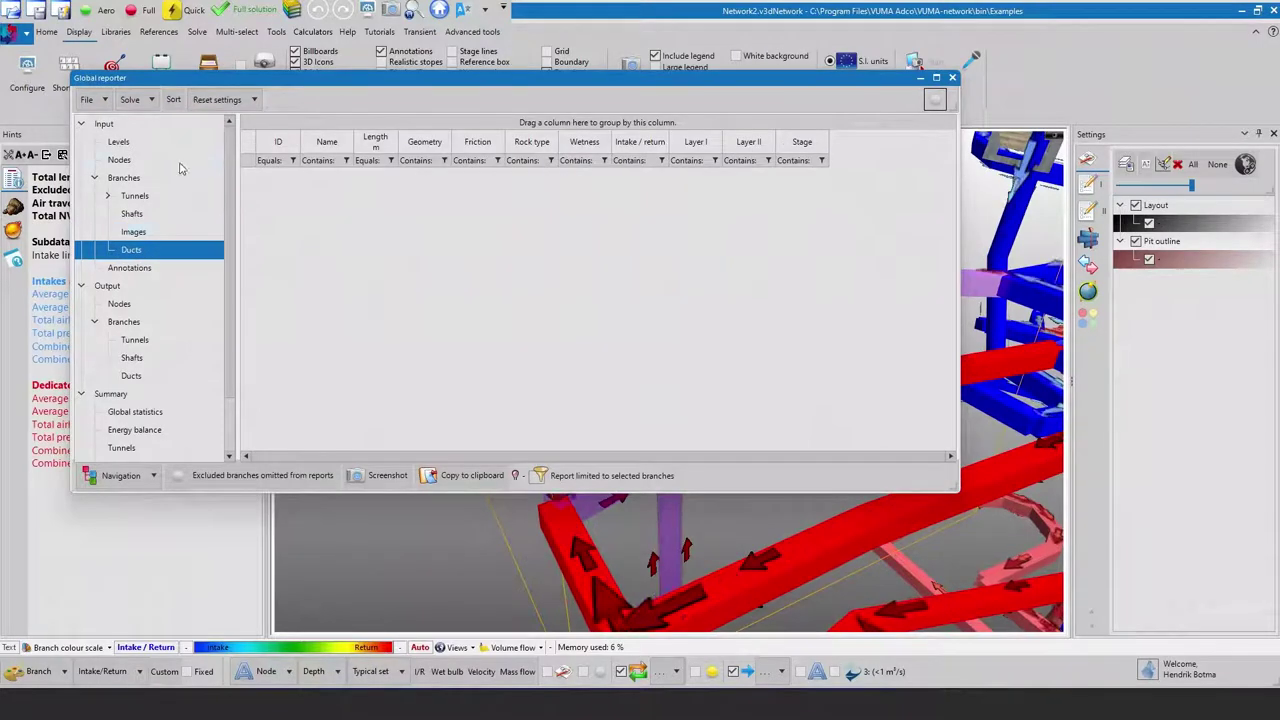
pyautogui.click(125, 177)
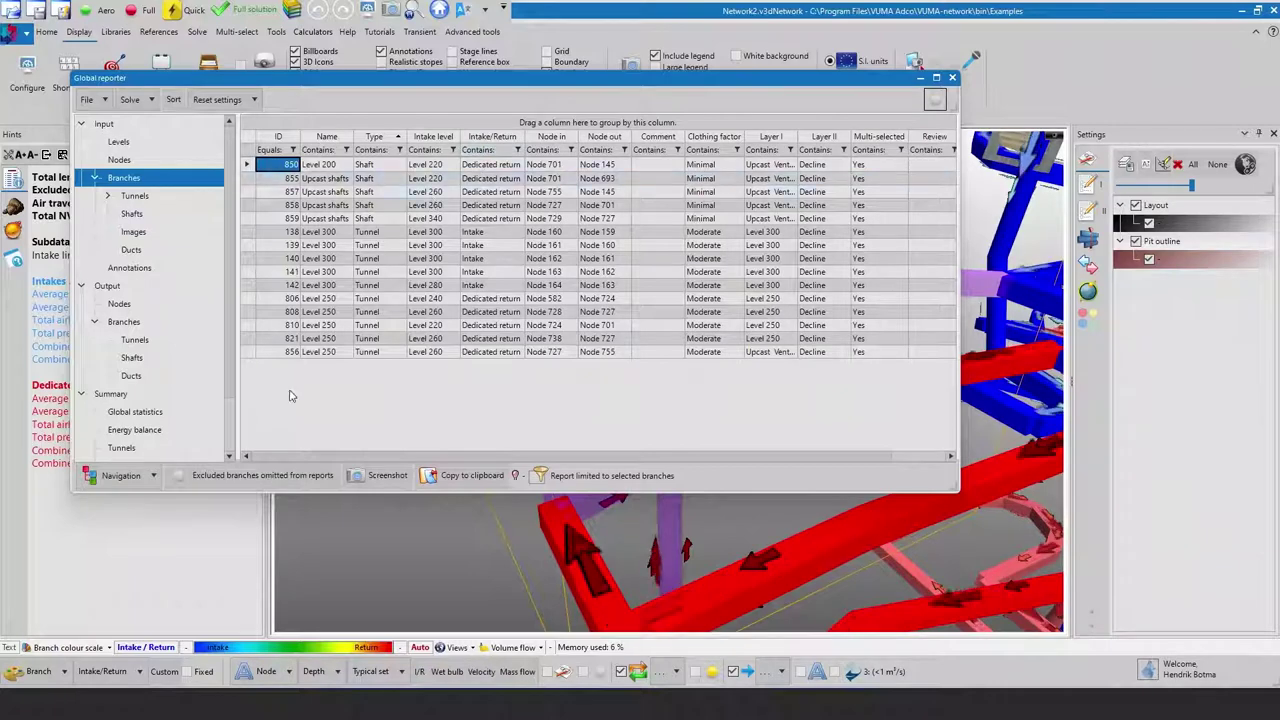
pyautogui.click(268, 477)
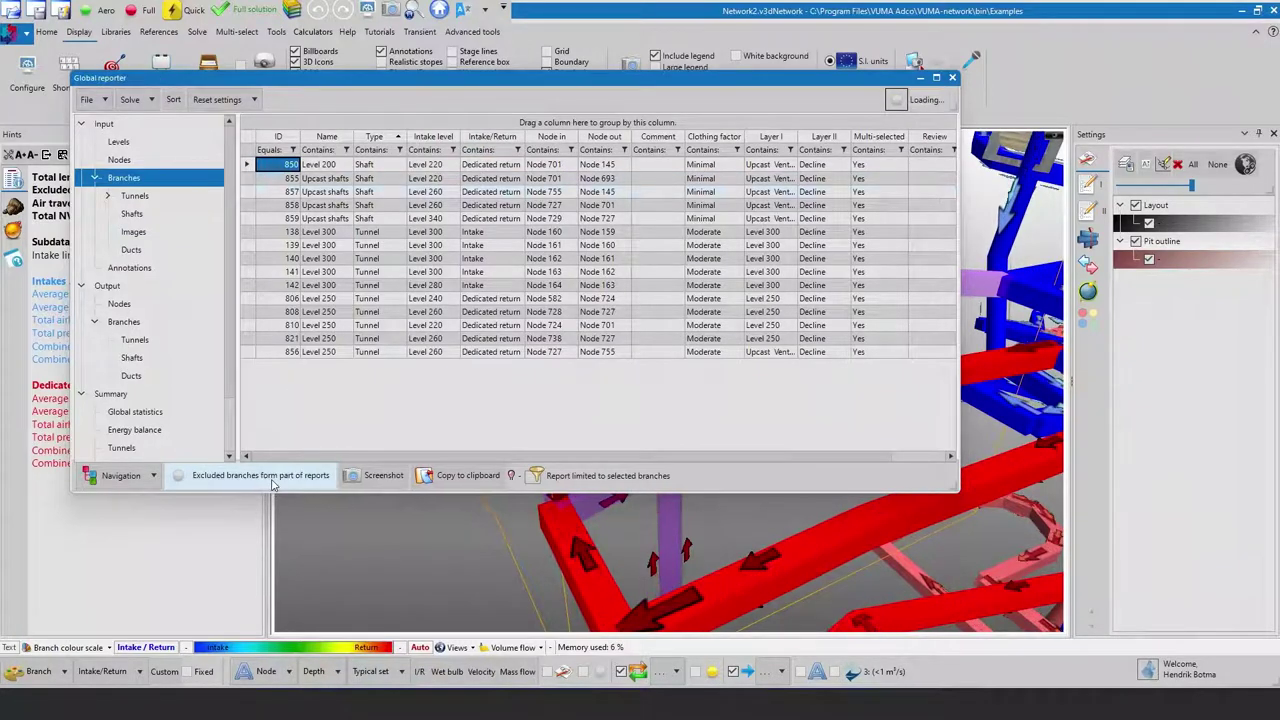
pyautogui.click(270, 479)
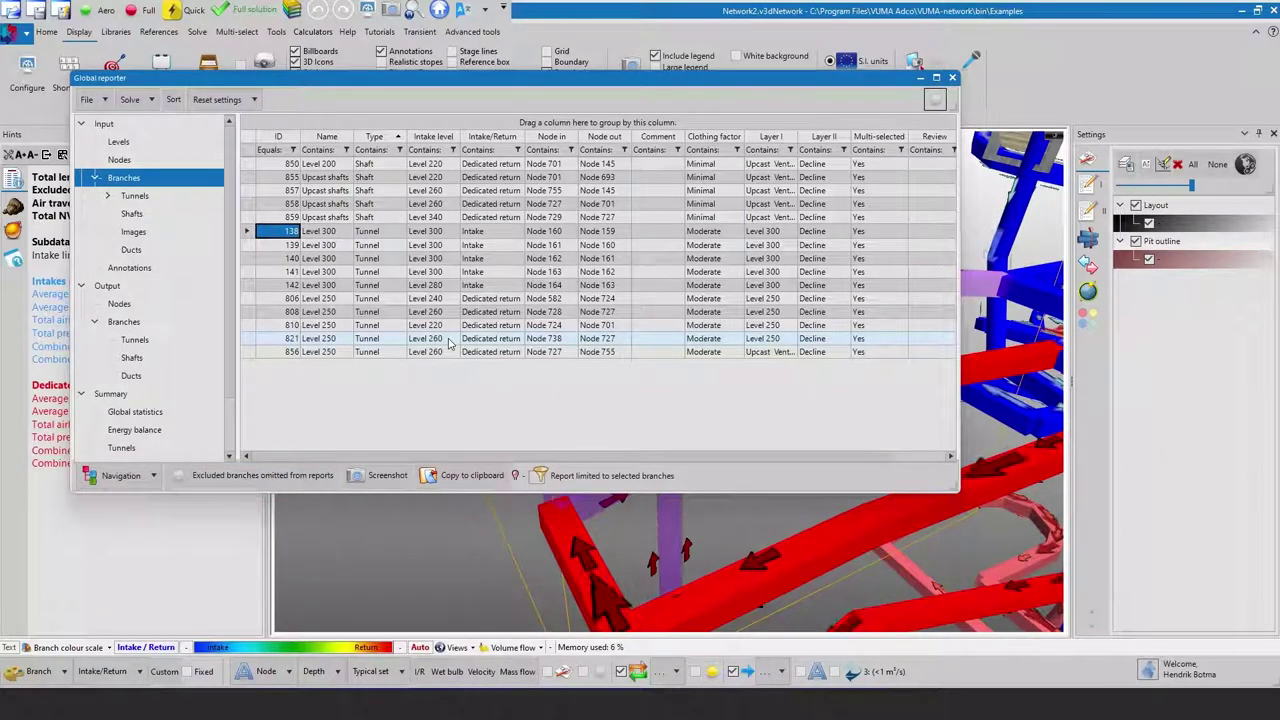
# - Select and clear a block of branch details in the report, then run a Solve menu option
pyautogui.click(105, 100)
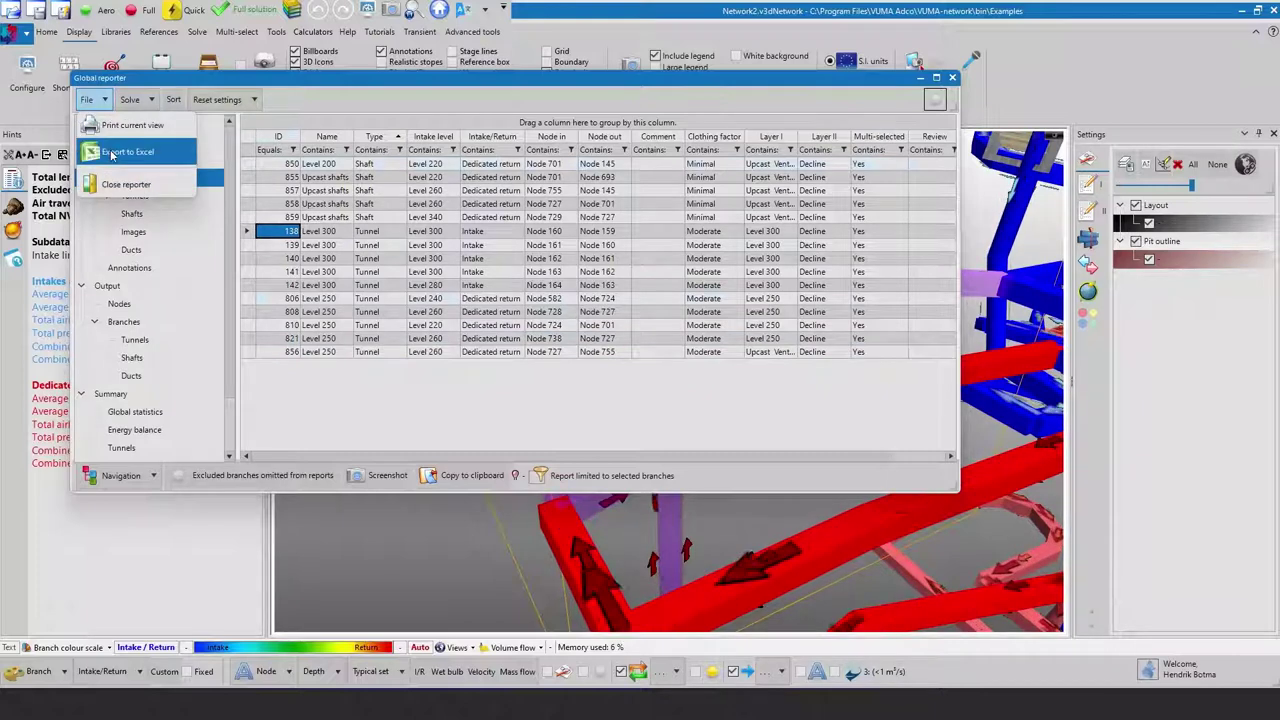
pyautogui.click(366, 204)
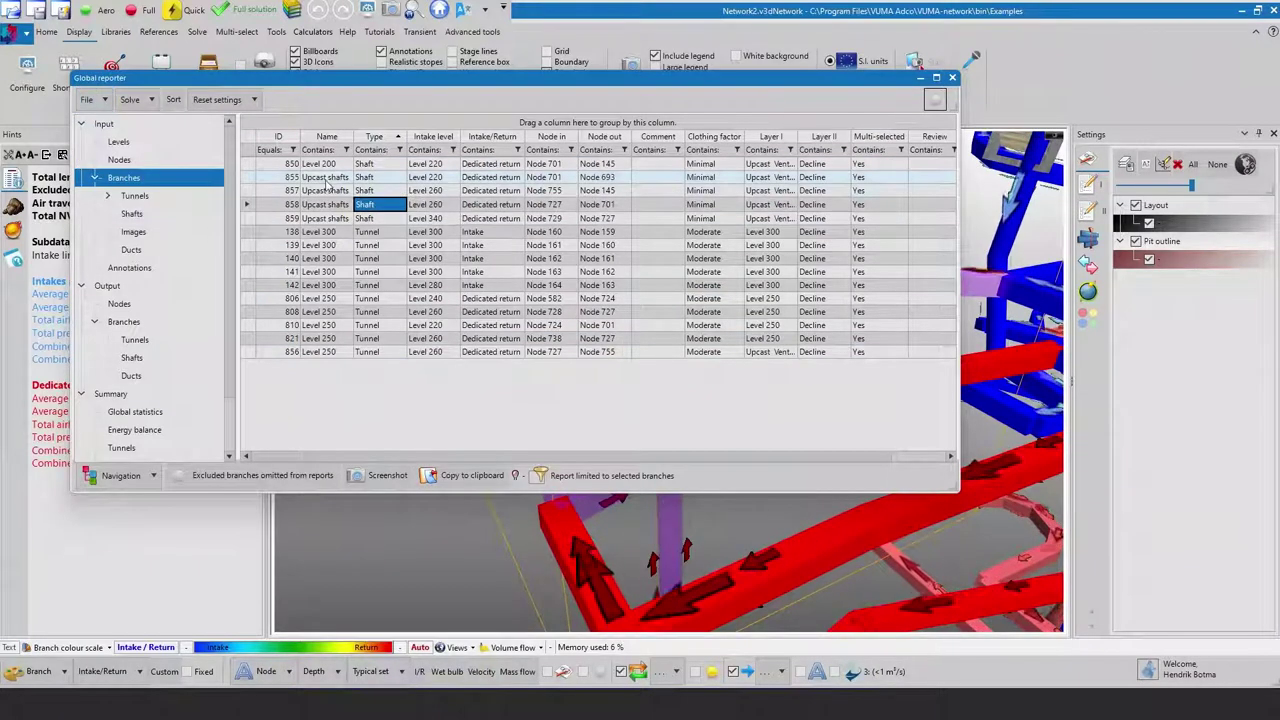
pyautogui.moveTo(325, 178); pyautogui.dragTo(594, 370)
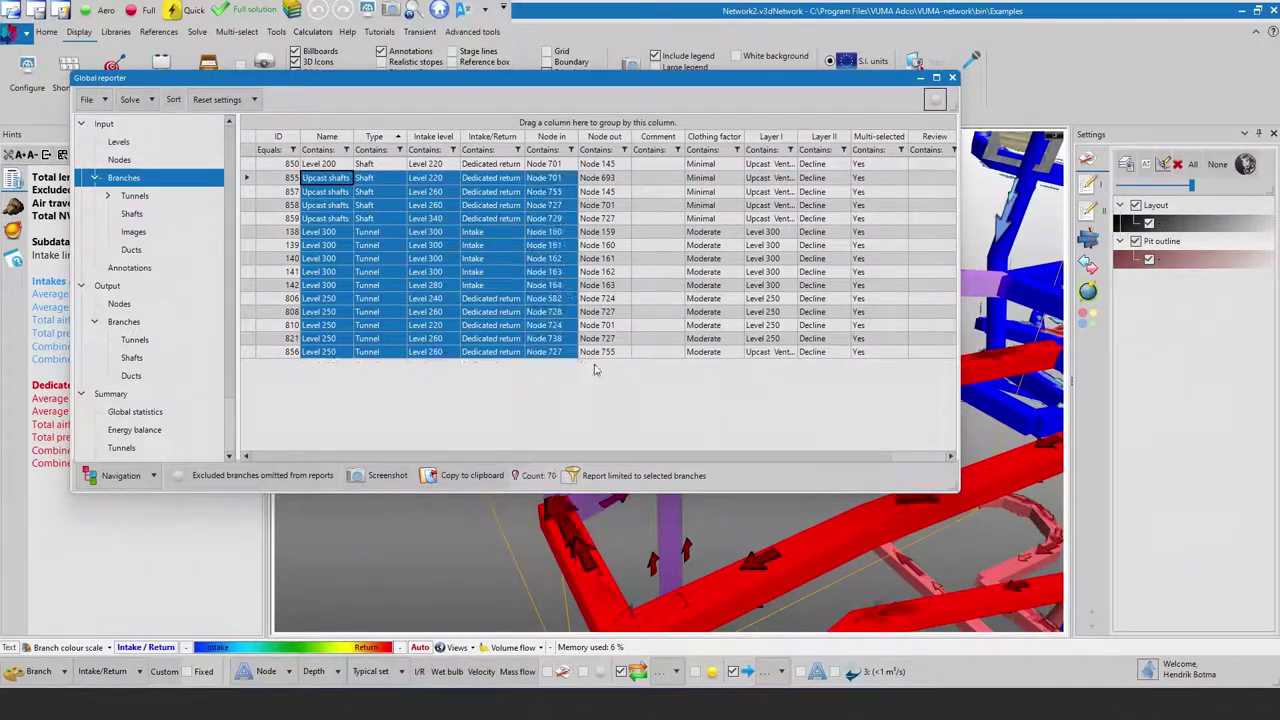
pyautogui.click(505, 299)
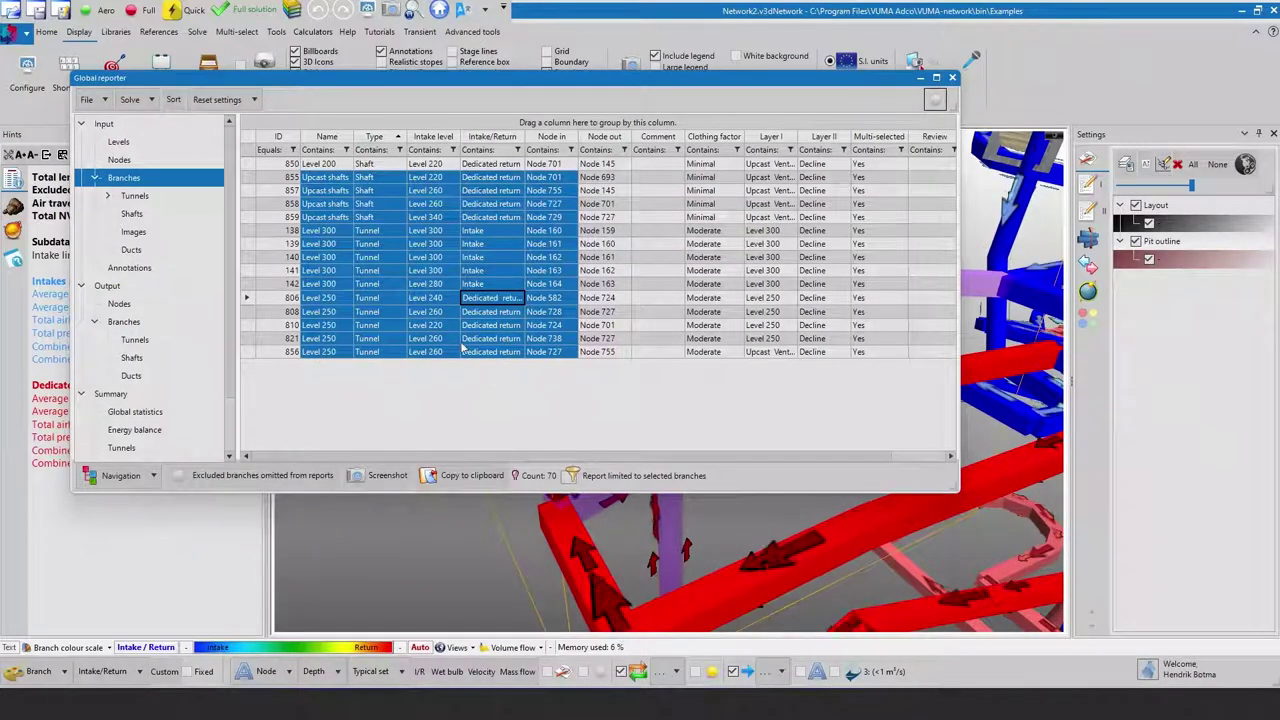
pyautogui.click(491, 338)
pyautogui.click(133, 99)
pyautogui.click(144, 121)
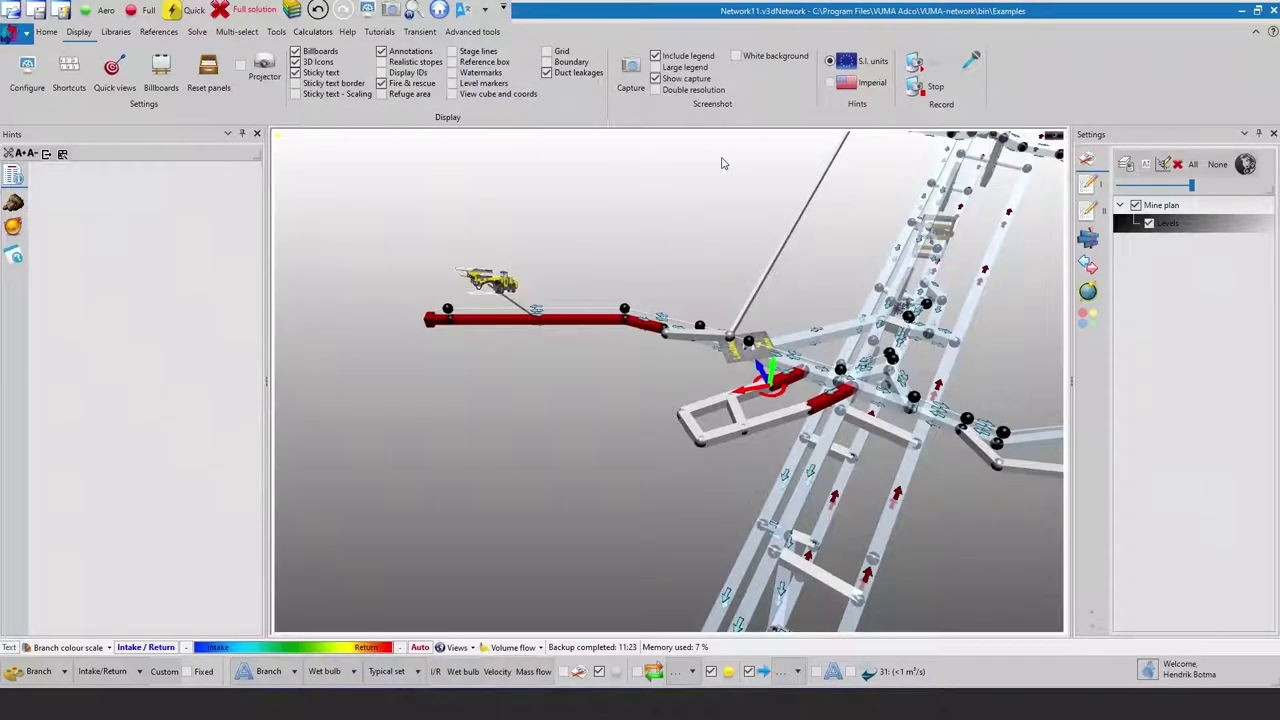
# - Open the Error locator dashboard and compare the branch warnings with the global errors
pyautogui.click(197, 33)
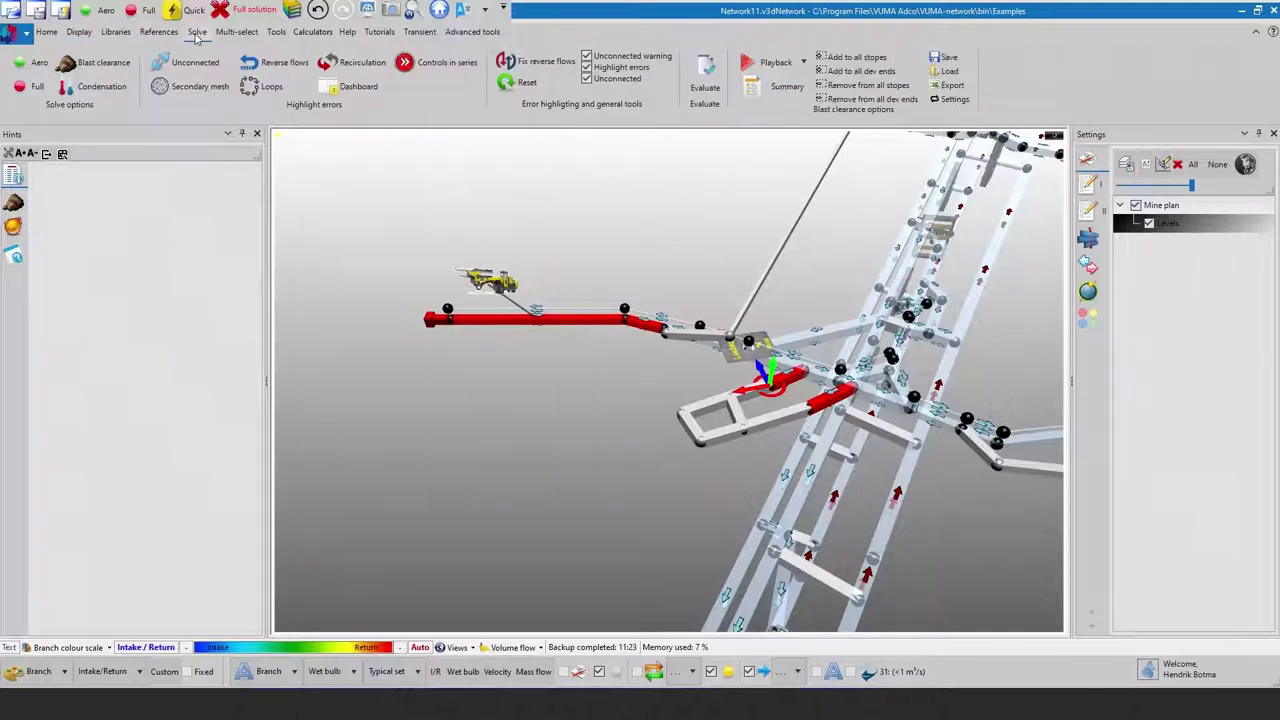
pyautogui.click(362, 89)
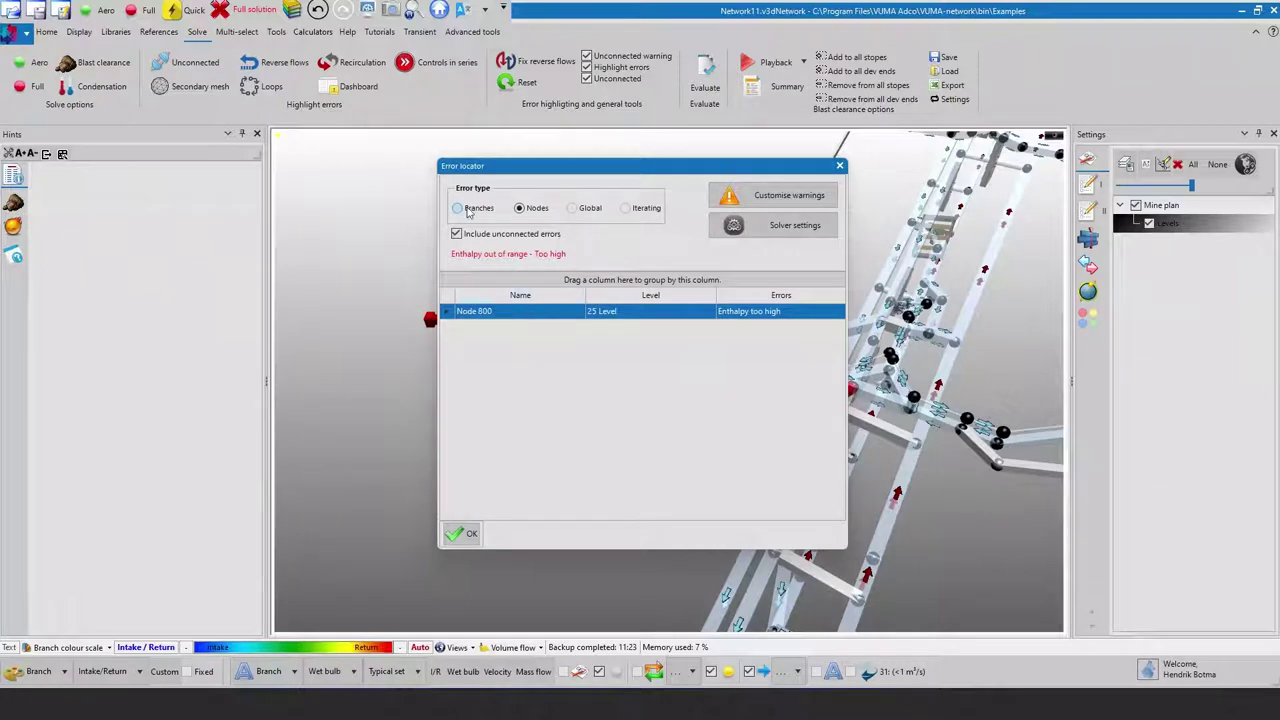
pyautogui.click(468, 211)
pyautogui.click(582, 209)
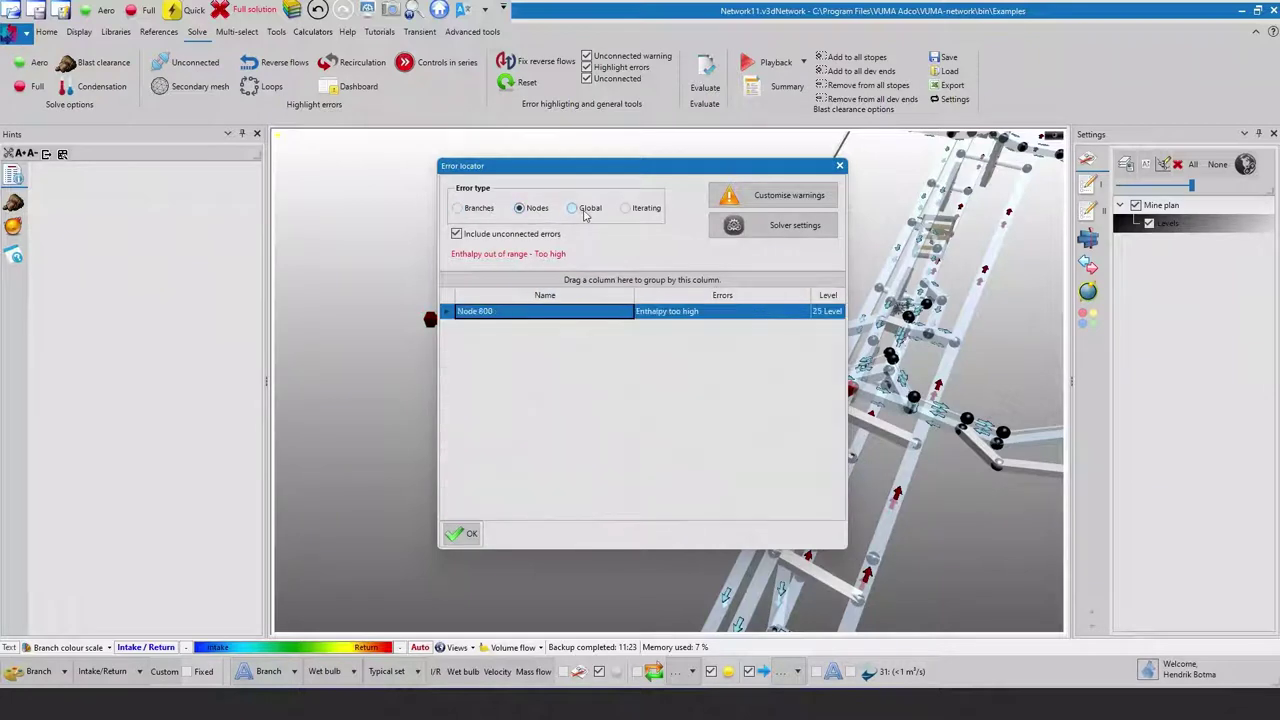
pyautogui.click(459, 209)
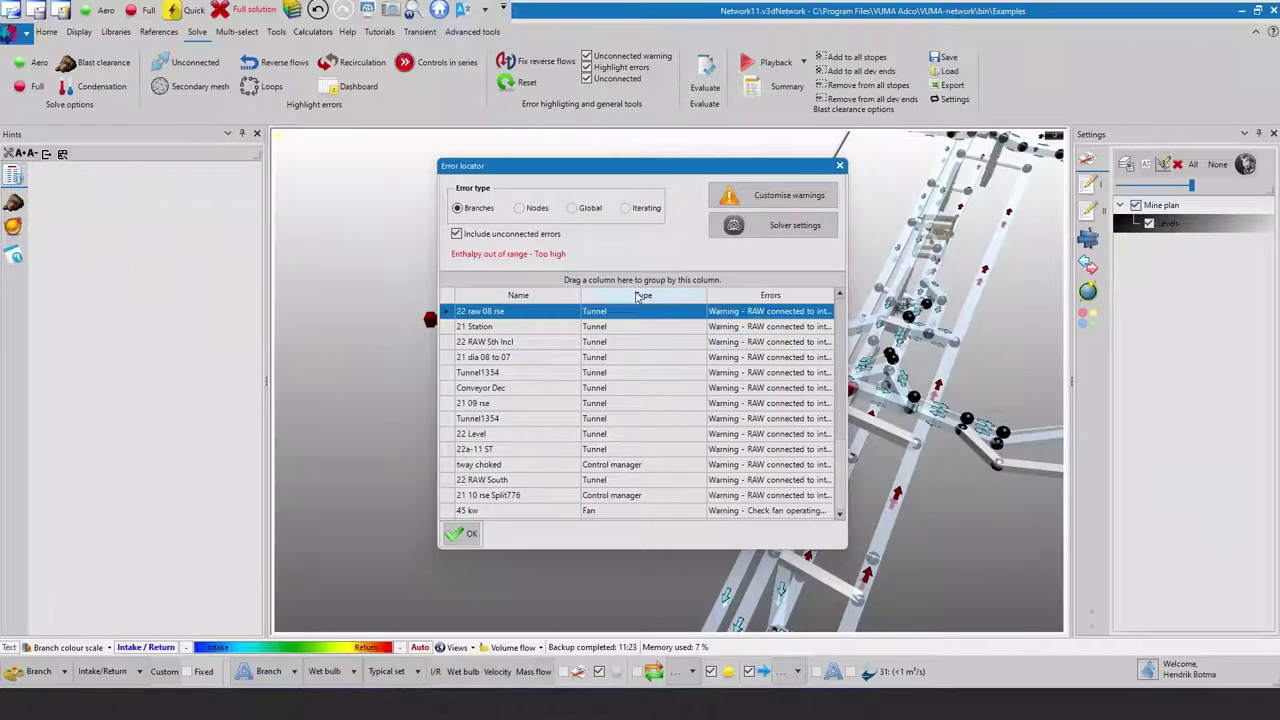
# - Group warnings by type and locate the 21 10 rse Split776 and tway choked controllers
pyautogui.moveTo(640, 297); pyautogui.dragTo(629, 281)
pyautogui.click(463, 326)
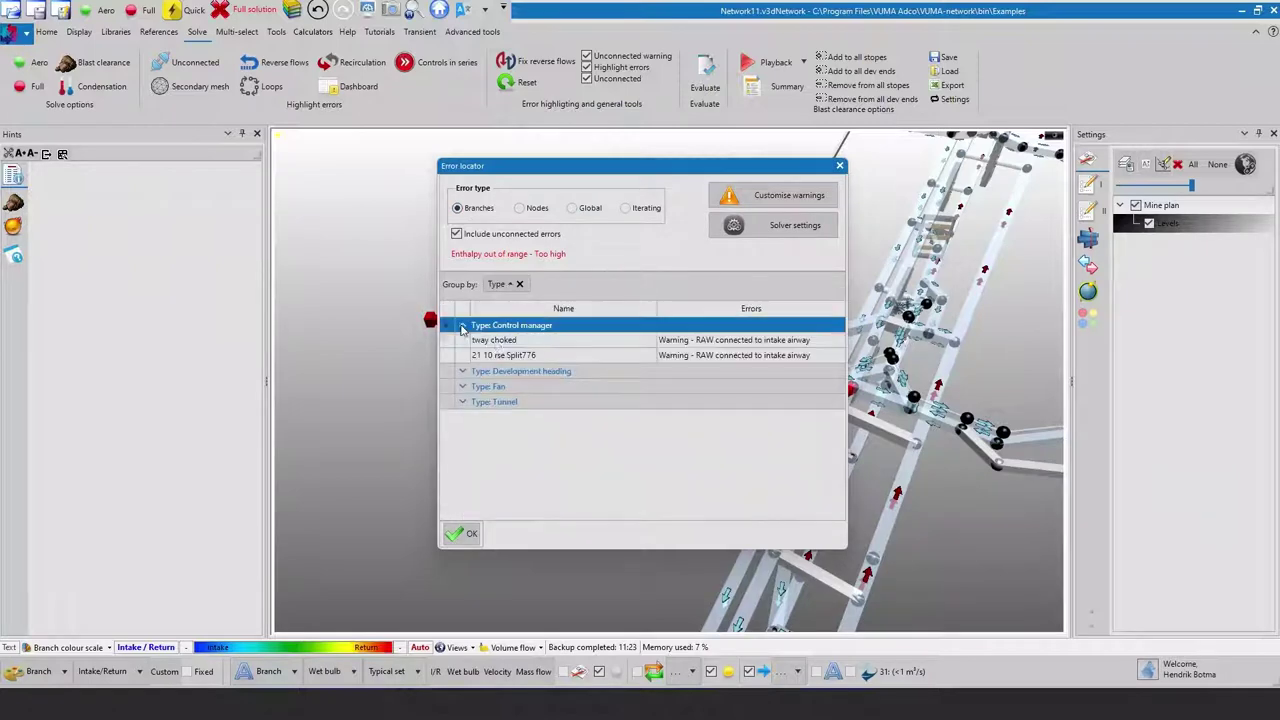
pyautogui.click(535, 355)
pyautogui.click(557, 340)
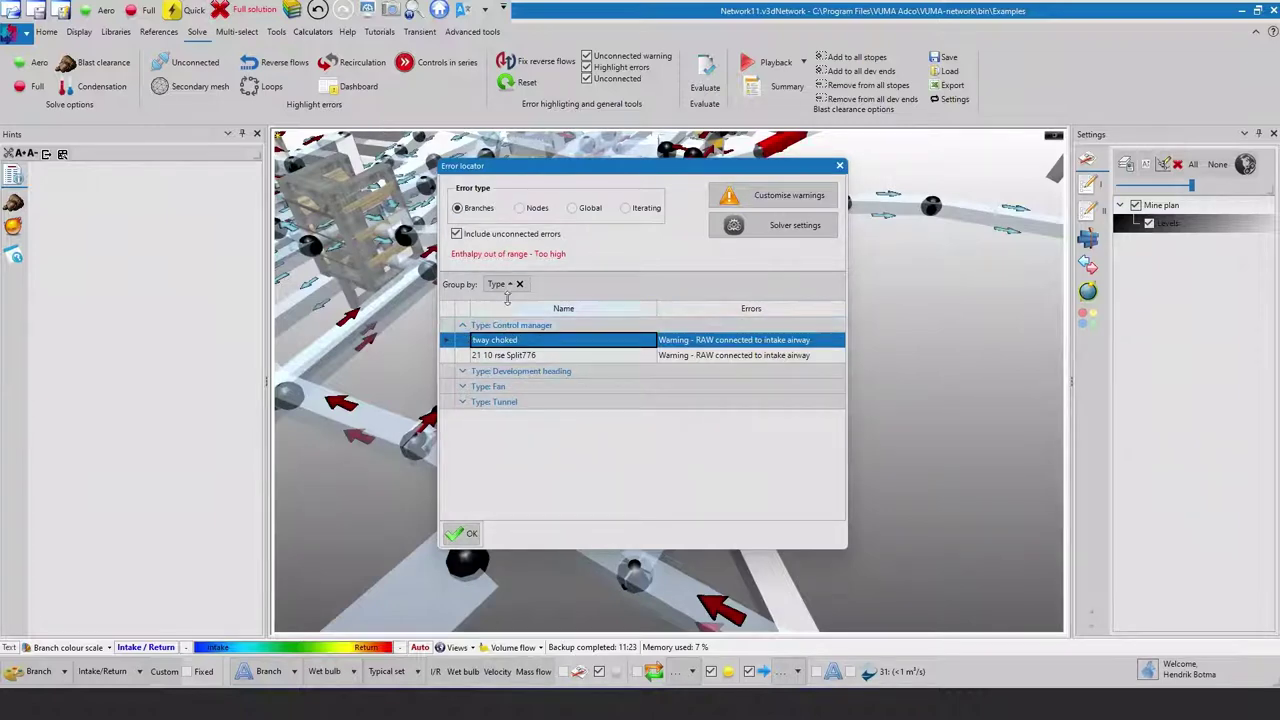
# - Ungroup the error list with a Type column and review the node and global errors
pyautogui.click(520, 285)
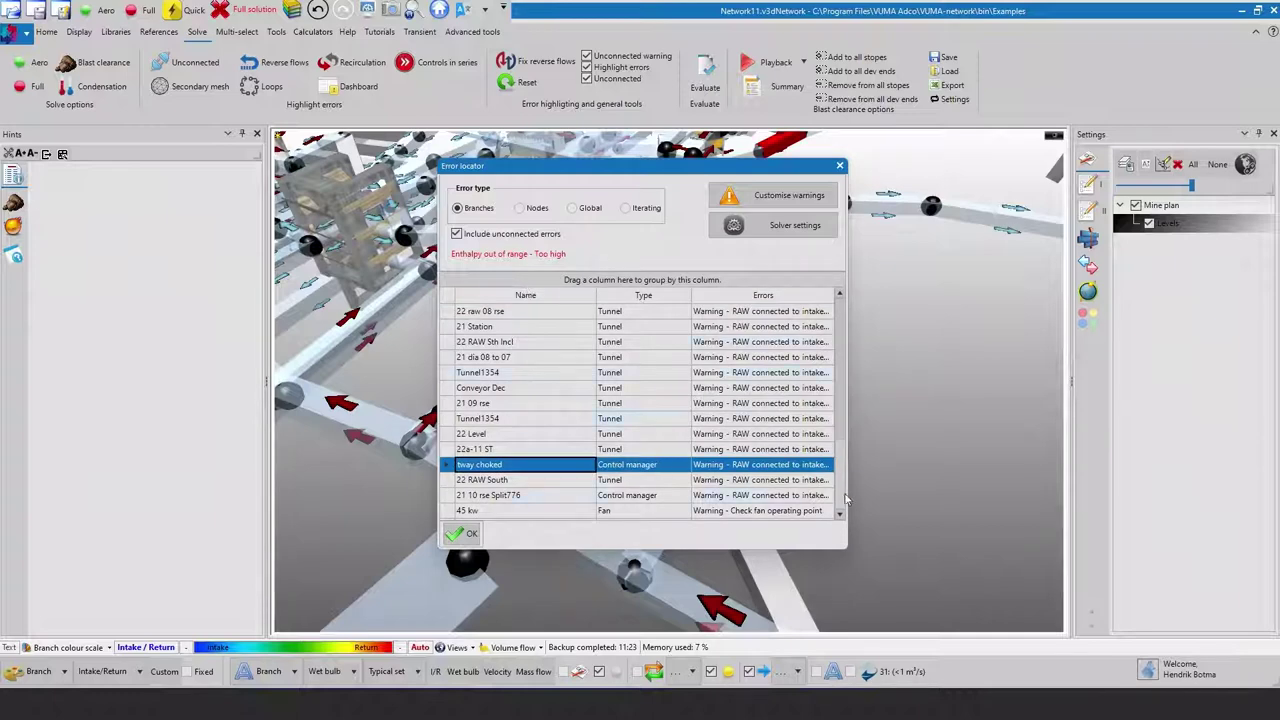
pyautogui.moveTo(846, 345); pyautogui.dragTo(843, 460)
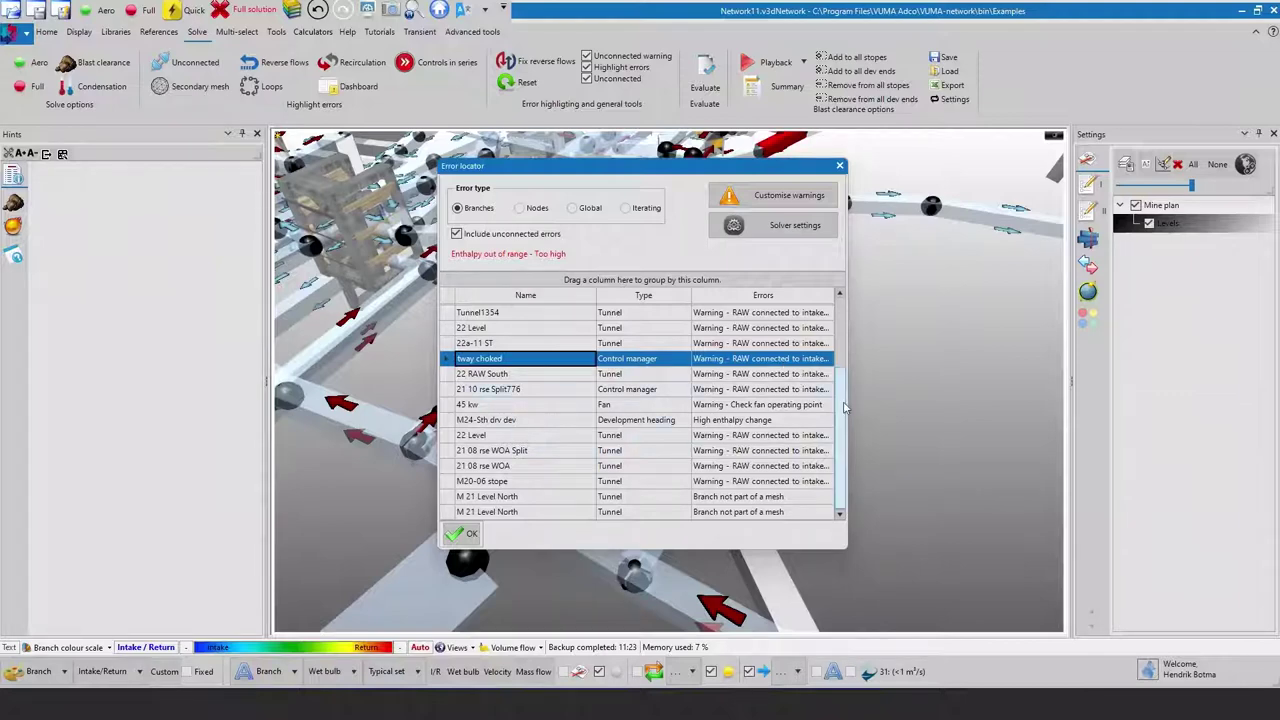
pyautogui.click(520, 209)
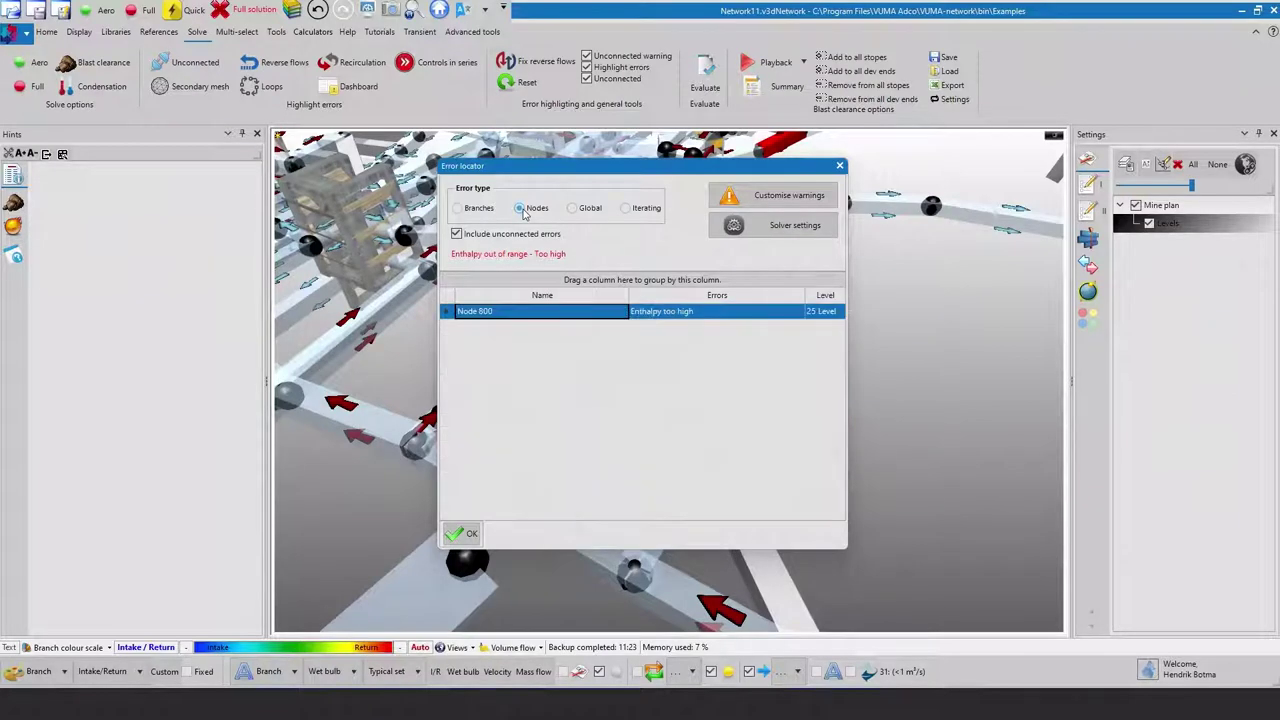
pyautogui.click(476, 210)
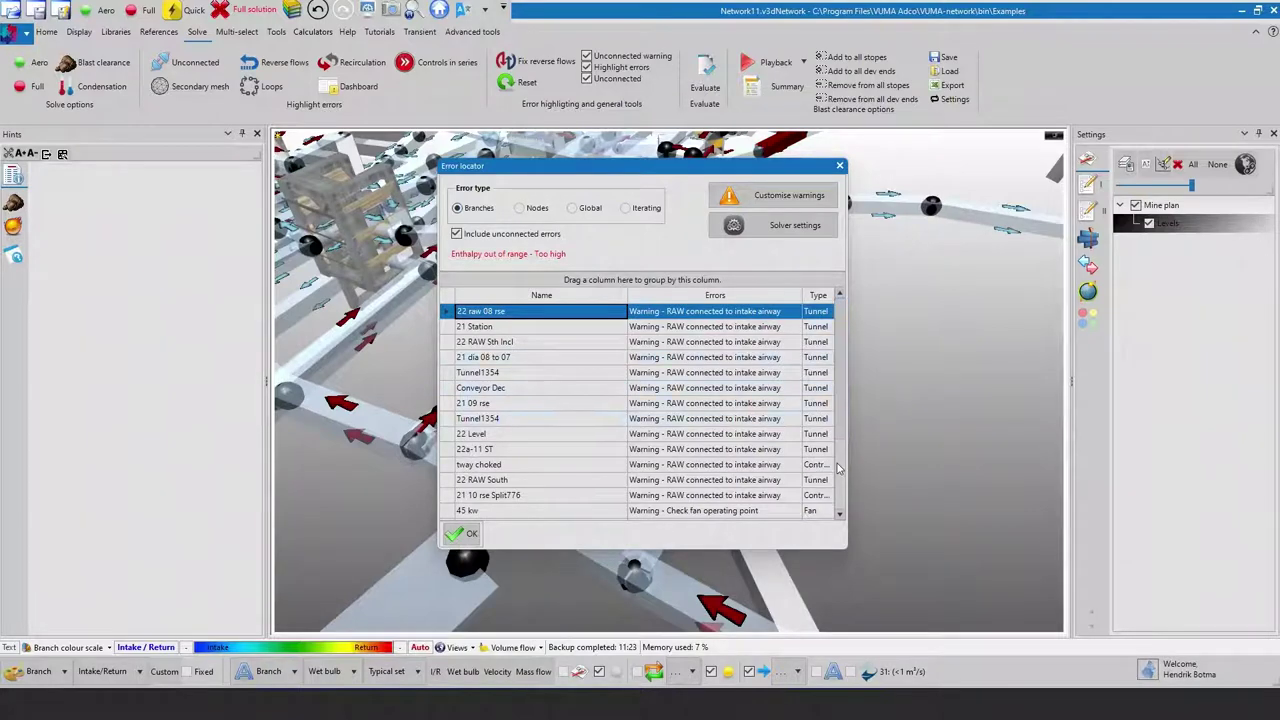
pyautogui.click(574, 209)
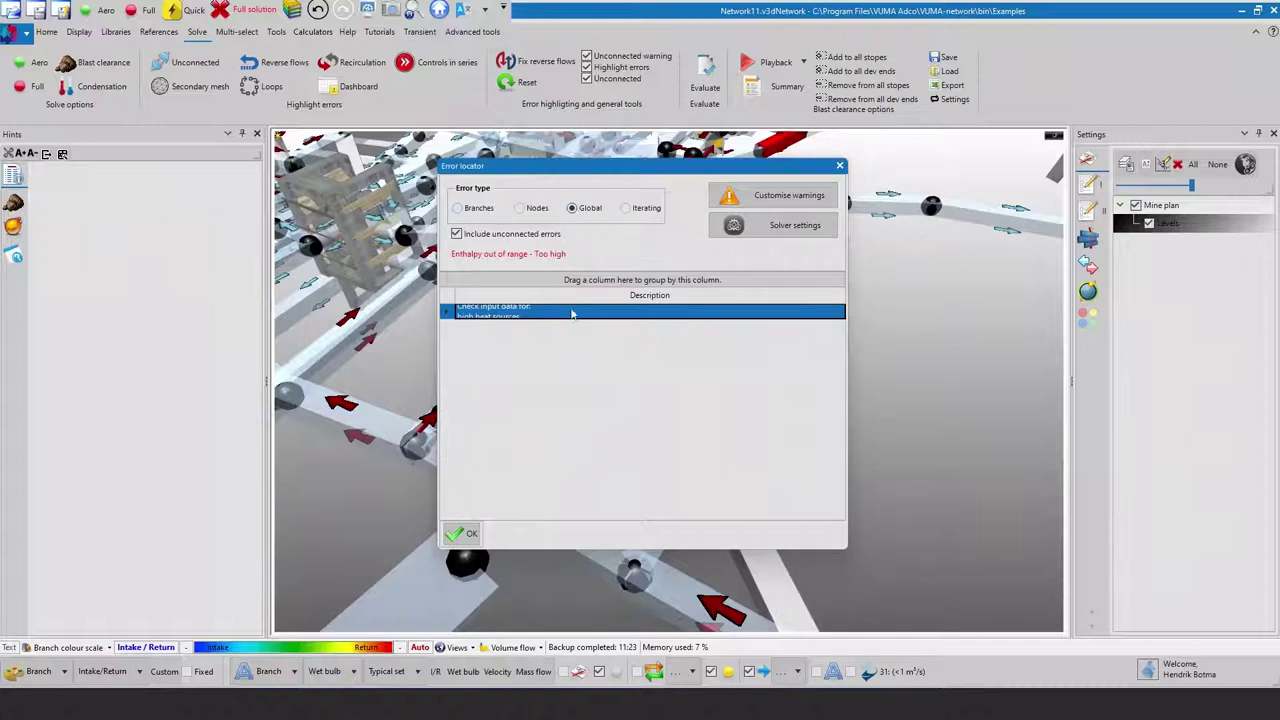
pyautogui.click(474, 210)
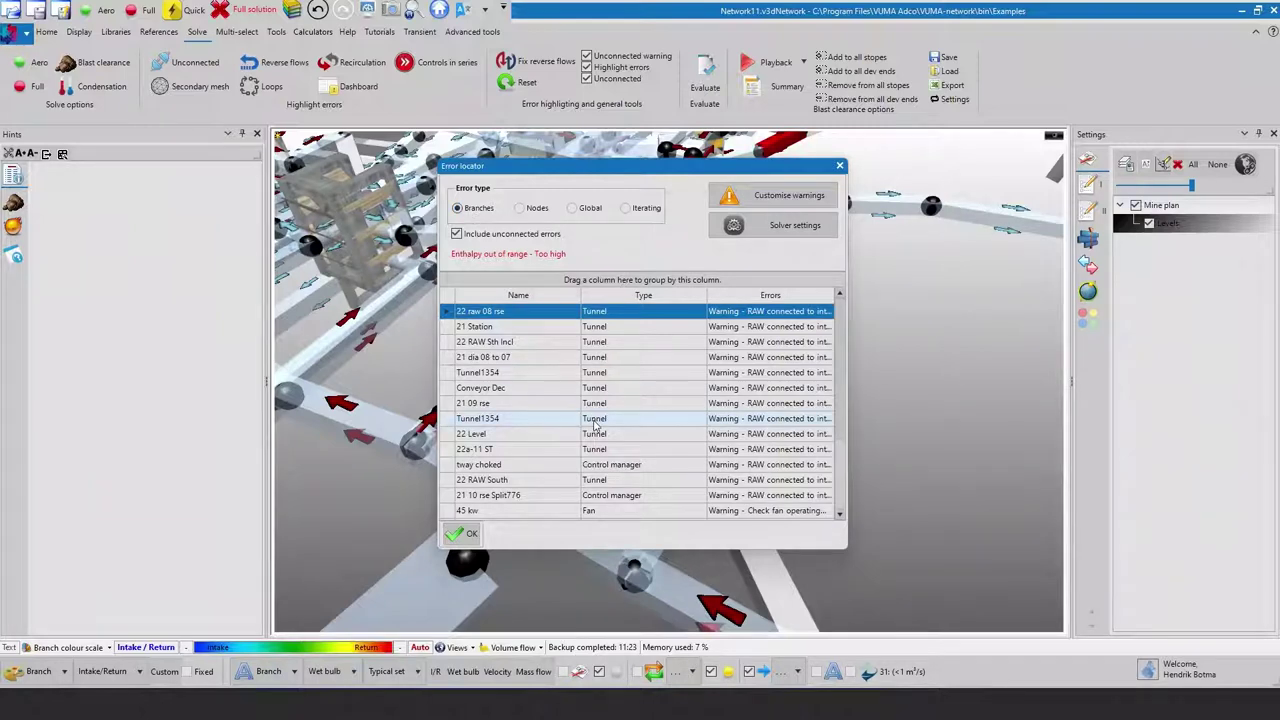
# - Read the cooler, fan, fixed flow and Intake / Return warning descriptions in Customise warnings
pyautogui.click(769, 198)
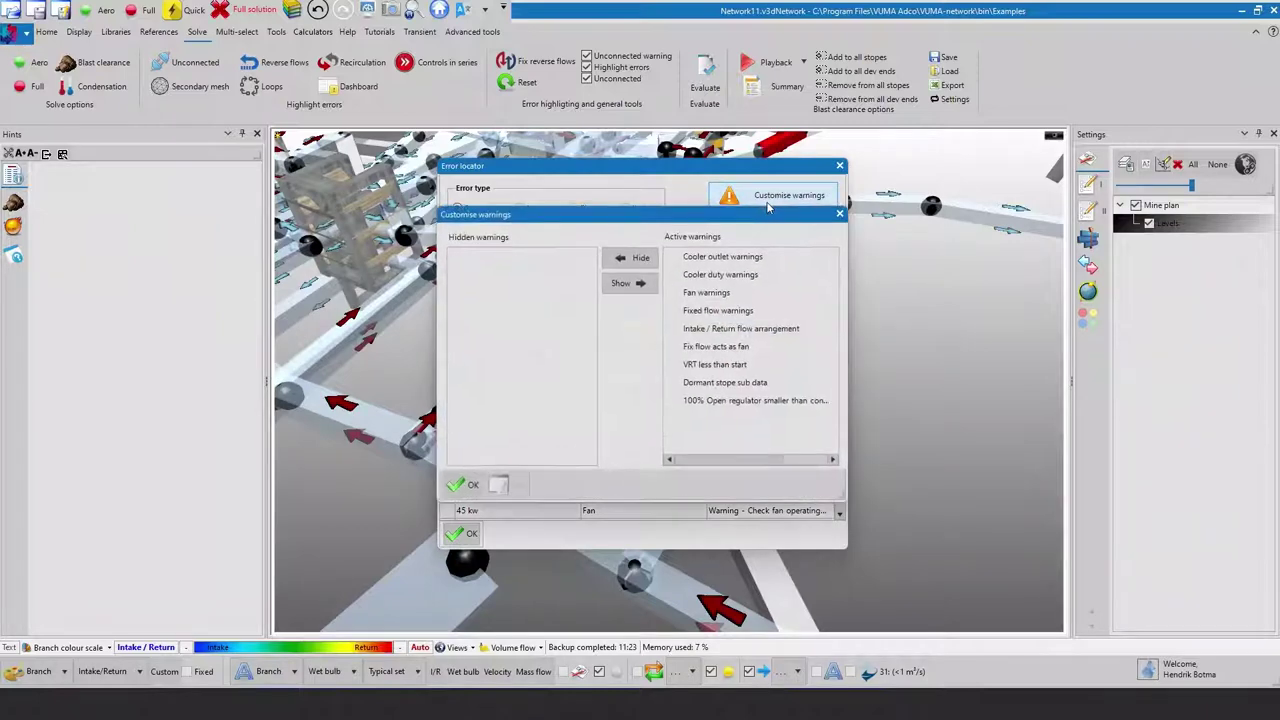
pyautogui.click(703, 258)
pyautogui.click(700, 277)
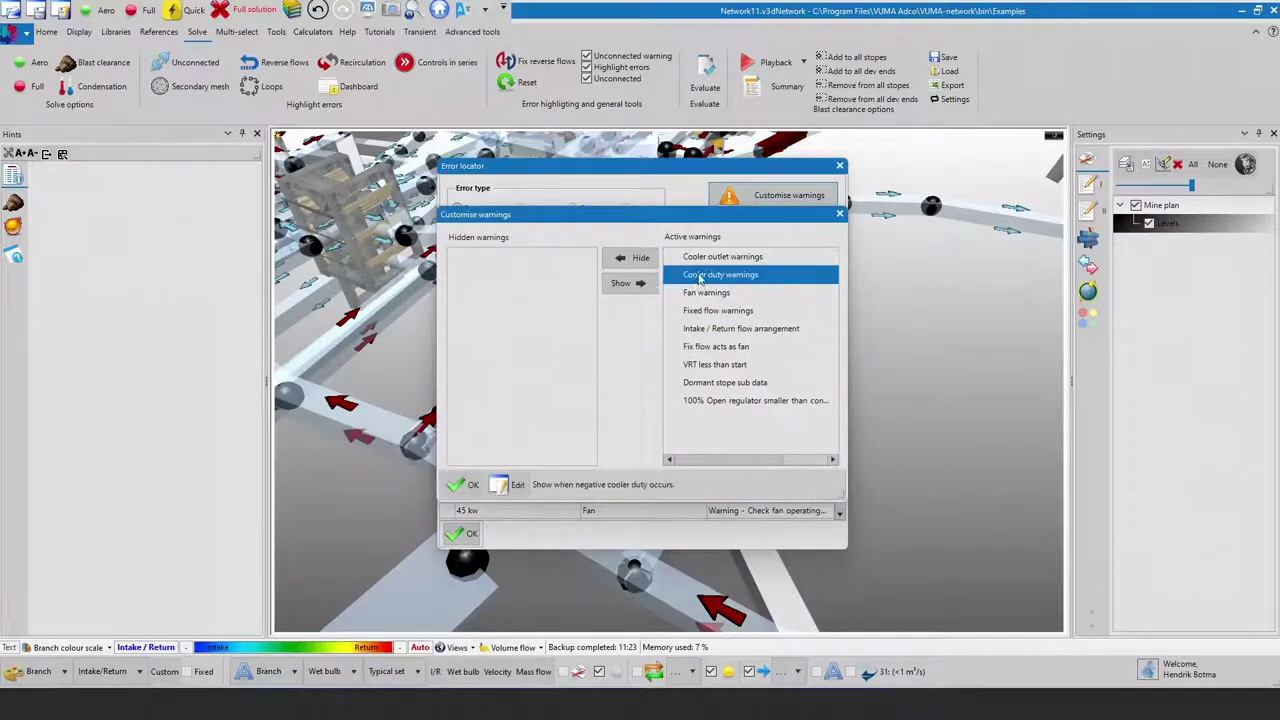
pyautogui.click(700, 293)
pyautogui.click(705, 312)
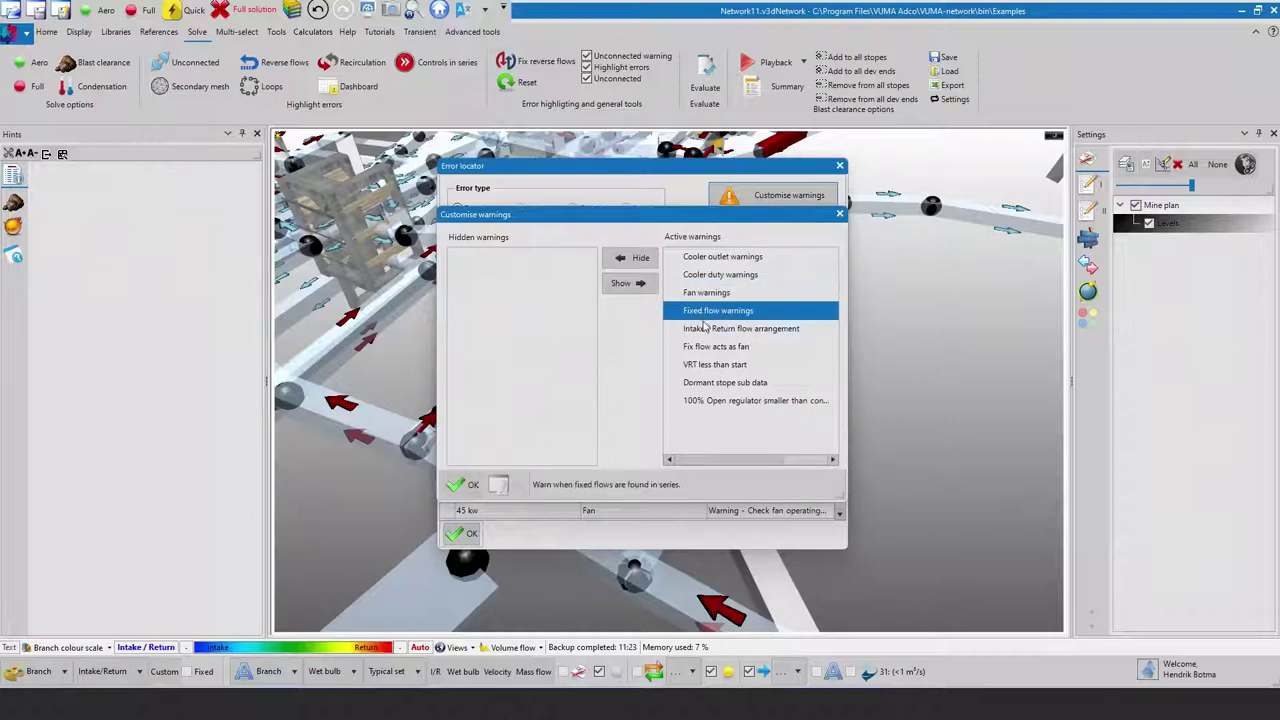
pyautogui.click(705, 330)
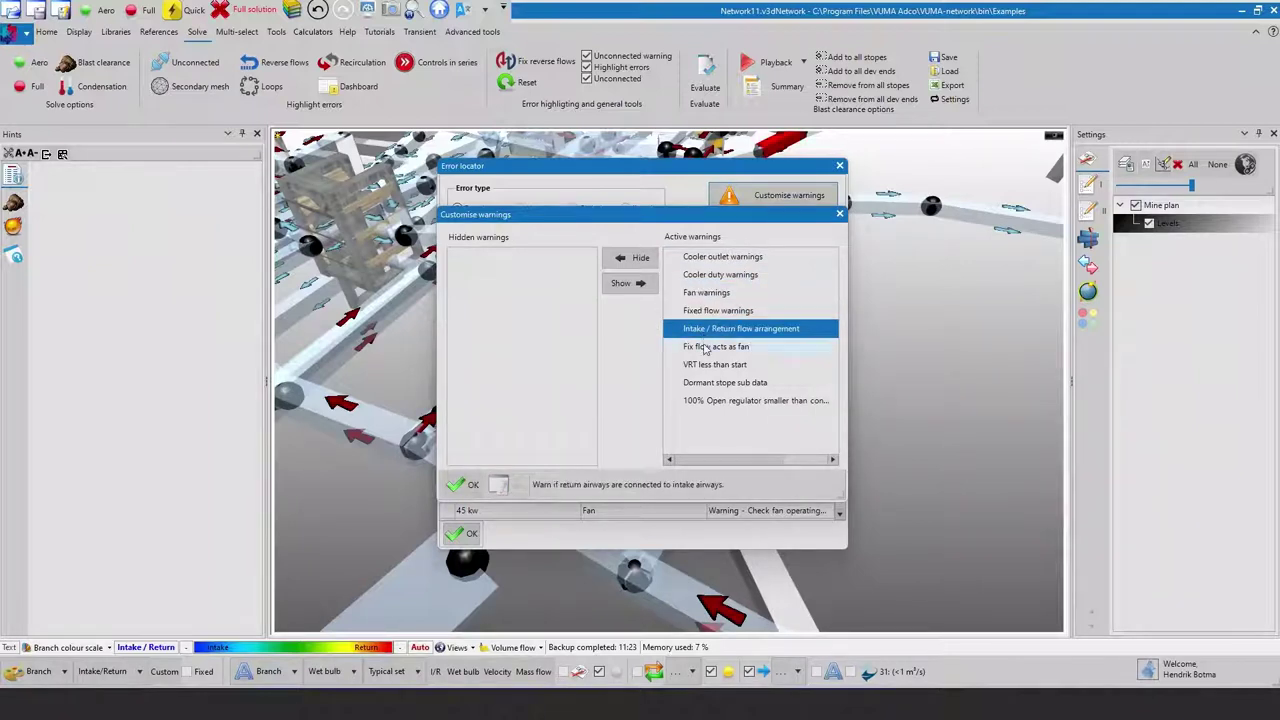
pyautogui.click(705, 348)
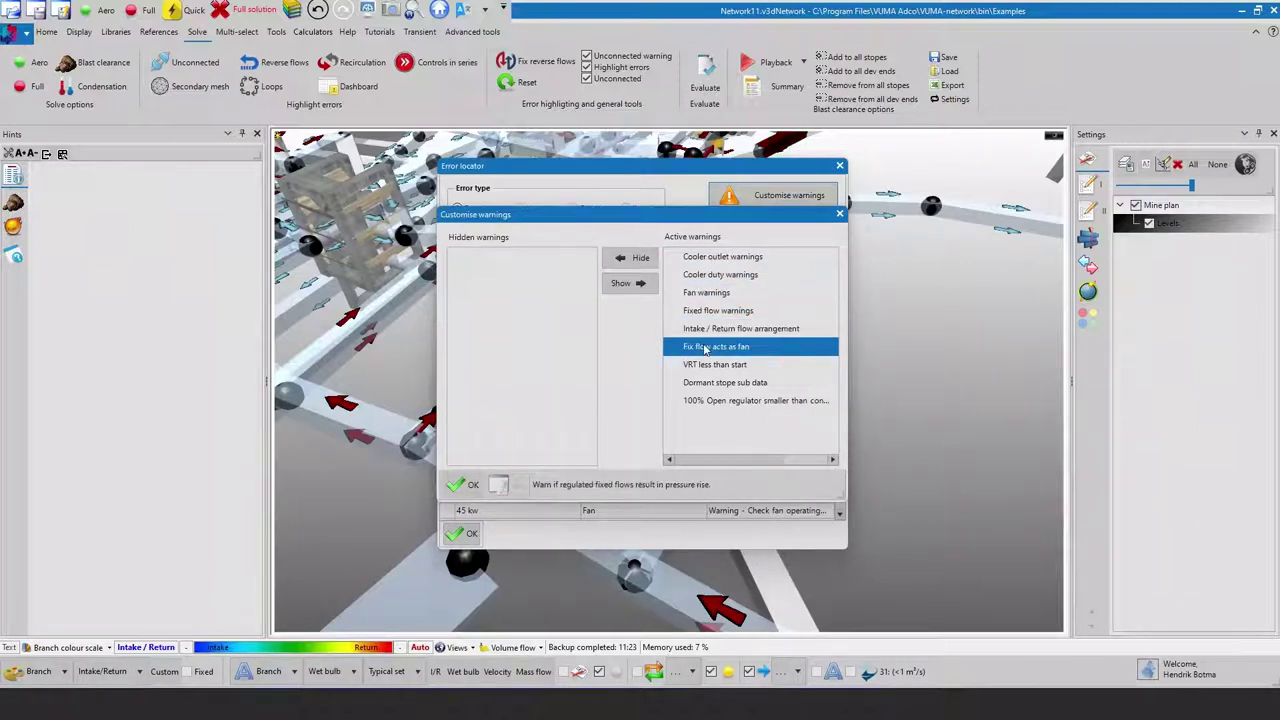
# - Confirm the cooler duty warning's 8.0 °C wet-bulb threshold and close the warning and error lists
pyautogui.click(707, 275)
pyautogui.moveTo(700, 222); pyautogui.dragTo(701, 274)
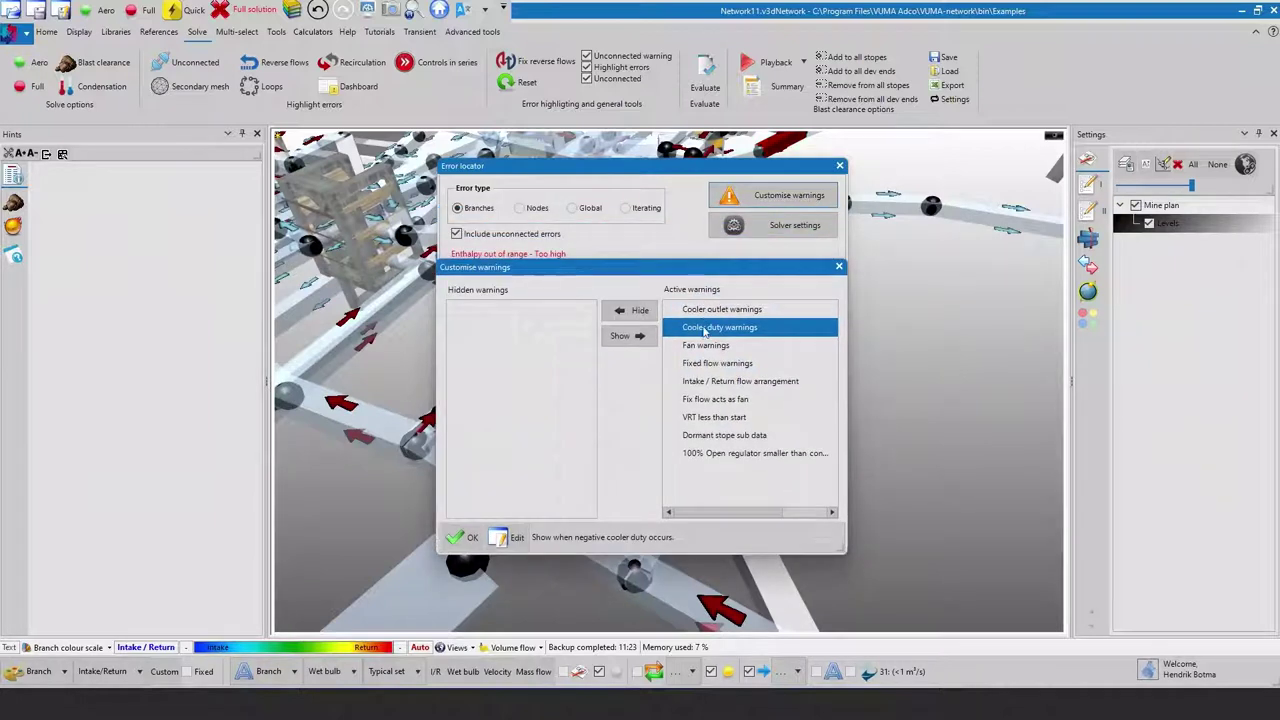
pyautogui.click(513, 538)
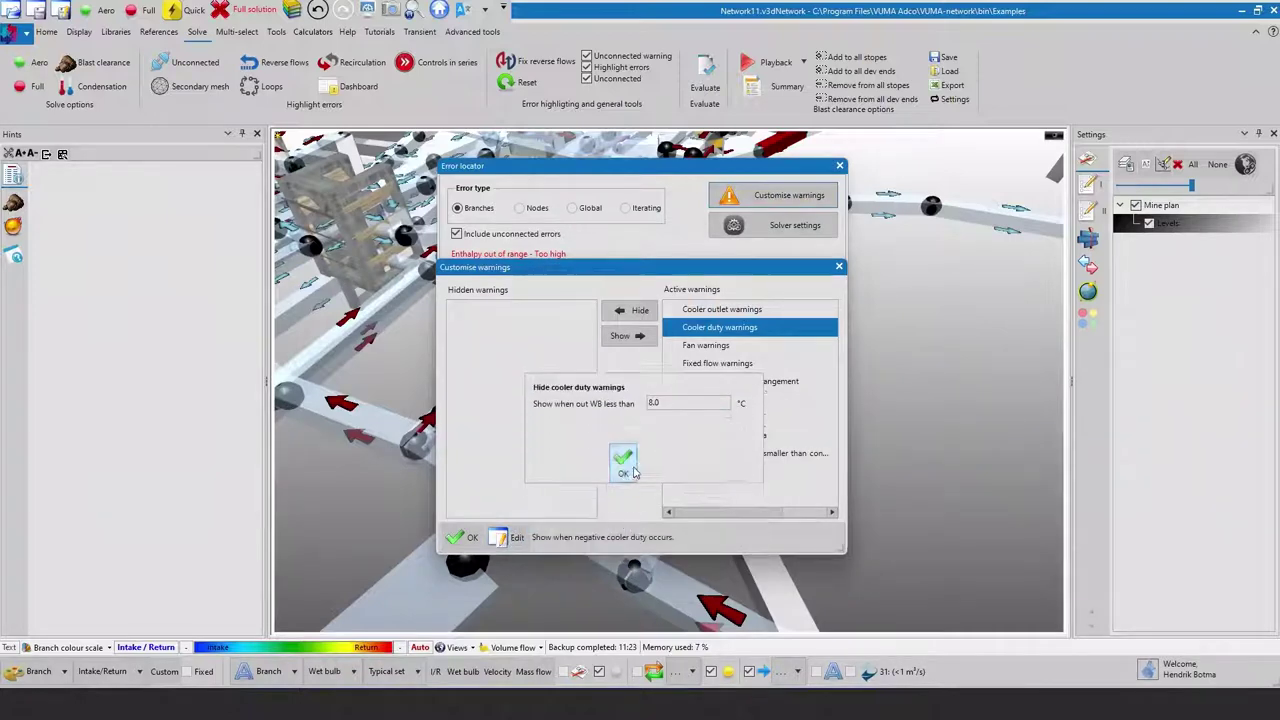
pyautogui.click(622, 500)
pyautogui.click(459, 537)
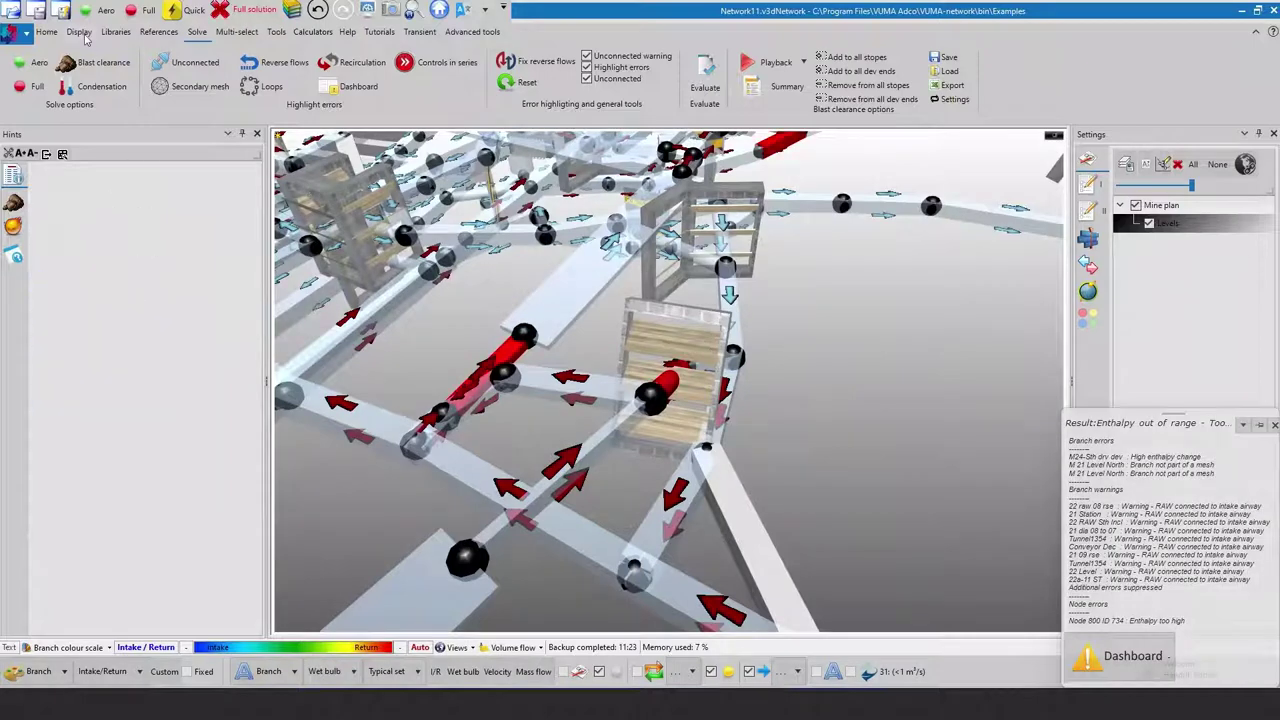
# - Select the 21 RAW dia to 12 branch and reset all calculated values and node errors
pyautogui.scroll(3, 232, 85)
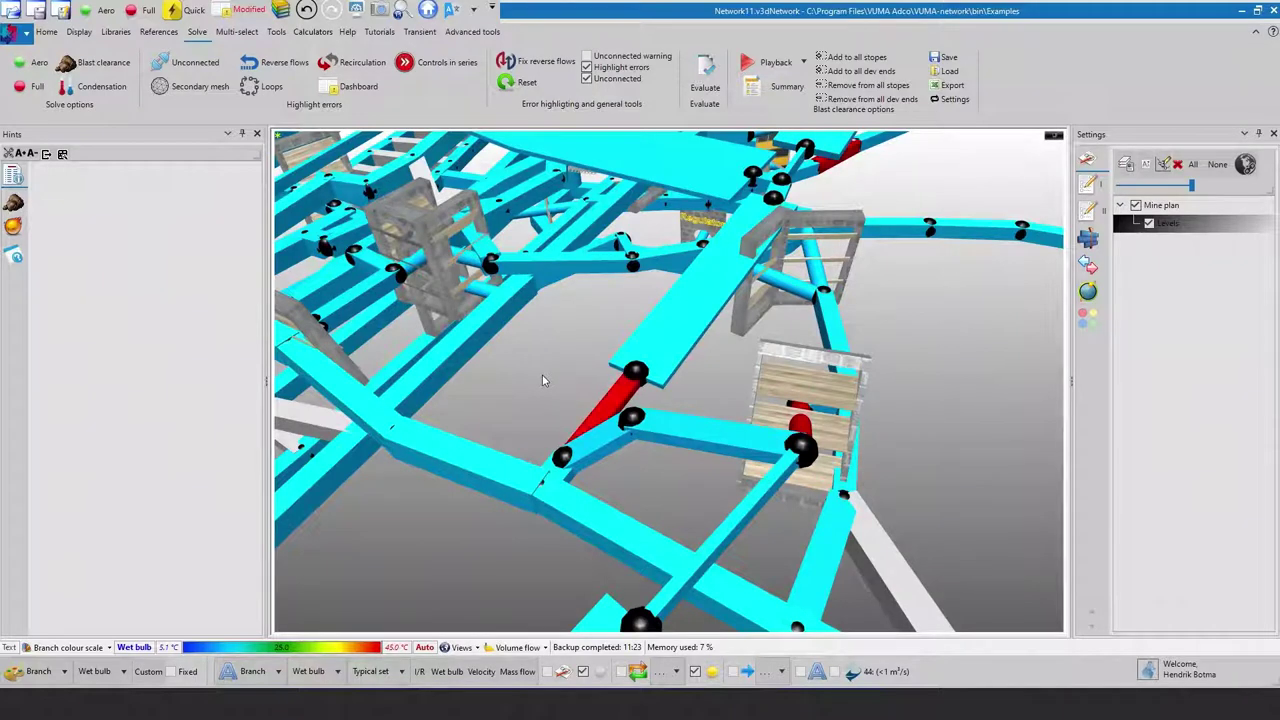
pyautogui.moveTo(548, 207)
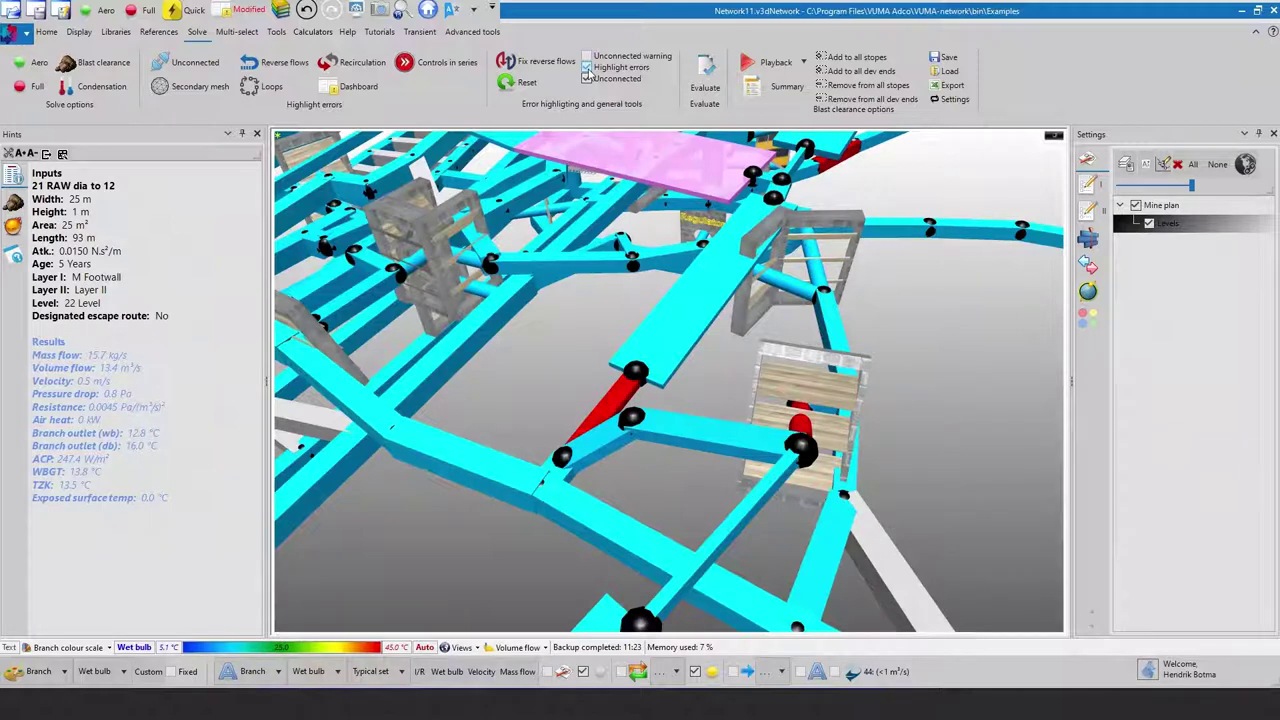
pyautogui.click(543, 337)
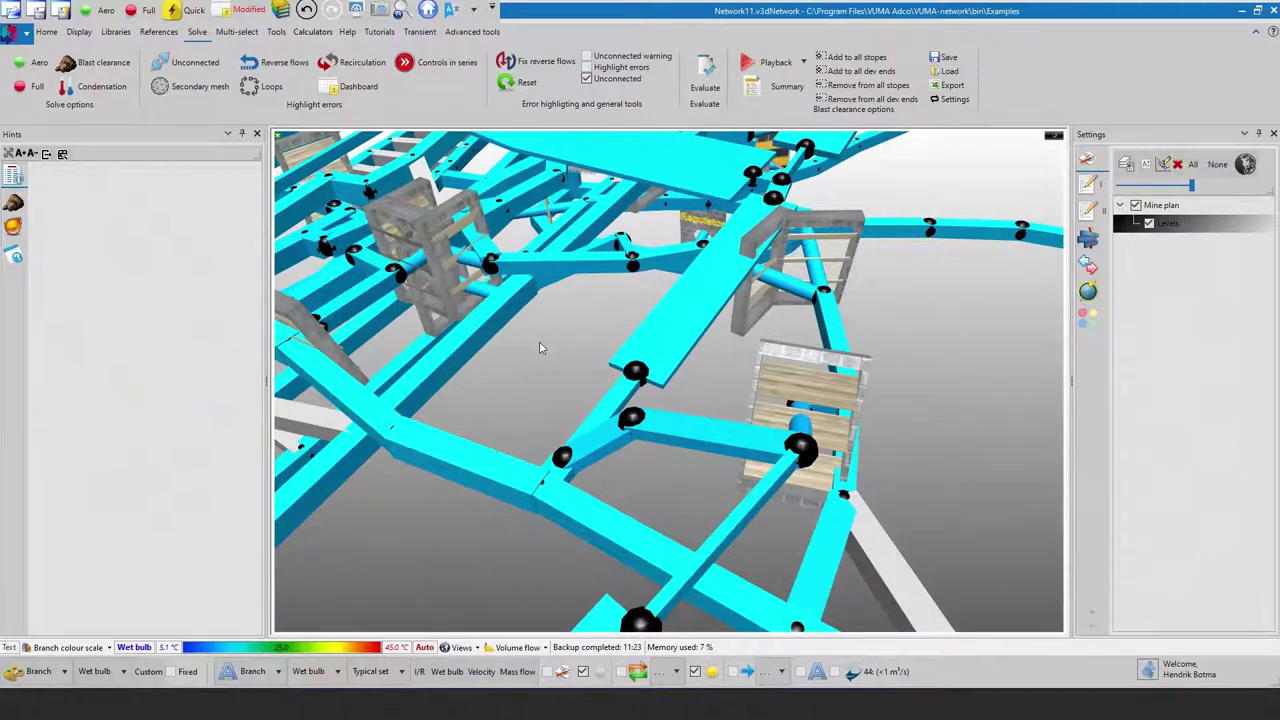
pyautogui.click(525, 138)
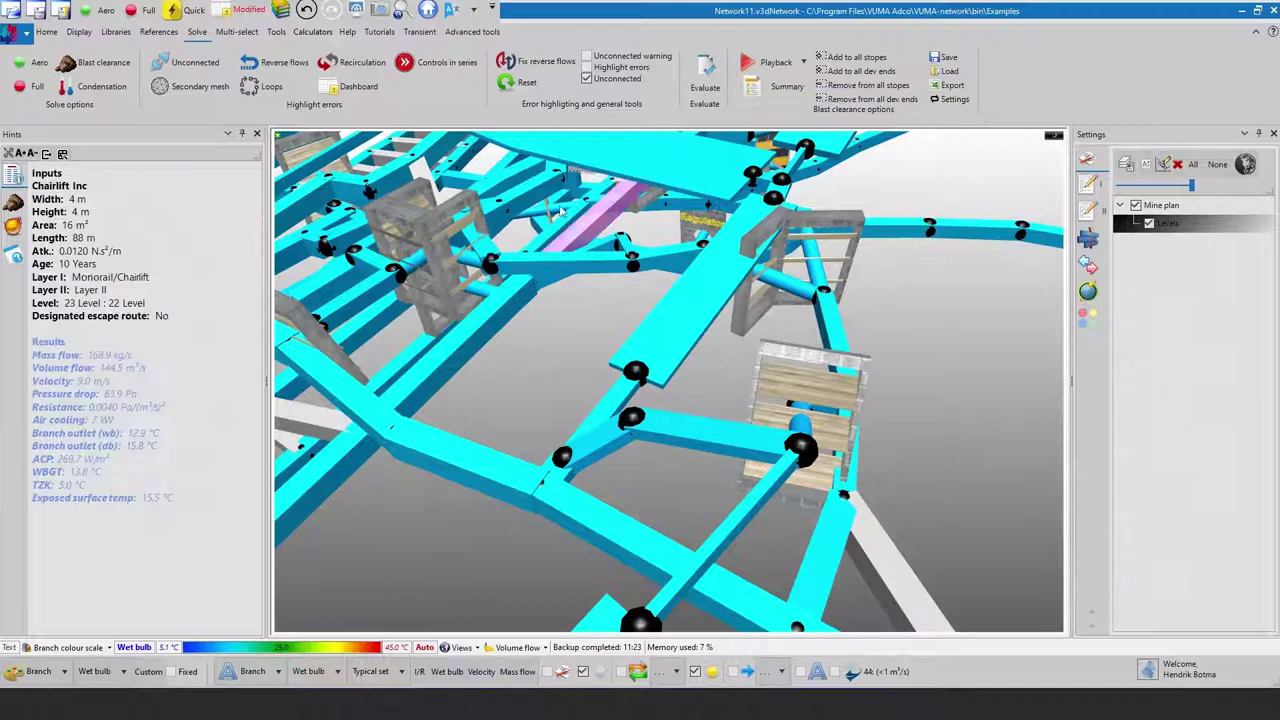
pyautogui.click(520, 88)
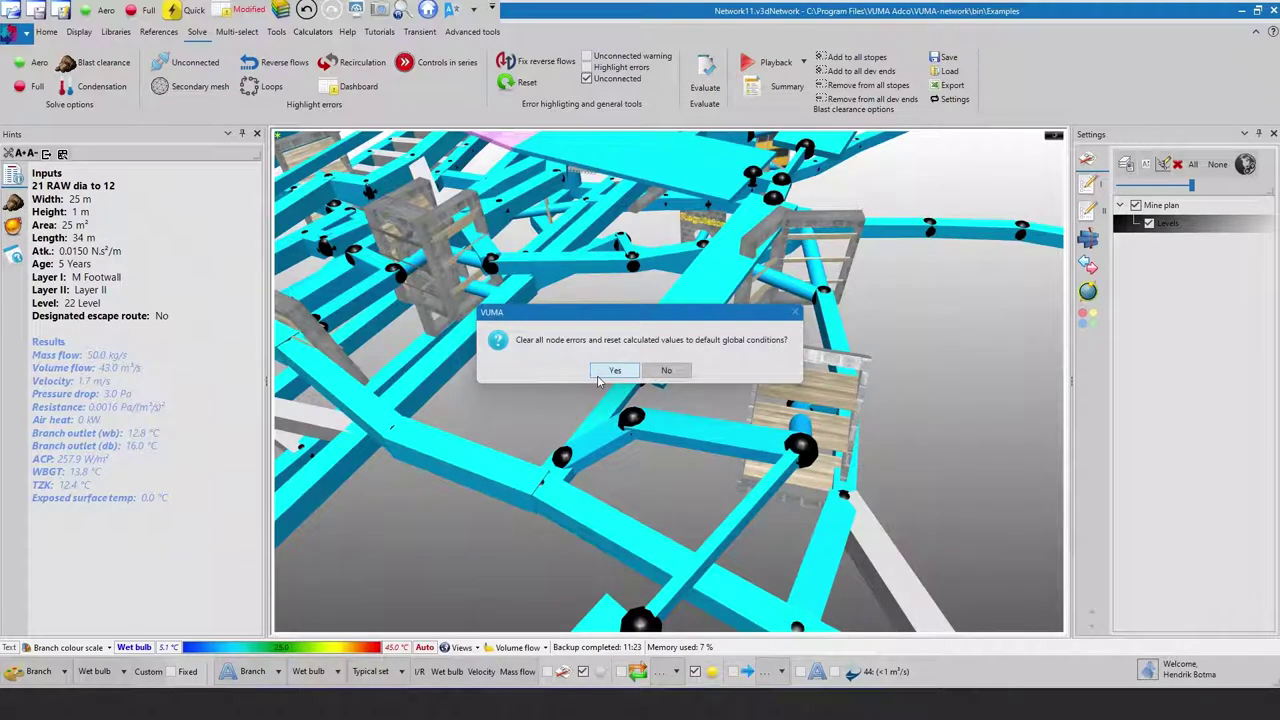
pyautogui.click(612, 372)
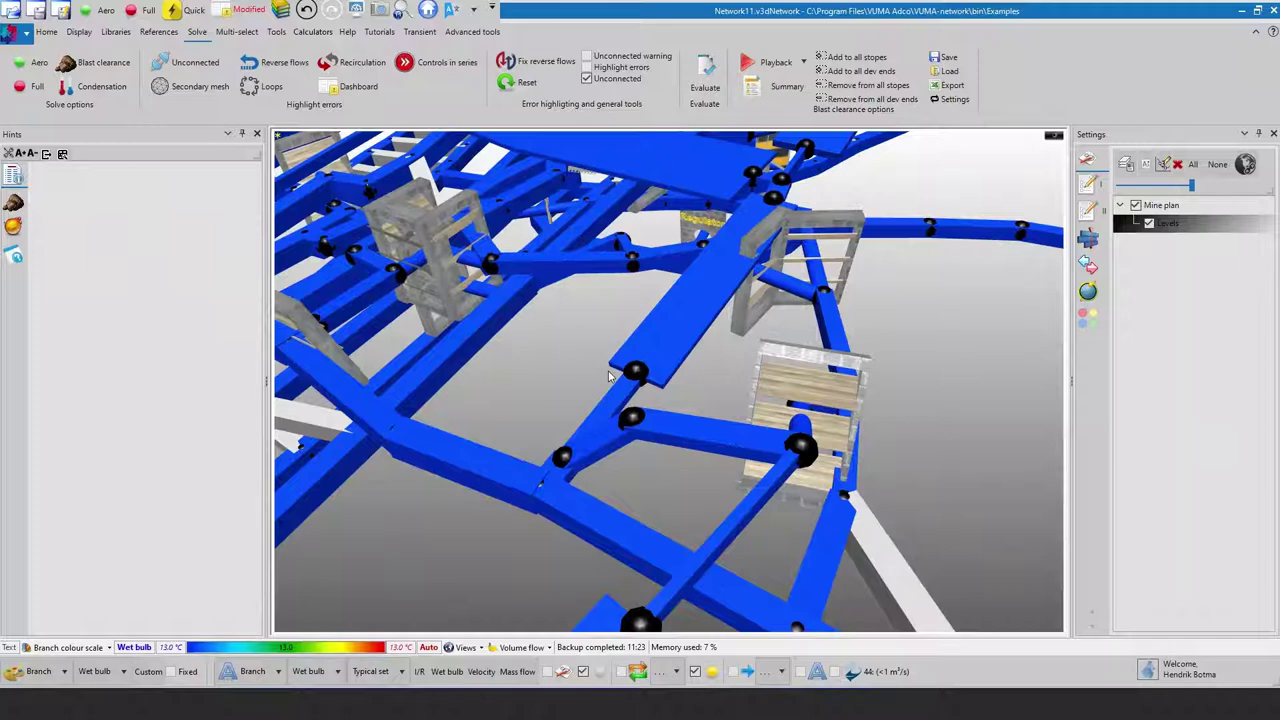
# - Enable the unconnected-branch warning and run an Aero solve
pyautogui.click(608, 160)
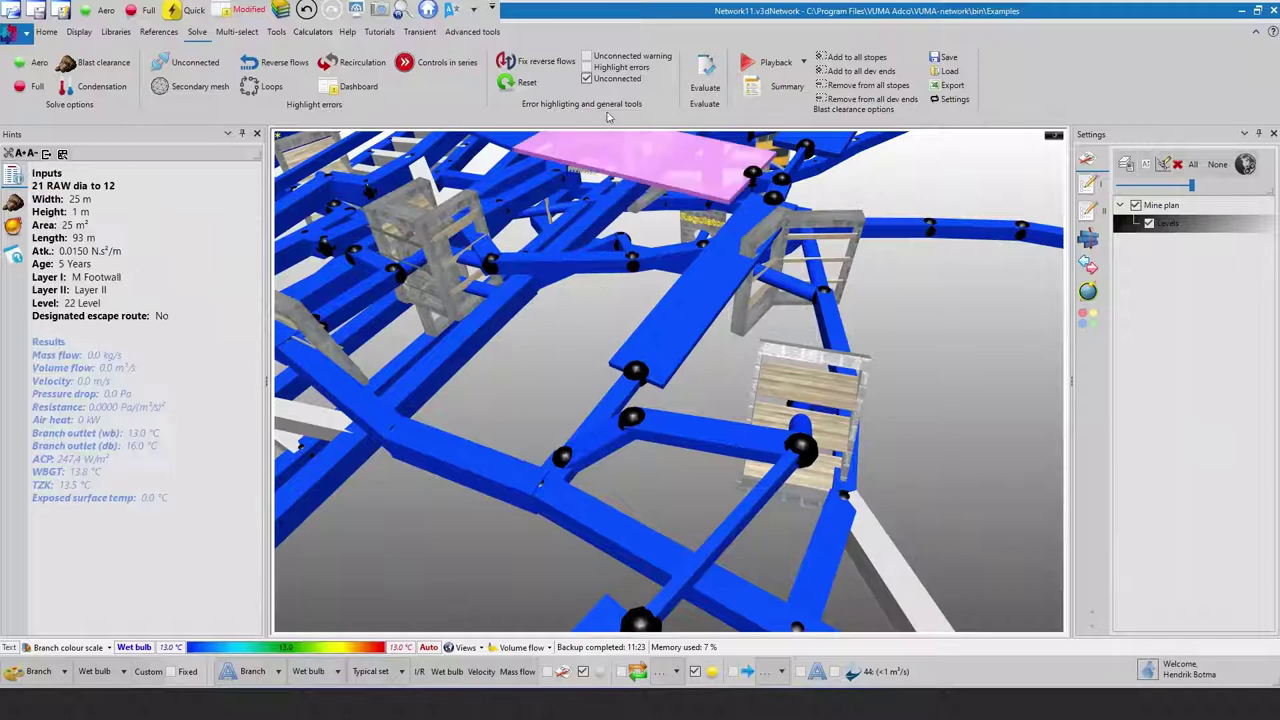
pyautogui.click(618, 58)
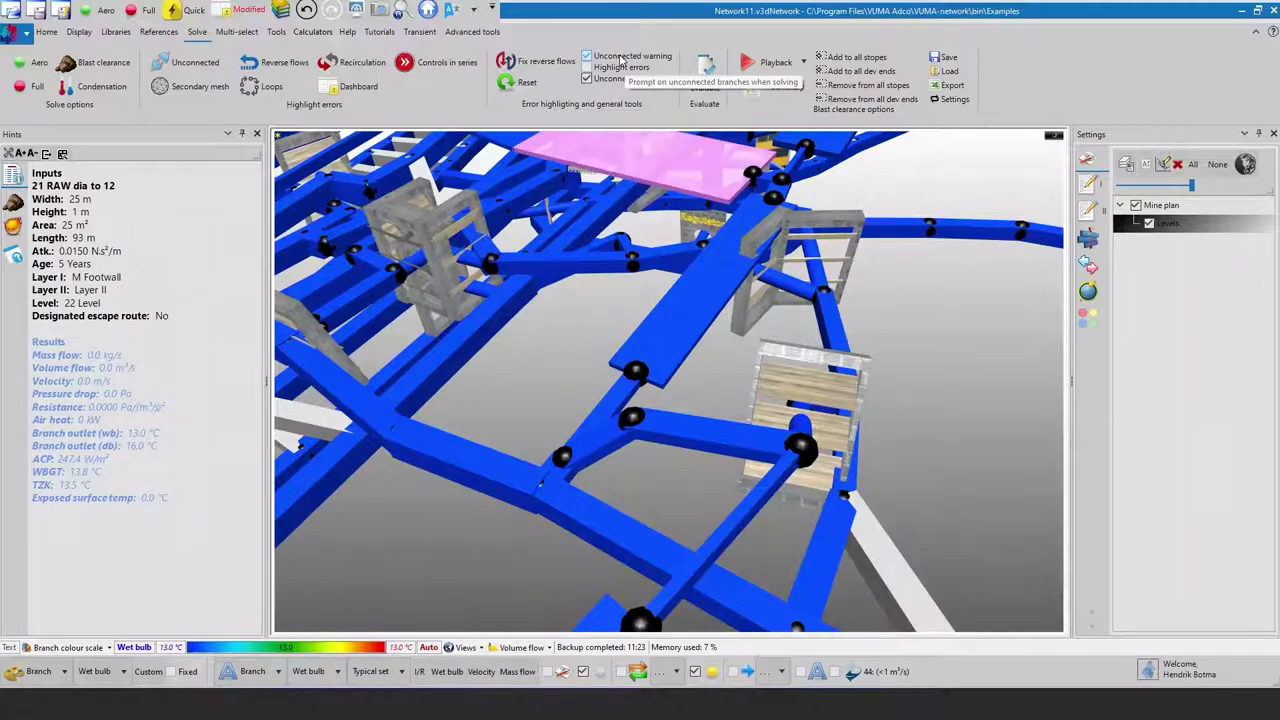
pyautogui.click(97, 11)
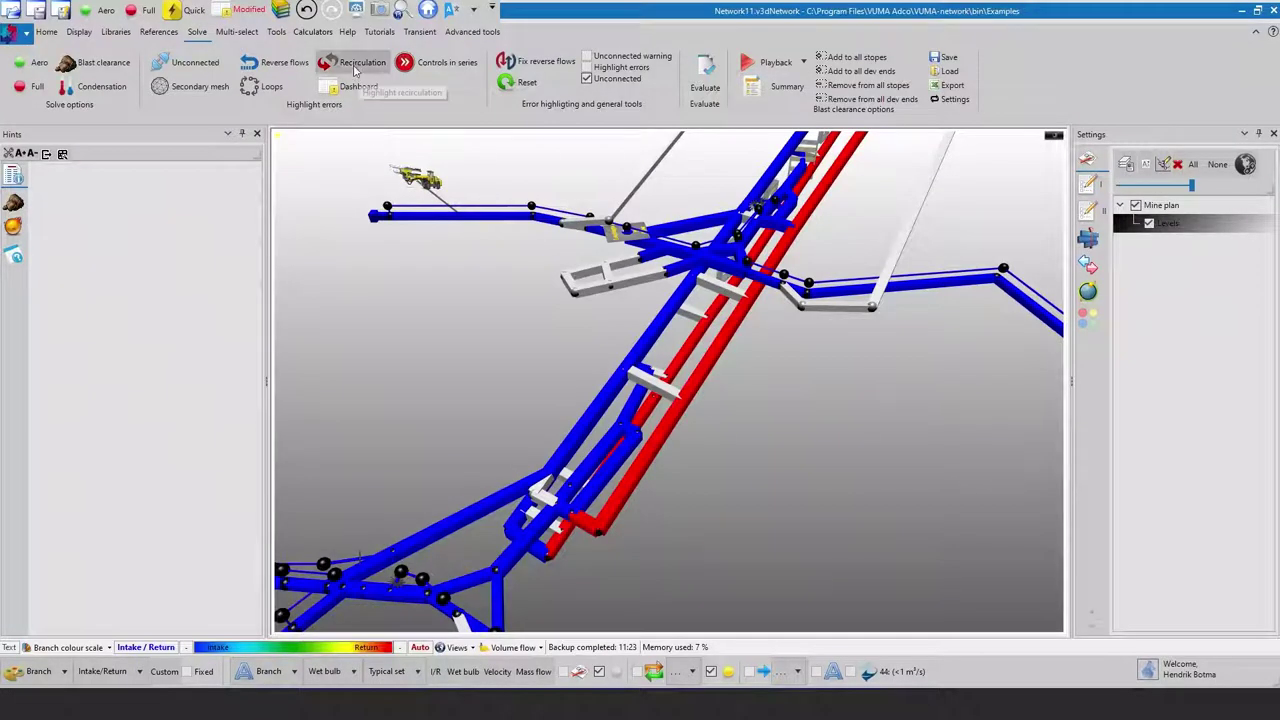
# - Inspect recirculation paths 0 and 1, zooming to branches 439 M 25 Nth and 925 M 25 Sth drv
pyautogui.click(355, 65)
pyautogui.click(181, 194)
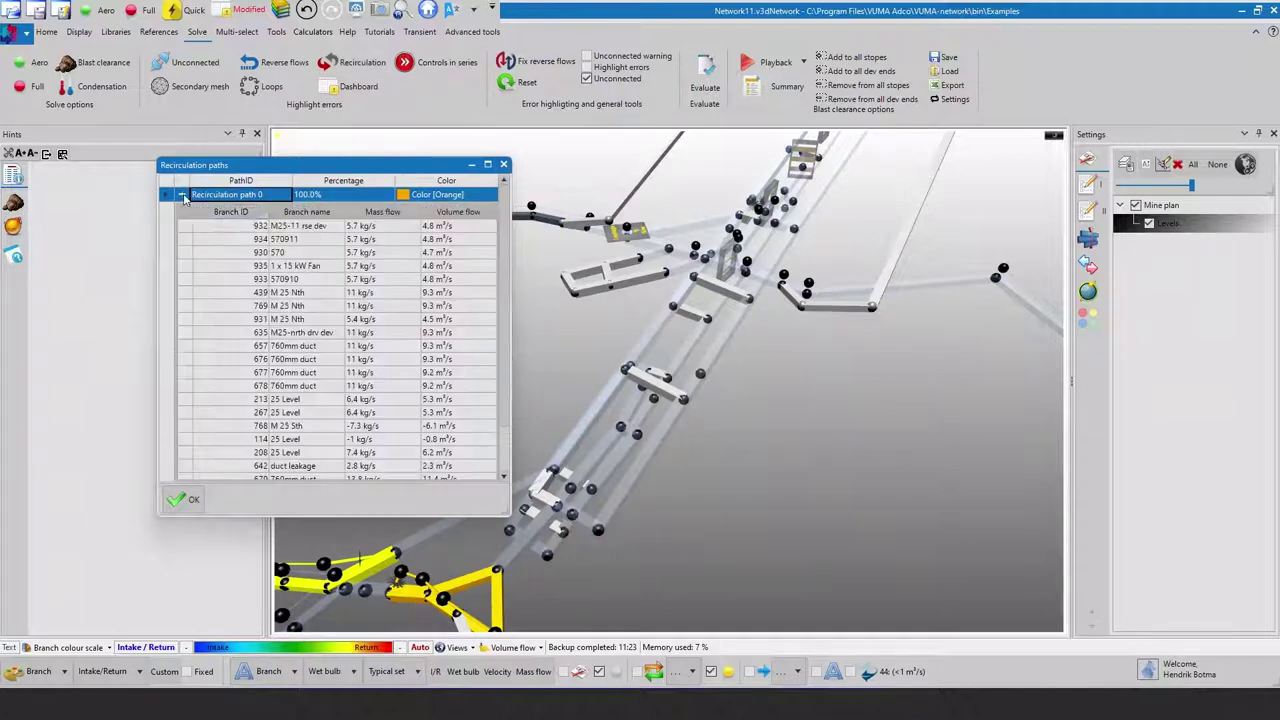
pyautogui.click(292, 238)
pyautogui.click(305, 296)
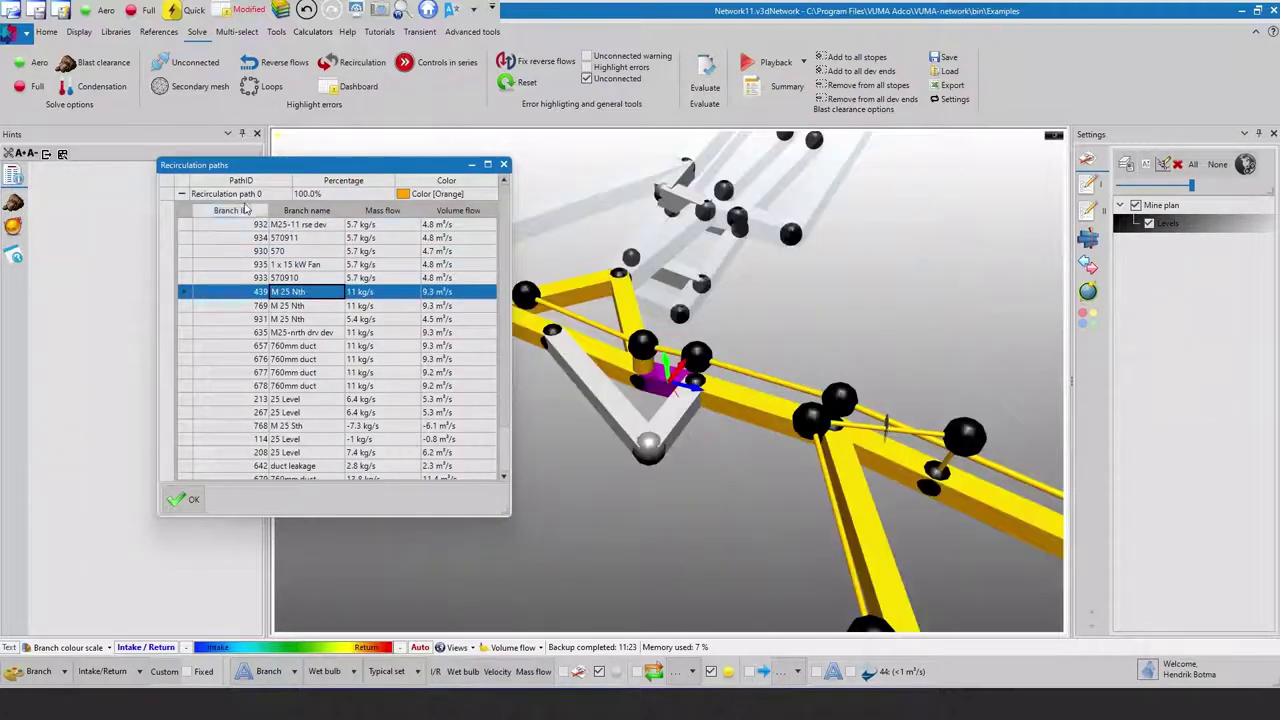
pyautogui.click(181, 194)
pyautogui.click(181, 207)
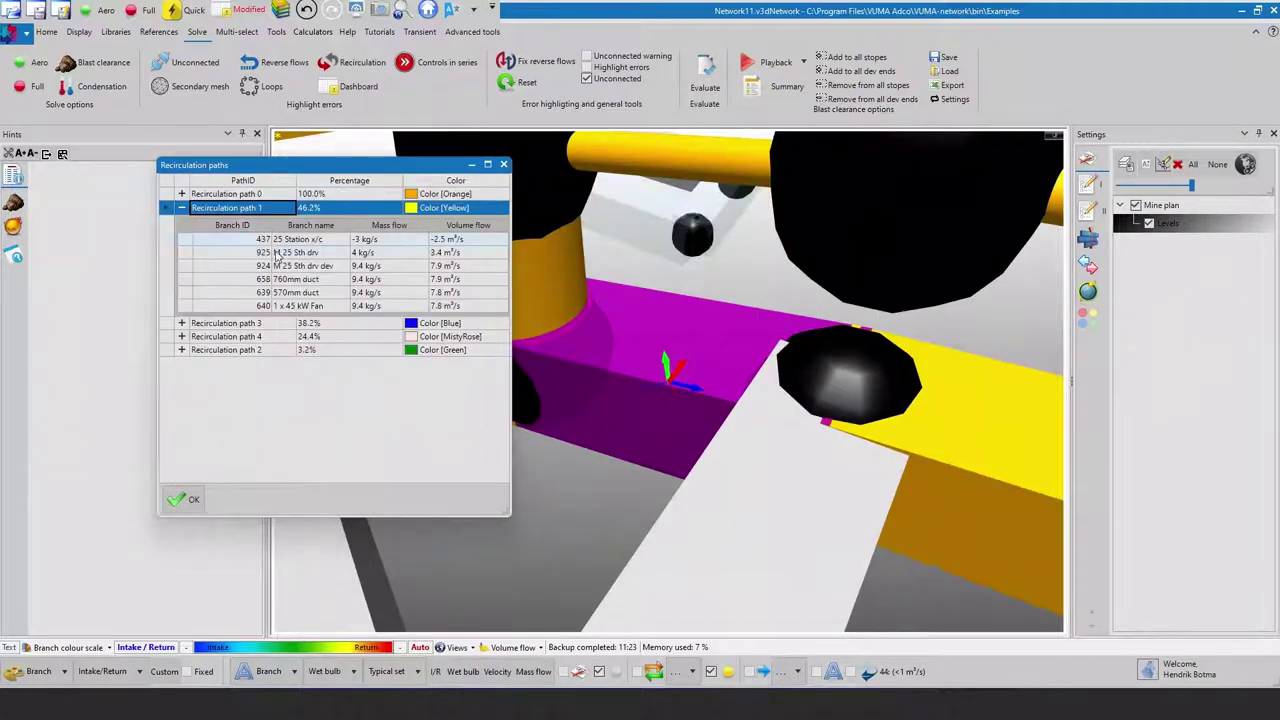
pyautogui.click(280, 252)
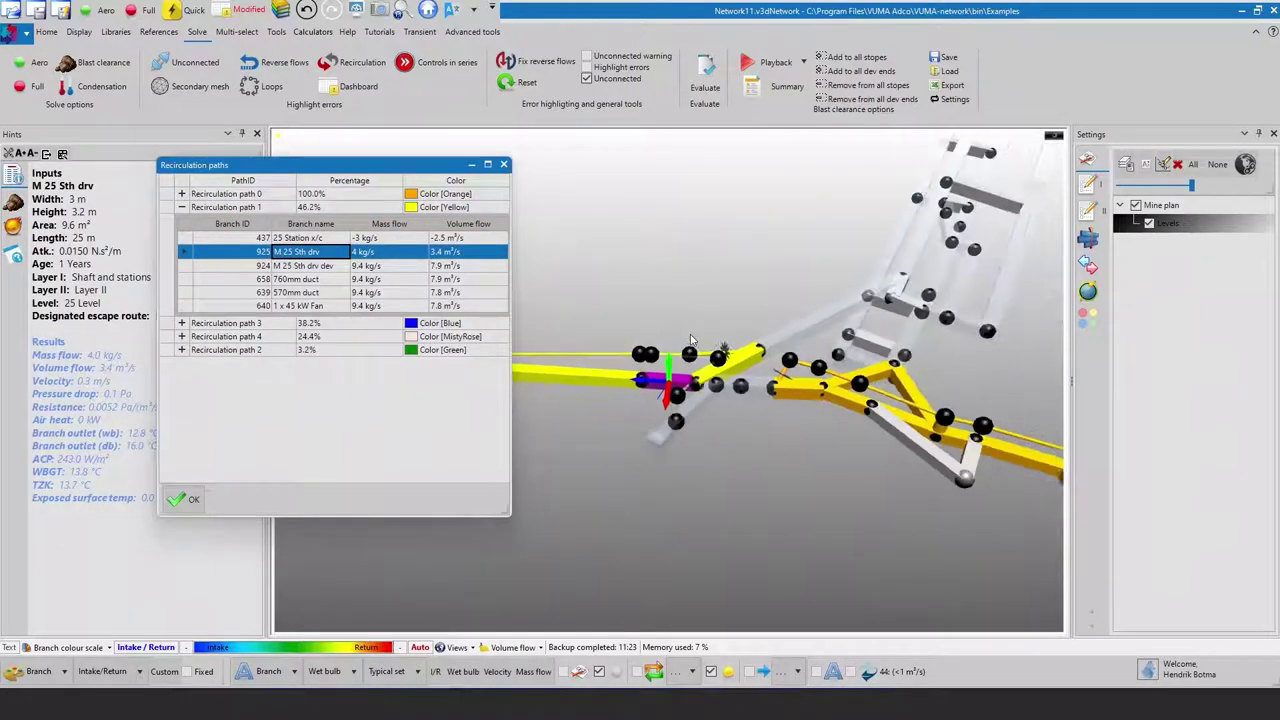
pyautogui.moveTo(415, 166); pyautogui.dragTo(469, 188)
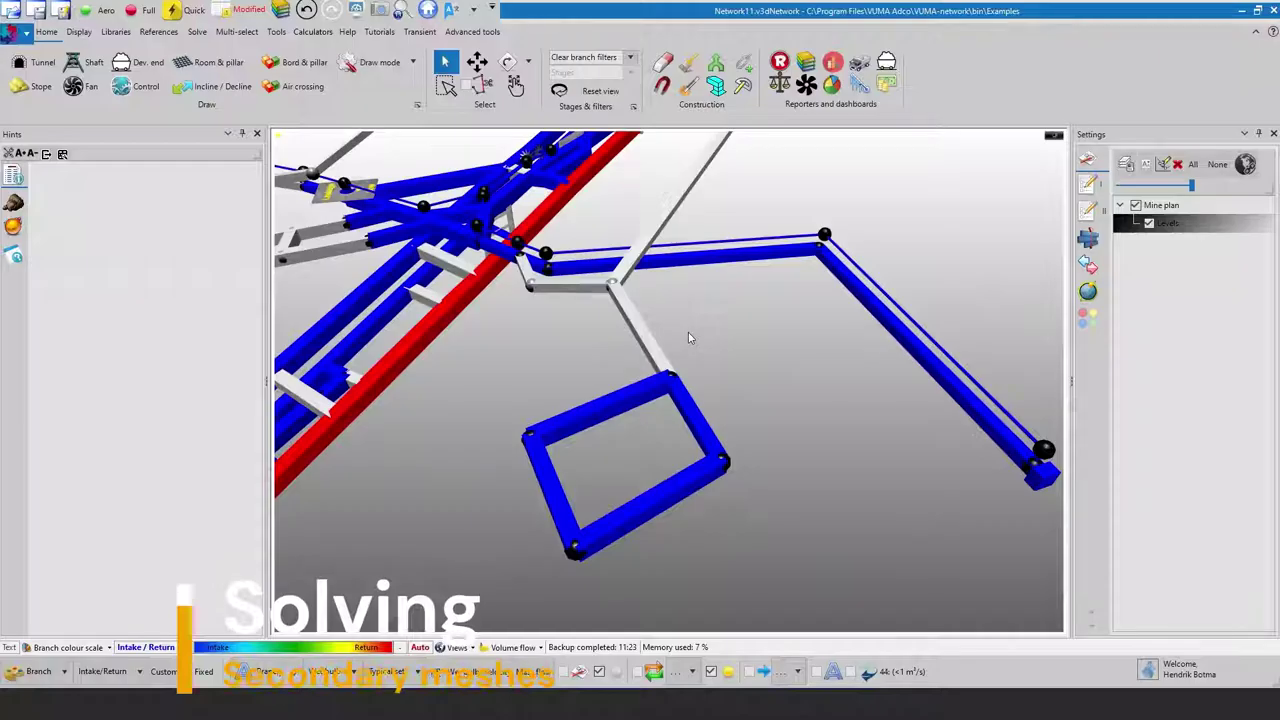
# - Re-solve the network with F5, dismissing the secondary meshes message and error list
pyautogui.click(330, 150)
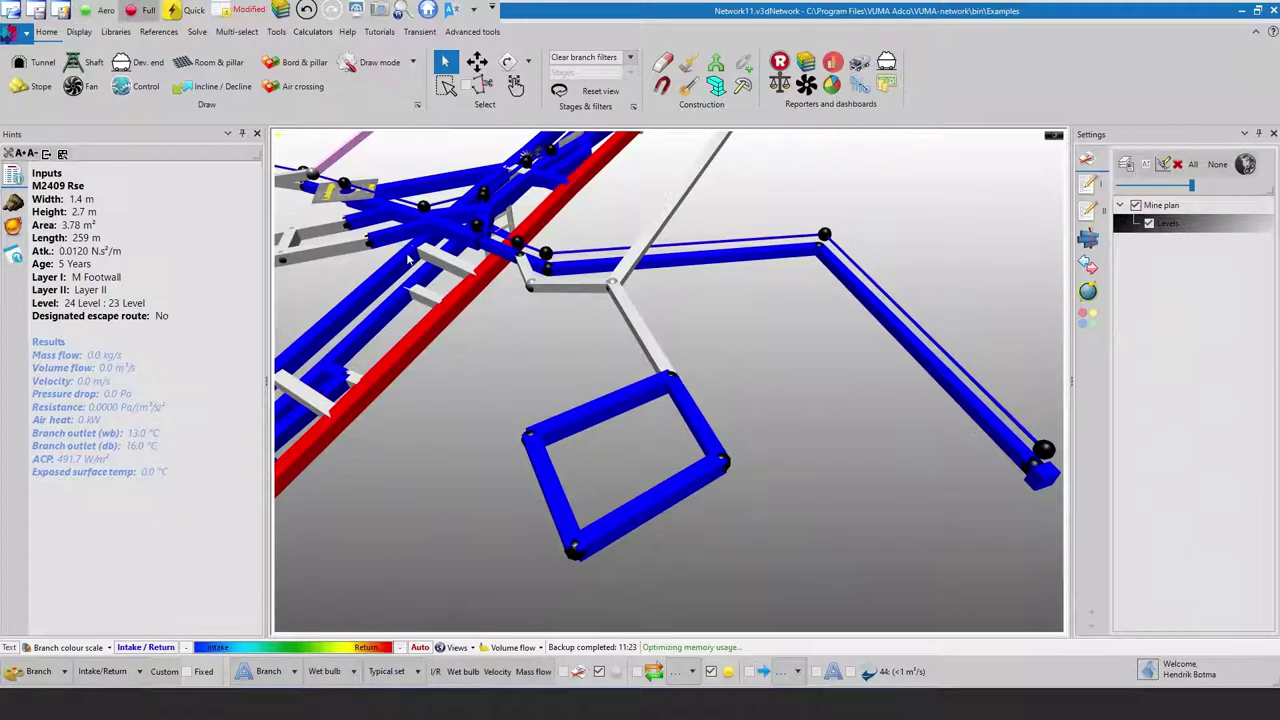
pyautogui.press('F5')
pyautogui.click(650, 377)
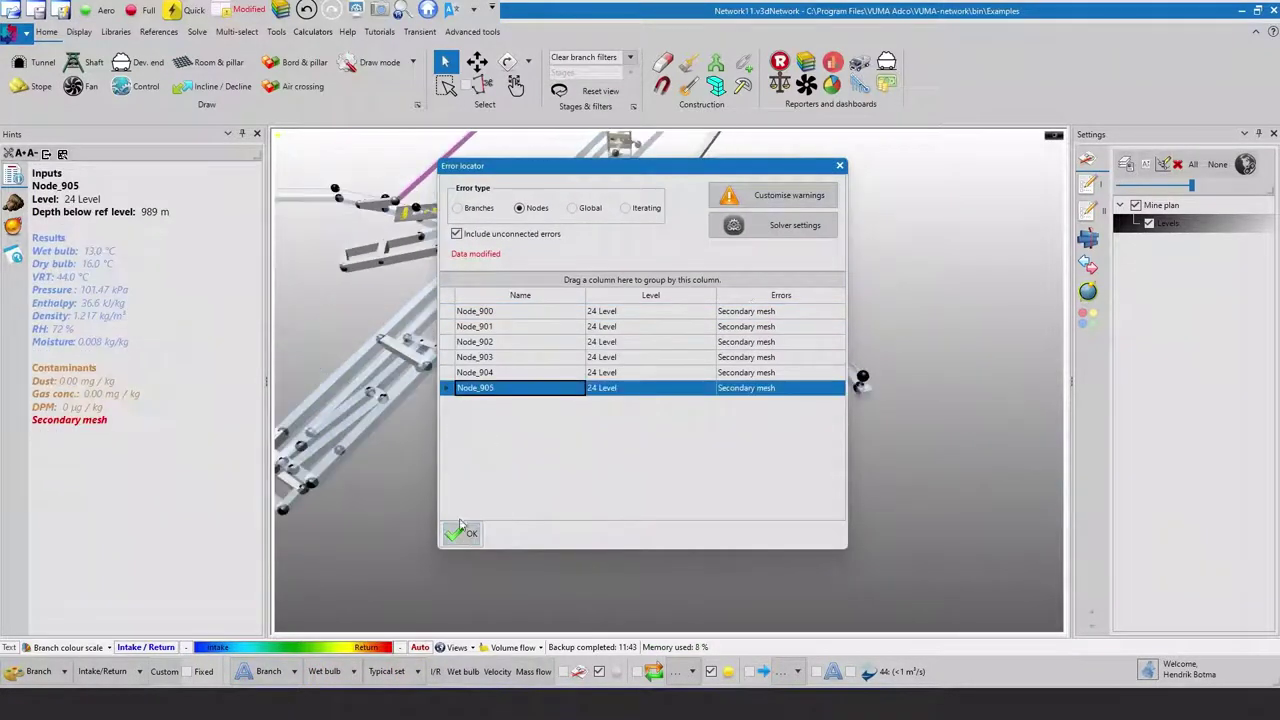
pyautogui.click(463, 530)
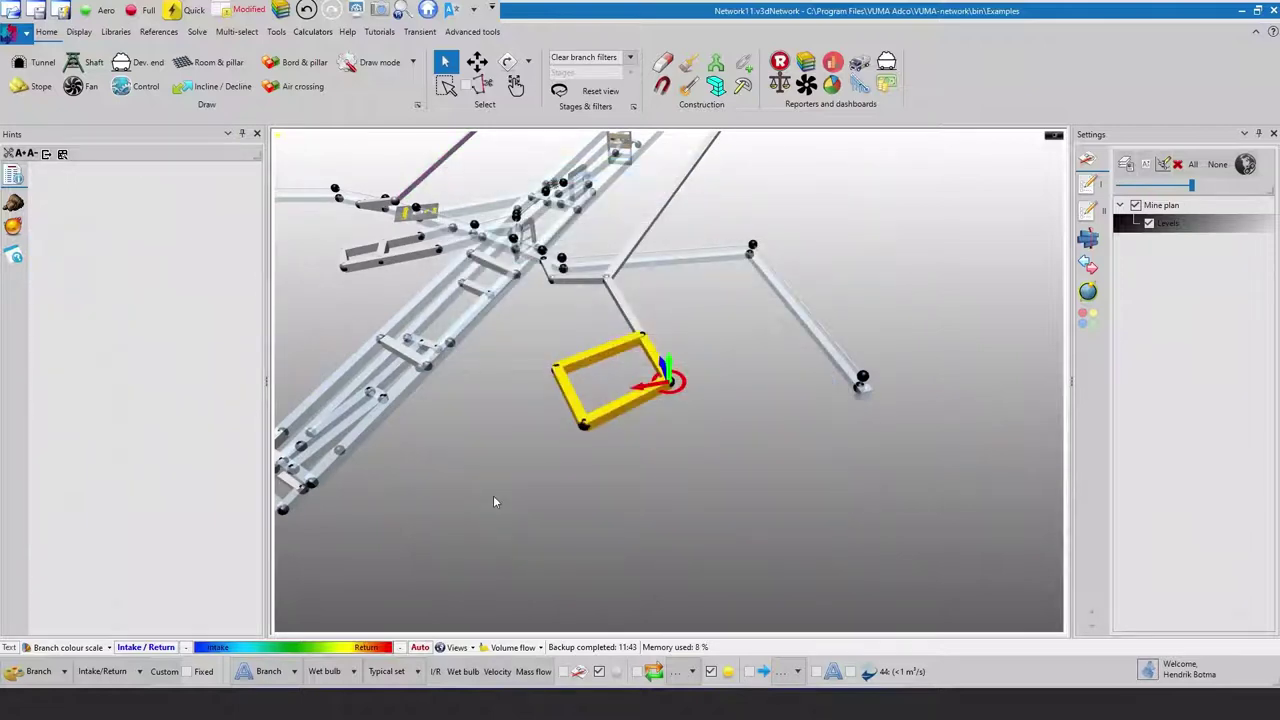
pyautogui.click(493, 500)
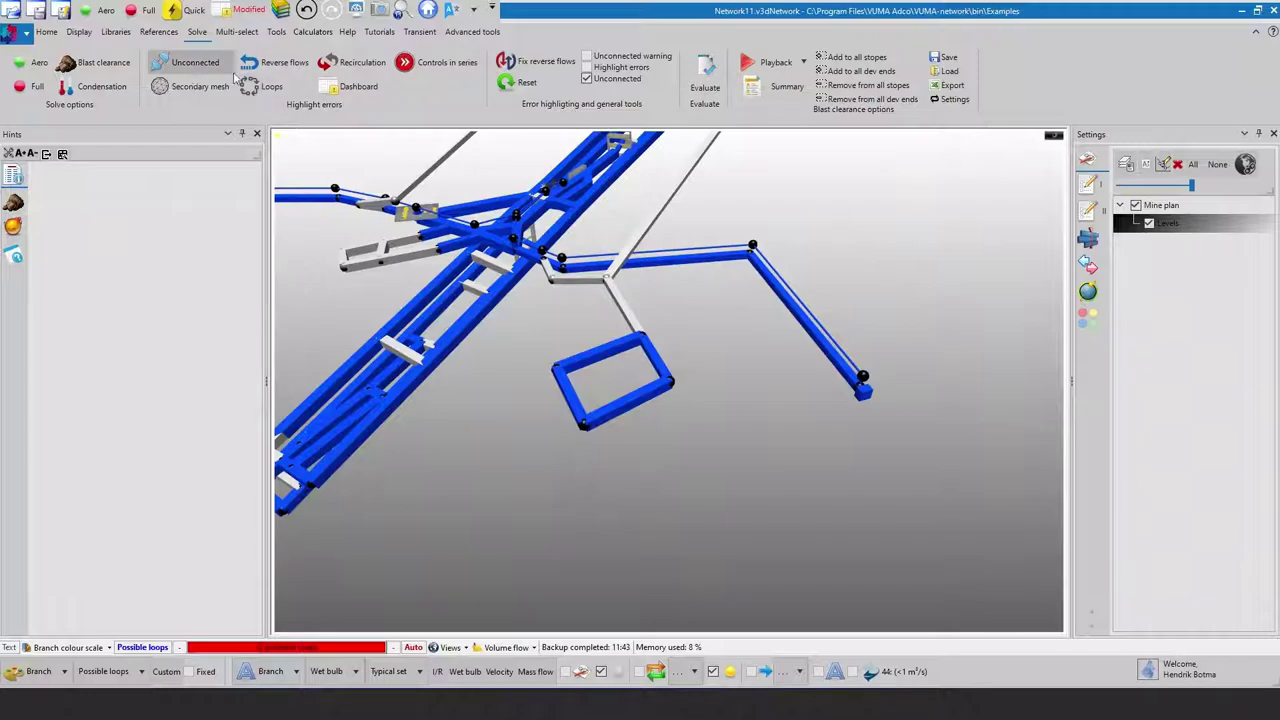
# - Jump to the 22 Level possible-loop branch from the Dashboard and orbit around it
pyautogui.click(352, 87)
pyautogui.doubleClick(758, 390)
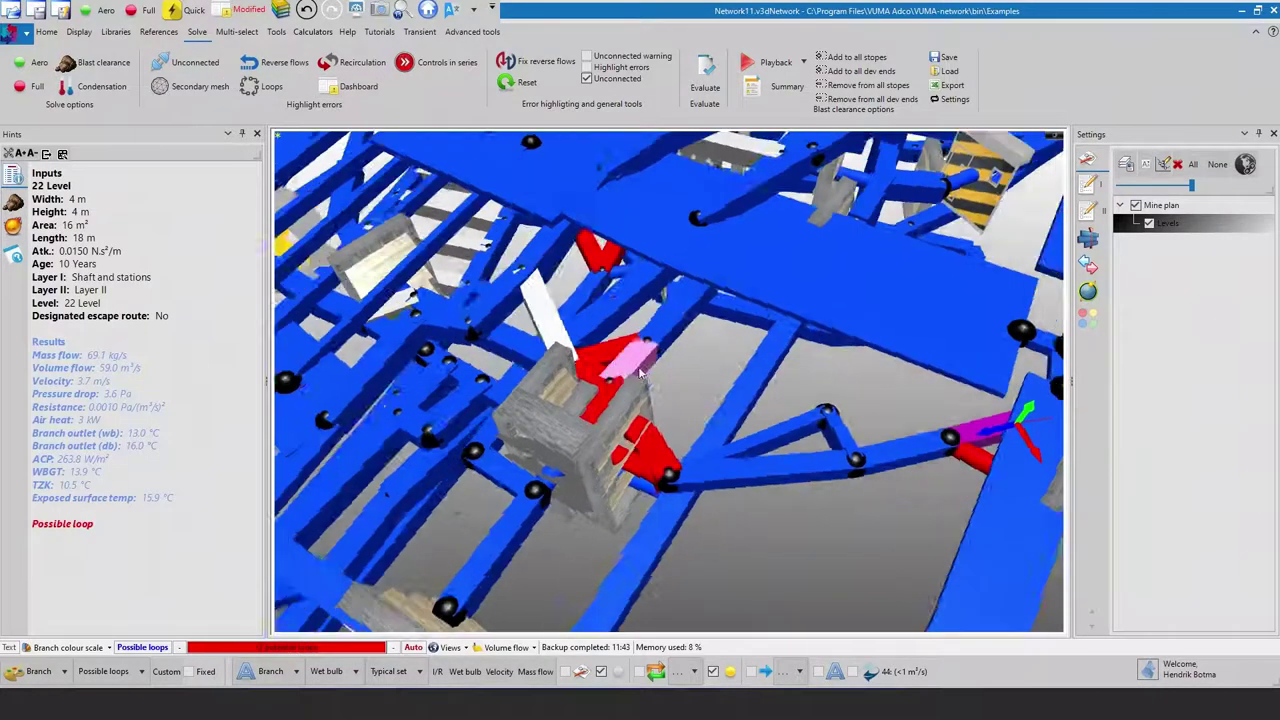
pyautogui.moveTo(758, 390); pyautogui.dragTo(420, 345)
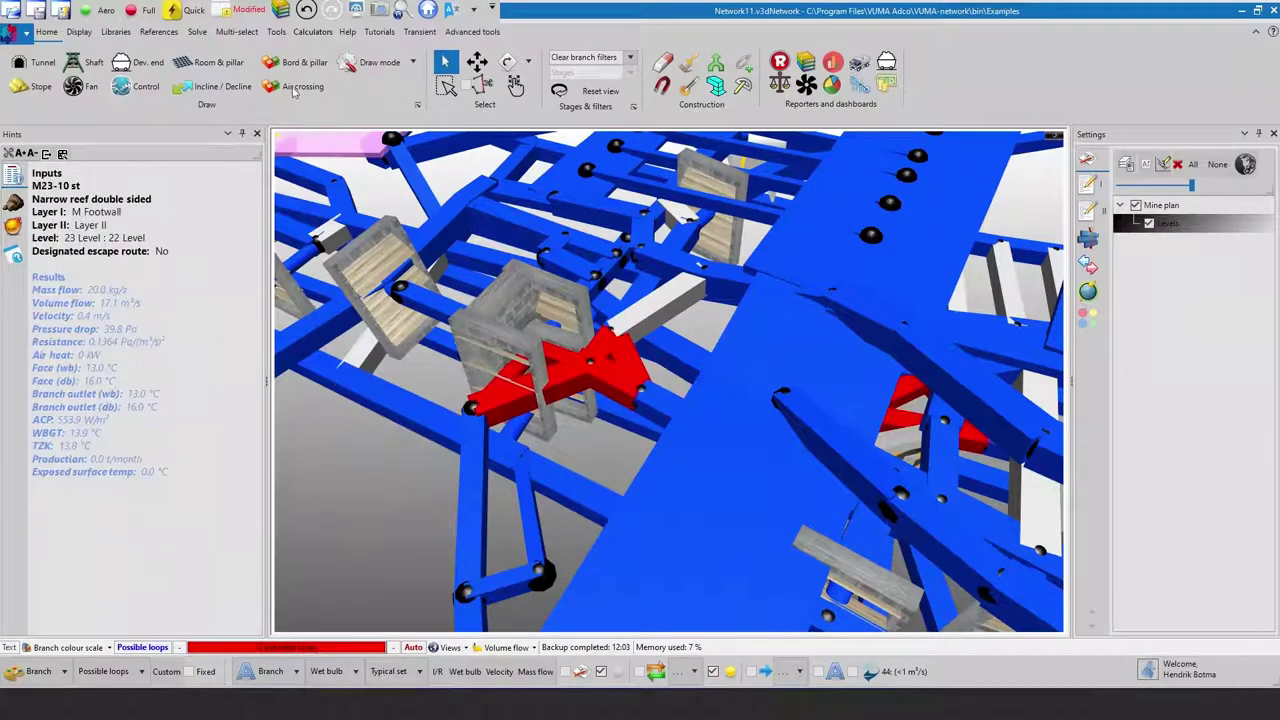
# - In the Psychro calculator, set relative humidity to 75% and solve, giving 31.84 °C dry bulb
pyautogui.click(315, 32)
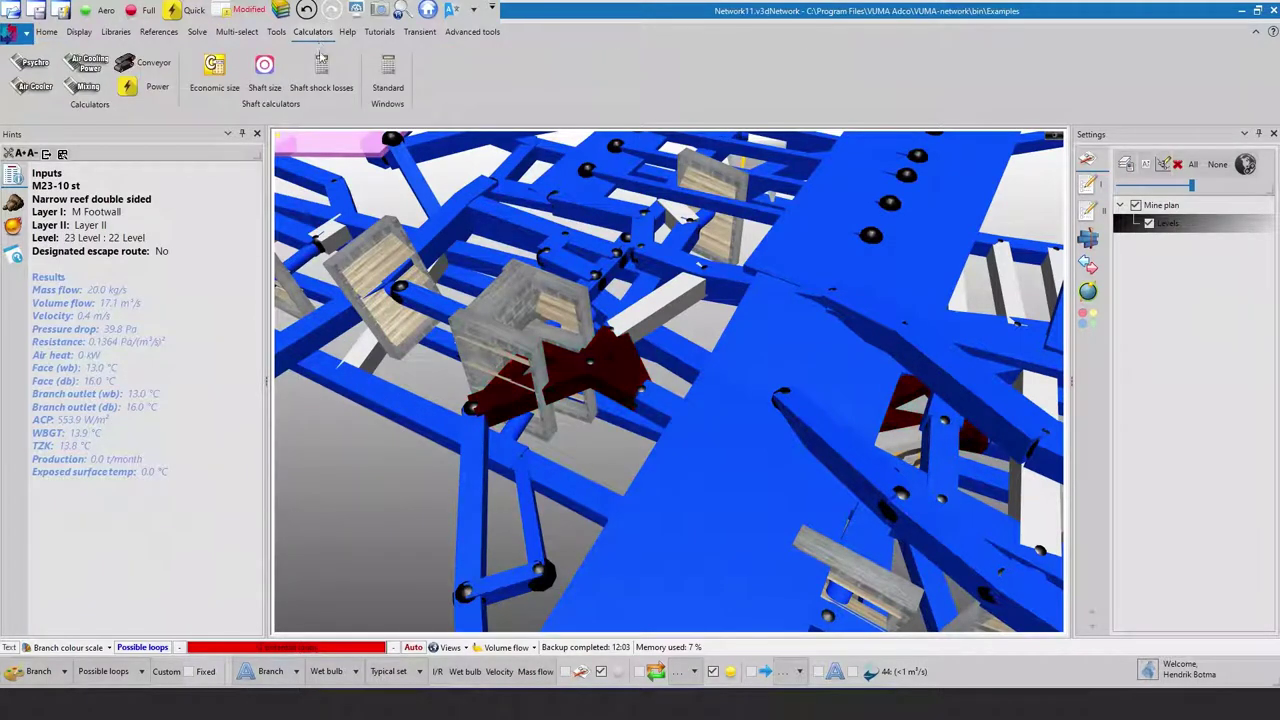
pyautogui.click(35, 66)
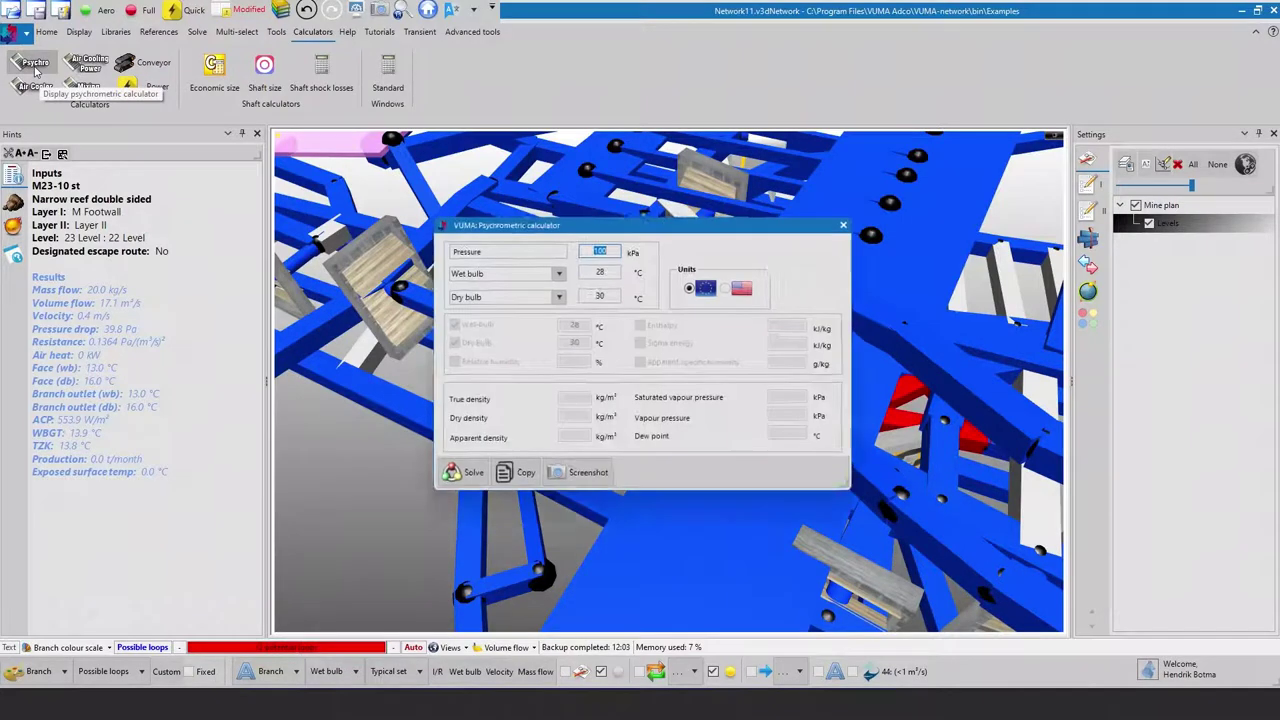
pyautogui.click(503, 296)
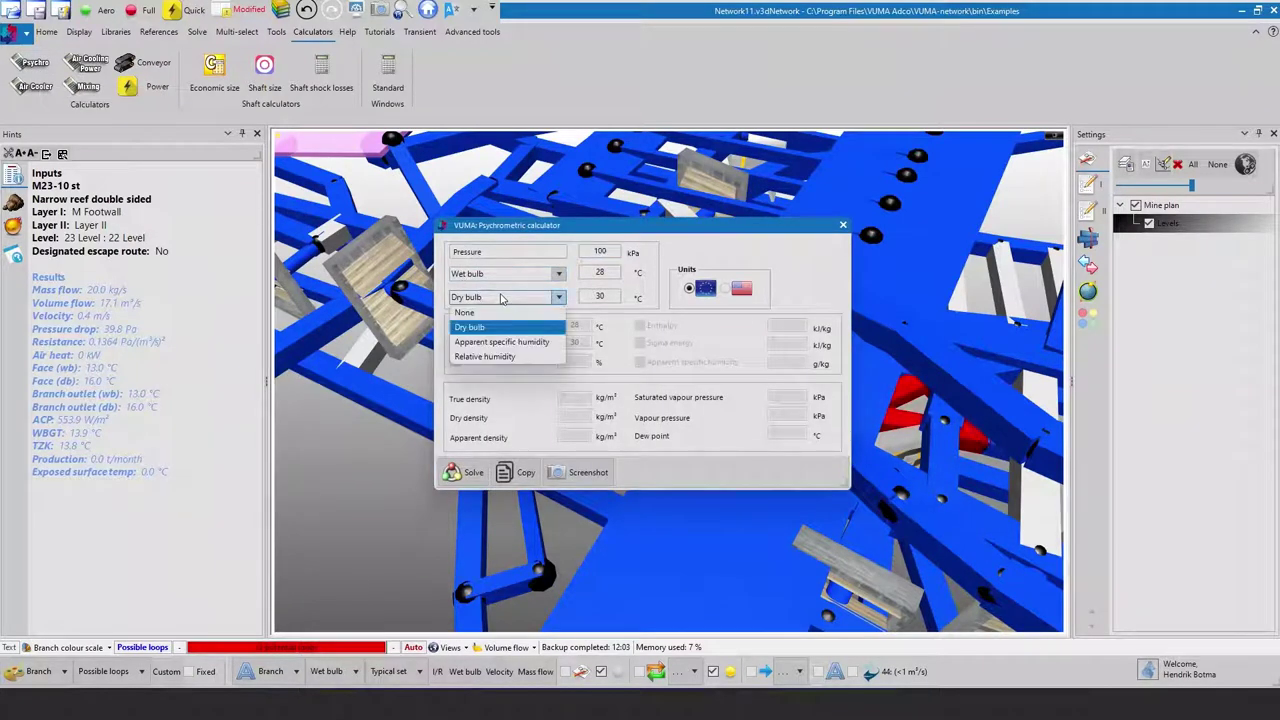
pyautogui.click(486, 357)
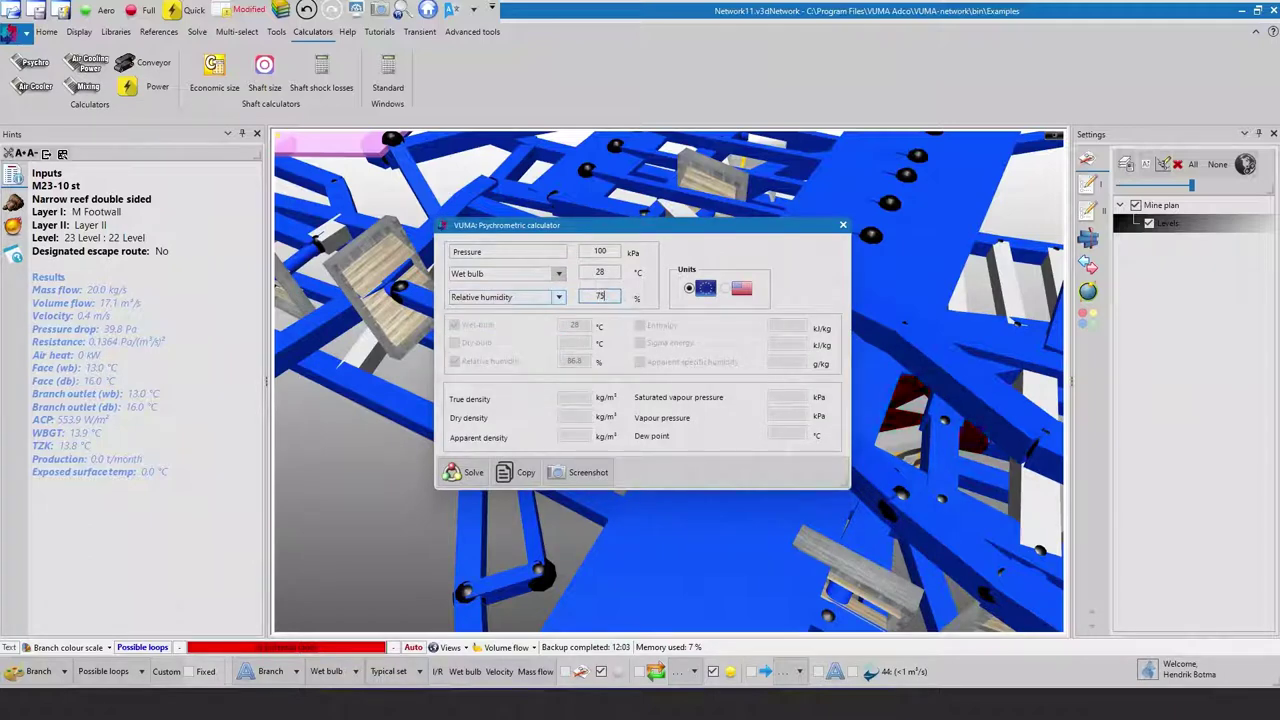
pyautogui.write('75')
pyautogui.click(458, 474)
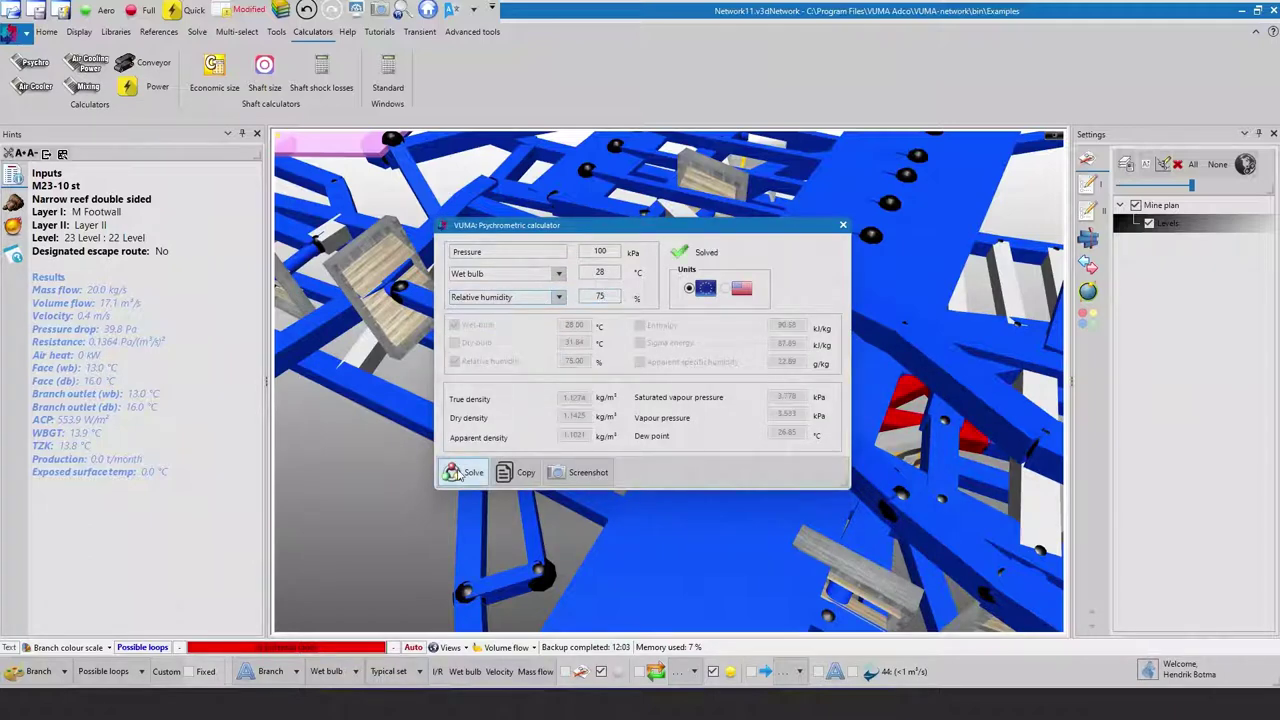
# - Copy the psychrometric results to the clipboard and close the calculator
pyautogui.click(526, 473)
pyautogui.click(645, 370)
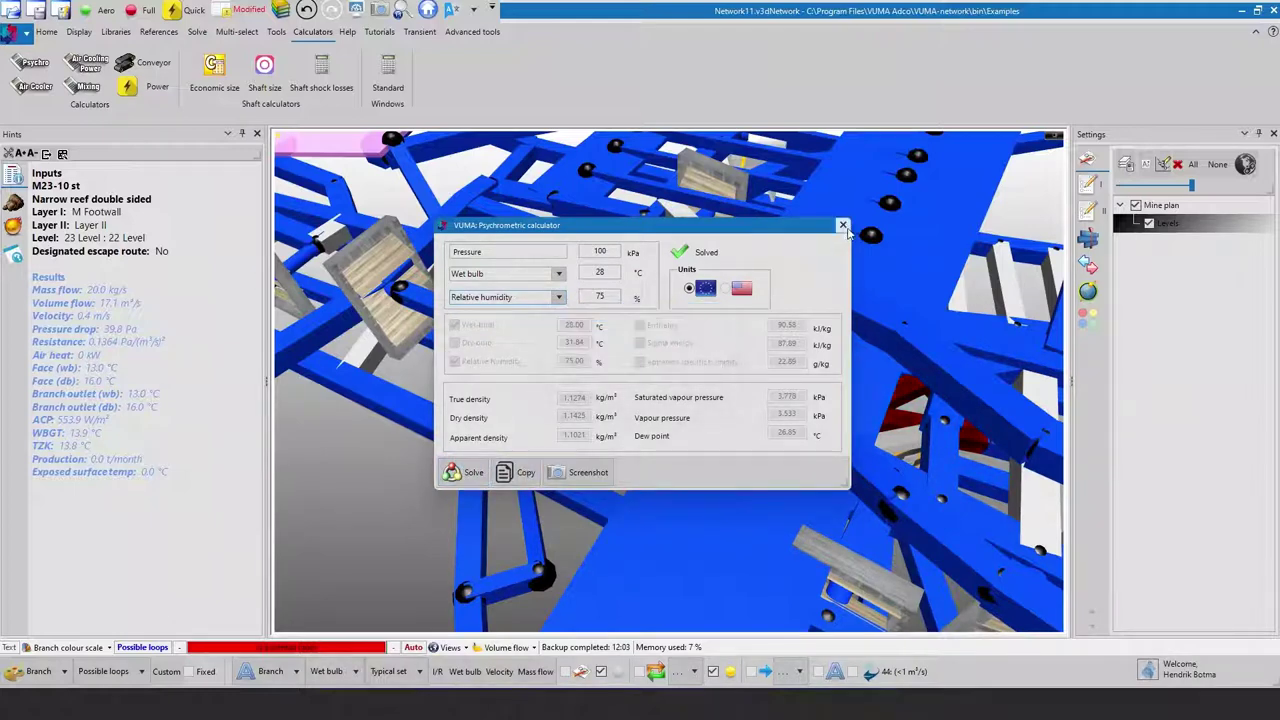
pyautogui.click(843, 226)
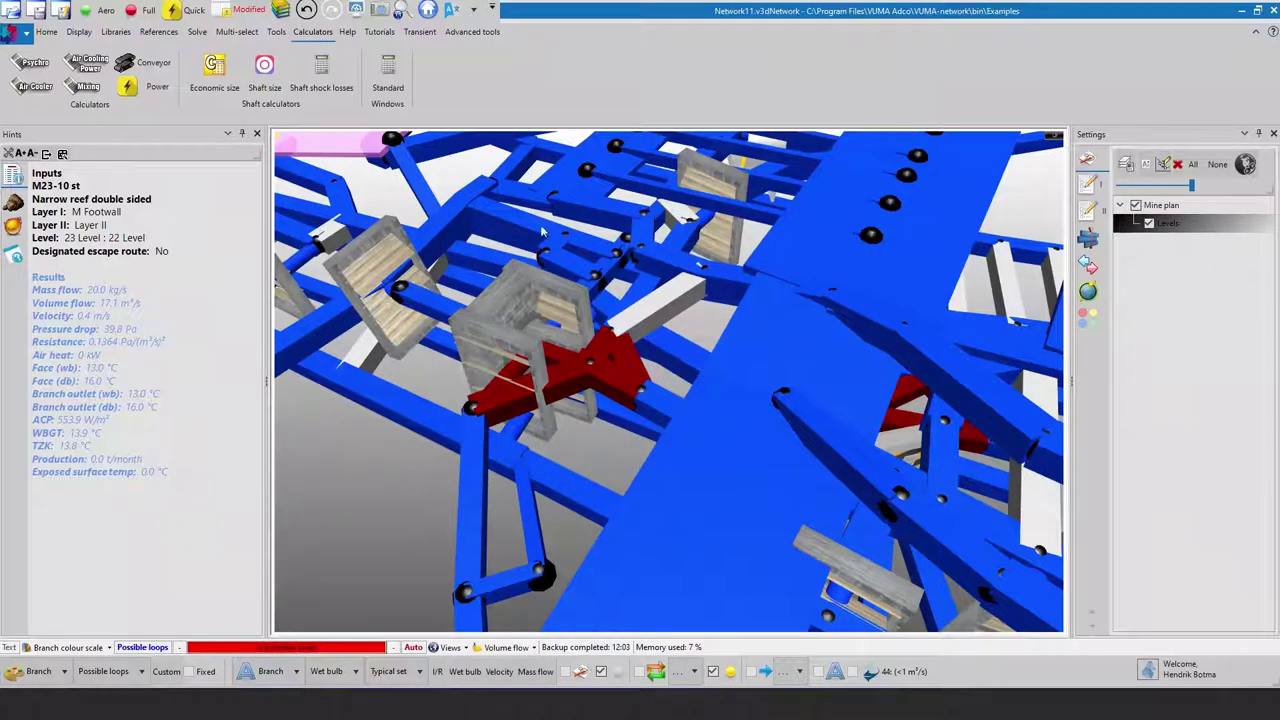
# - Solve the Air Cooler for 23 °C wet bulb, 29 °C dry bulb, 50 kg/s with horizontal spray
pyautogui.click(45, 95)
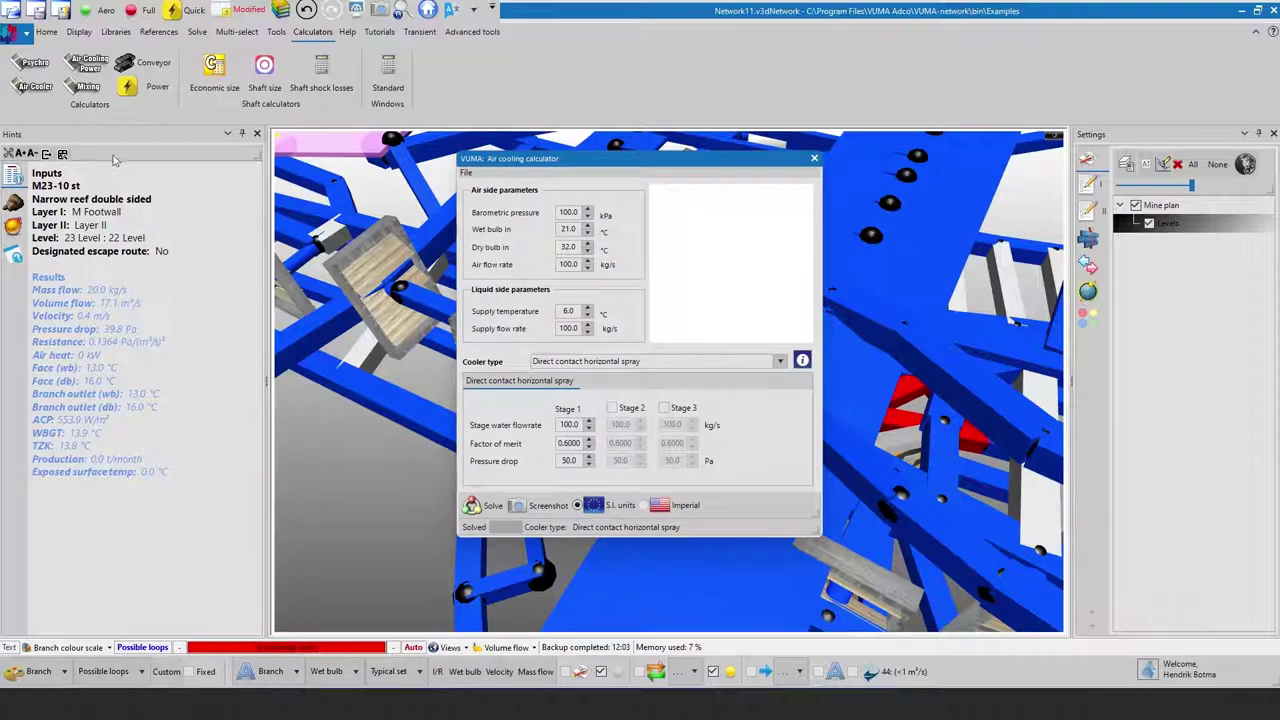
pyautogui.click(588, 226)
pyautogui.click(588, 226)
pyautogui.click(588, 251)
pyautogui.click(588, 251)
pyautogui.click(572, 264)
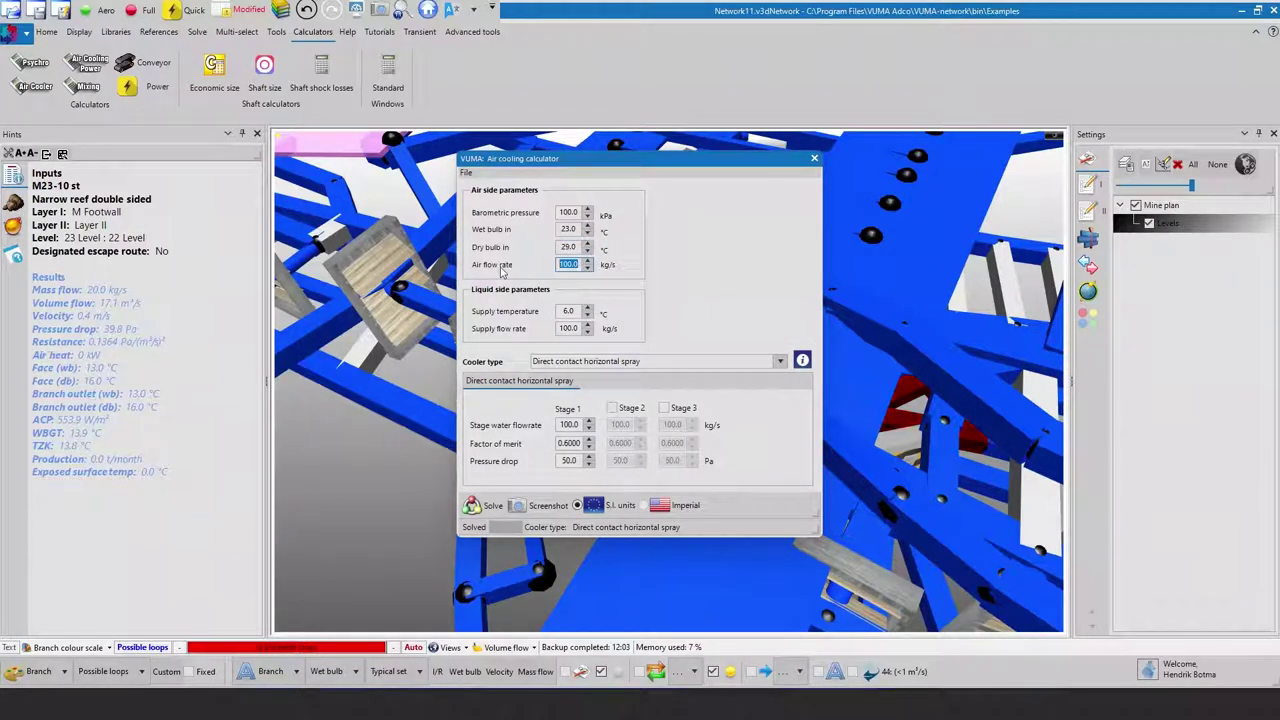
pyautogui.click(578, 363)
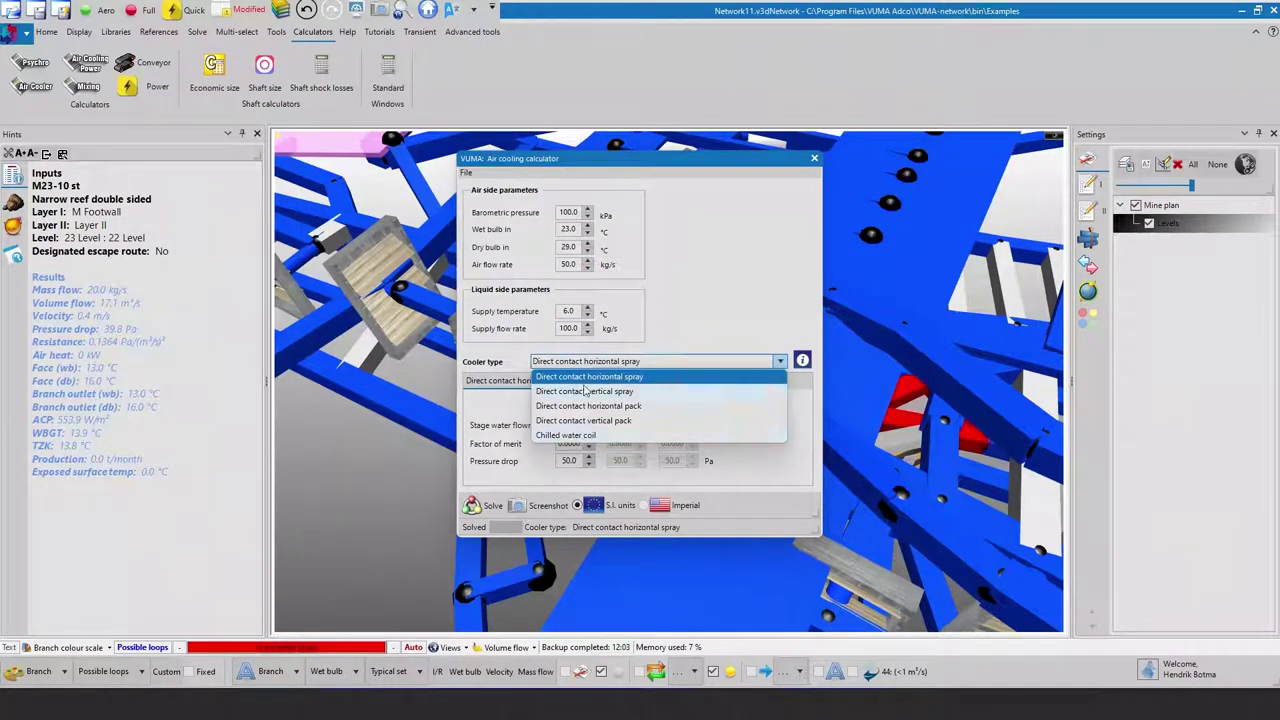
pyautogui.click(589, 376)
pyautogui.click(490, 505)
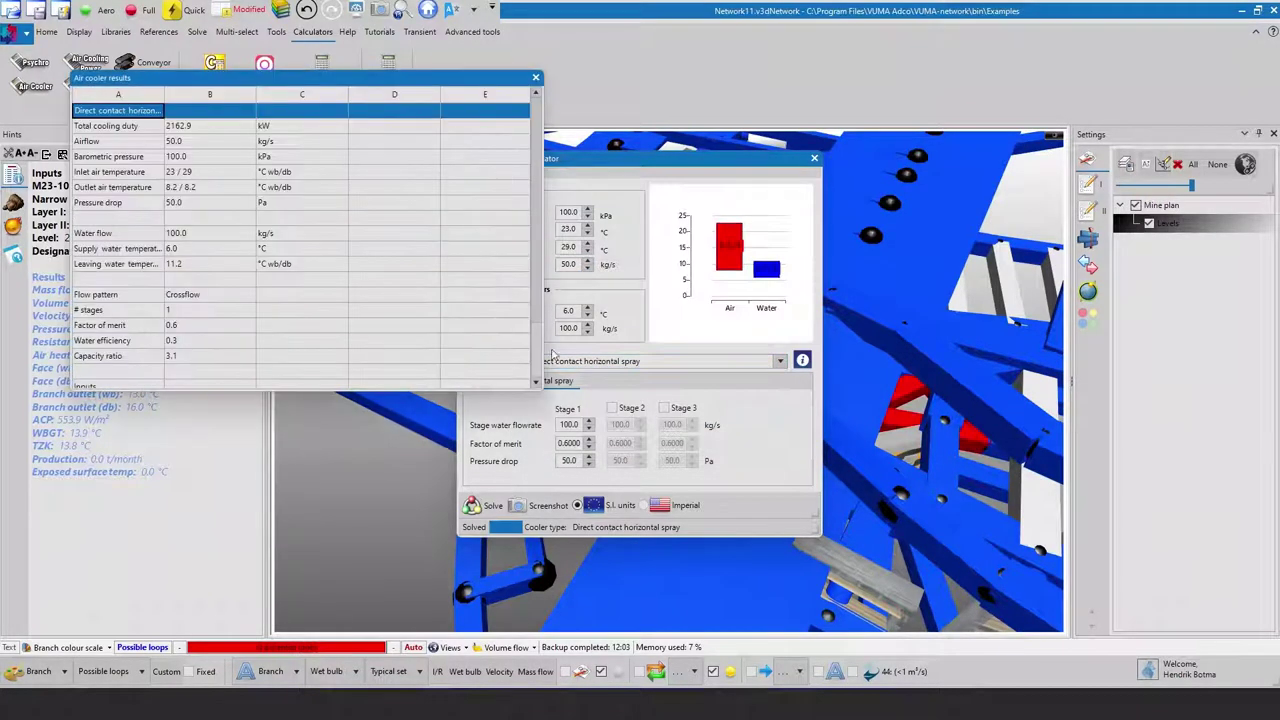
# - Review the 2162.9 kW cooler results beside the calculator, then close both windows
pyautogui.moveTo(390, 80); pyautogui.dragTo(1041, 180)
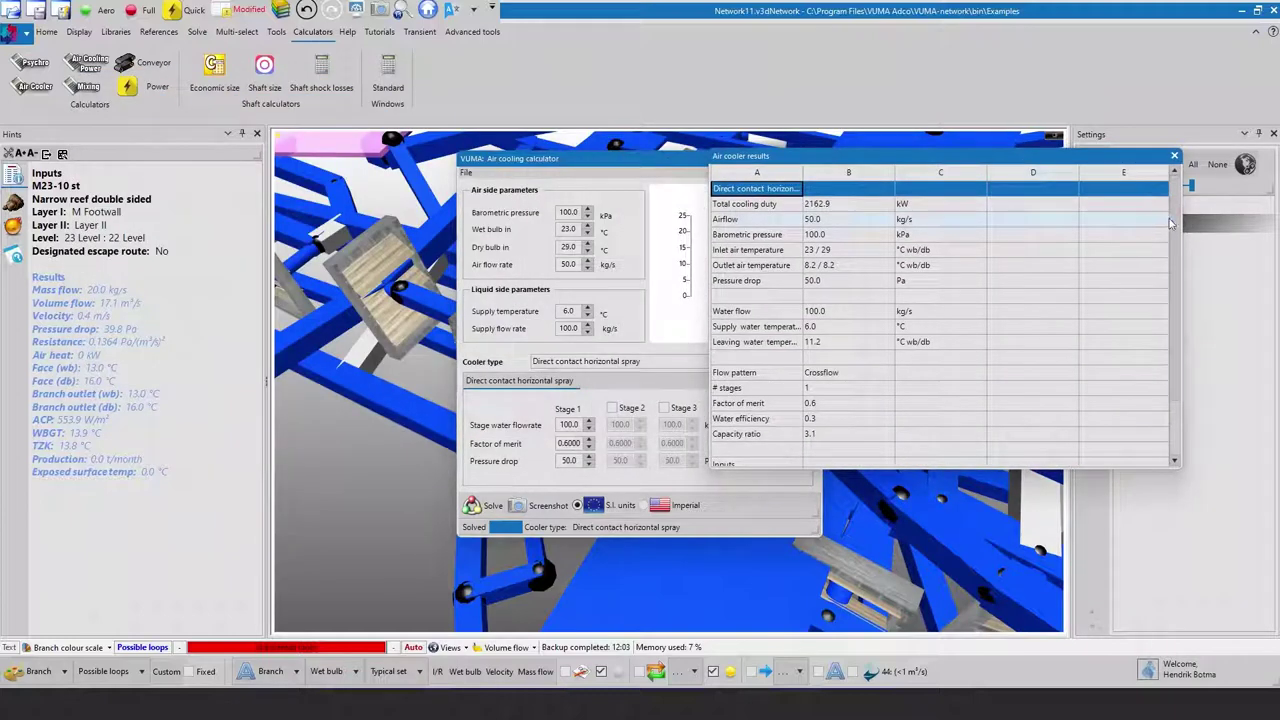
pyautogui.moveTo(1173, 224); pyautogui.dragTo(1180, 173)
pyautogui.click(1174, 156)
pyautogui.click(811, 162)
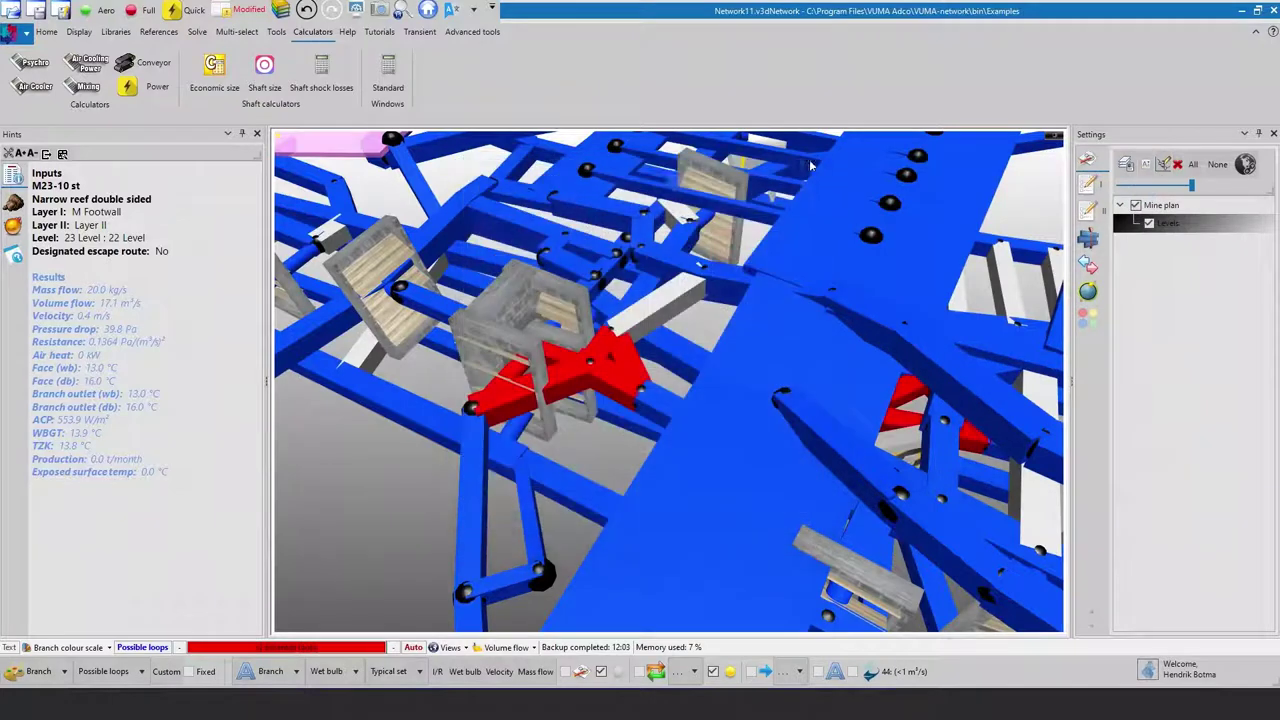
# - Solve air cooling power for 25 °C wet bulb, 33 °C dry bulb air
pyautogui.click(87, 64)
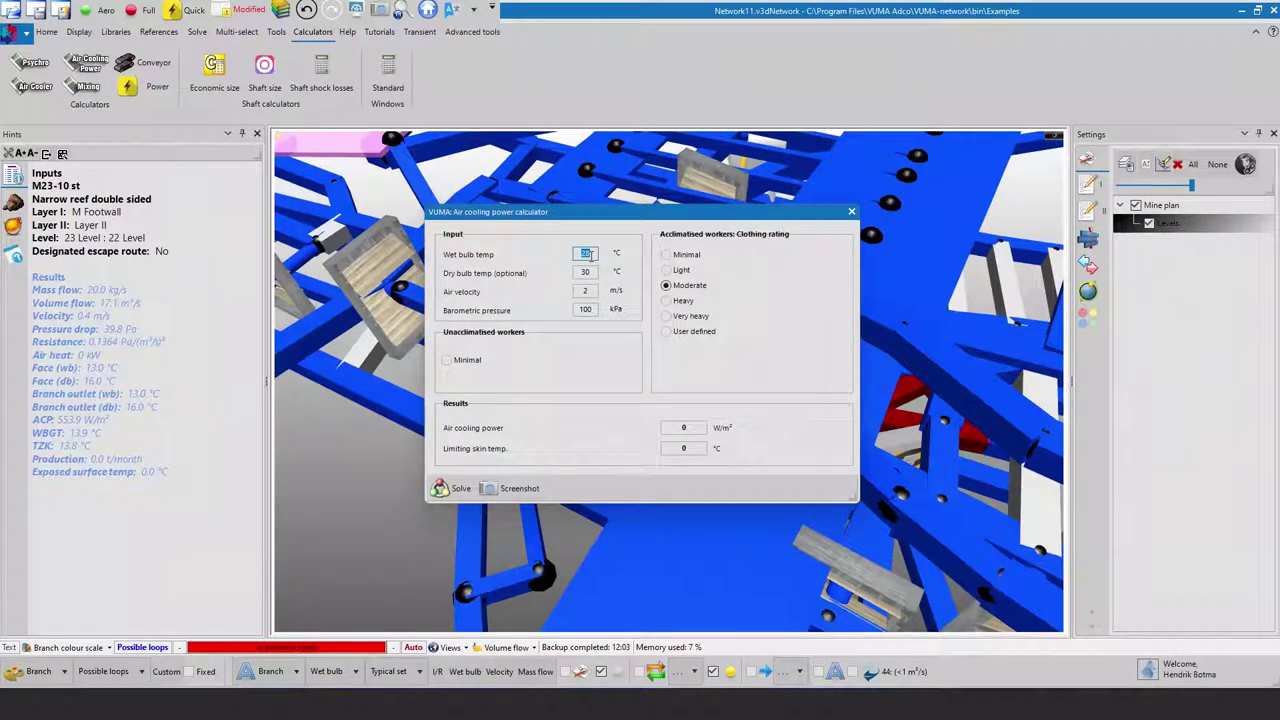
pyautogui.press('Tab')
pyautogui.click(462, 489)
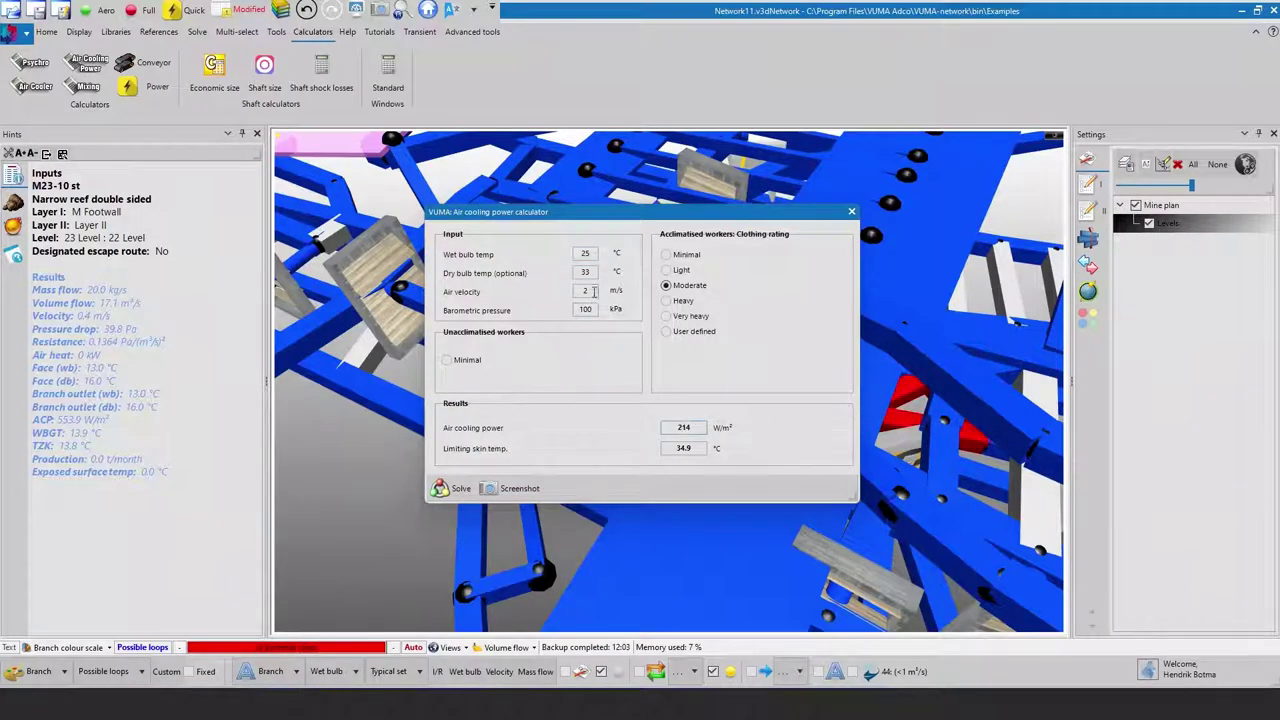
# - Re-solve at 0.5 m/s with unacclimatised workers at minimal rating, giving 159 W/m²
pyautogui.moveTo(594, 291); pyautogui.dragTo(571, 292)
pyautogui.write('.5')
pyautogui.click(452, 489)
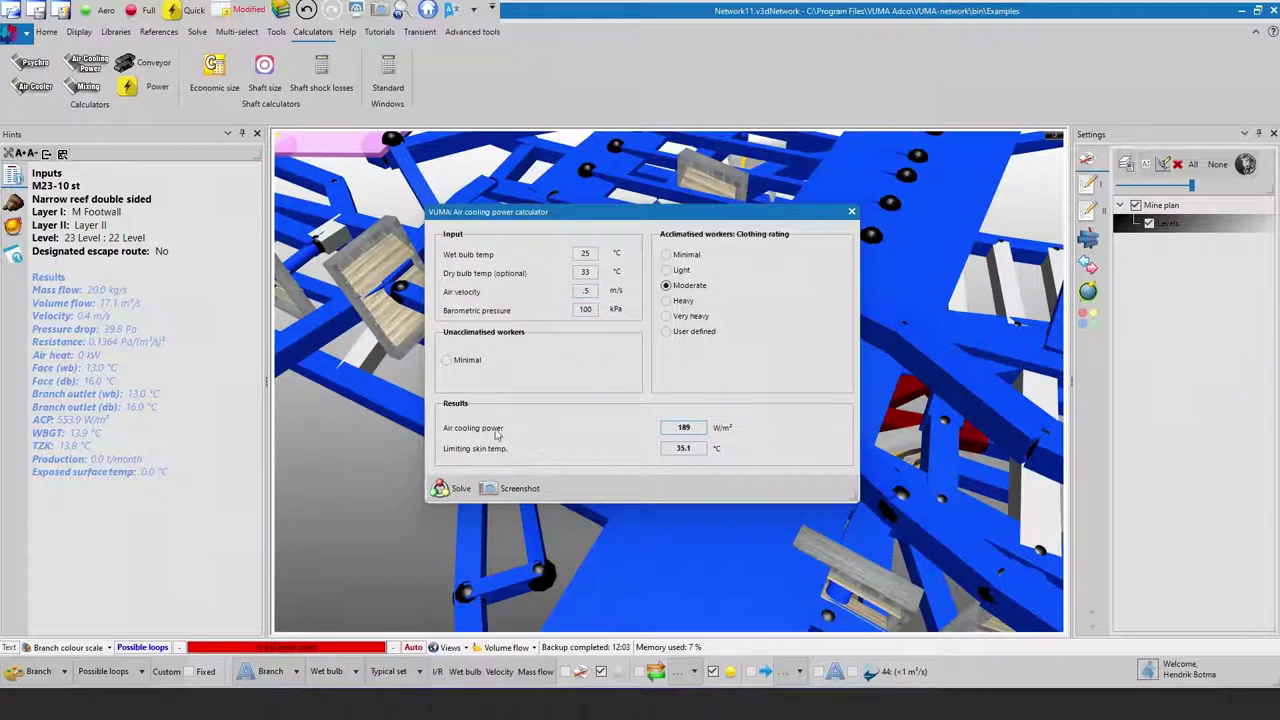
pyautogui.click(465, 367)
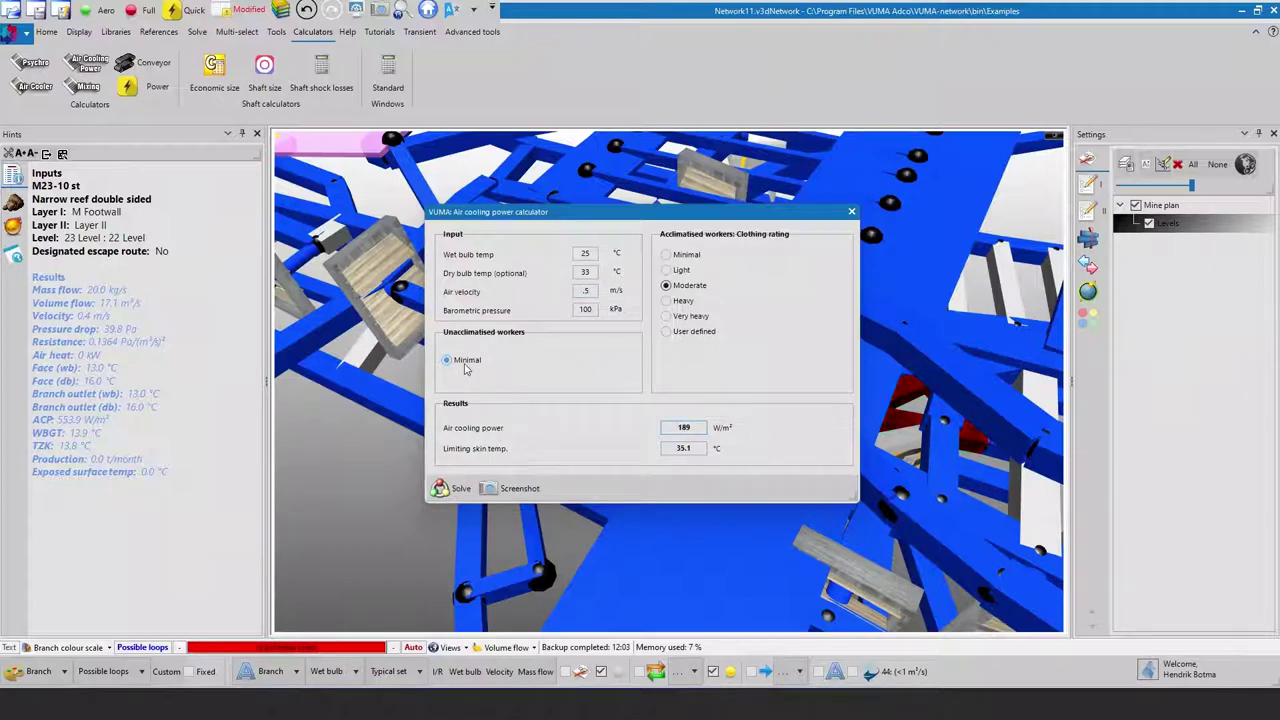
pyautogui.click(460, 488)
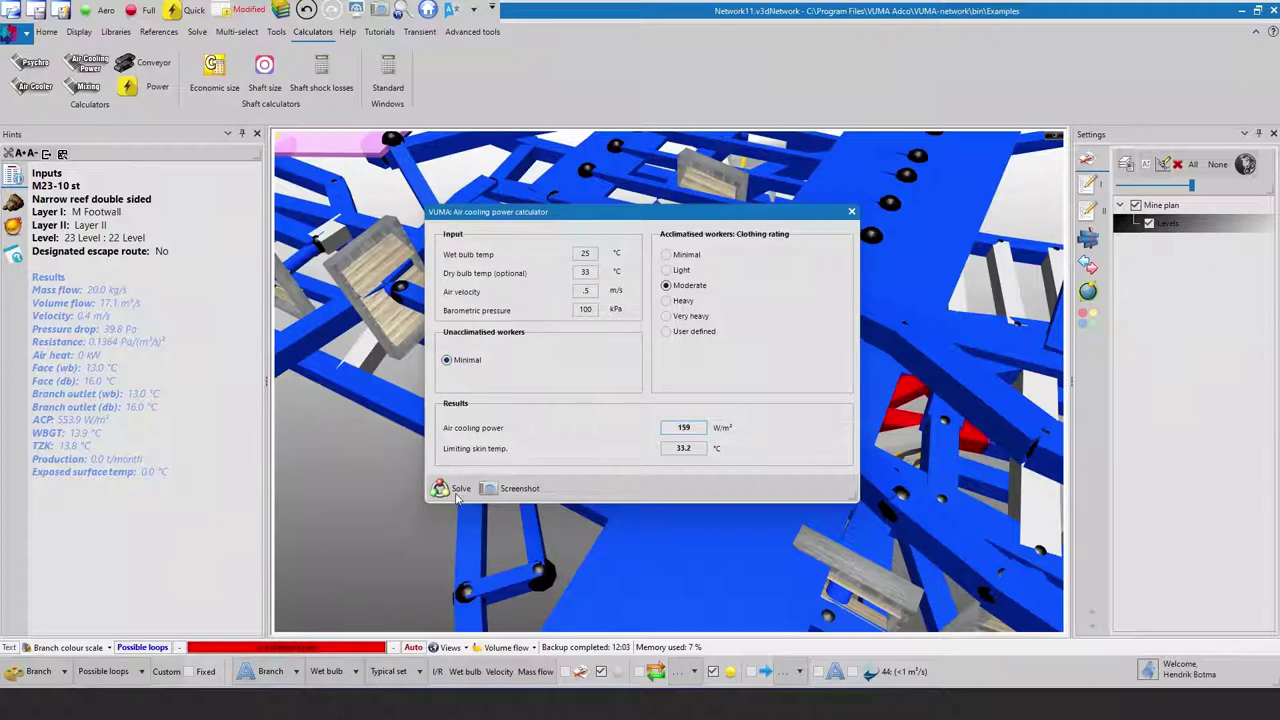
pyautogui.click(851, 211)
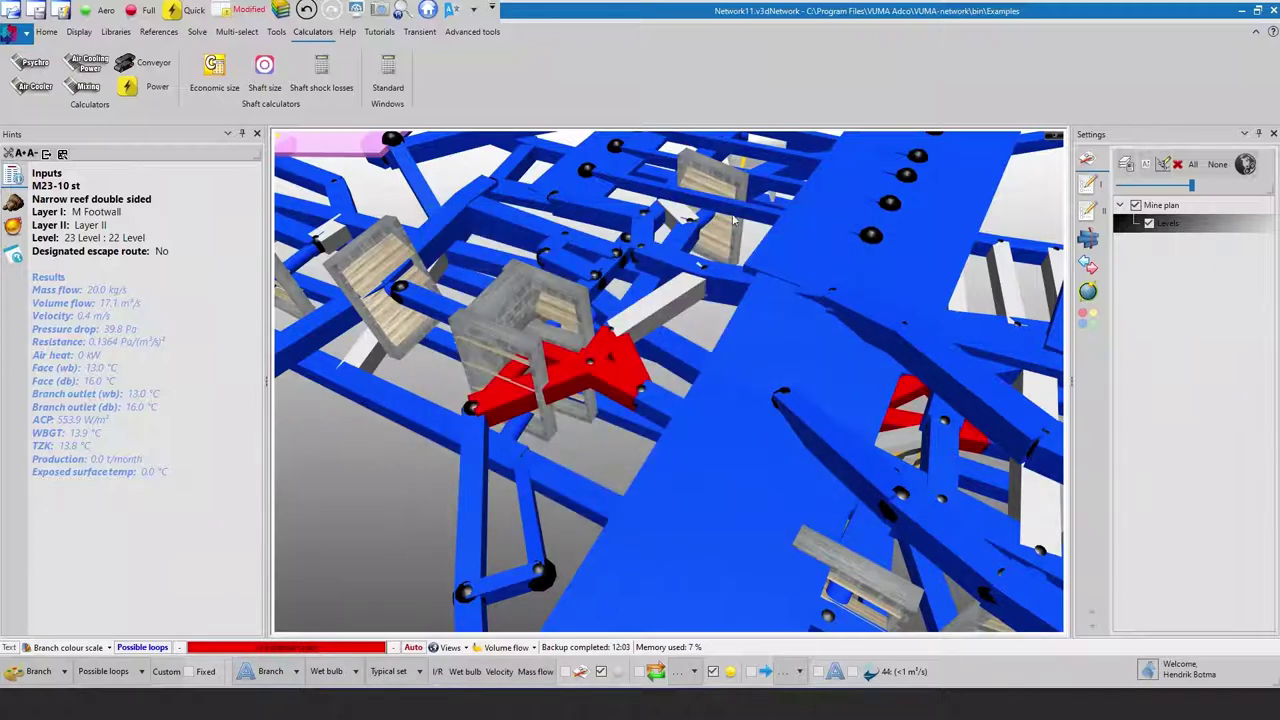
# - Mix the default streams, then add a third stream of 10/15 °C at 25 m³/s
pyautogui.click(85, 86)
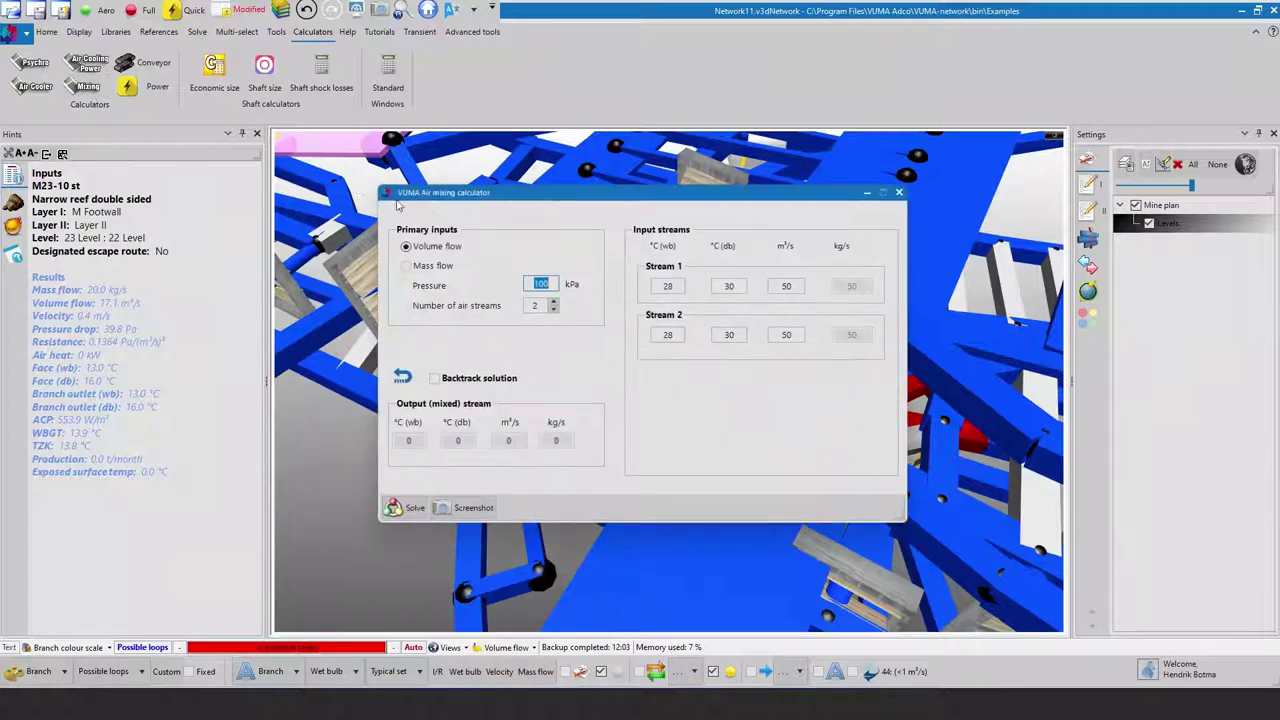
pyautogui.click(408, 507)
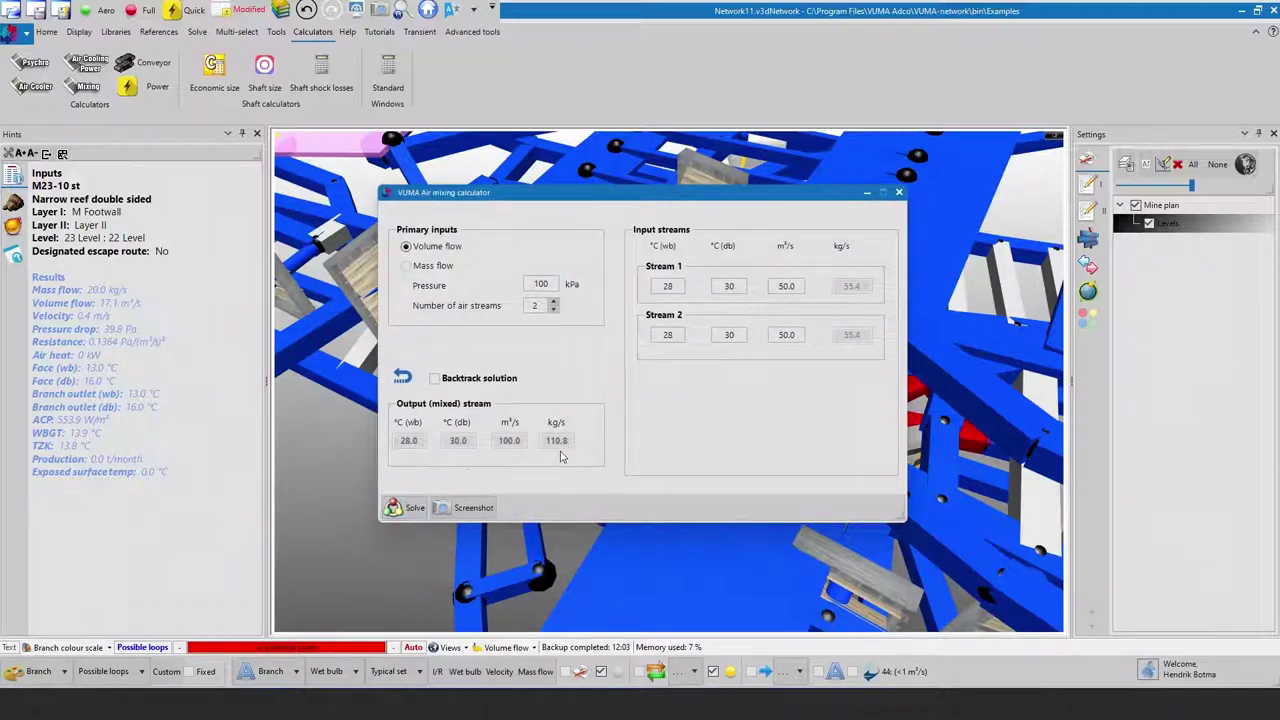
pyautogui.click(553, 301)
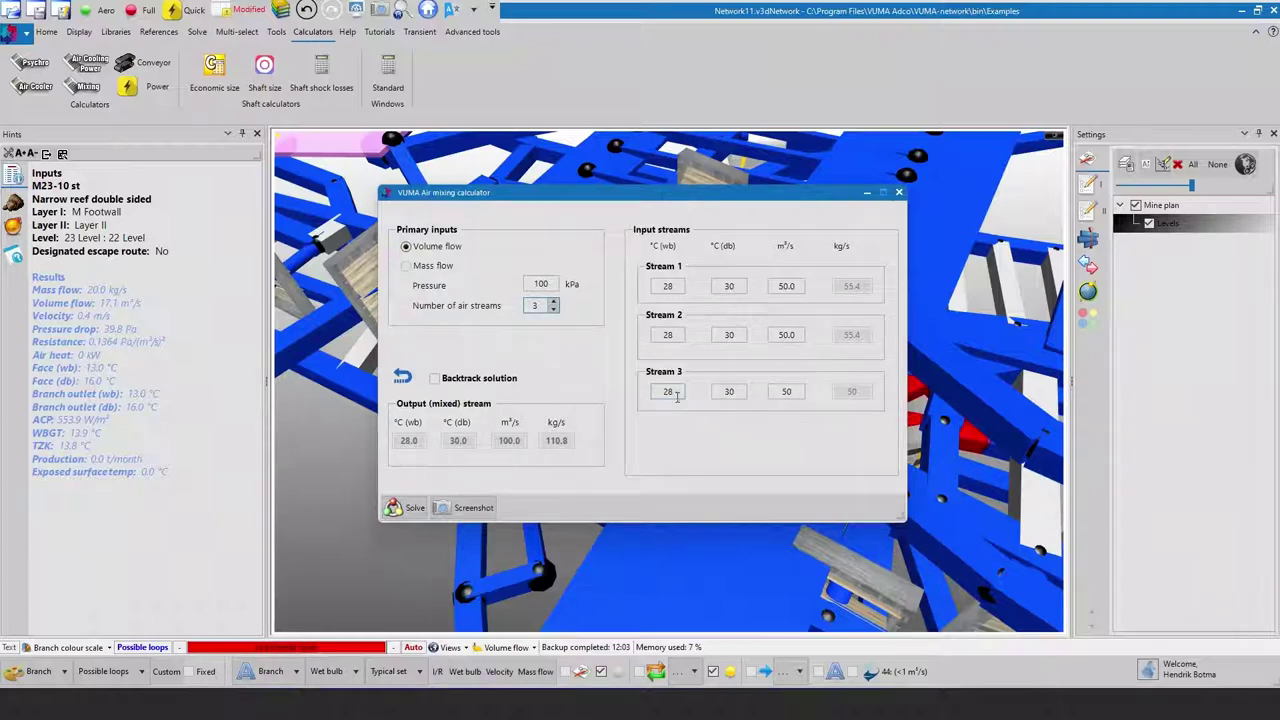
pyautogui.doubleClick(670, 391)
pyautogui.write('10')
pyautogui.doubleClick(729, 391)
pyautogui.write('15')
pyautogui.press('Tab')
pyautogui.write('25')
pyautogui.click(406, 507)
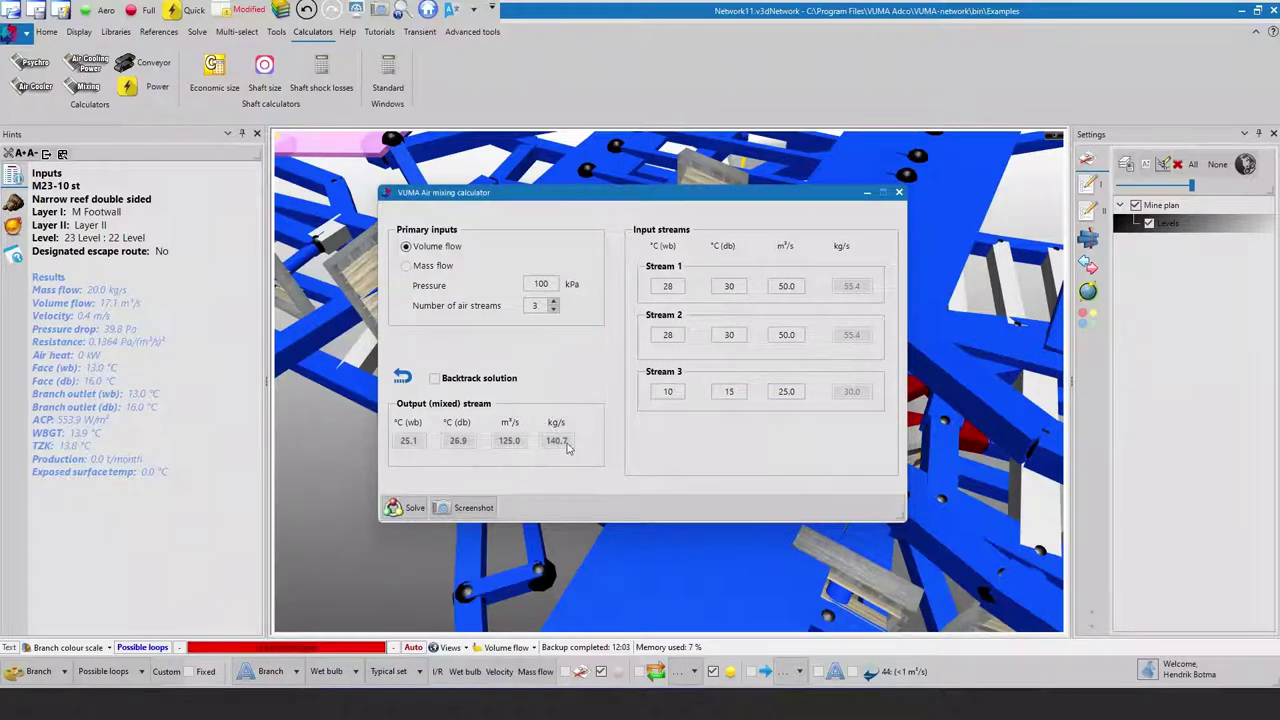
# - Backtrack from a 35/37 °C mixed output to find the additional stream needed
pyautogui.click(434, 378)
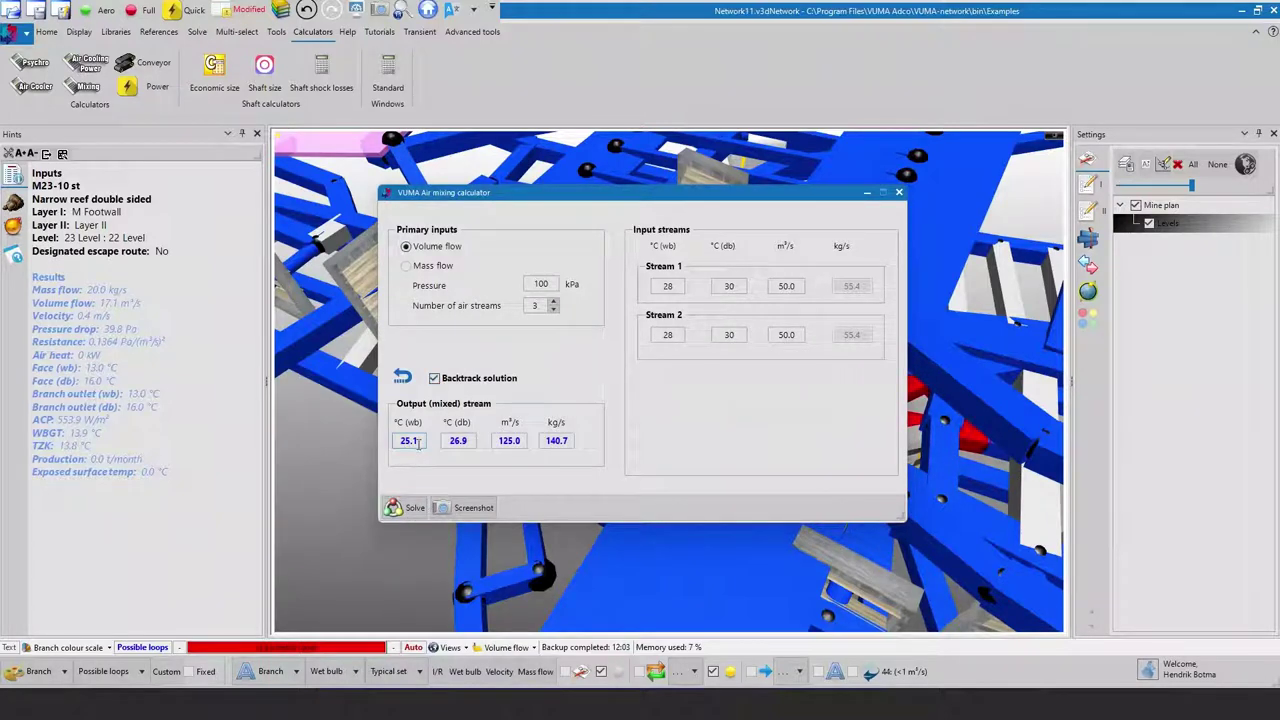
pyautogui.doubleClick(409, 440)
pyautogui.write('35')
pyautogui.doubleClick(447, 440)
pyautogui.write('37')
pyautogui.click(410, 505)
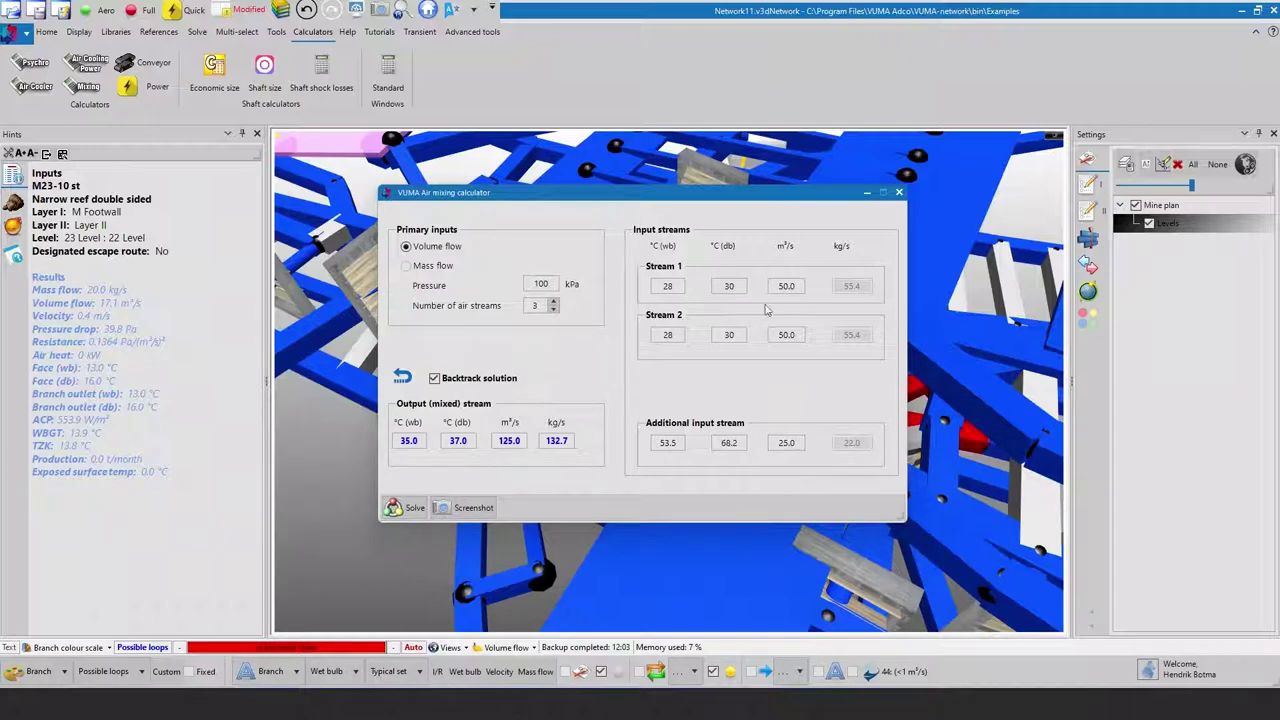
# - Close the mixing calculator; set conveyor belt width over 2 m and rock density 3200 kg/m³
pyautogui.click(898, 192)
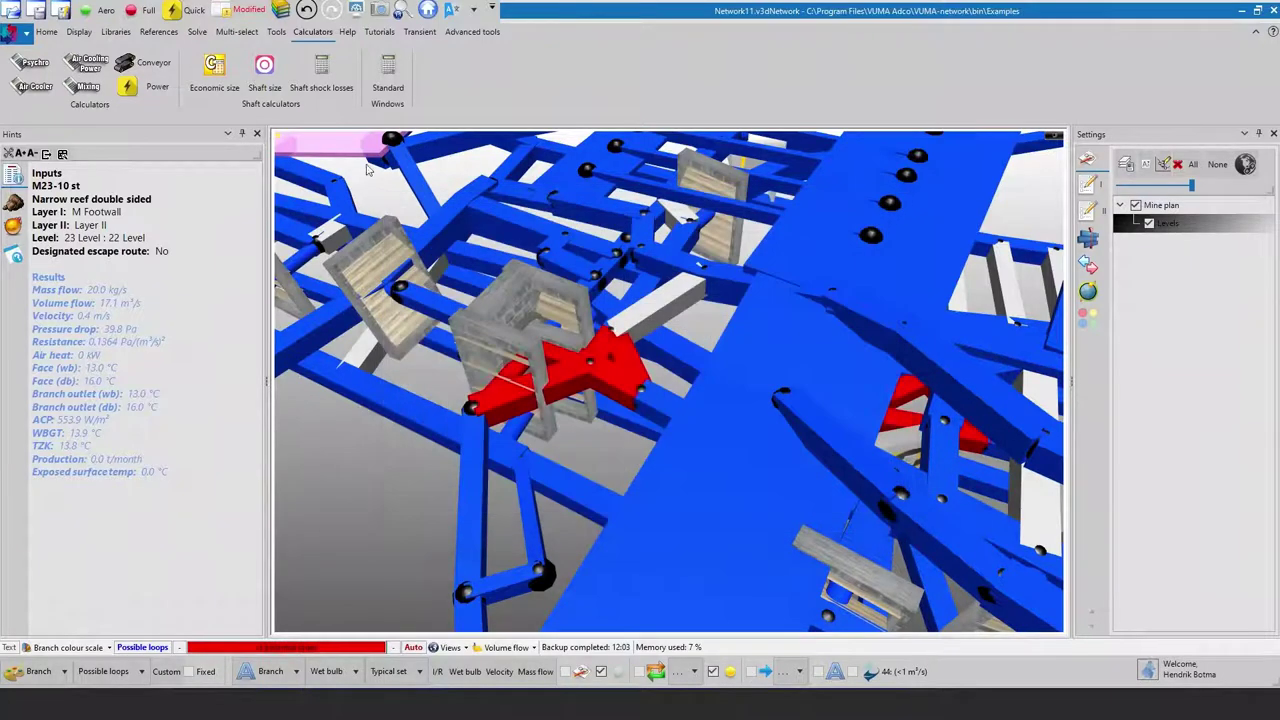
pyautogui.click(147, 63)
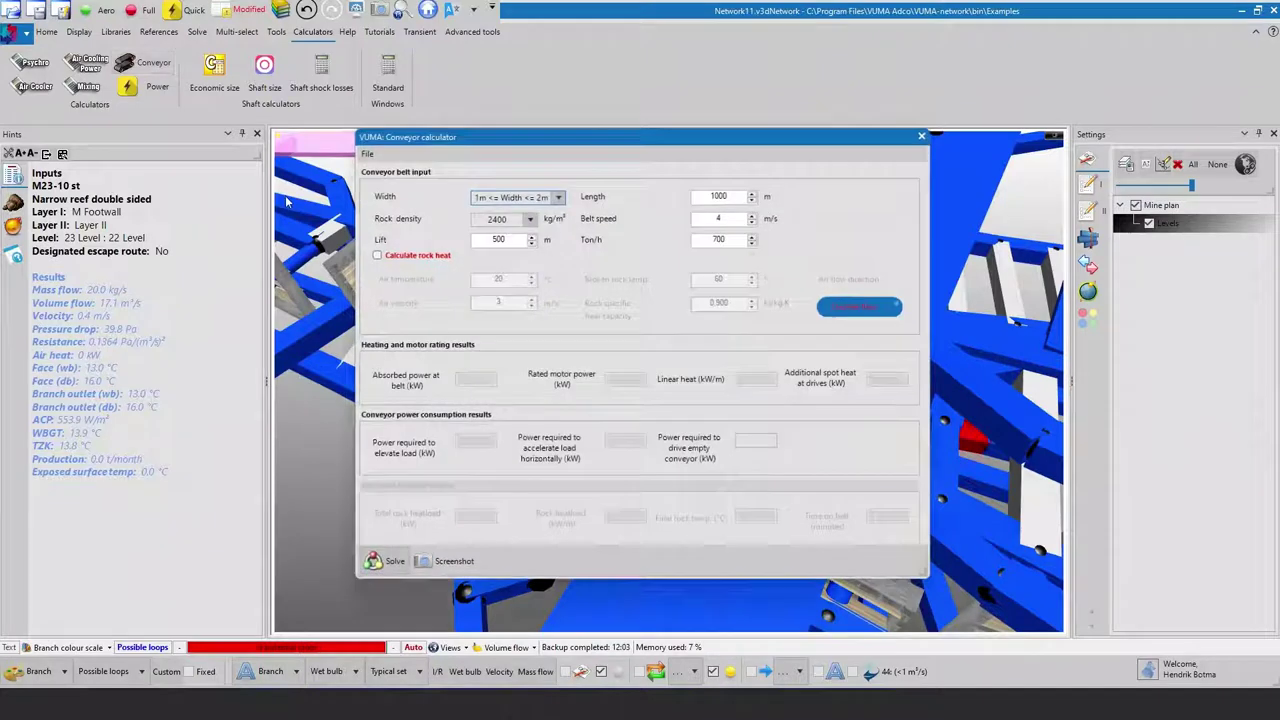
pyautogui.click(556, 198)
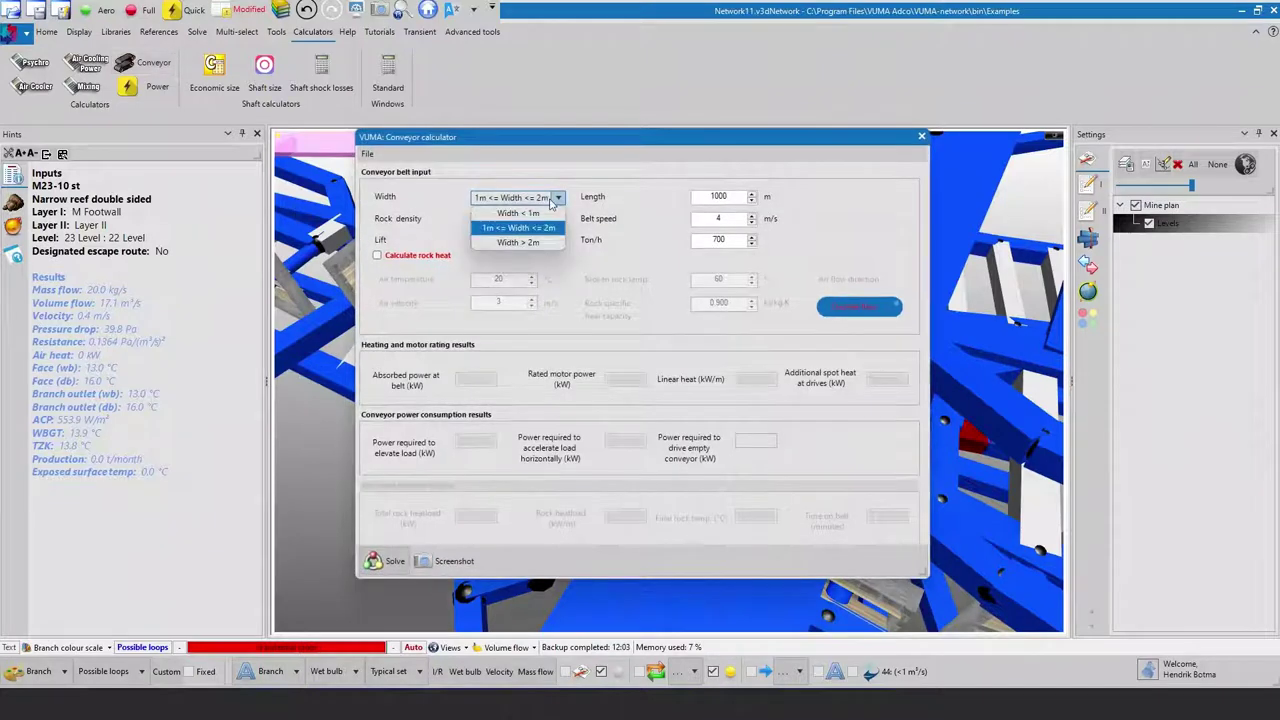
pyautogui.click(516, 243)
pyautogui.click(528, 219)
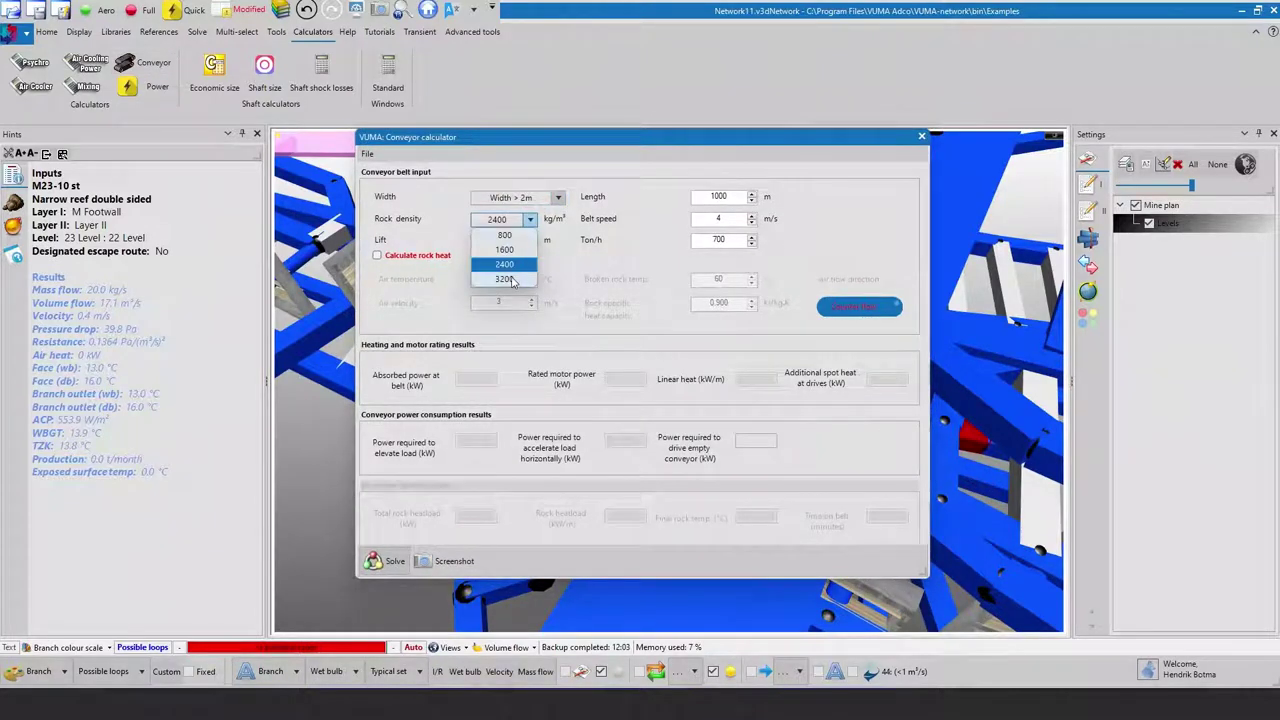
pyautogui.click(510, 279)
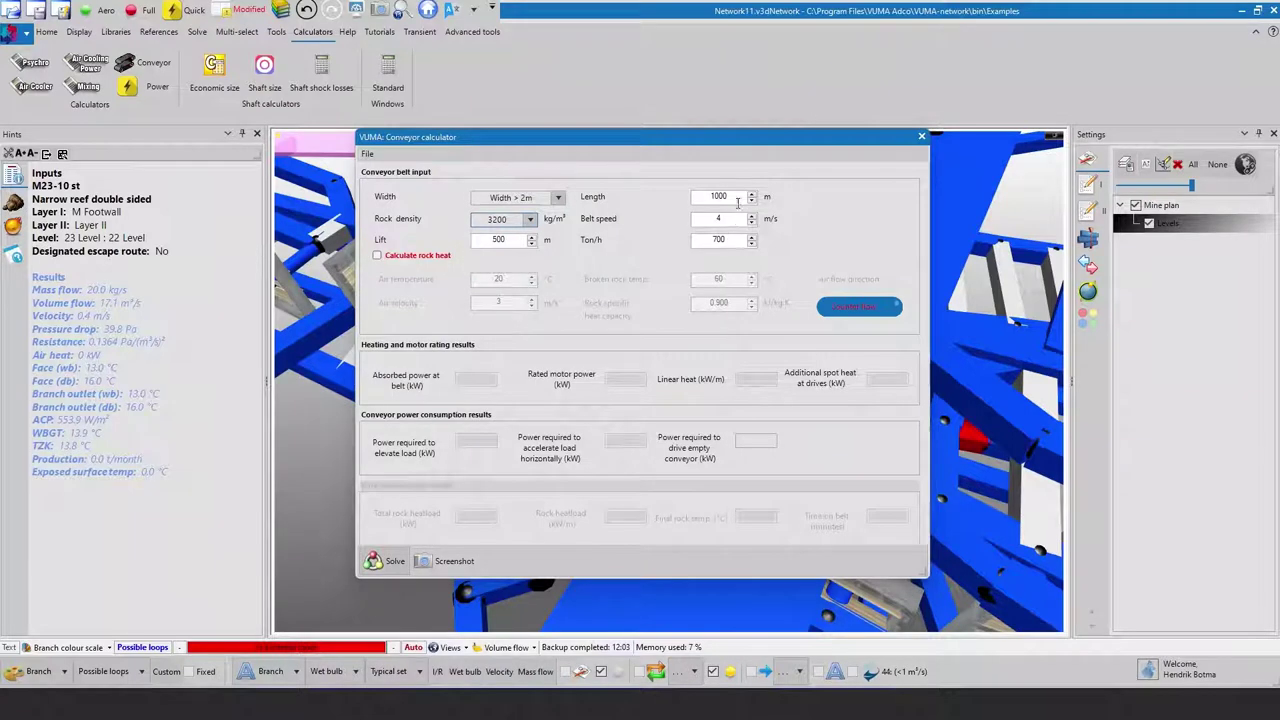
# - Calculate conveyor heat and power for a 25 conveyor length, close it, and show Display options
pyautogui.moveTo(738, 203); pyautogui.dragTo(670, 200)
pyautogui.write('25')
pyautogui.click(393, 561)
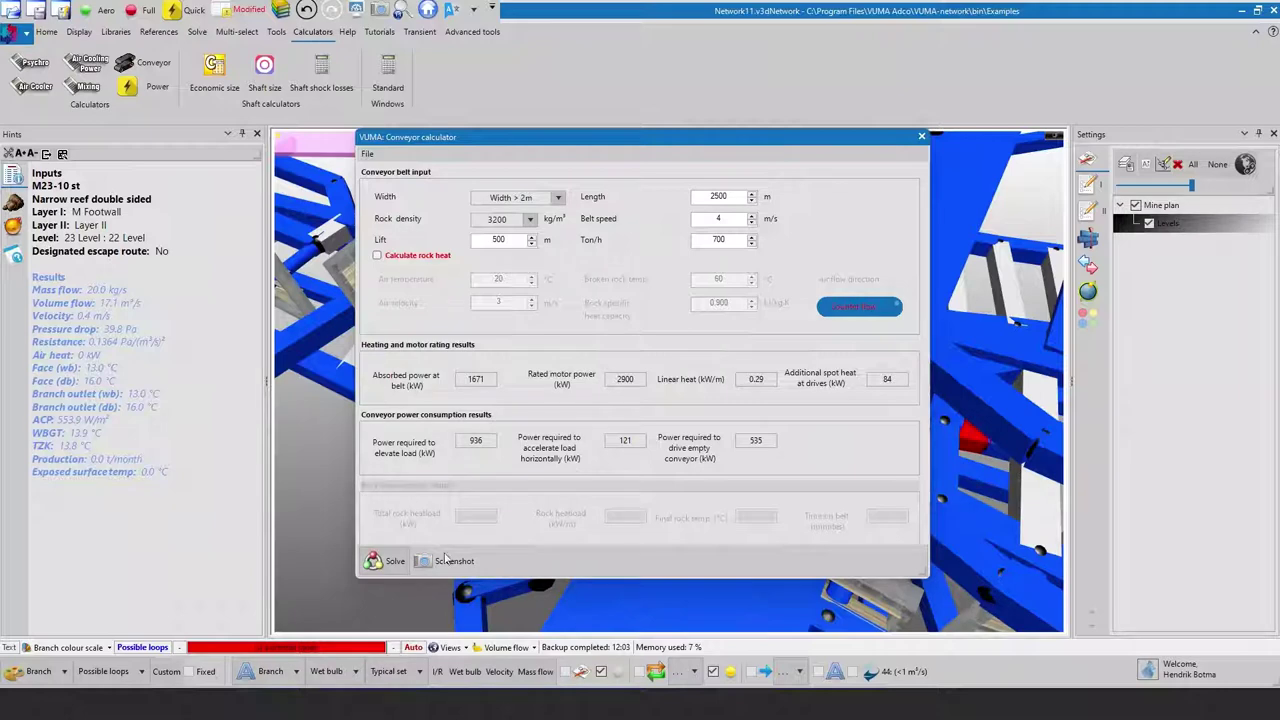
pyautogui.click(922, 136)
pyautogui.click(79, 31)
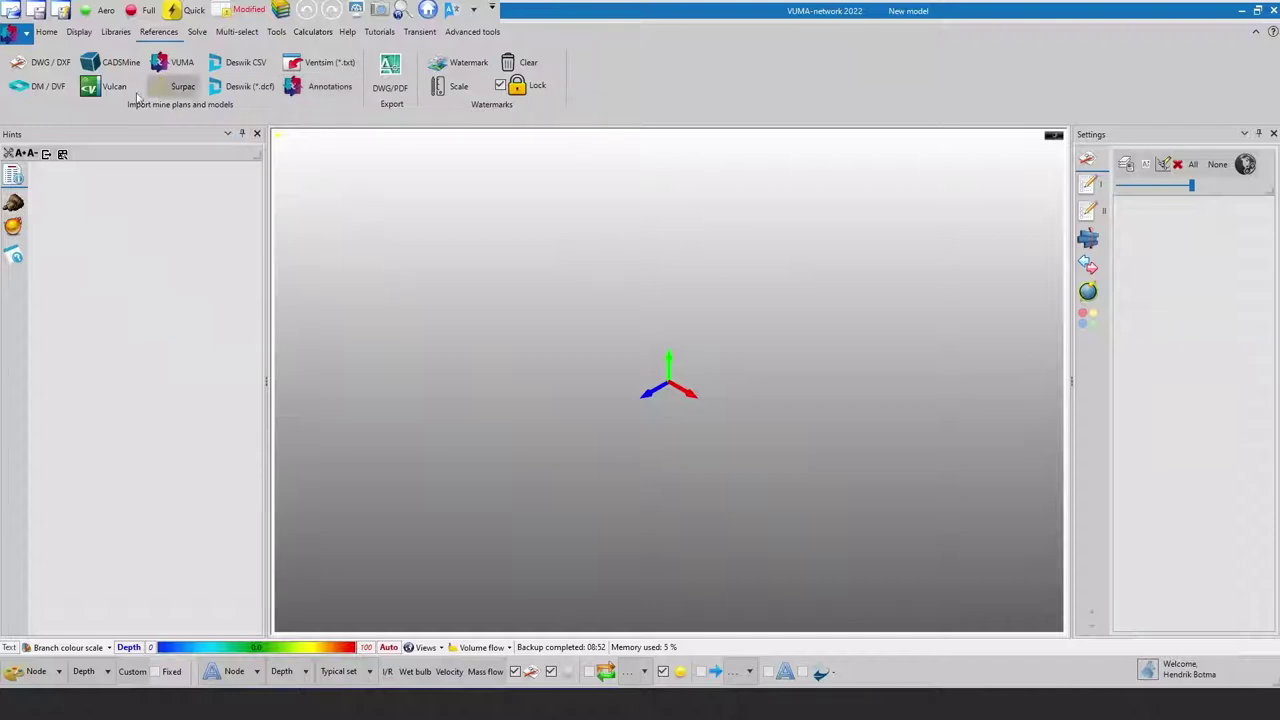
# - Import autocad example.dwg as a DWG/DXF plan, choosing to edit it with preview first
pyautogui.click(52, 72)
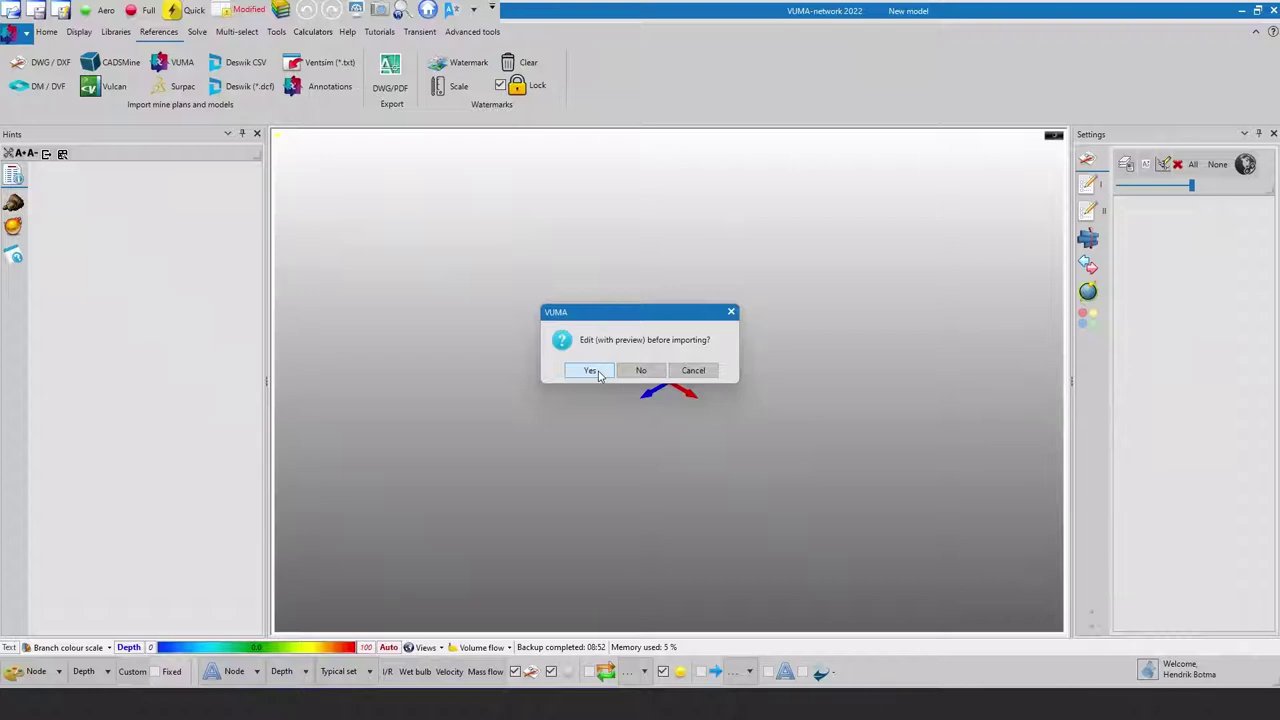
pyautogui.click(591, 371)
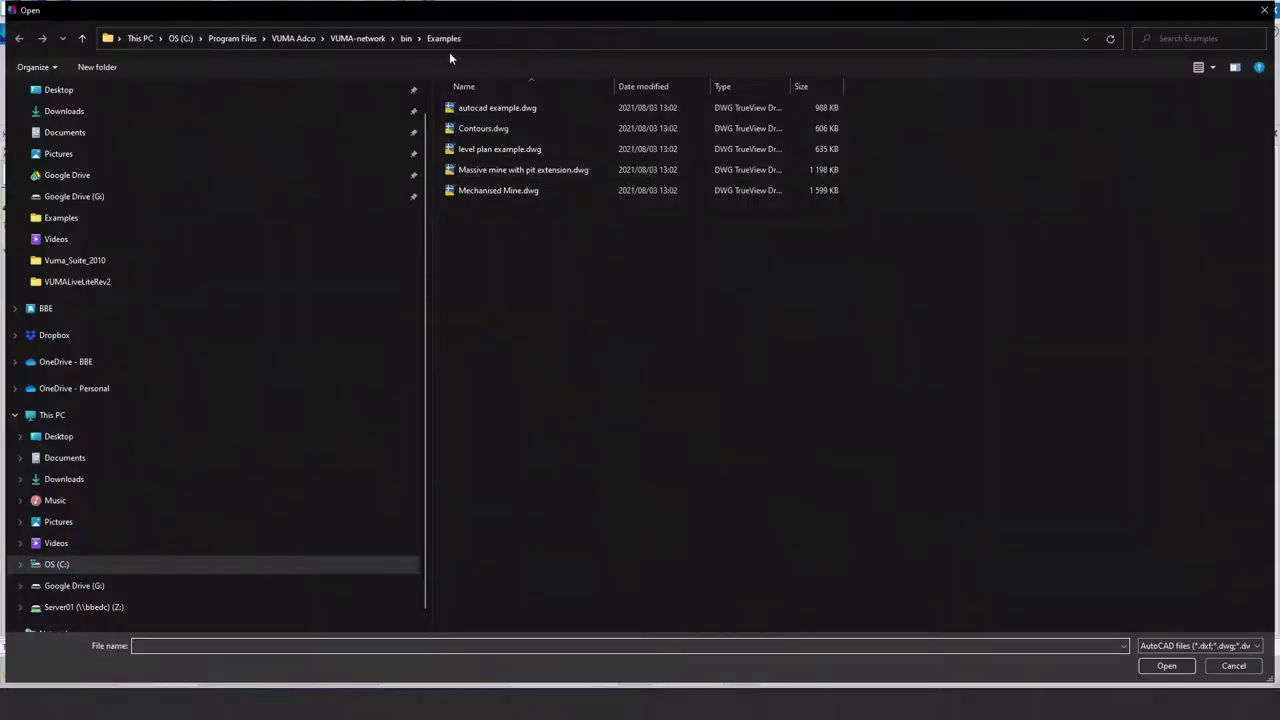
pyautogui.click(509, 110)
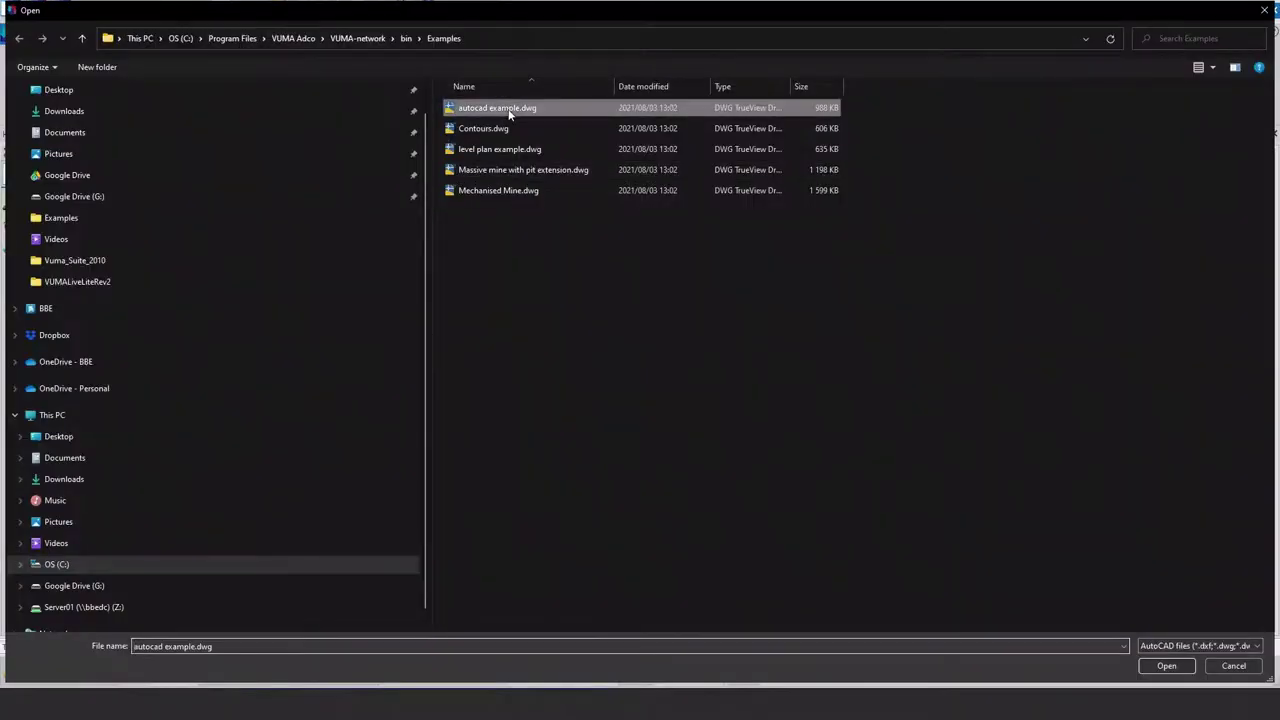
pyautogui.click(1167, 666)
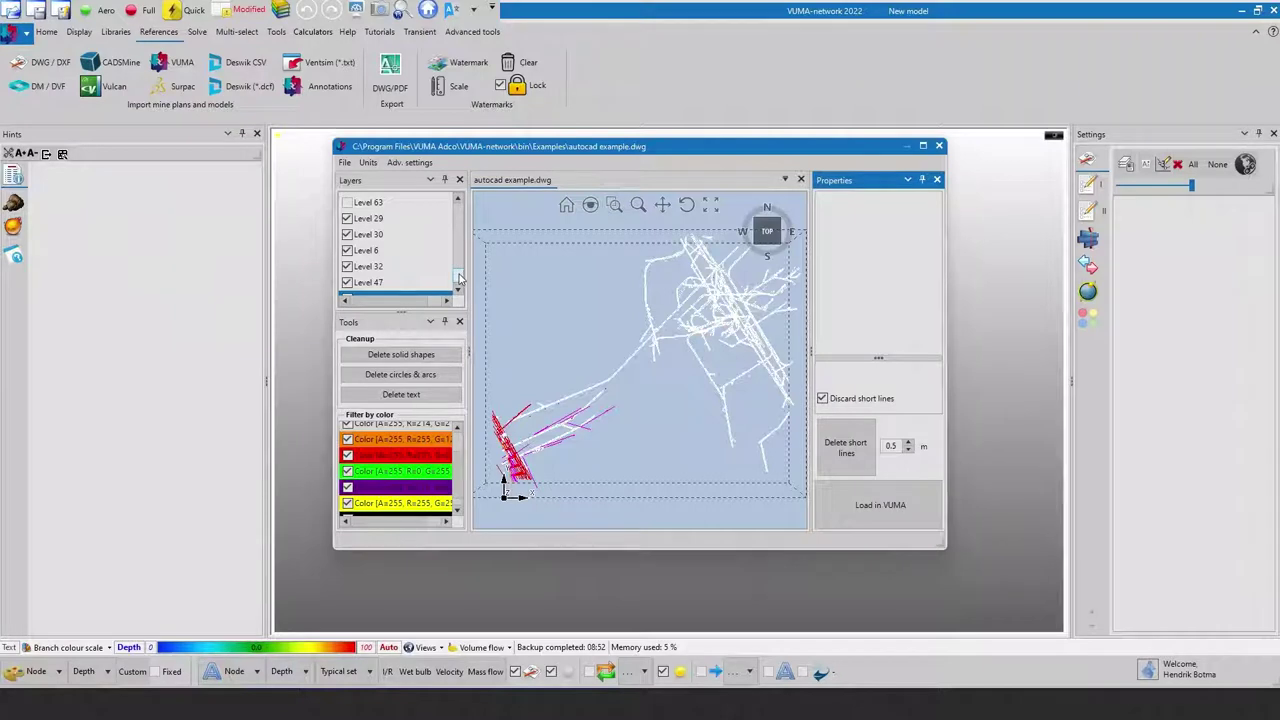
# - Hide Level 29 and Level 30, select all magenta lines by colour, and load into VUMA
pyautogui.click(347, 218)
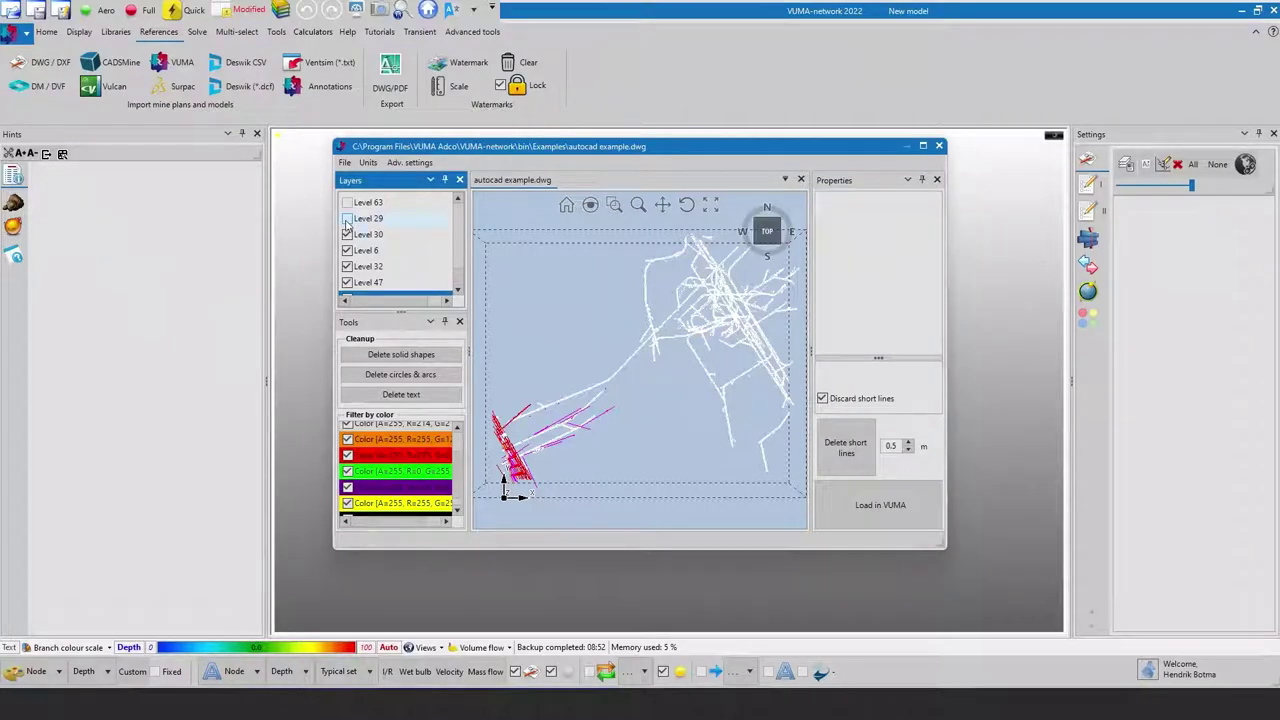
pyautogui.click(347, 234)
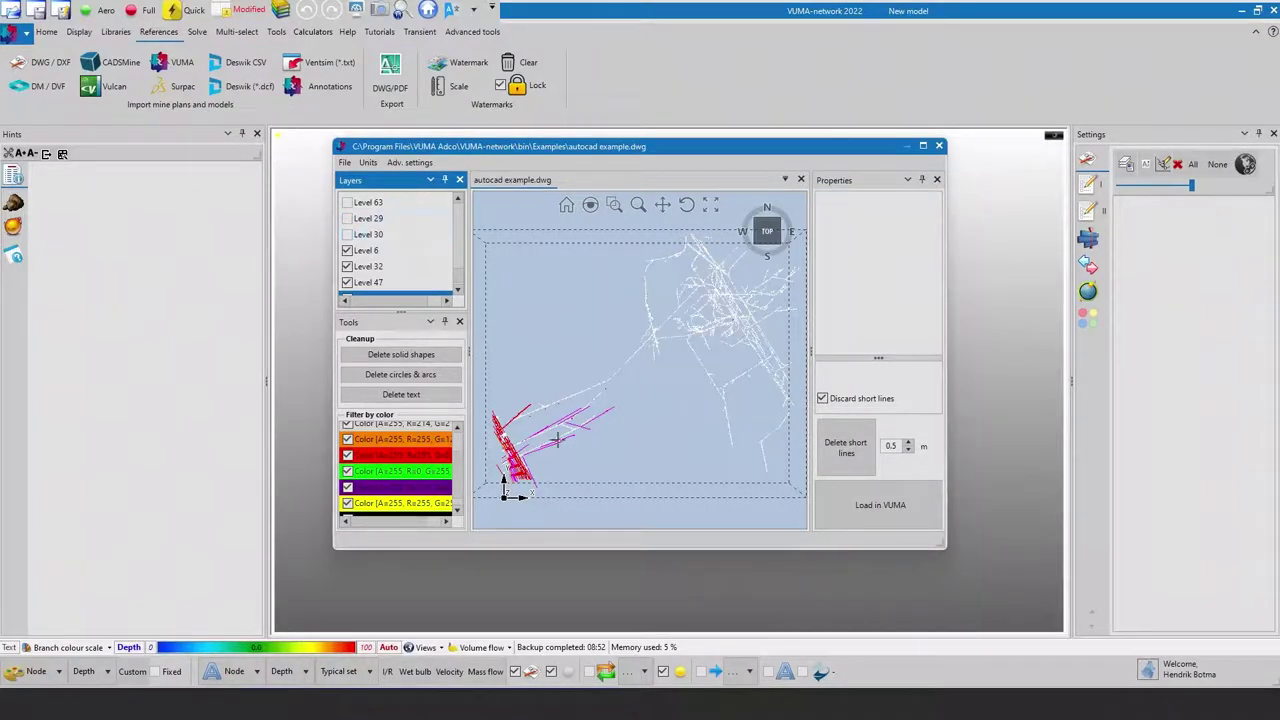
pyautogui.click(651, 476)
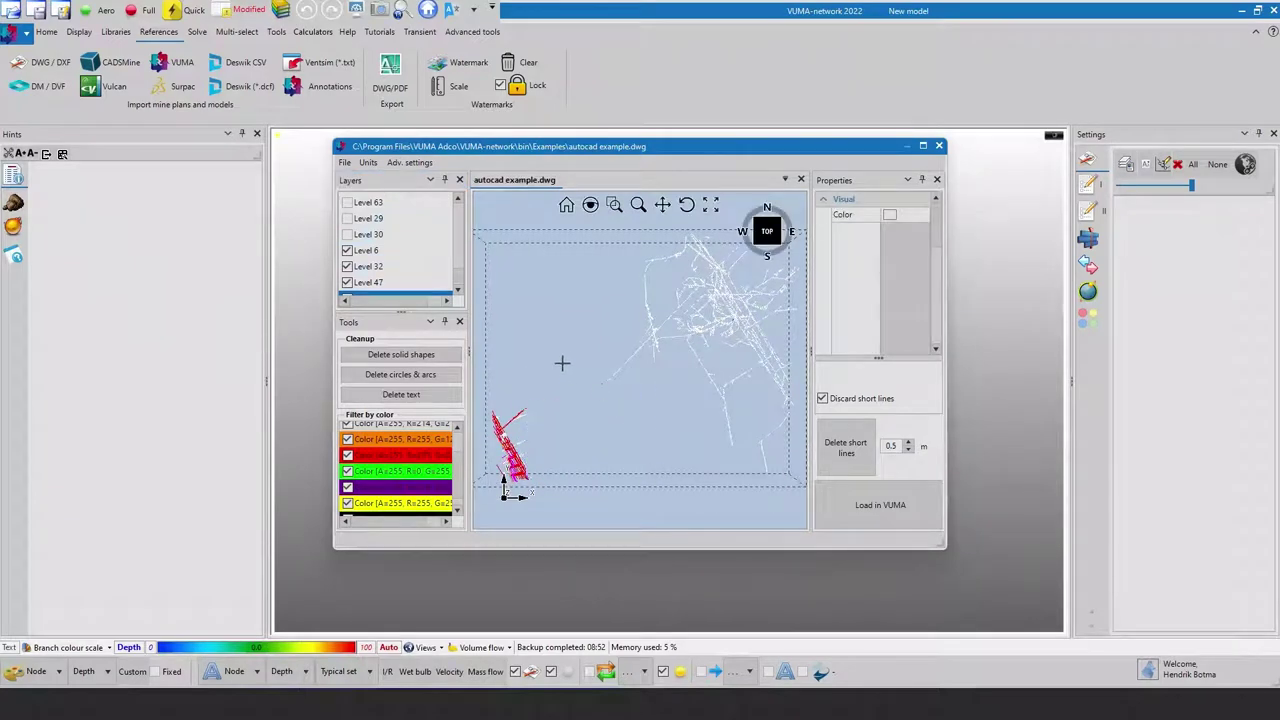
pyautogui.click(649, 434)
pyautogui.scroll(6, 493, 433)
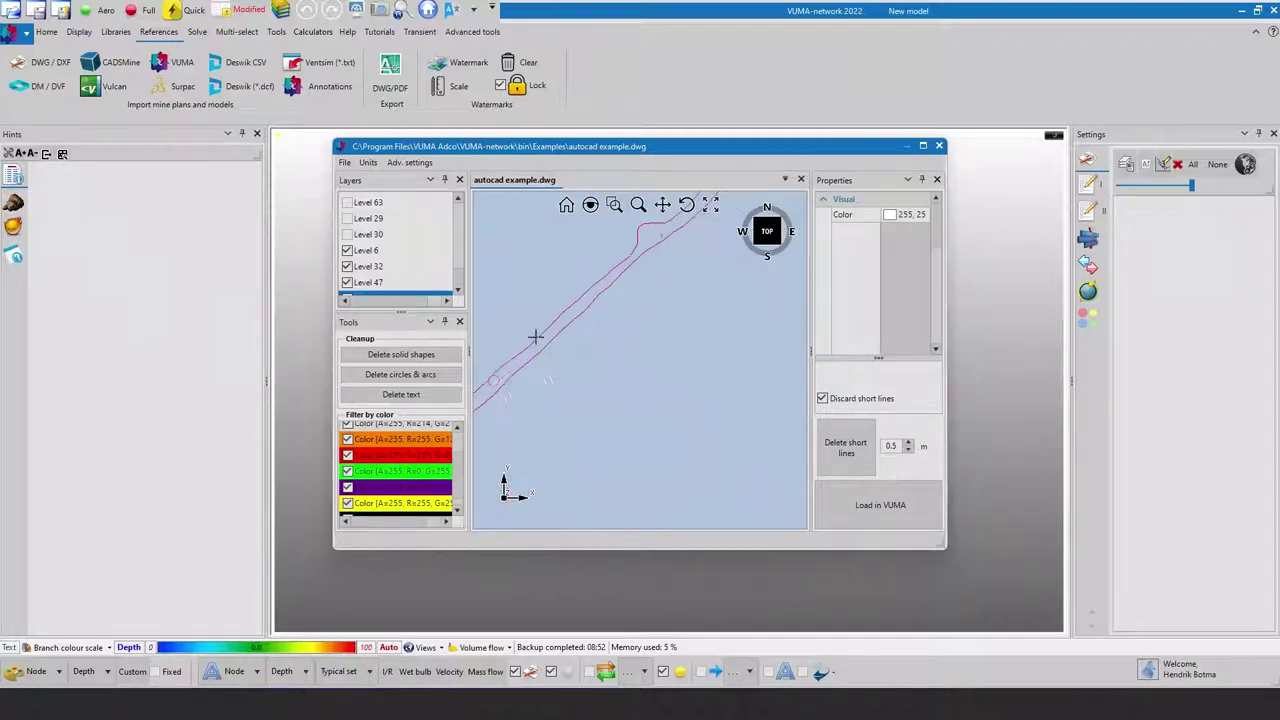
pyautogui.click(580, 337)
pyautogui.rightClick(627, 325)
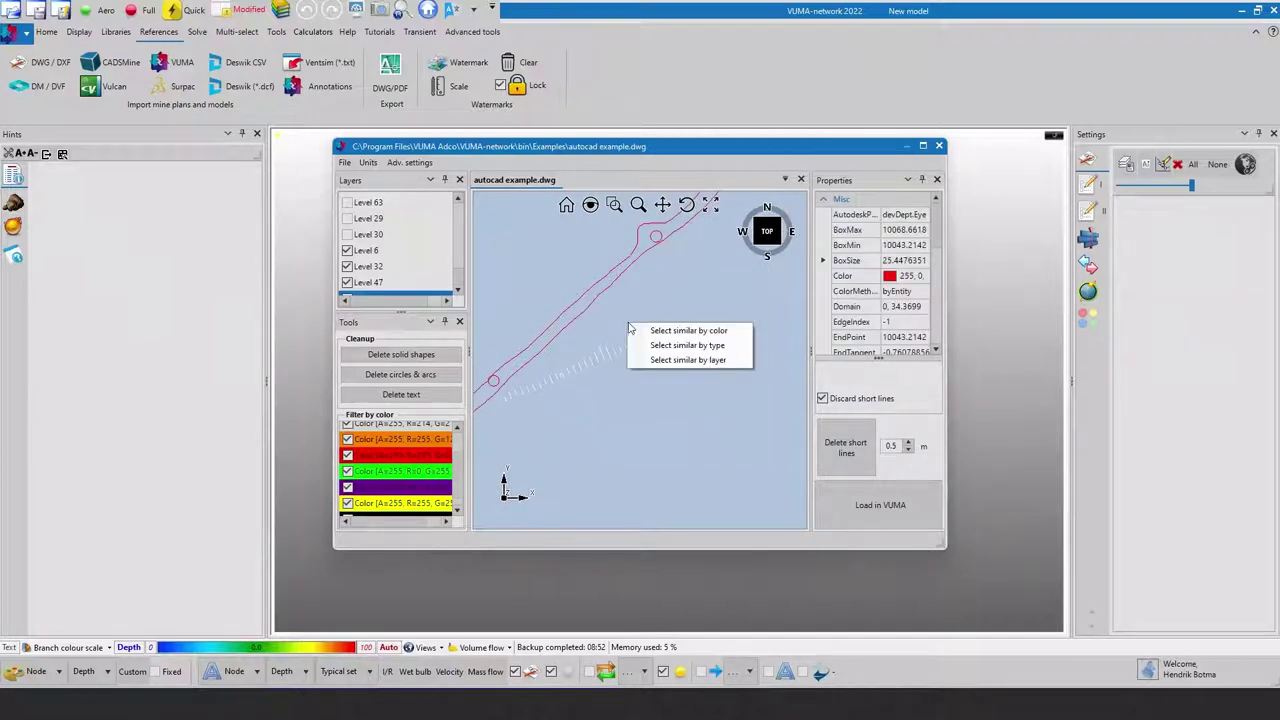
pyautogui.click(681, 332)
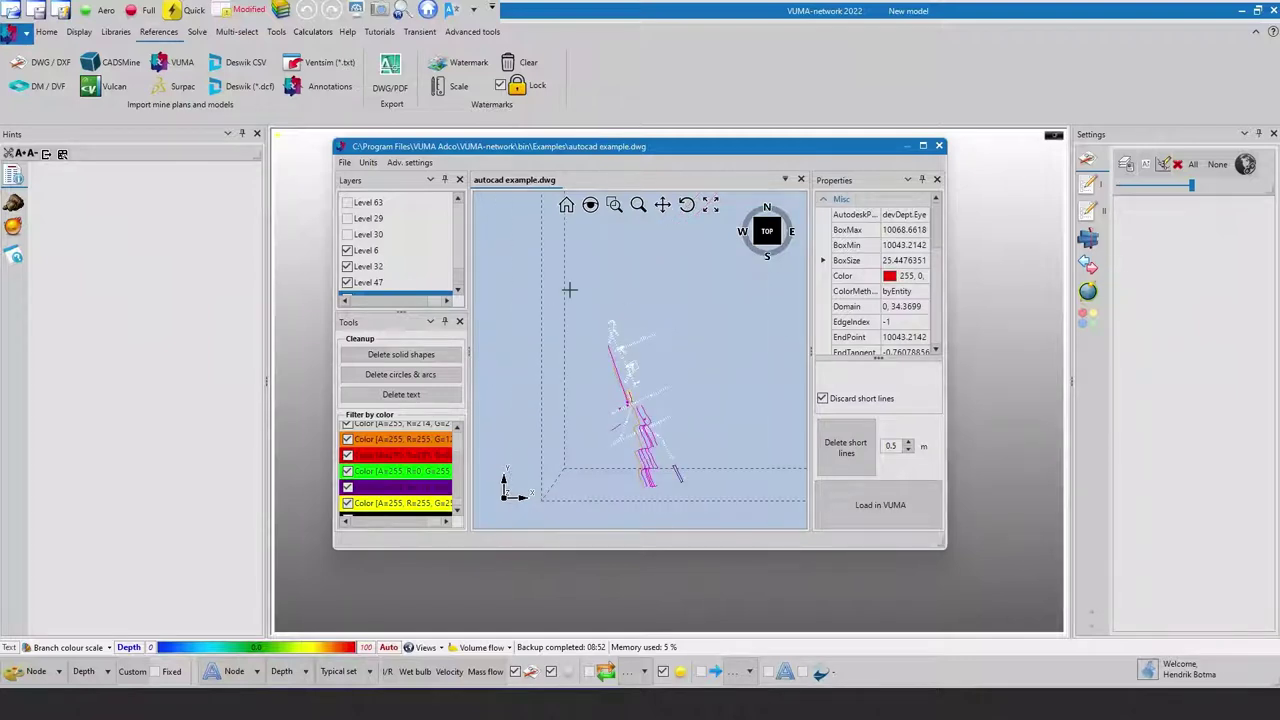
pyautogui.moveTo(569, 289); pyautogui.dragTo(706, 366, button='middle')
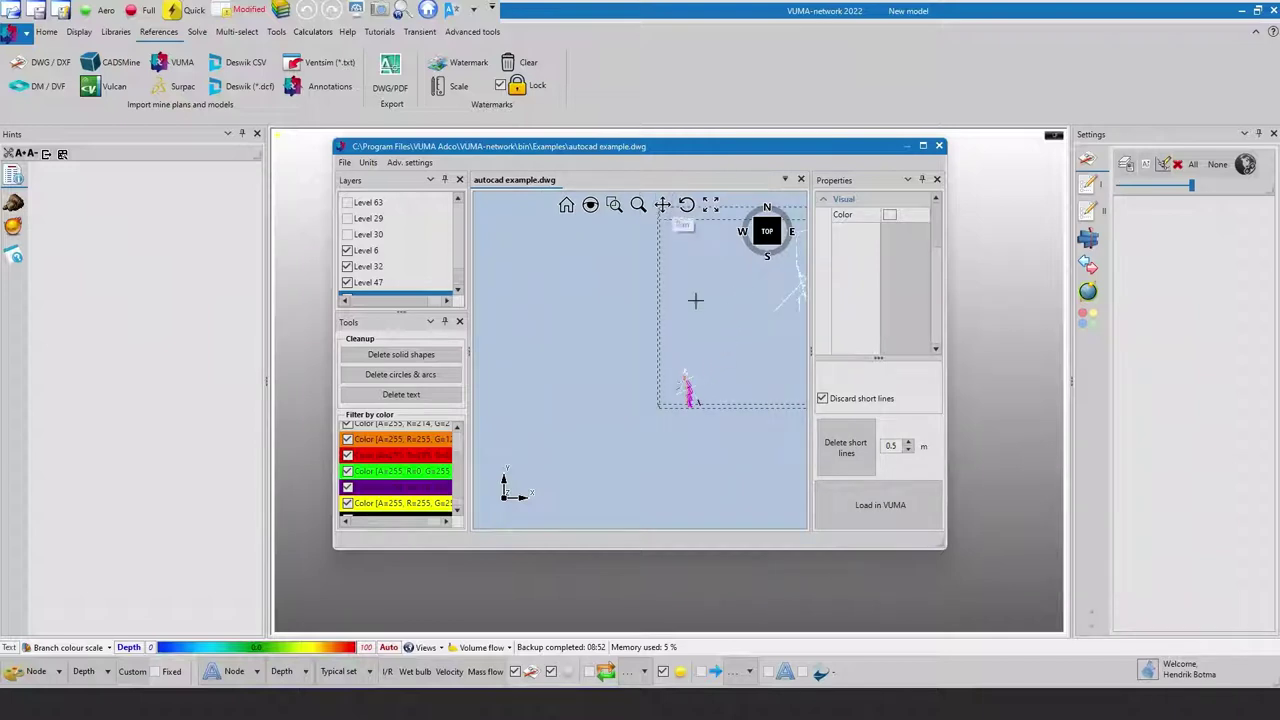
pyautogui.click(866, 508)
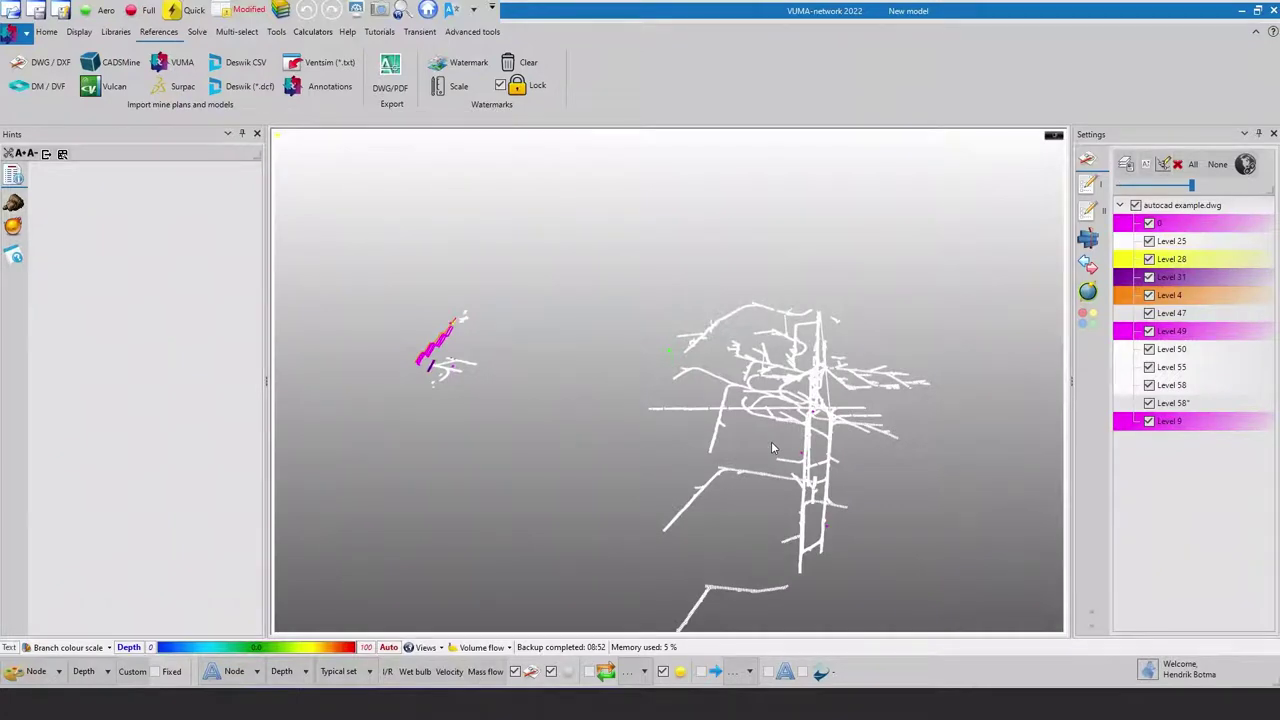
# - Convert autocad example.dwg into ventilation branches and accept the generated levels
pyautogui.click(1162, 207)
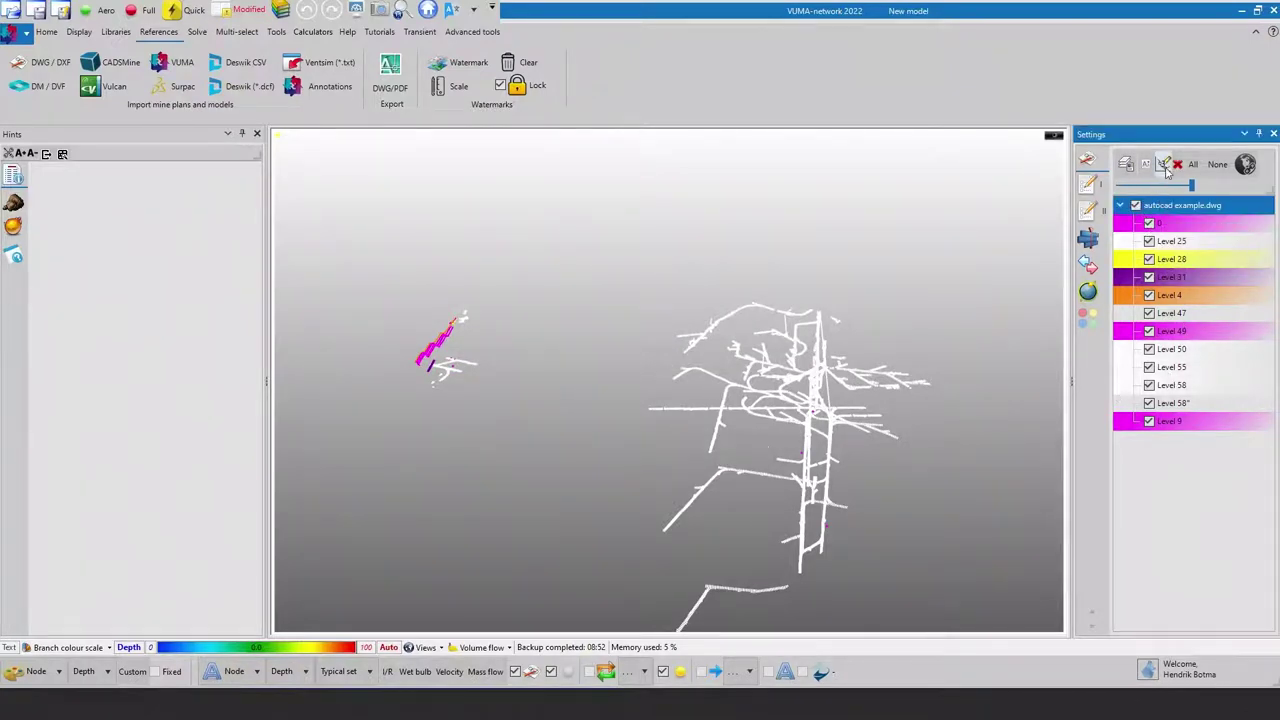
pyautogui.click(1165, 168)
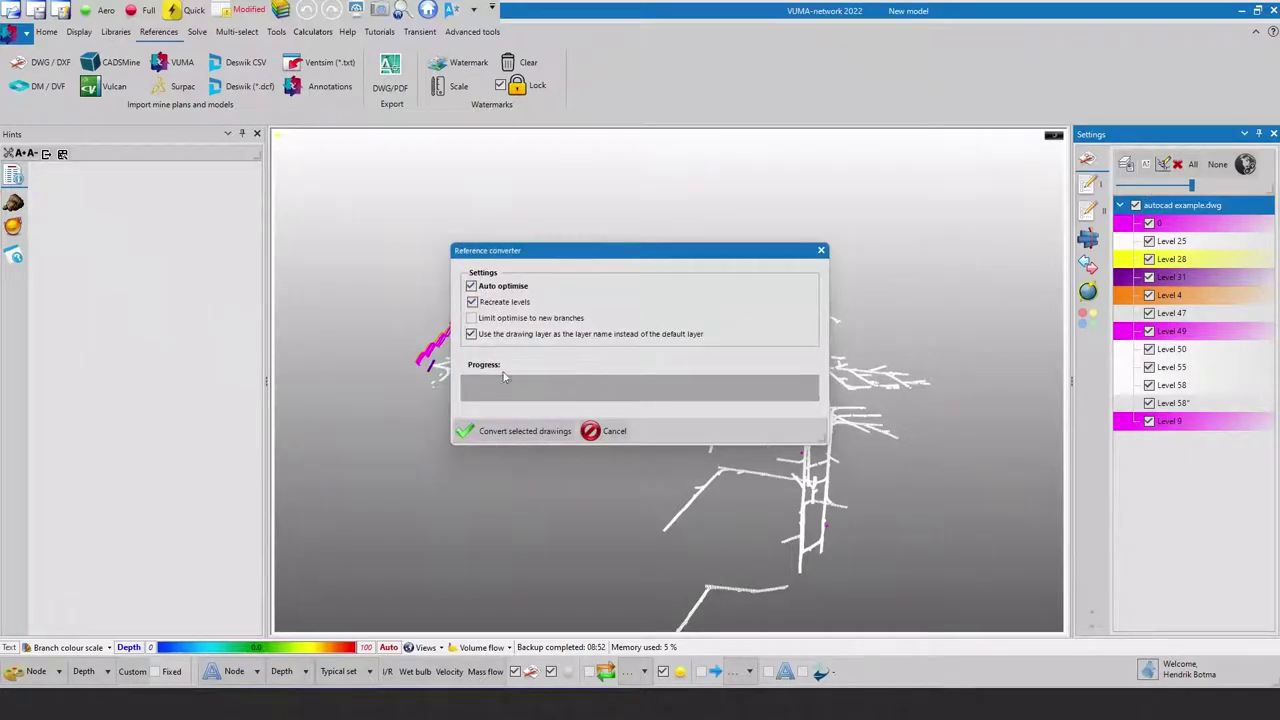
pyautogui.click(510, 431)
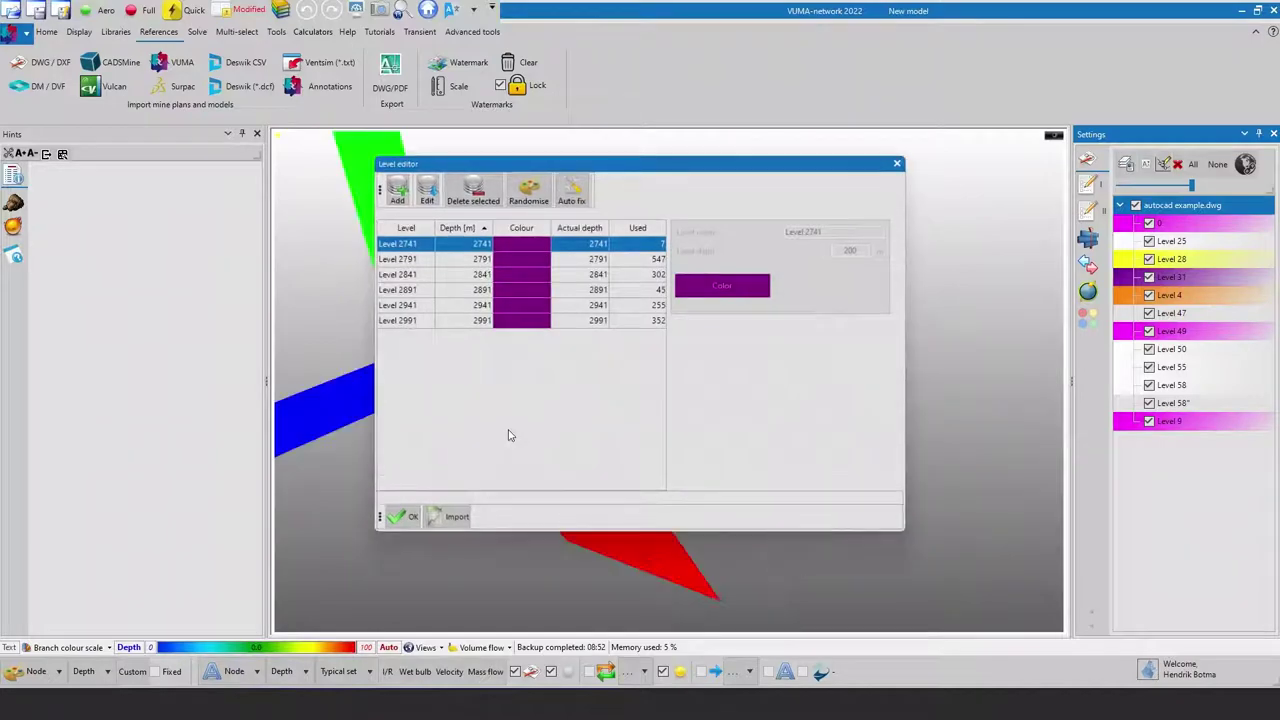
pyautogui.click(407, 517)
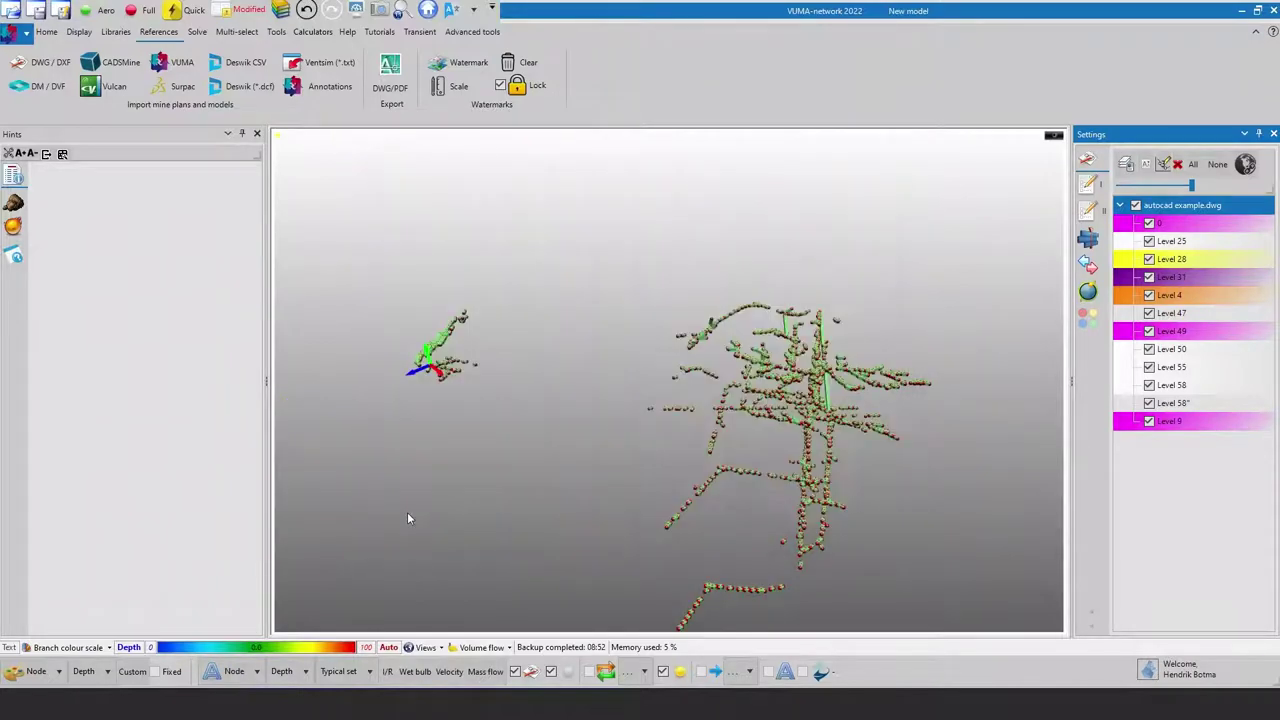
pyautogui.scroll(5, 757, 422)
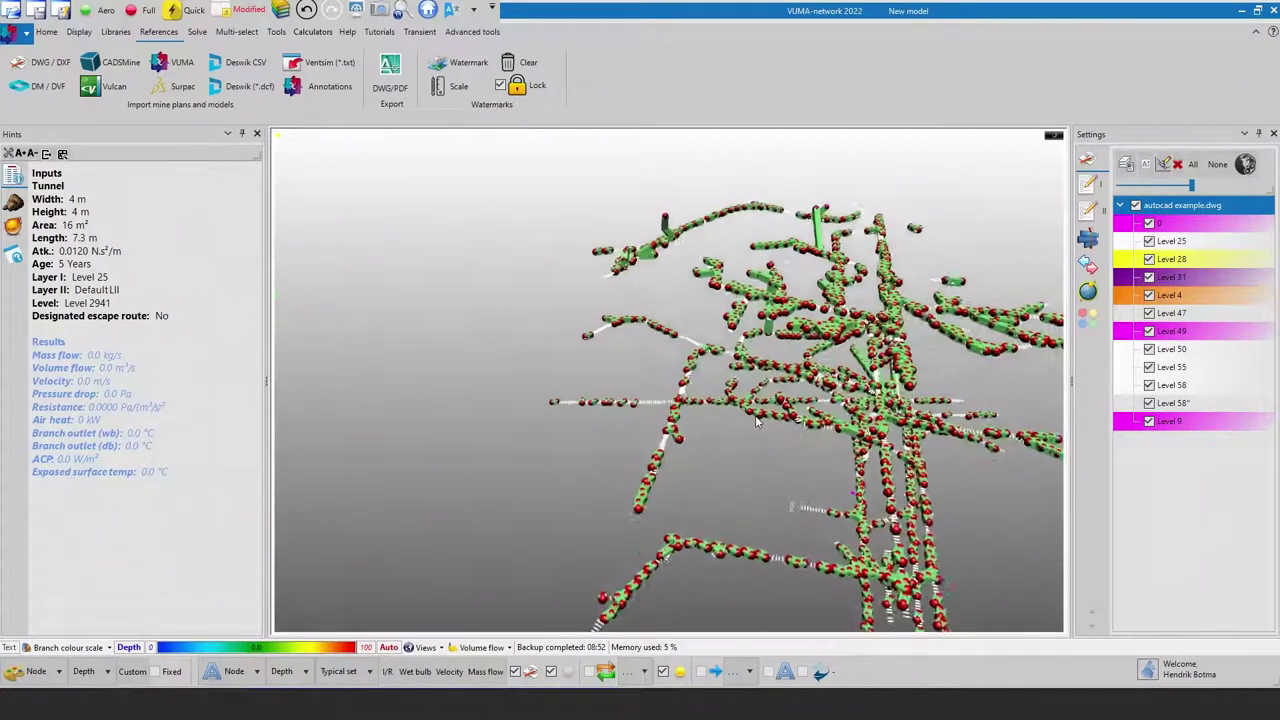
pyautogui.scroll(8, 757, 422)
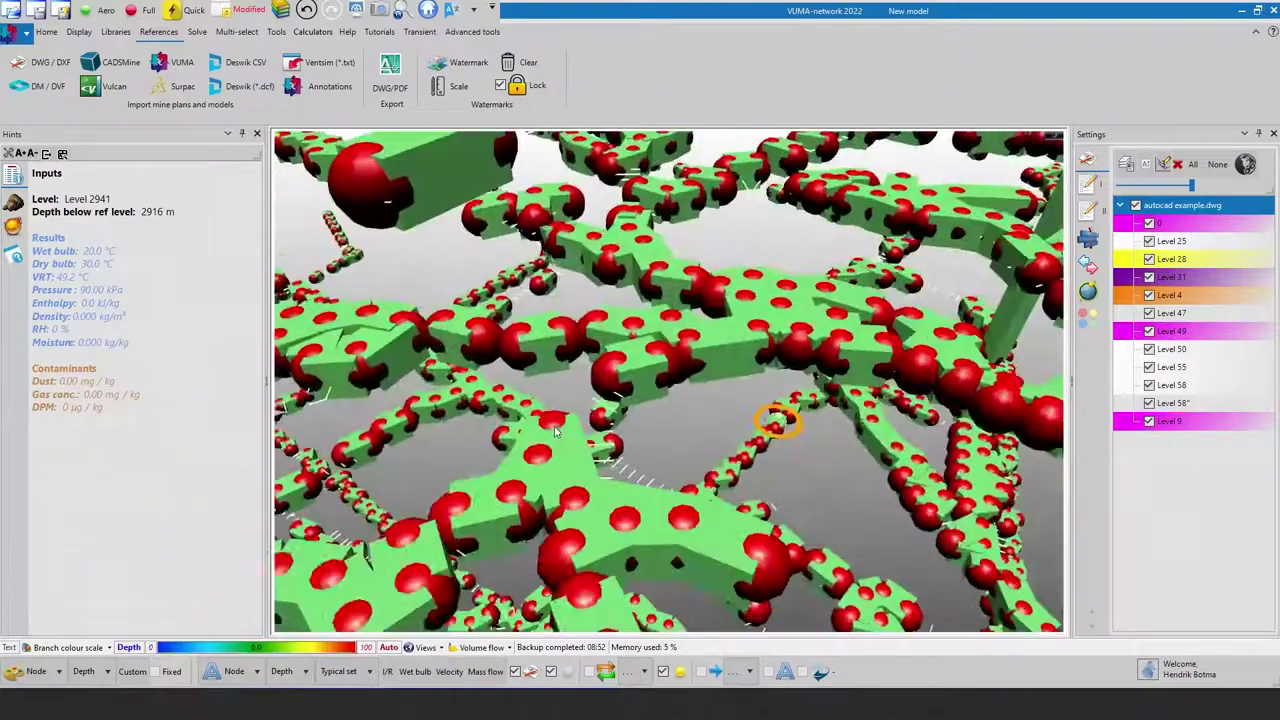
pyautogui.scroll(5, 562, 435)
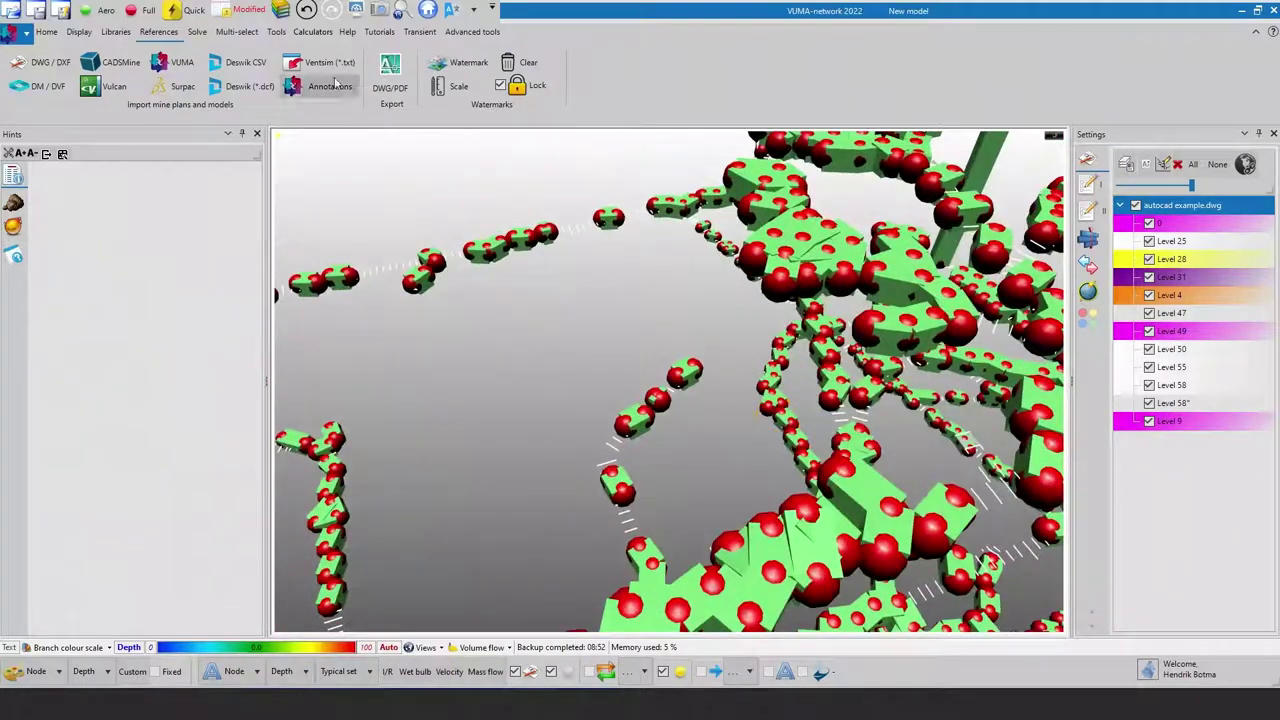
# - Merge close nodes using the medium range (< 8 m) option
pyautogui.click(277, 32)
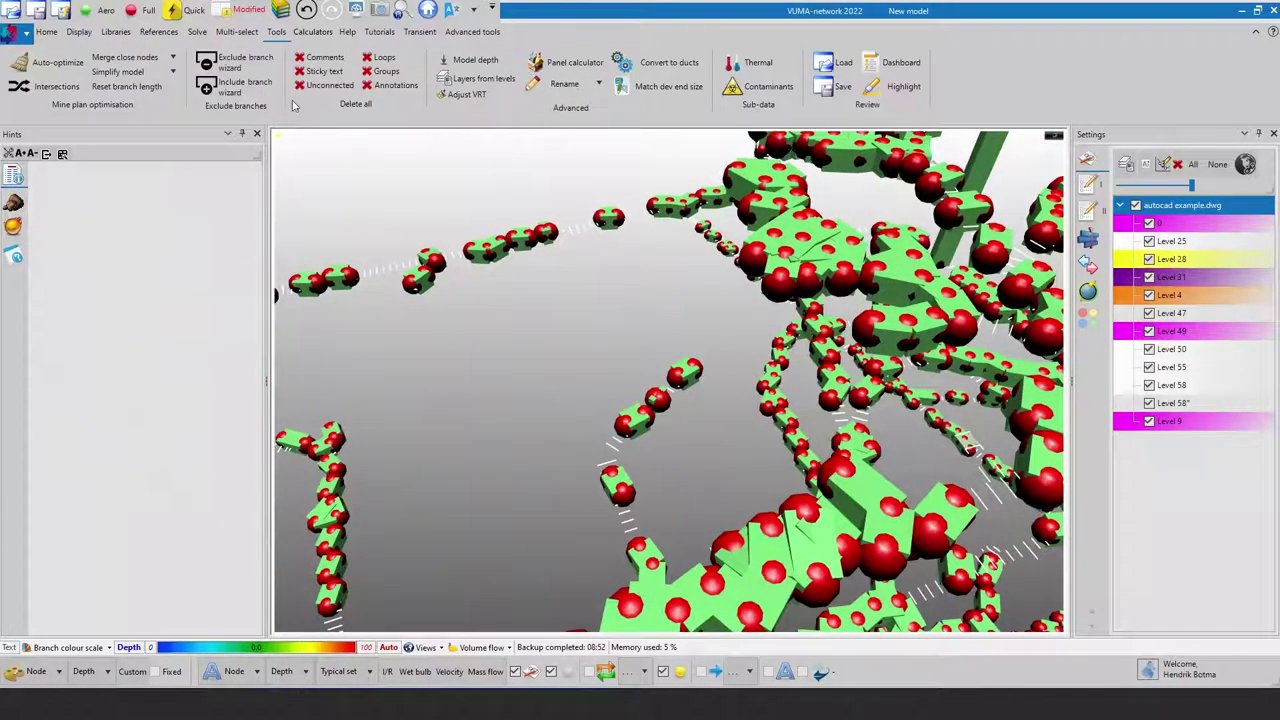
pyautogui.click(174, 58)
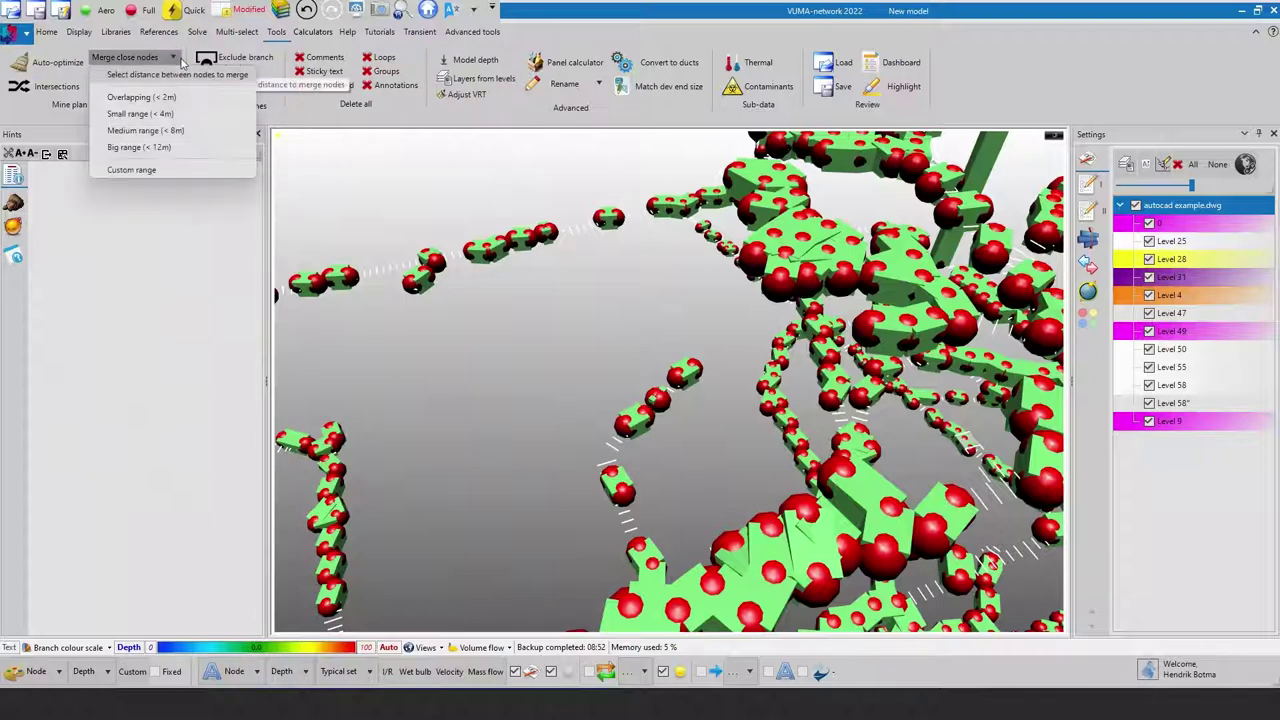
pyautogui.click(179, 138)
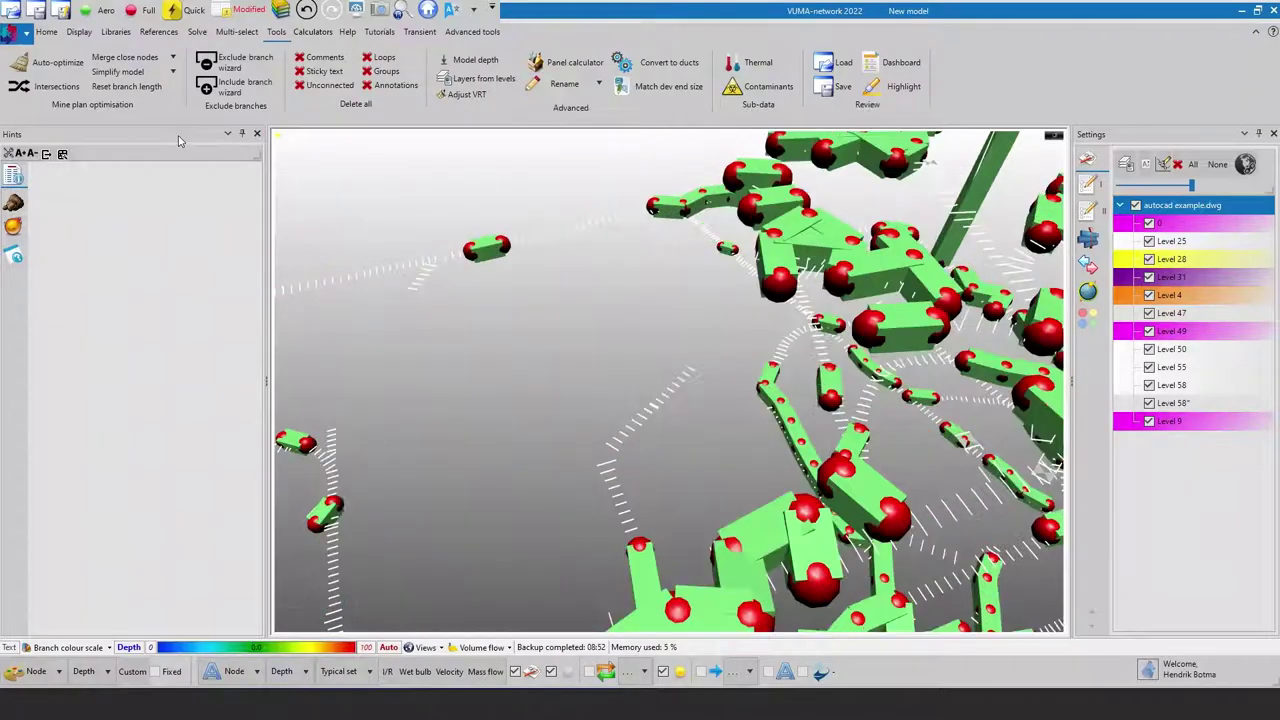